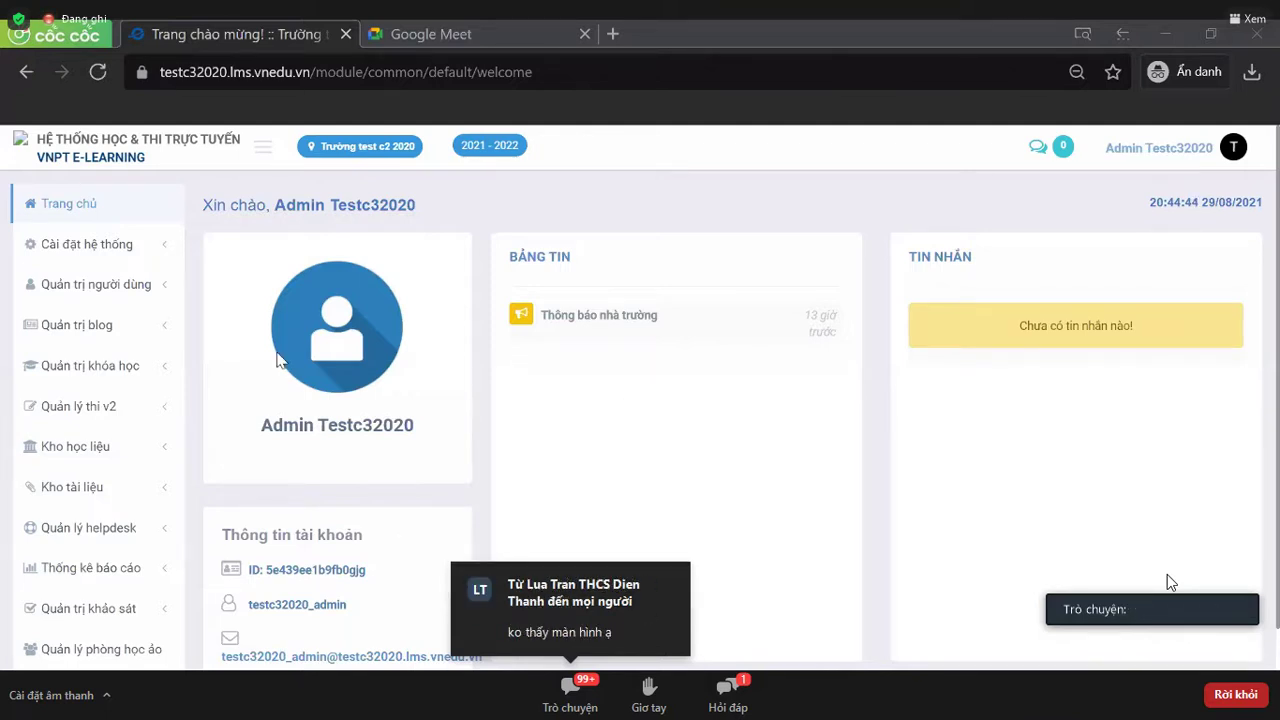
- Expand Cài đặt hệ thống in the sidebar and go to Các tham số
click(116, 266)
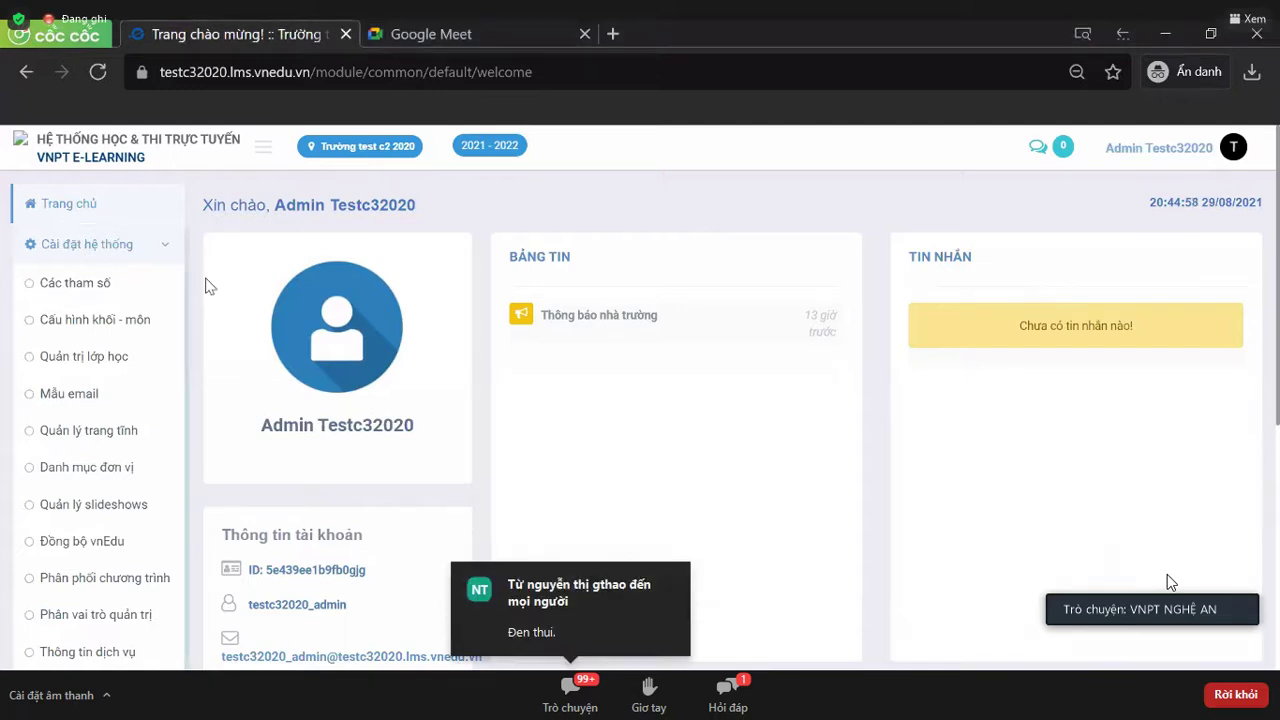
click(118, 295)
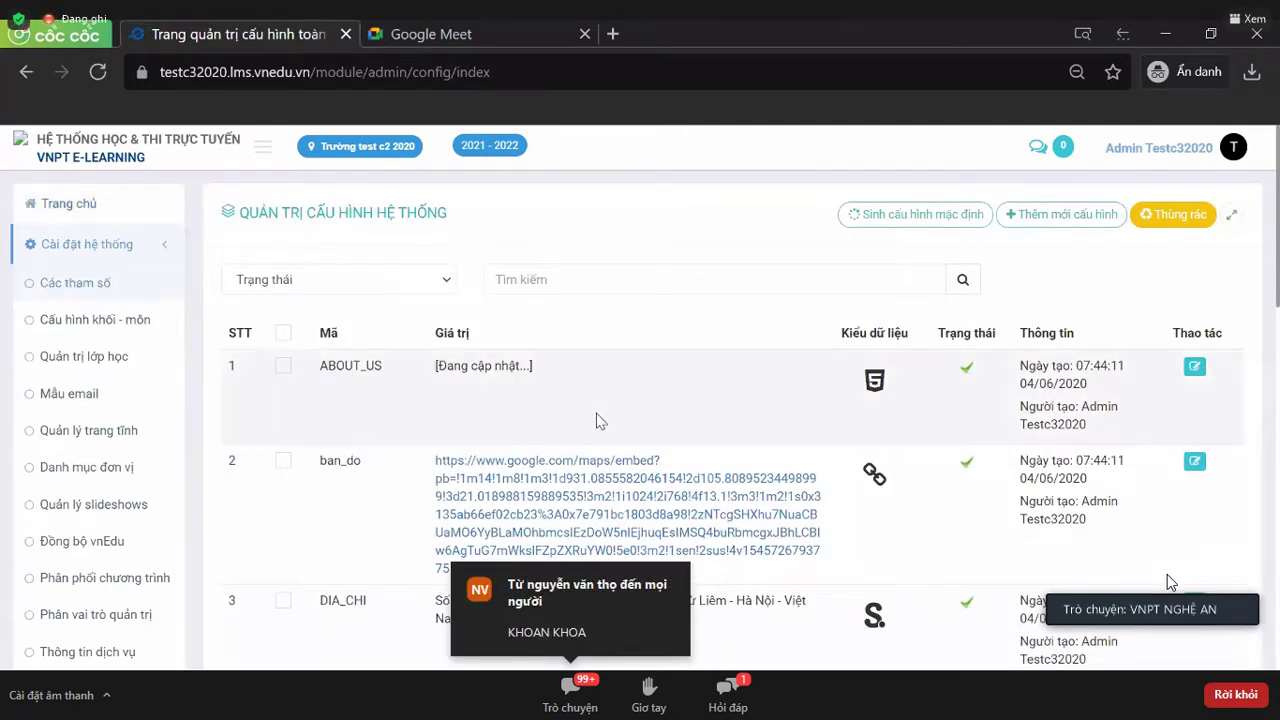
scroll(597, 420, down, 1)
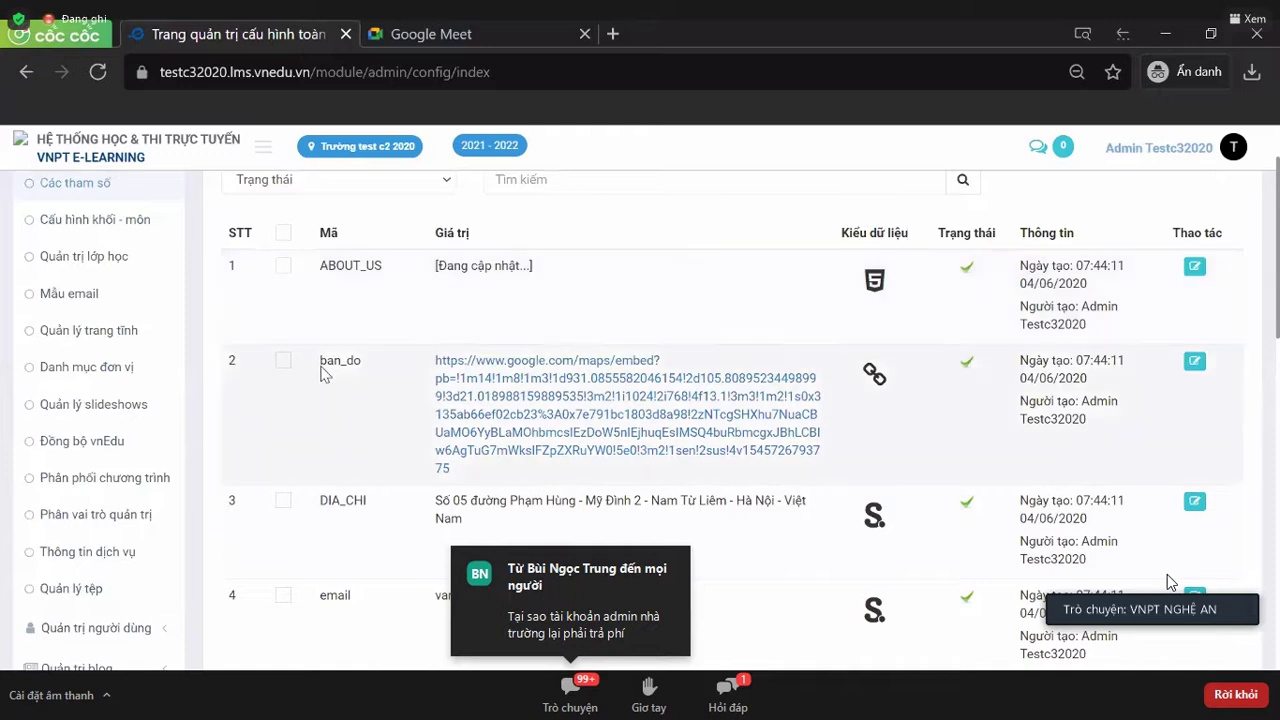
scroll(527, 403, down, 1)
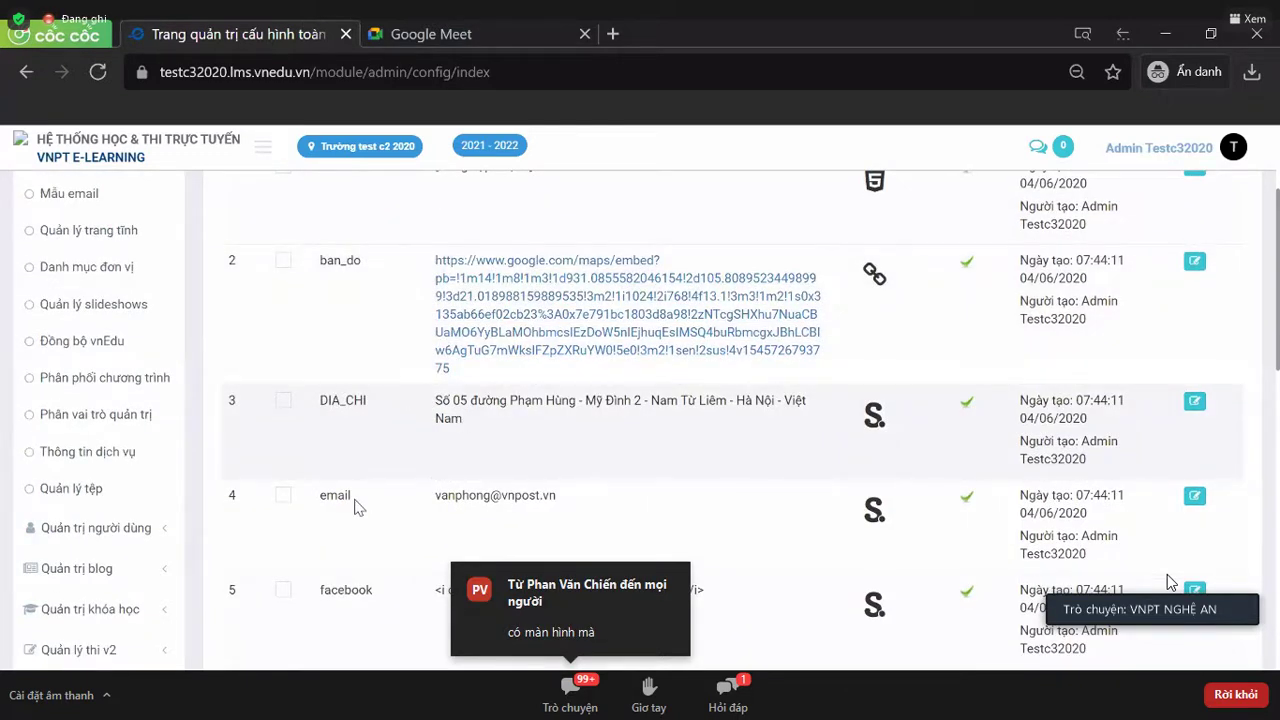
scroll(500, 520, down, 1)
scroll(445, 458, down, 2)
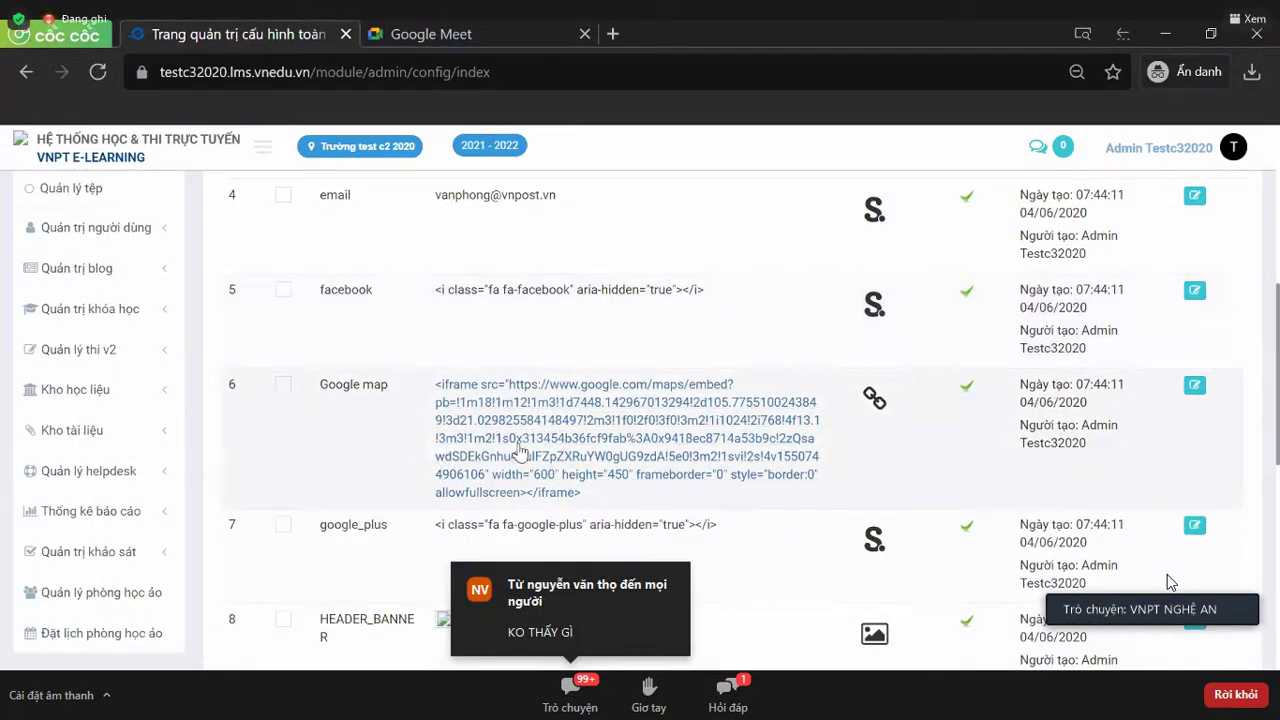
scroll(510, 457, down, 2)
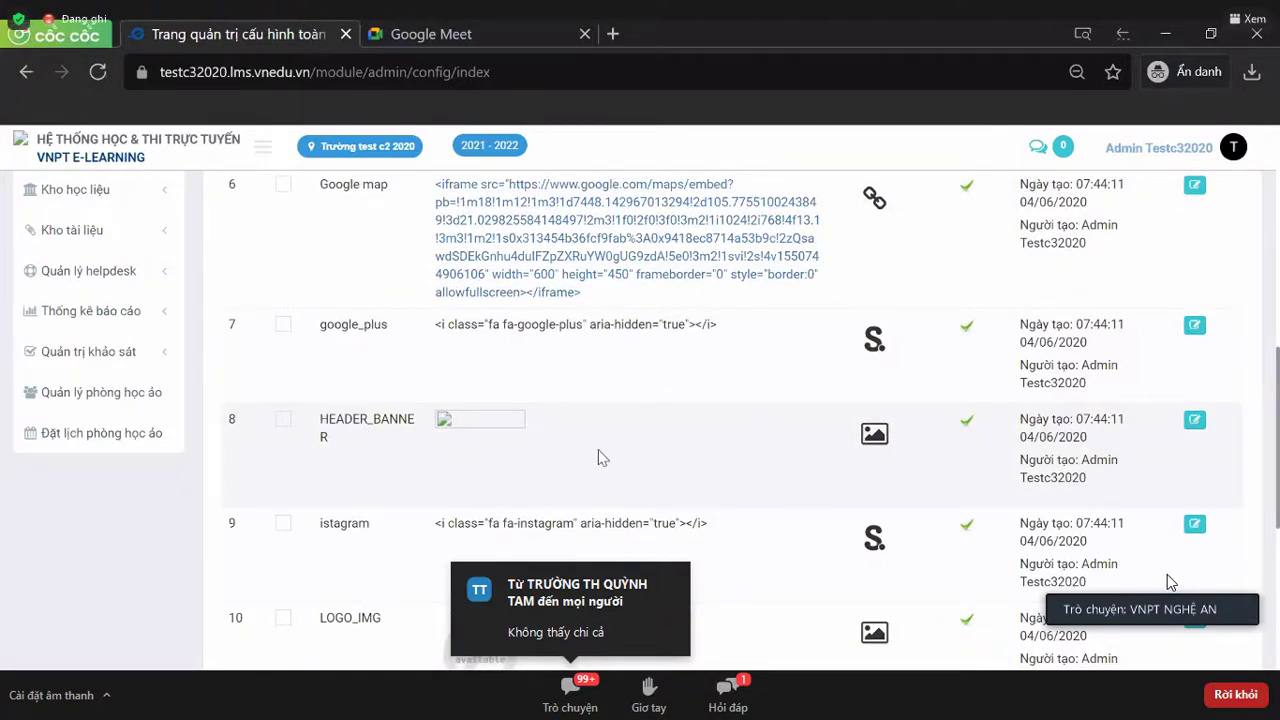
scroll(601, 457, down, 2)
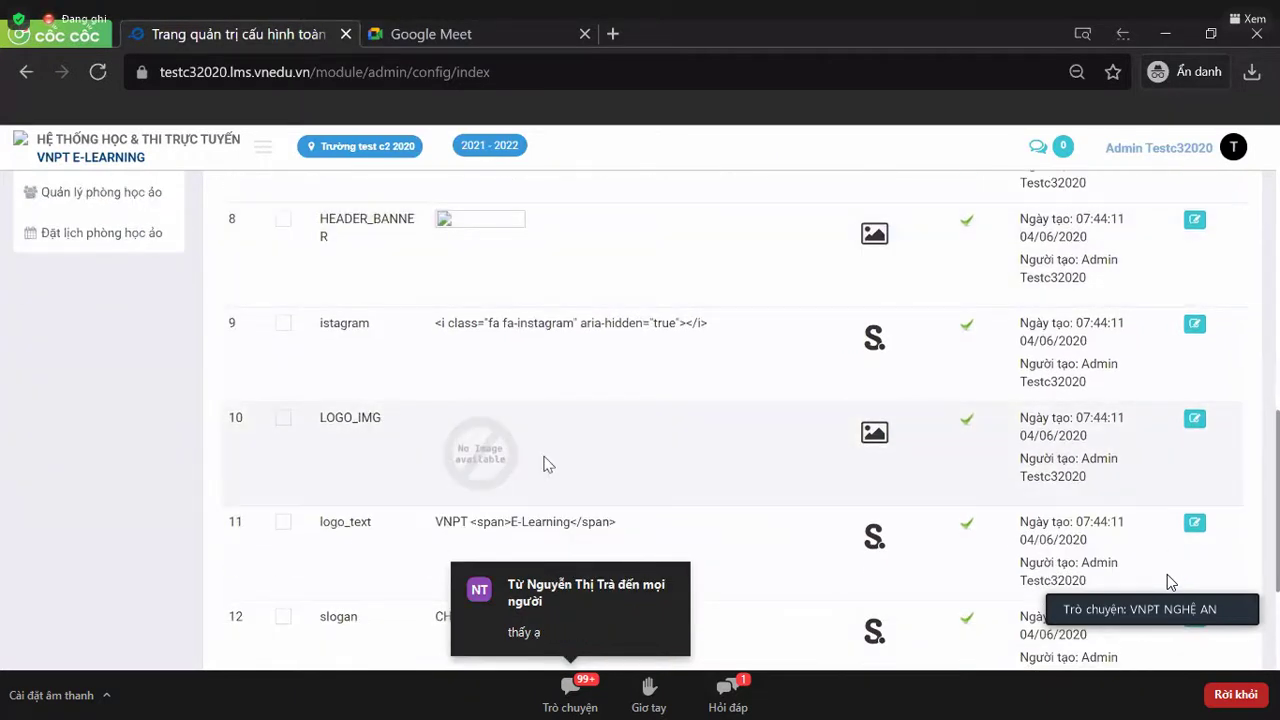
scroll(546, 463, down, 1)
scroll(546, 463, down, 2)
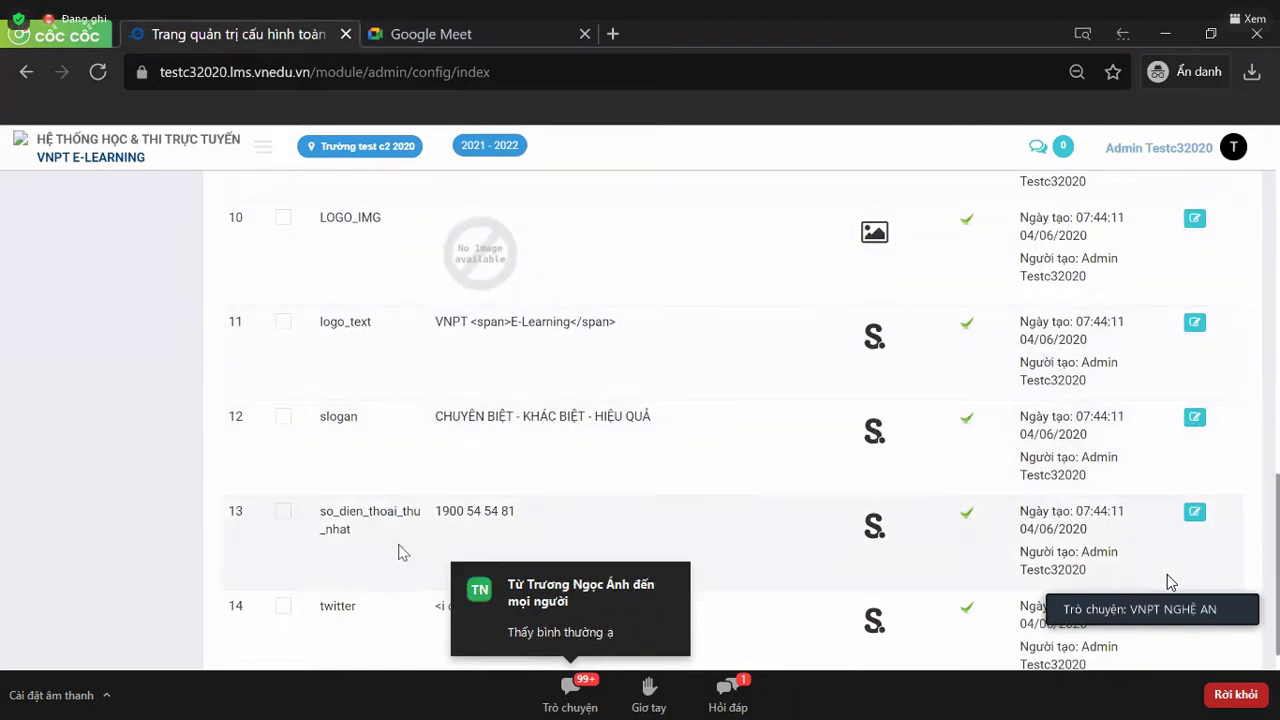
scroll(400, 549, up, 4)
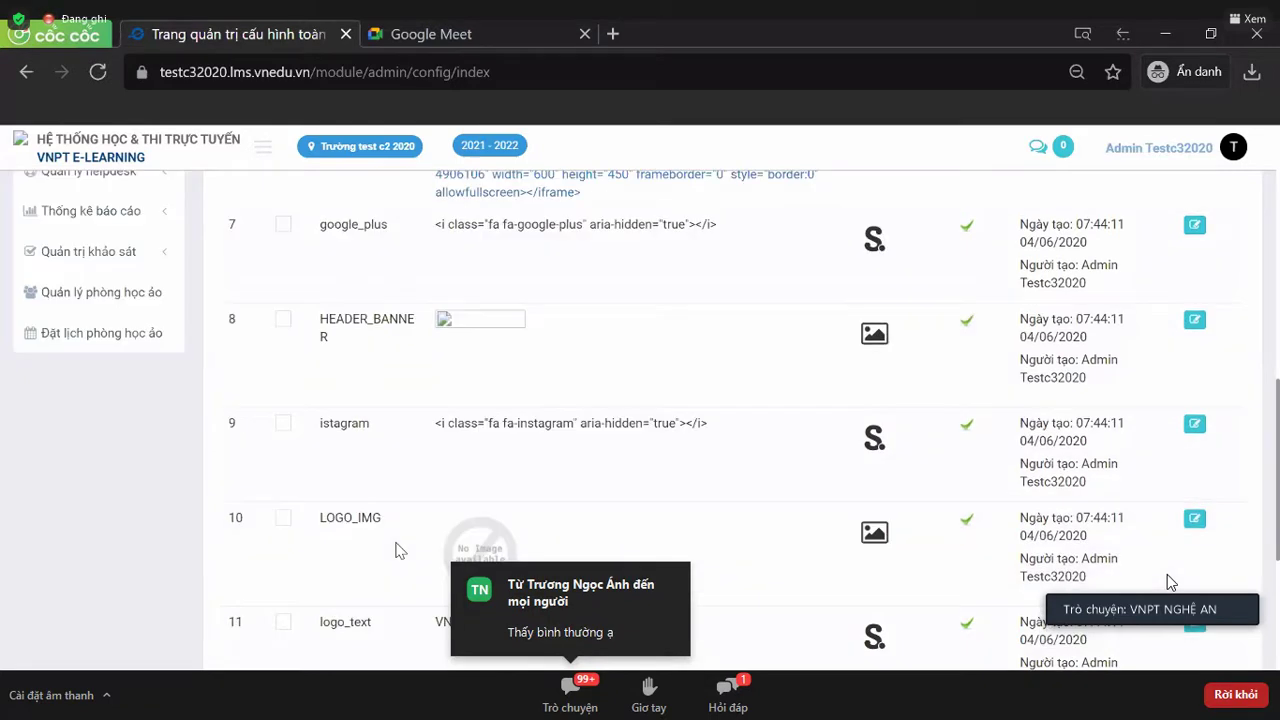
scroll(742, 478, up, 5)
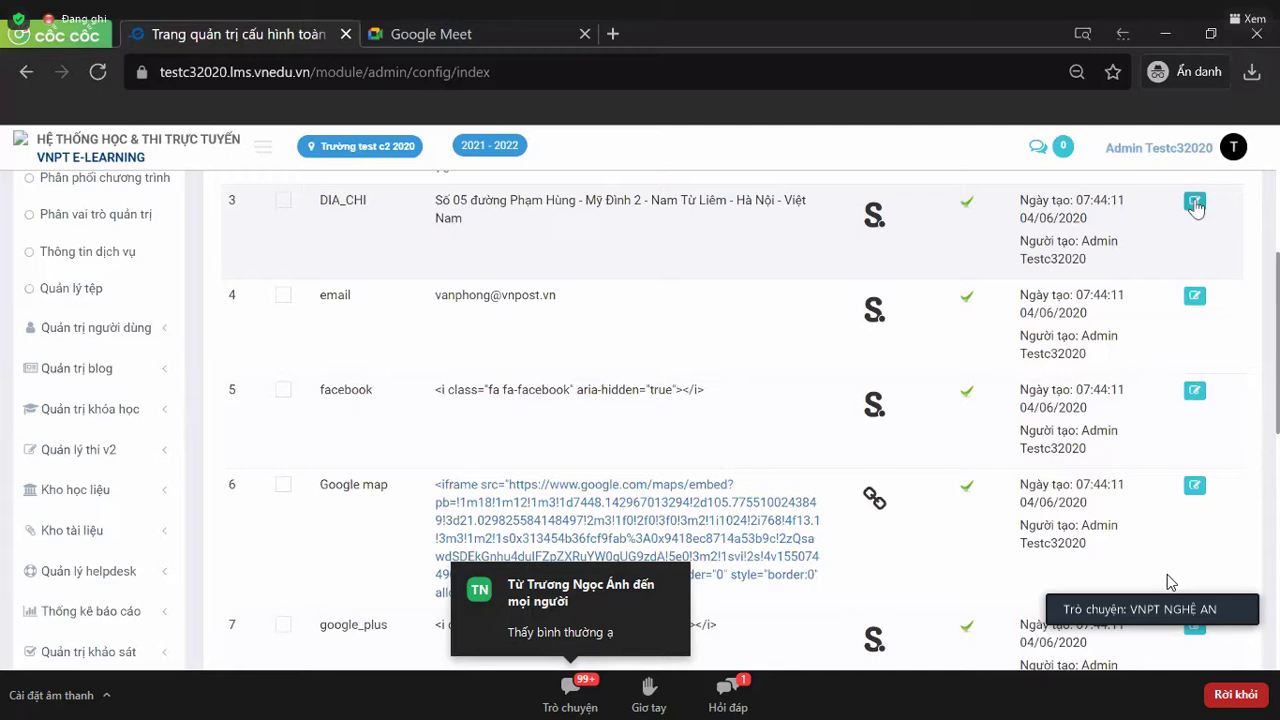
click(1195, 203)
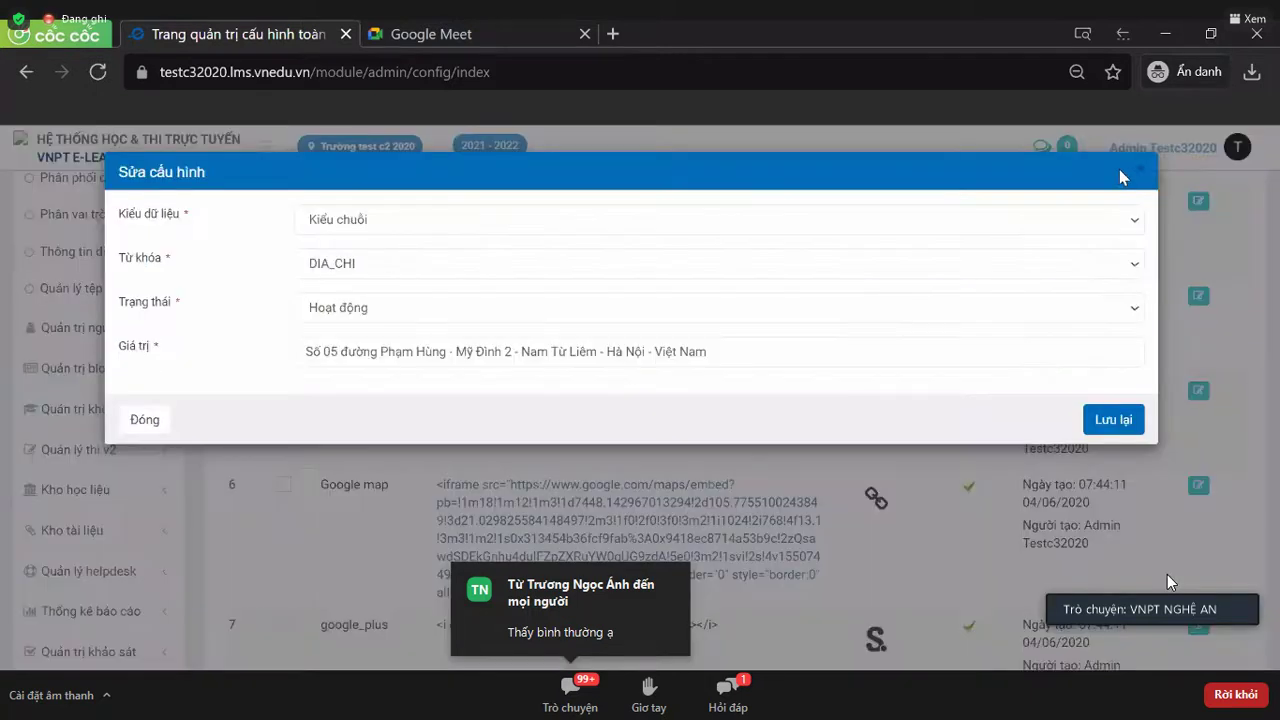
click(1137, 180)
scroll(789, 300, up, 4)
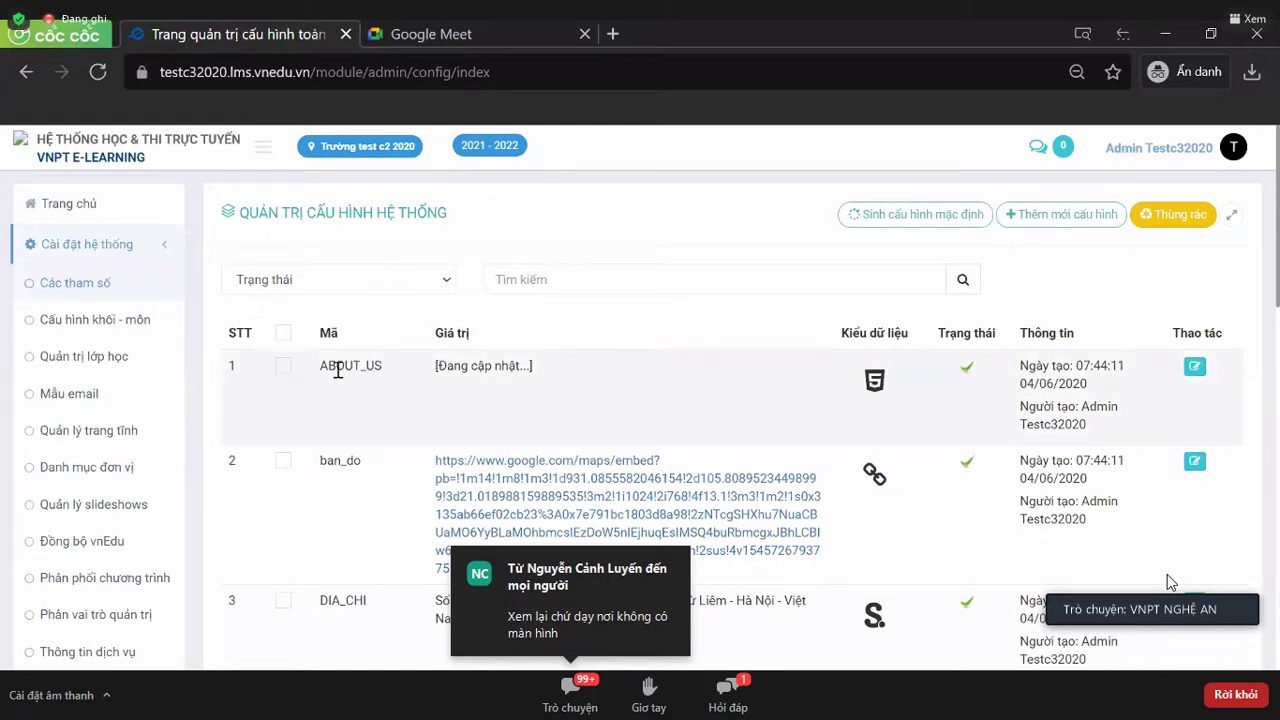
drag(320, 366, 382, 366)
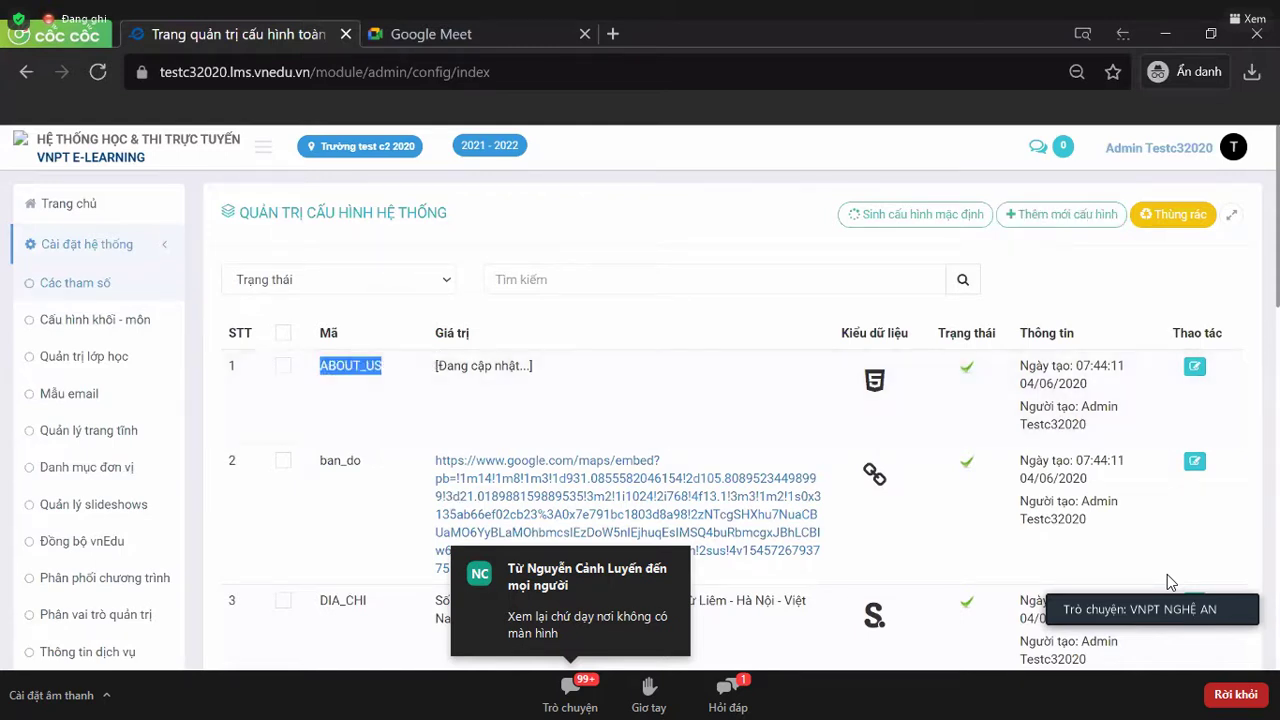
key(alt+Tab)
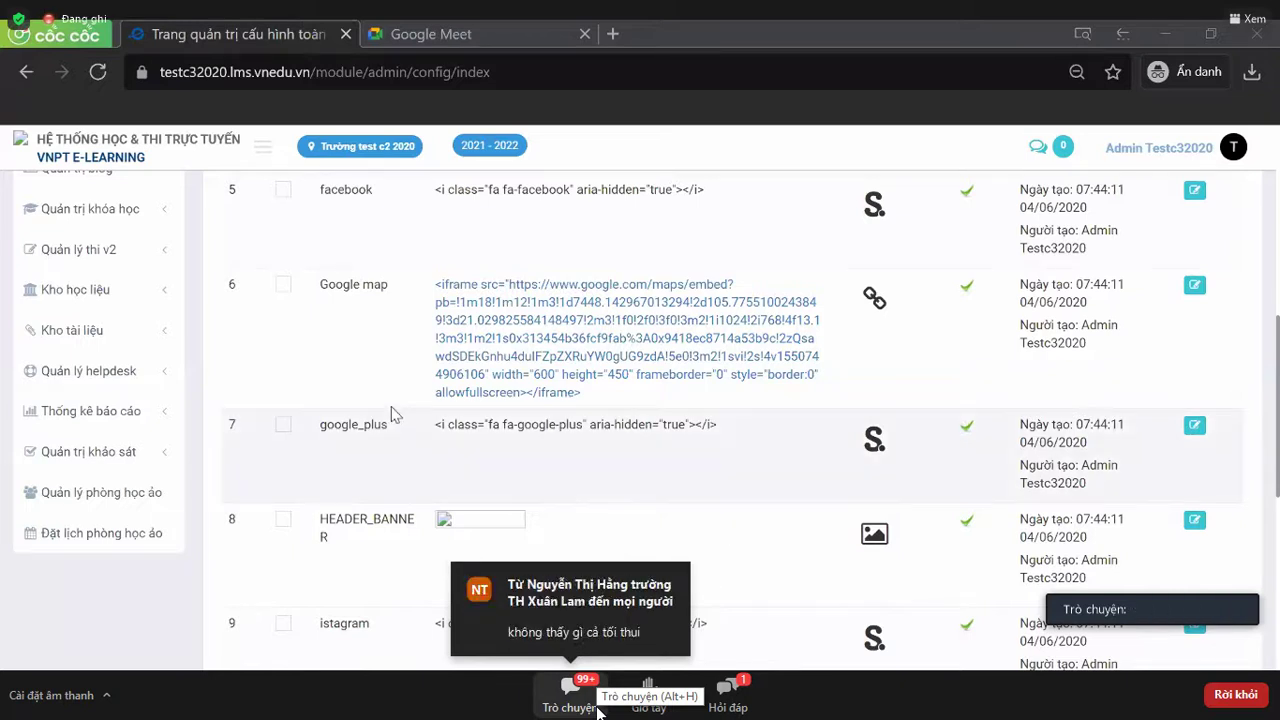
scroll(395, 414, up, 3)
scroll(393, 410, up, 2)
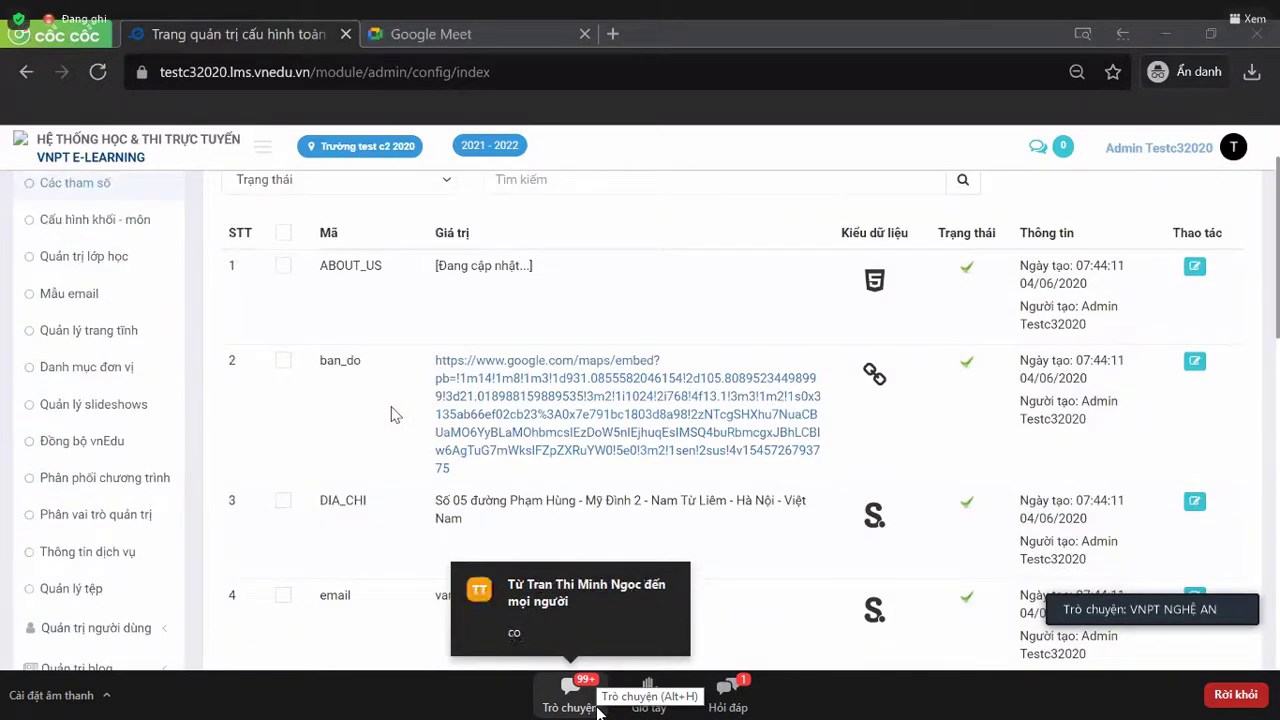
scroll(369, 338, up, 1)
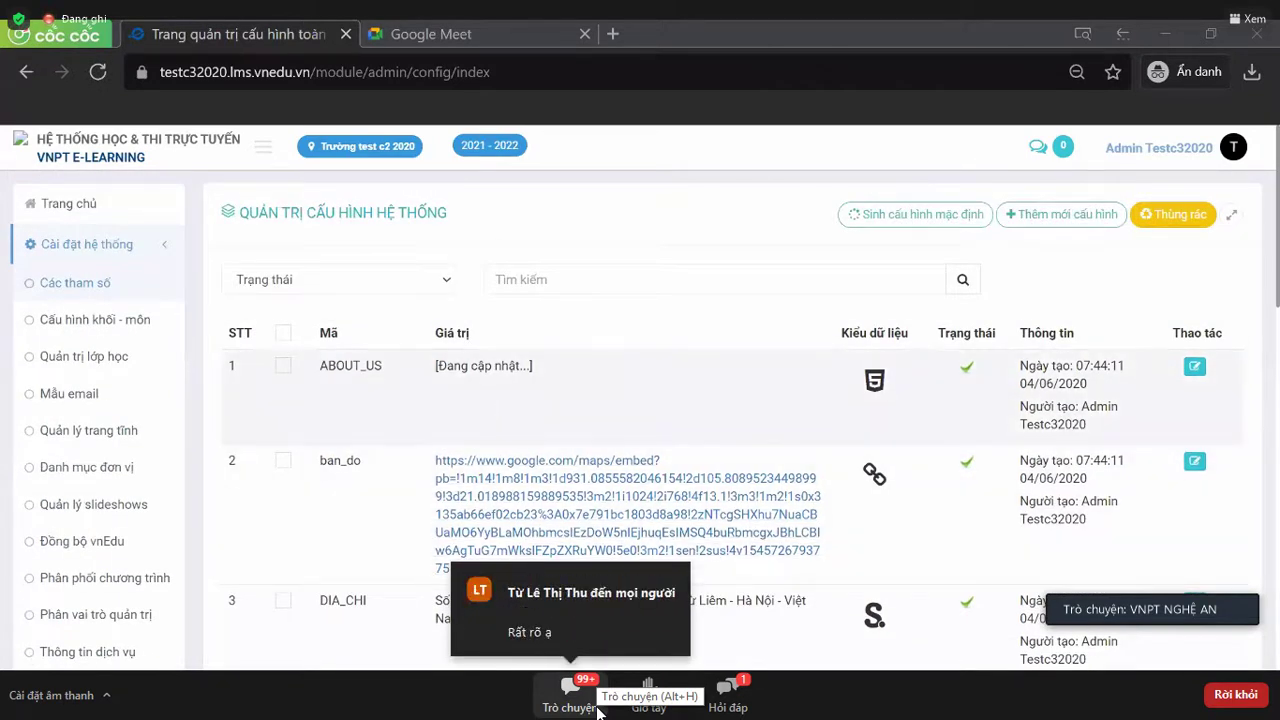
scroll(482, 410, down, 1)
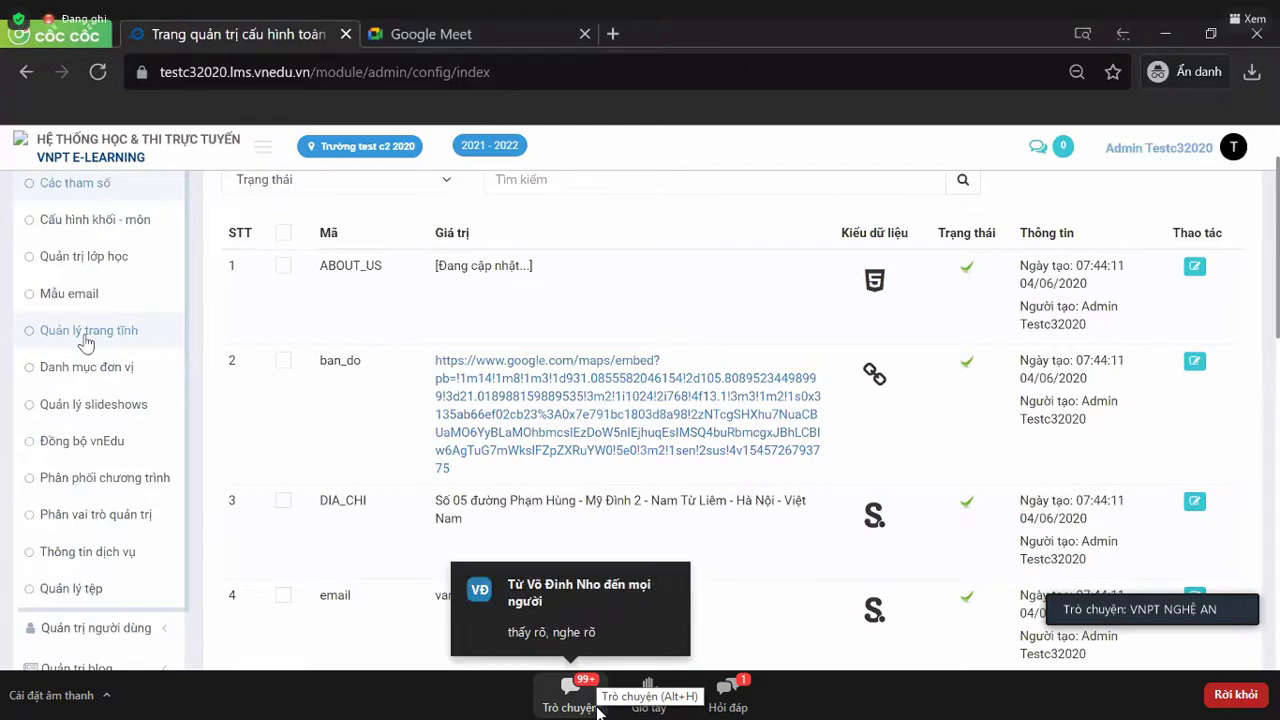
- Go to the Đồng bộ vnEdu page and highlight the class, teacher and student sync task names
click(84, 446)
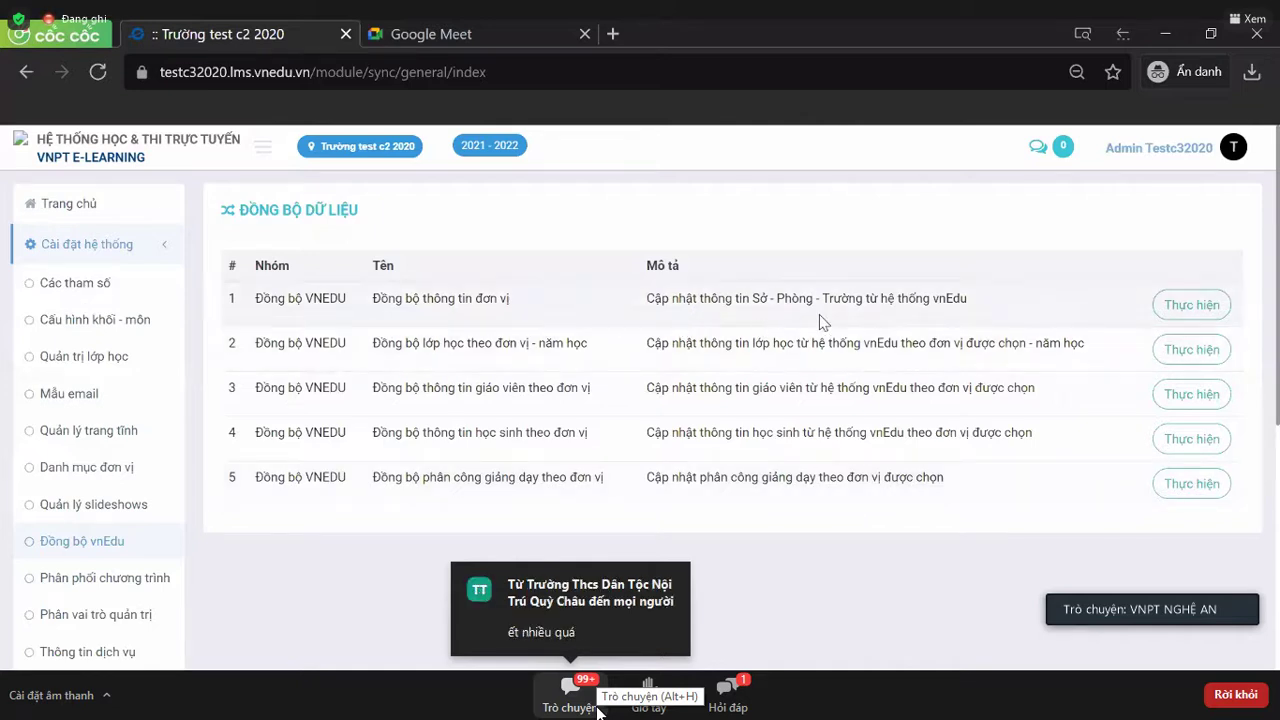
triple_click(423, 343)
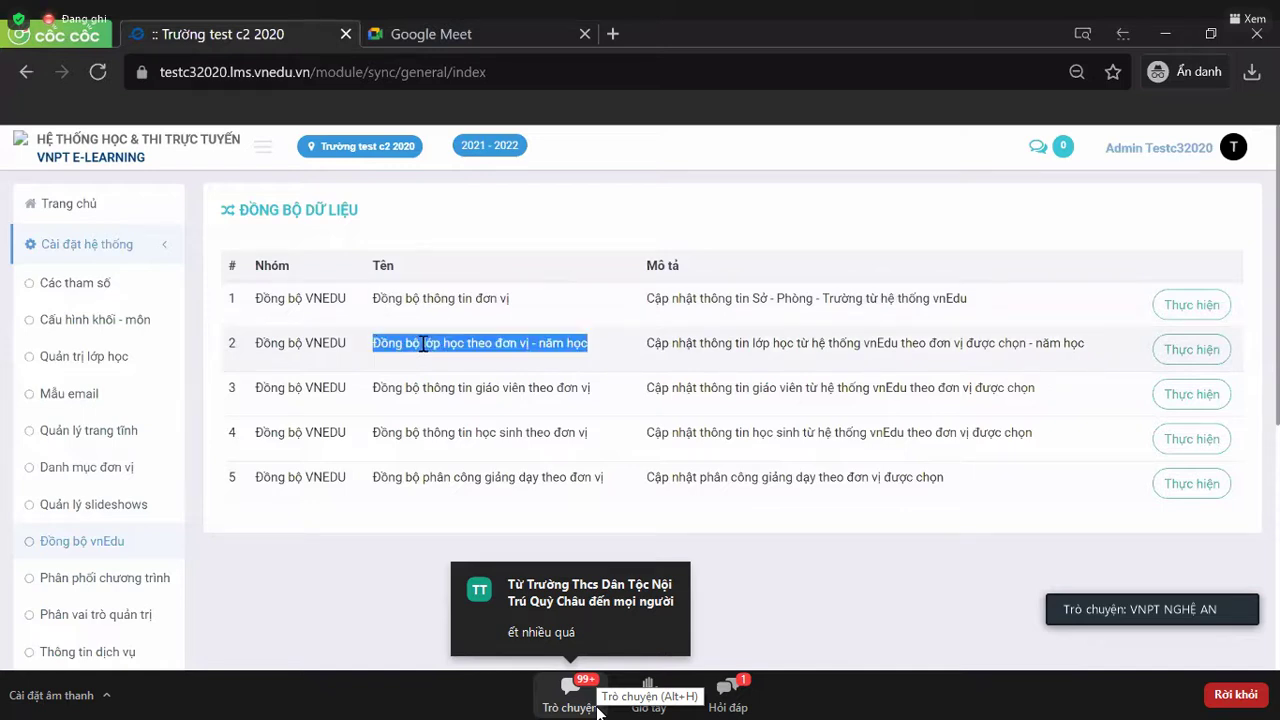
click(456, 391)
triple_click(456, 391)
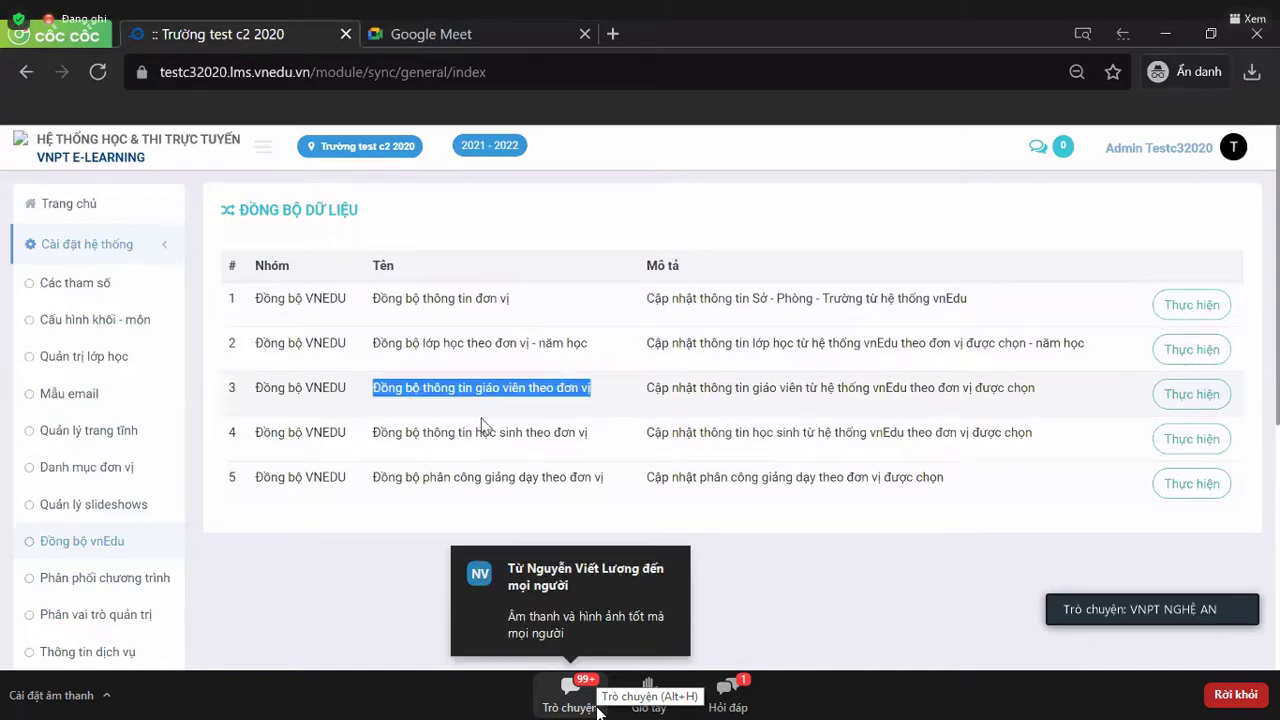
click(475, 436)
triple_click(475, 436)
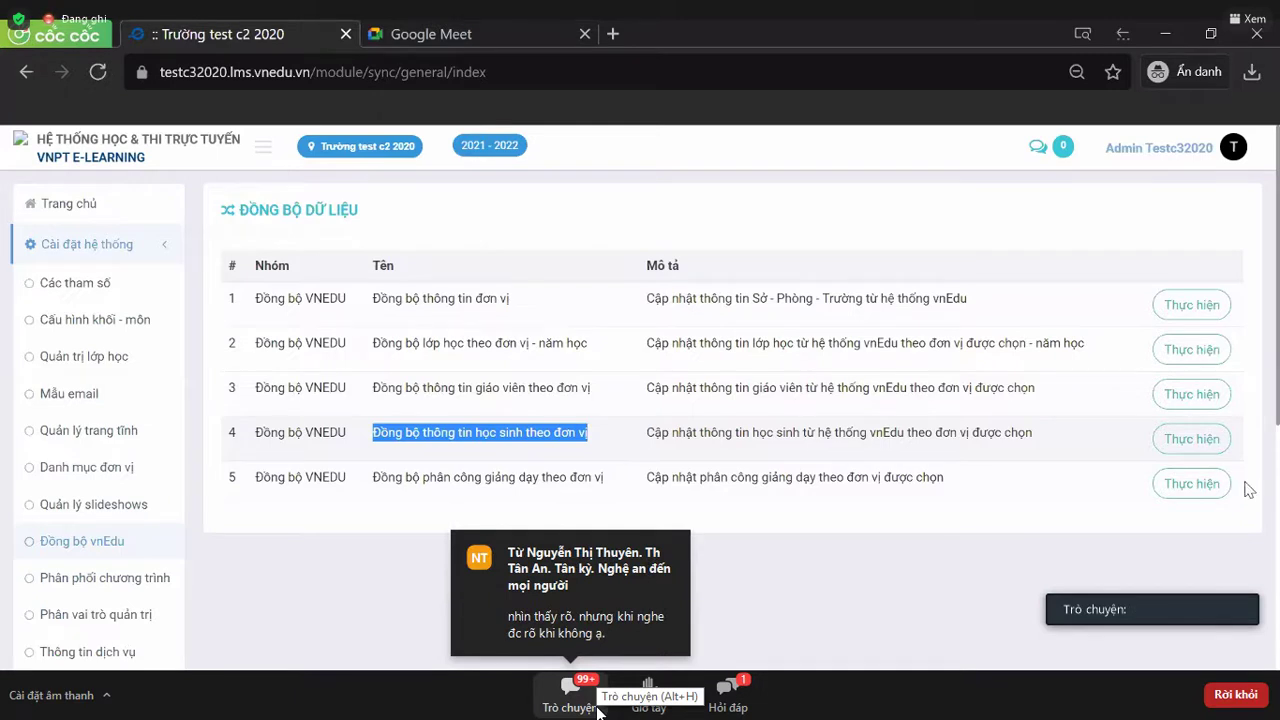
- Start the unit-information sync task and pick Trường test c2 2020 from the unit tree
click(1183, 311)
click(526, 280)
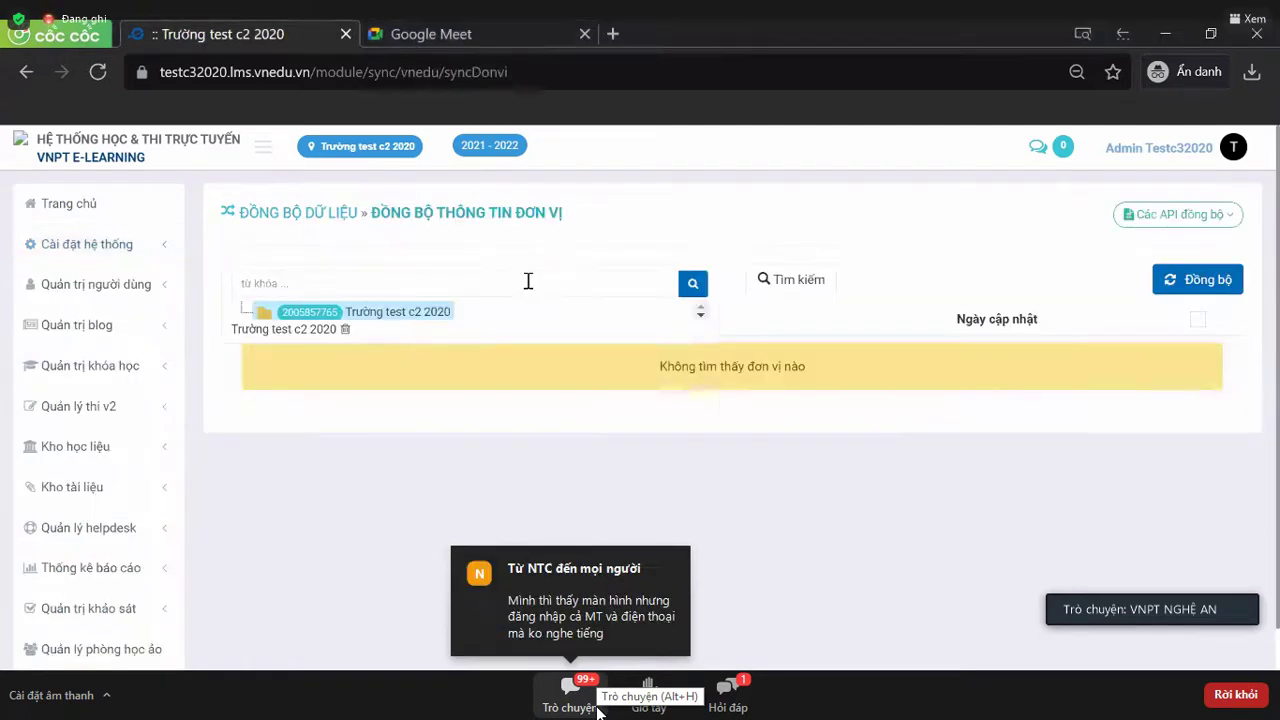
click(432, 314)
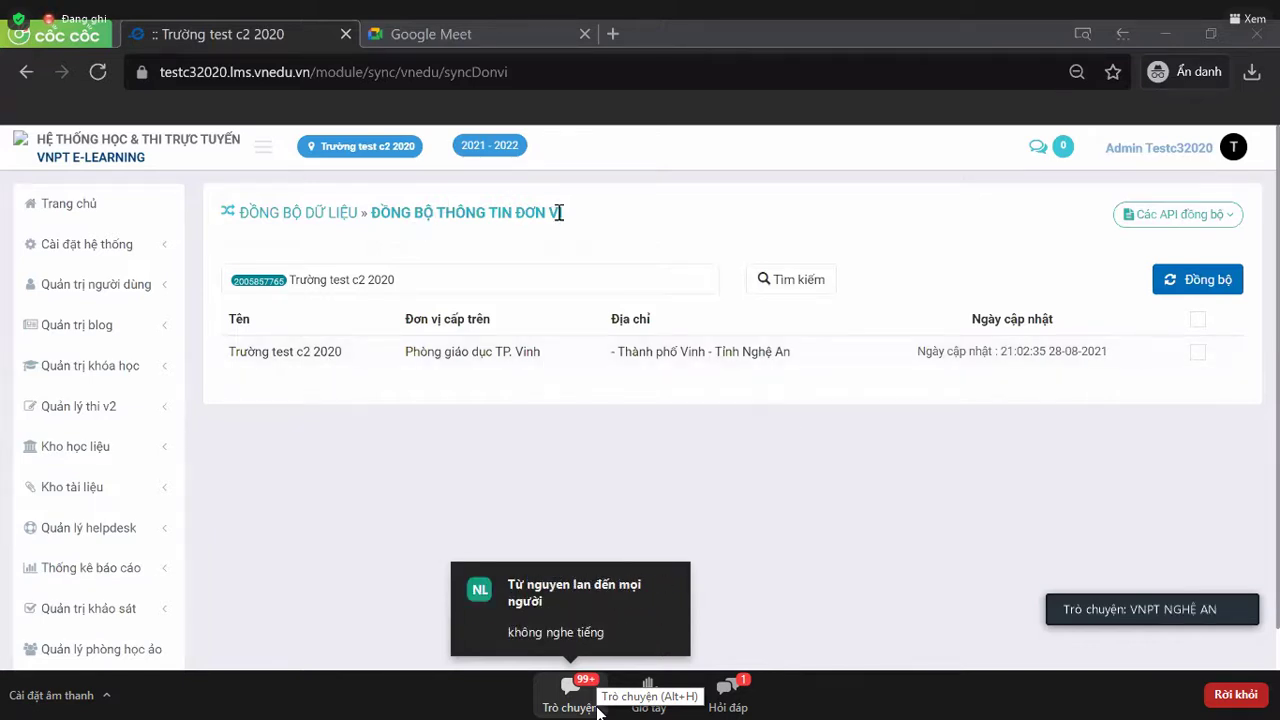
click(470, 280)
click(920, 406)
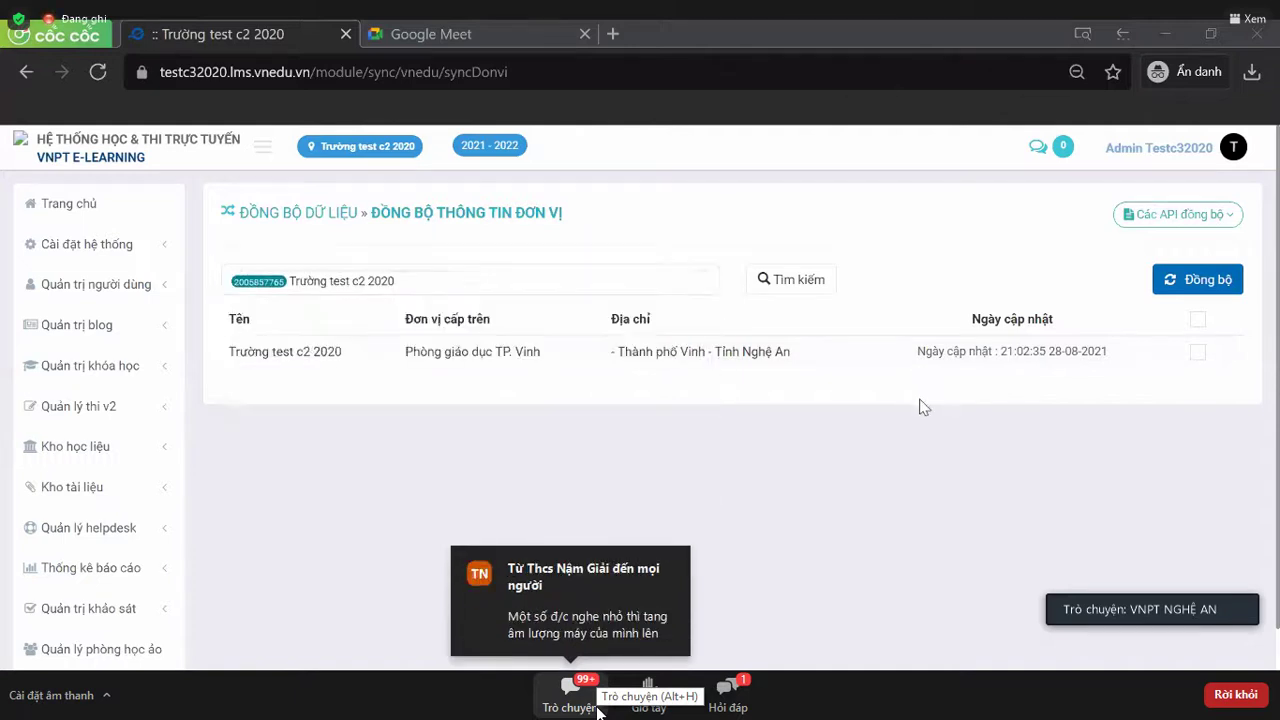
- Tick the Trường test c2 2020 row, sync it from vnEdu, and return to the ĐỒNG BỘ DỮ LIỆU list
click(1198, 319)
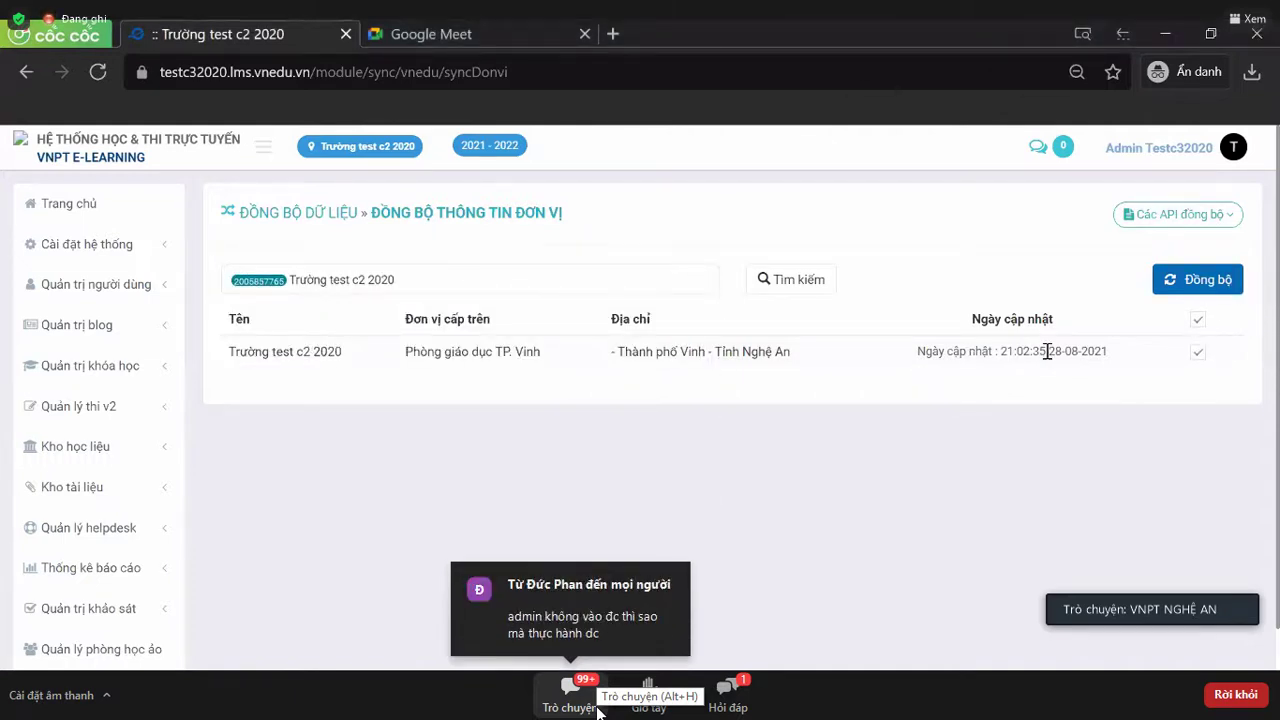
click(1210, 280)
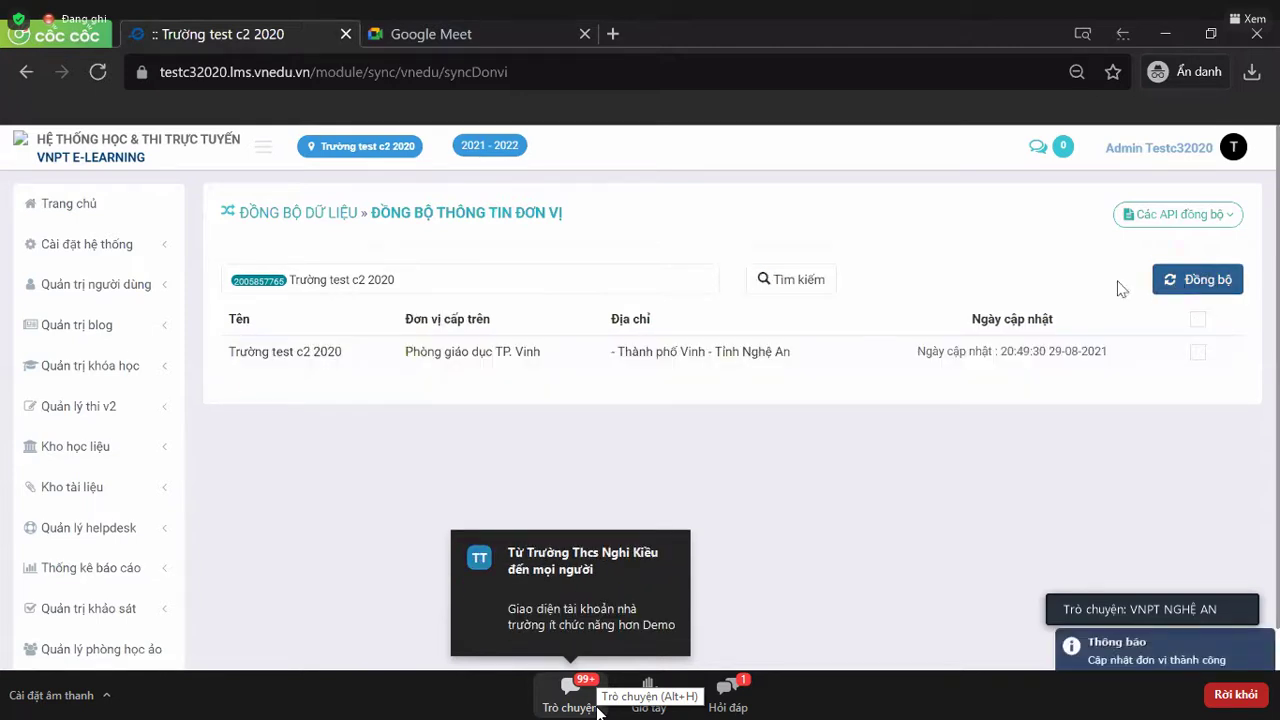
click(324, 214)
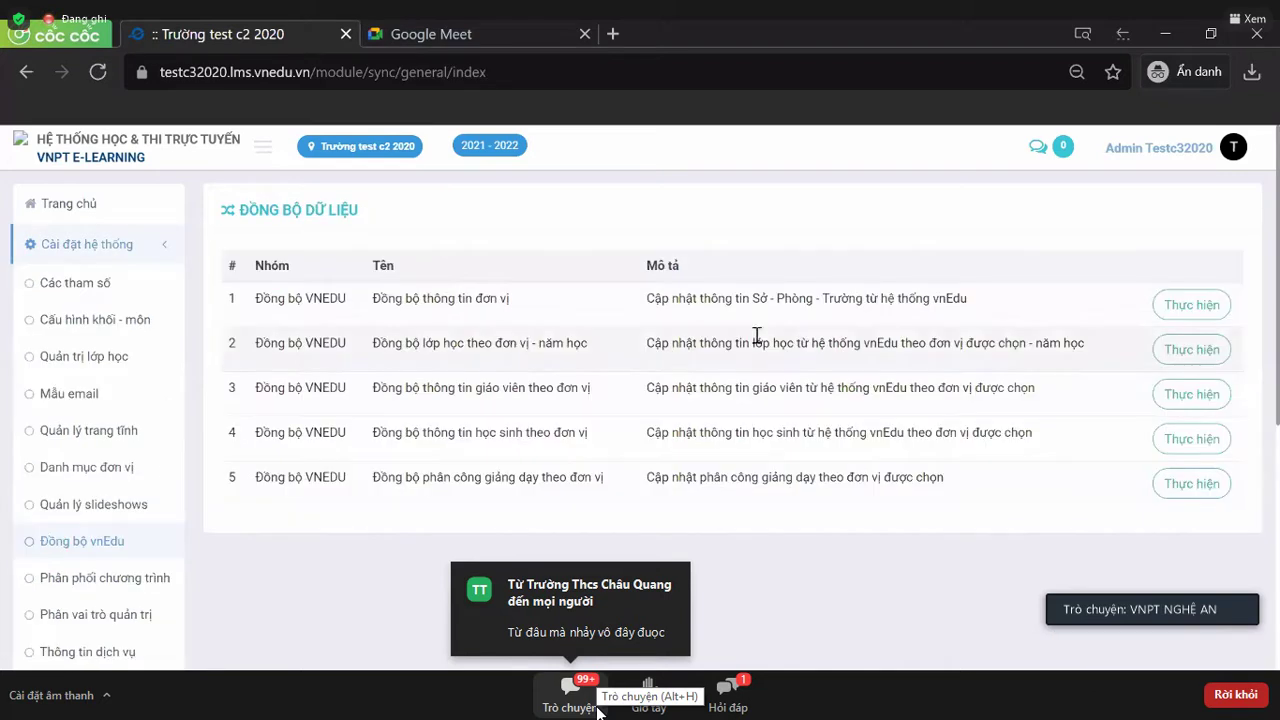
- Start the class-by-unit sync, load classes for Năm 2021 - 2022, and point out 6D's failed status
click(1190, 349)
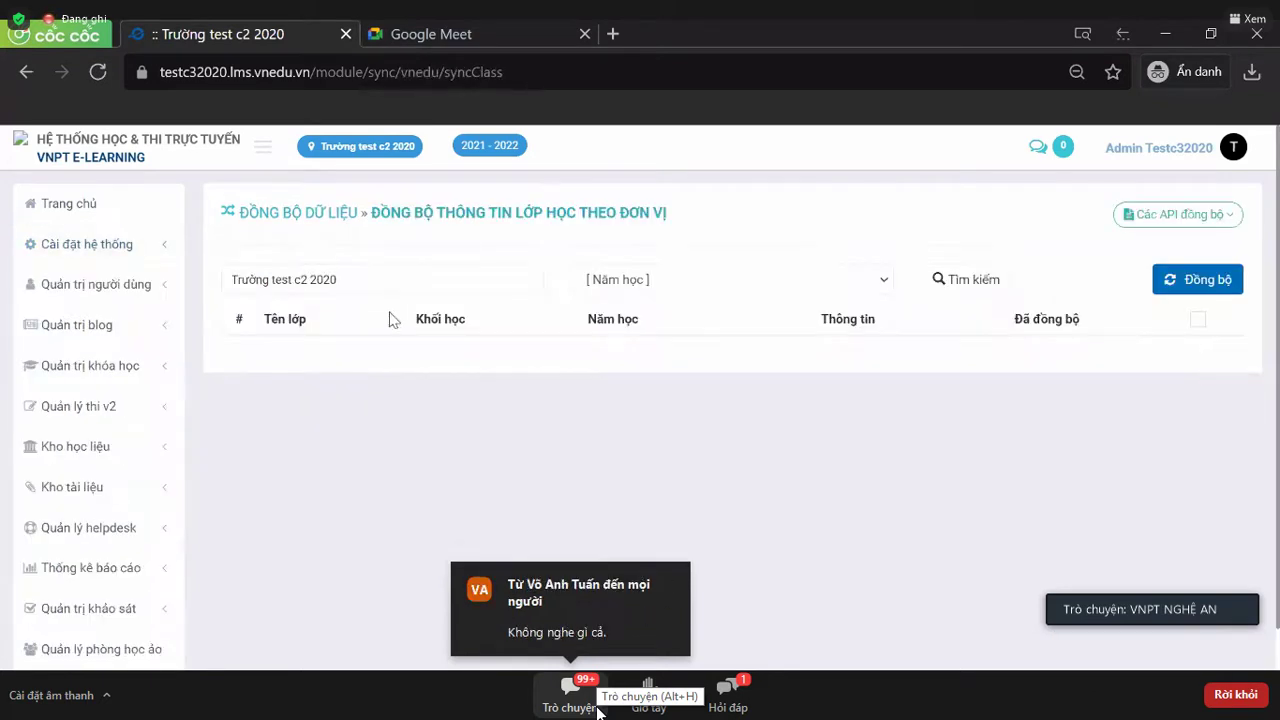
click(650, 285)
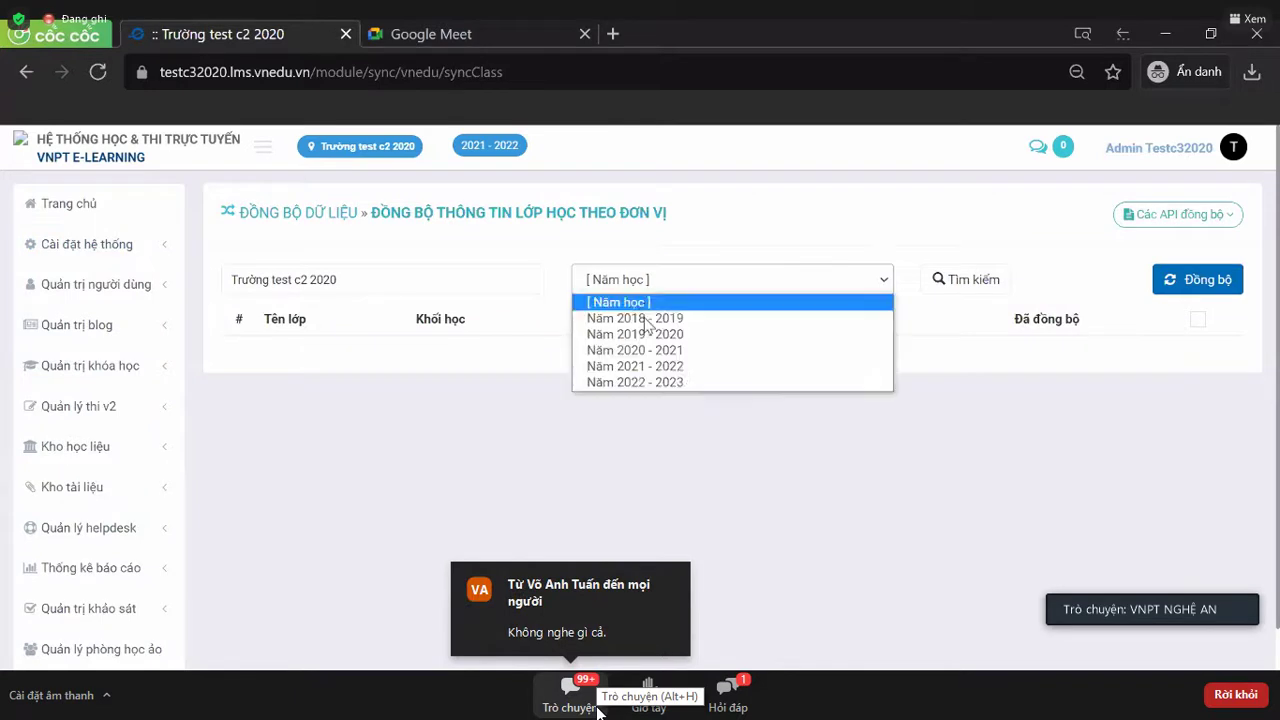
click(659, 369)
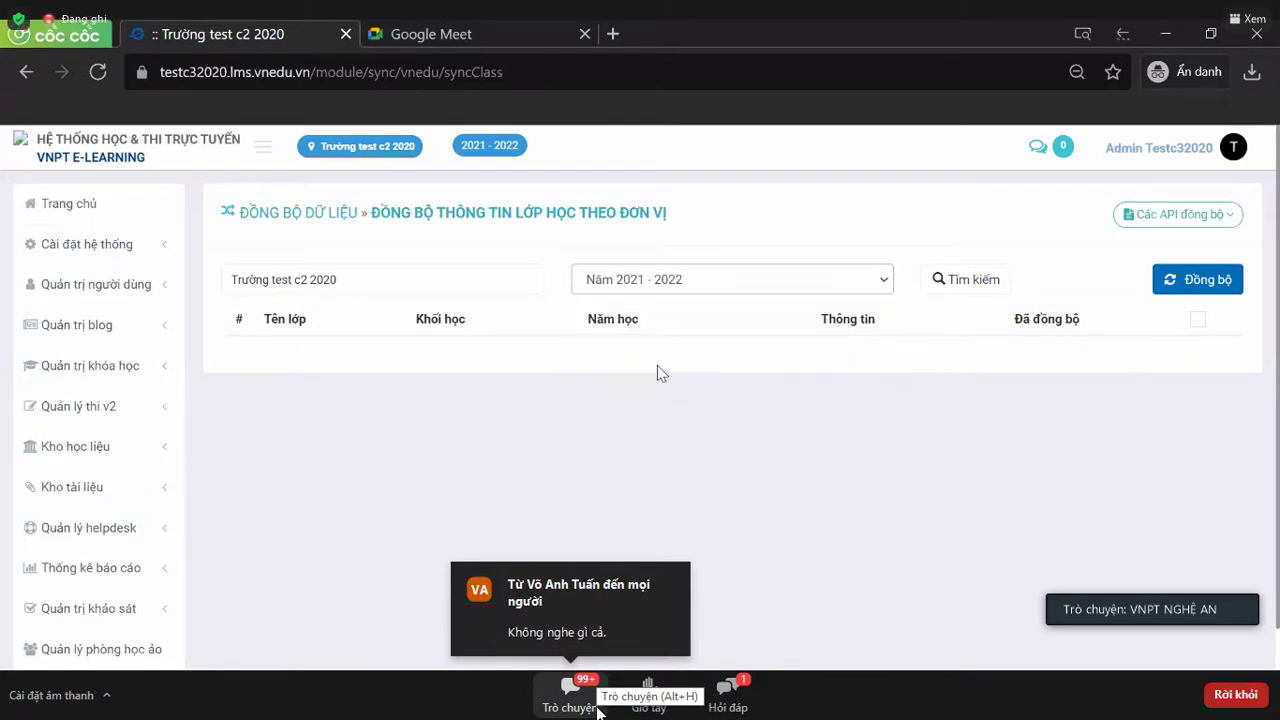
click(952, 288)
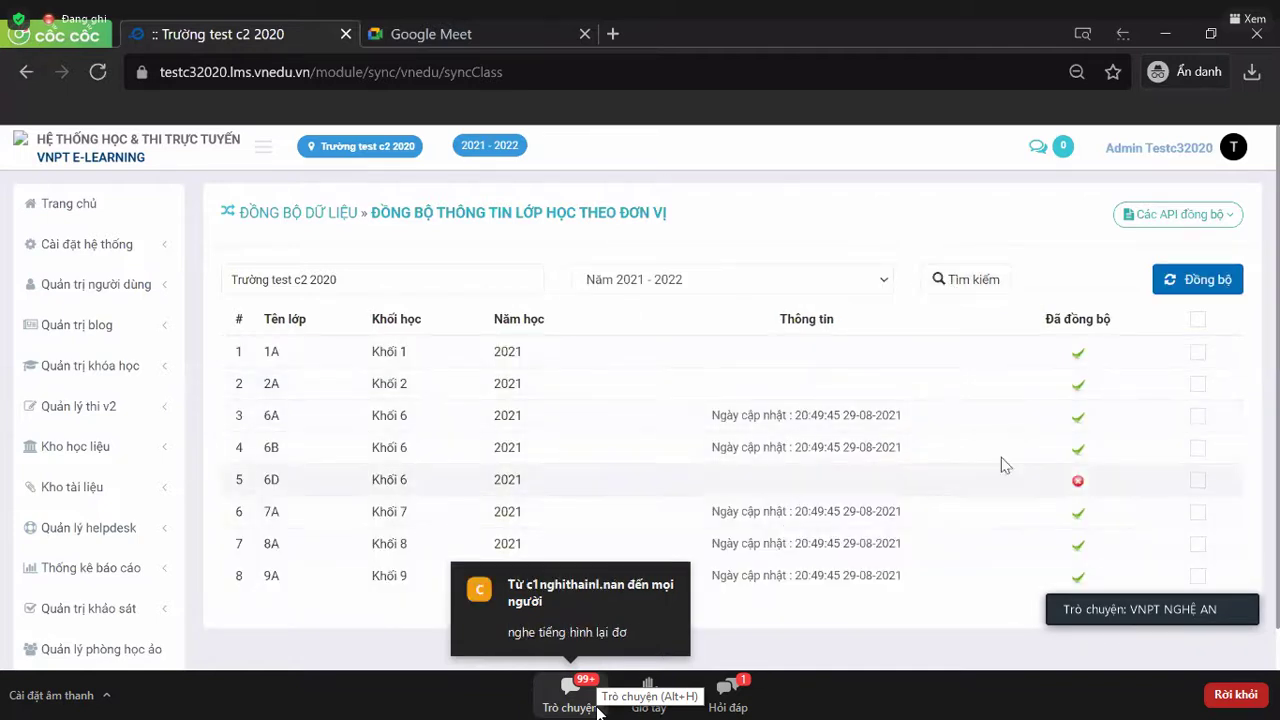
double_click(1078, 482)
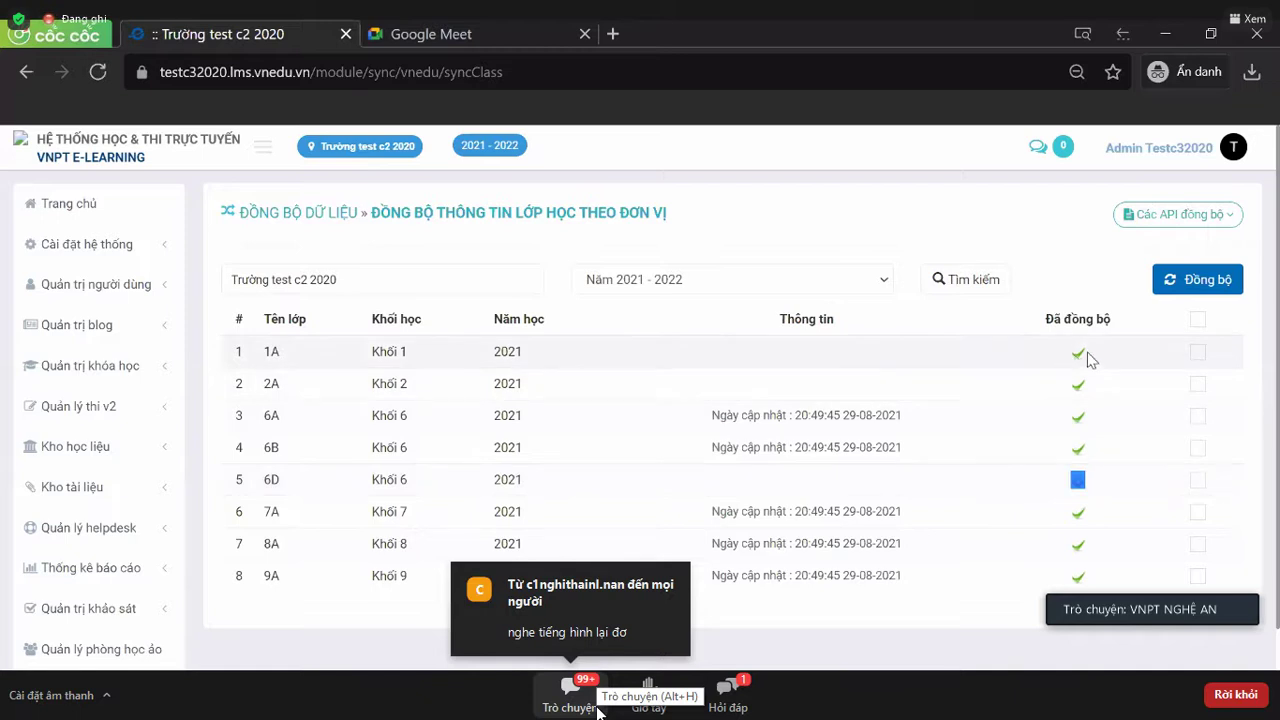
click(1082, 486)
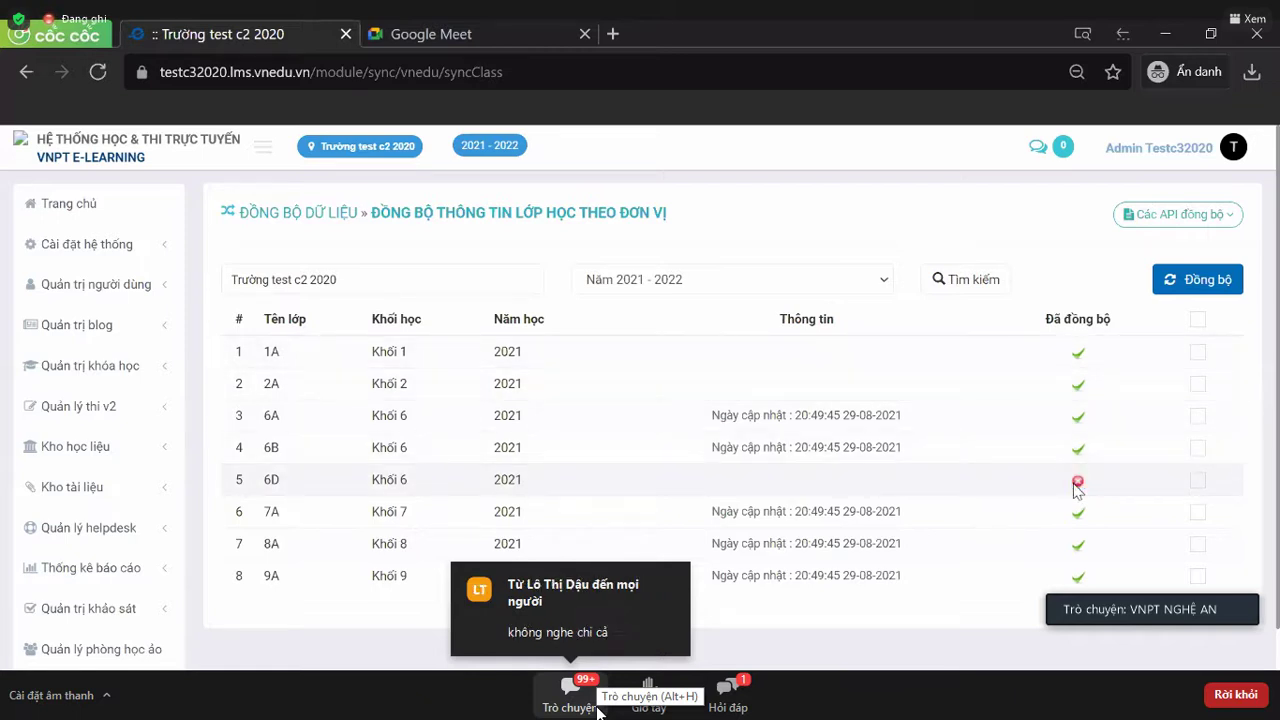
scroll(1078, 488, down, 1)
double_click(1078, 398)
click(1108, 410)
scroll(1103, 420, up, 1)
scroll(1195, 330, down, 1)
- Select all classes, sync them, accept the result summary, and return to the sync task list
click(1199, 240)
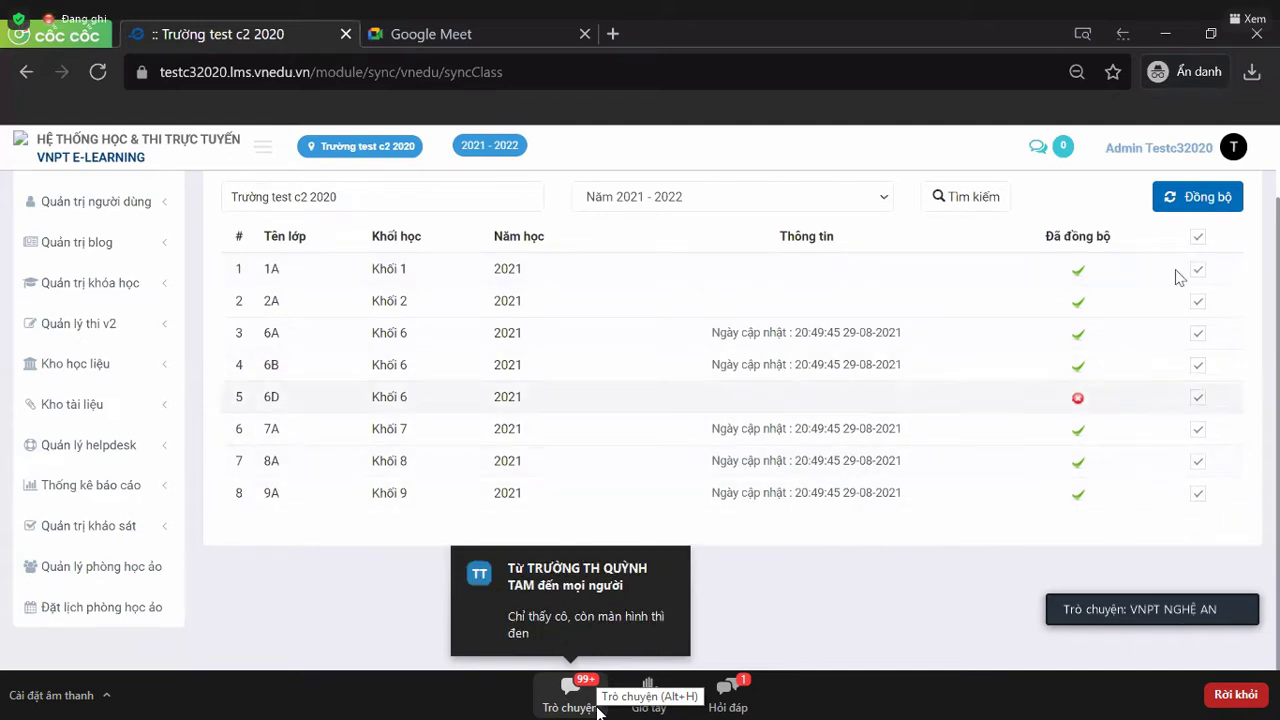
click(1196, 238)
click(1198, 236)
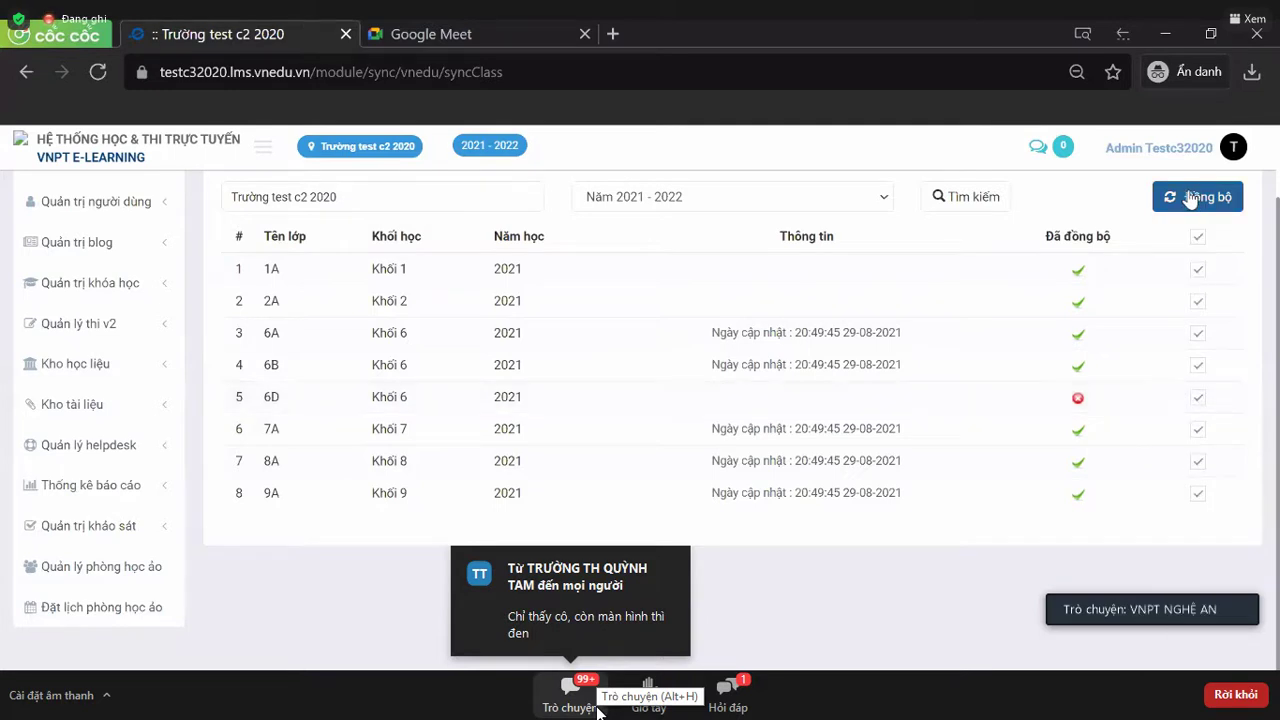
click(1189, 200)
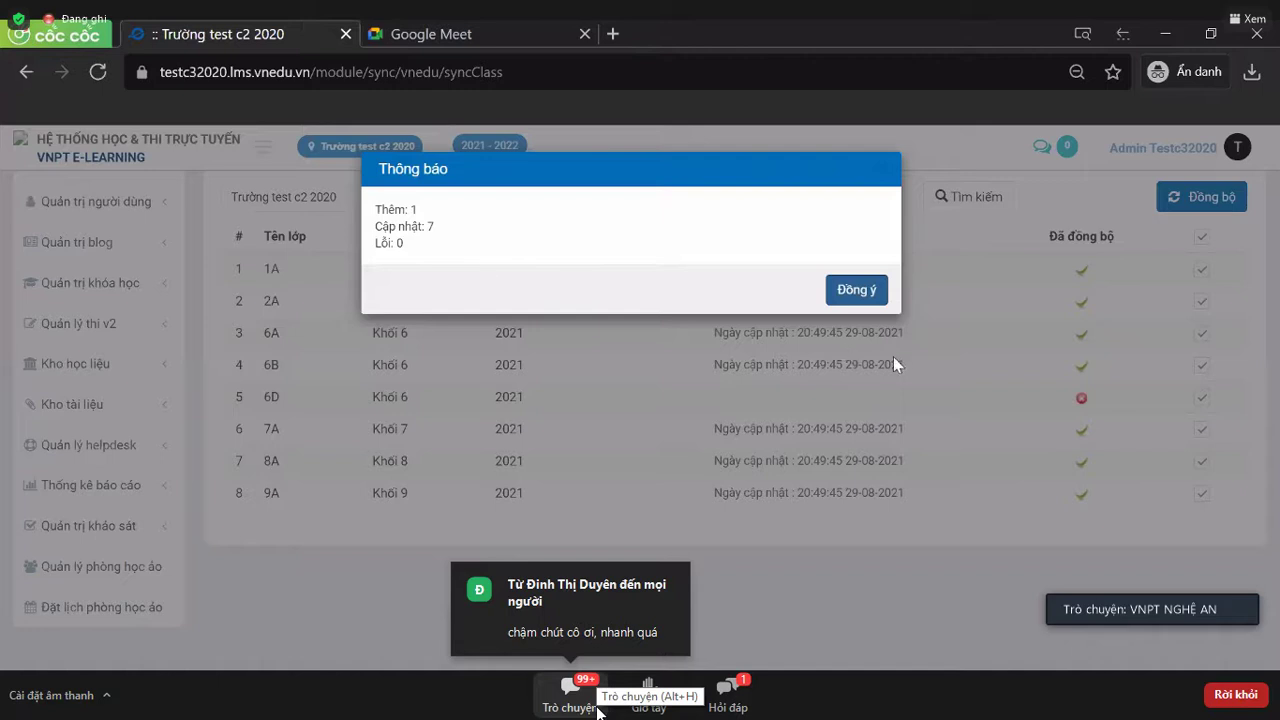
click(856, 290)
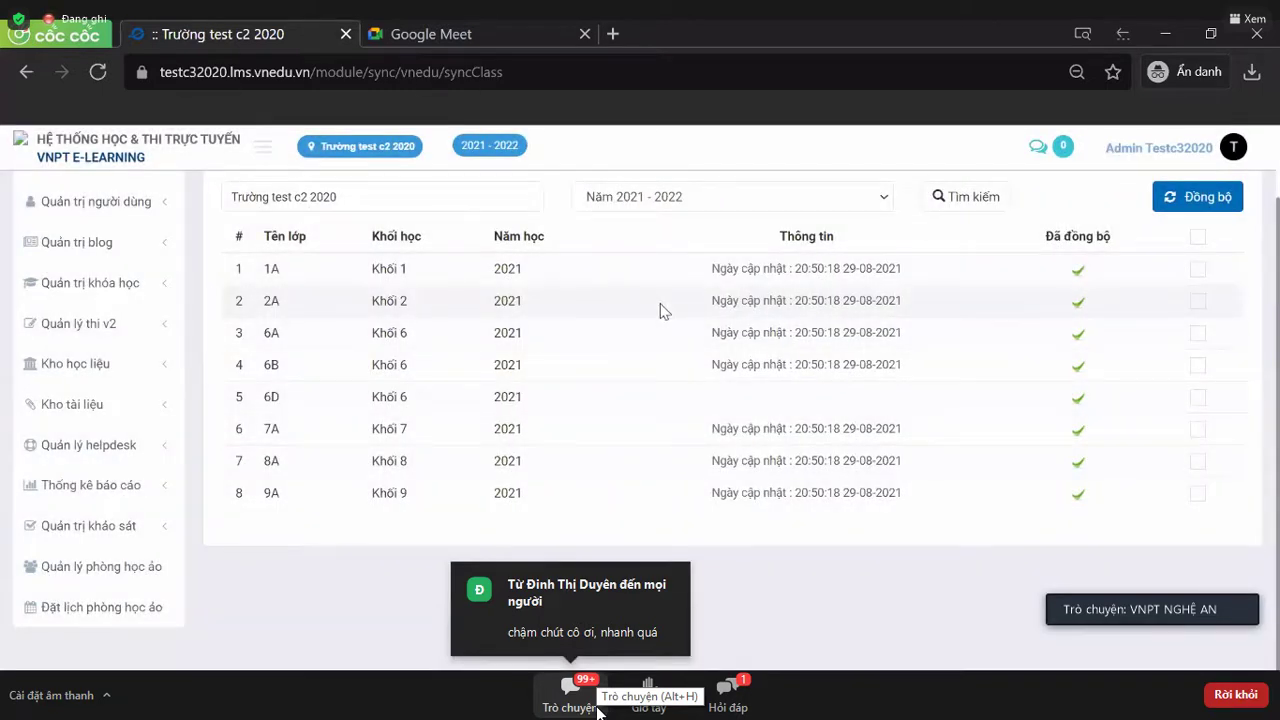
scroll(663, 309, up, 2)
click(300, 213)
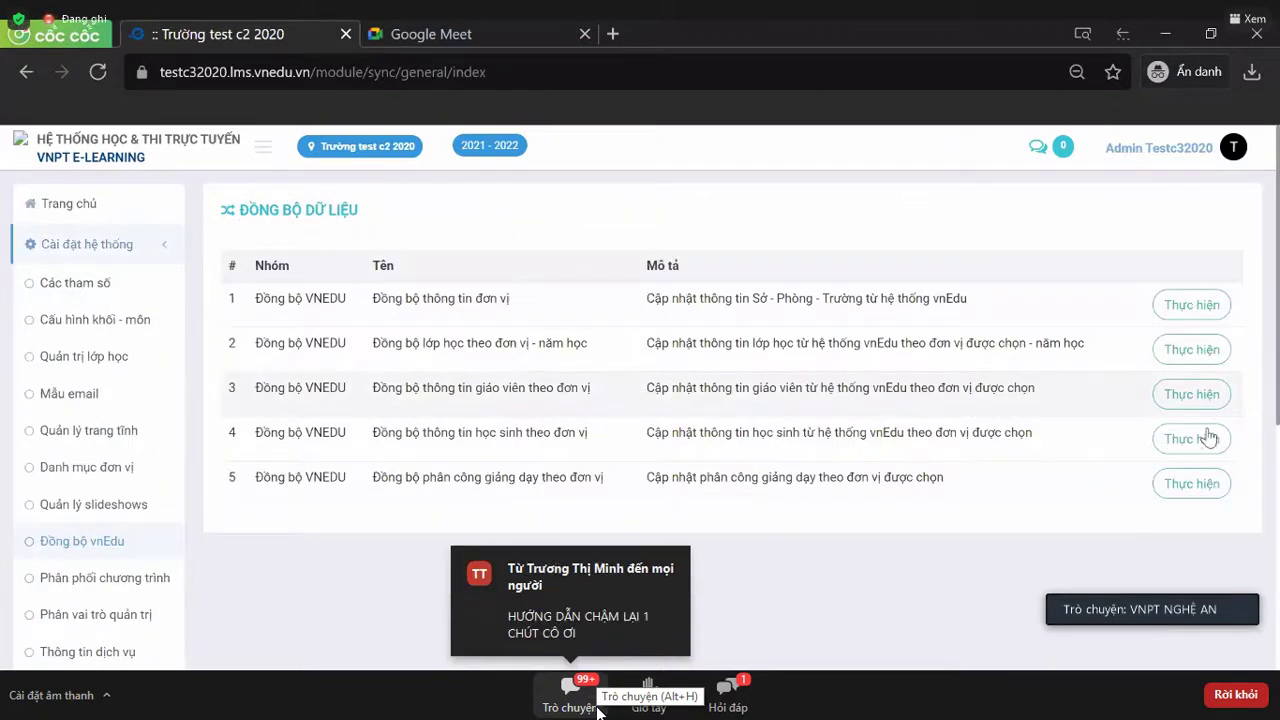
- Open the teacher-by-unit sync page from row 3 and expand its Năm học dropdown
click(1210, 403)
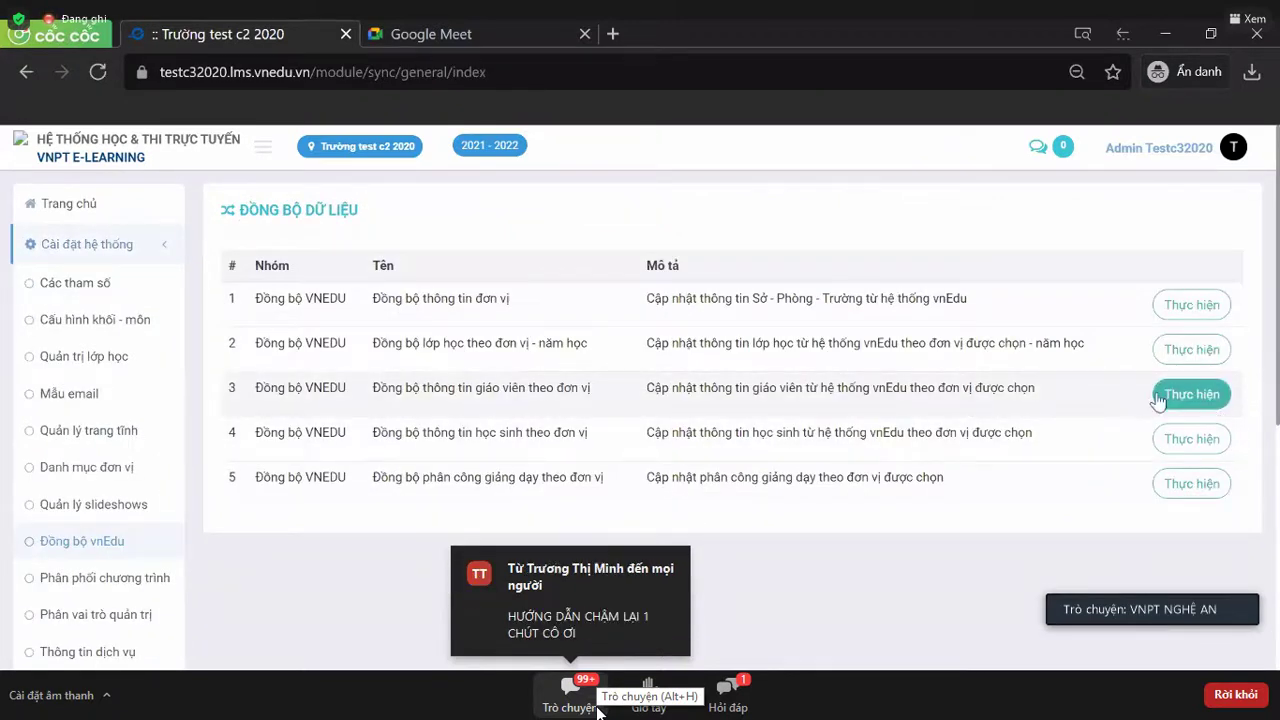
click(1170, 397)
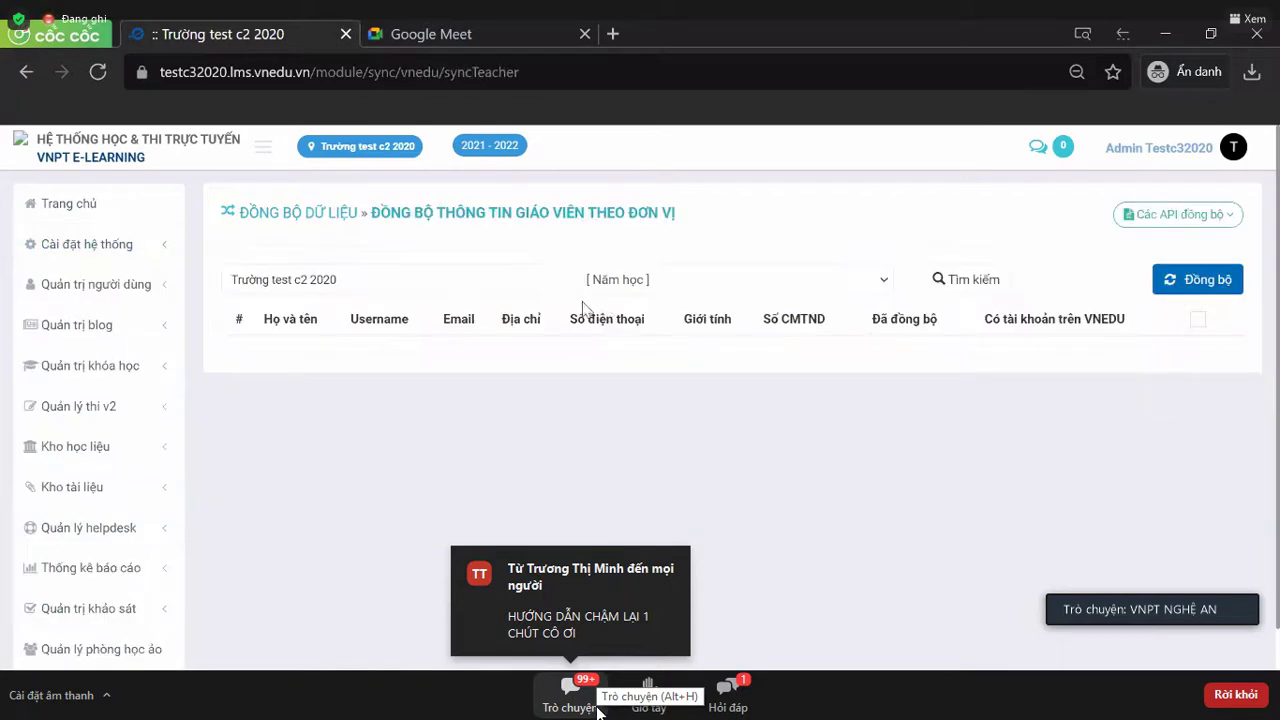
click(720, 292)
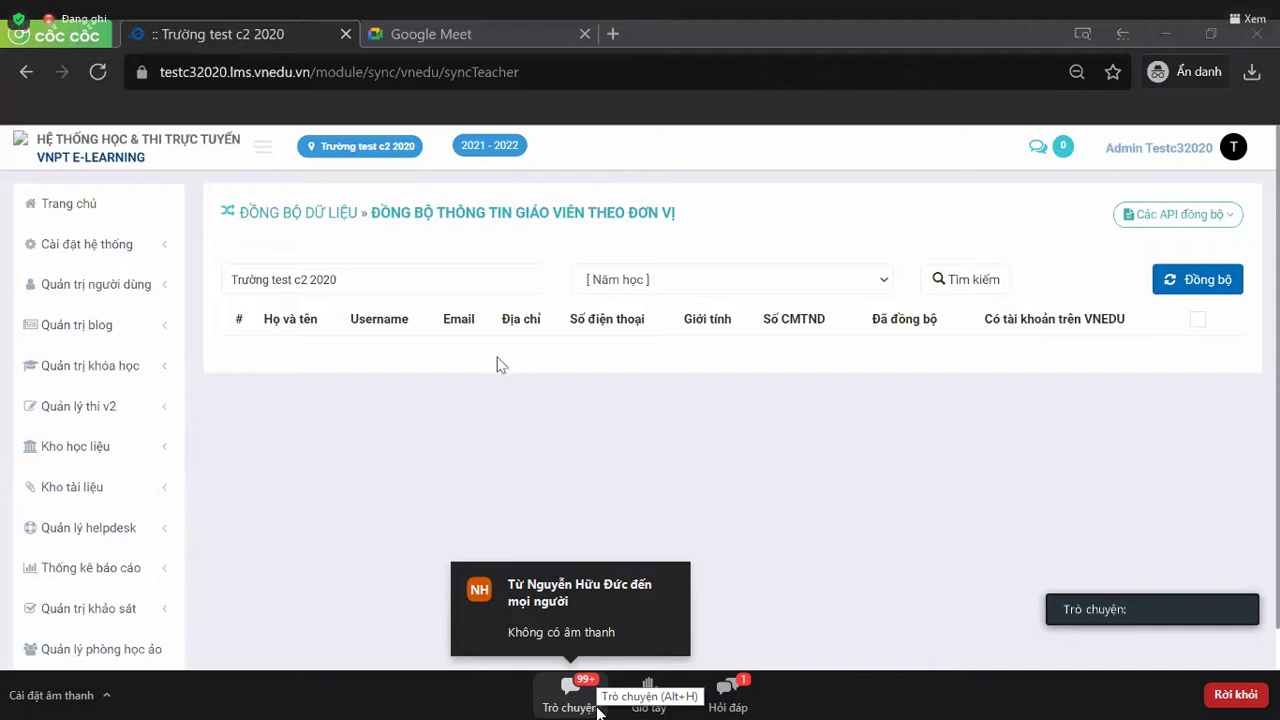
click(343, 215)
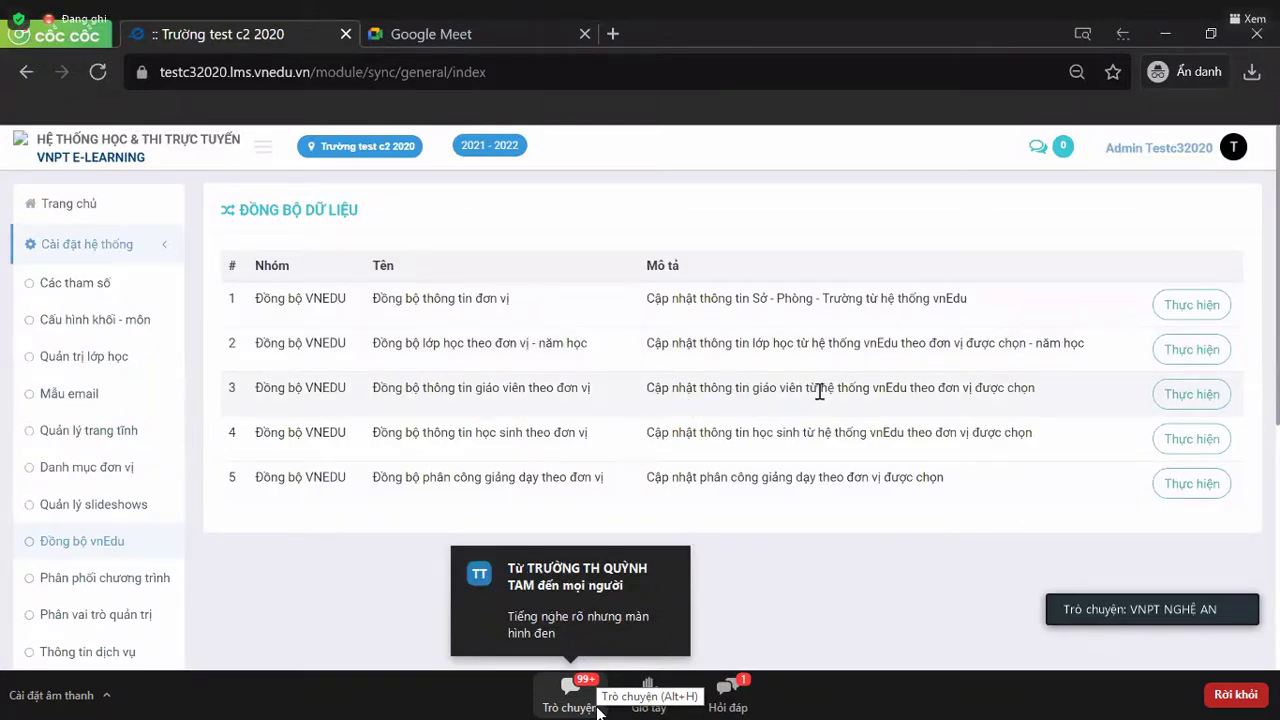
click(1198, 396)
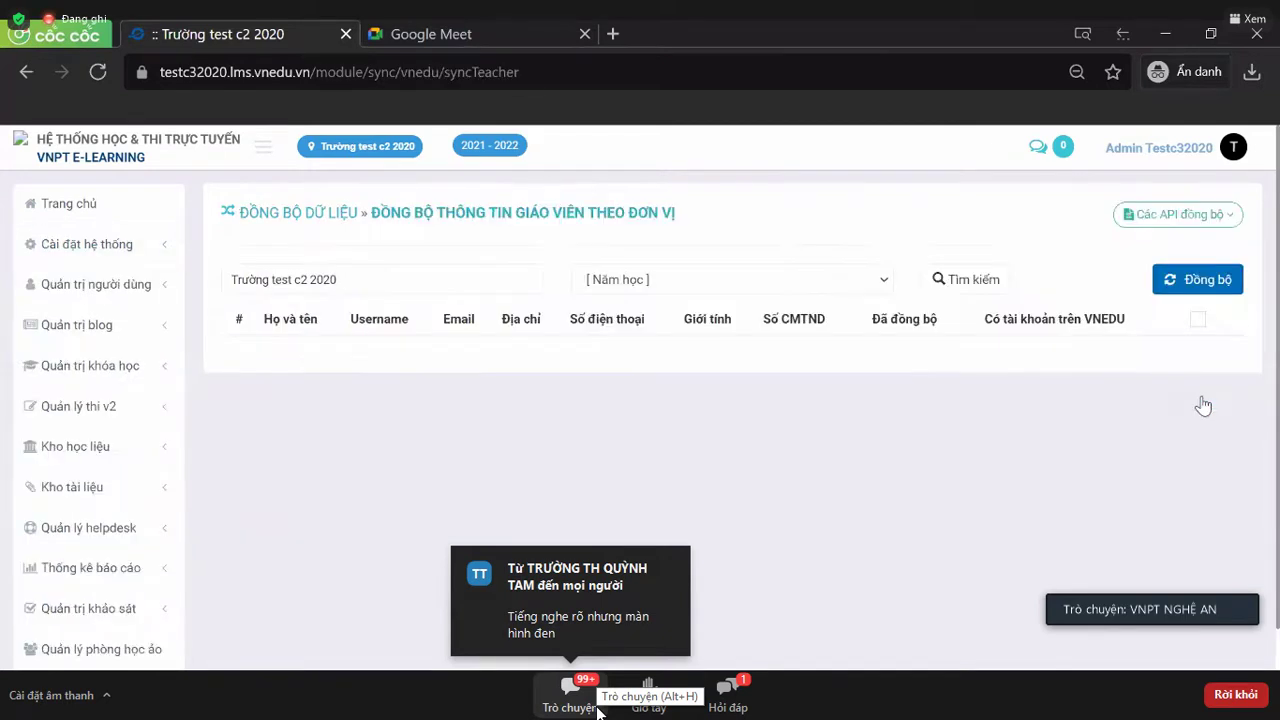
click(772, 285)
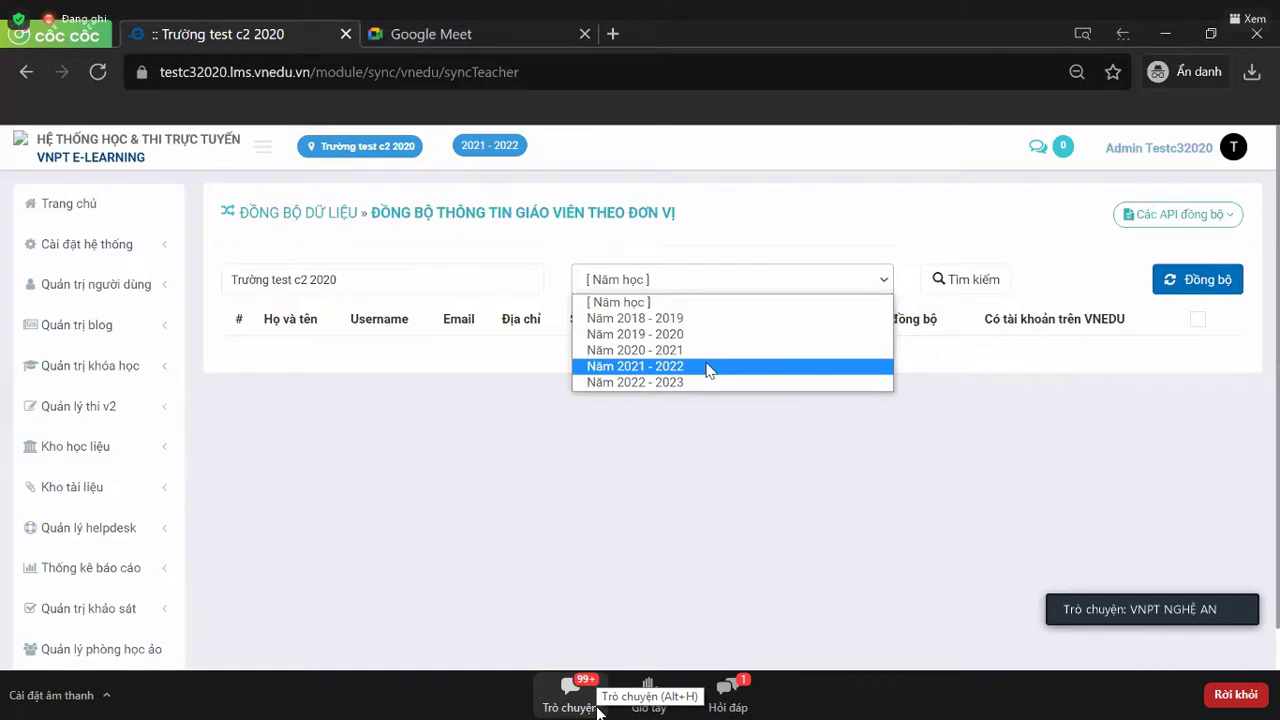
- Choose Năm 2021 - 2022, search to list the 19 teachers, and tick the select-all checkbox
click(707, 369)
click(945, 281)
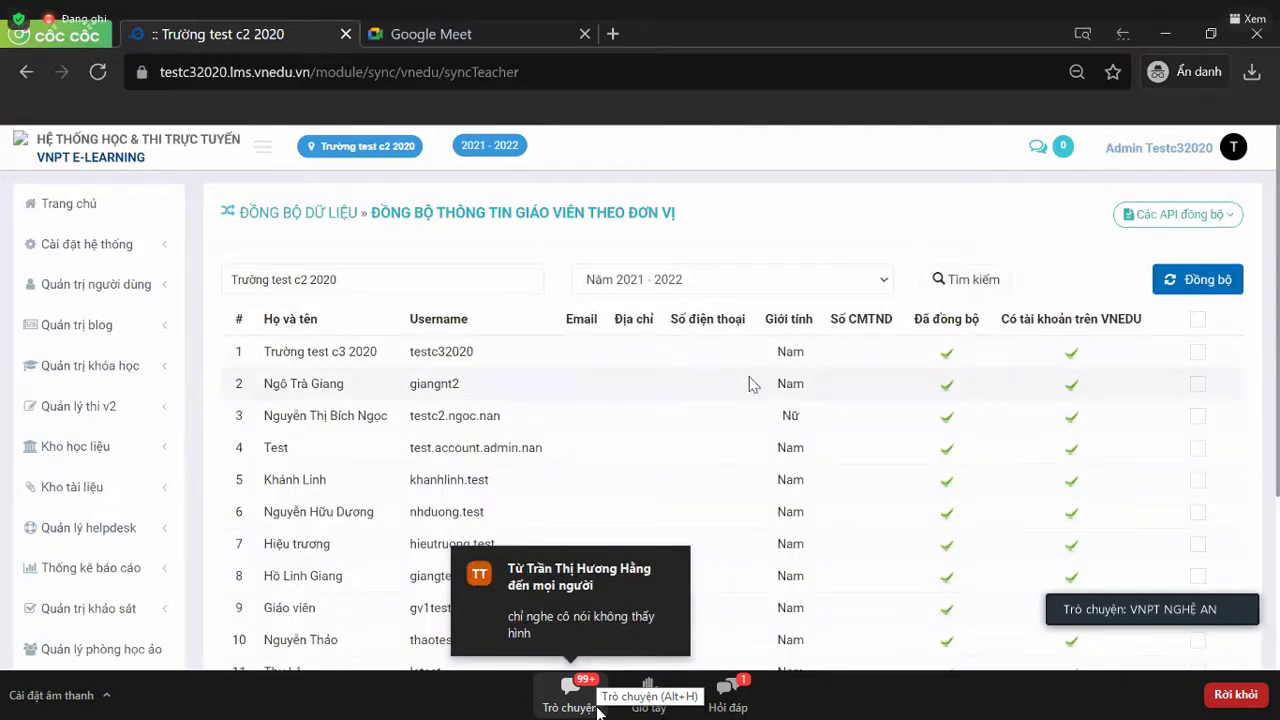
scroll(750, 382, down, 1)
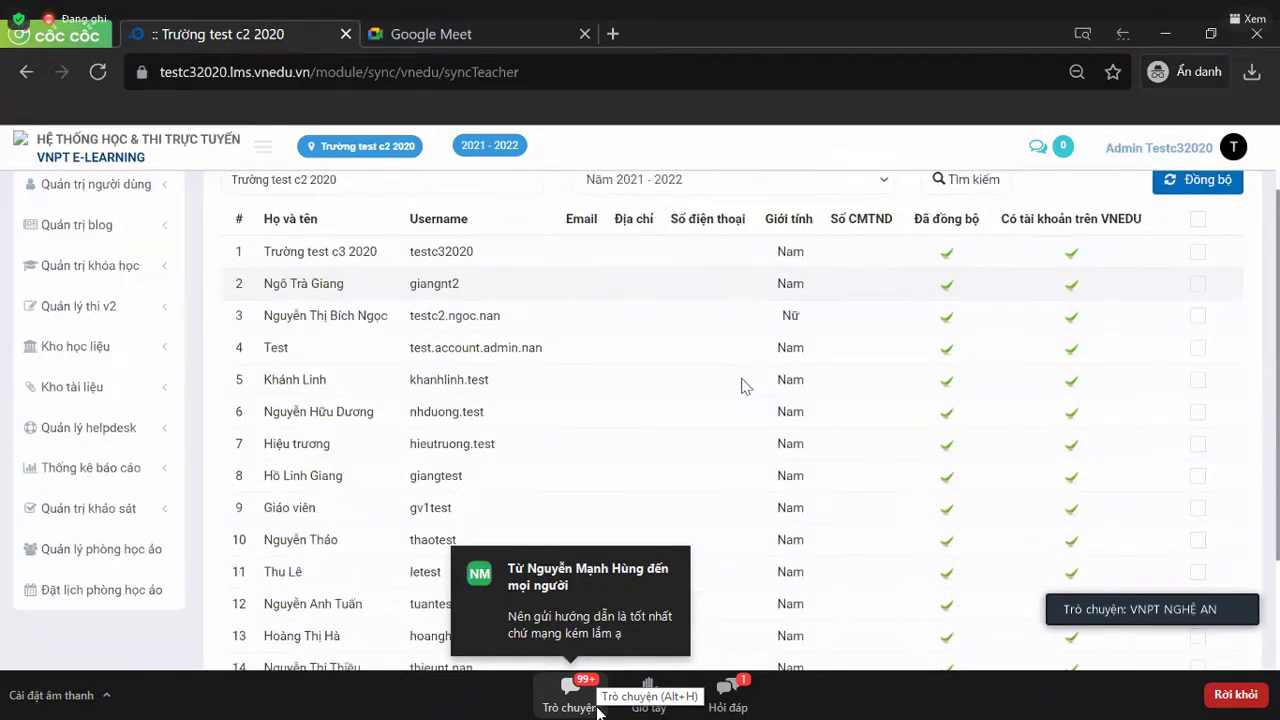
scroll(969, 472, up, 1)
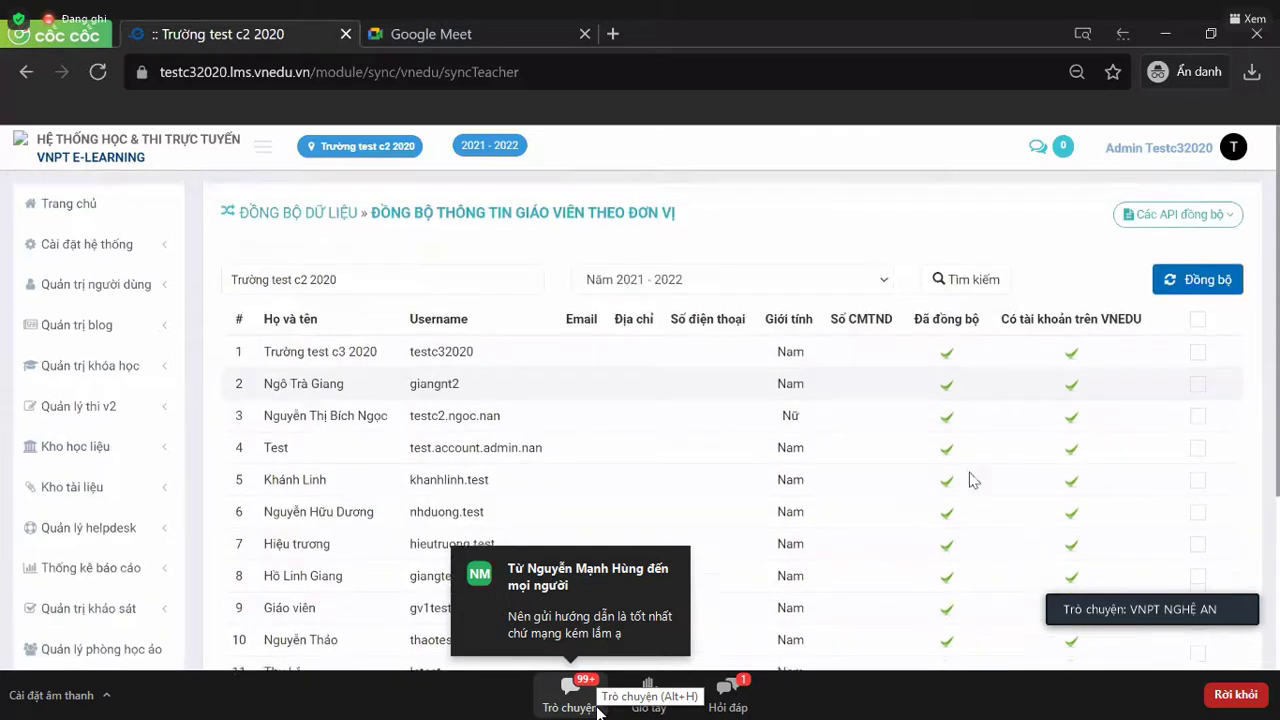
scroll(969, 471, down, 3)
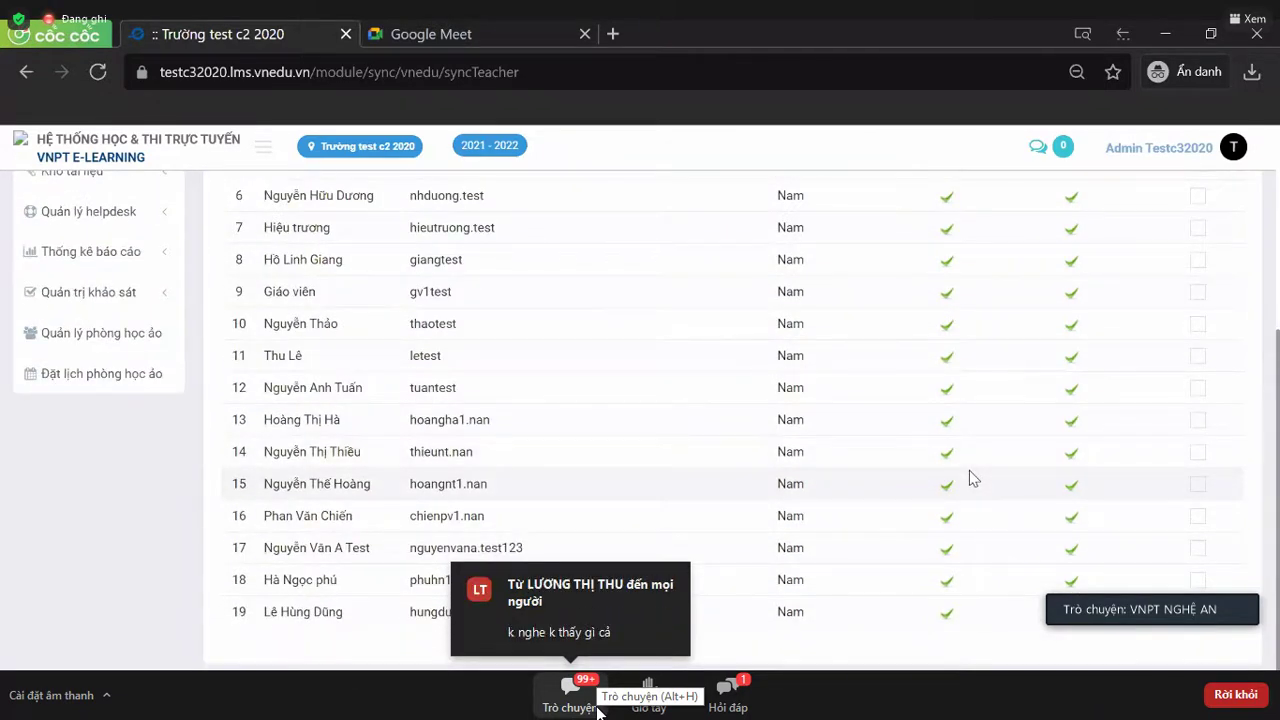
scroll(969, 472, up, 3)
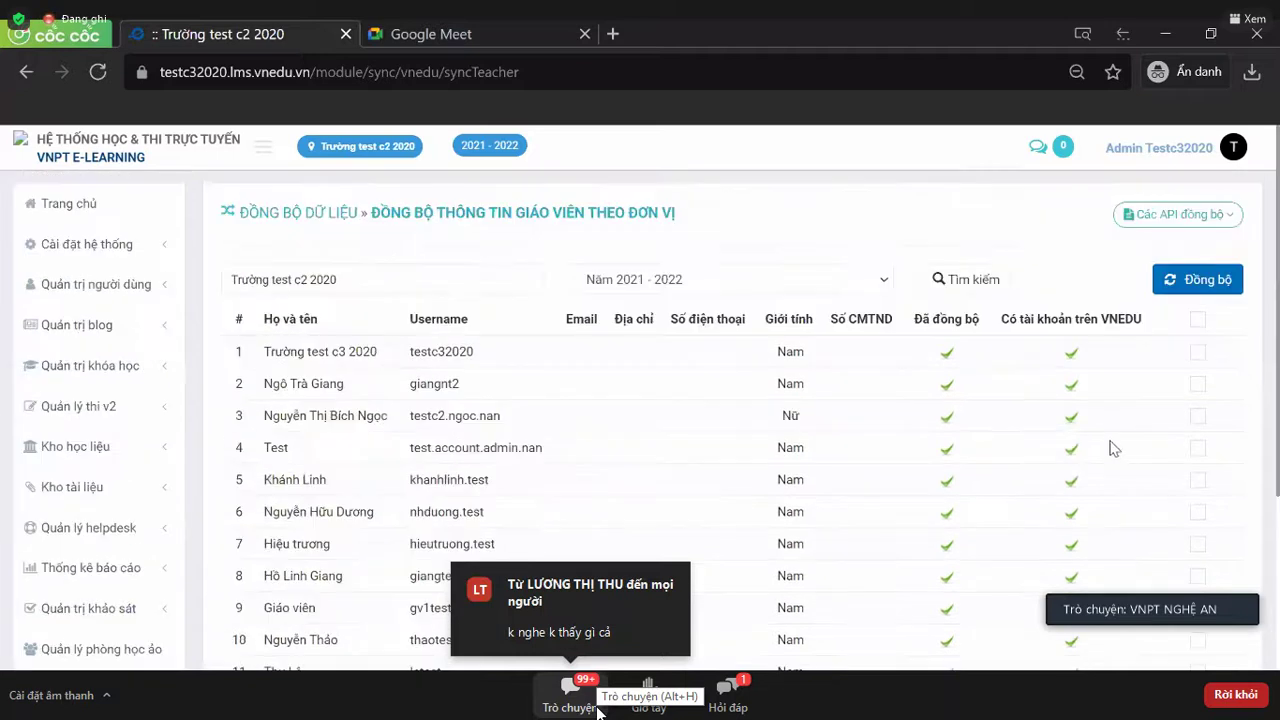
click(1192, 321)
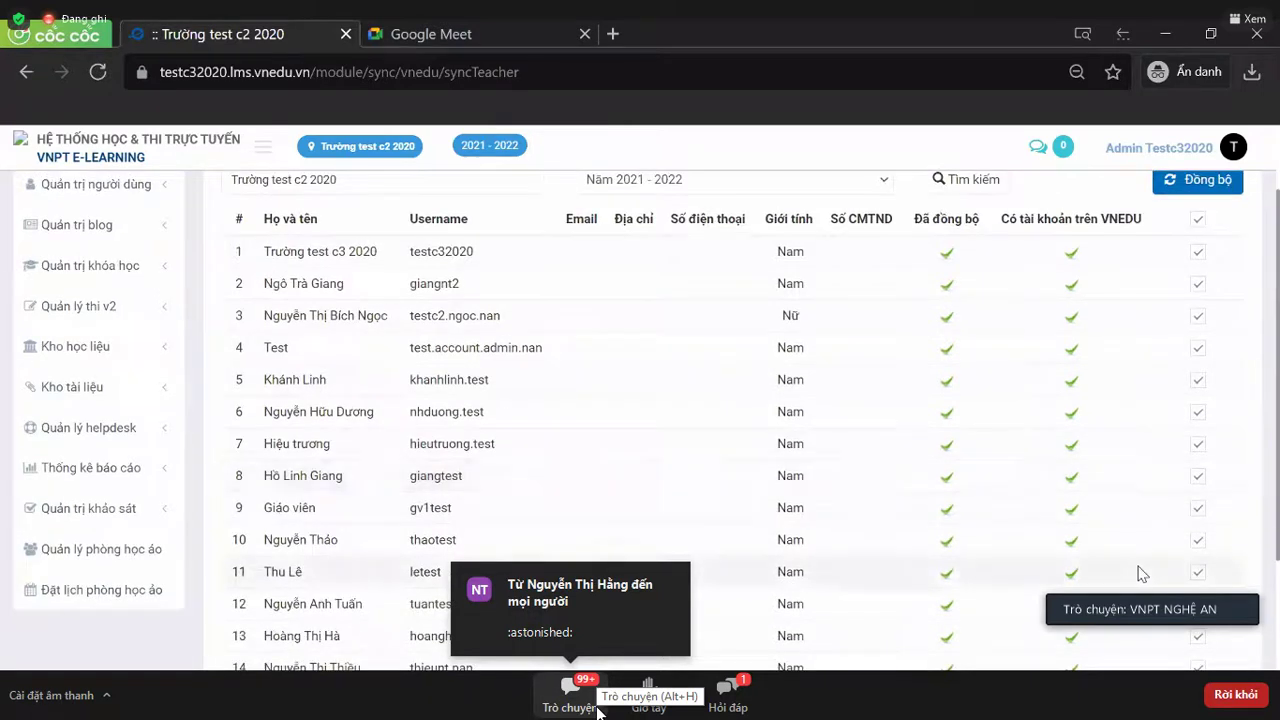
scroll(1142, 574, down, 3)
scroll(1142, 574, up, 3)
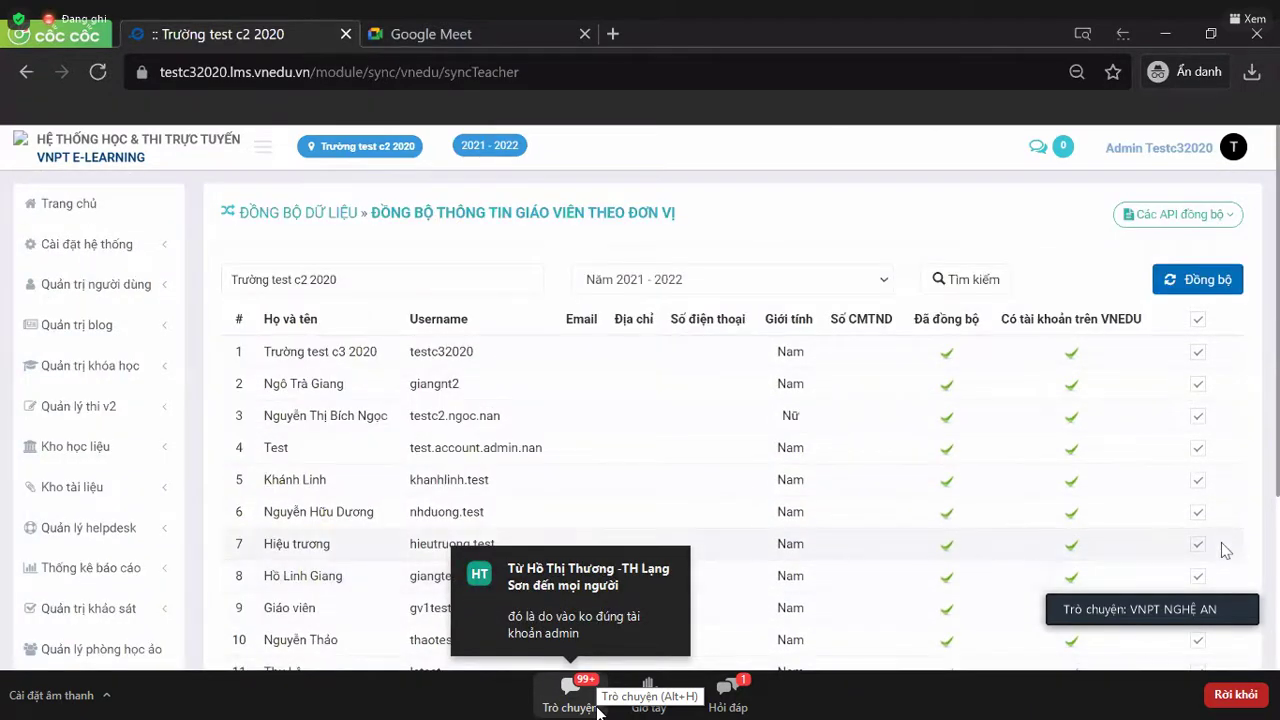
- Sync the marked teachers, highlight the counts Thêm 0, Cập nhật 19, Lỗi 0, then click Đồng ý
click(1201, 282)
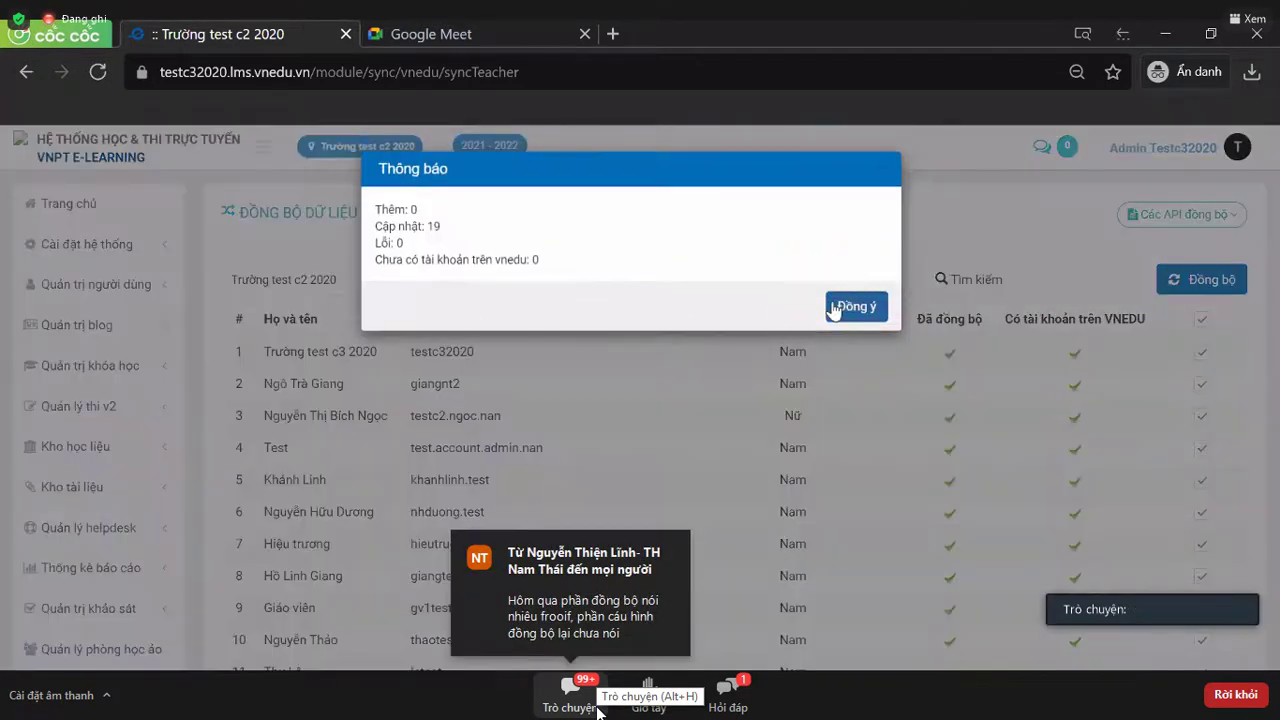
drag(377, 209, 428, 212)
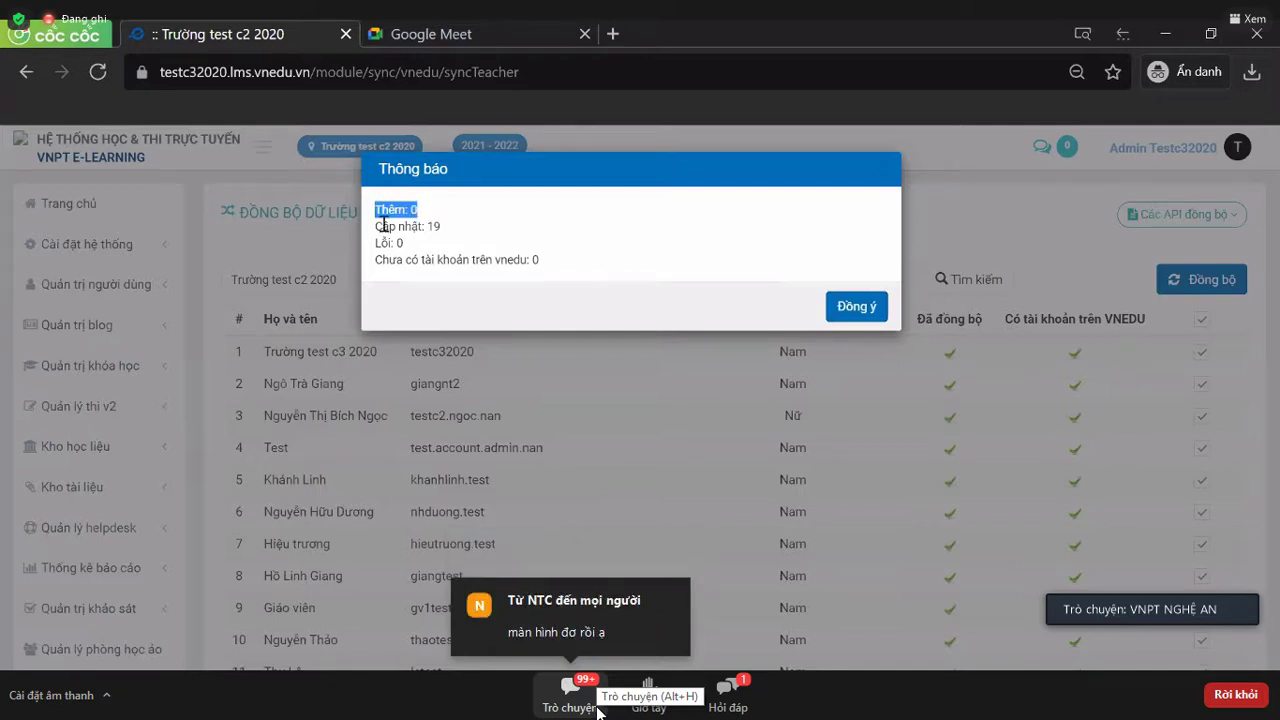
drag(383, 227, 449, 233)
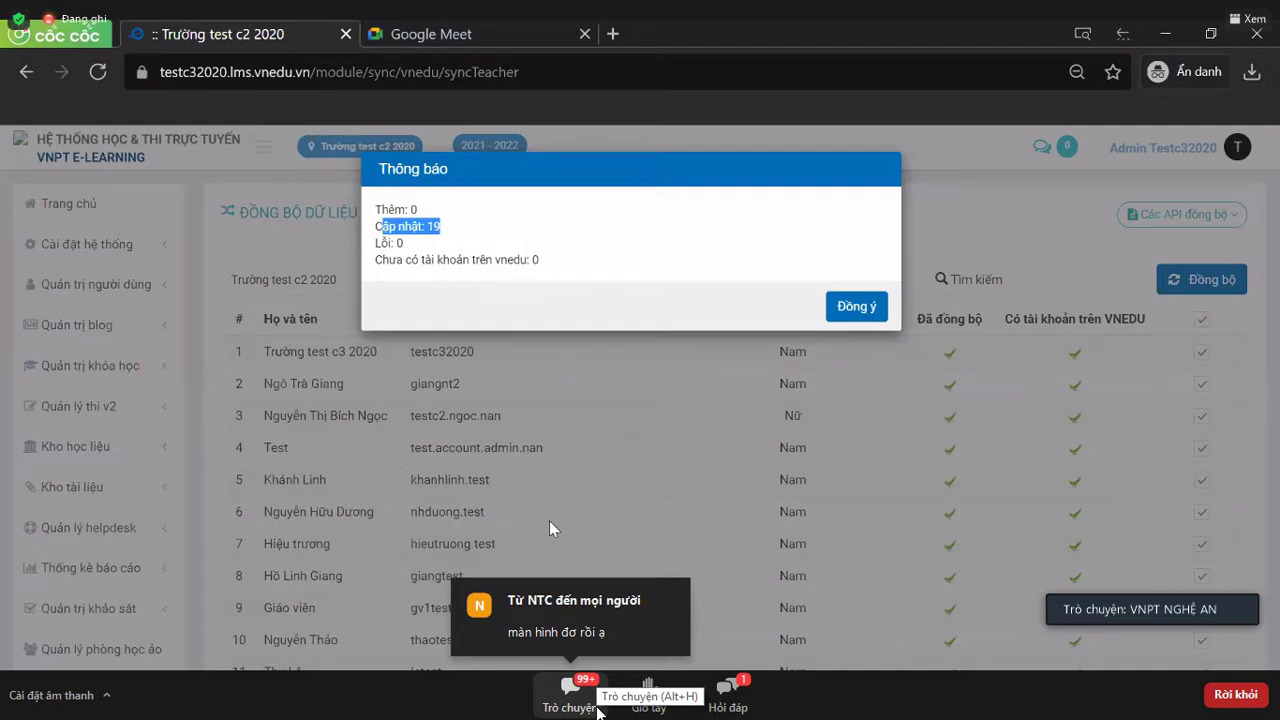
click(405, 243)
drag(407, 246, 553, 262)
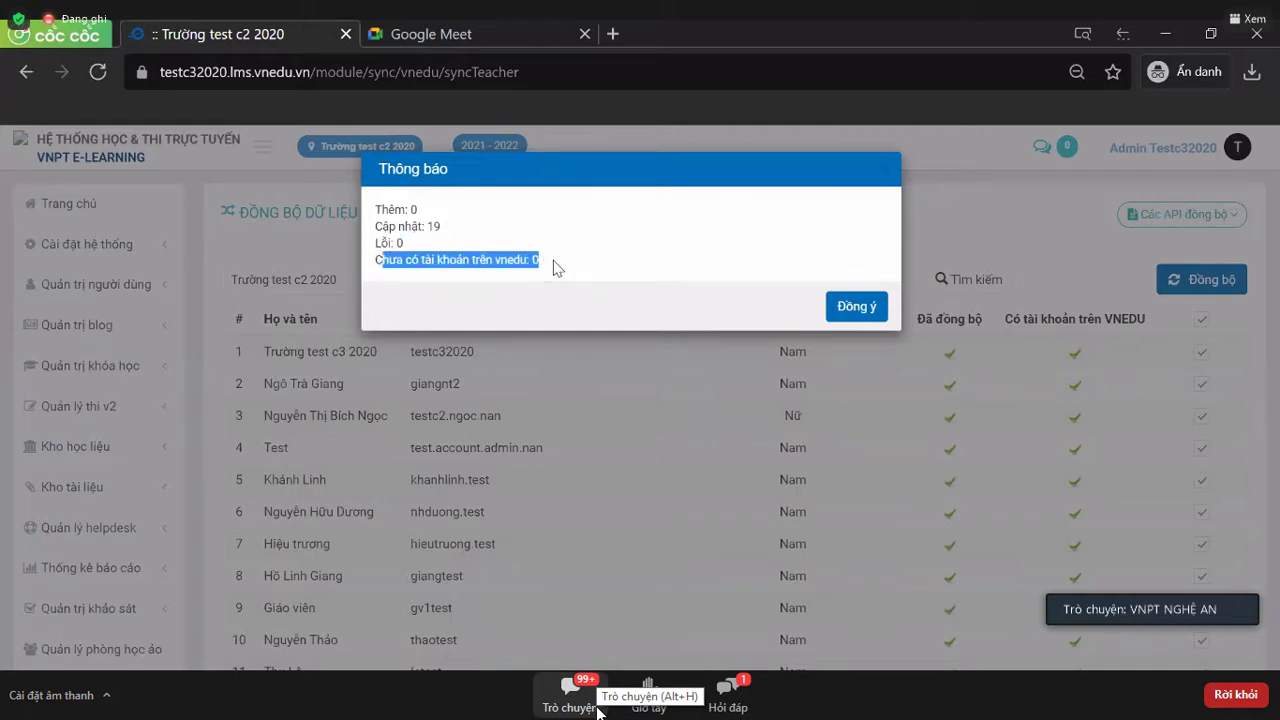
click(548, 261)
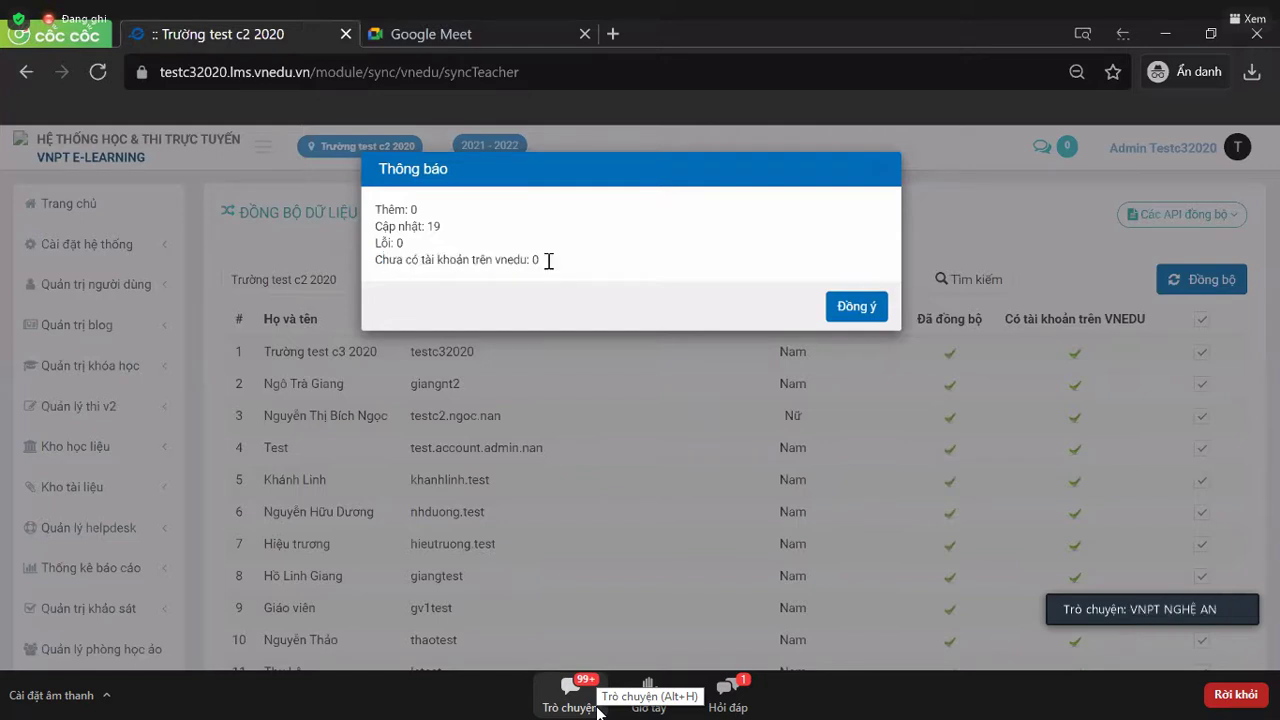
click(858, 306)
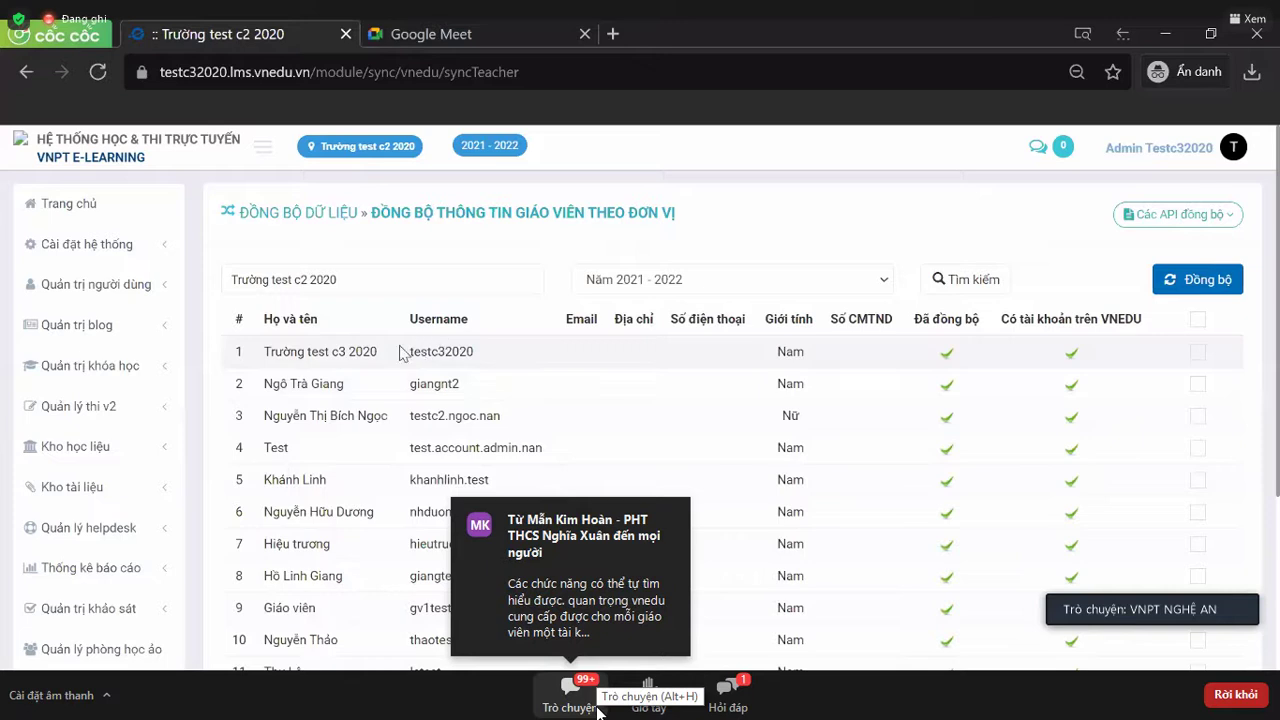
- Highlight the first teacher's username, then return via the ĐỒNG BỘ DỮ LIỆU breadcrumb
drag(412, 346, 468, 348)
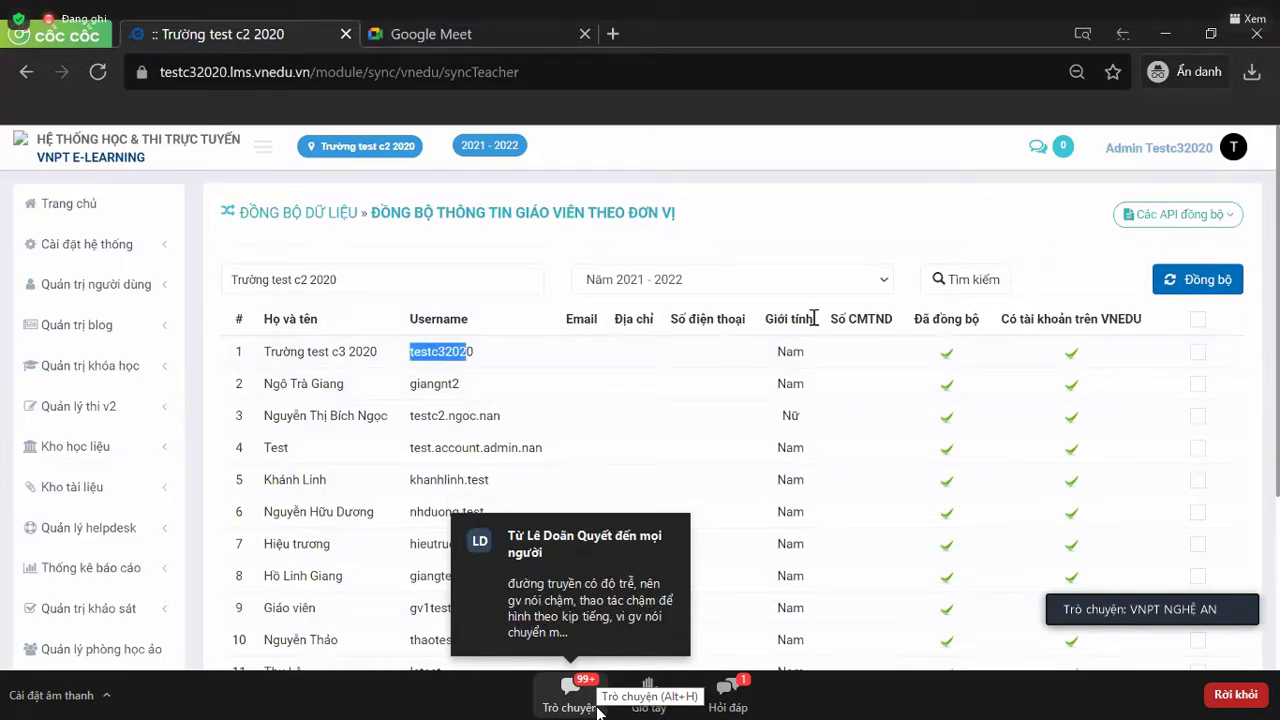
scroll(990, 415, down, 2)
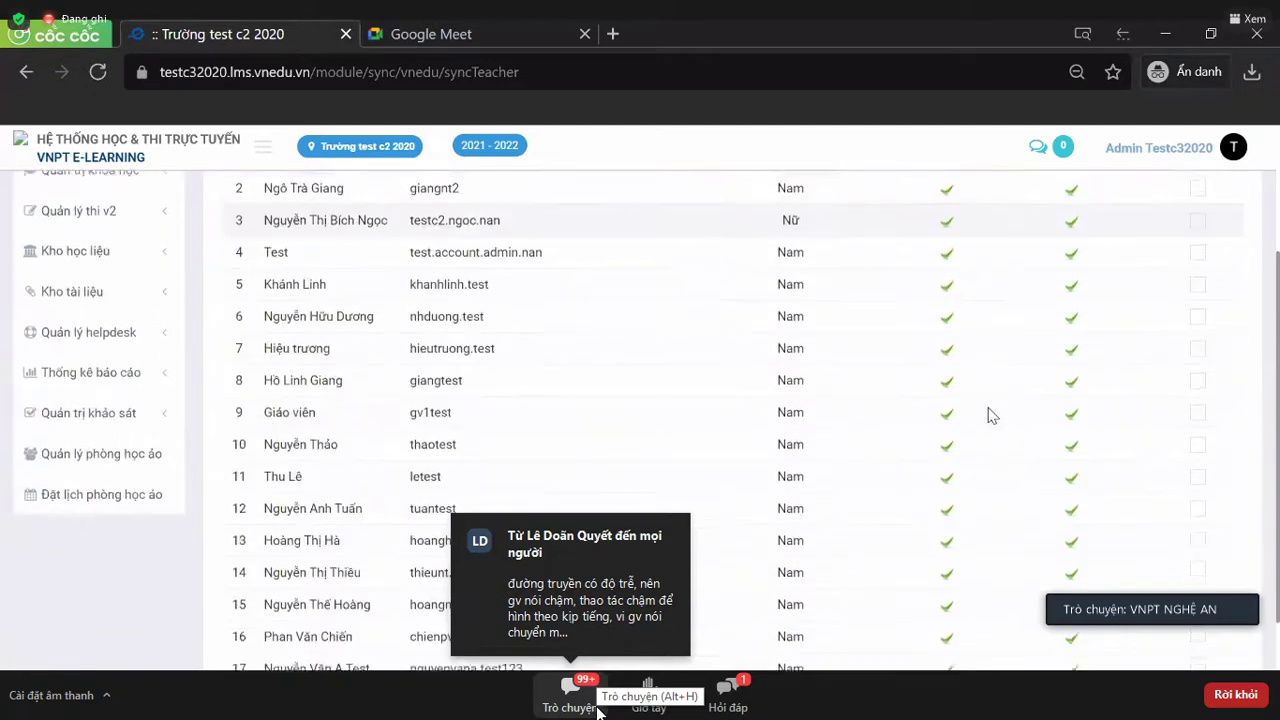
scroll(990, 415, up, 2)
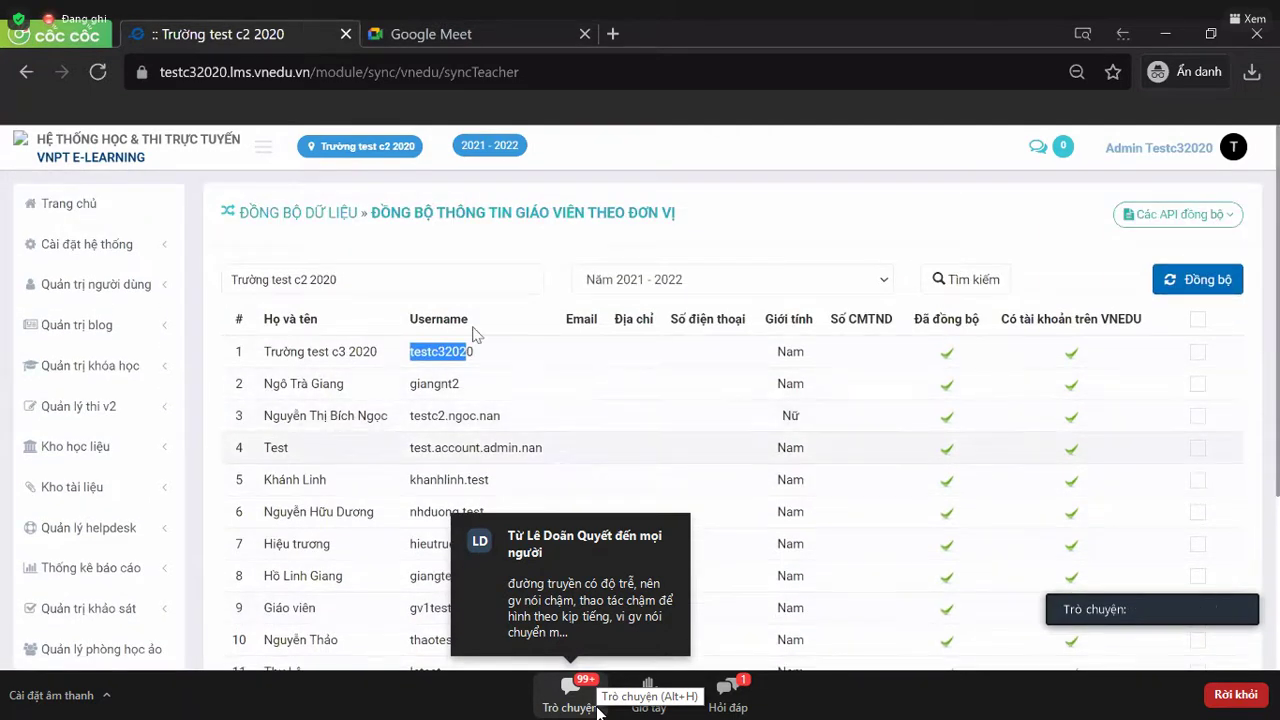
click(322, 226)
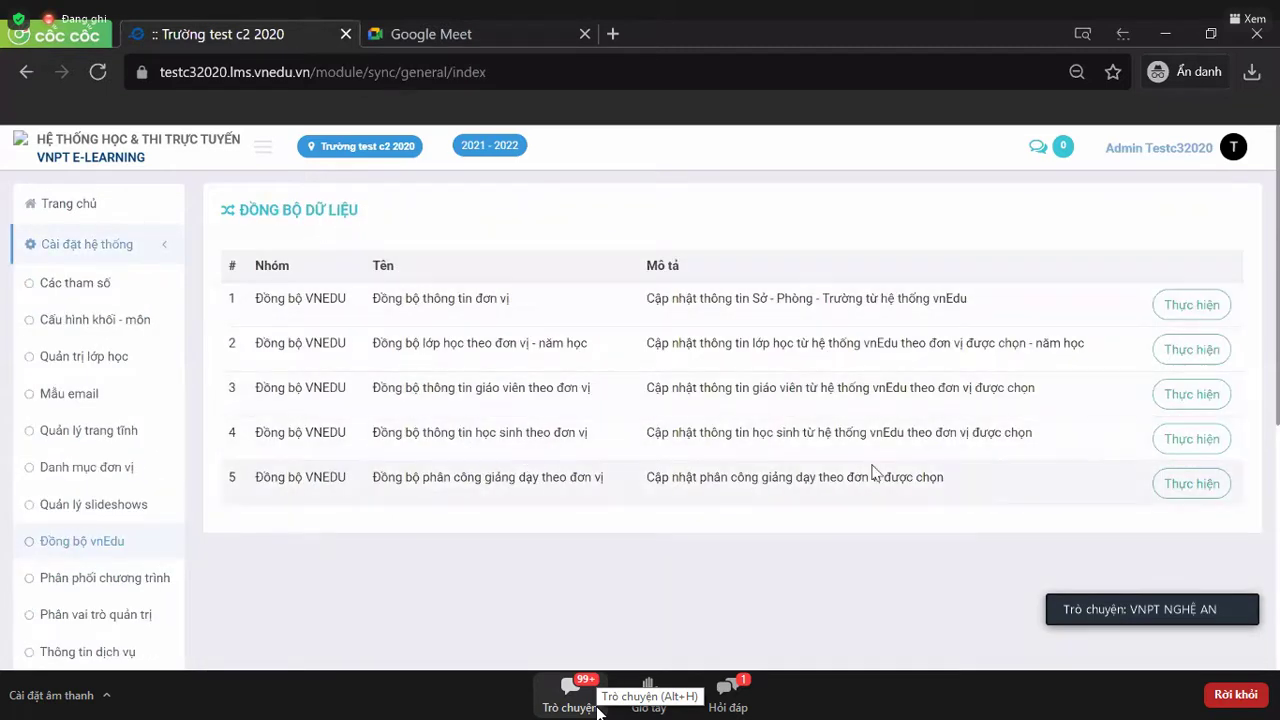
- Open the student-by-unit sync task and list students for Năm 2021 - 2022, keeping all grades and classes
click(1203, 448)
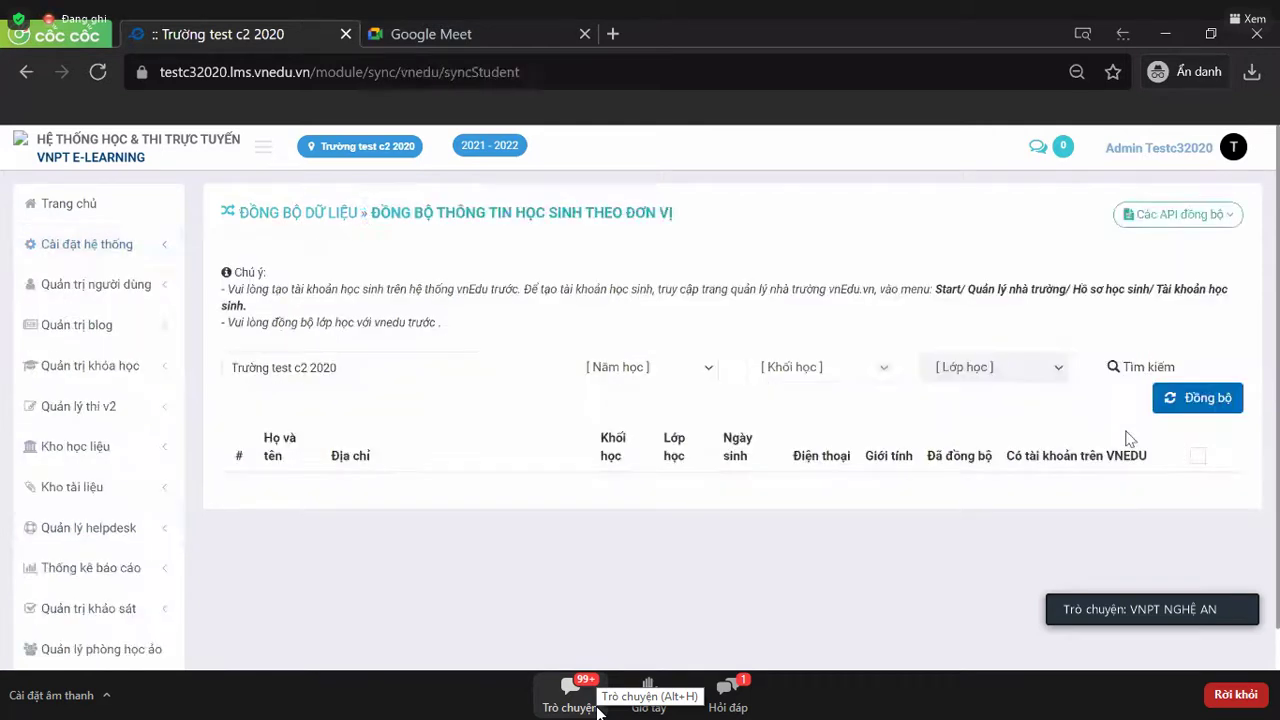
click(678, 382)
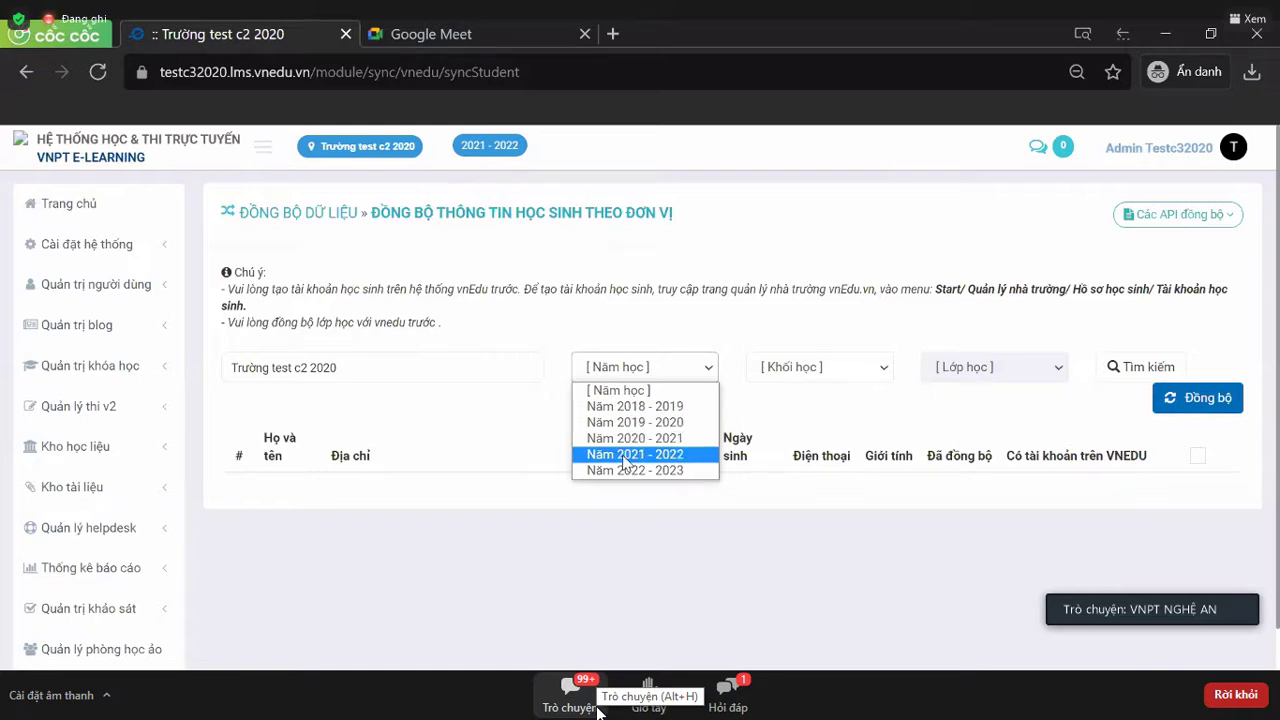
click(715, 462)
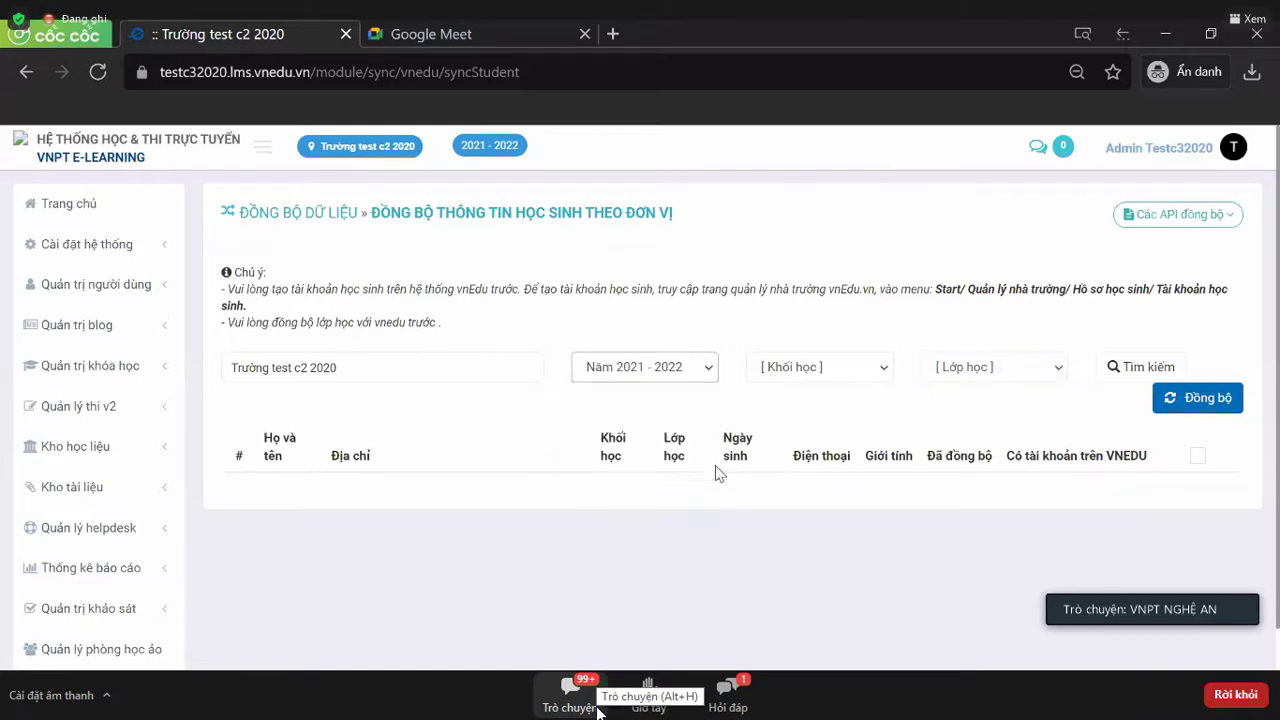
click(875, 376)
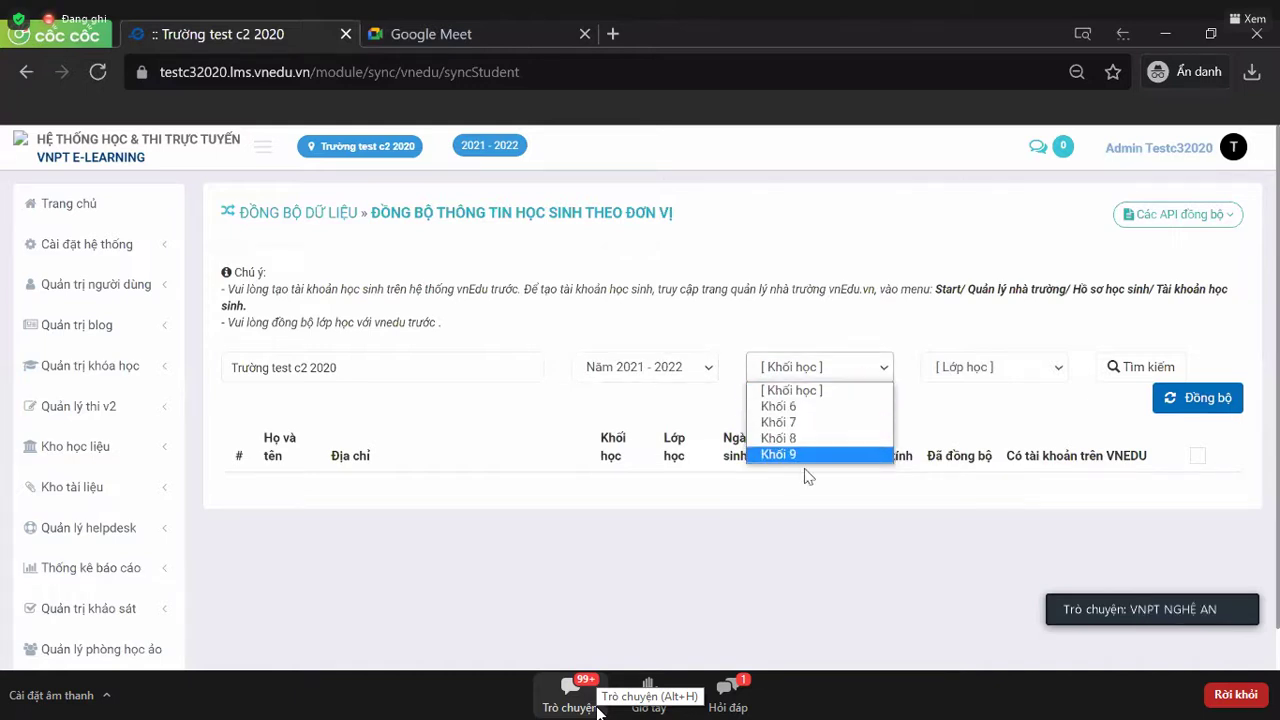
click(821, 396)
click(1008, 376)
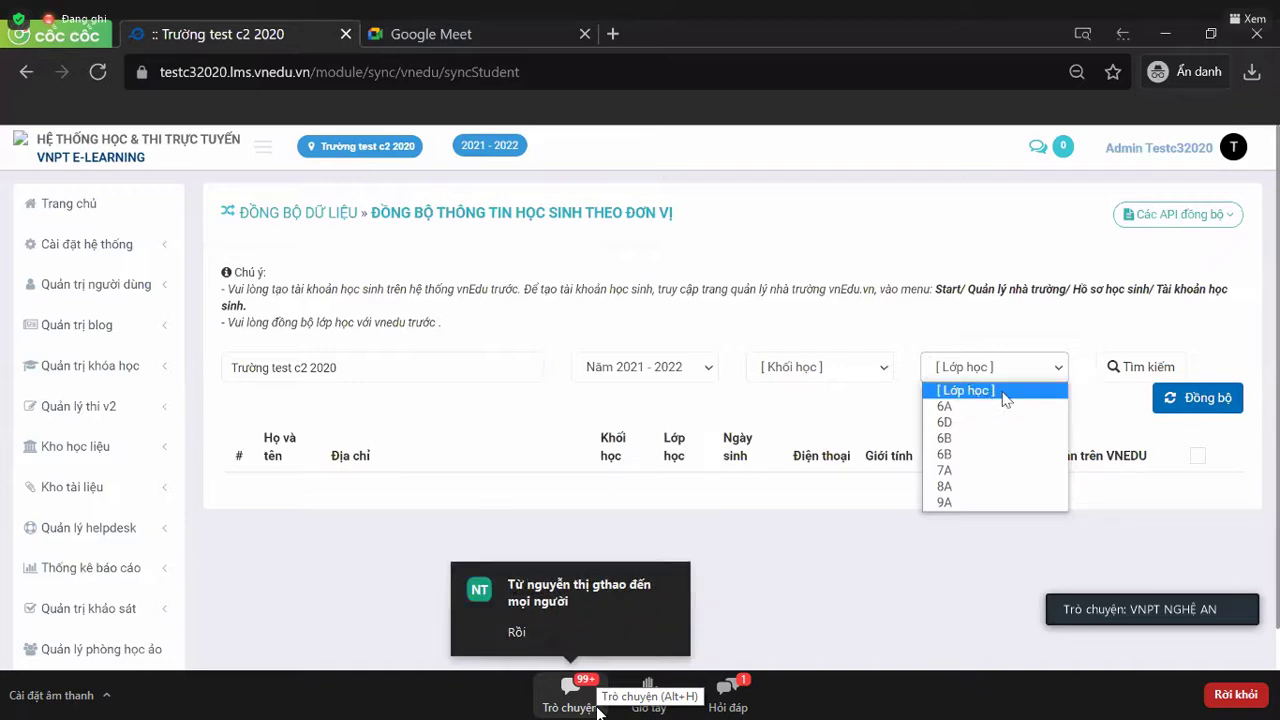
click(985, 399)
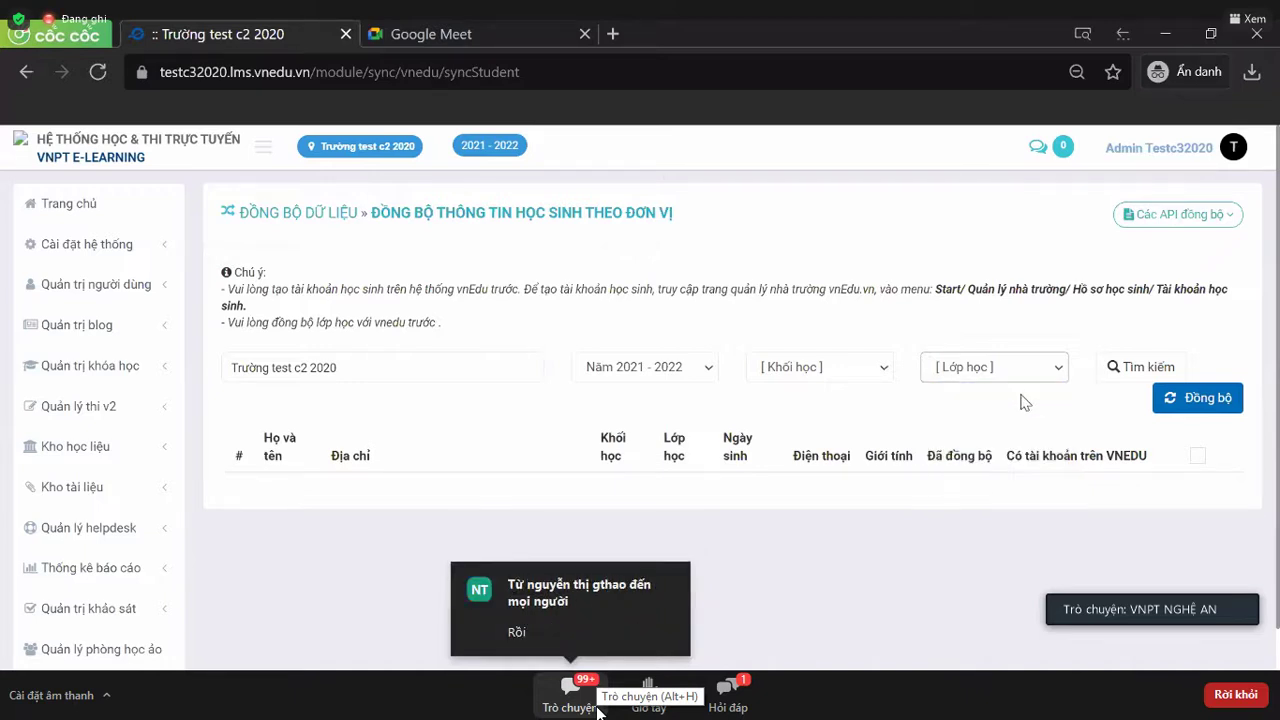
click(1136, 374)
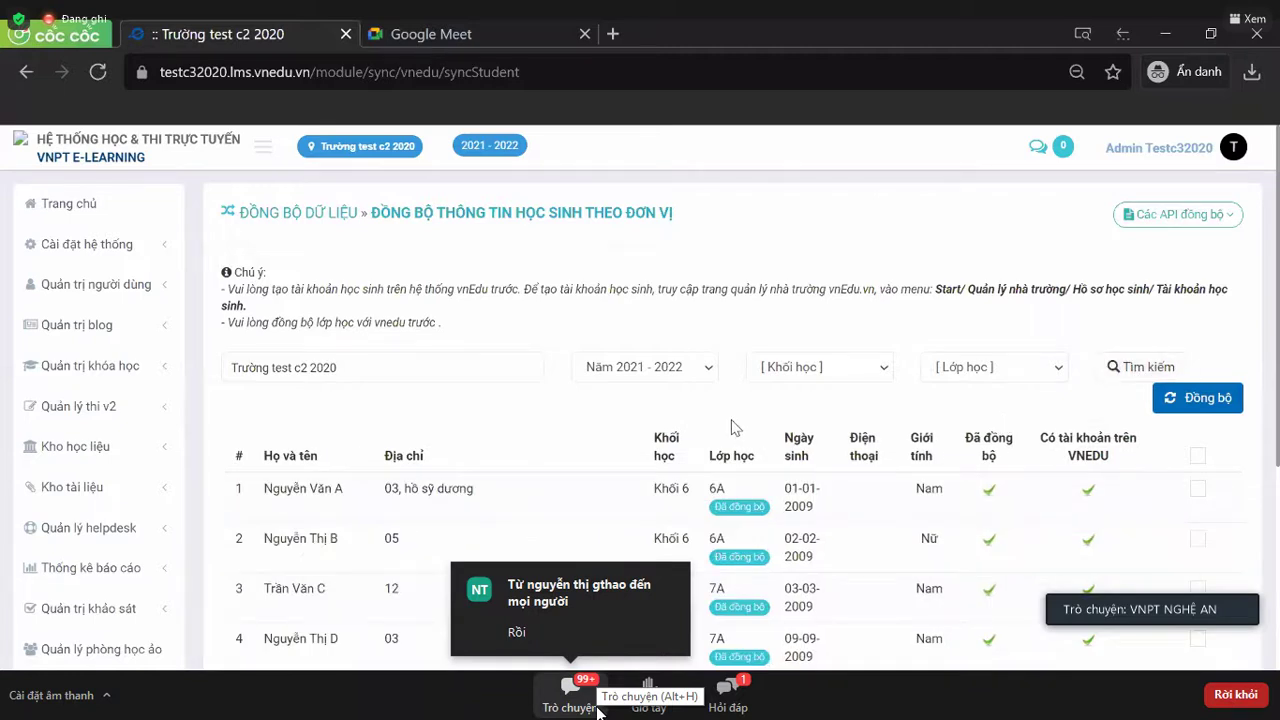
scroll(735, 427, down, 1)
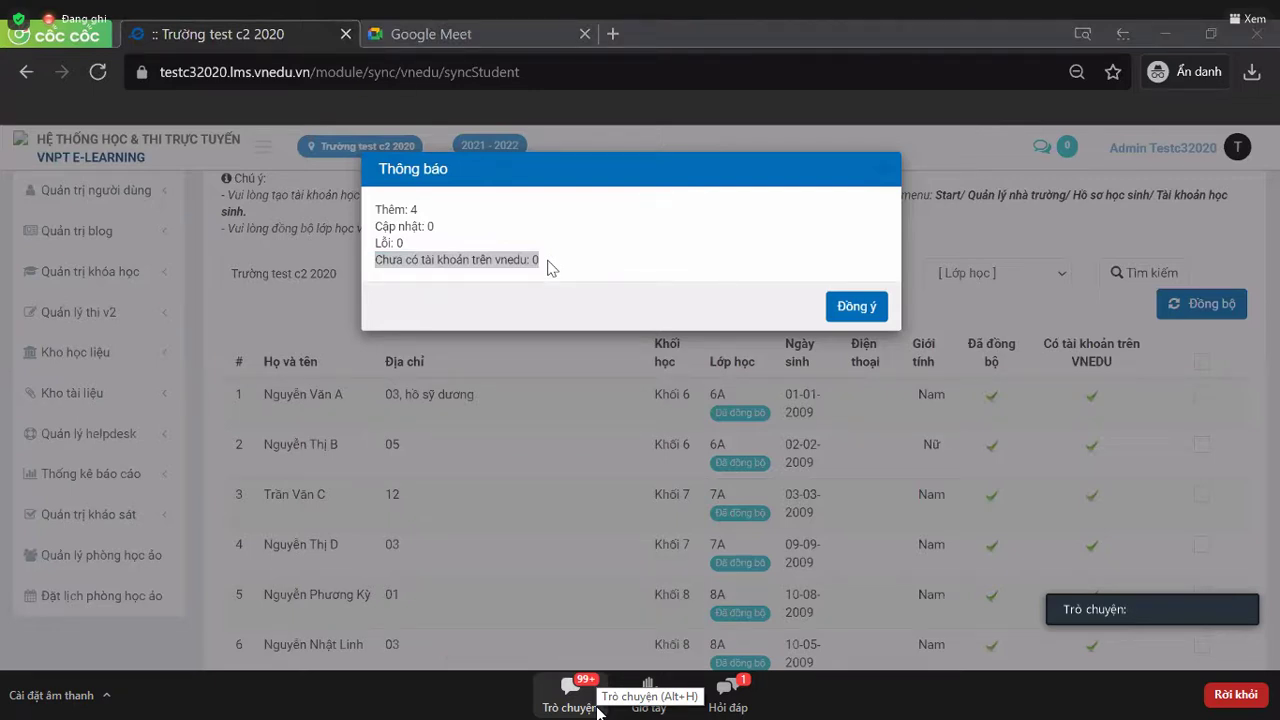
- Highlight the count of students lacking vnEdu accounts in the report, then close it with Đồng ý
triple_click(480, 265)
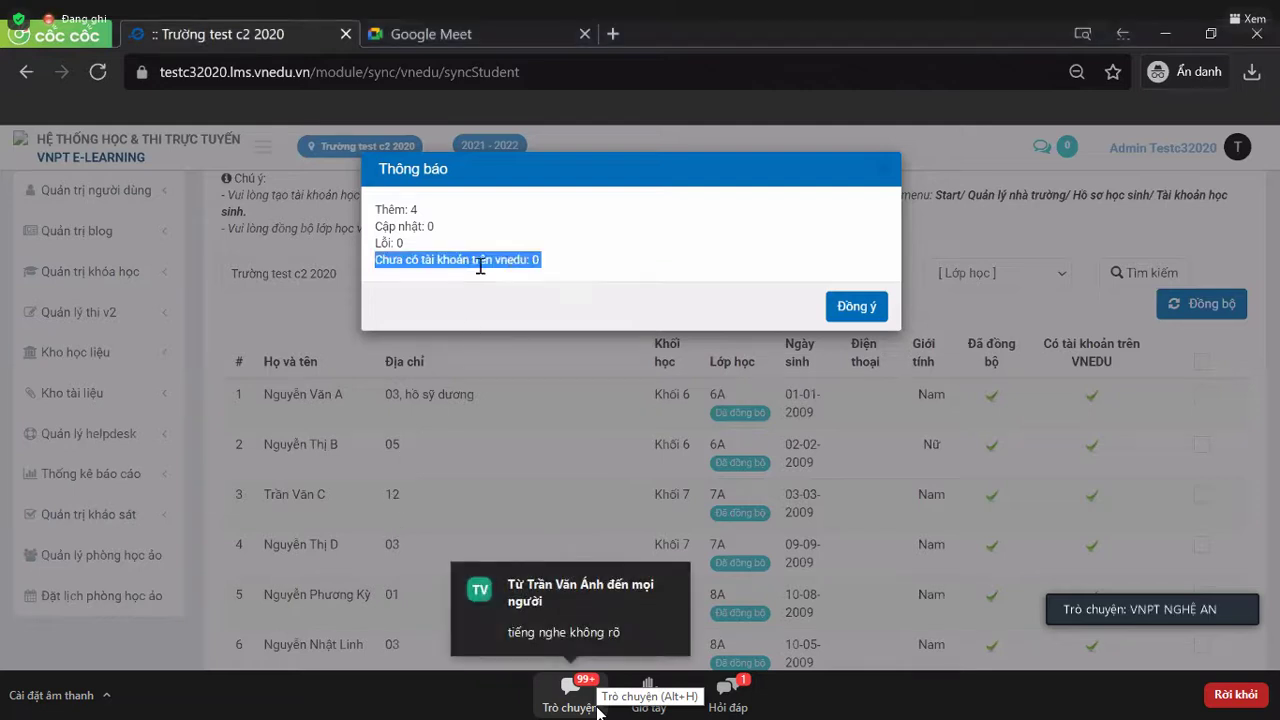
click(547, 267)
double_click(536, 260)
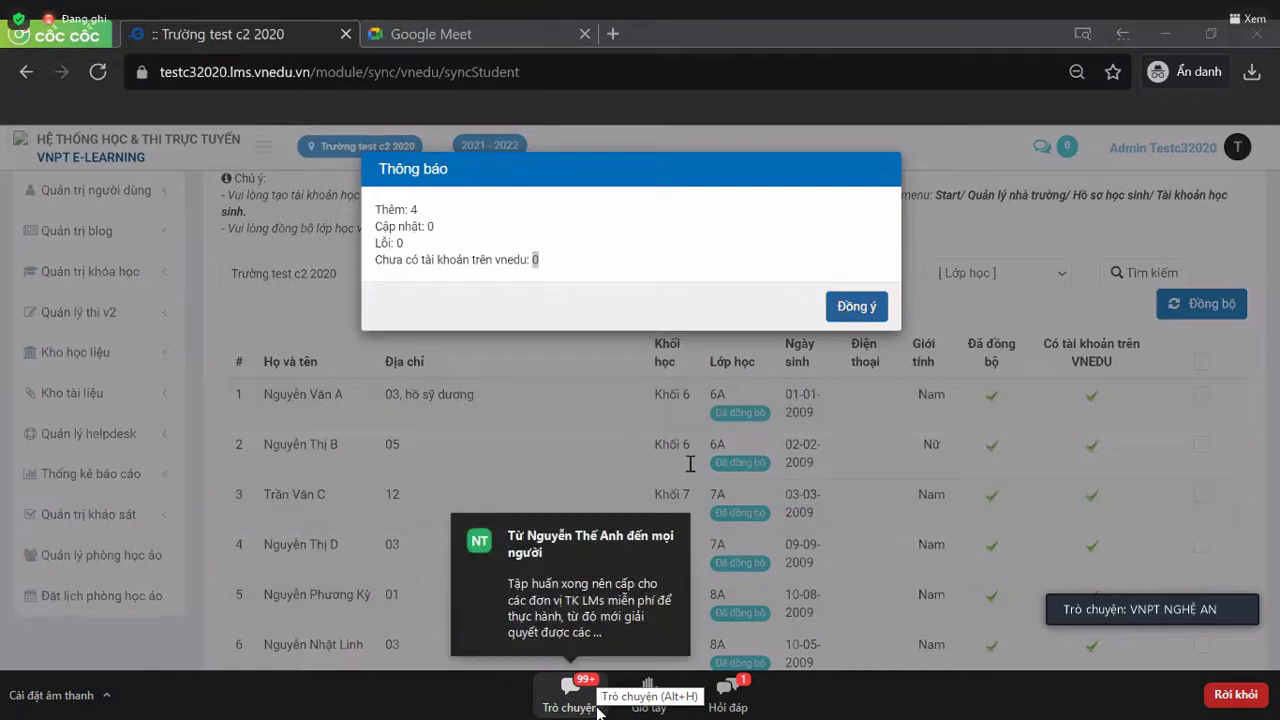
click(1045, 465)
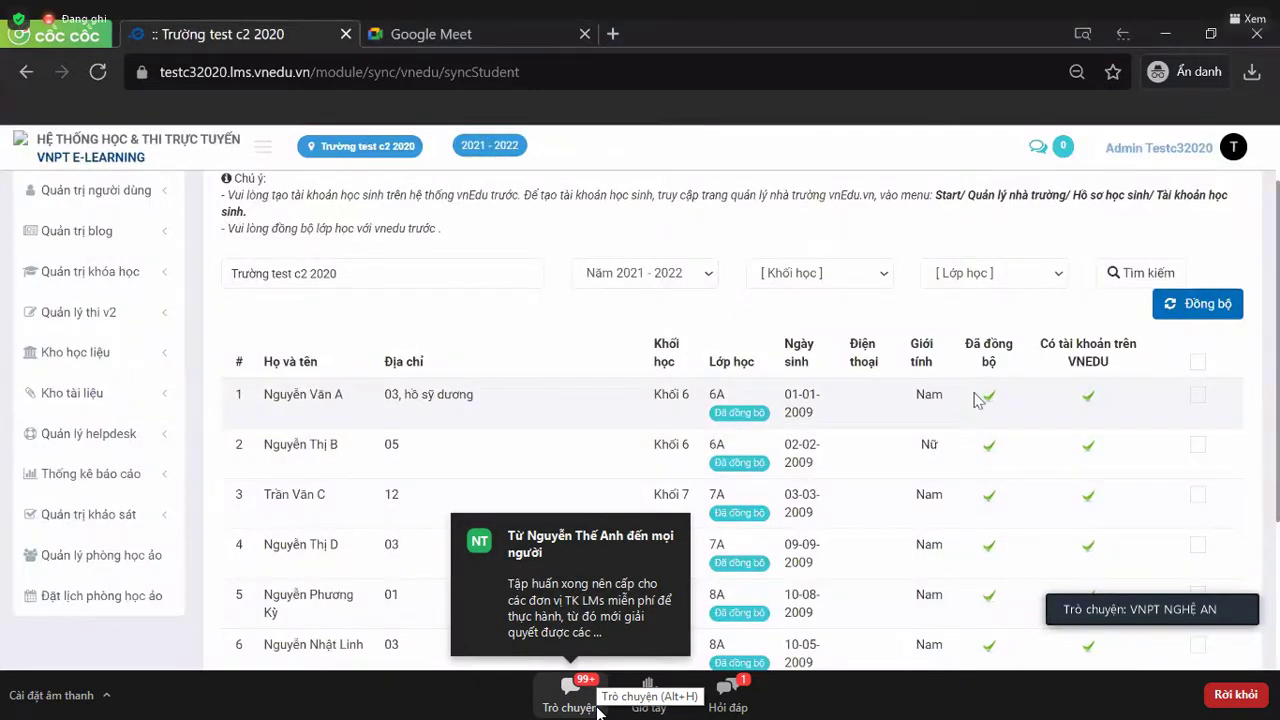
- Return from the student sync page to the data-sync task list via the ĐỒNG BỘ DỮ LIỆU breadcrumb
scroll(978, 398, down, 1)
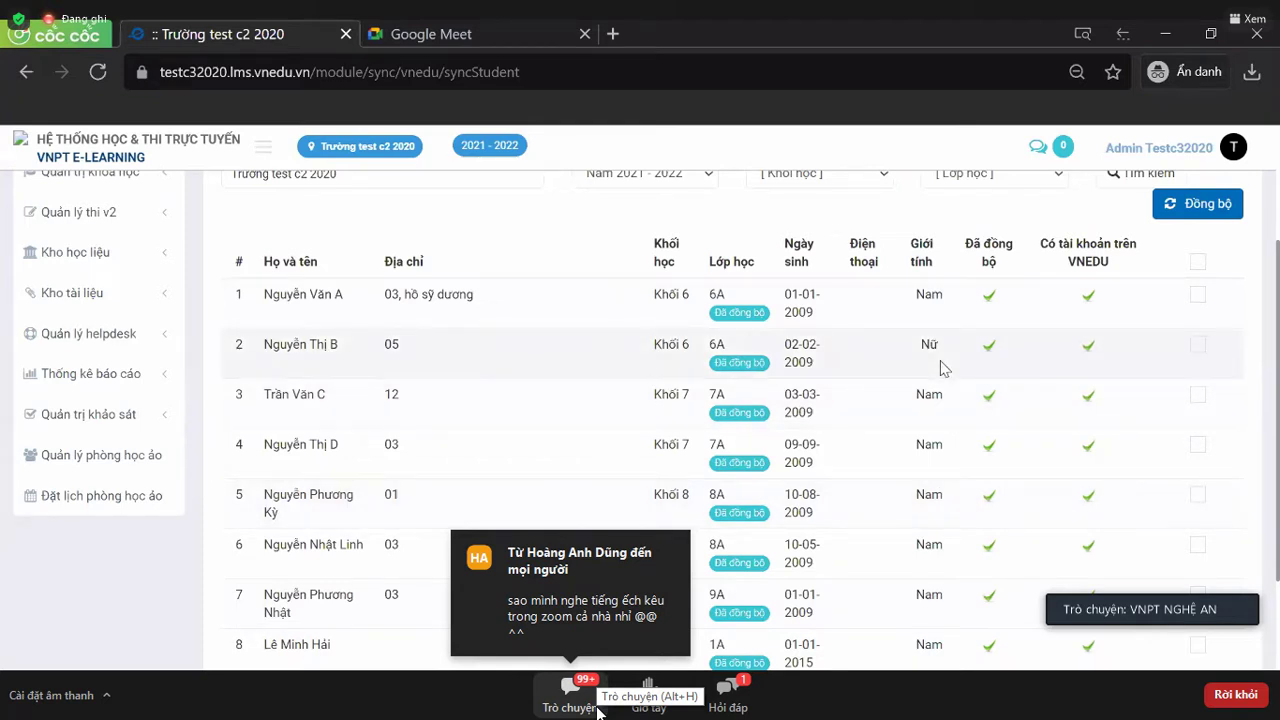
scroll(940, 368, up, 2)
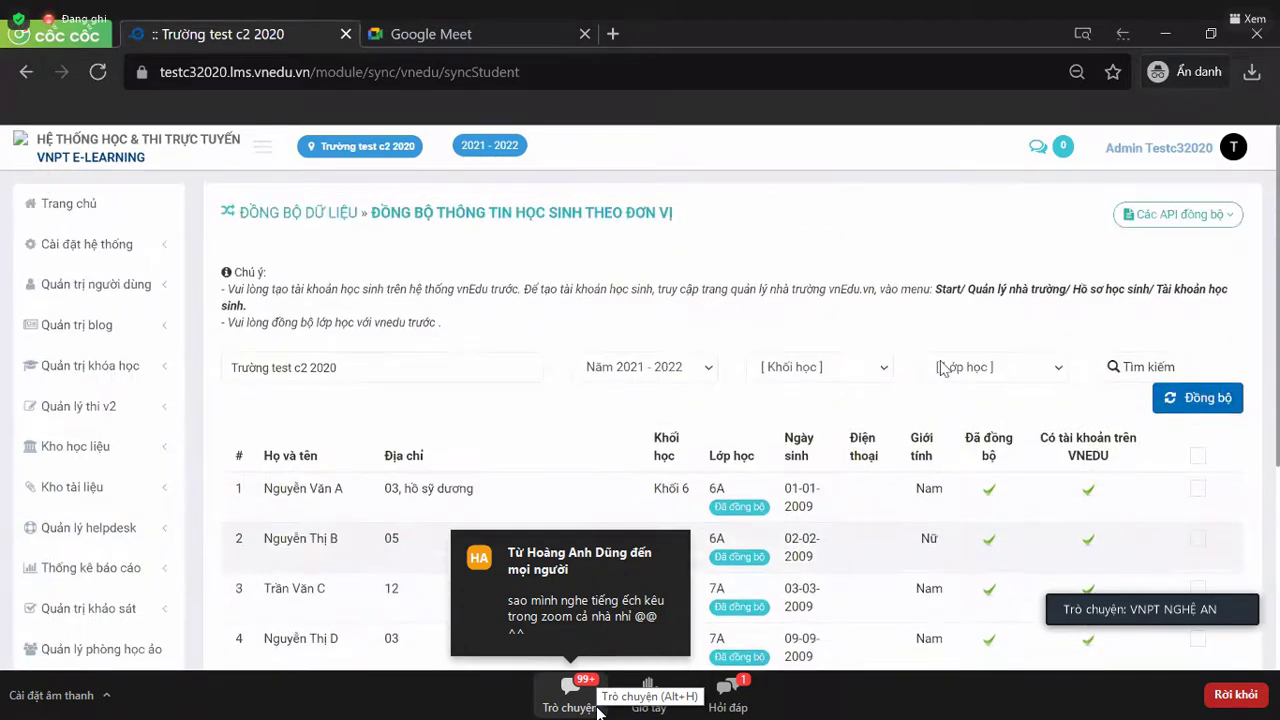
scroll(592, 356, down, 2)
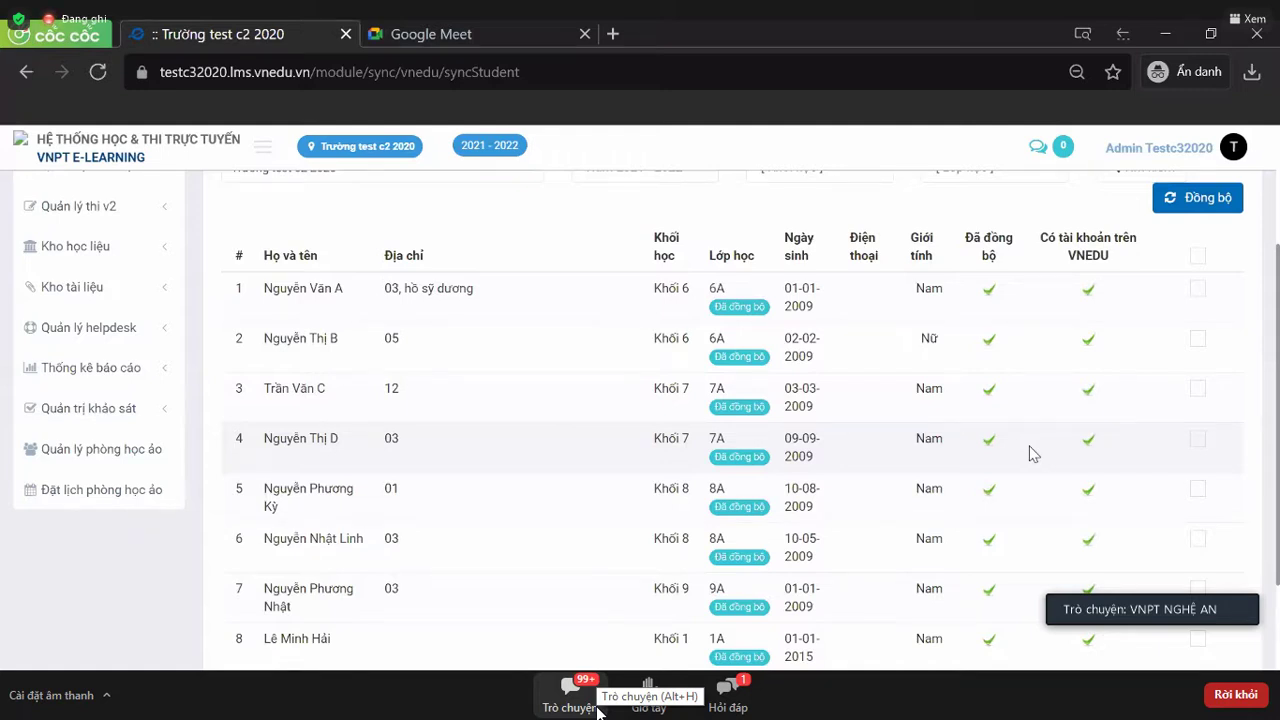
scroll(1030, 450, up, 4)
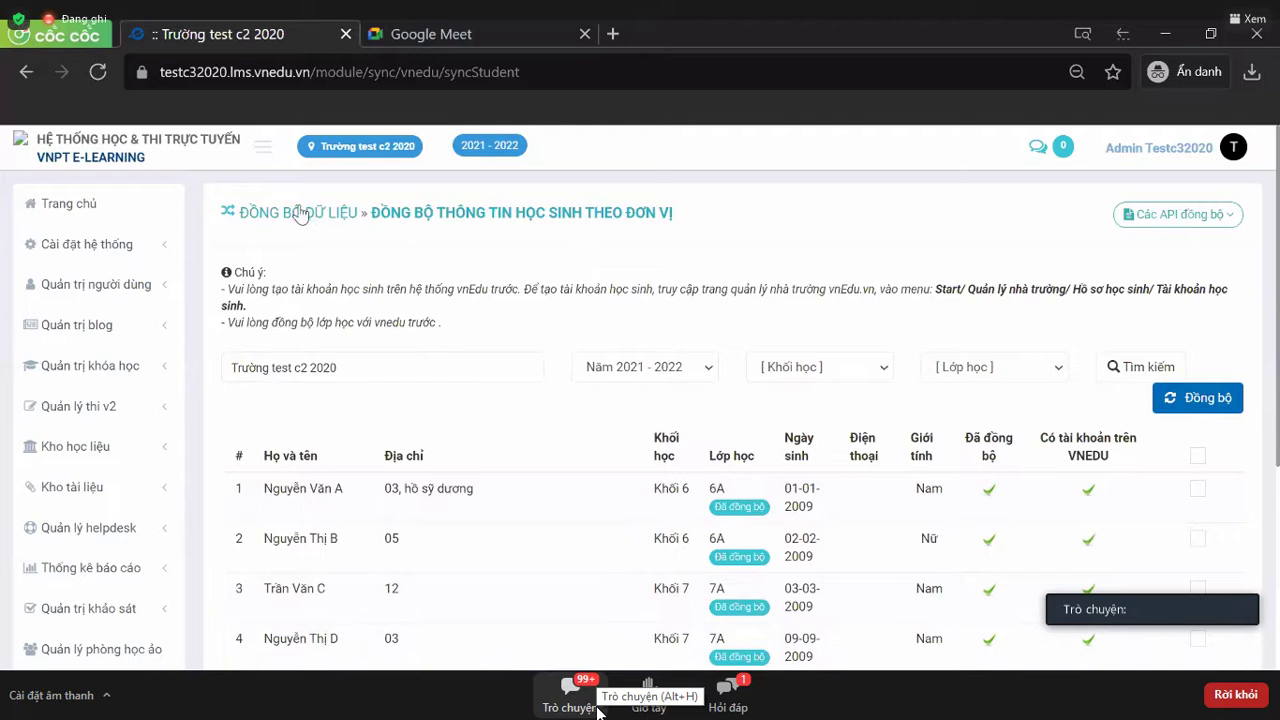
click(300, 213)
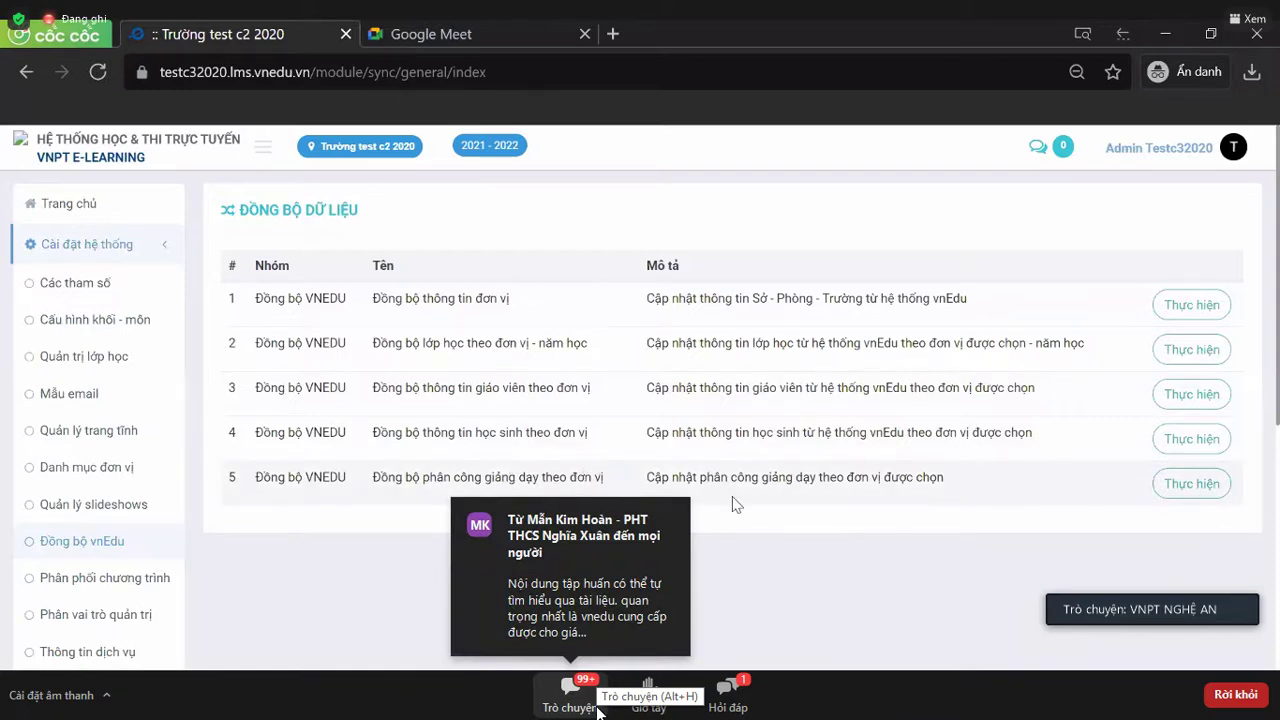
- Load the 2021 - 2022 assignments in the unit teaching-assignment sync task
click(1214, 484)
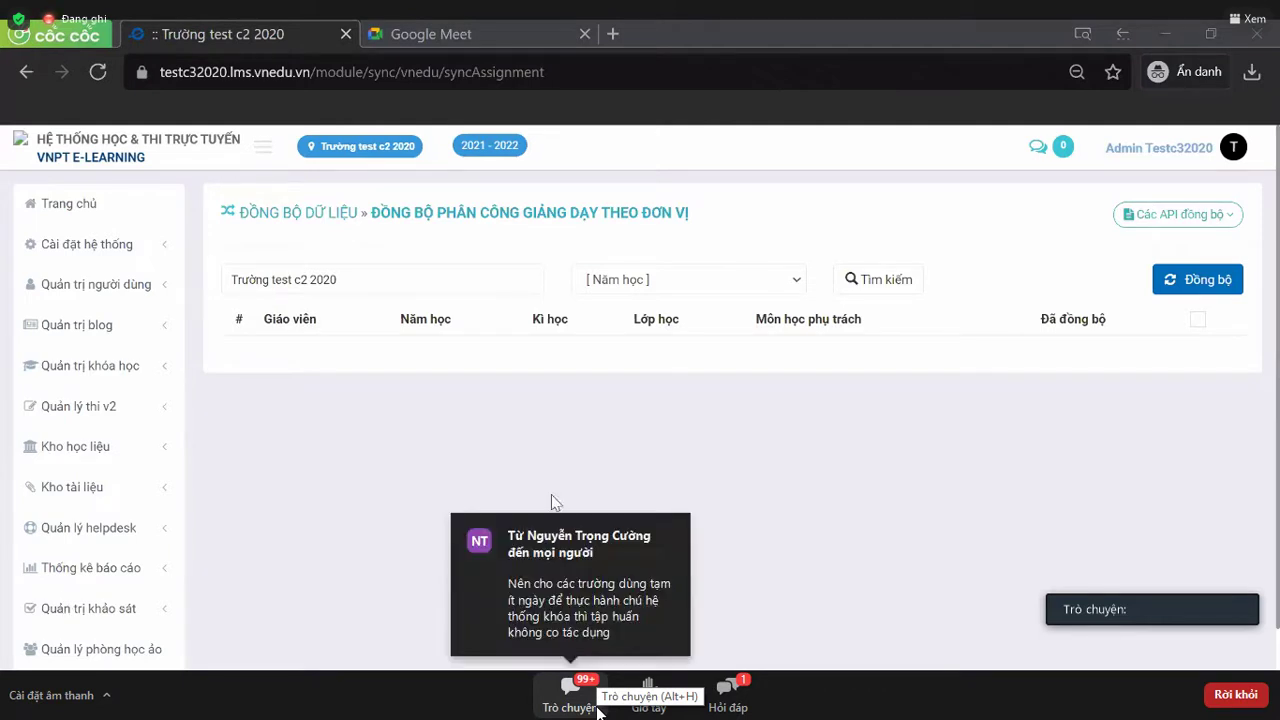
click(652, 288)
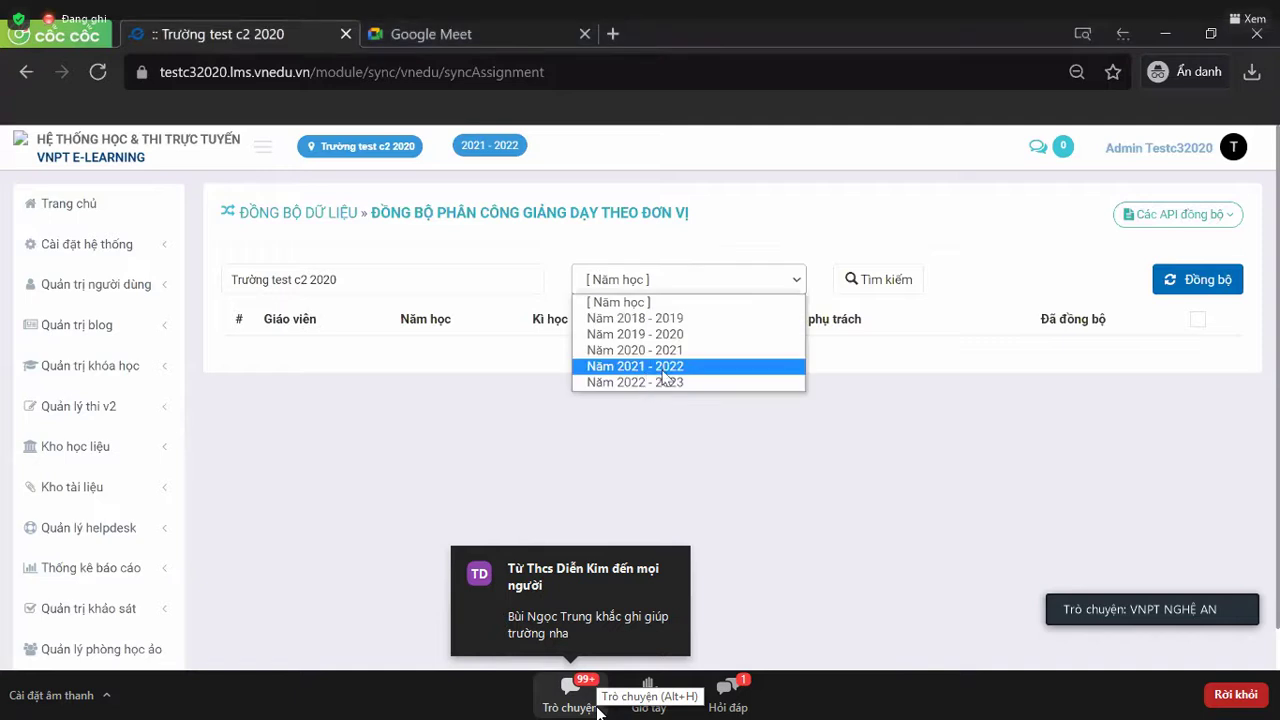
click(903, 281)
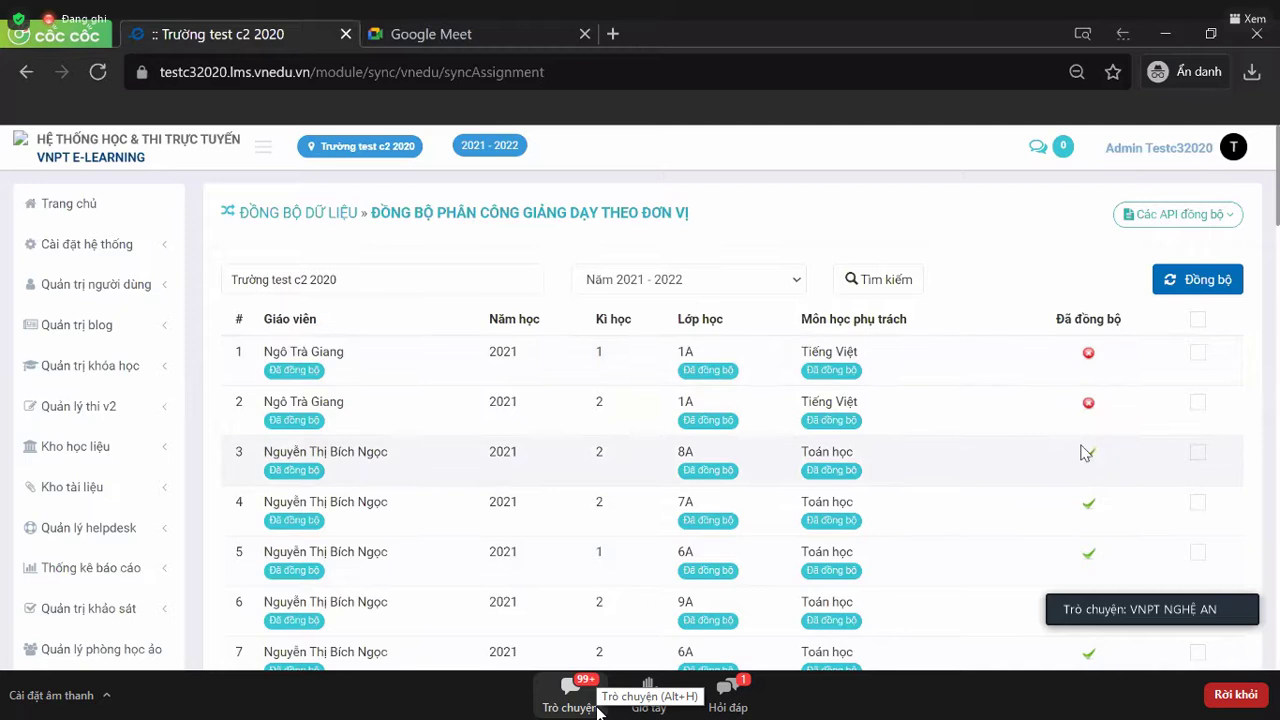
scroll(1082, 446, down, 1)
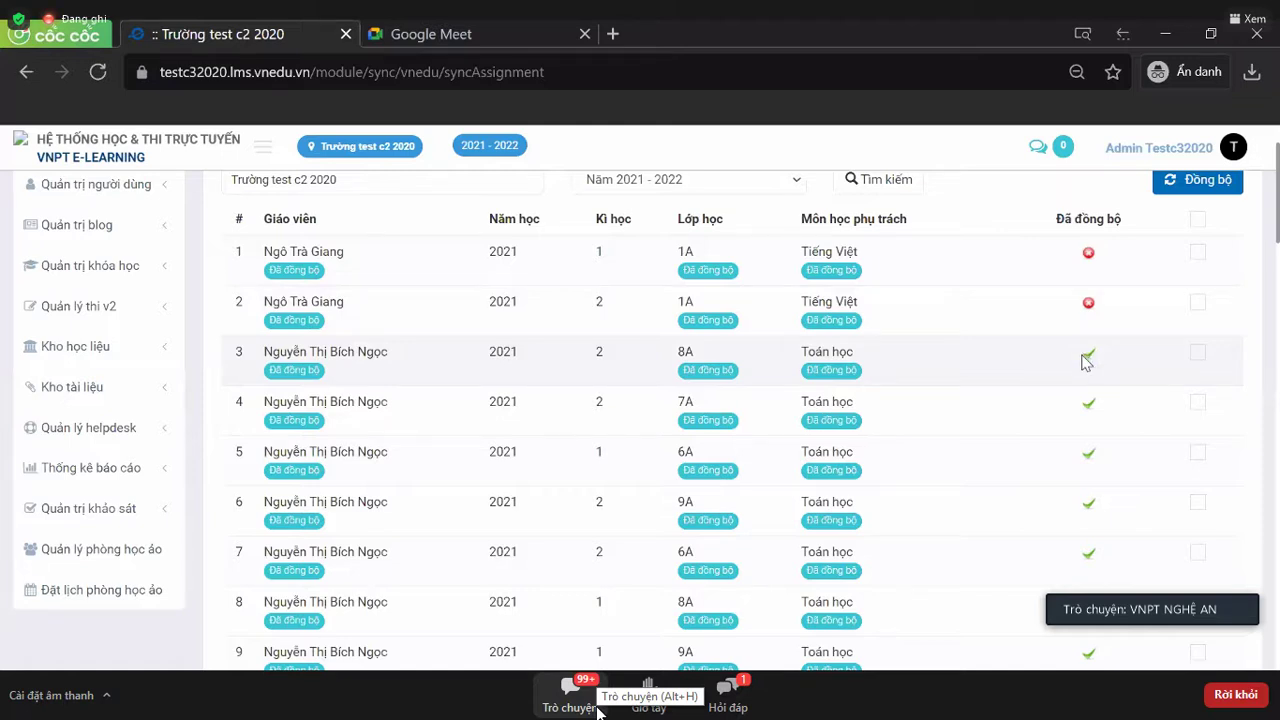
- Mark every teaching-assignment row for syncing with the header select-all checkbox
mouse_move(1087, 358)
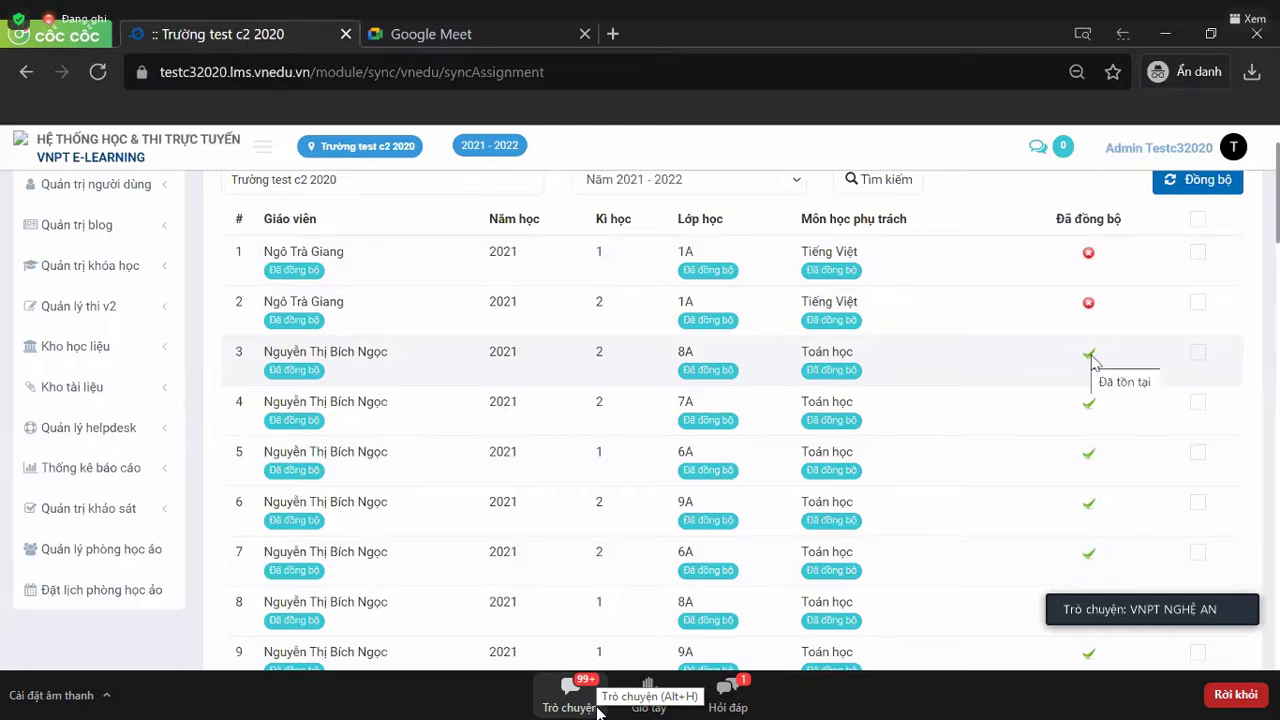
scroll(1093, 360, up, 1)
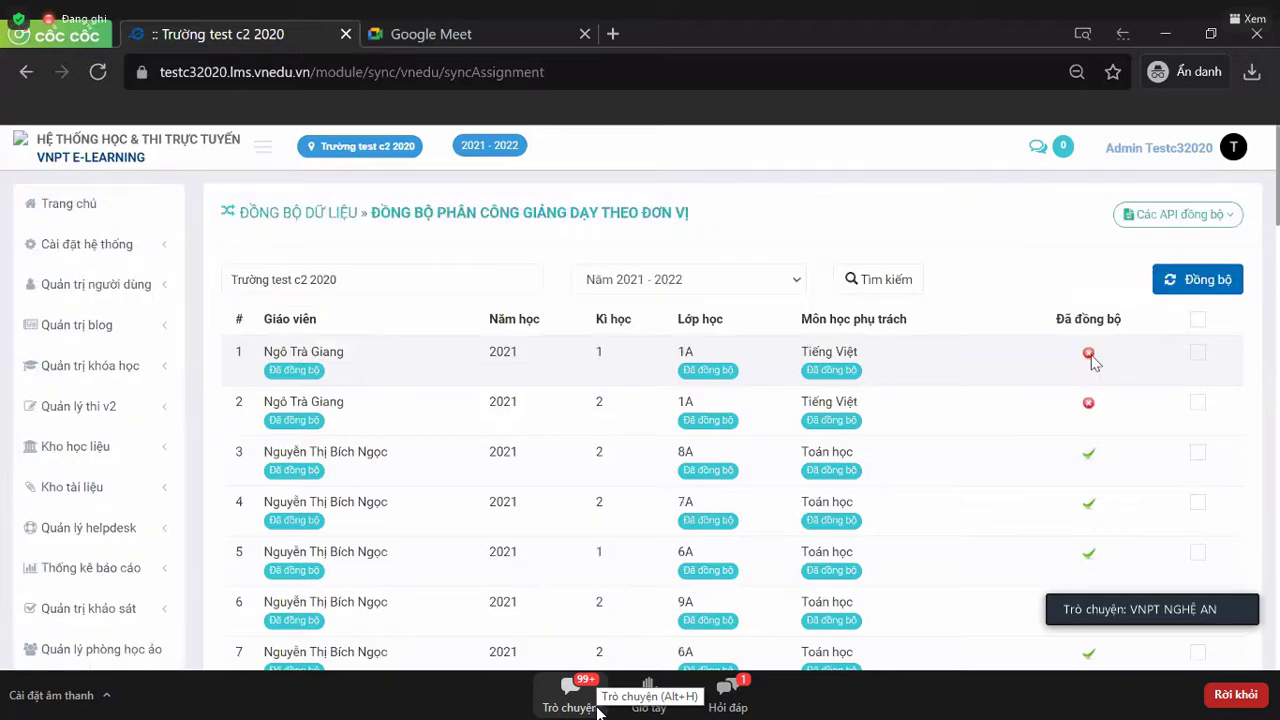
click(1198, 320)
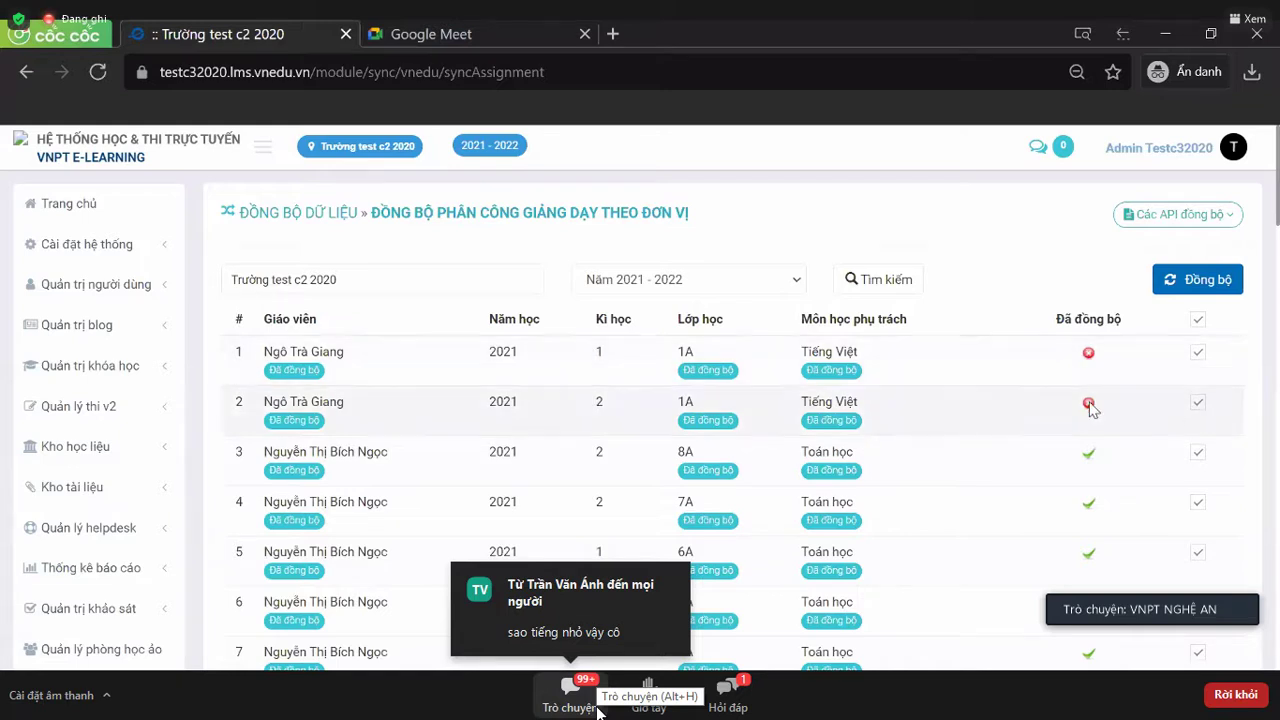
scroll(1158, 410, down, 5)
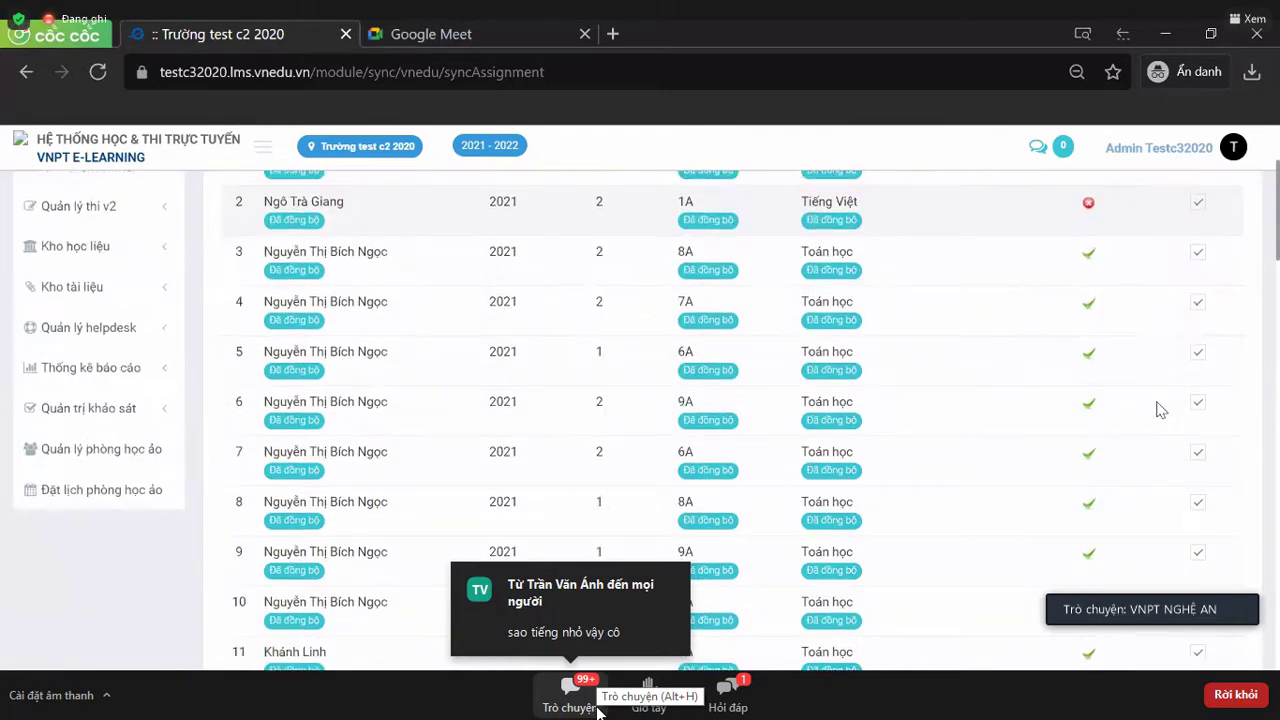
scroll(1160, 410, up, 10)
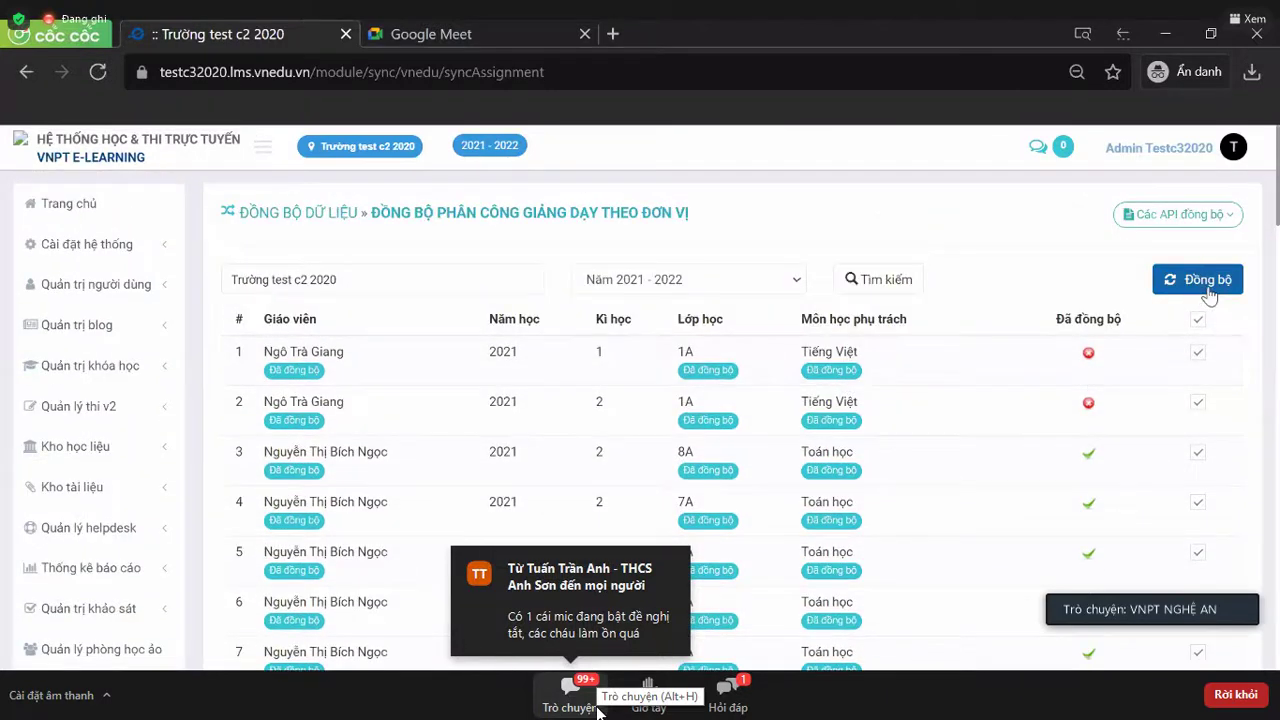
- Sync the marked teaching assignments and close the result notice showing Thêm: 2, Lỗi: 0
click(1214, 290)
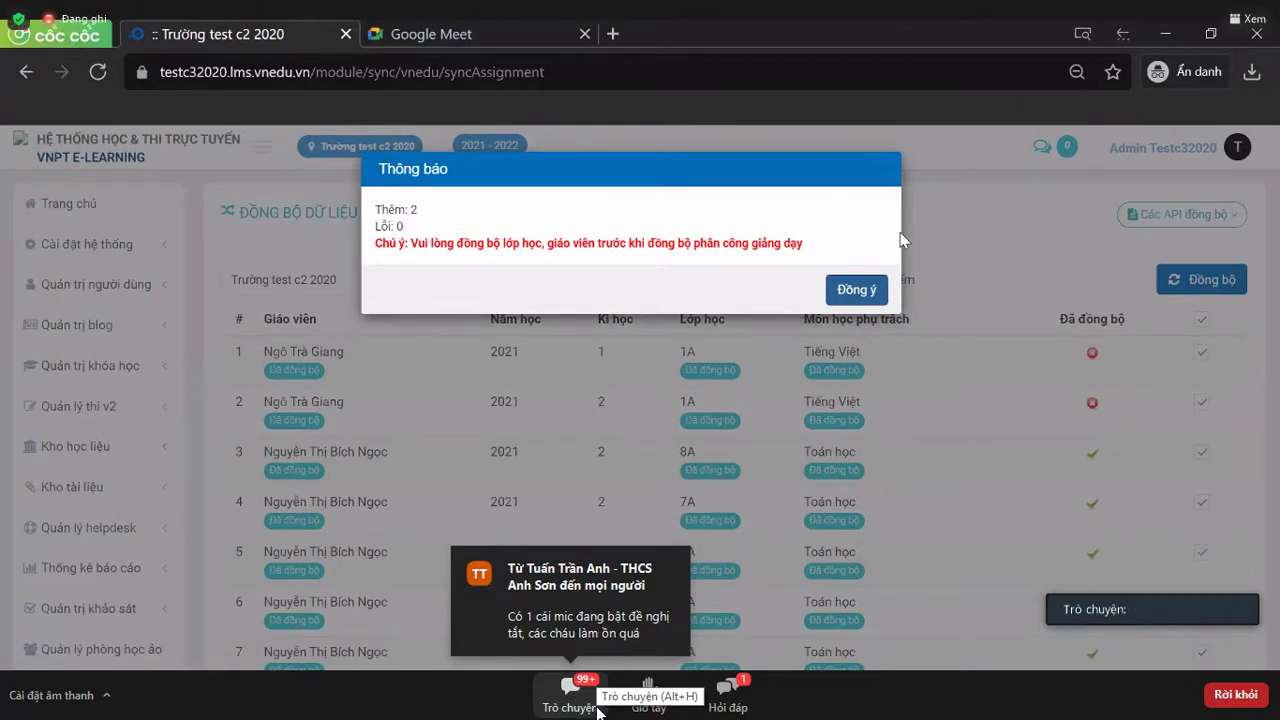
double_click(396, 211)
click(423, 213)
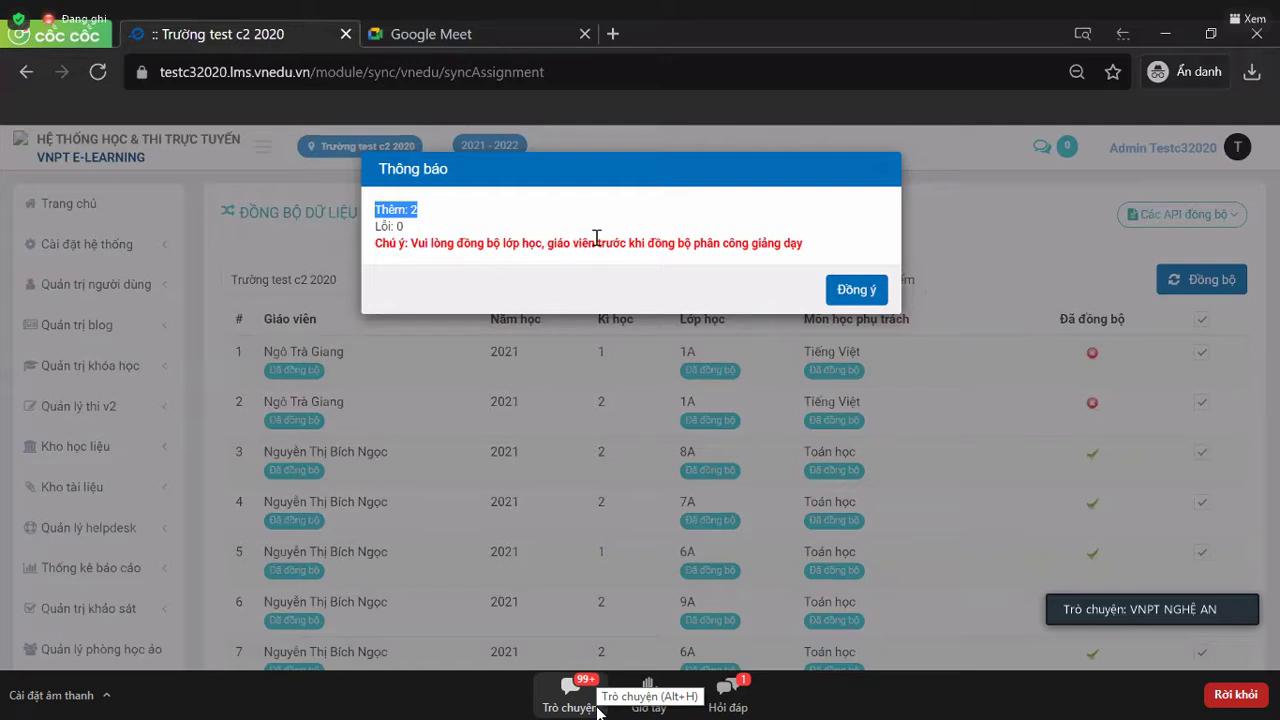
drag(636, 242, 843, 251)
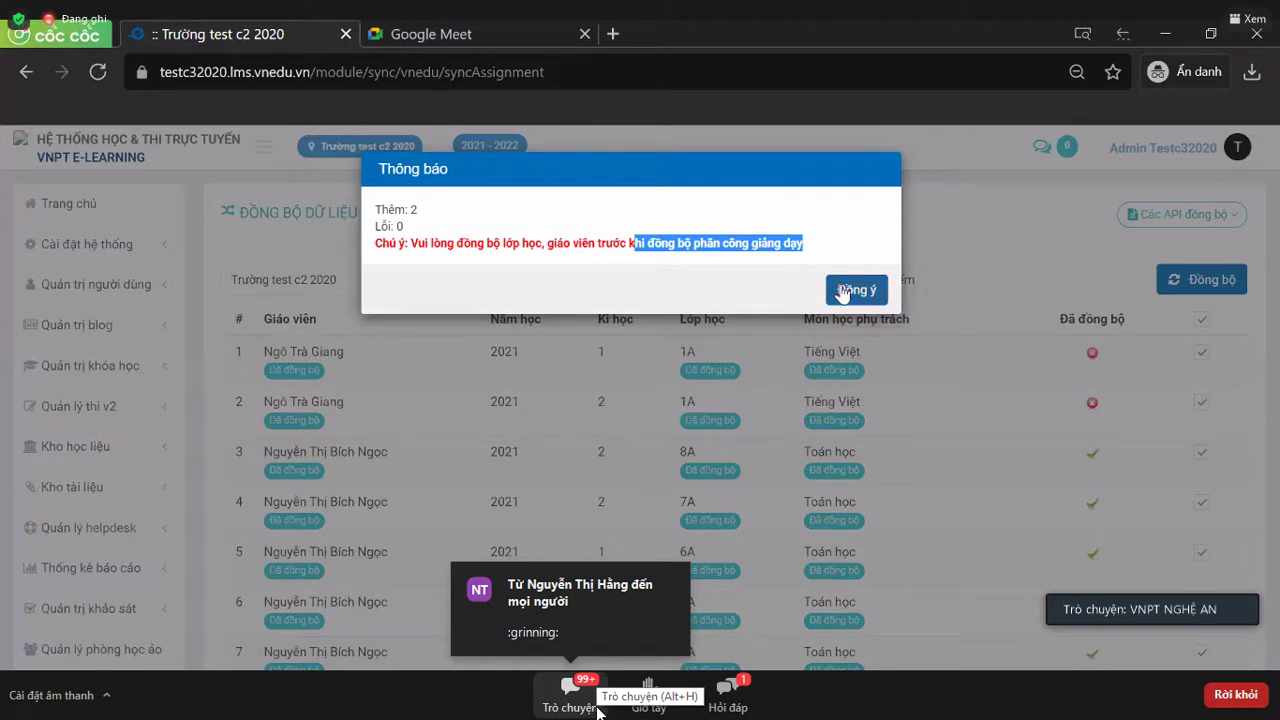
click(842, 291)
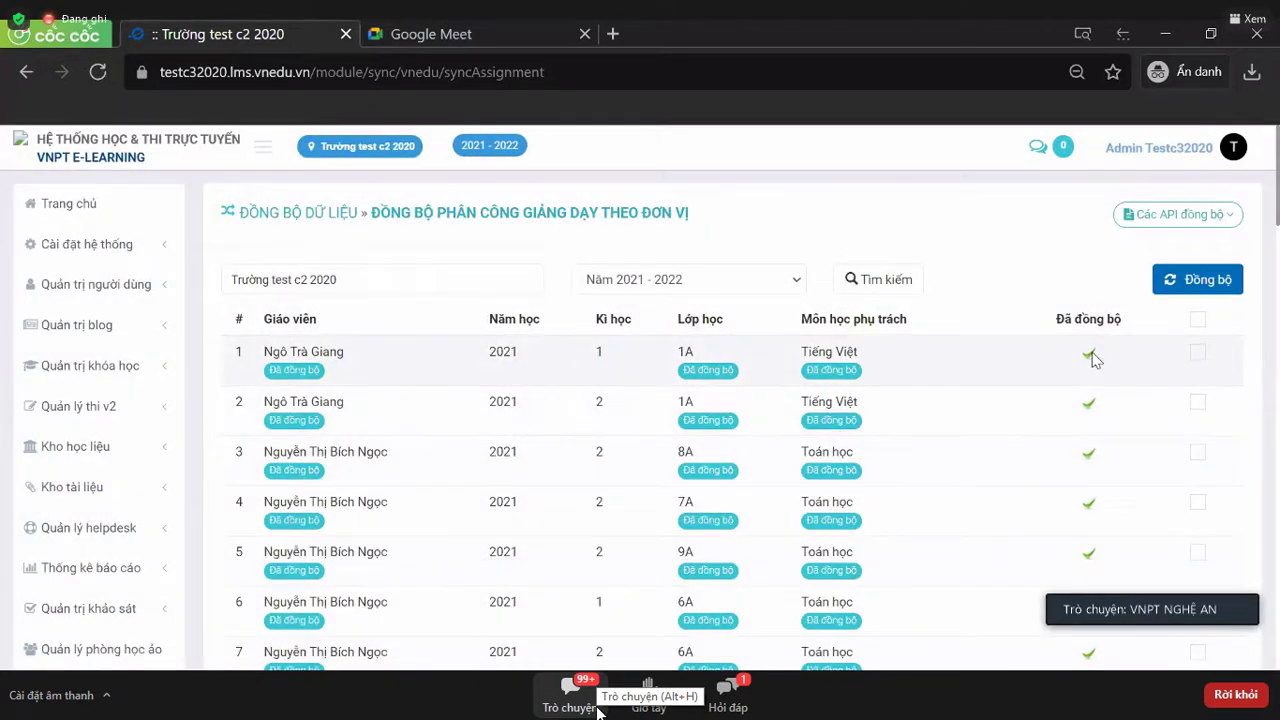
drag(1058, 320, 1124, 318)
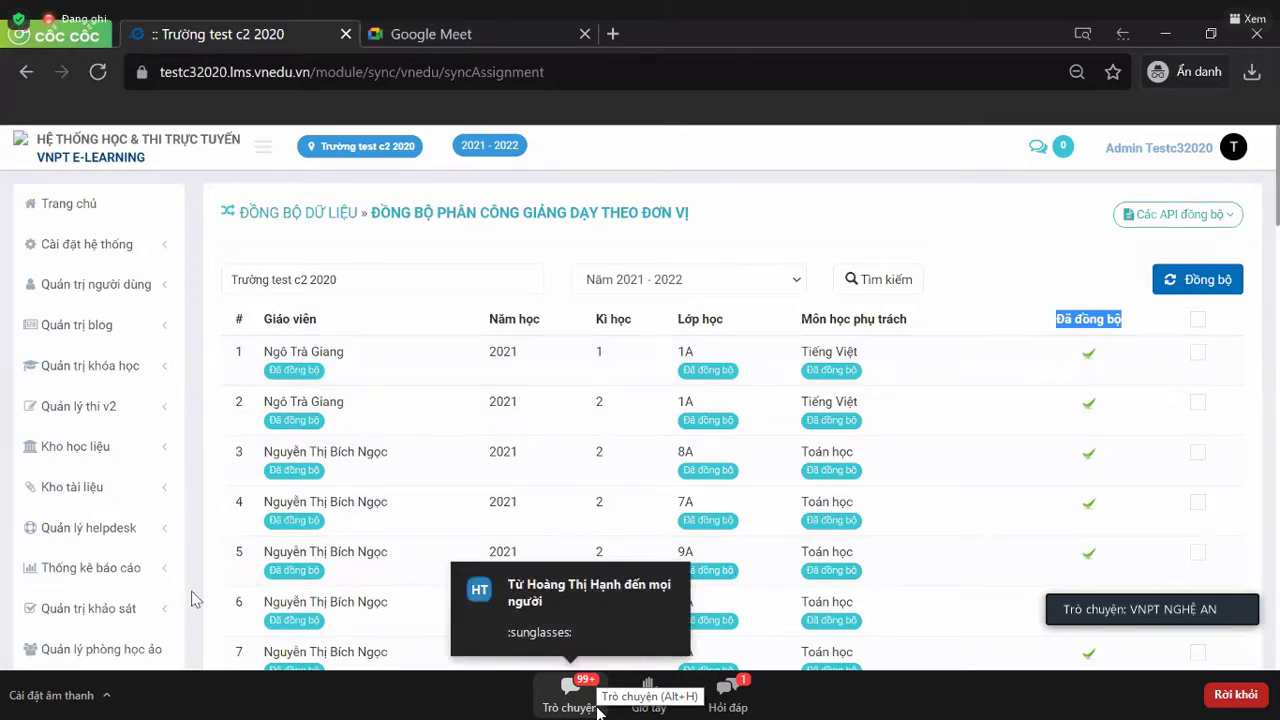
click(597, 708)
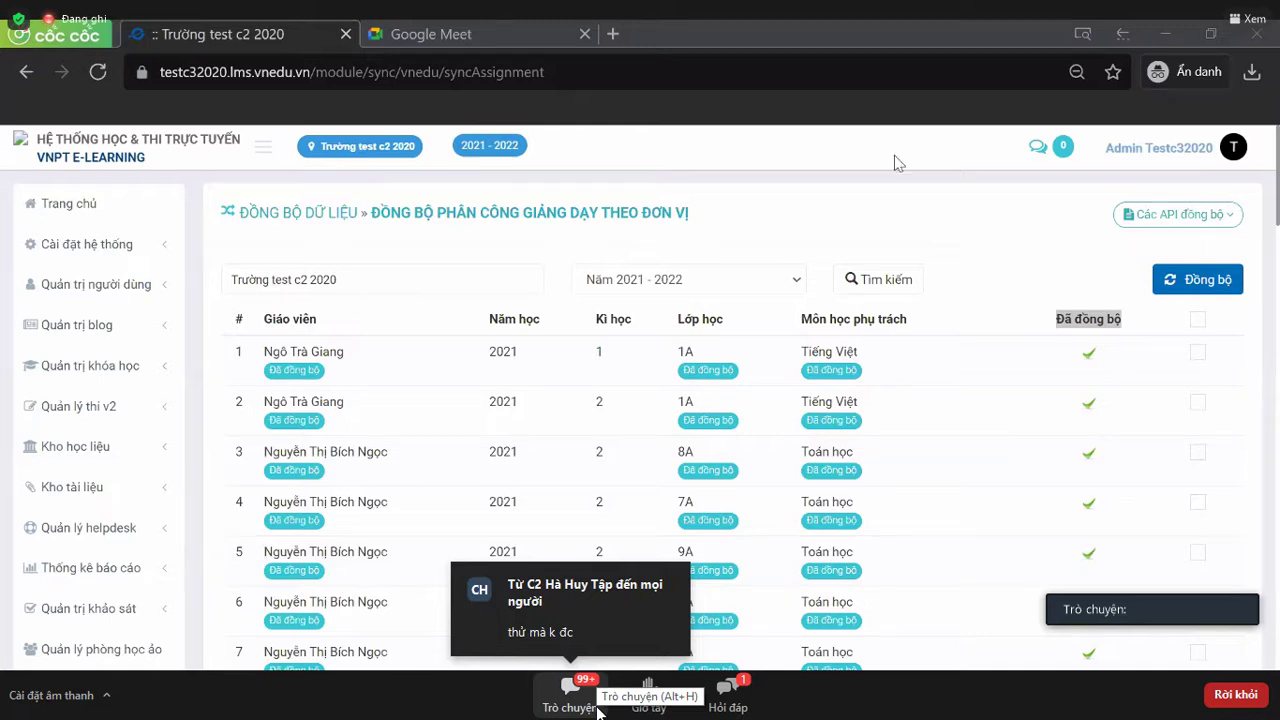
click(960, 224)
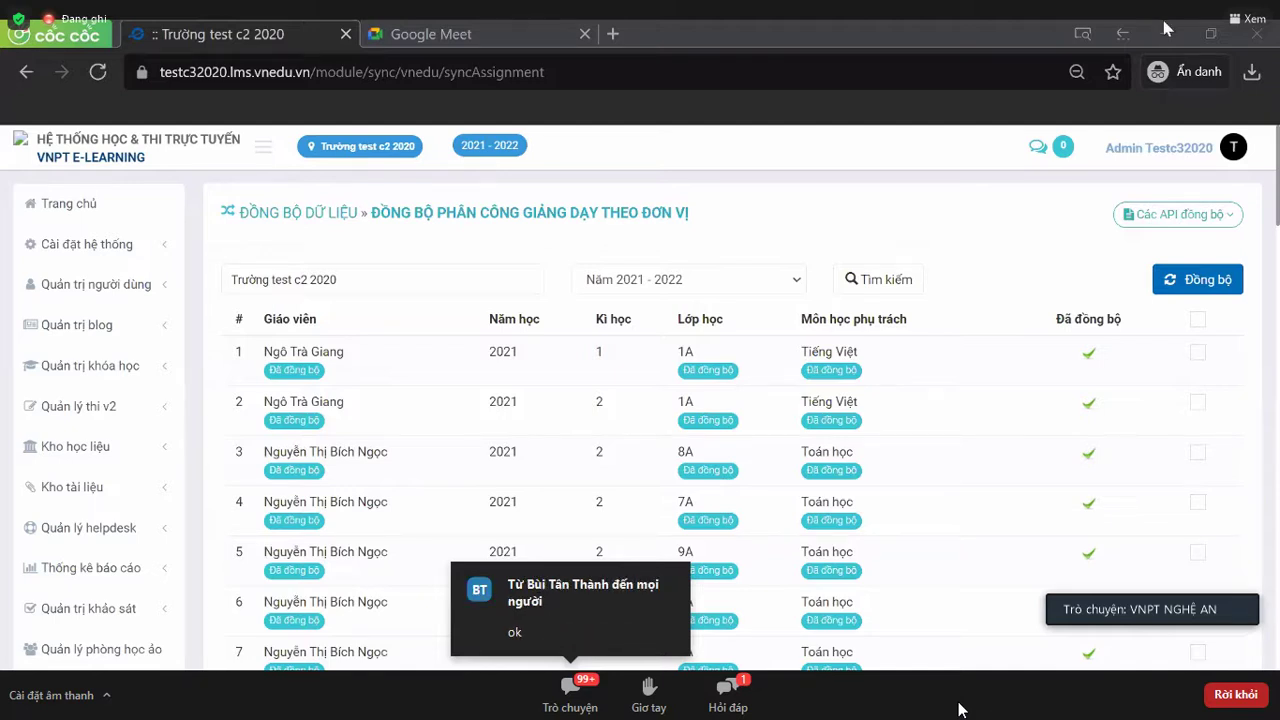
scroll(66, 447, down, 1)
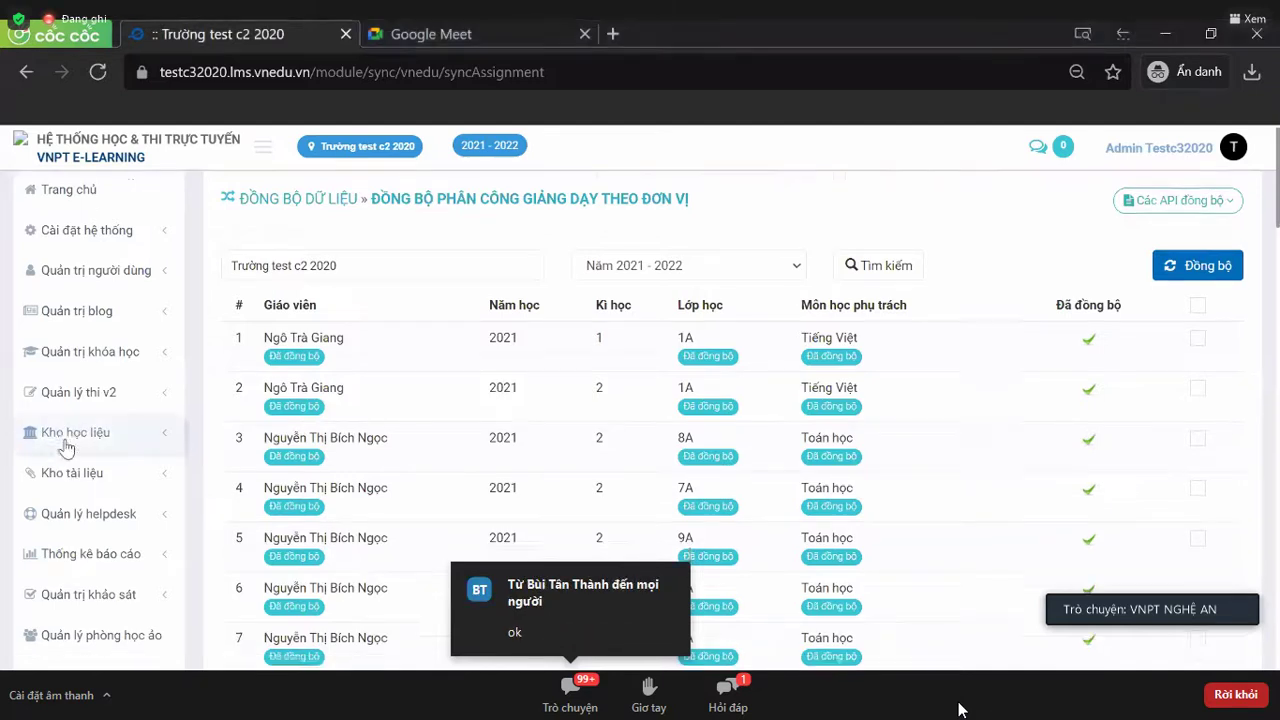
scroll(66, 447, down, 1)
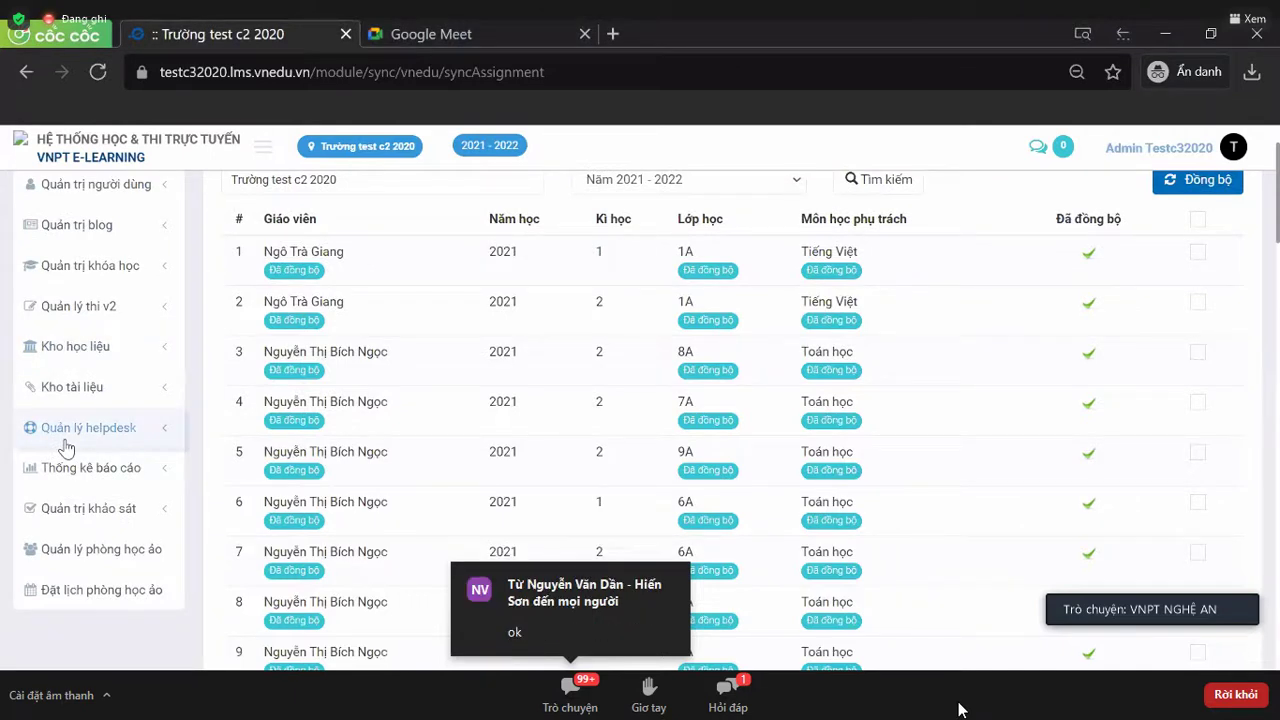
- Open Danh sách người dùng under Quản trị người dùng, then collapse that sidebar section
click(95, 184)
scroll(95, 200, up, 2)
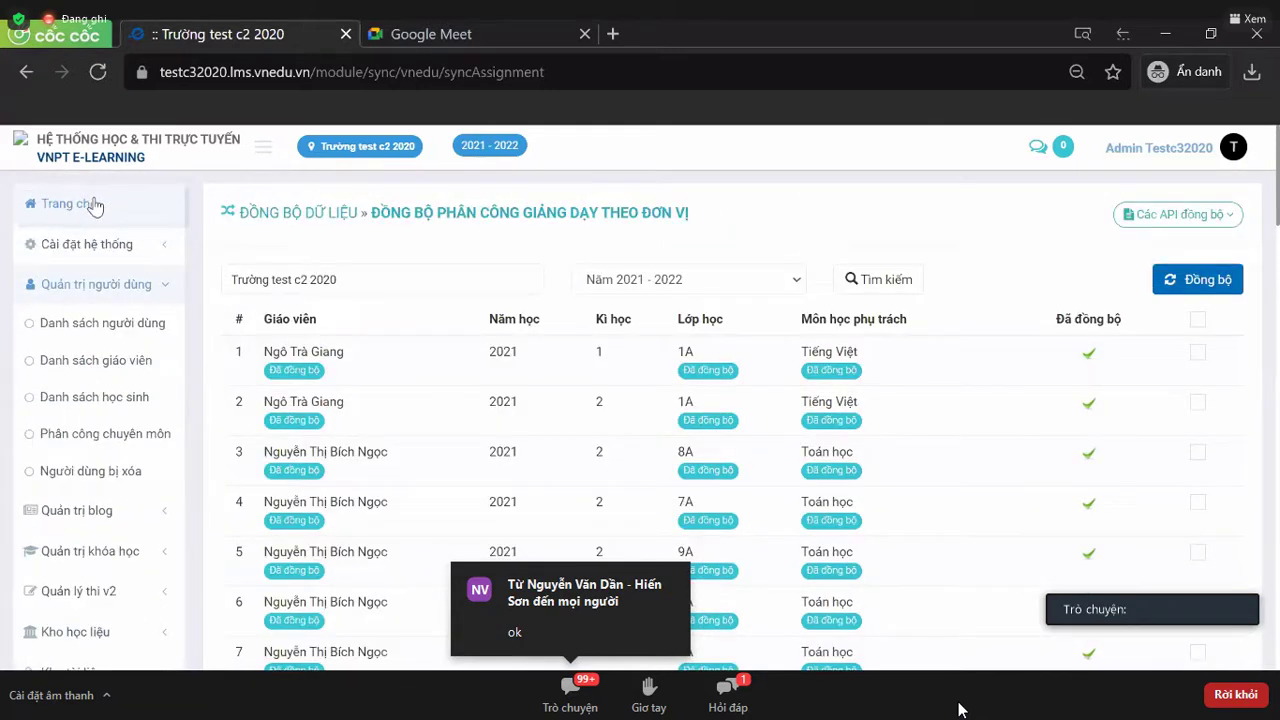
click(121, 325)
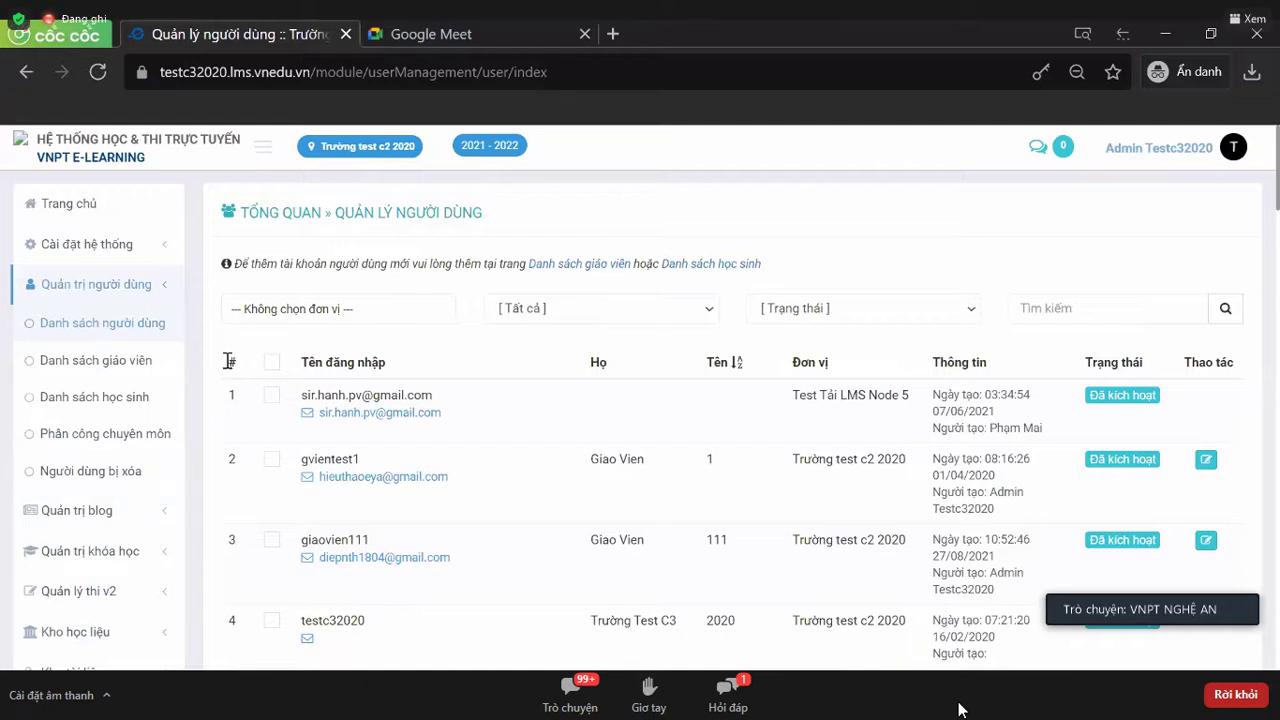
click(80, 288)
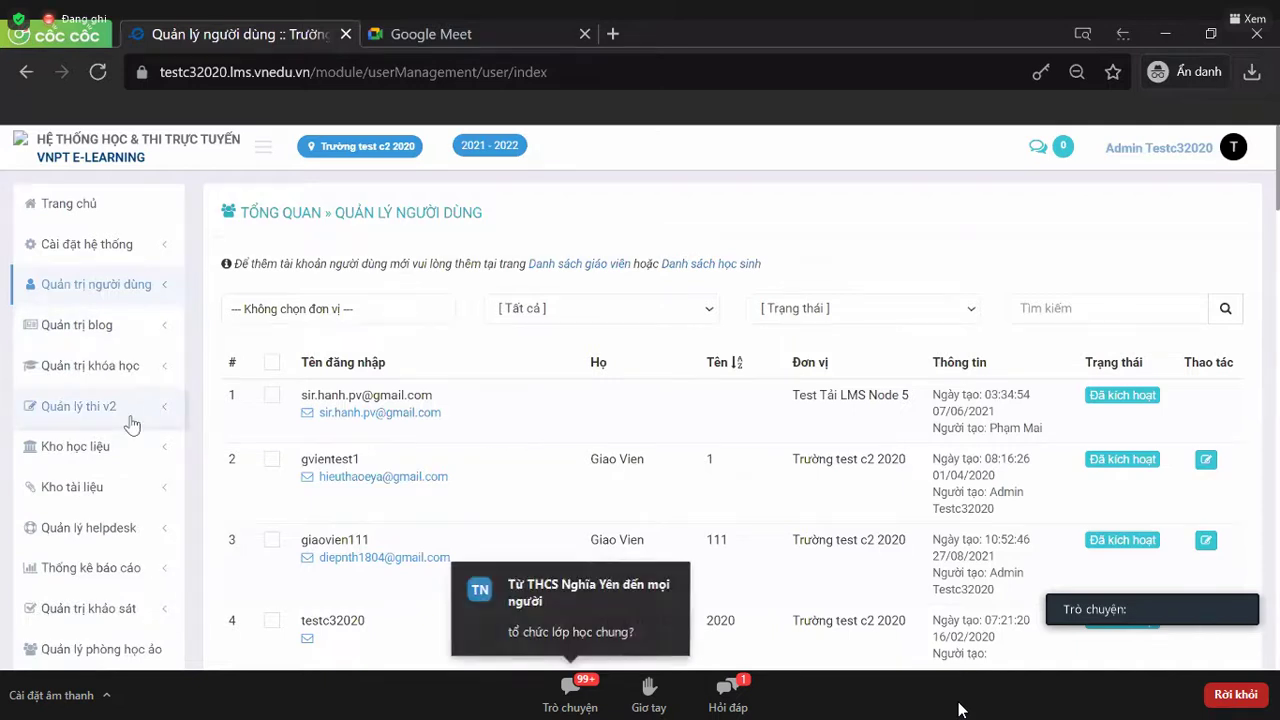
scroll(131, 424, down, 2)
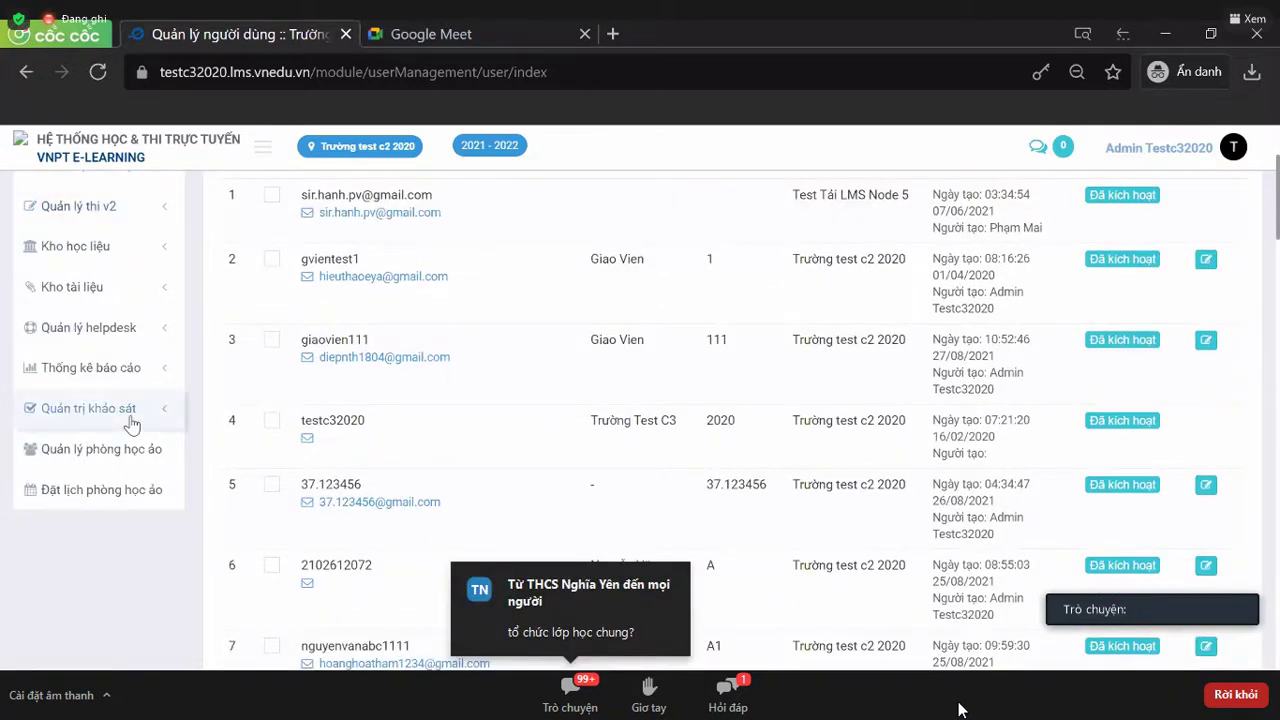
scroll(131, 424, up, 2)
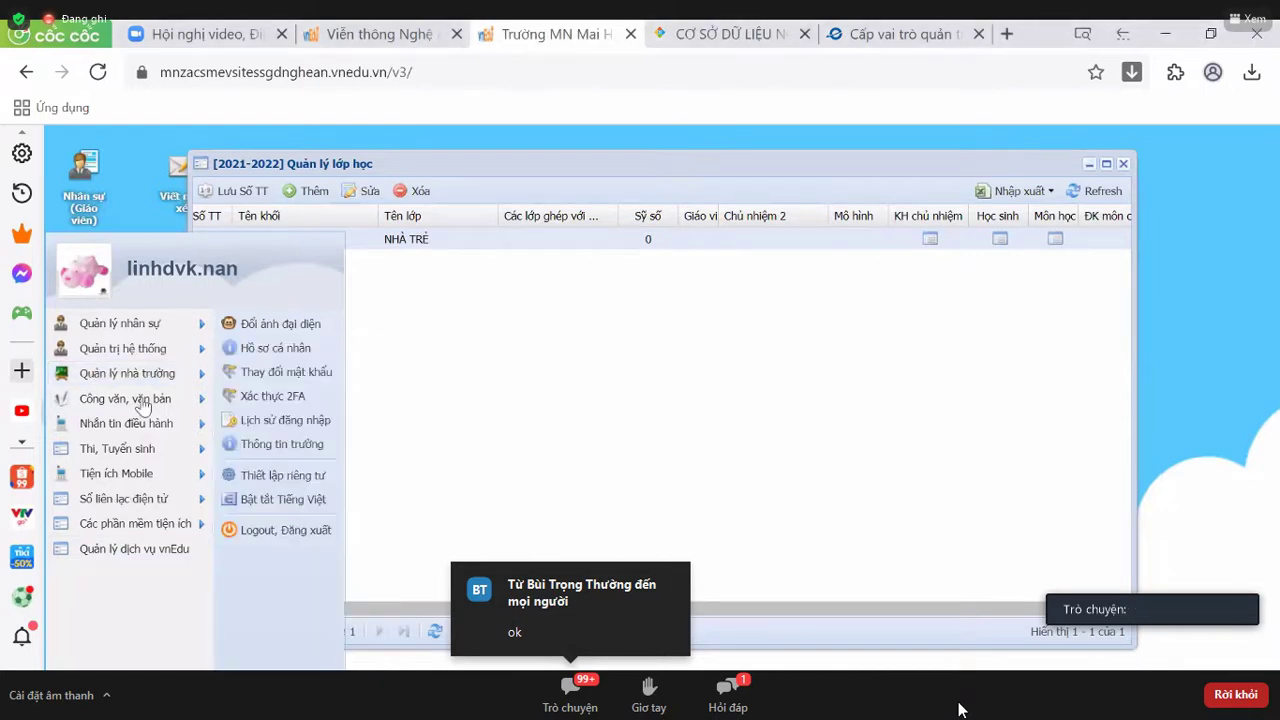
- Open Tài khoản học sinh via Quản lý nhà trường > Quản lý học sinh
mouse_move(170, 386)
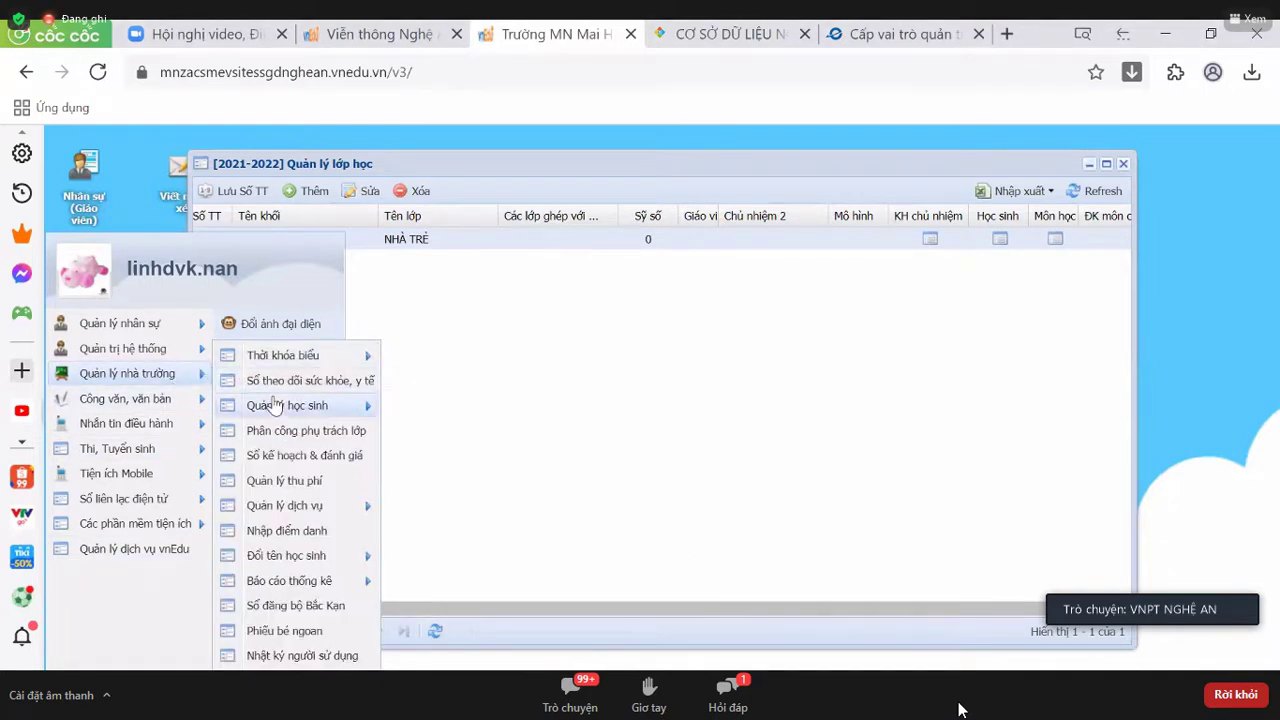
mouse_move(328, 405)
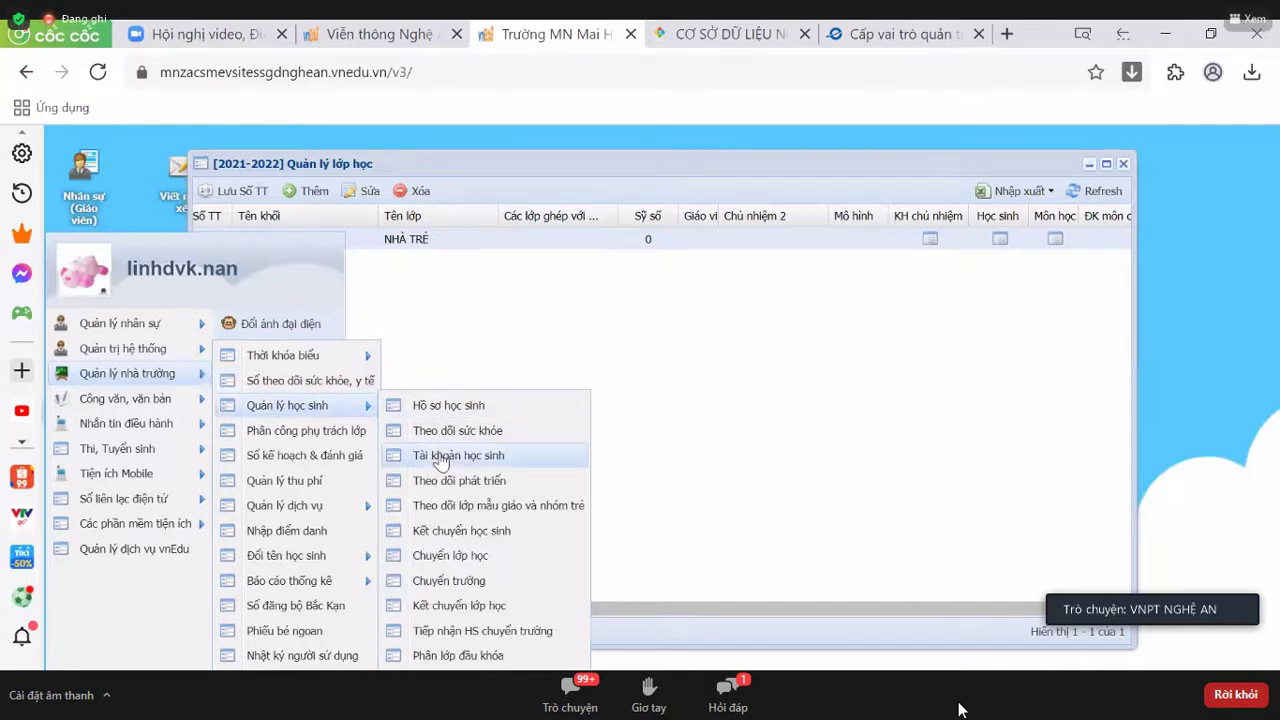
click(441, 458)
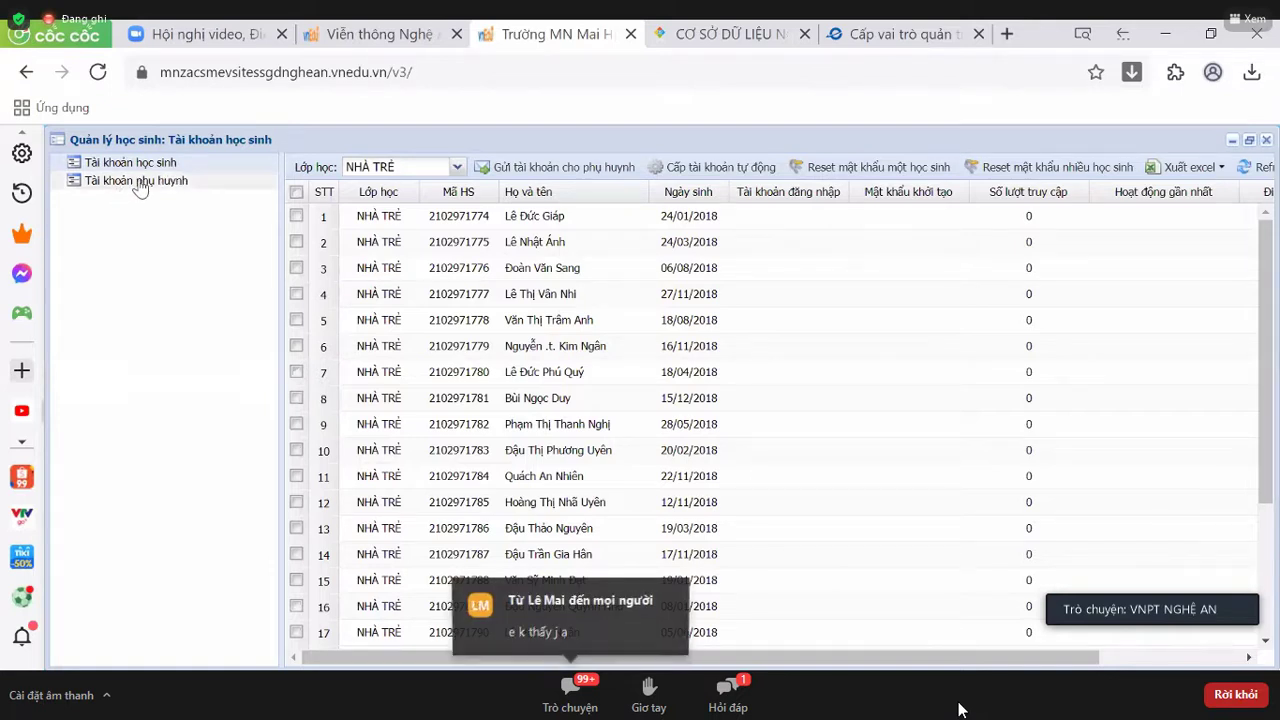
- View the parent accounts list, then return to the student accounts list
click(141, 188)
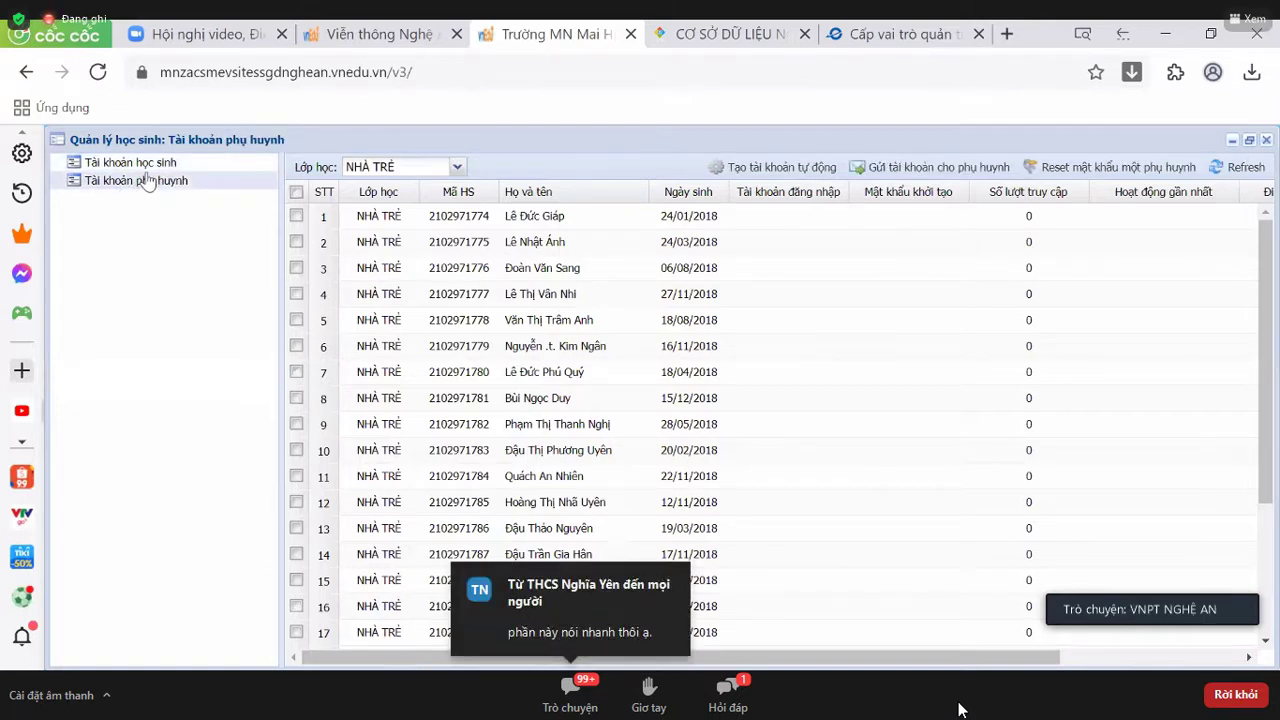
click(150, 164)
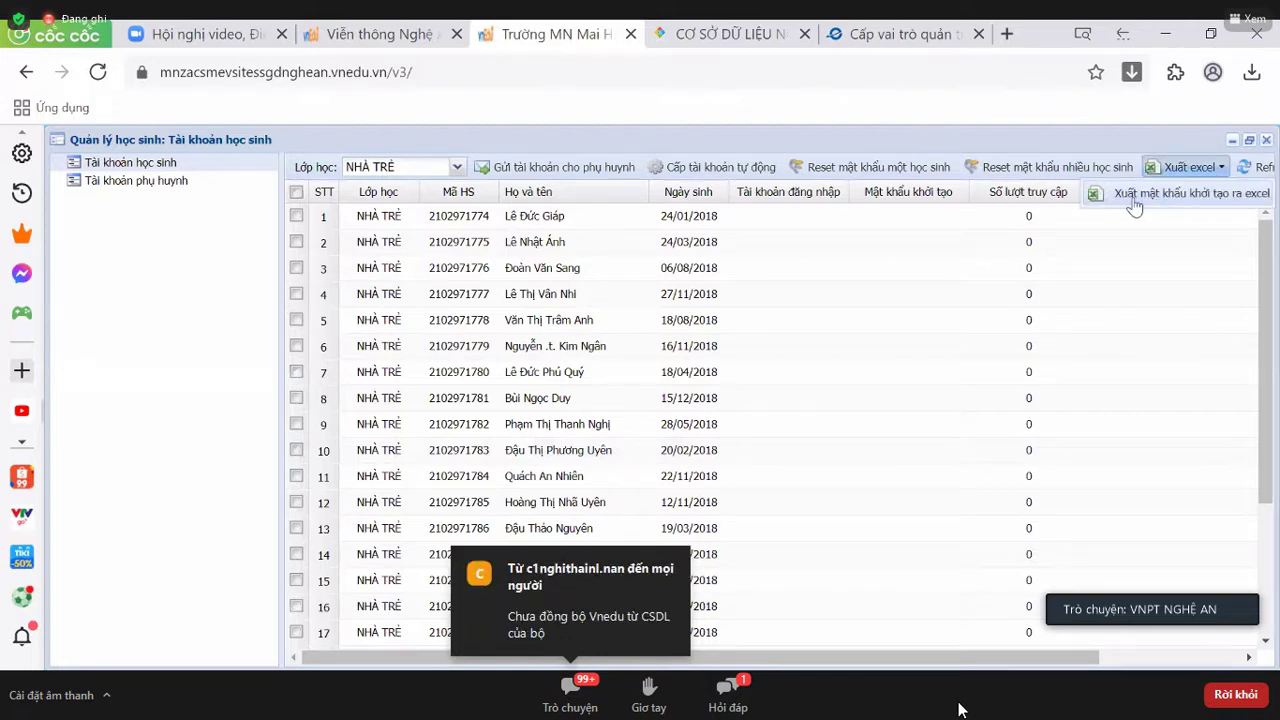
- Tick the first student's row and show the Xuất excel export options
click(831, 229)
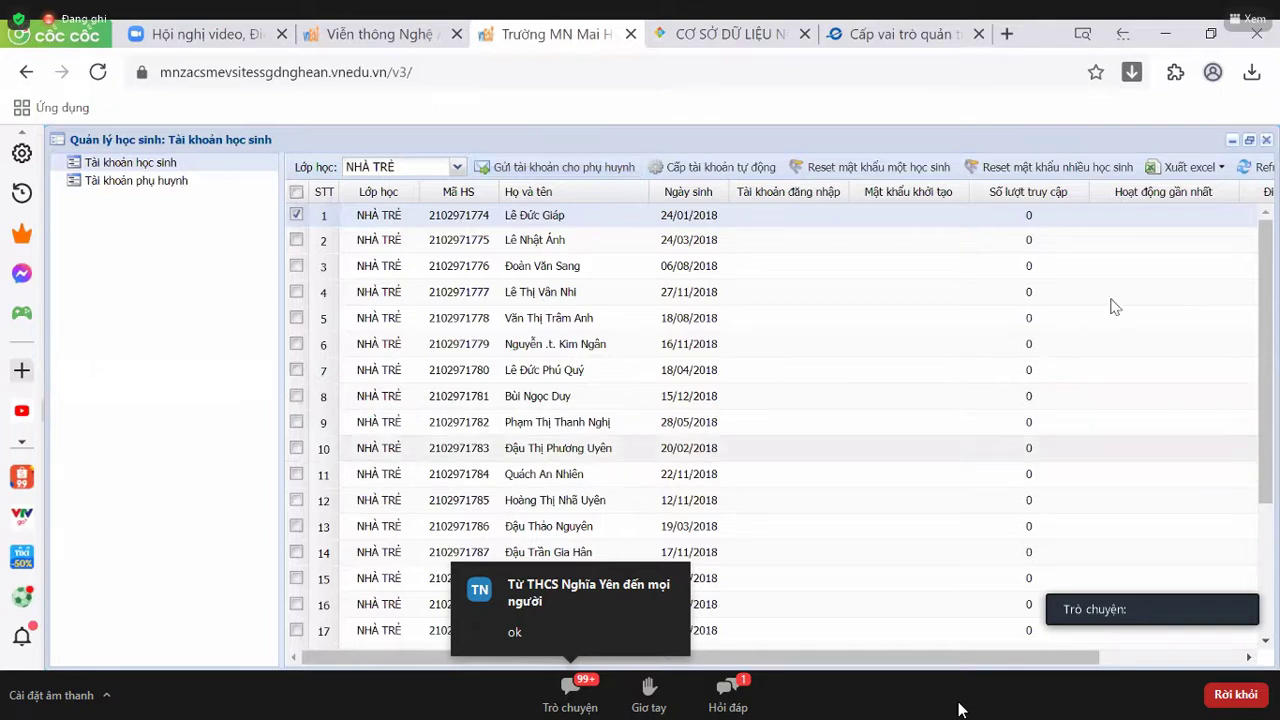
click(1172, 170)
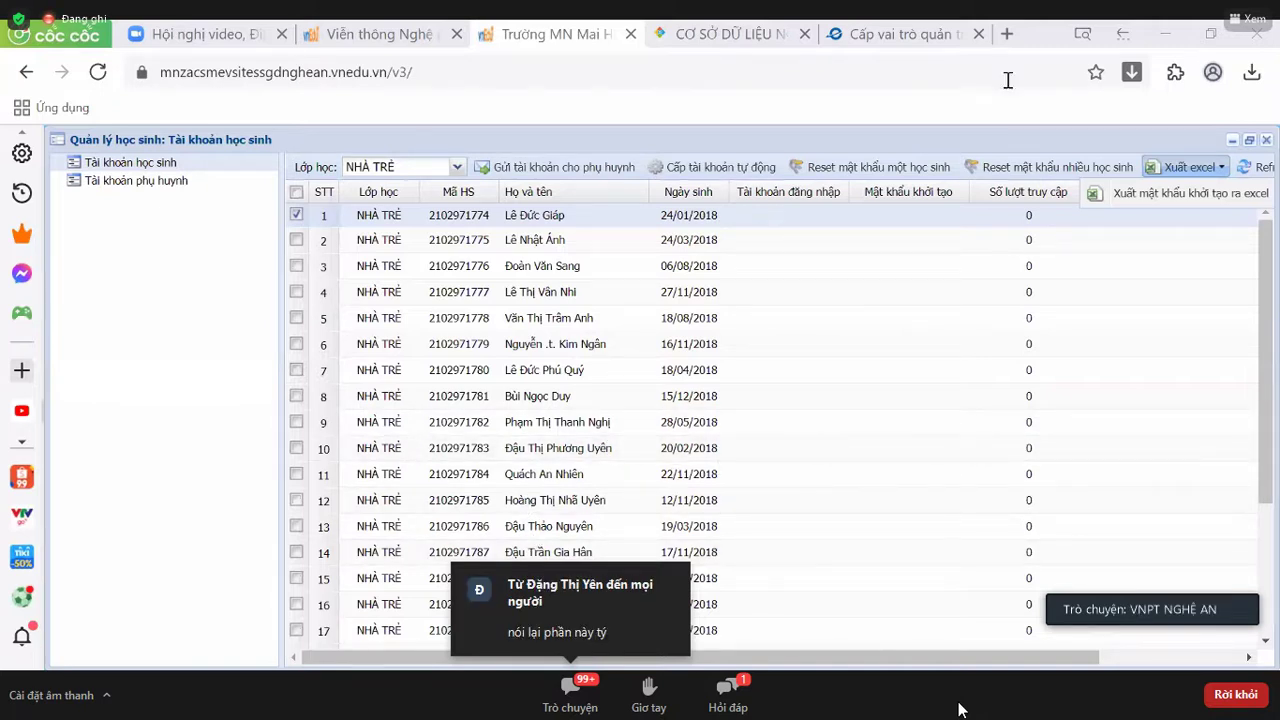
- Switch to the MOET education database tab with the NHÀ TRẺ student records
click(740, 34)
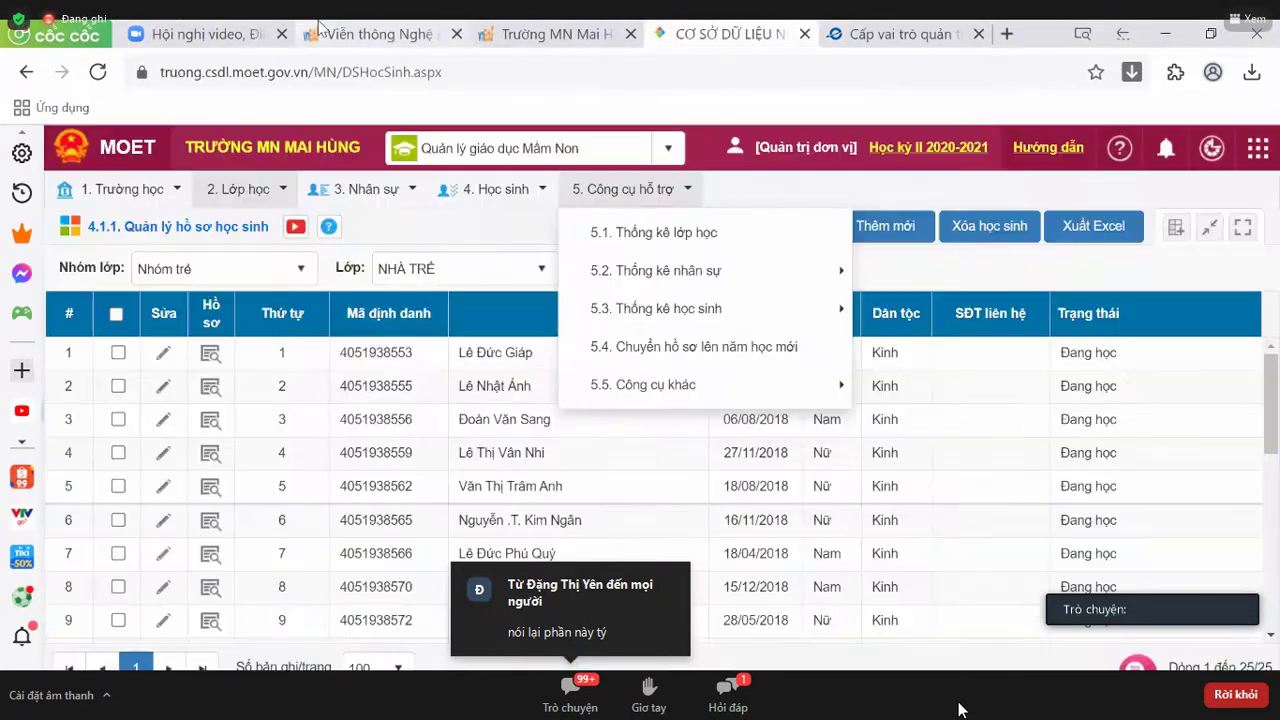
click(380, 34)
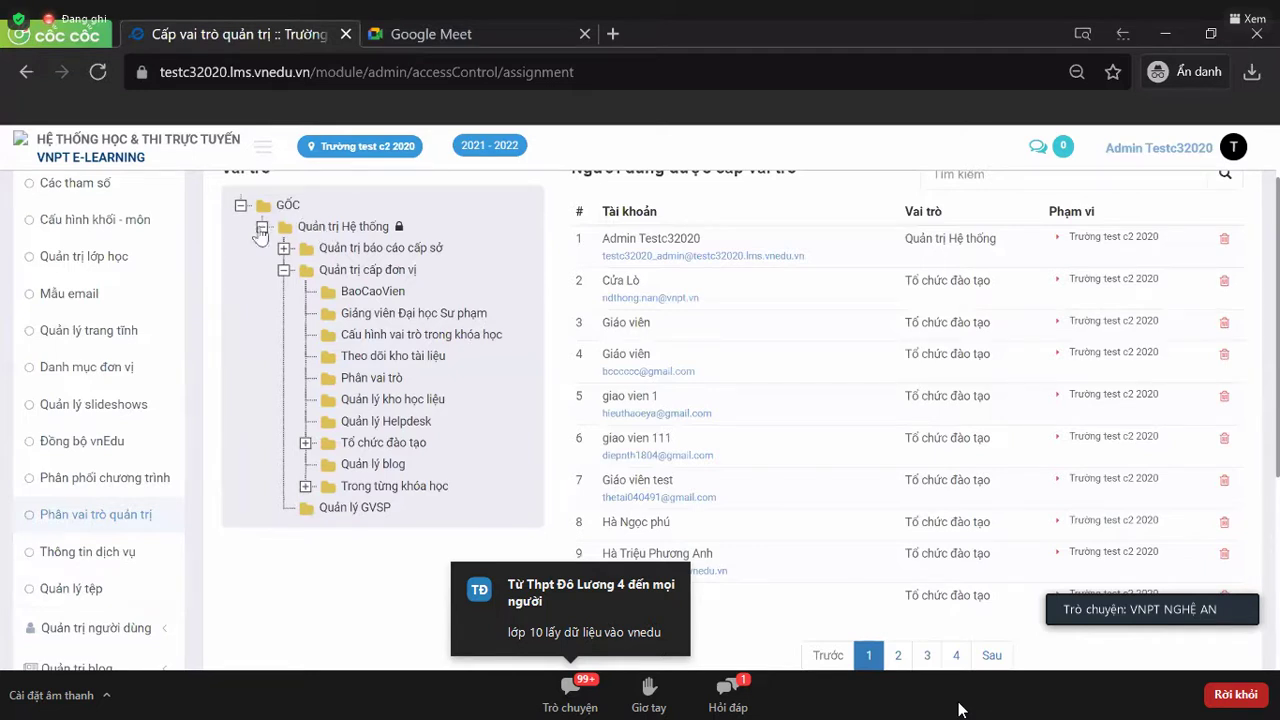
- Start adding a user to the Quản trị cấp đơn vị role, then cancel the dialog
scroll(113, 460, up, 2)
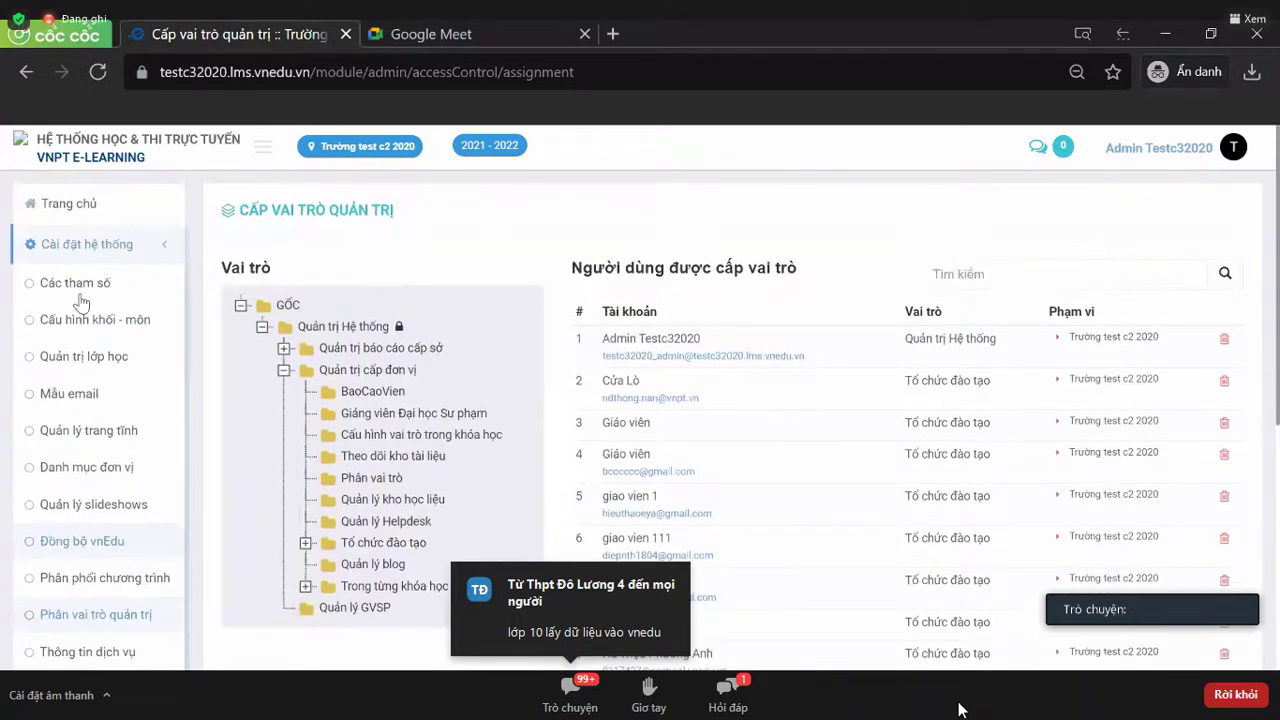
scroll(110, 510, down, 2)
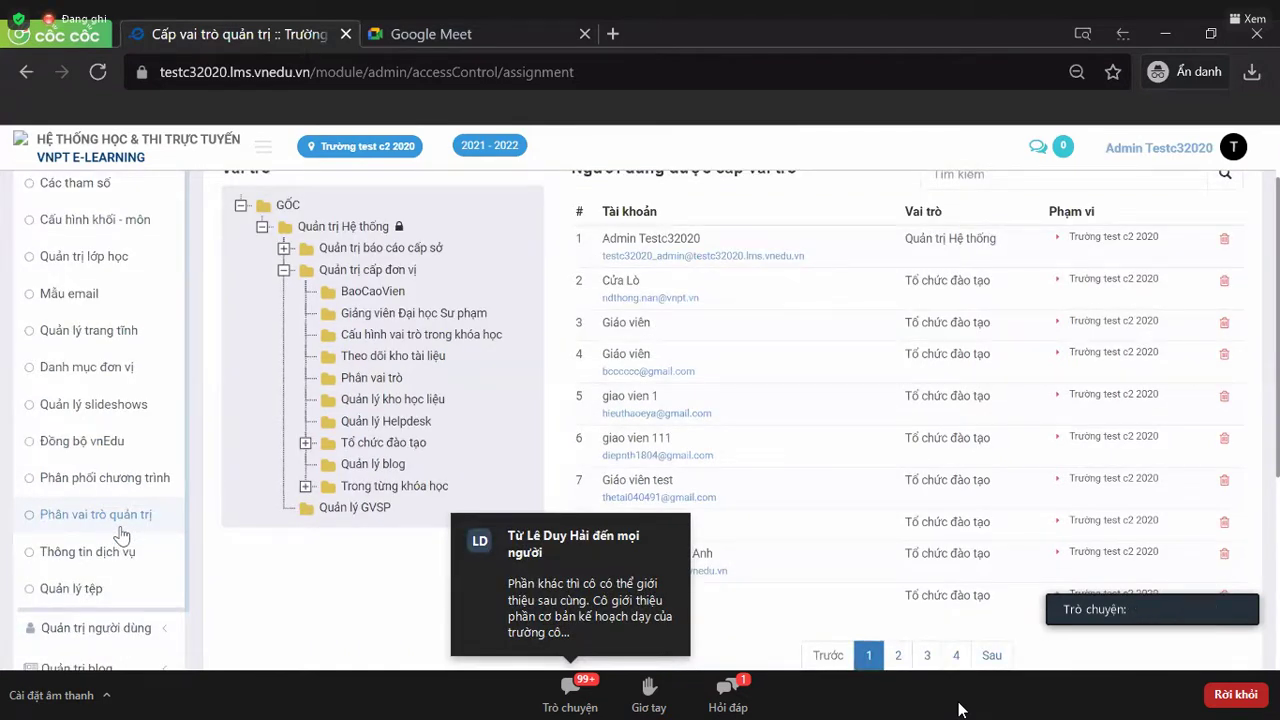
scroll(450, 440, up, 2)
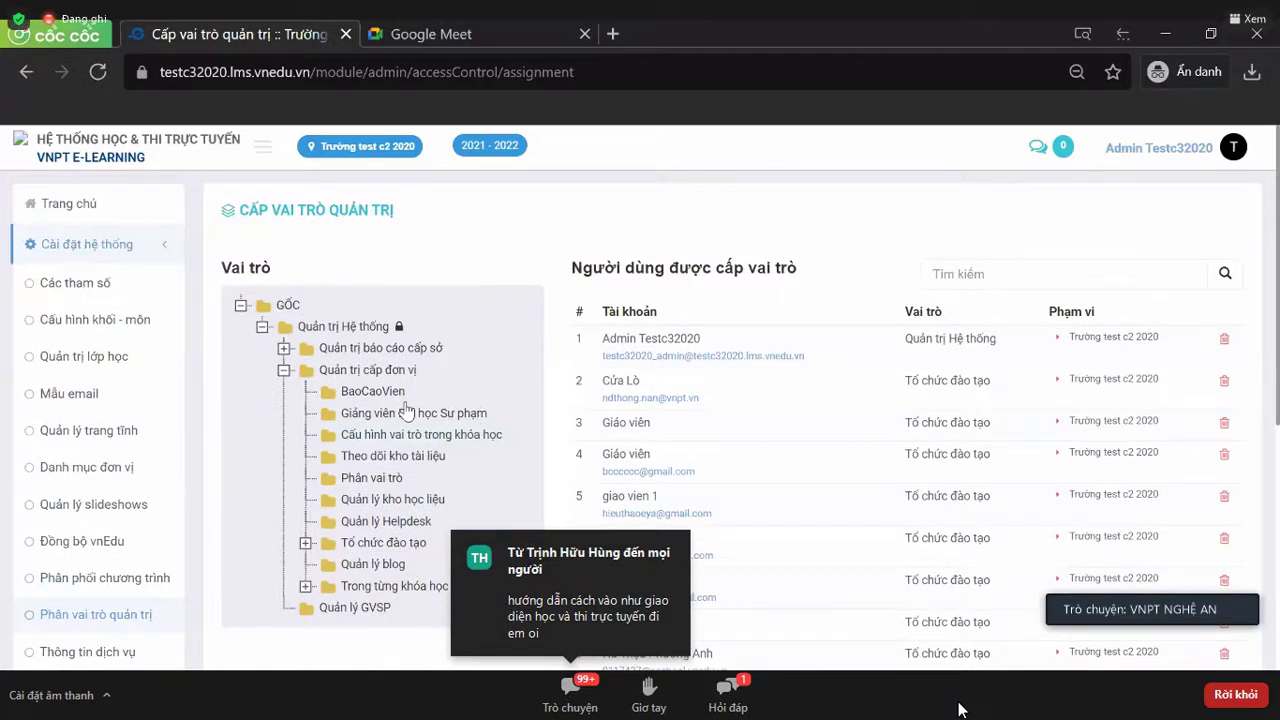
scroll(408, 410, down, 2)
scroll(408, 410, up, 2)
click(948, 274)
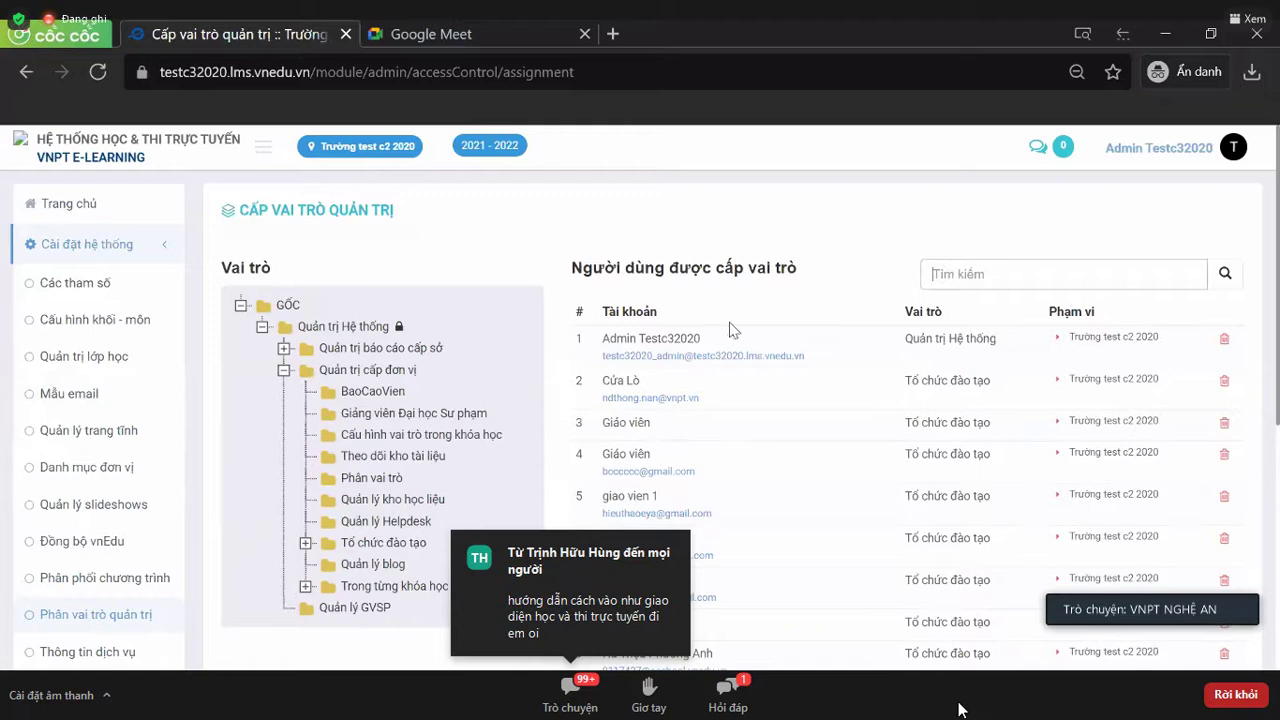
click(370, 370)
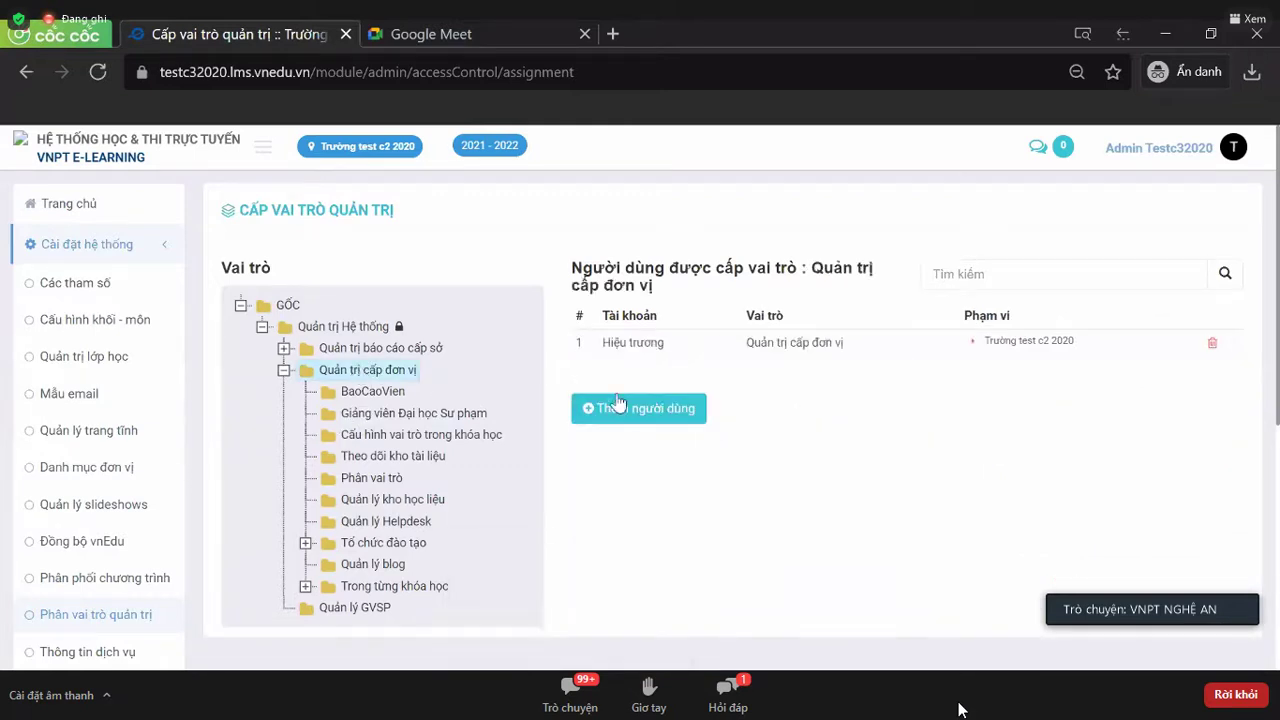
click(622, 420)
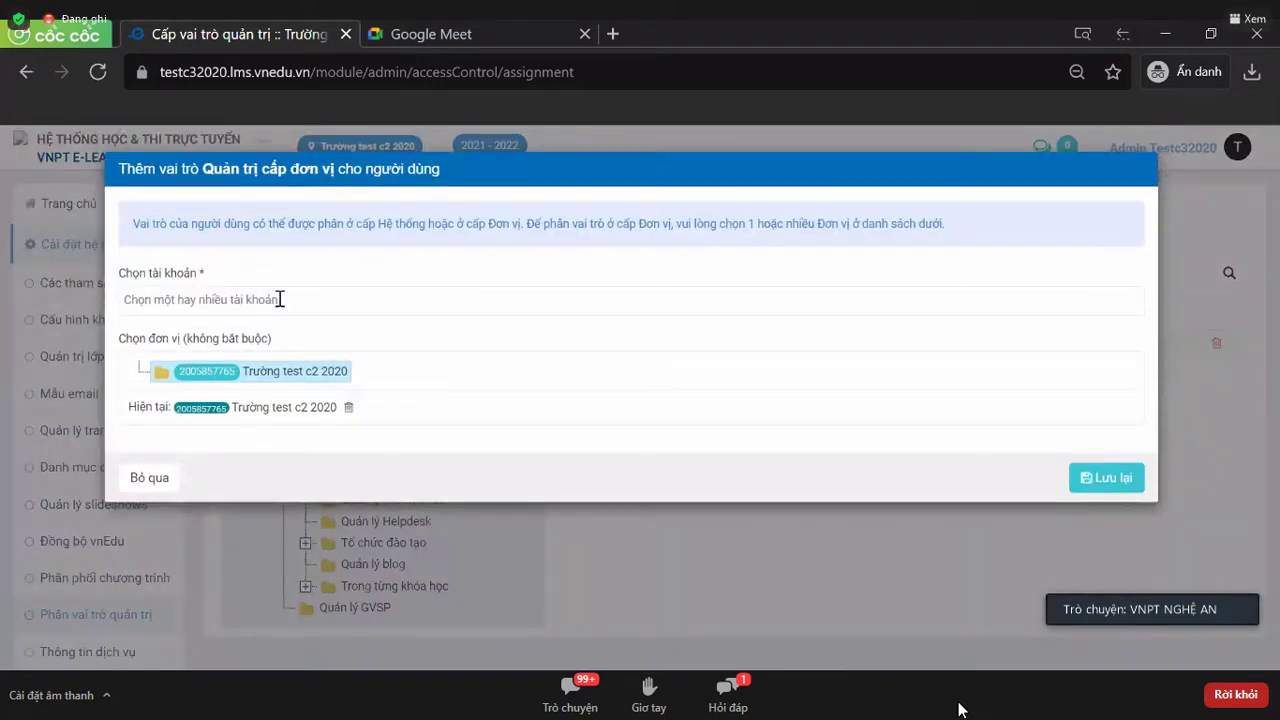
click(280, 299)
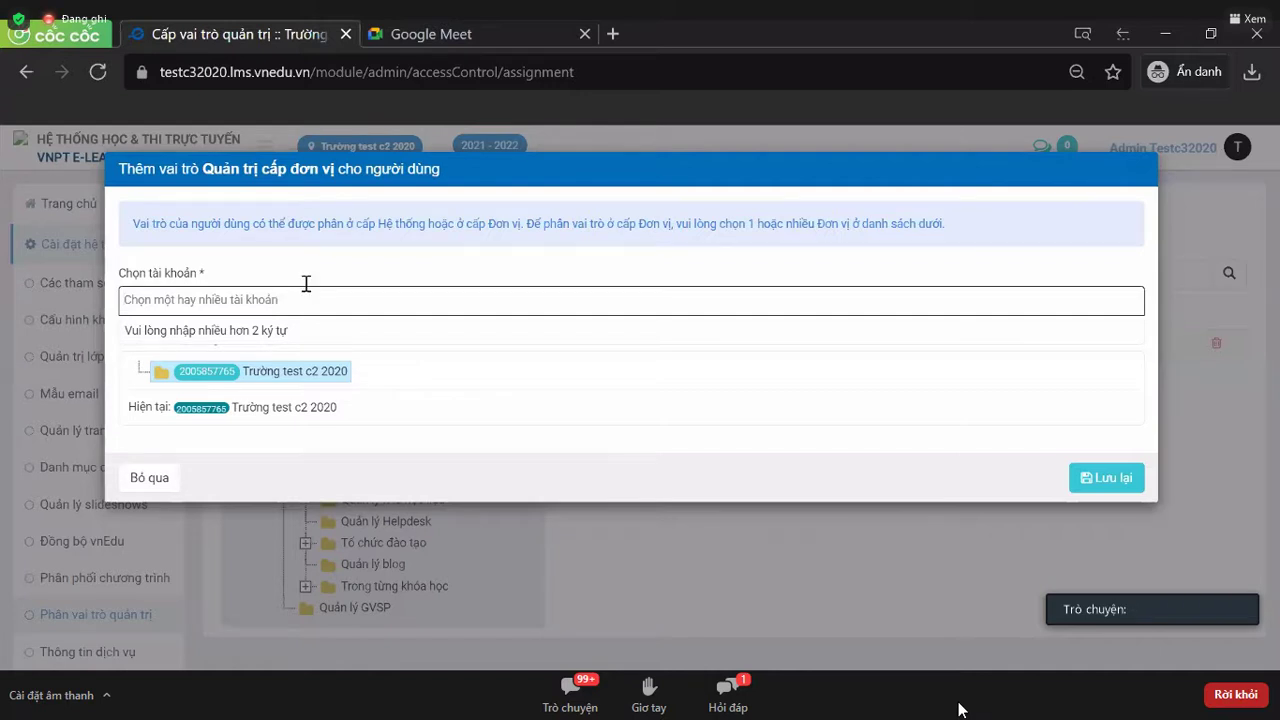
click(1144, 170)
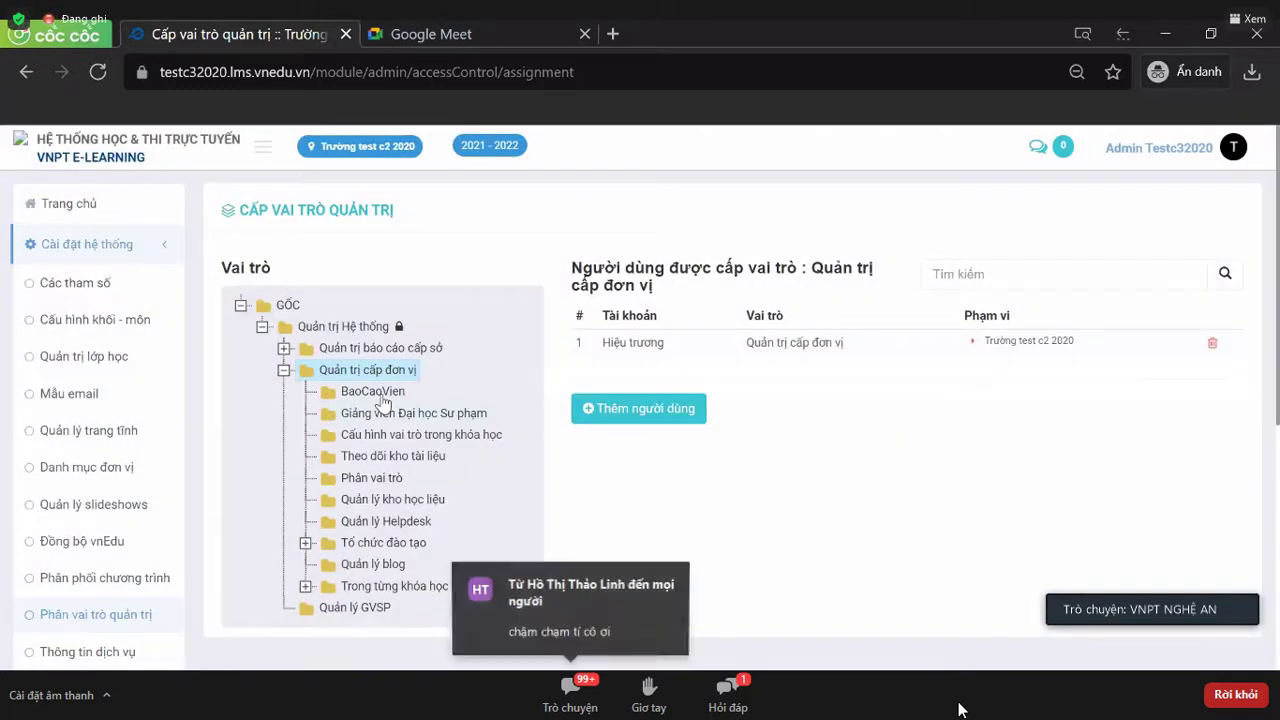
- Browse several roles' holders, then show and expand the Tổ chức đào tạo role's users
click(384, 403)
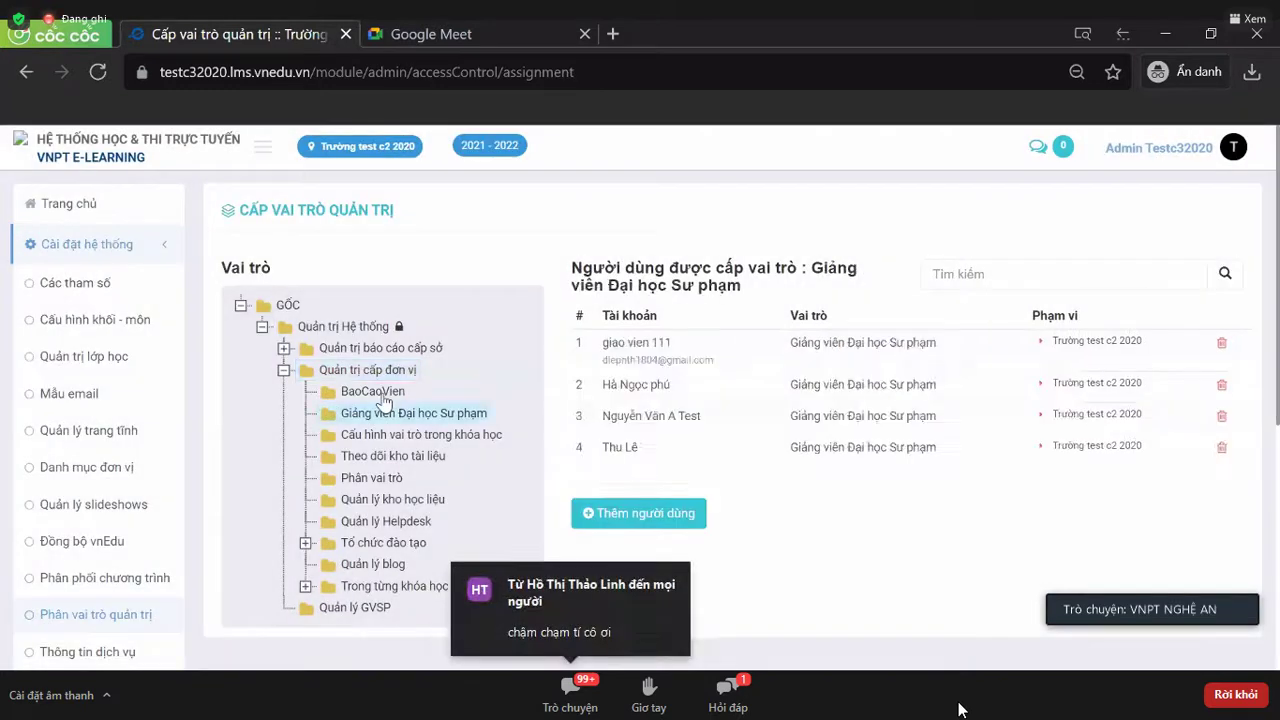
click(378, 391)
click(376, 372)
scroll(380, 360, down, 2)
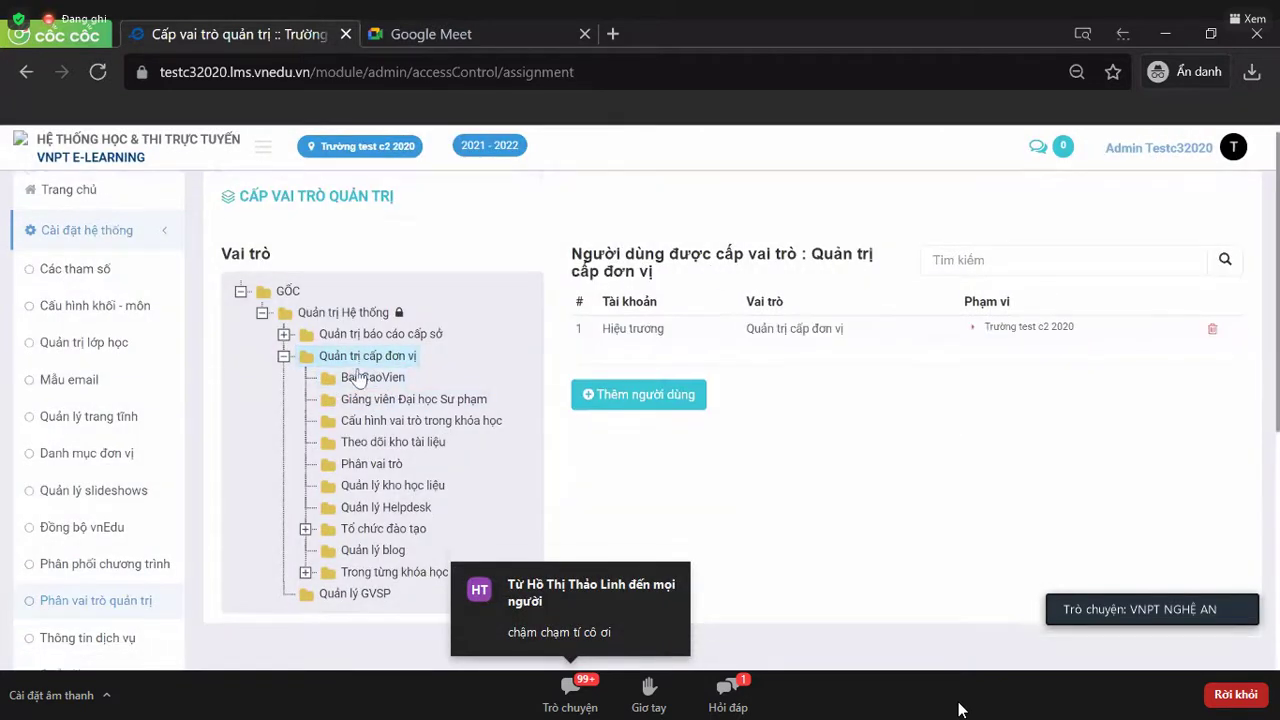
click(382, 350)
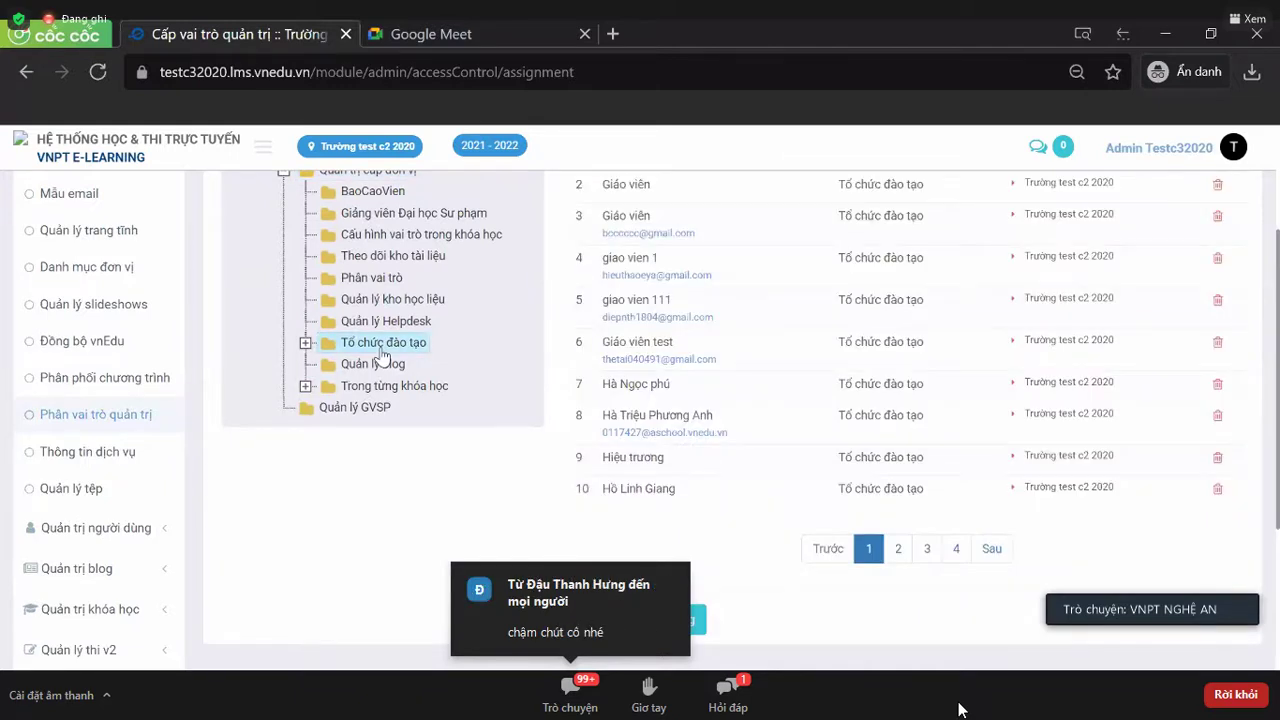
click(305, 343)
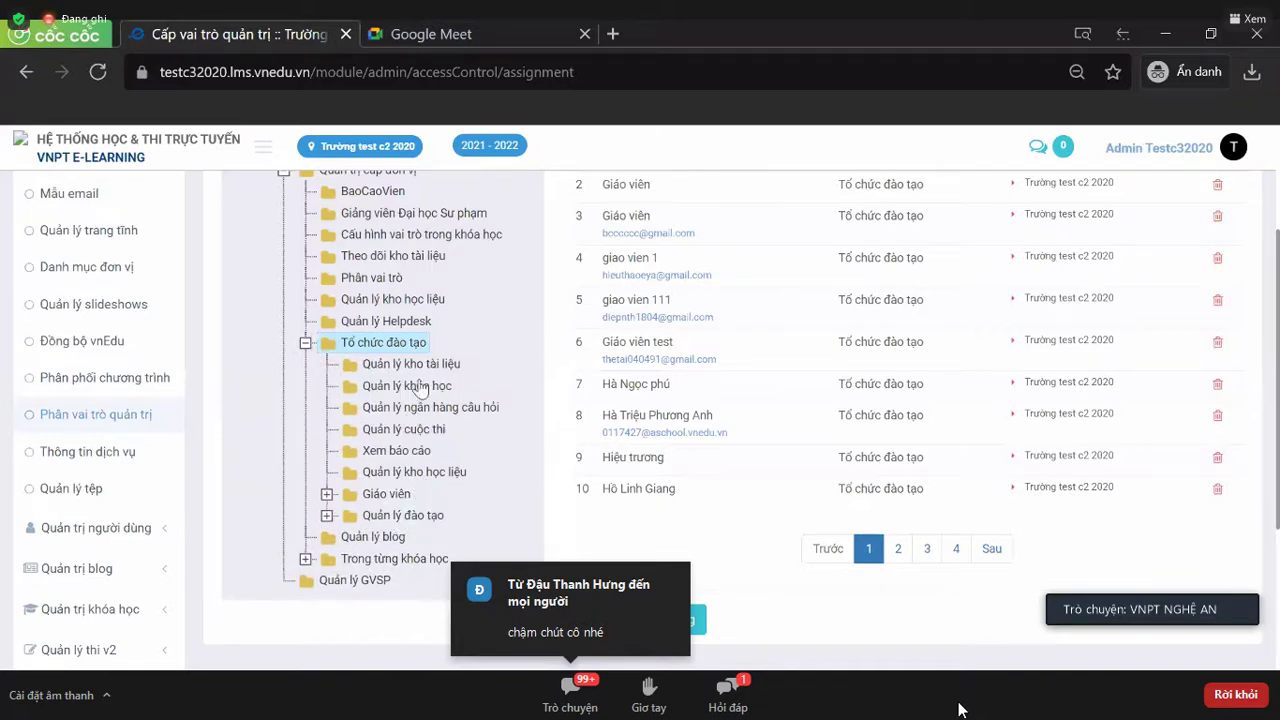
click(413, 344)
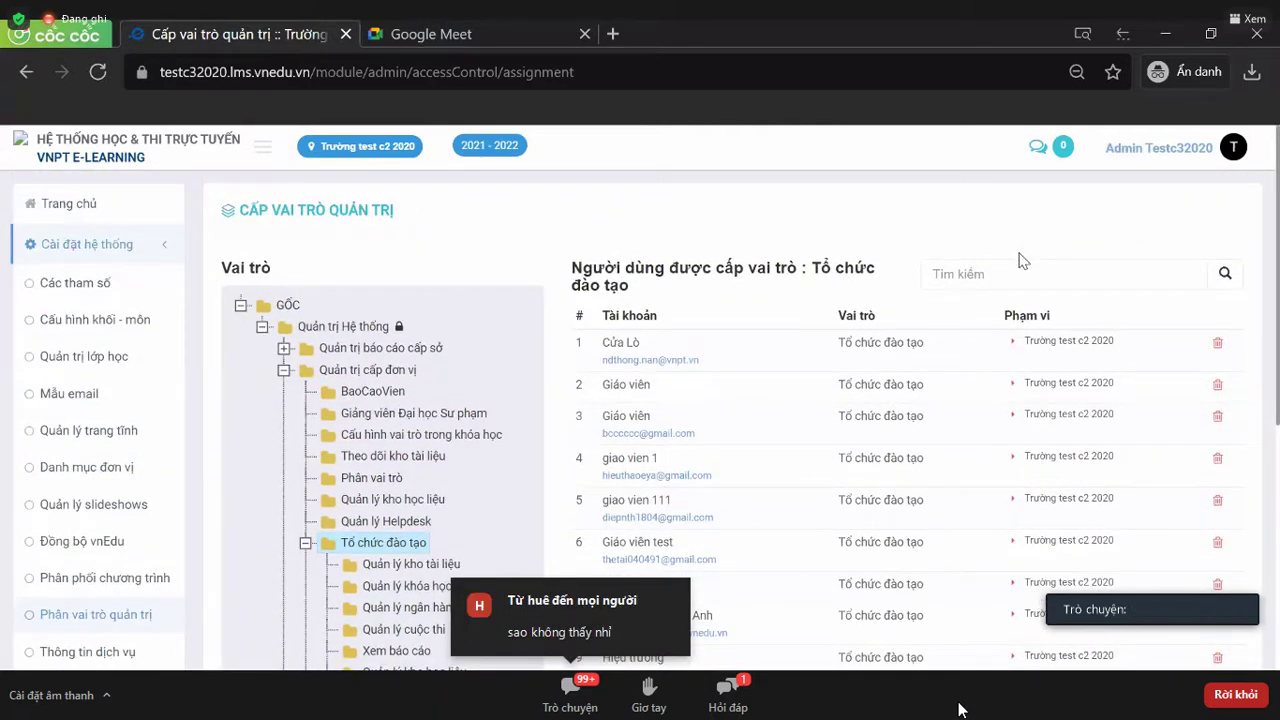
scroll(1127, 456, down, 5)
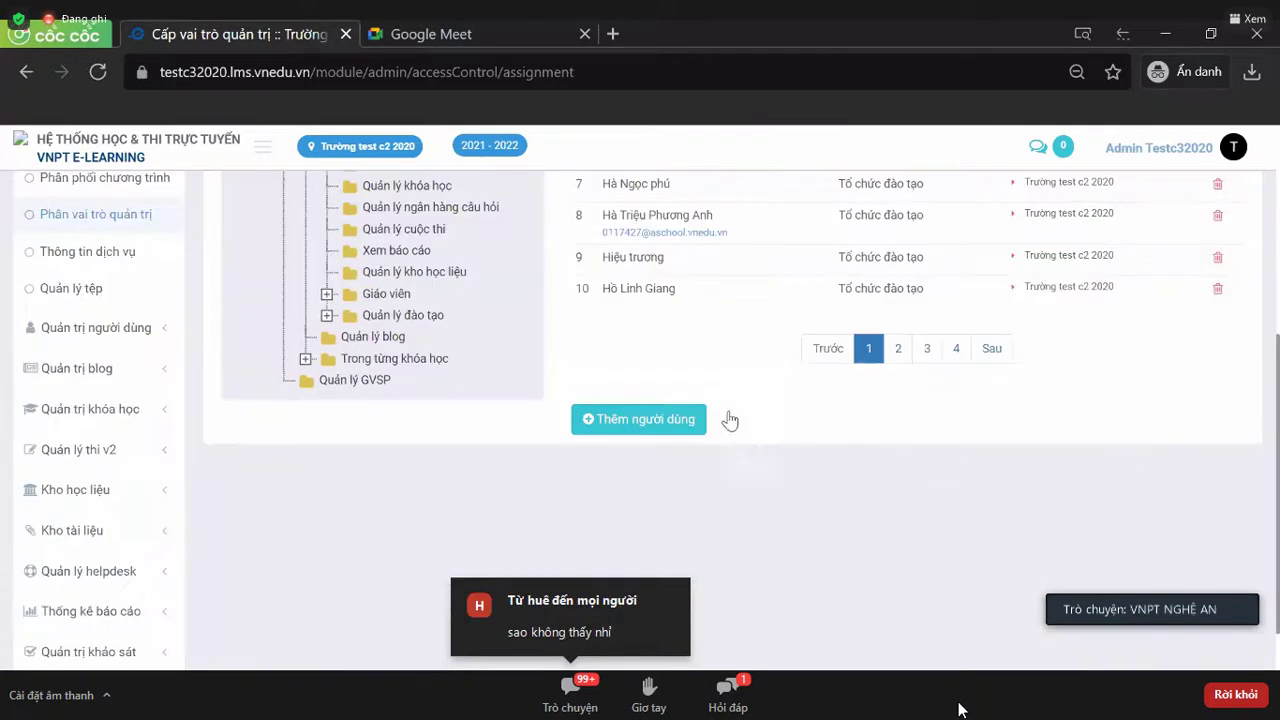
- Search for the teacher's account, add it to the Tổ chức đào tạo role, and save
click(667, 421)
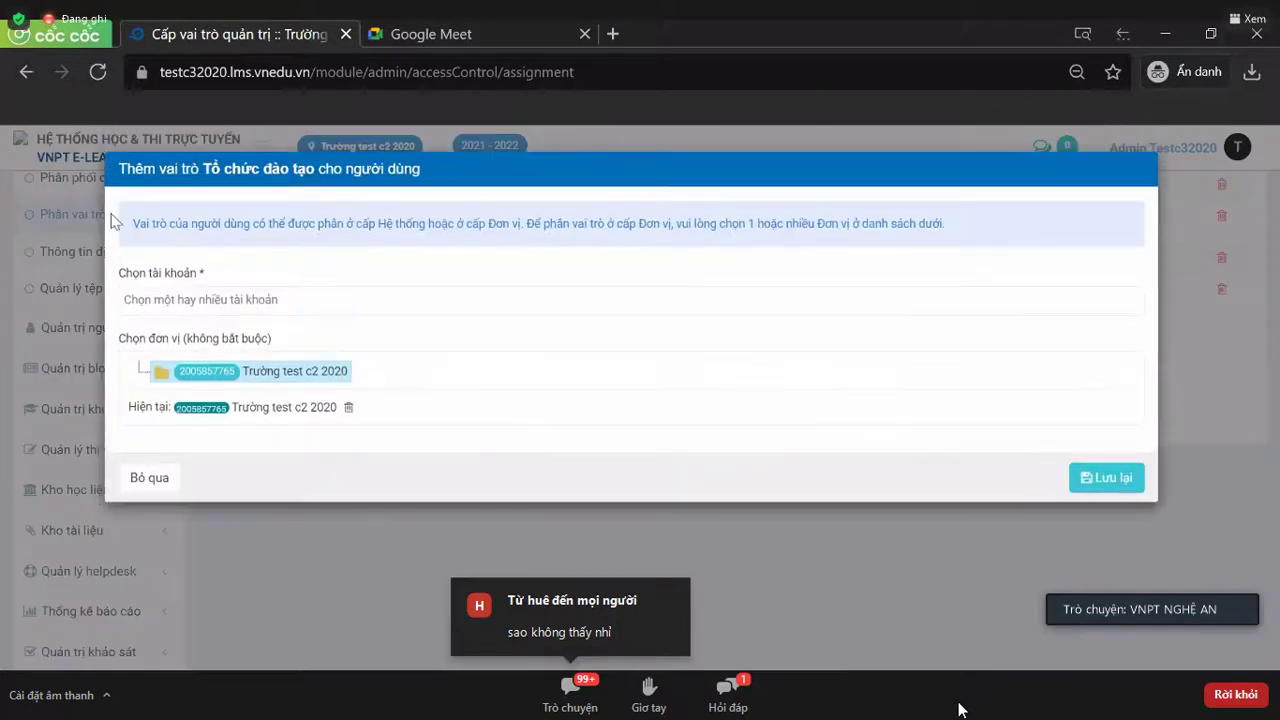
click(201, 290)
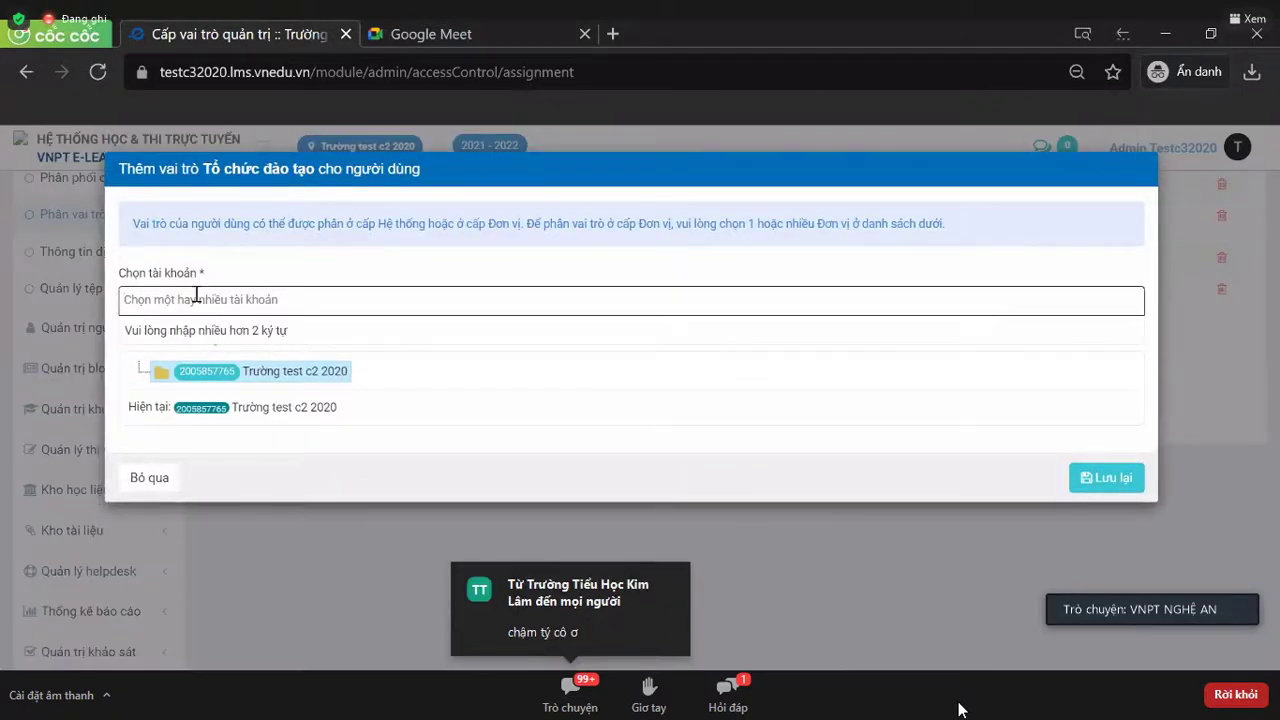
text(giang)
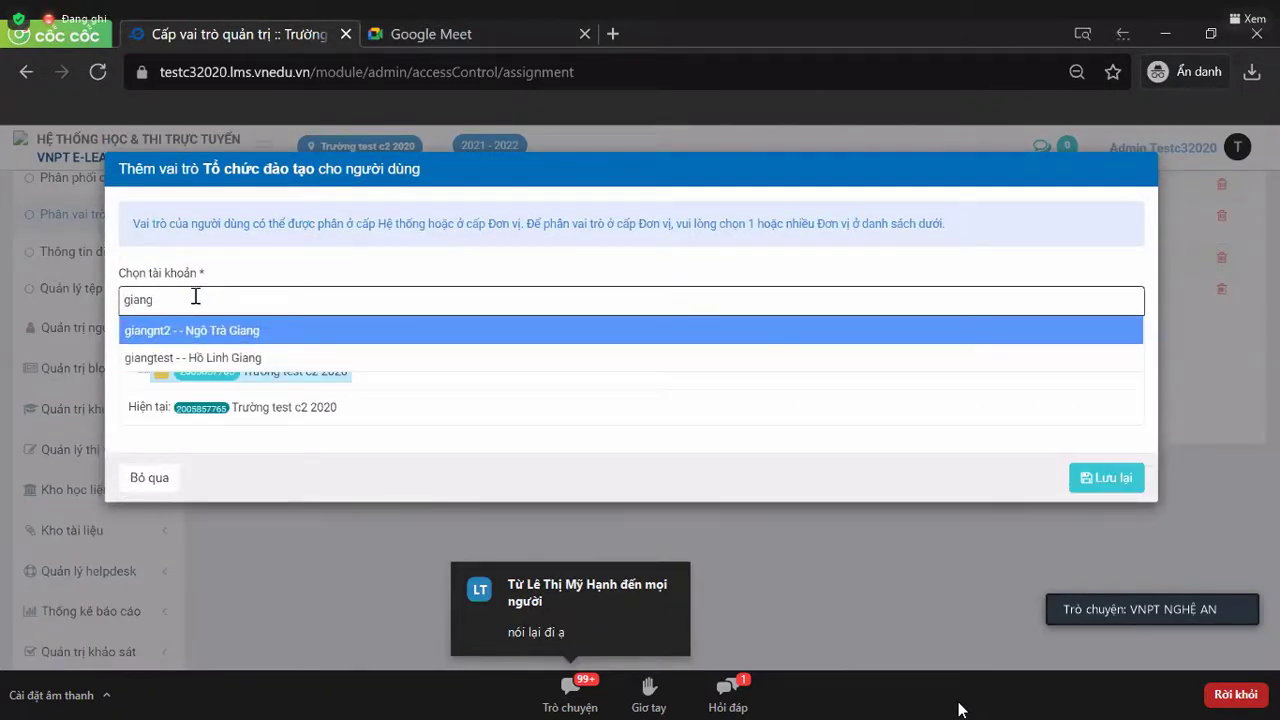
click(160, 331)
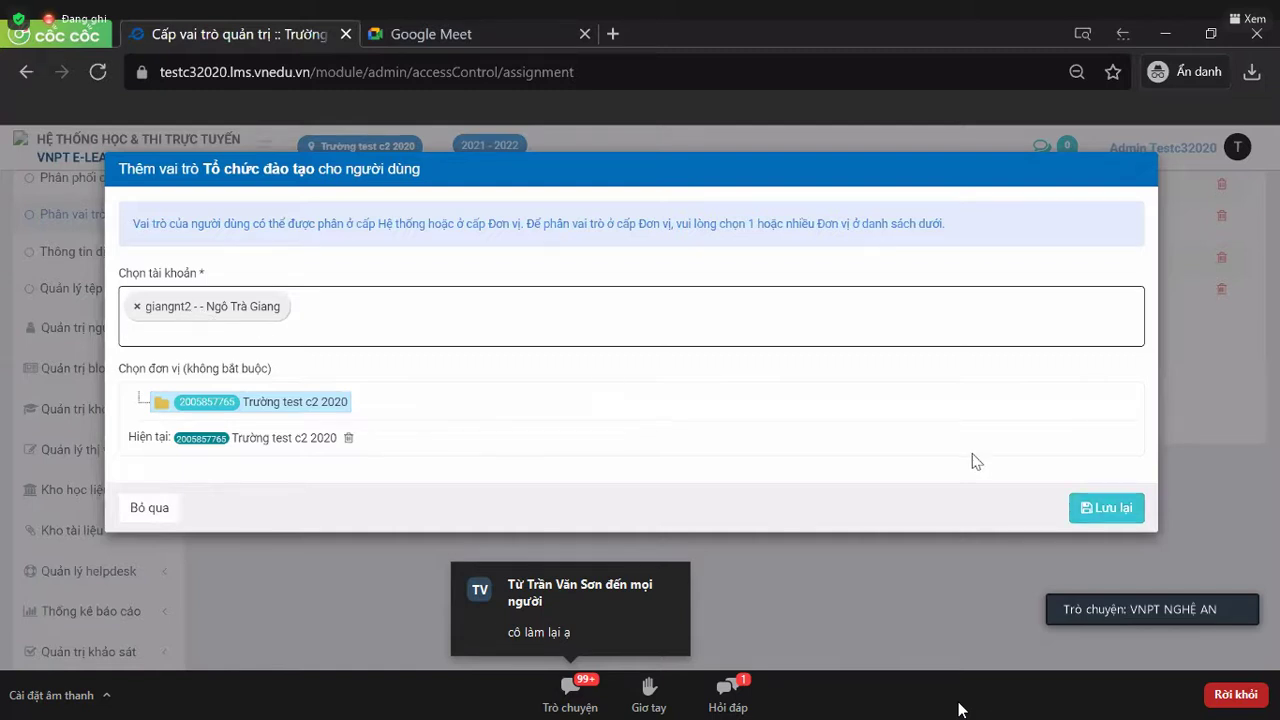
click(1126, 510)
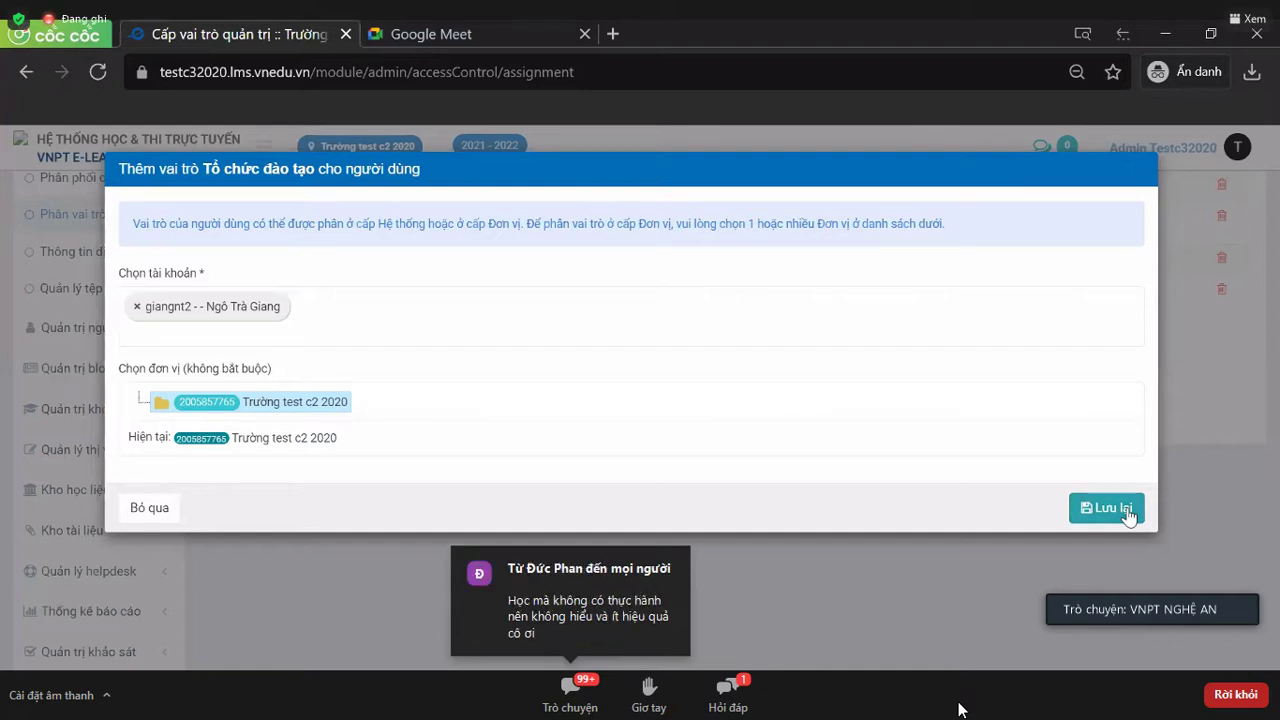
click(1127, 510)
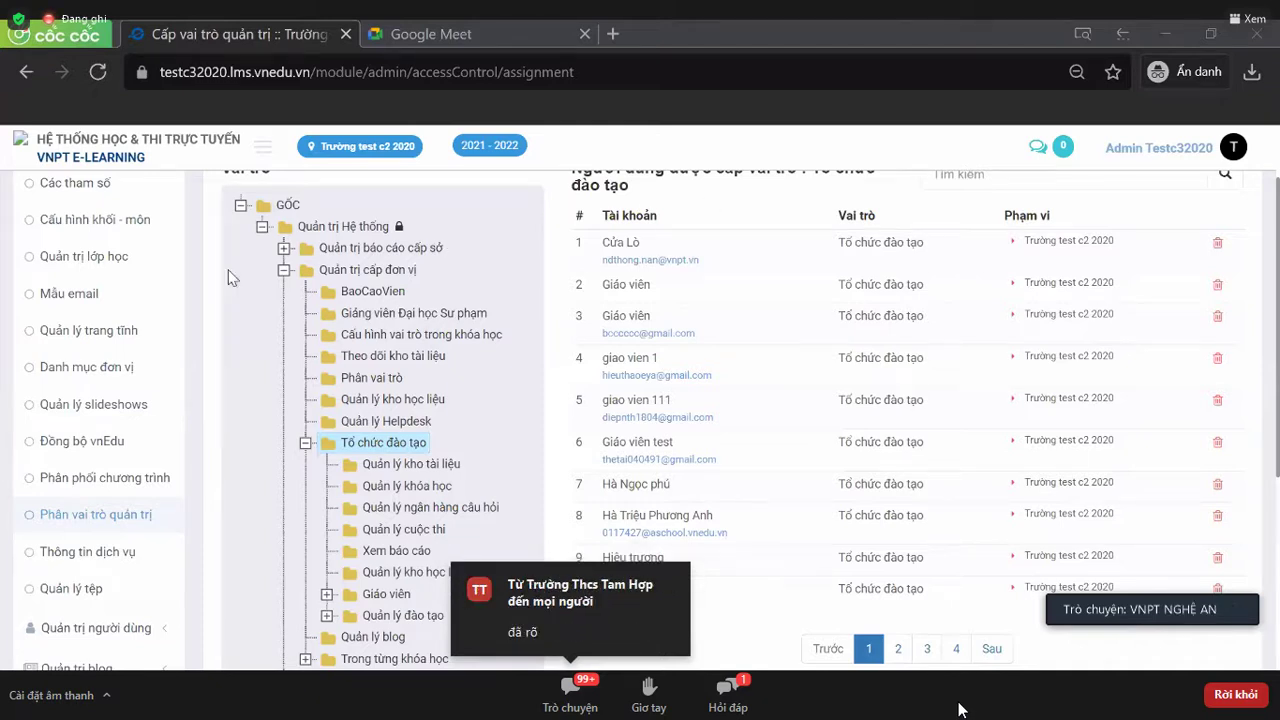
- Reload Phân vai trò quản trị so every assigned role holder is listed
scroll(214, 306, up, 2)
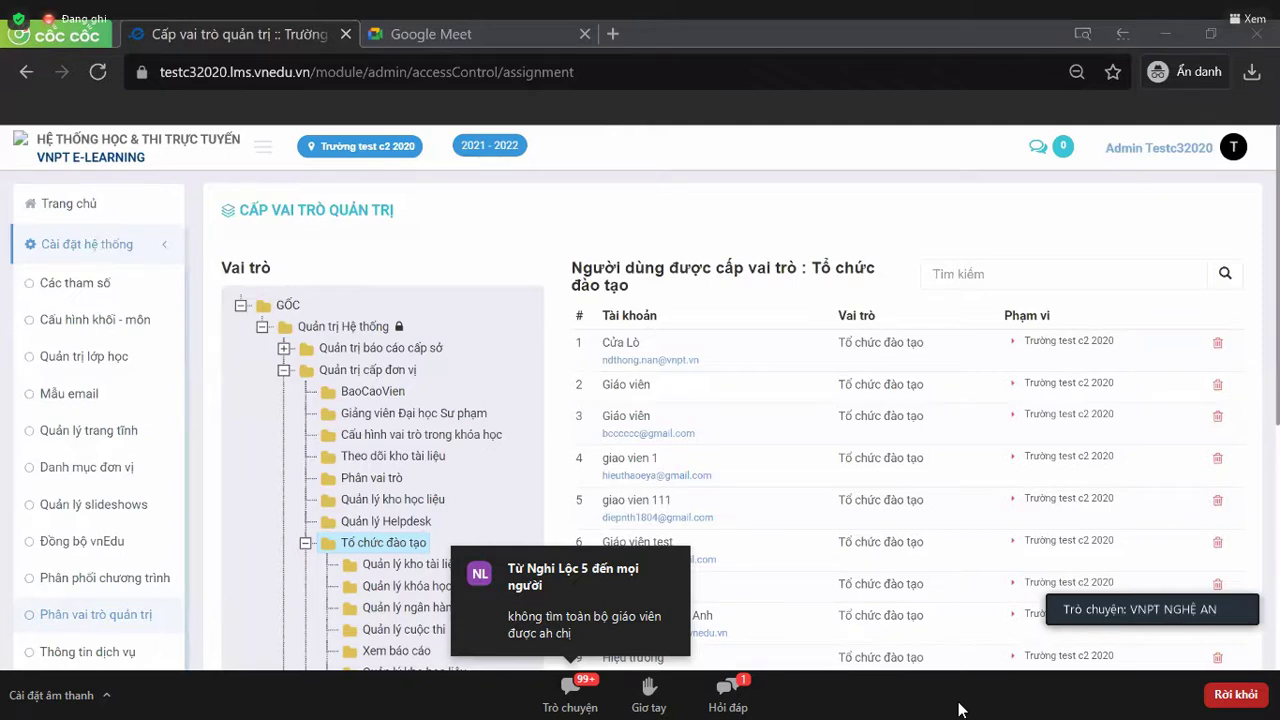
click(130, 624)
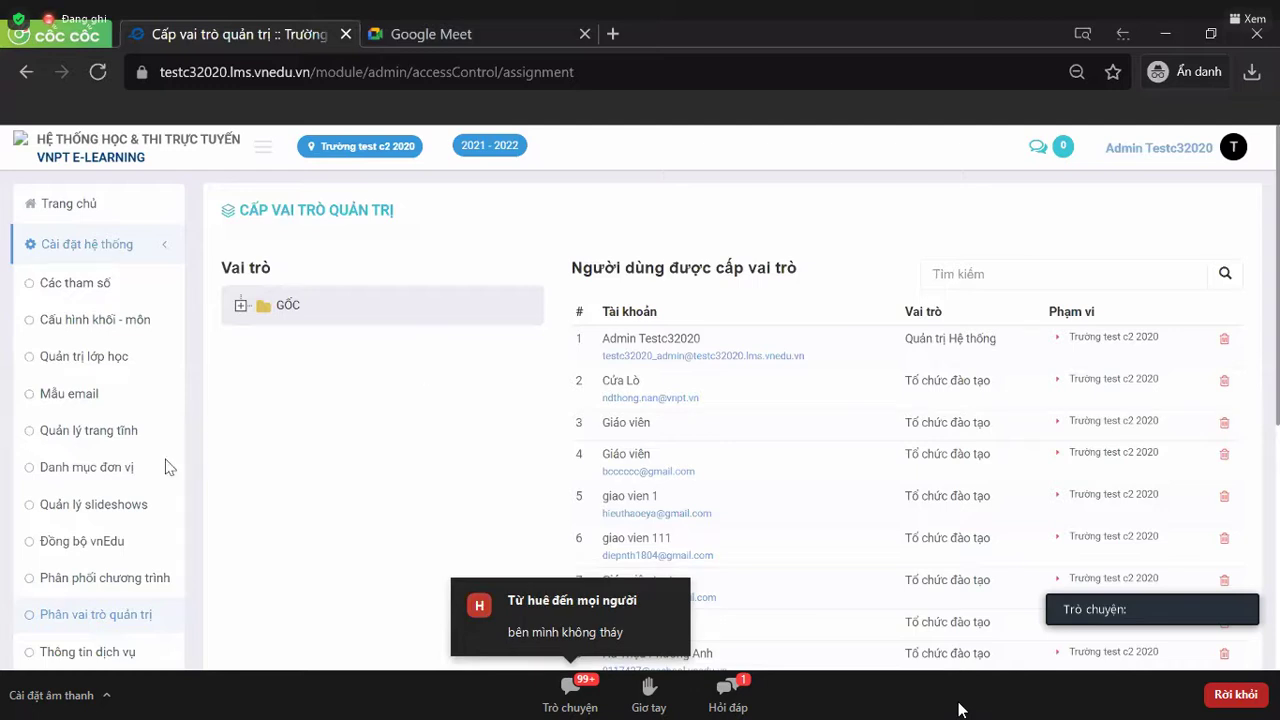
- Expand GỐC, Quản trị Hệ thống and Quản trị cấp đơn vị, then select and expand Tổ chức đào tạo
click(241, 305)
click(261, 327)
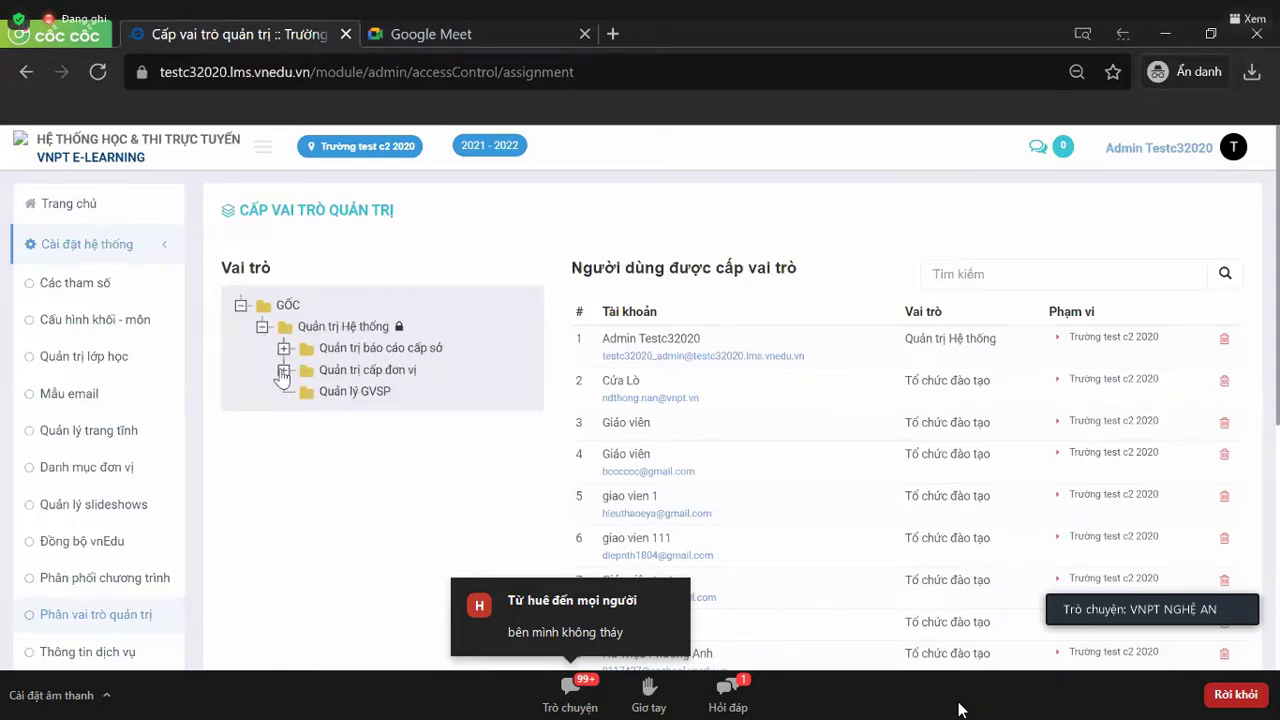
click(283, 370)
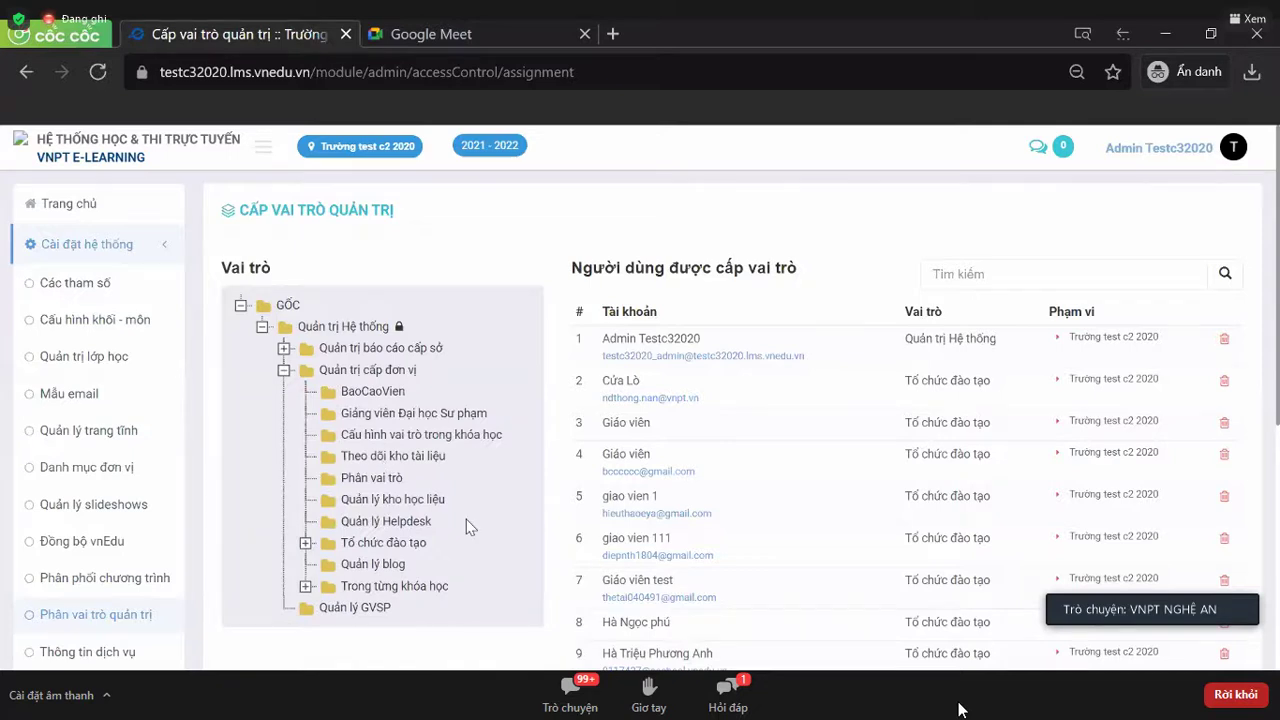
scroll(466, 519, down, 1)
click(318, 447)
click(305, 443)
scroll(479, 483, down, 2)
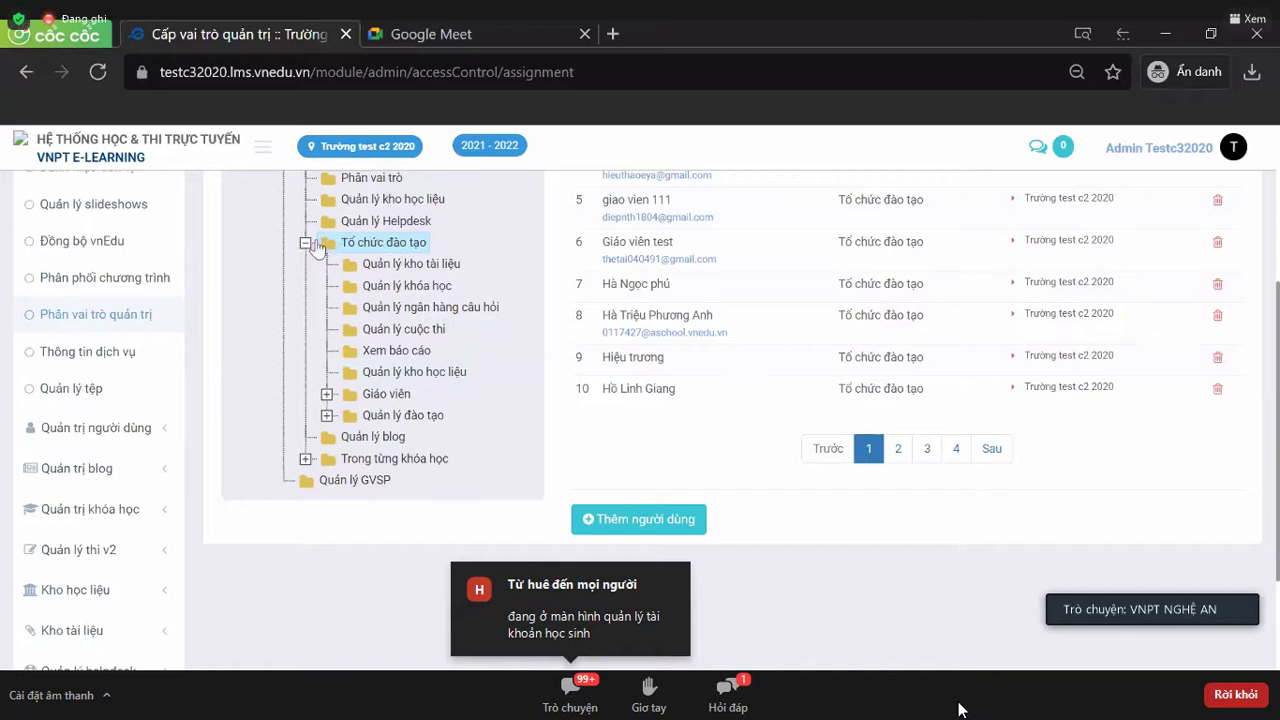
- Expand Quản trị báo cáo cấp sở and refresh the Tổ chức đào tạo user list
scroll(378, 352, up, 2)
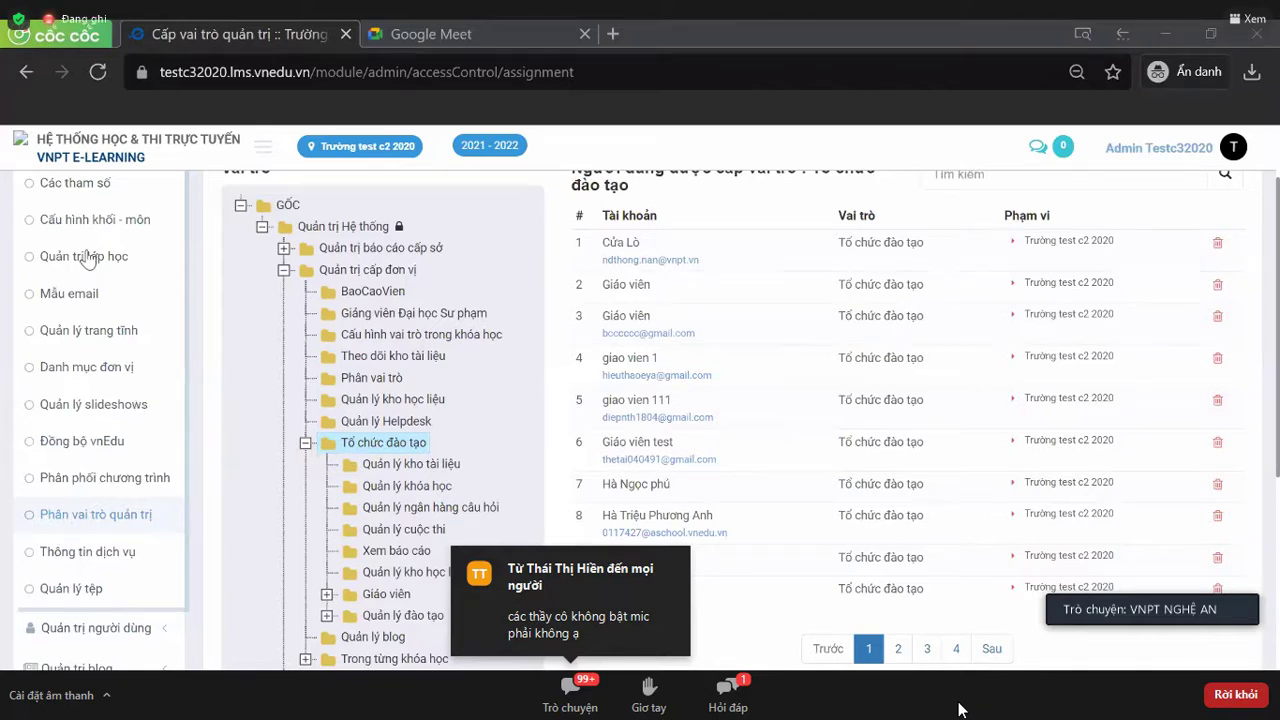
scroll(76, 530, up, 1)
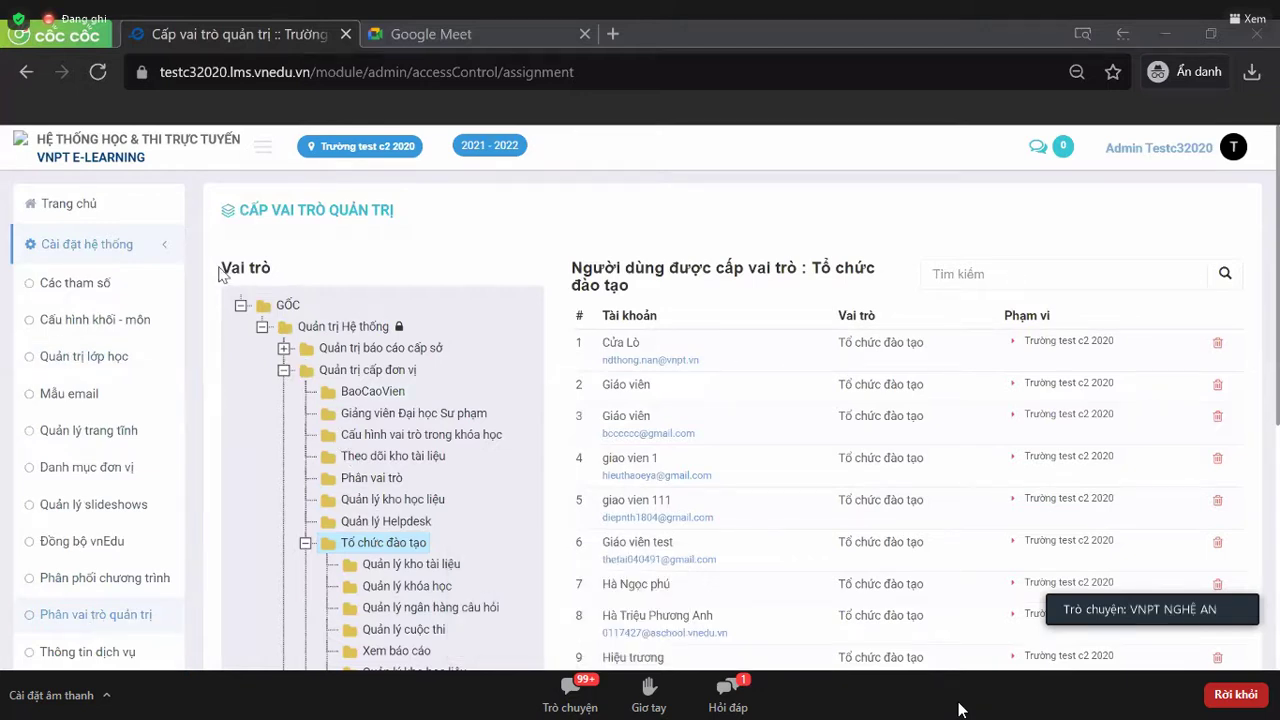
drag(226, 270, 284, 288)
scroll(284, 288, down, 1)
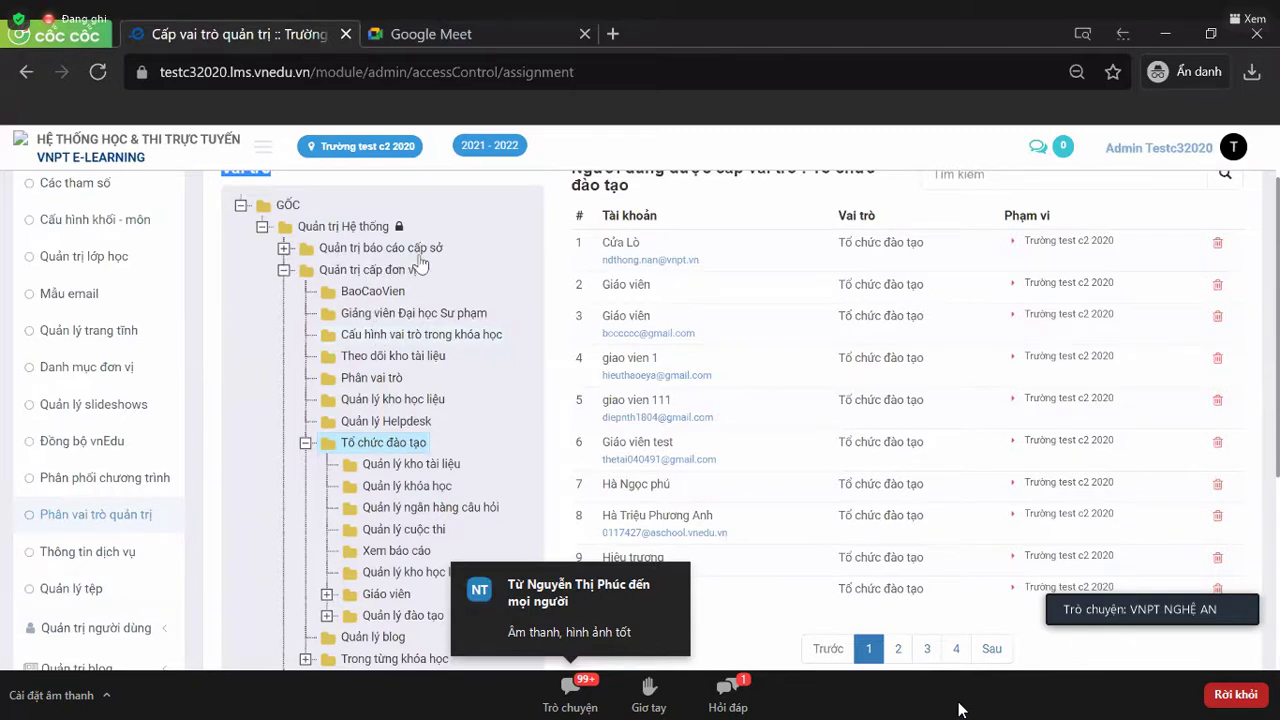
click(284, 248)
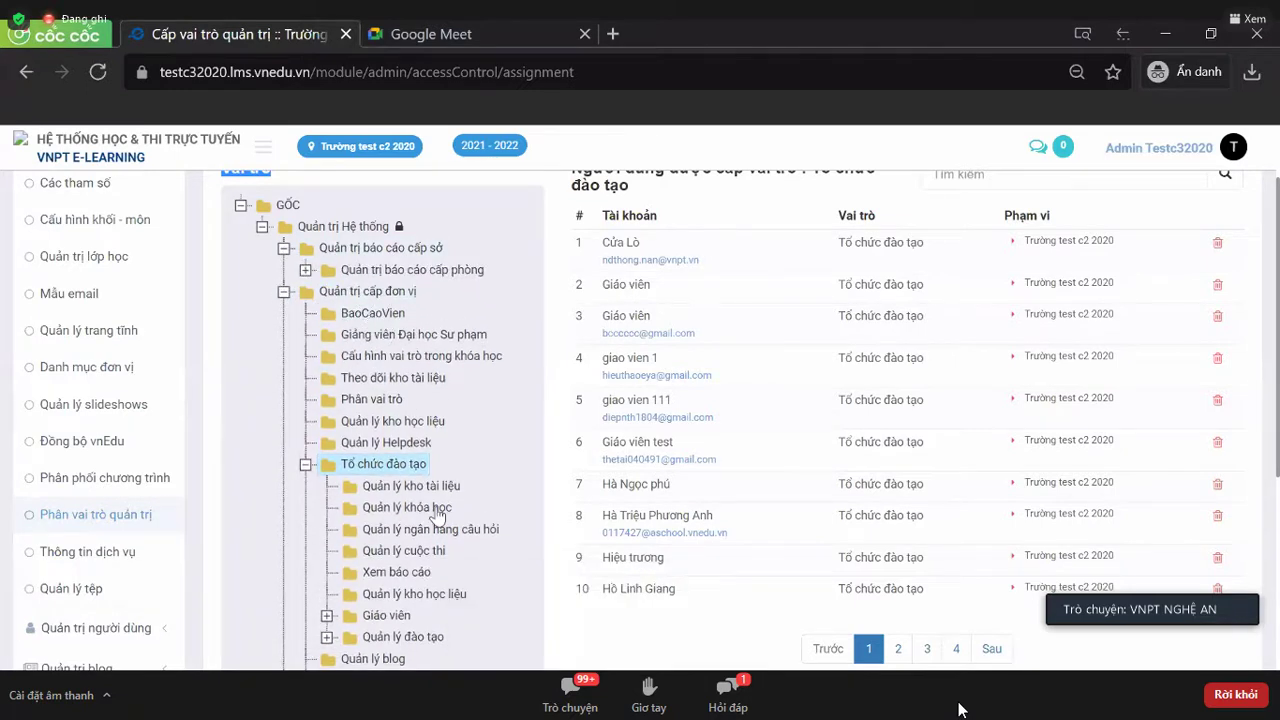
scroll(437, 515, down, 1)
scroll(431, 559, up, 1)
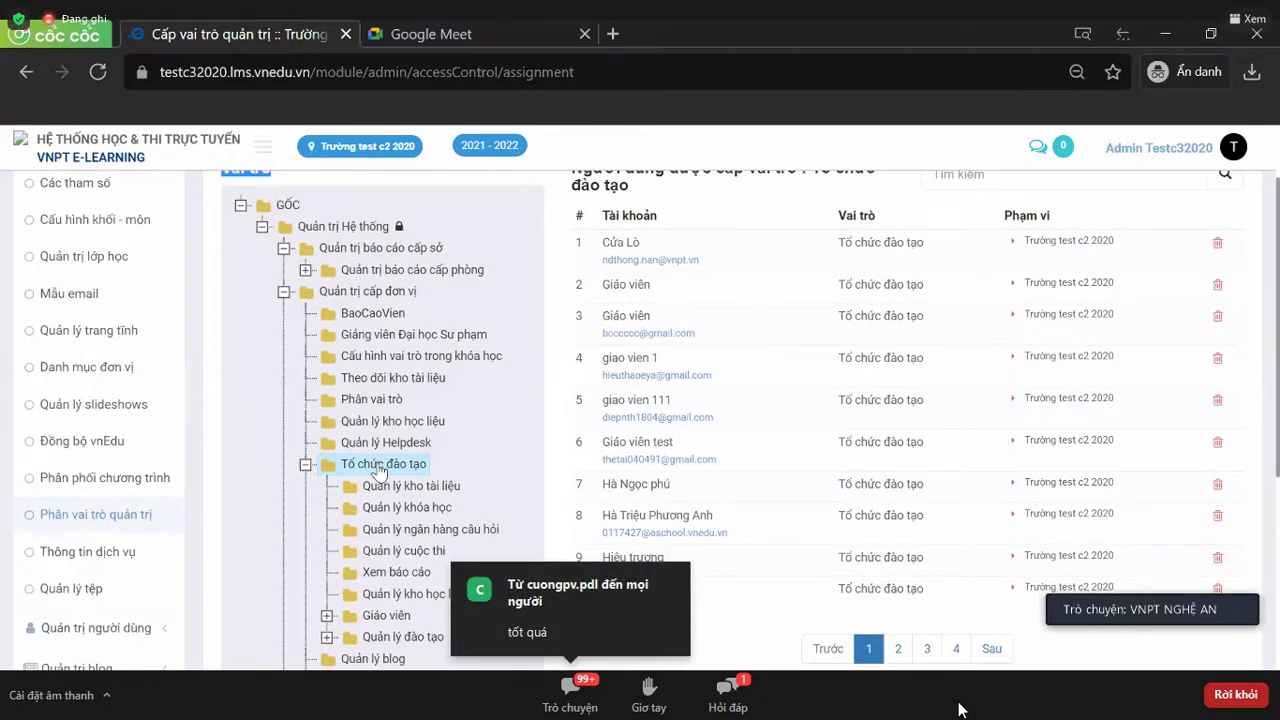
scroll(383, 430, down, 1)
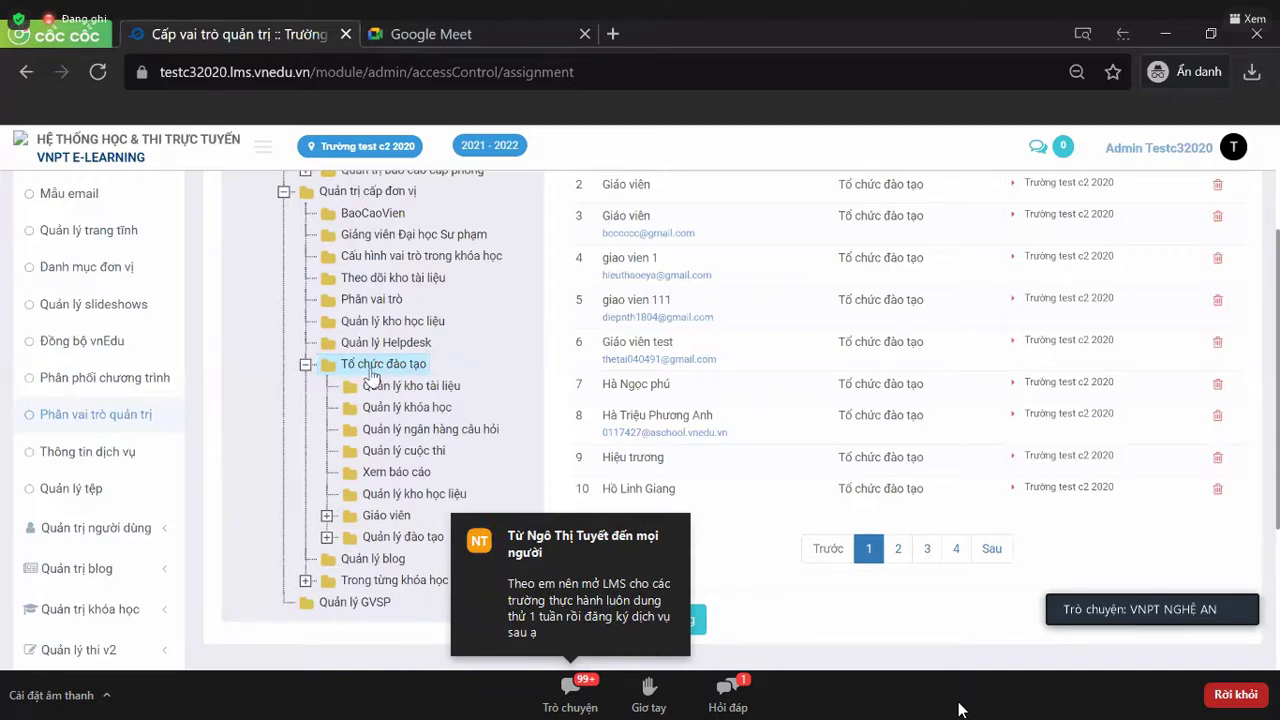
click(365, 368)
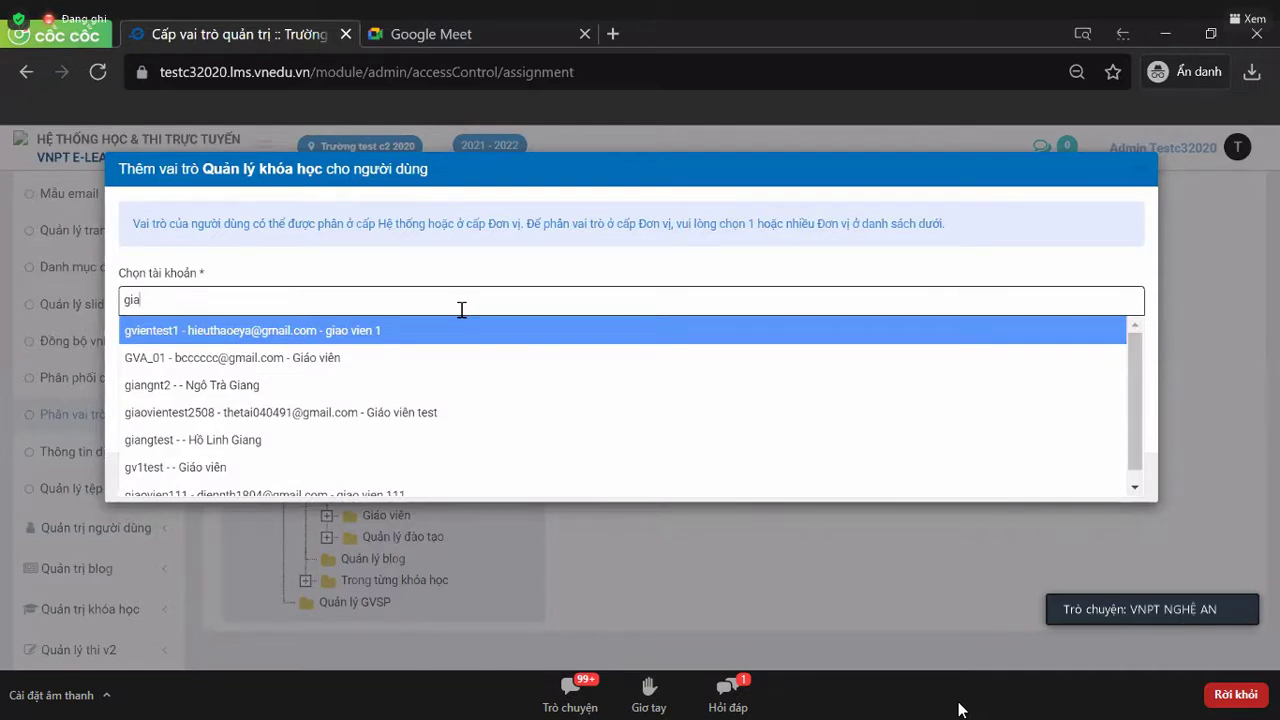
- Swap in the second matching teacher account for Quản lý khóa học and save the assignment
click(248, 444)
text(gi)
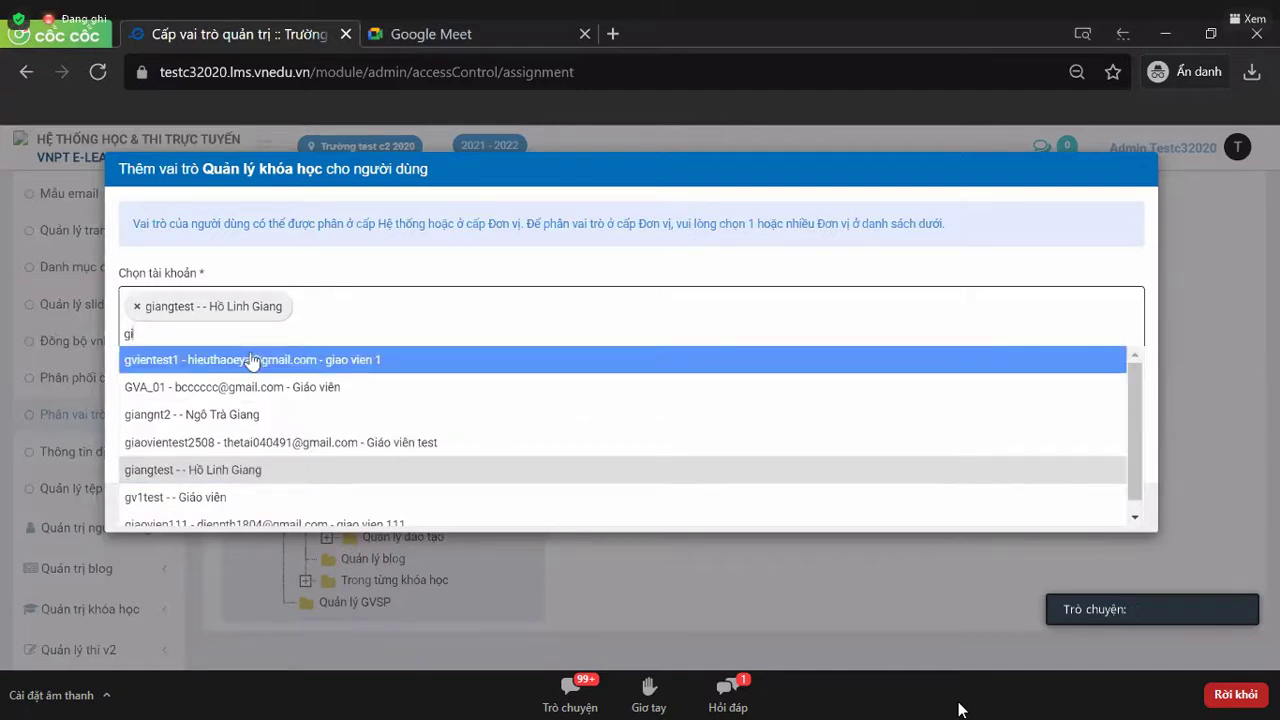
click(210, 497)
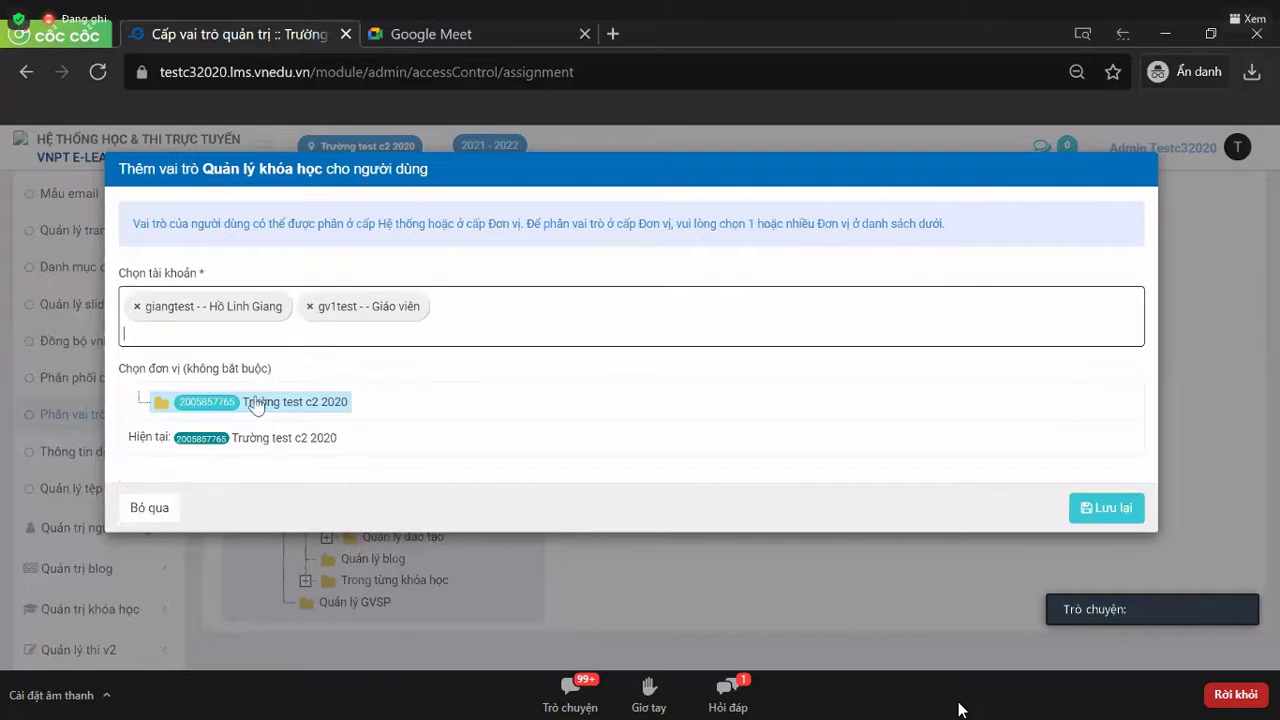
click(305, 328)
text(g)
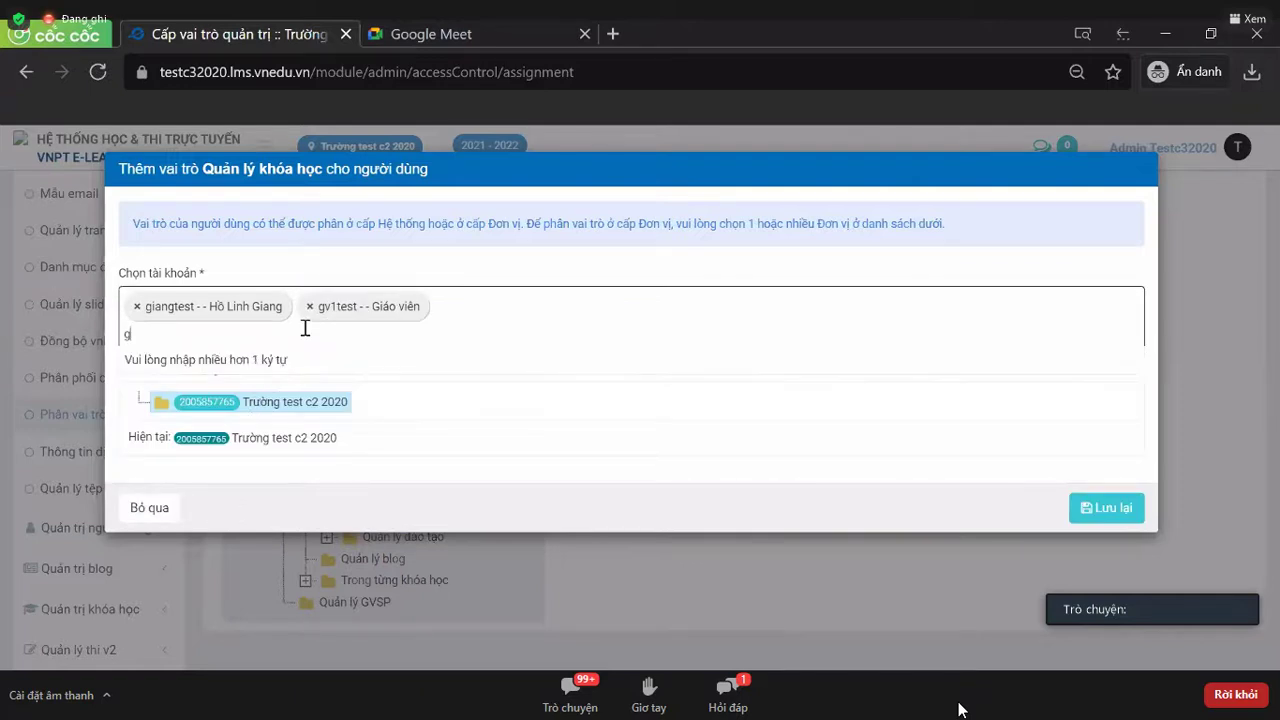
text(iang)
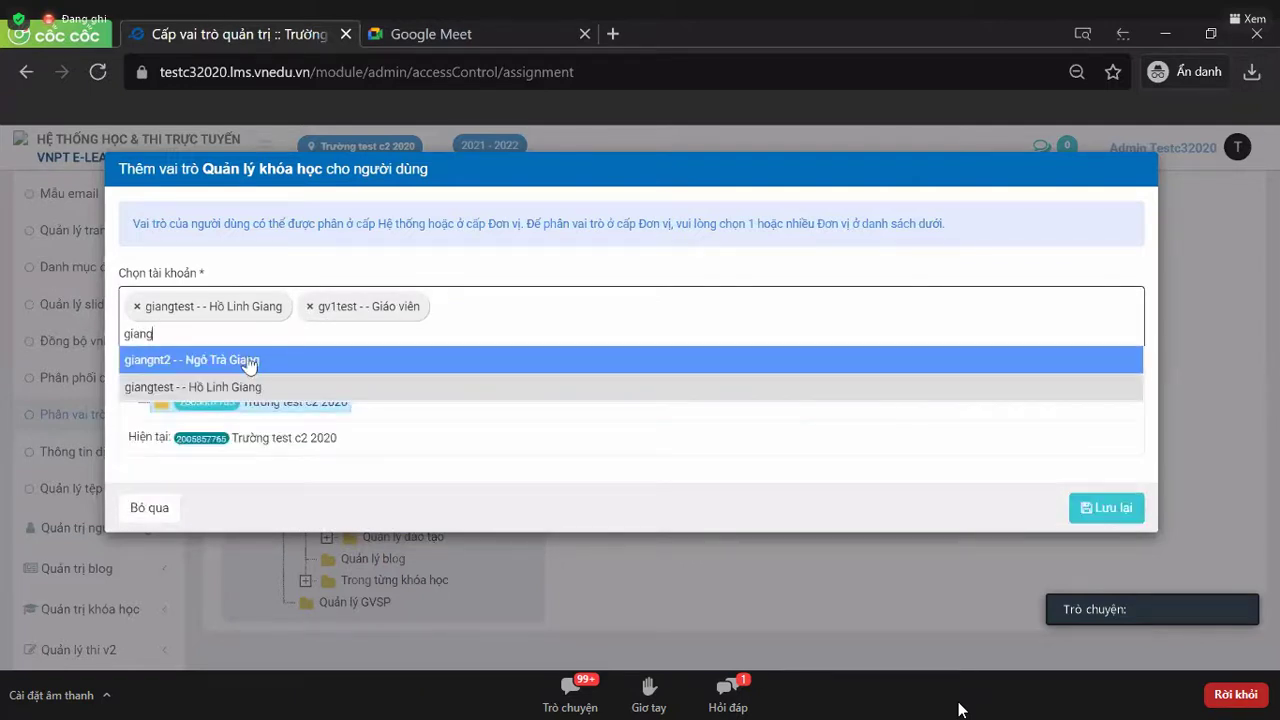
click(249, 362)
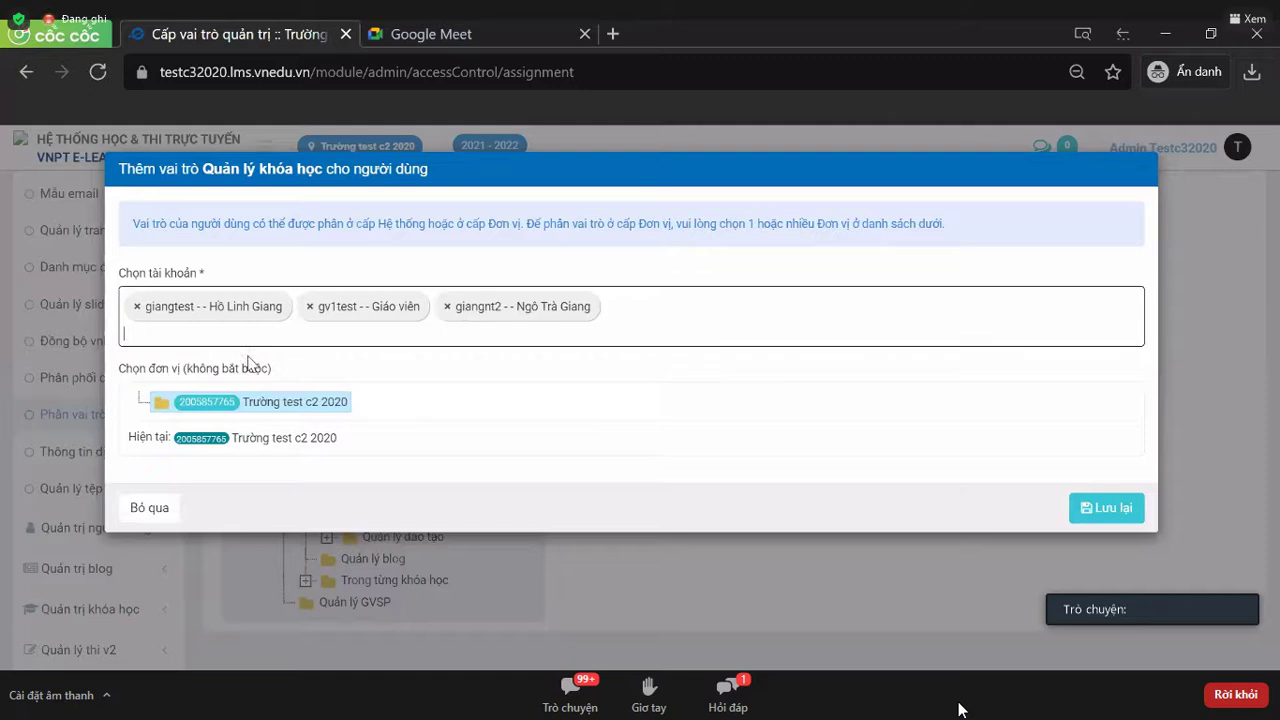
click(138, 307)
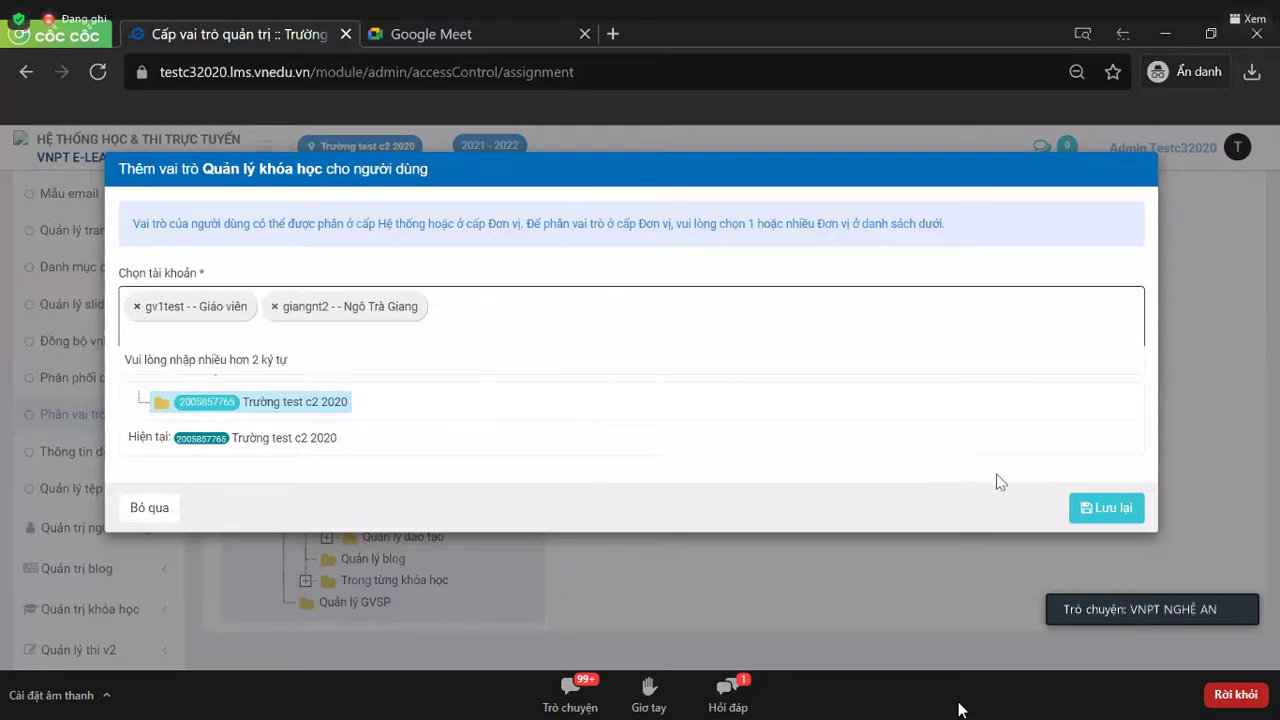
click(1103, 509)
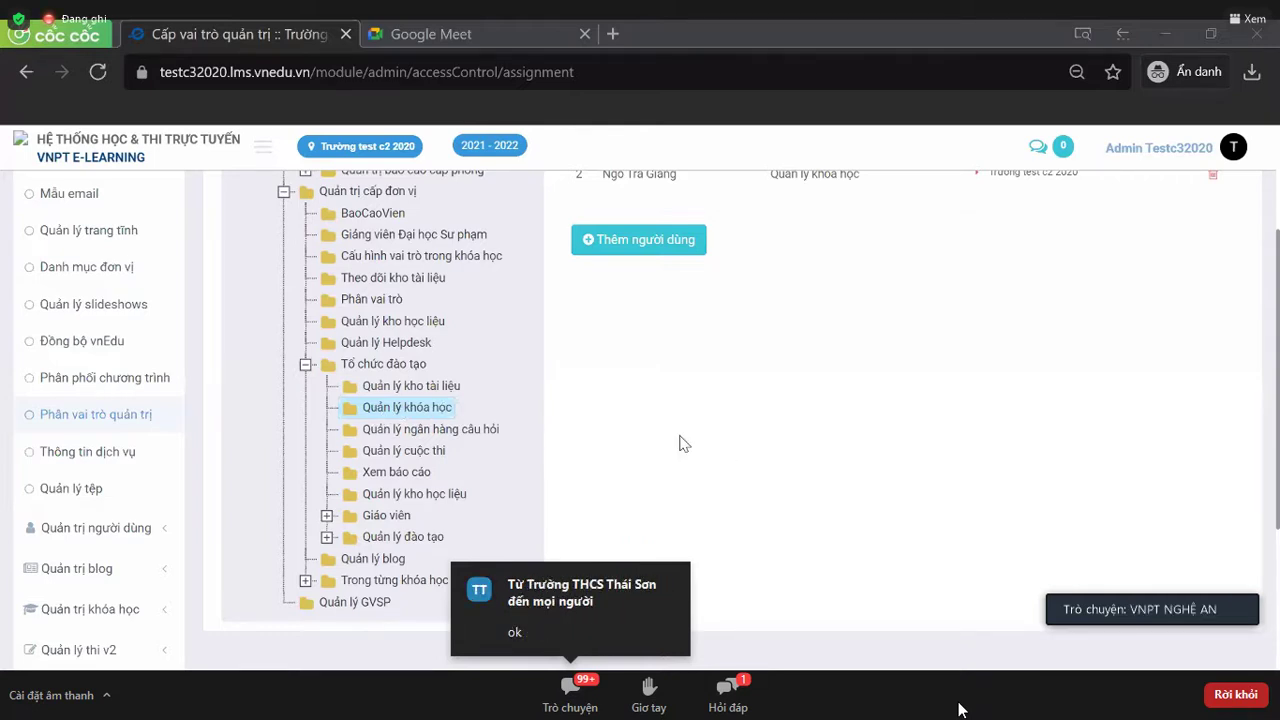
- Scroll down the role tree on the way to the course category page
scroll(165, 380, down, 5)
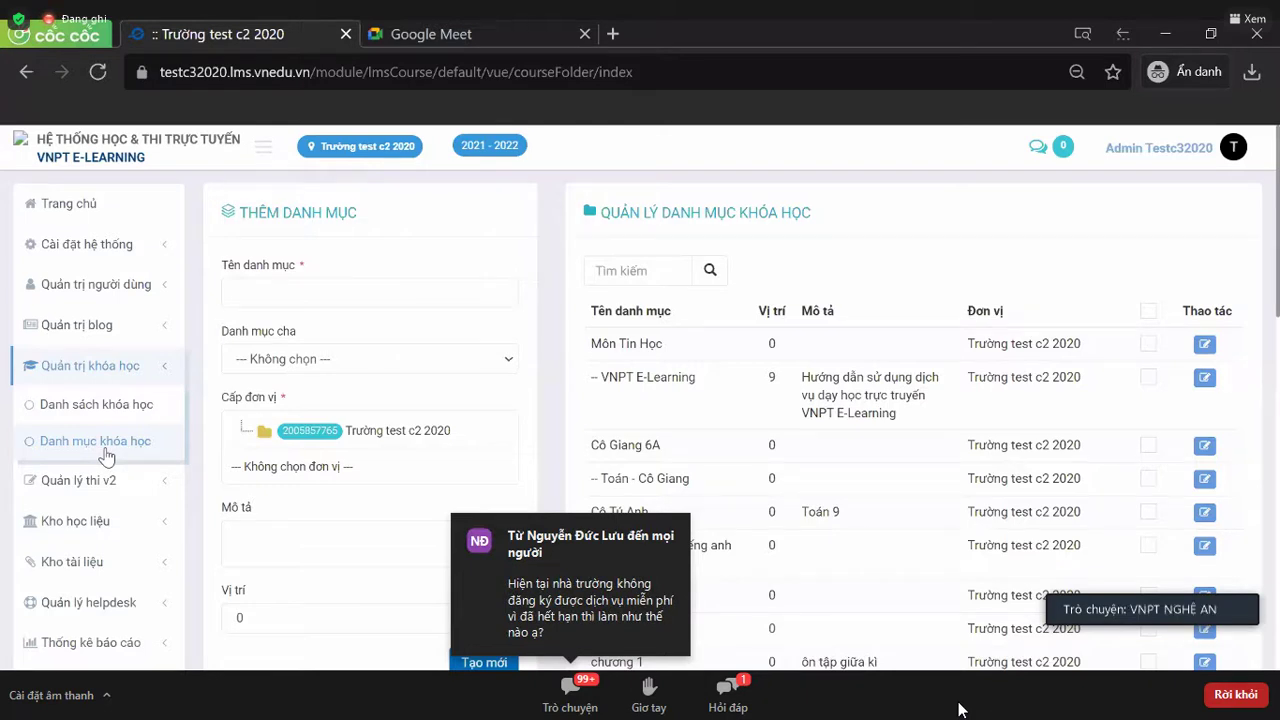
- Fill the category form: name Khối 6, unit Trường test c2 2020, description Khối 6
click(311, 293)
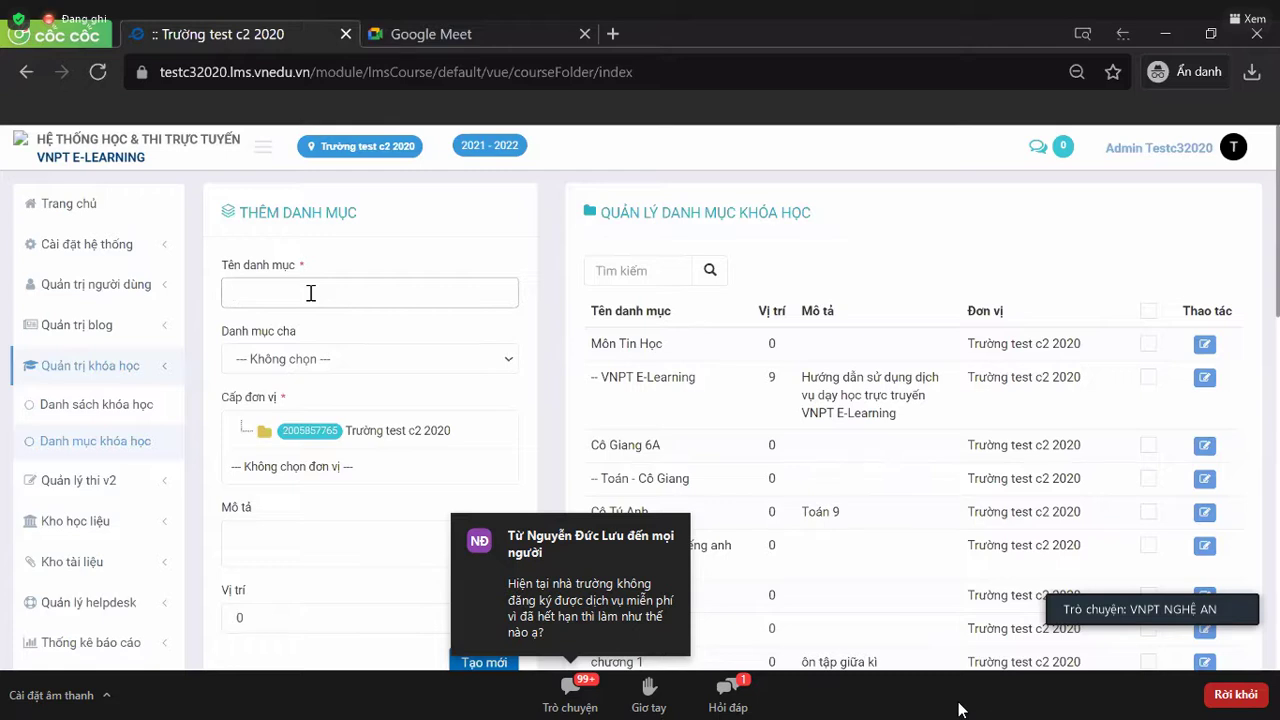
text(Khối 6)
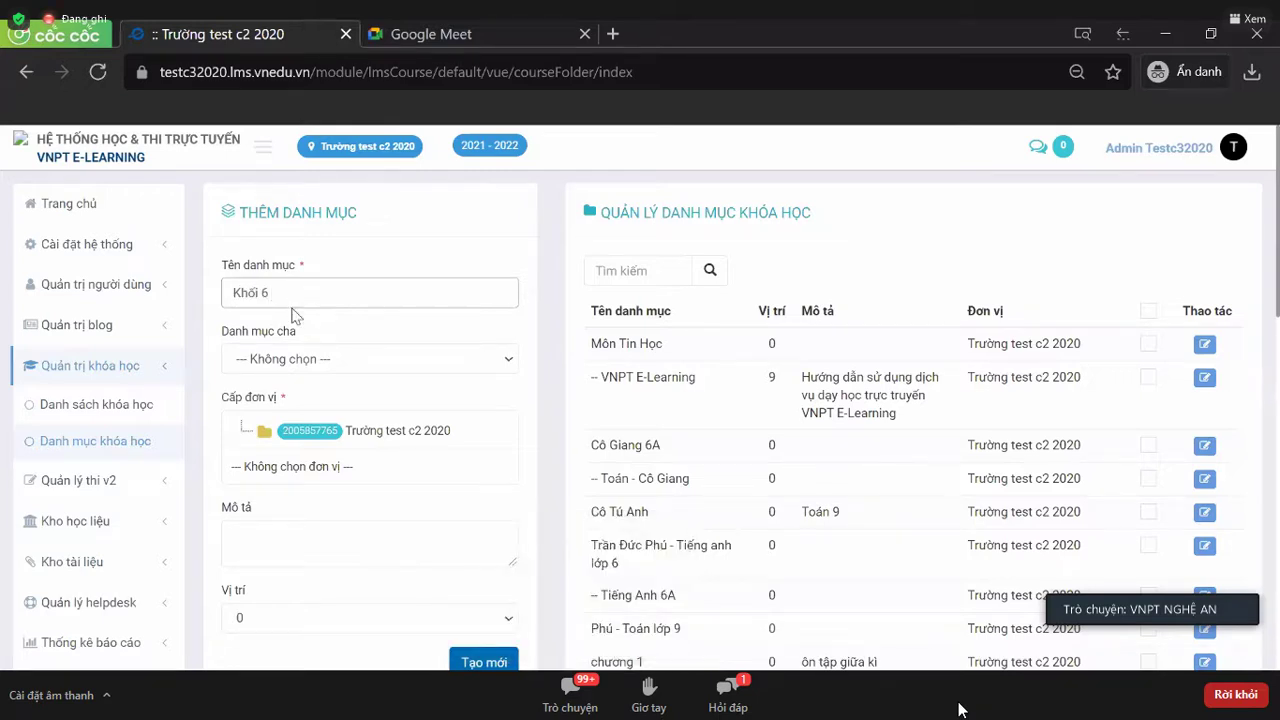
click(464, 469)
click(345, 461)
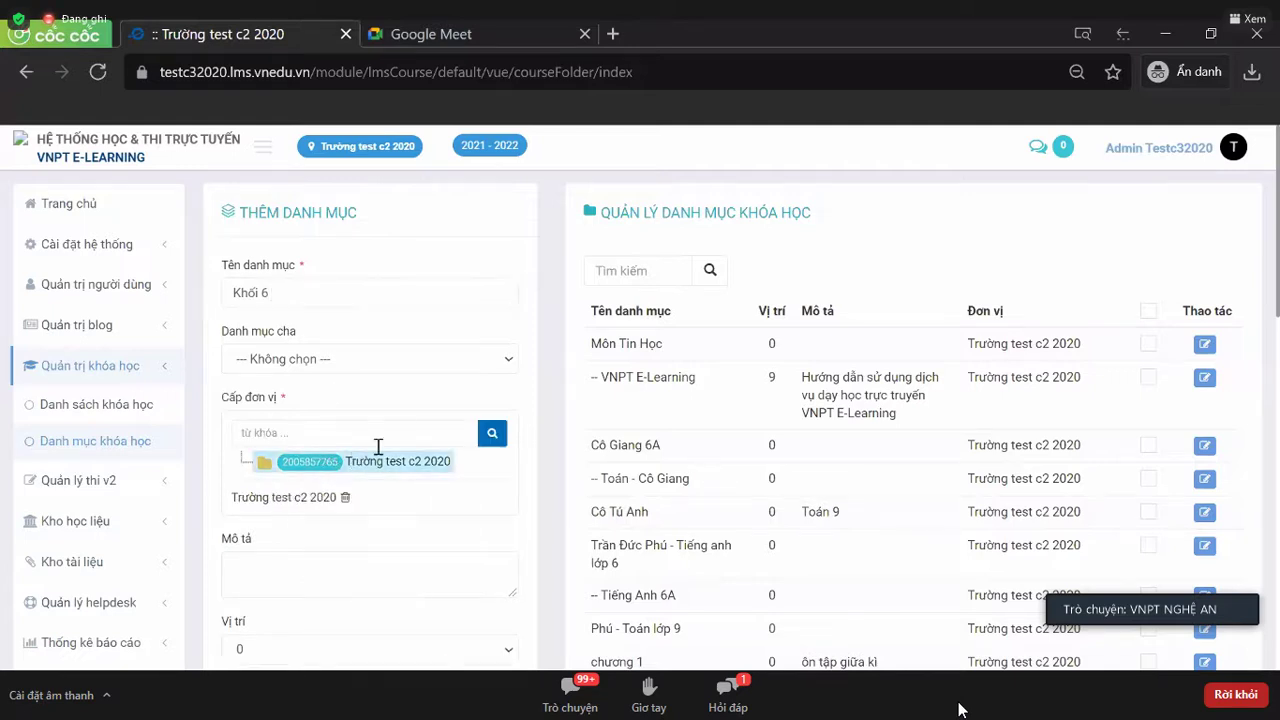
scroll(367, 434, down, 1)
click(367, 434)
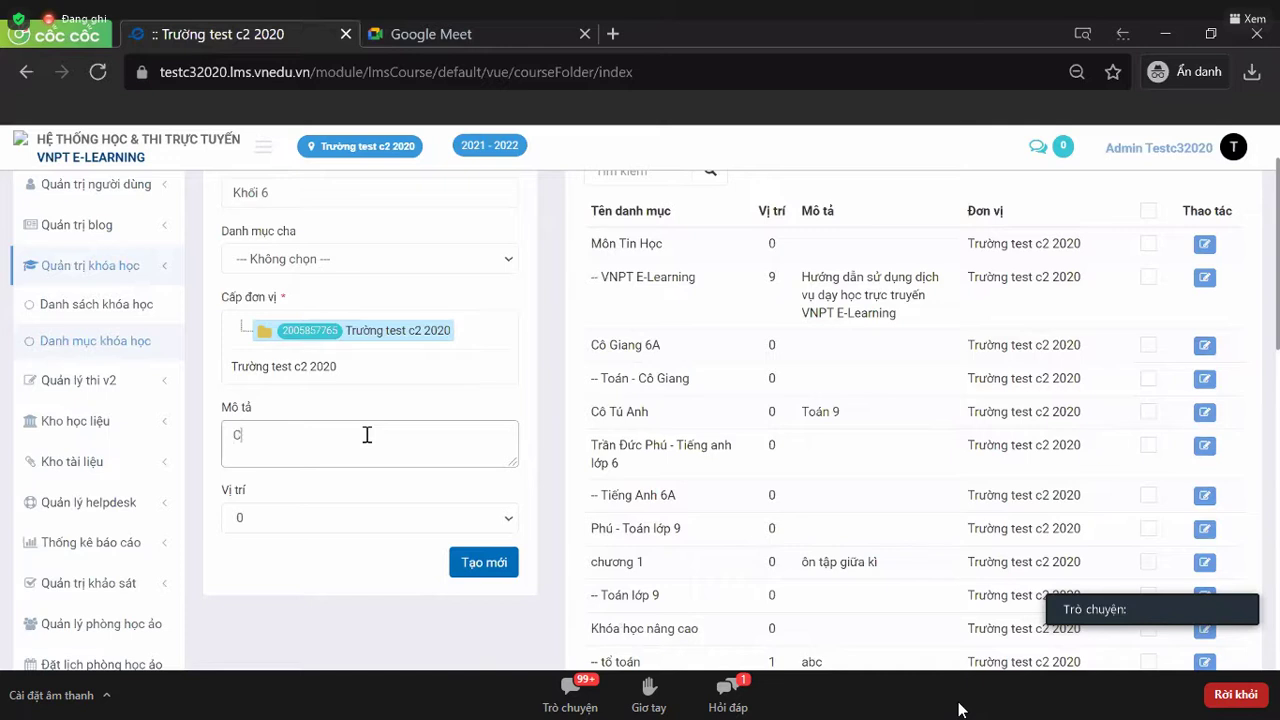
text(Khối 6)
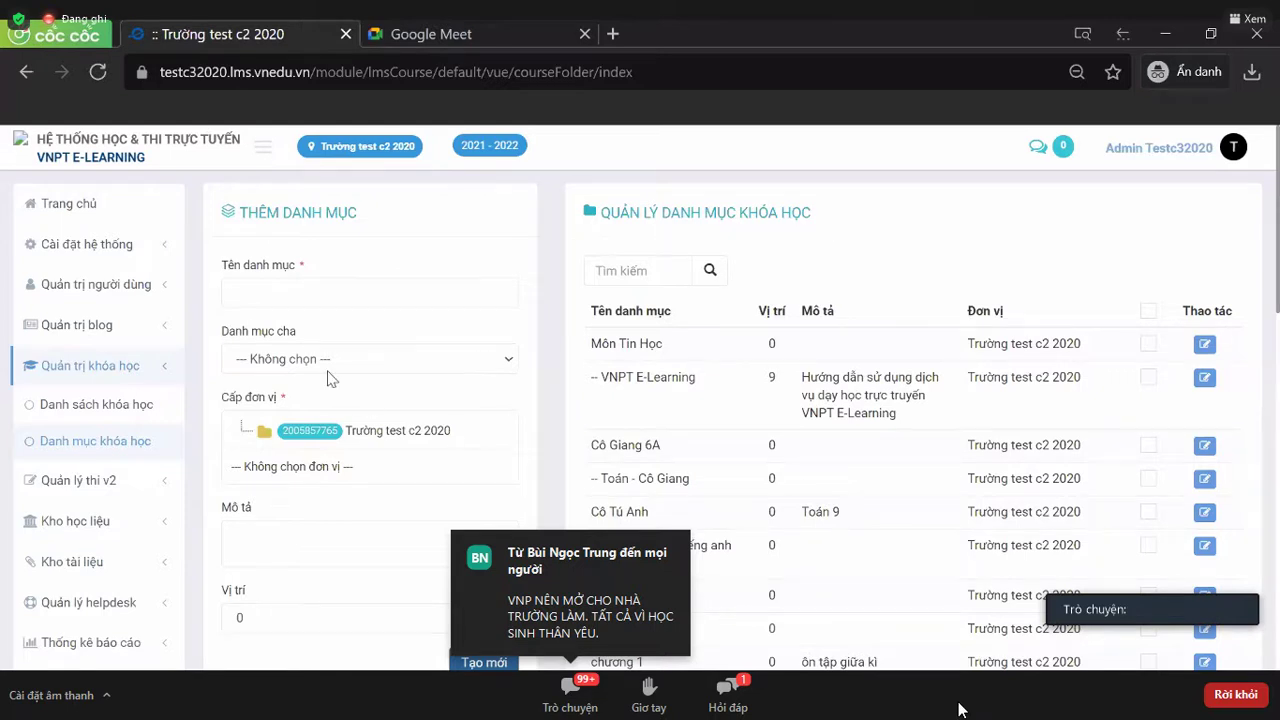
- From Danh sách khóa học, add a new course with Khối 6 as Danh mục chung
click(74, 405)
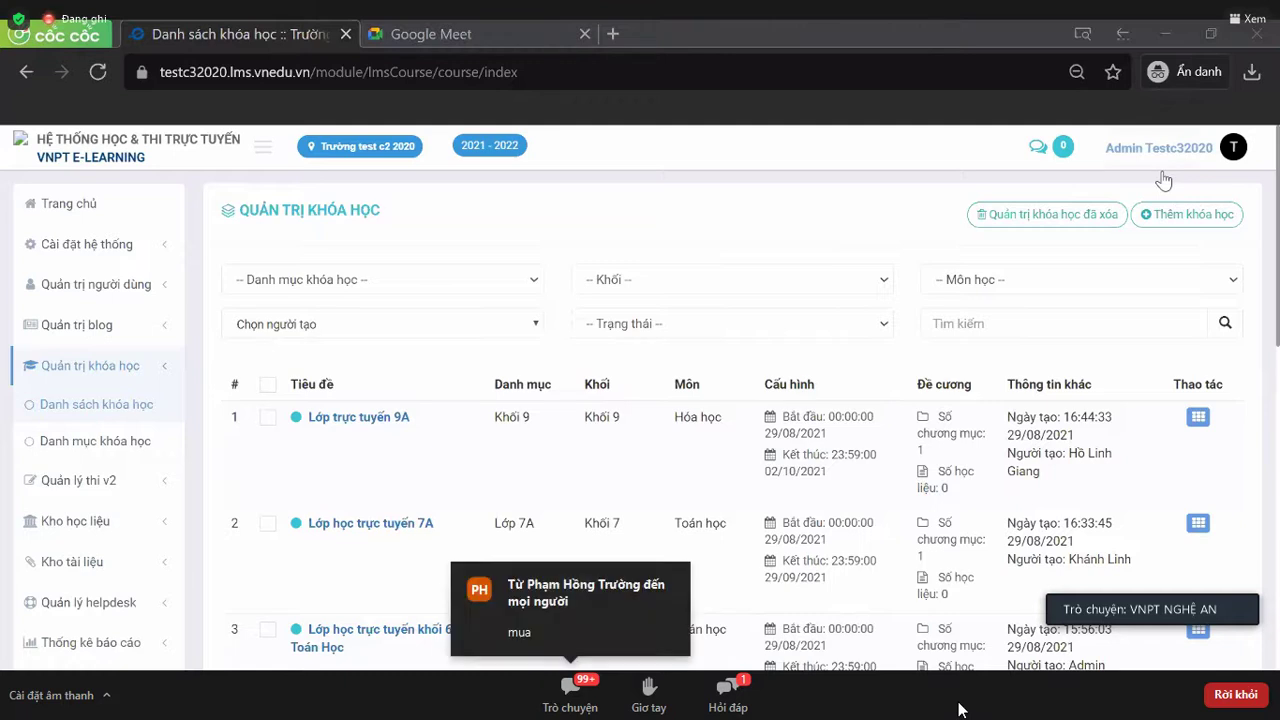
click(1205, 226)
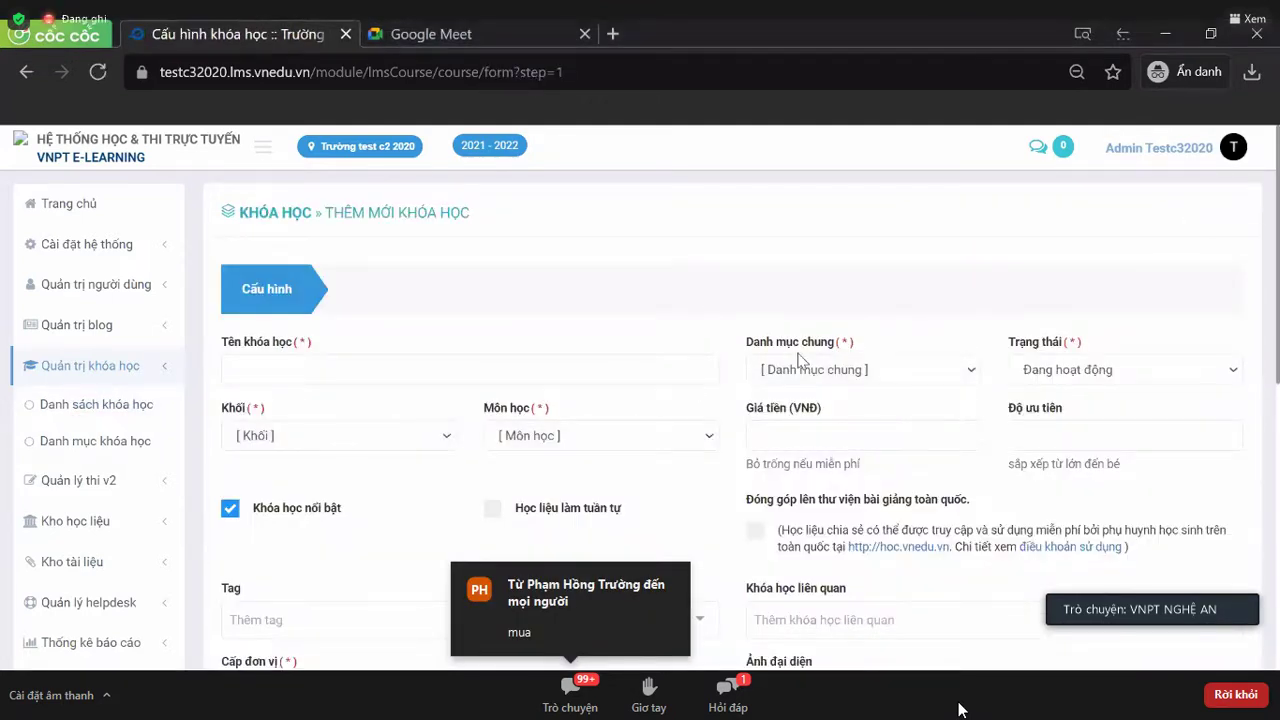
click(816, 369)
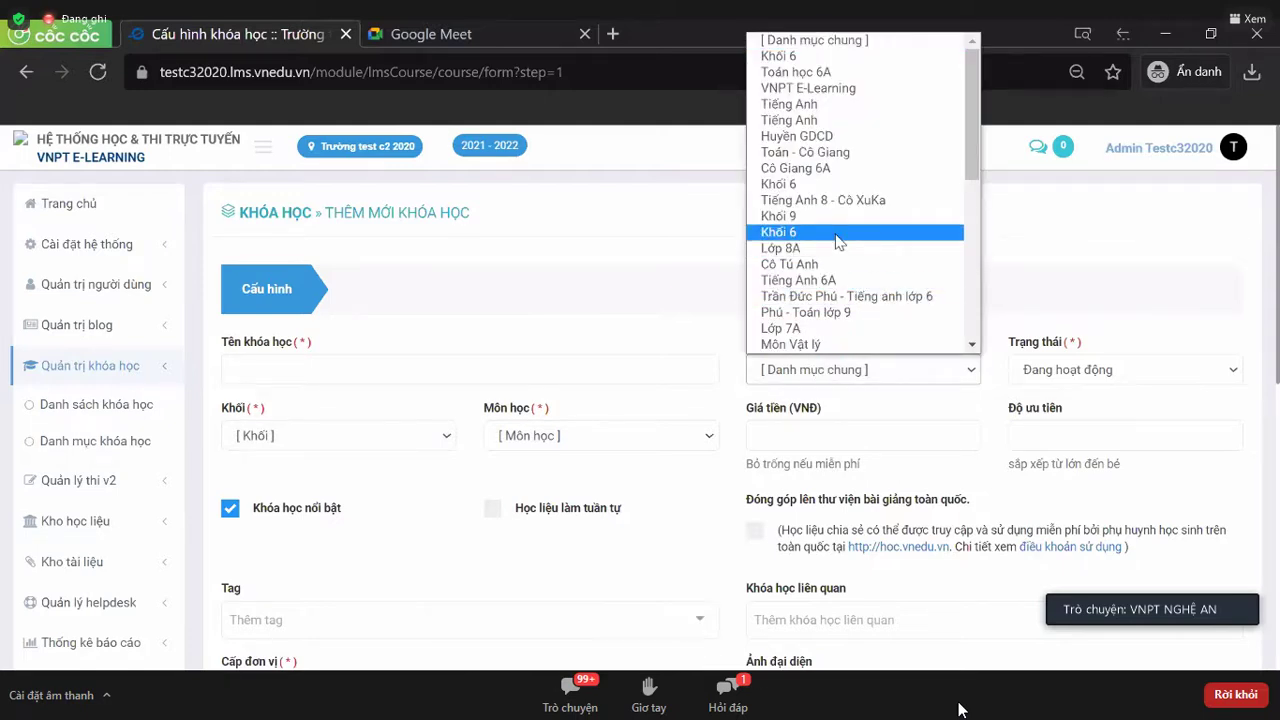
click(838, 240)
click(377, 383)
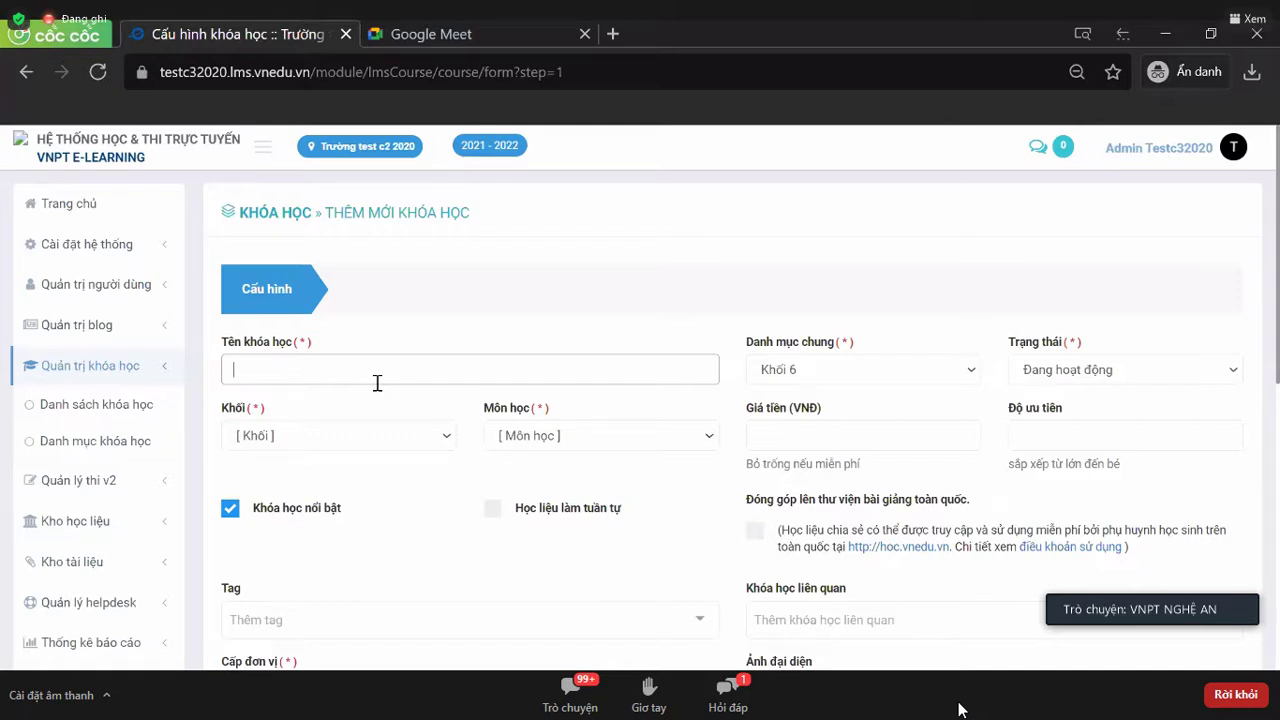
- Name the course 'Lớp học trực tuyến 6A' with grade Khối 6 and subject Toán học
click(377, 383)
text(Lớp học trực tu)
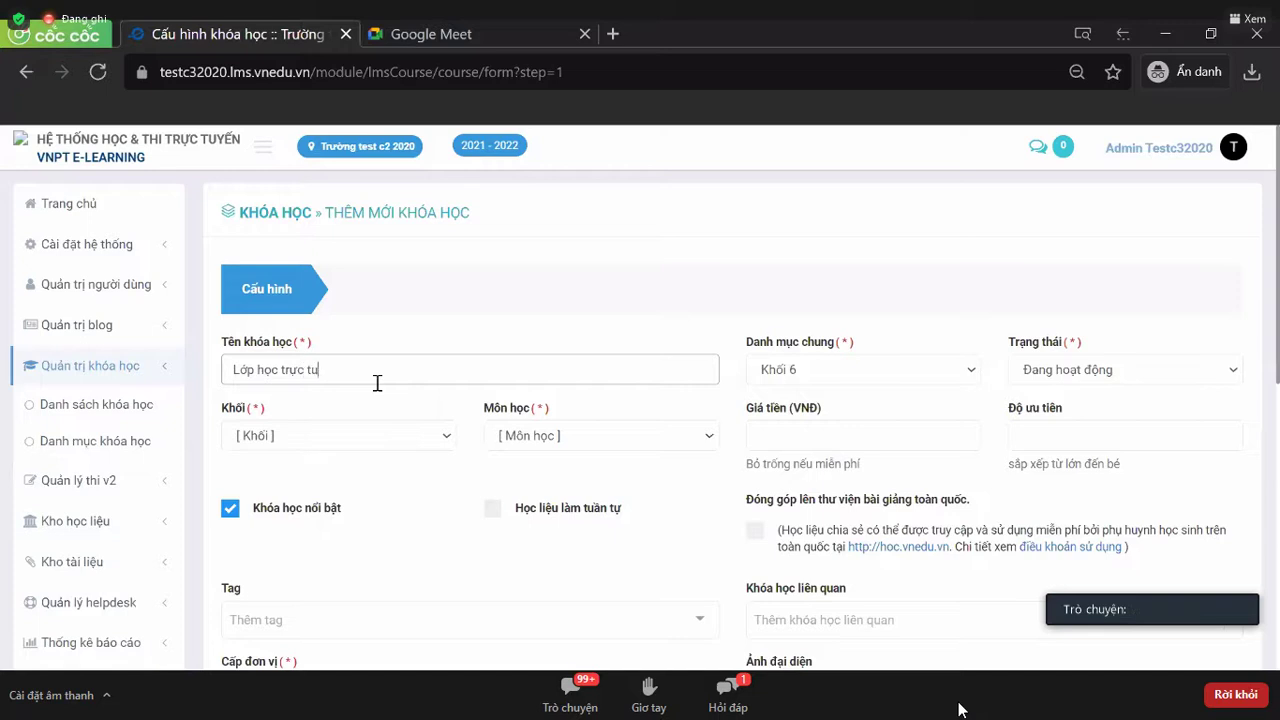
text(yến ^A)
key(BackSpace)
key(BackSpace)
text(6A)
click(350, 432)
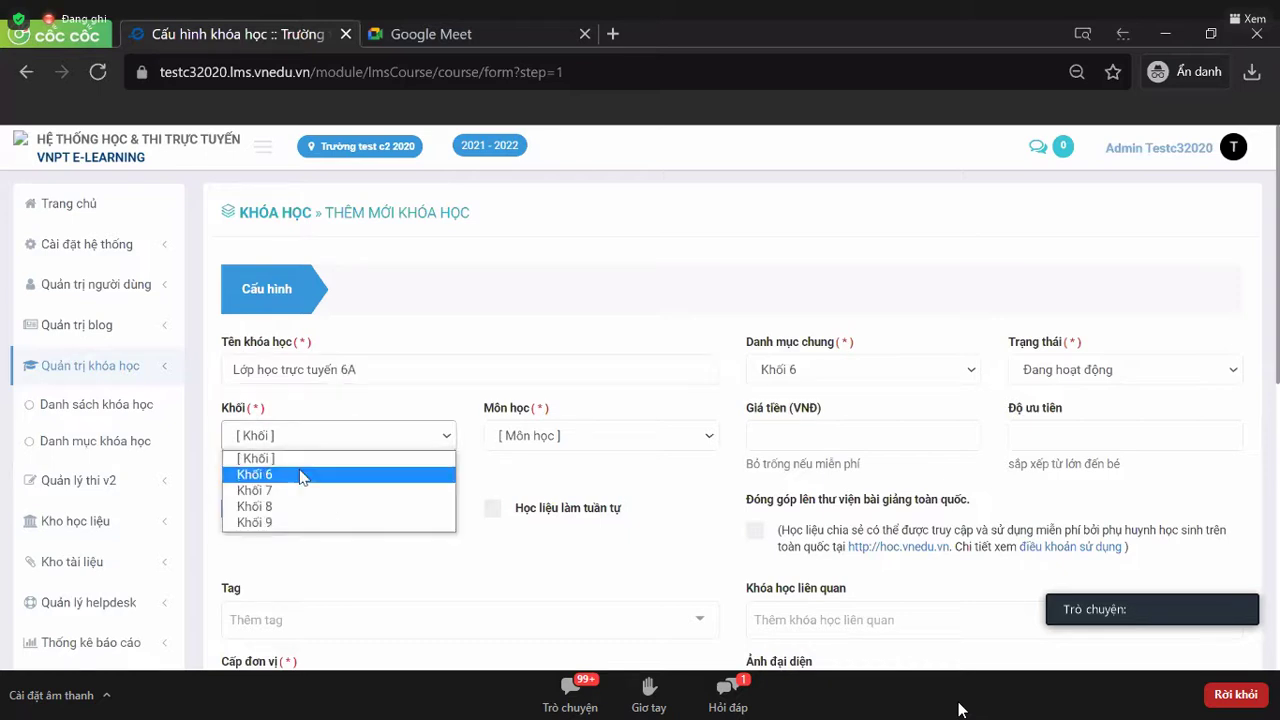
click(306, 474)
click(576, 448)
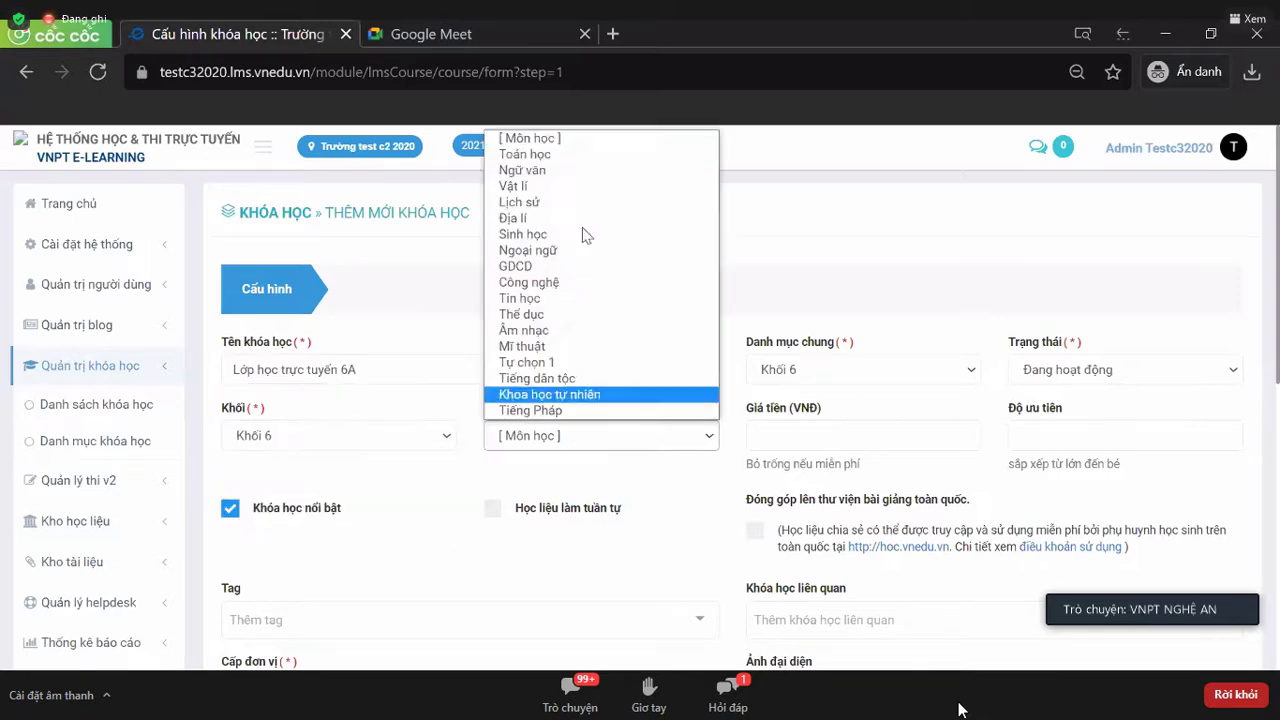
click(617, 156)
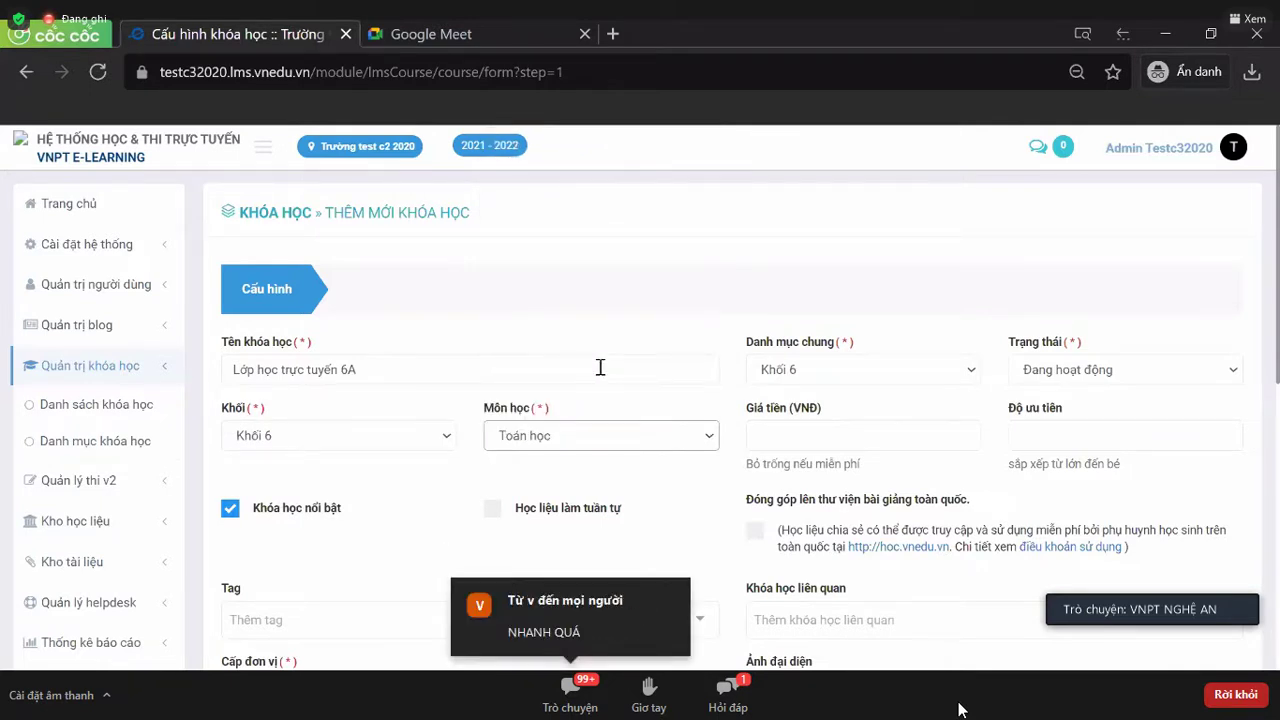
- Set the course unit to Trường test c2 2020 and description 'Lớp học trực tuyen 6A'
scroll(600, 367, down, 4)
click(358, 301)
click(392, 324)
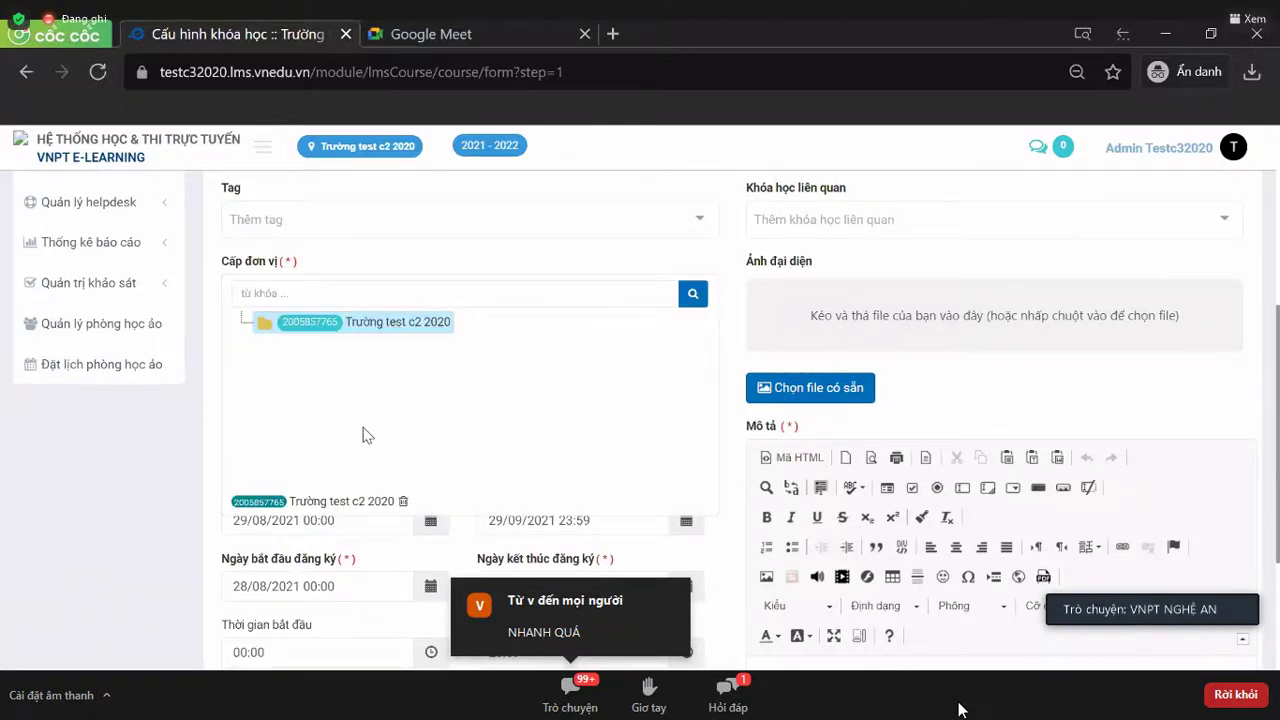
scroll(363, 435, down, 2)
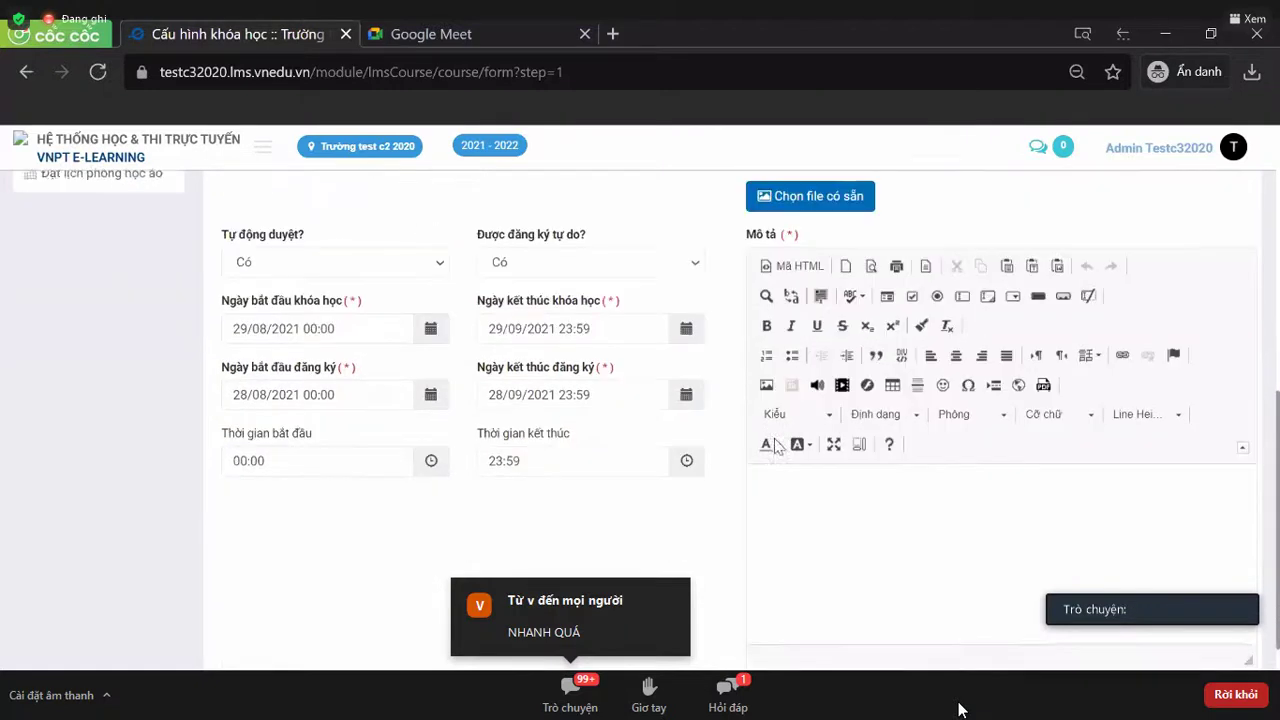
click(777, 511)
text(H)
key(BackSpace)
text(Lớp học trực tuye)
text(n 6A)
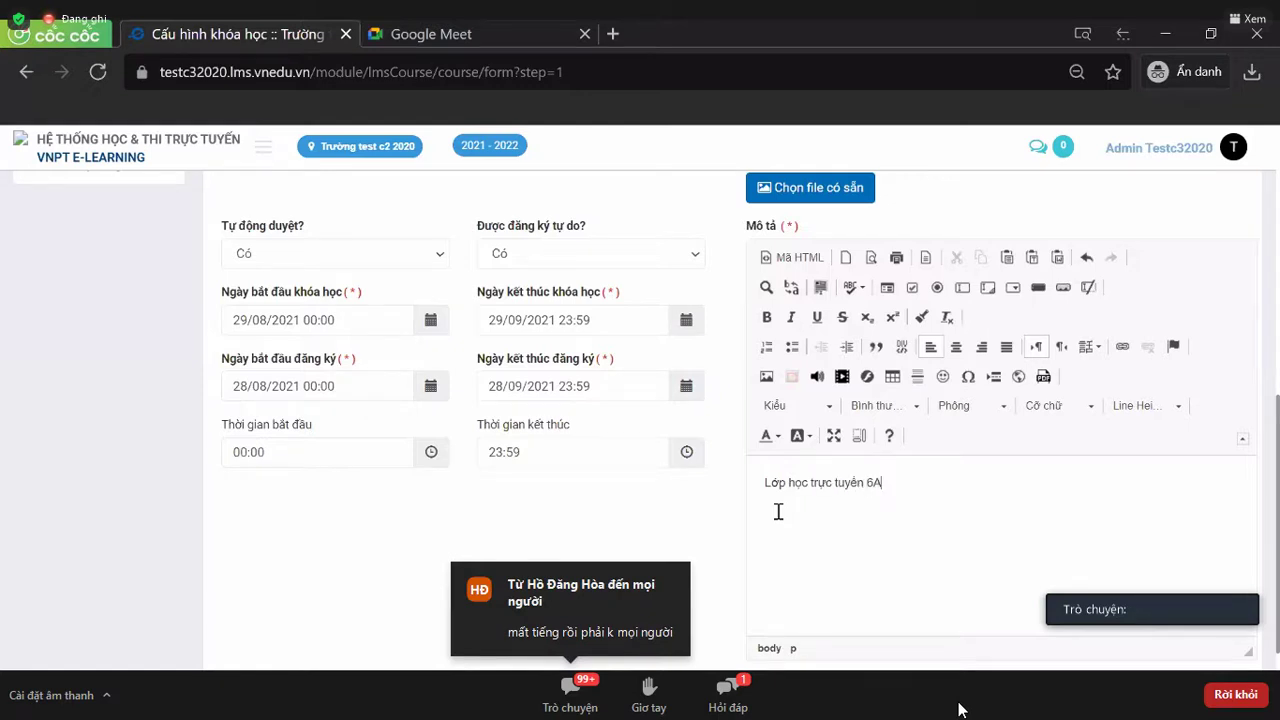
scroll(792, 502, down, 1)
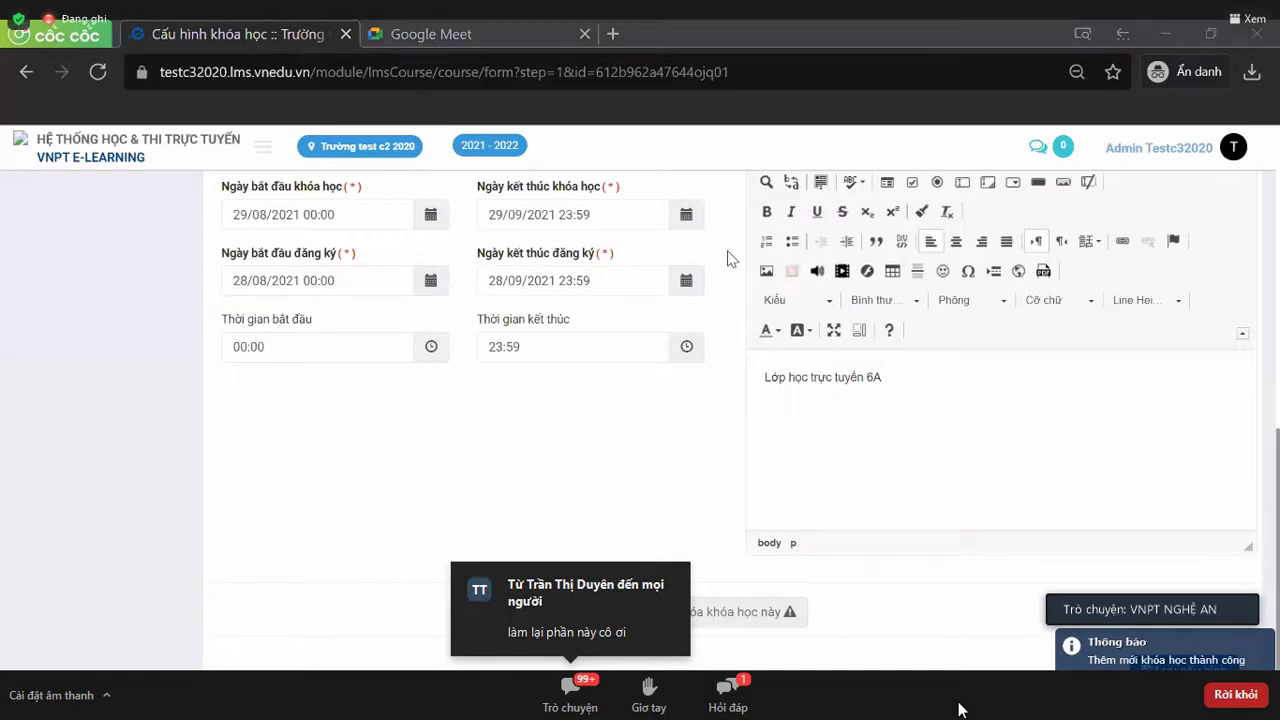
scroll(703, 428, up, 3)
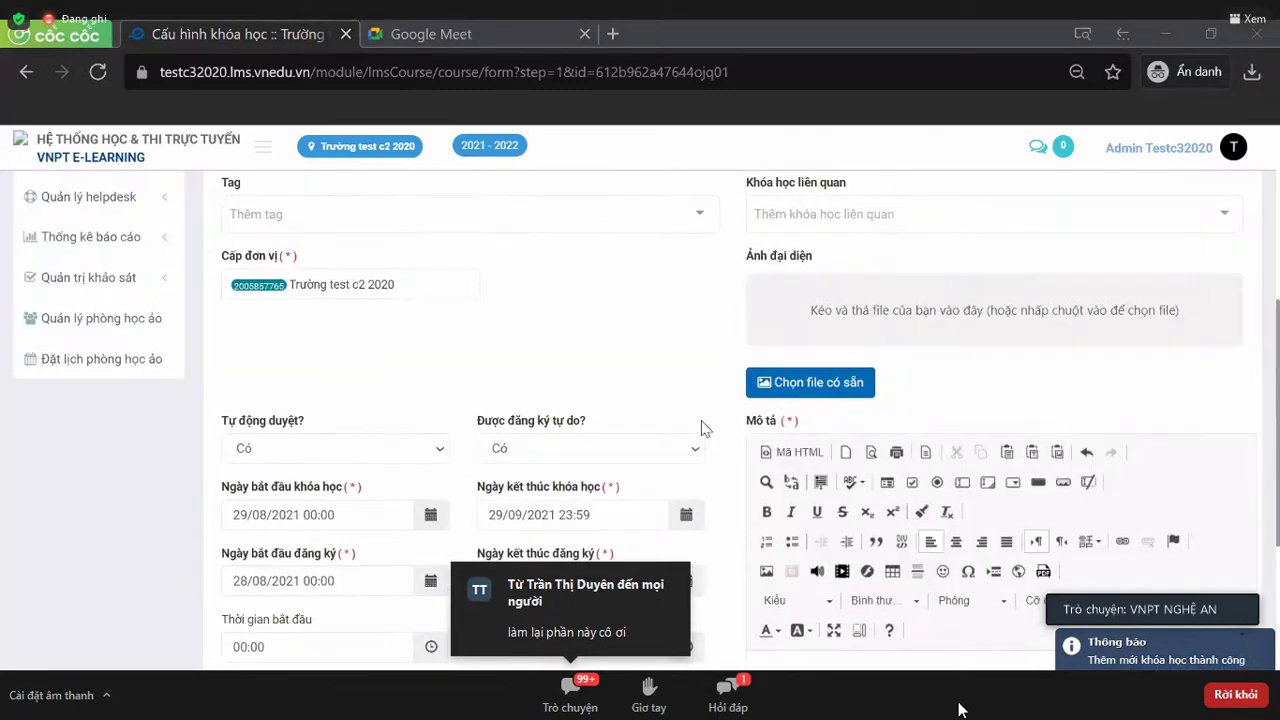
scroll(703, 428, up, 4)
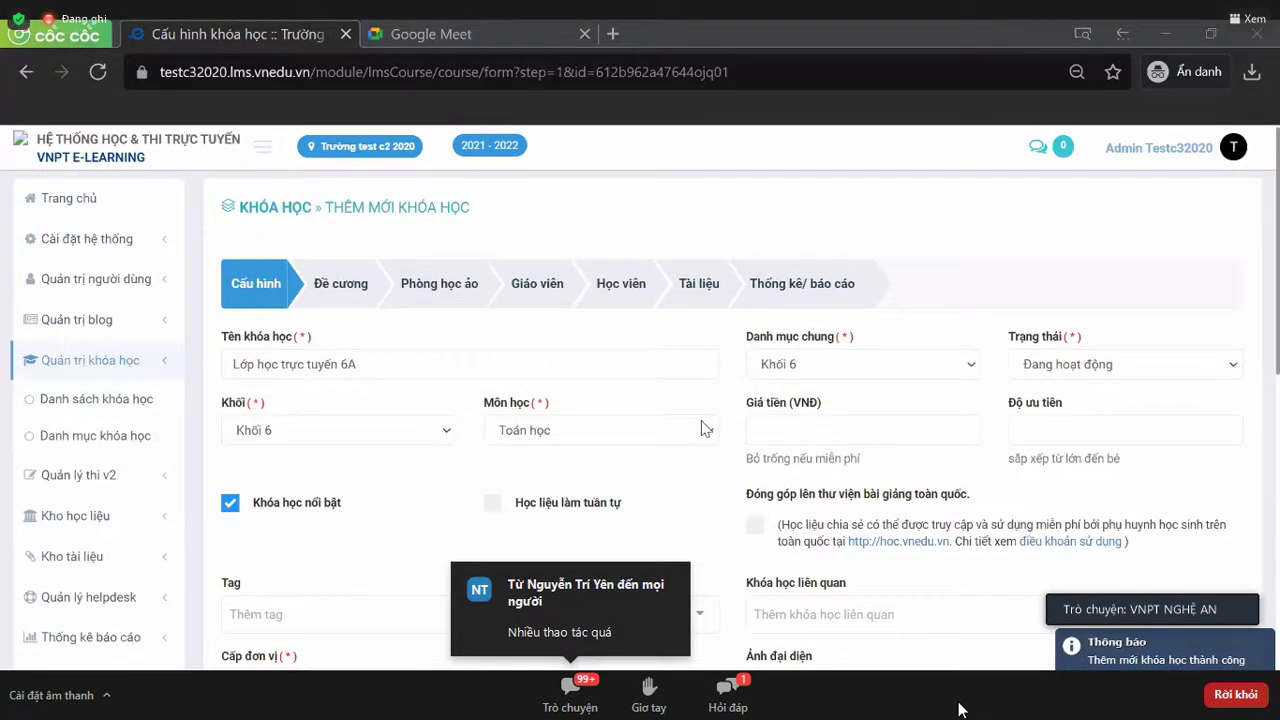
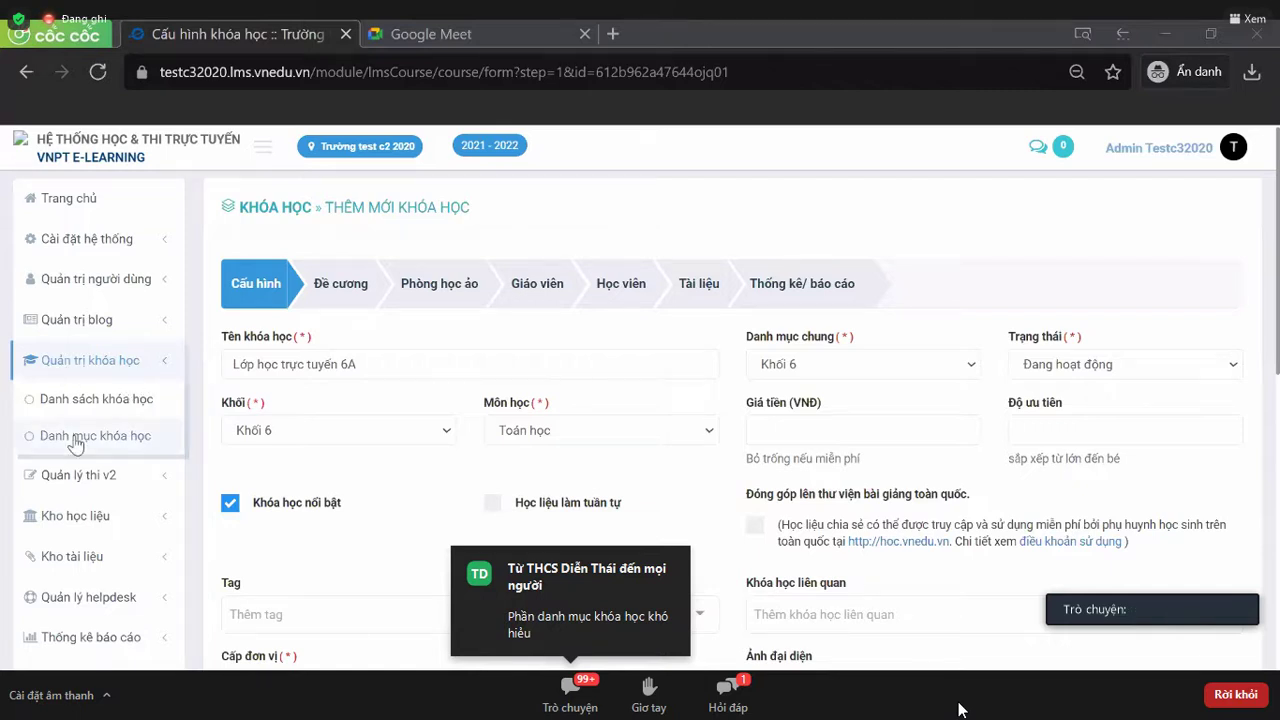
- Open the Danh mục khóa học page from the Quản trị khóa học sidebar
click(75, 438)
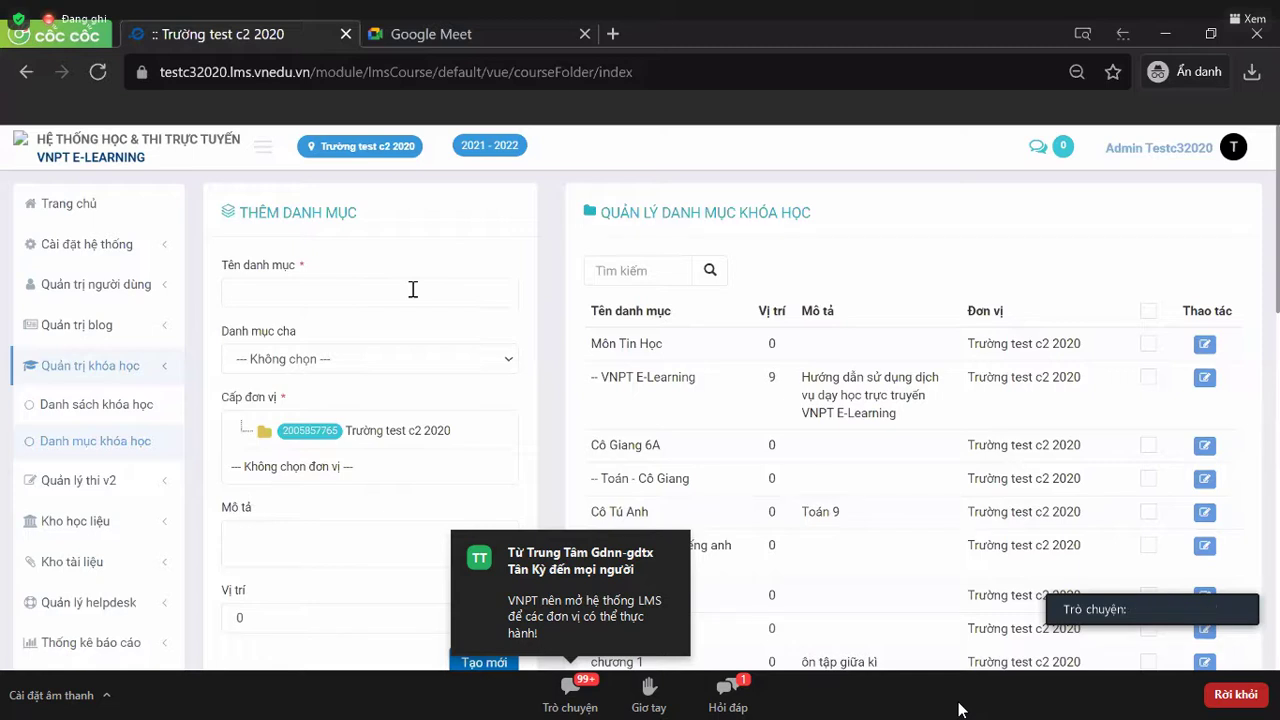
- Create the course category 'Khối 7' under the school unit Trường test c2 2020
click(413, 289)
text(Kho)
key(BackSpace)
key(BackSpace)
text(hối)
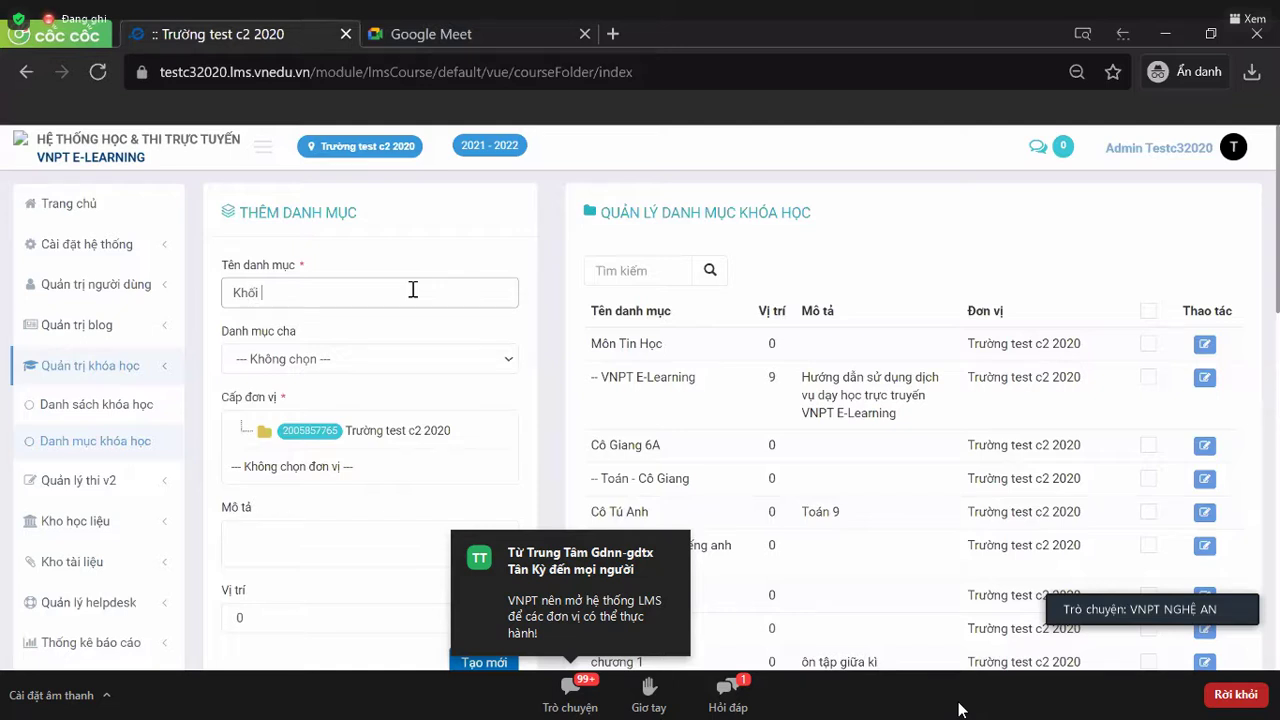
text( 7)
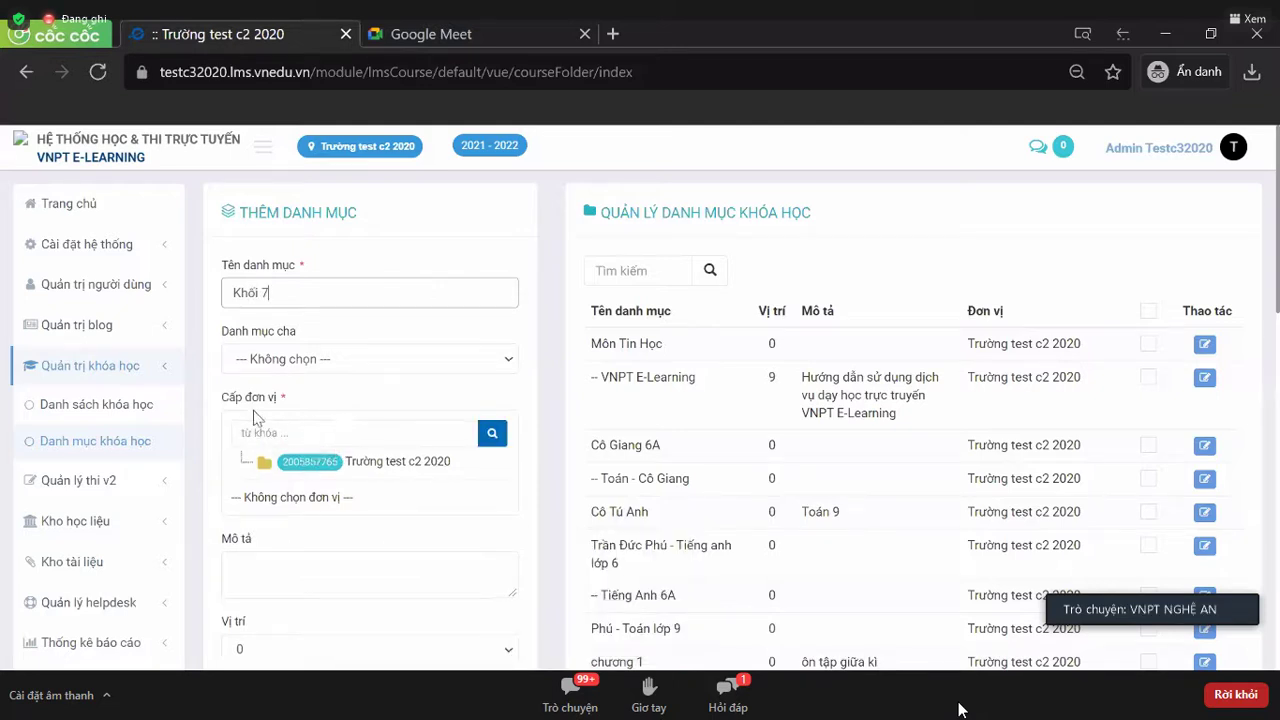
click(323, 470)
scroll(440, 440, down, 3)
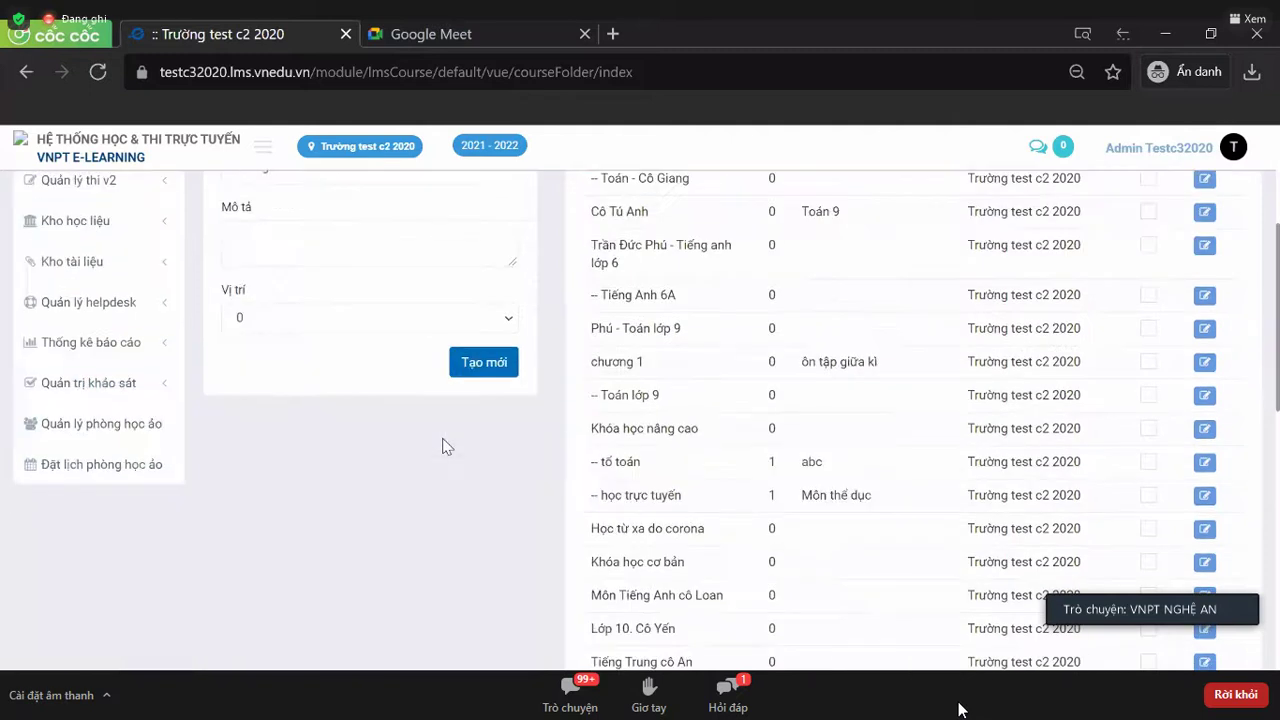
click(484, 363)
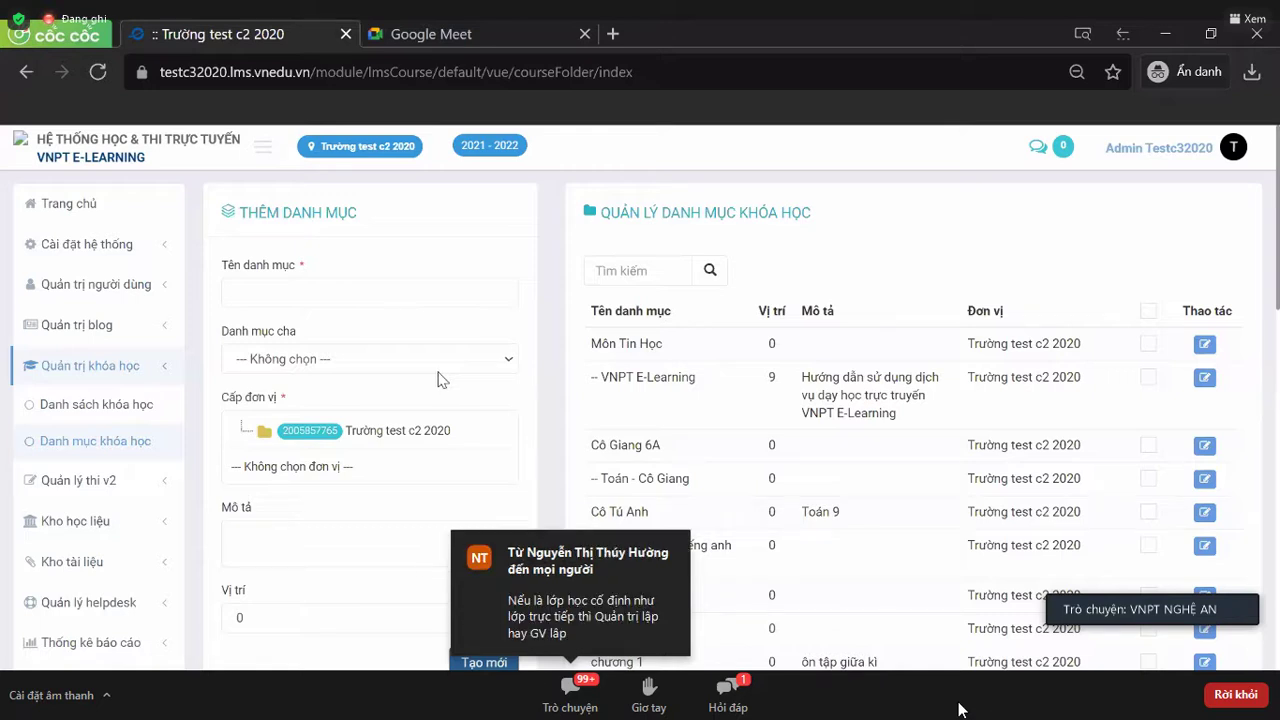
- From Danh sách khóa học, add a new course and start in the Tên khóa học field
click(105, 413)
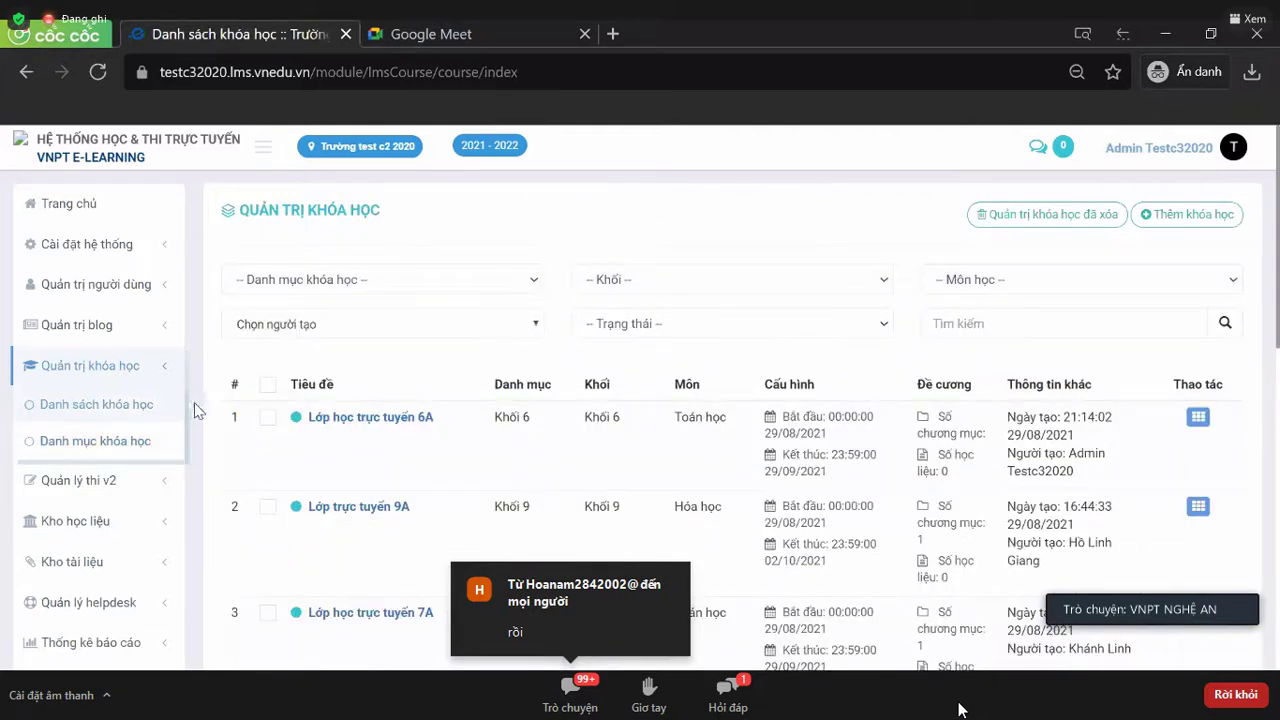
click(1185, 212)
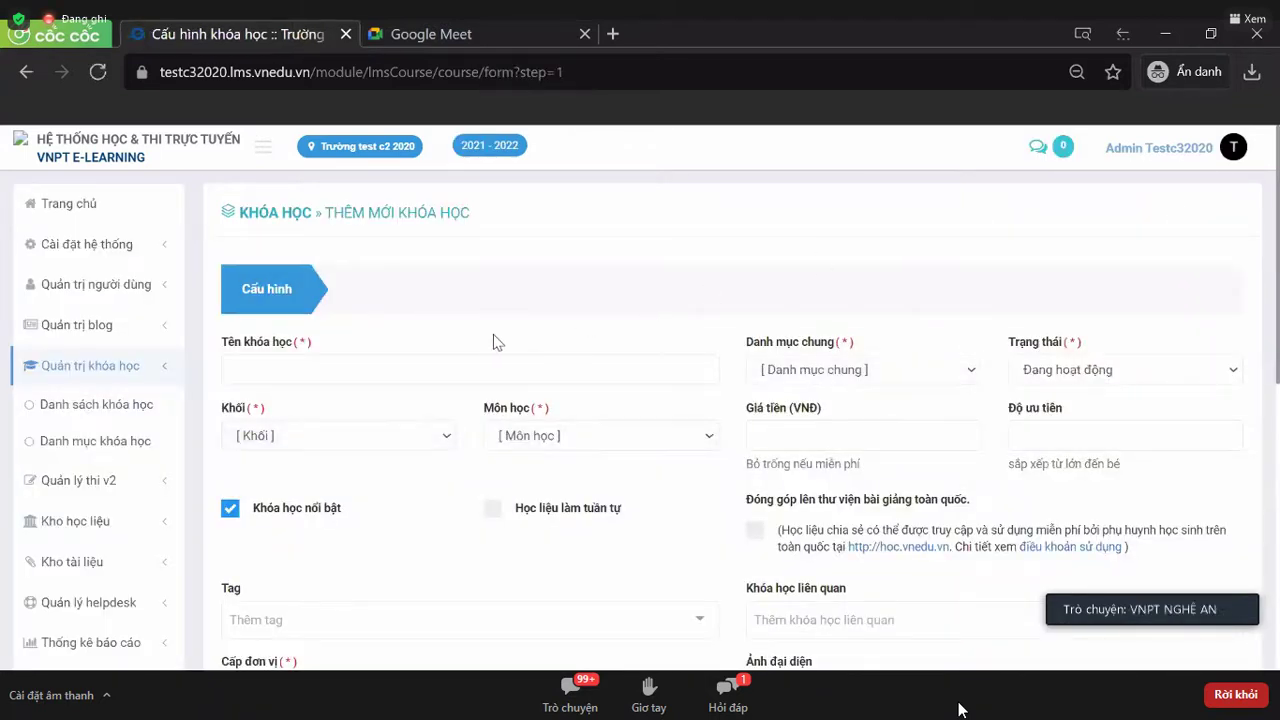
scroll(493, 334, down, 1)
click(385, 283)
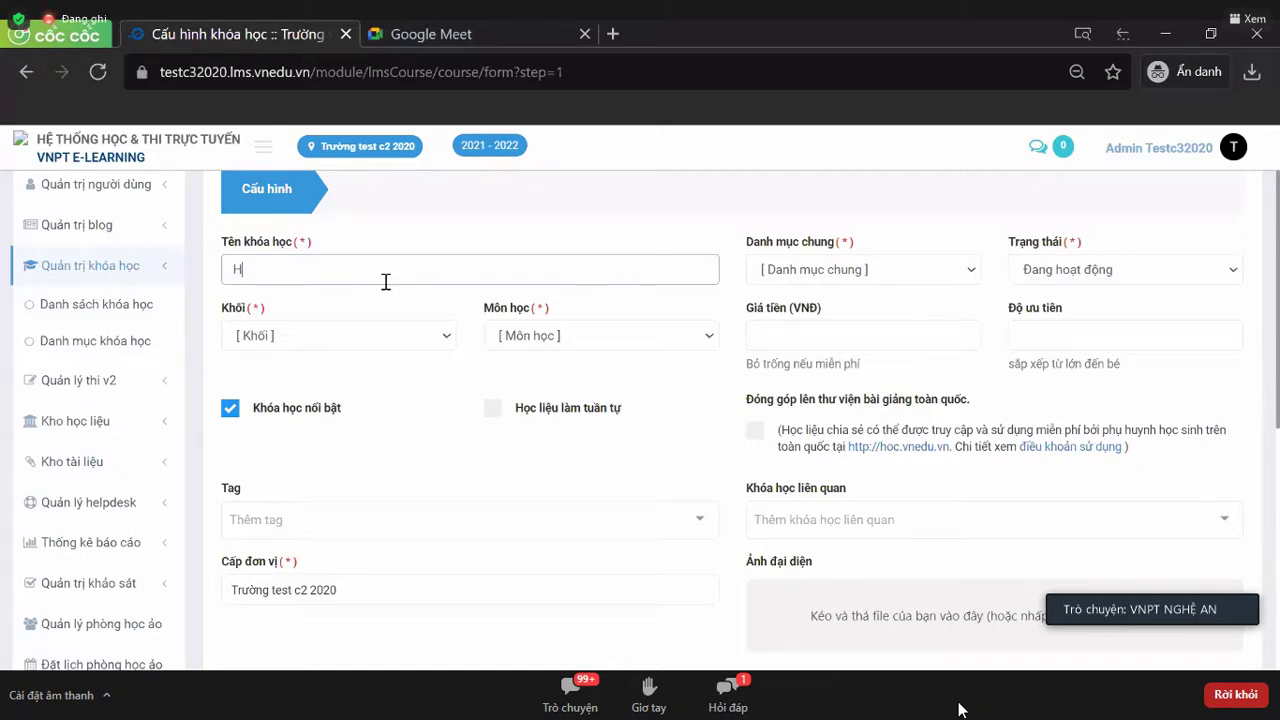
- Name the course 'Lớp học trực tuyến 7A' with grade Khối 7 and subject Ngữ văn
key(BackSpace)
text(Lop)
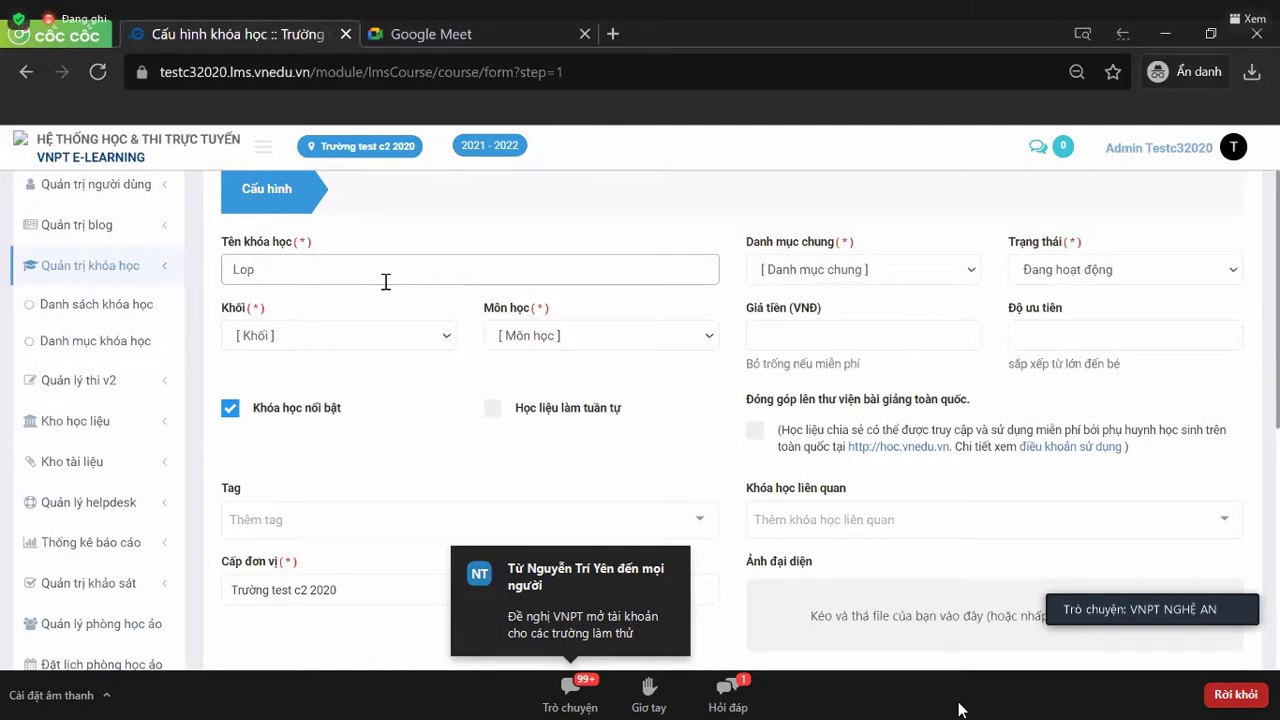
text( học truực tuyến )
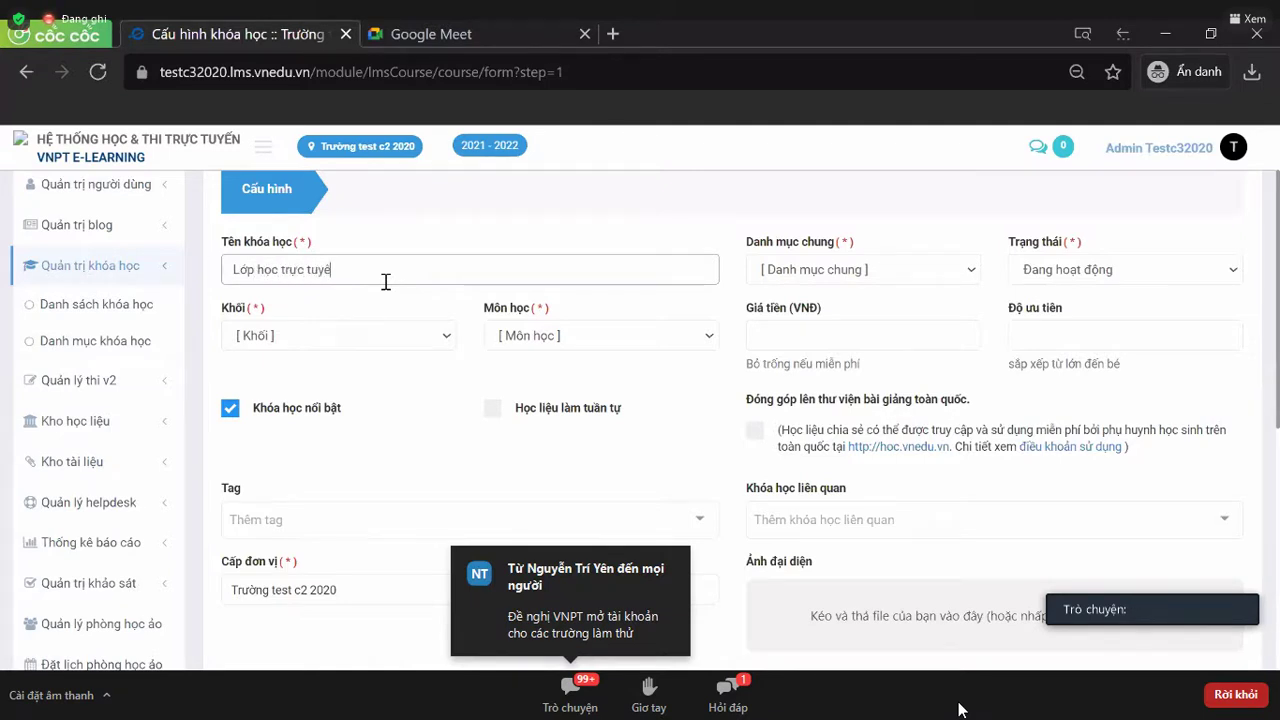
text(7A)
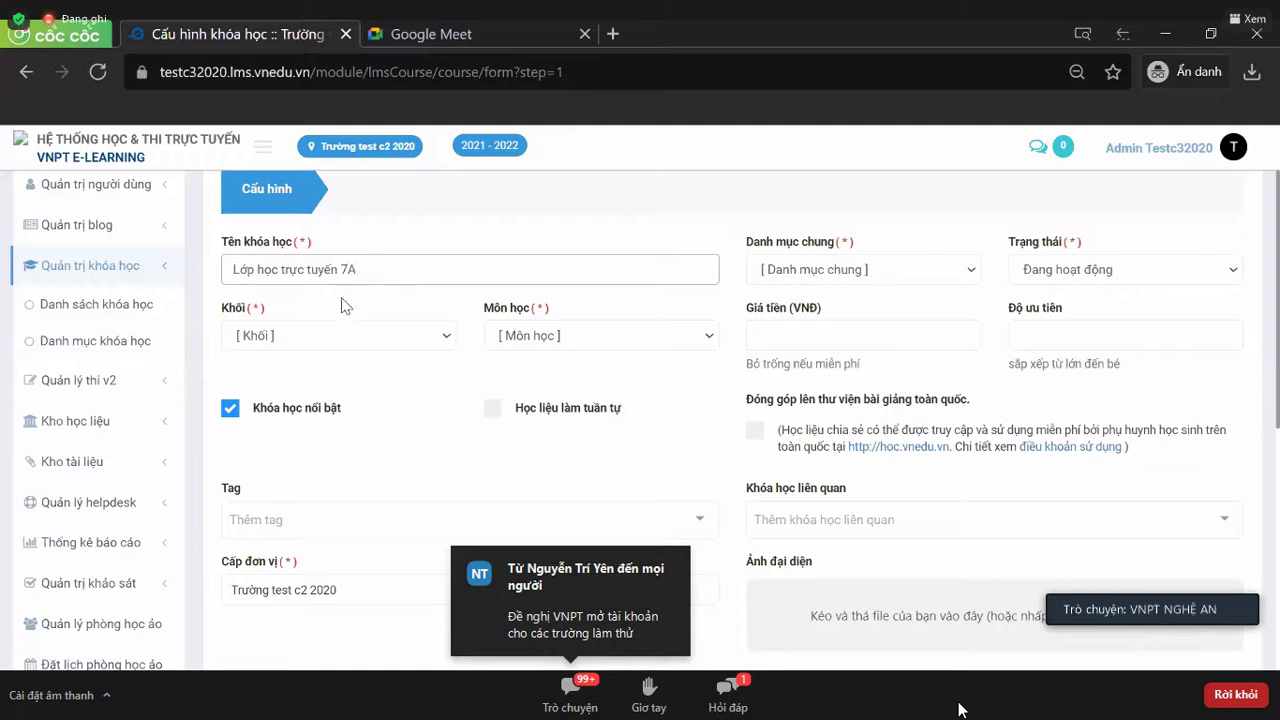
click(307, 335)
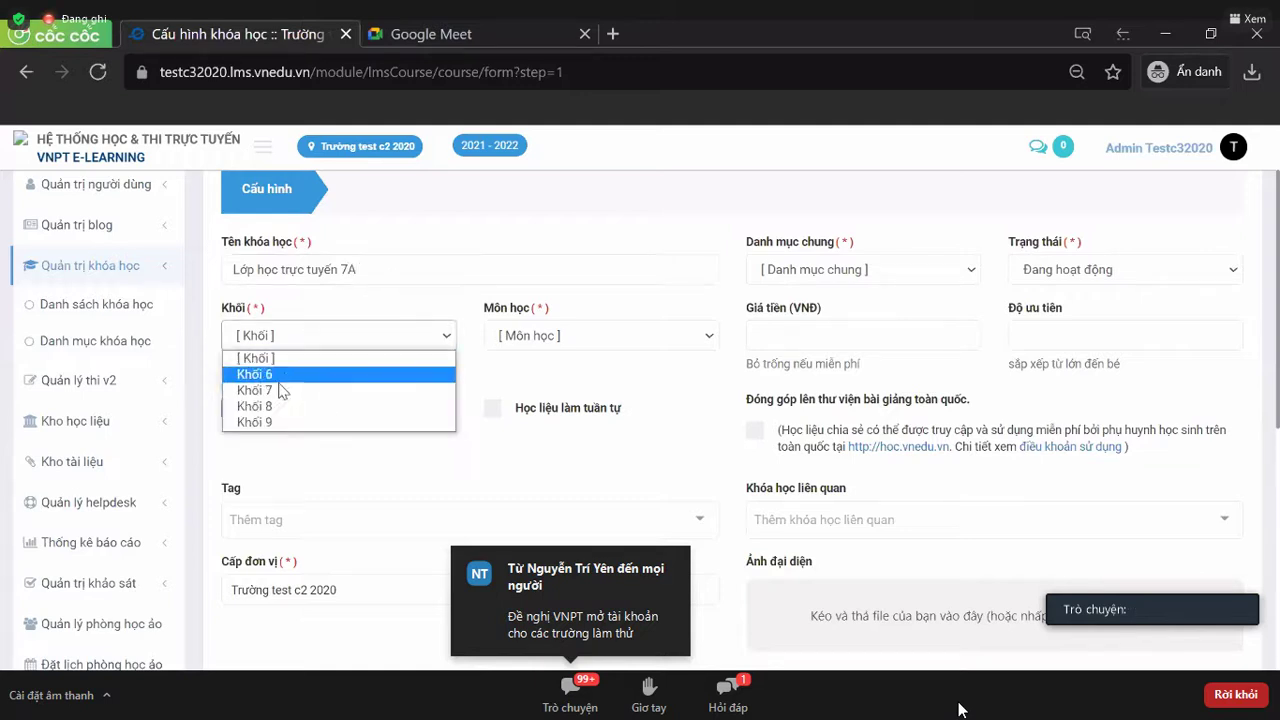
click(290, 391)
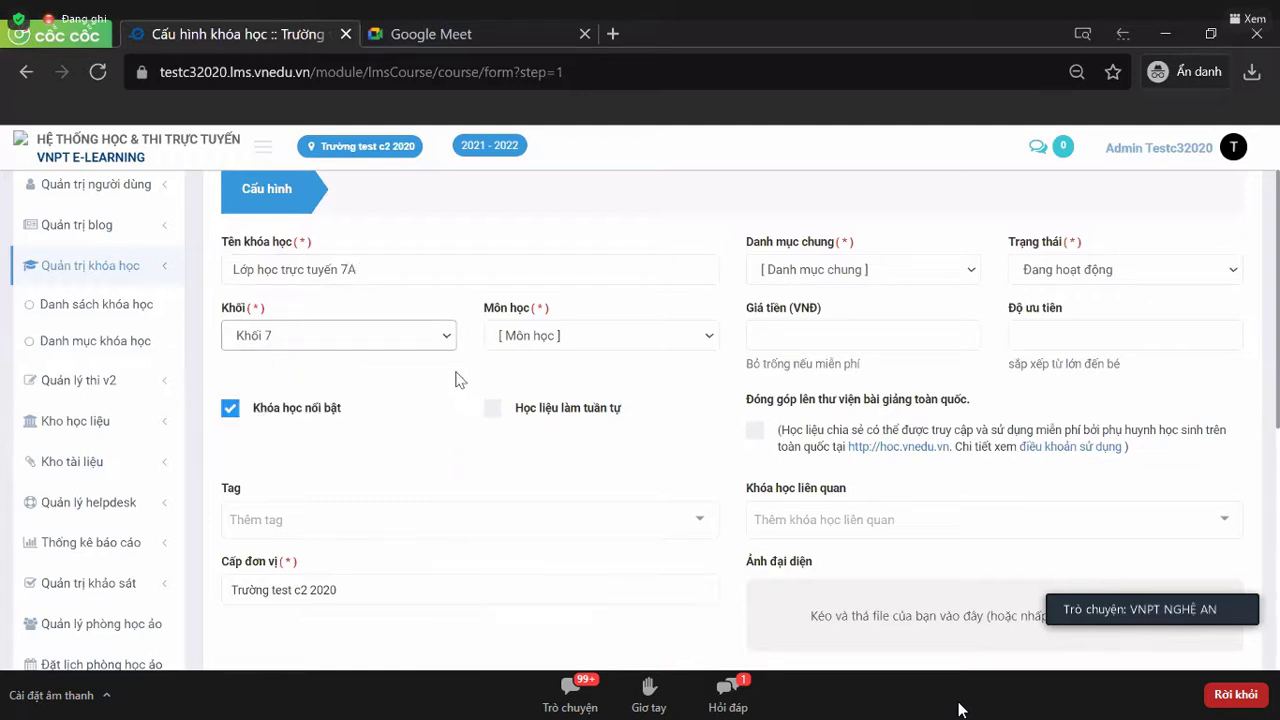
click(545, 343)
click(540, 391)
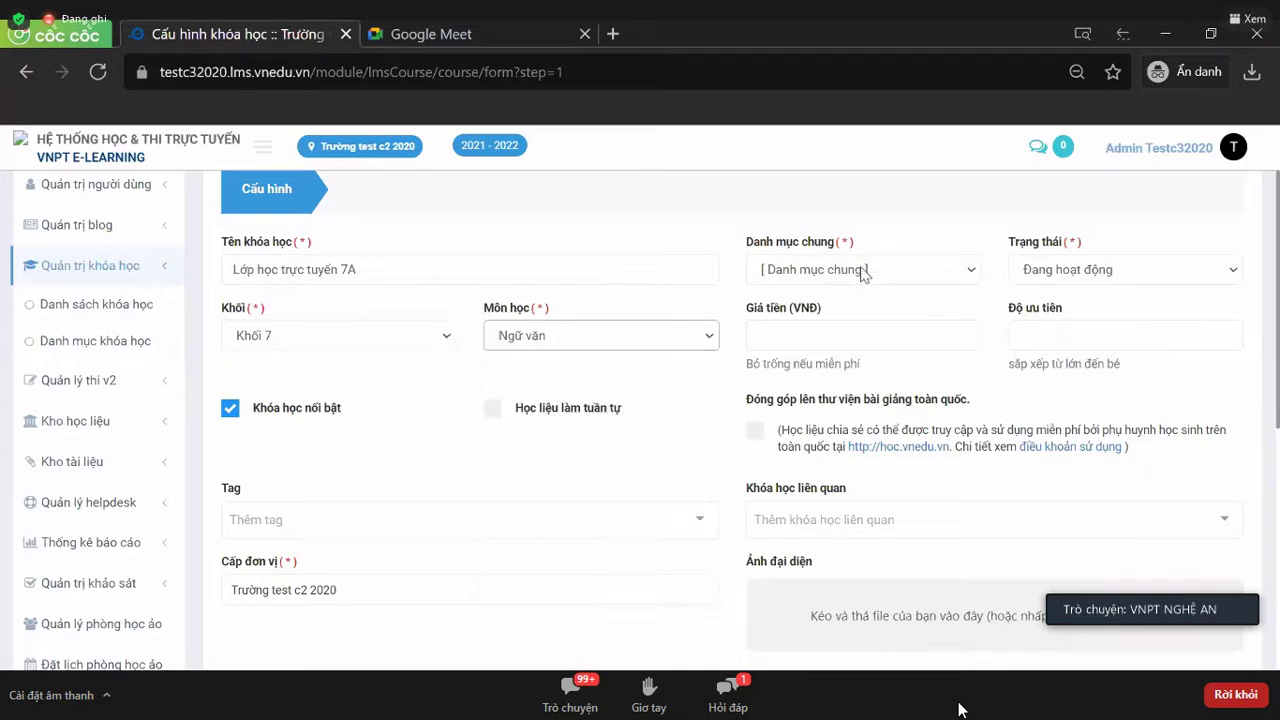
- Set the shared category to Khối 7 and copy the course name
click(864, 272)
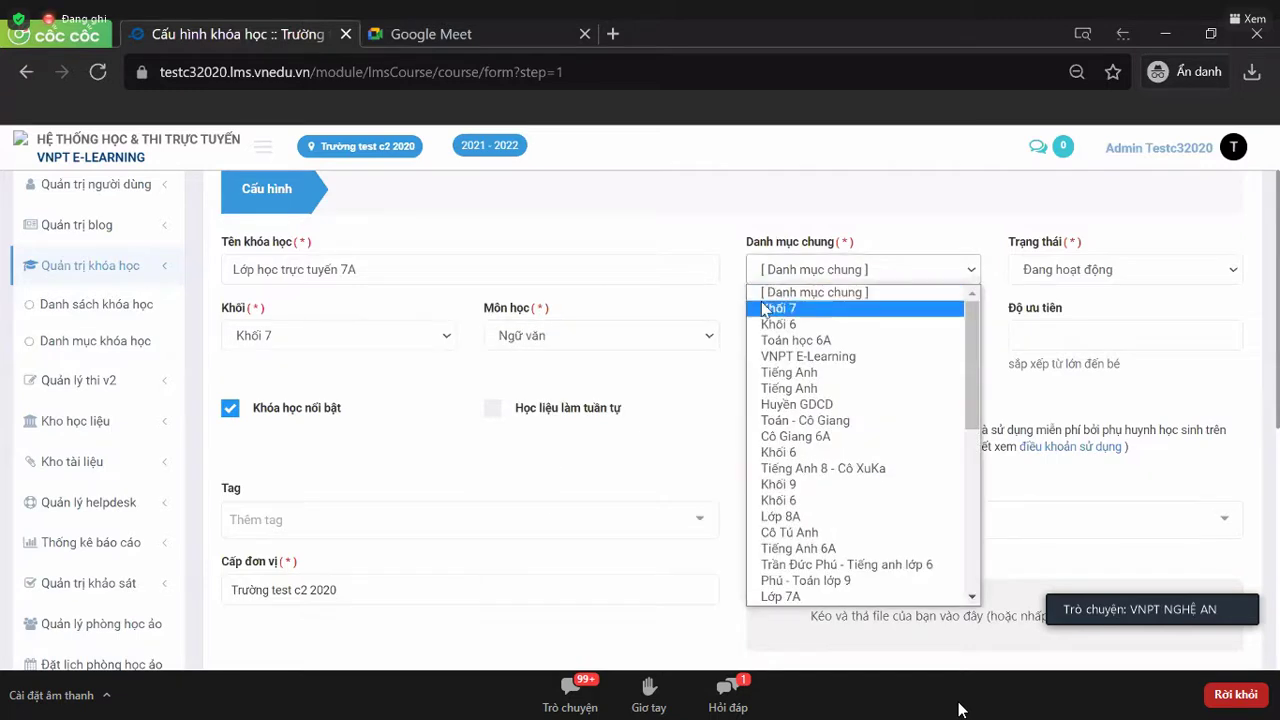
click(772, 310)
drag(395, 271, 218, 268)
key(ctrl+c)
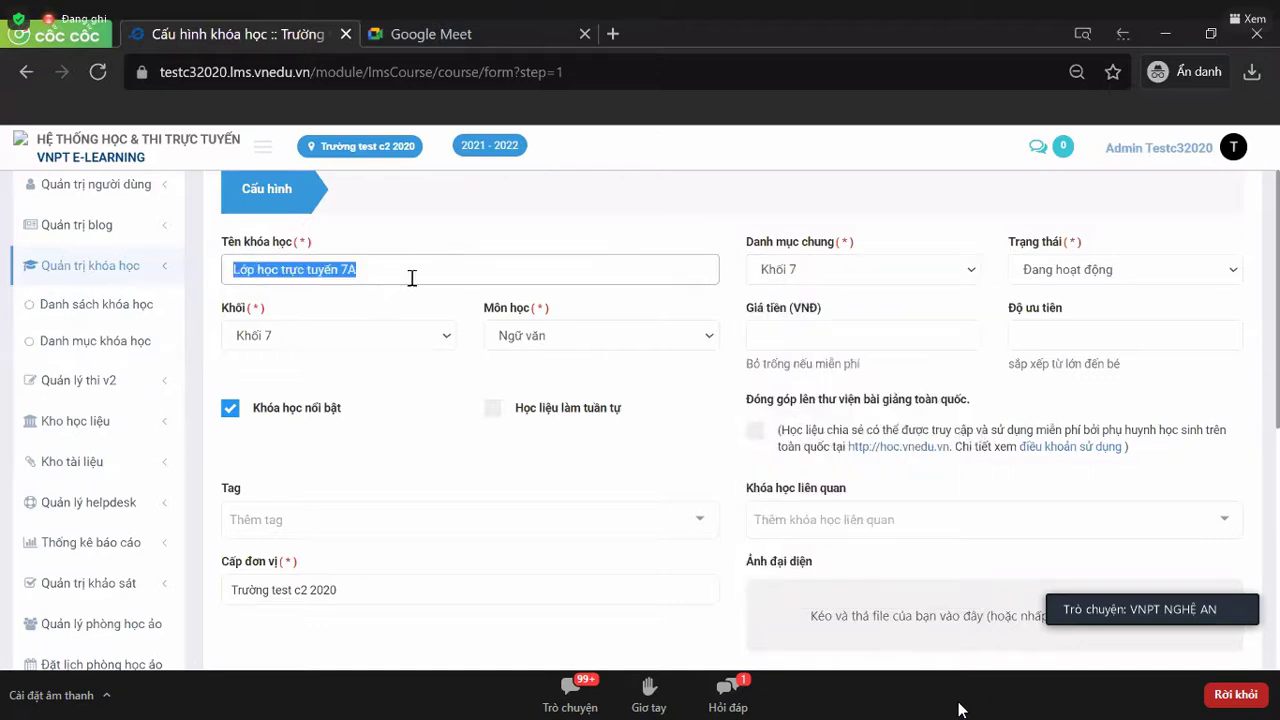
click(425, 270)
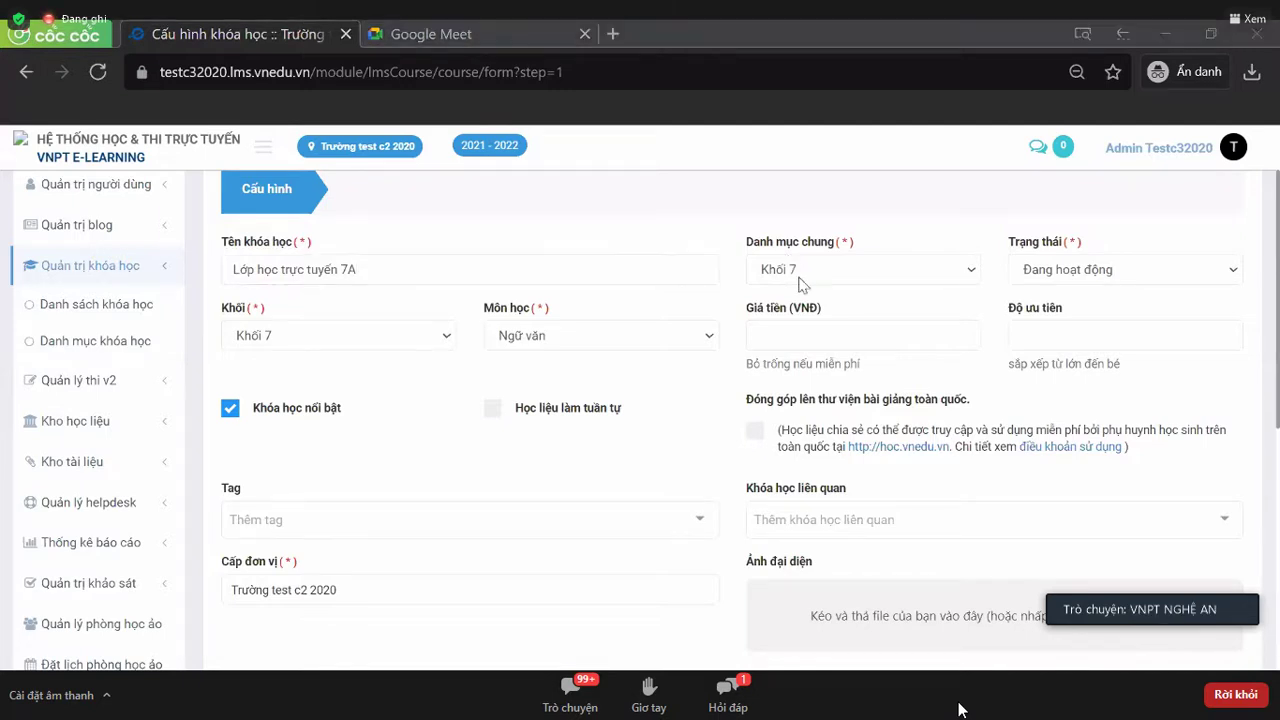
scroll(429, 386, down, 3)
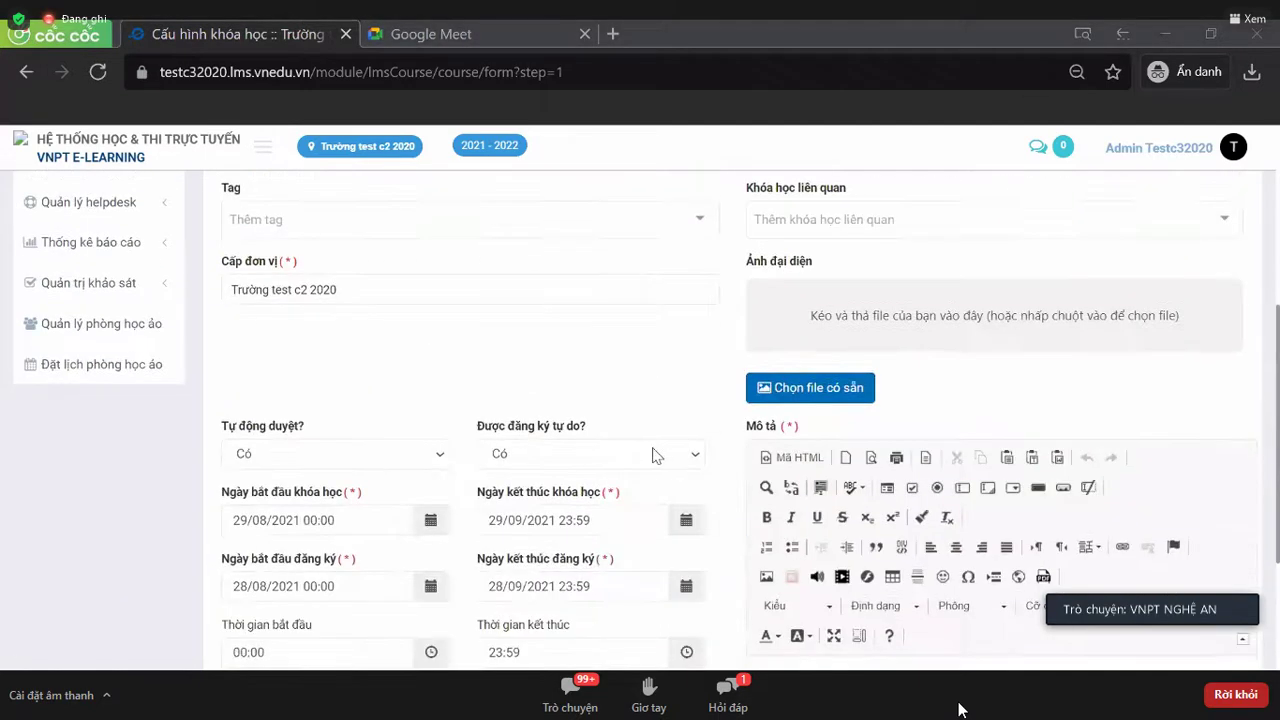
scroll(482, 388, up, 4)
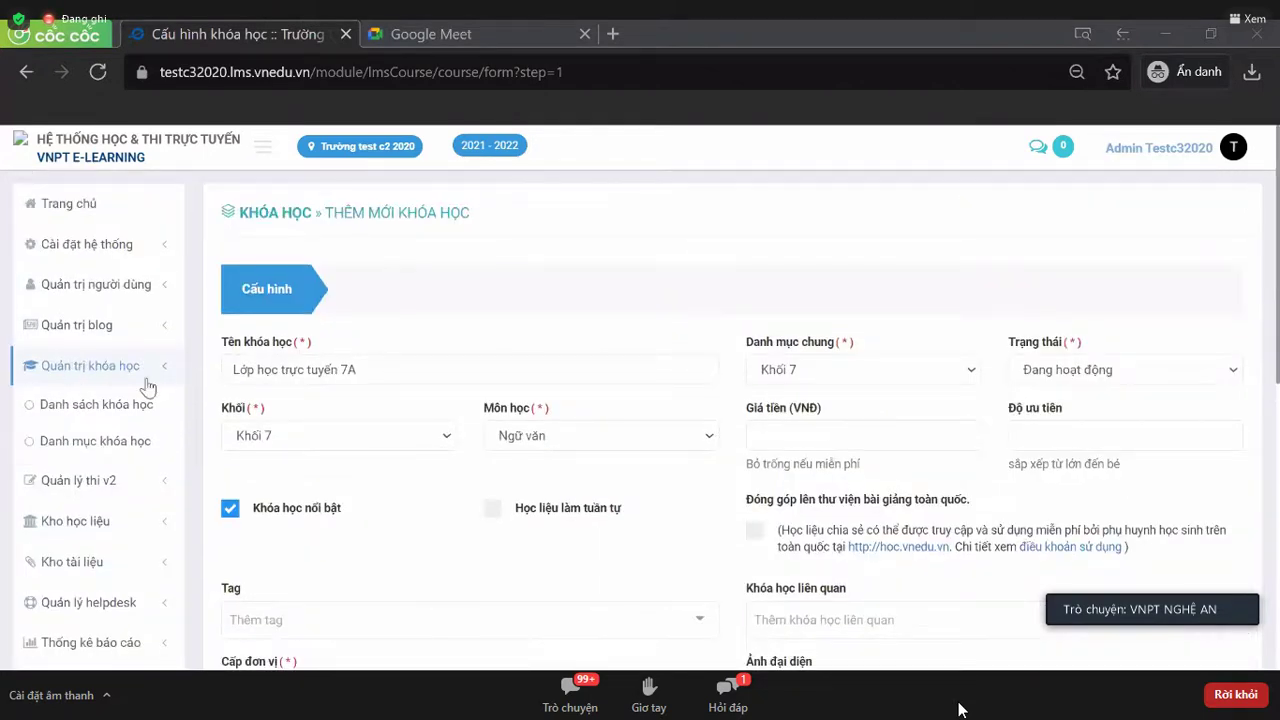
- Paste 'Lớp học trực tuyến 7A' into the Mô tả editor and save the course
scroll(255, 298, down, 6)
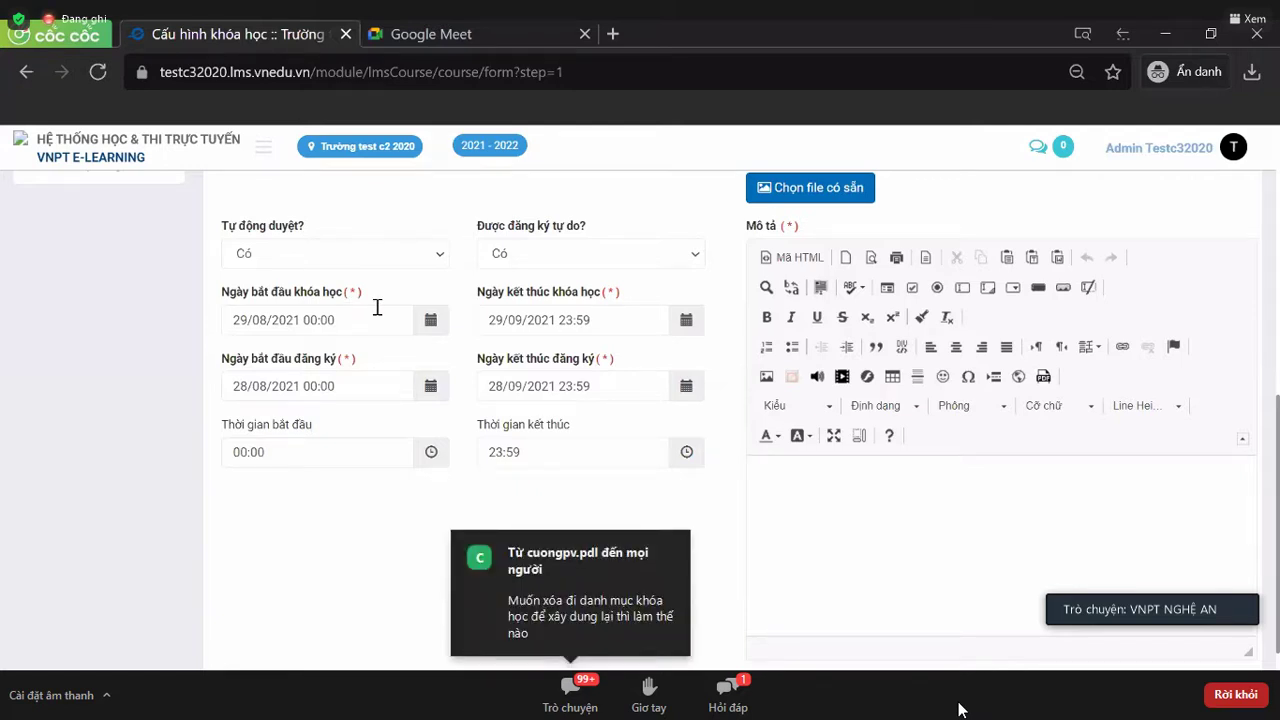
click(788, 480)
key(ctrl+v)
scroll(788, 480, down, 1)
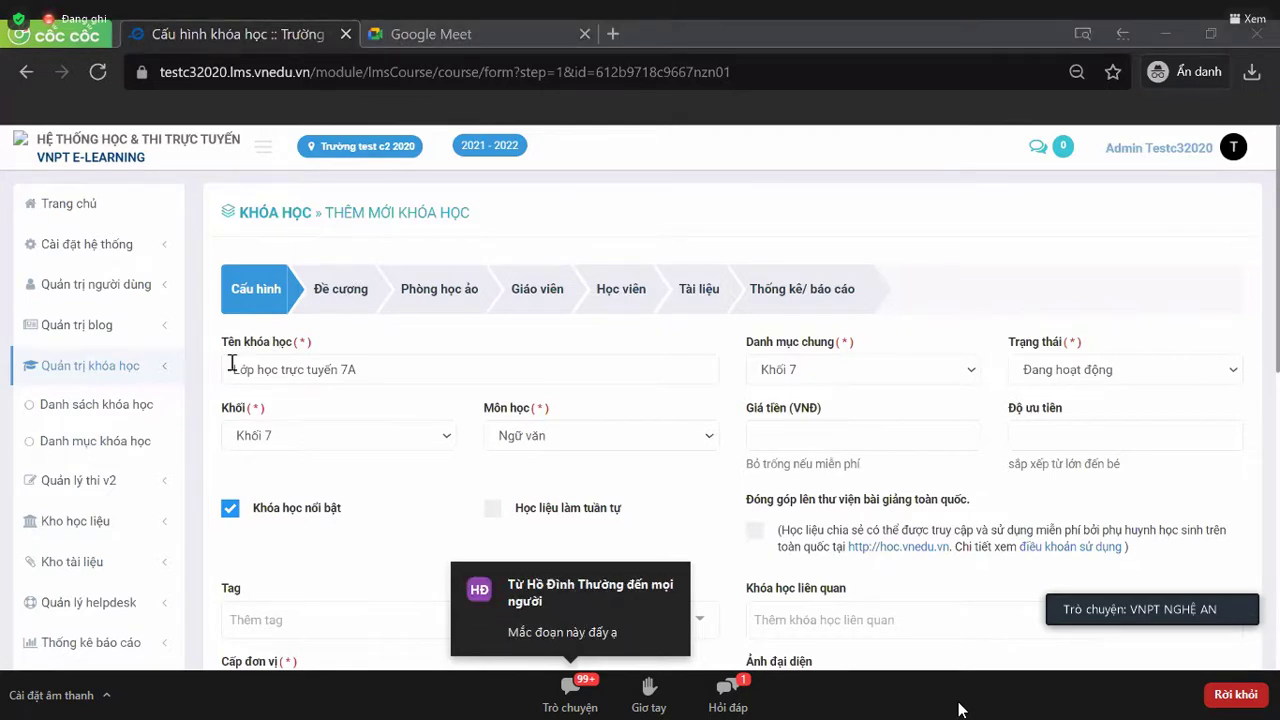
drag(231, 363, 369, 363)
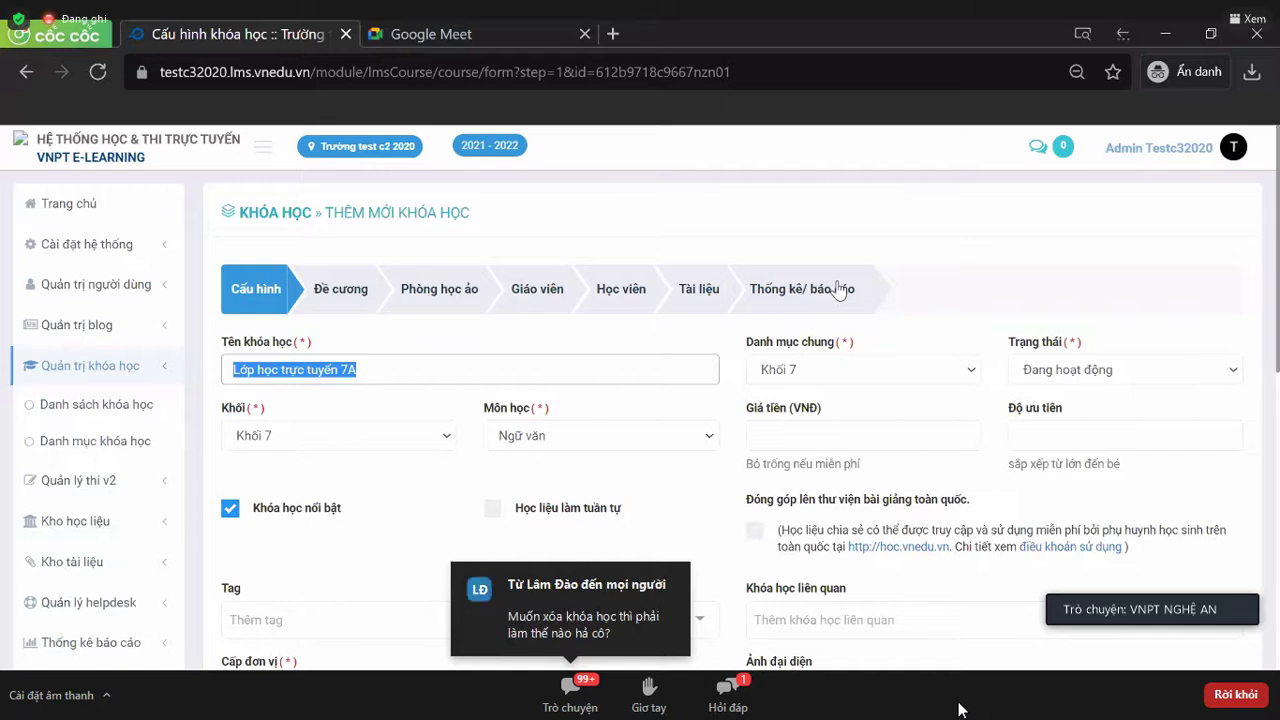
- In the Học viên step, filter students to the school unit, Khối 6 and class 6A
click(623, 288)
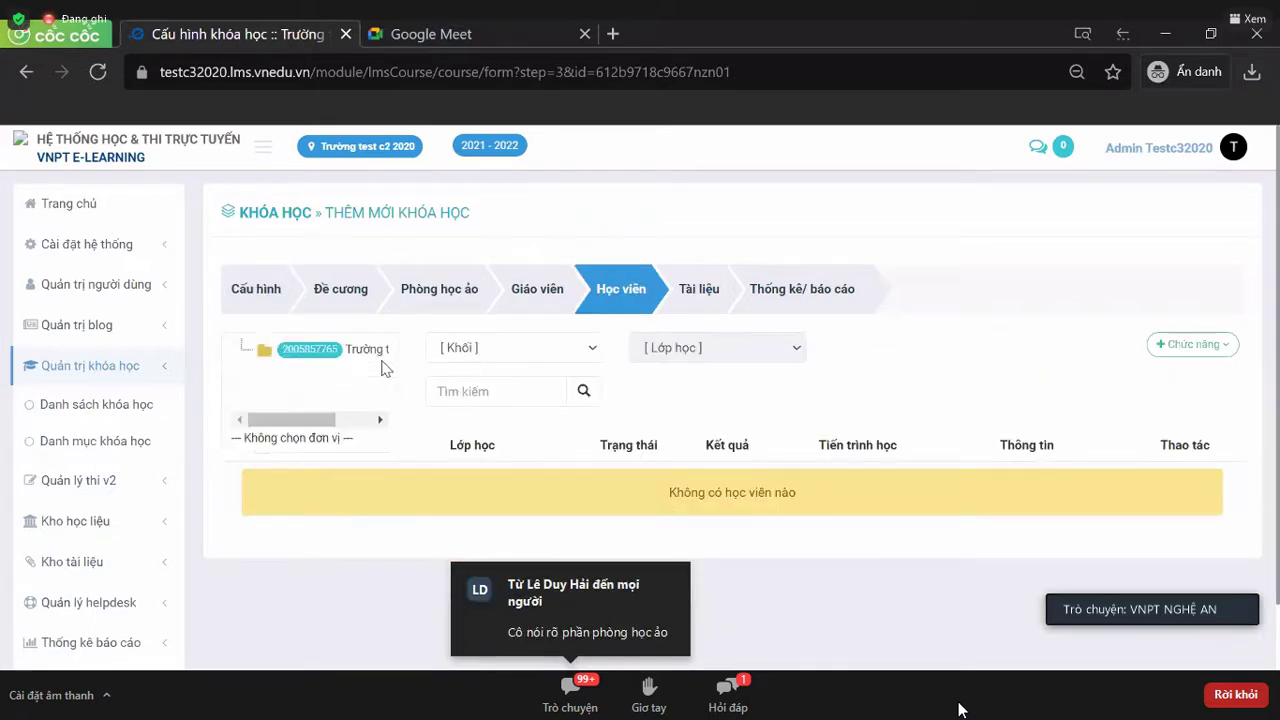
click(365, 352)
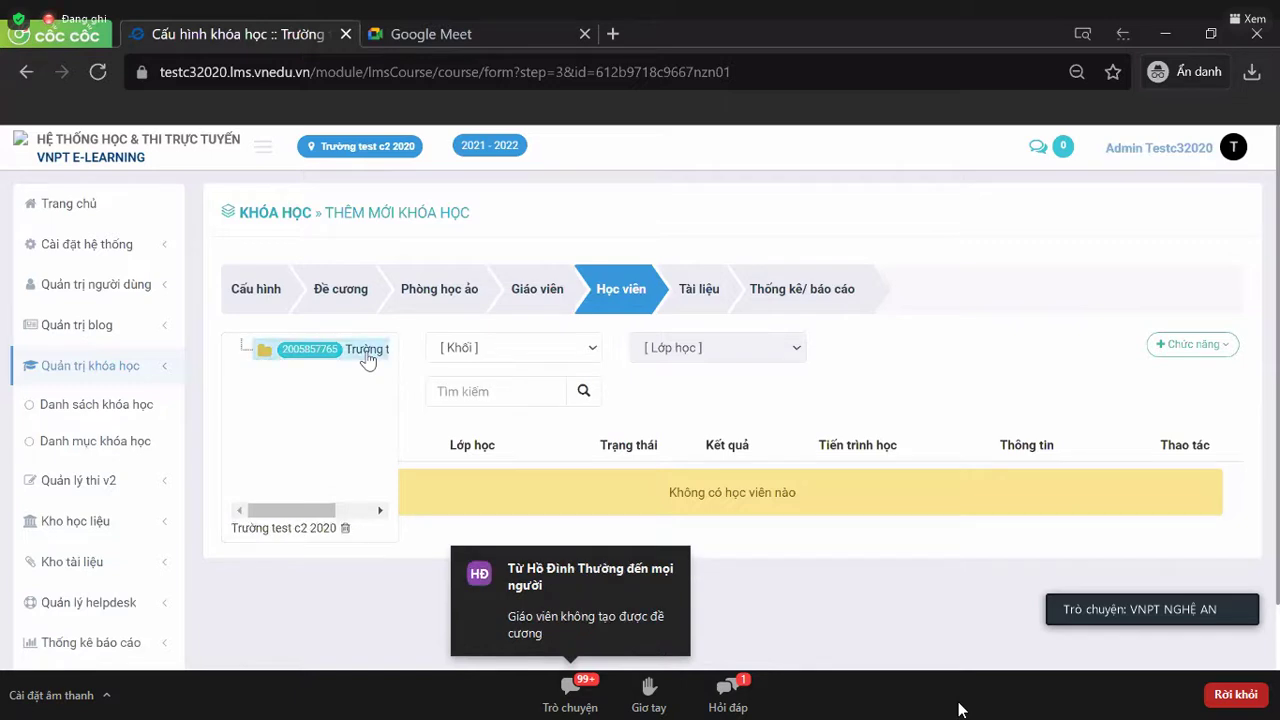
click(476, 348)
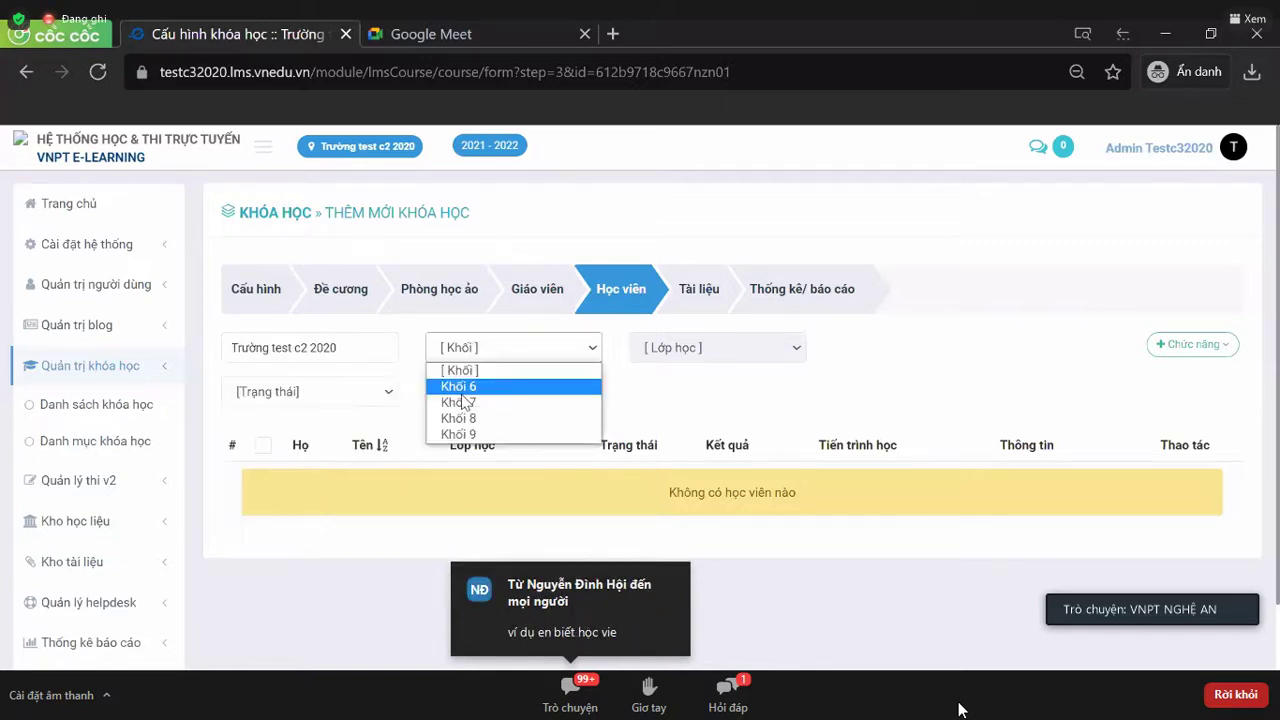
click(459, 386)
click(672, 348)
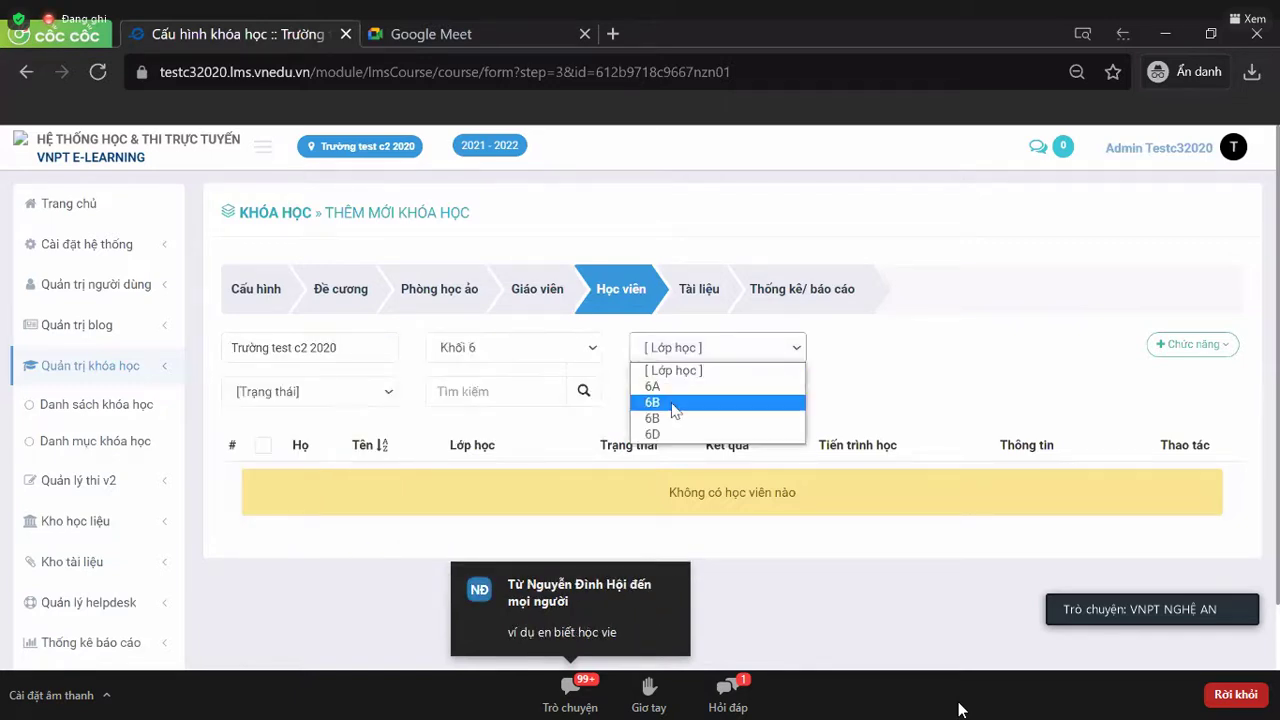
click(688, 387)
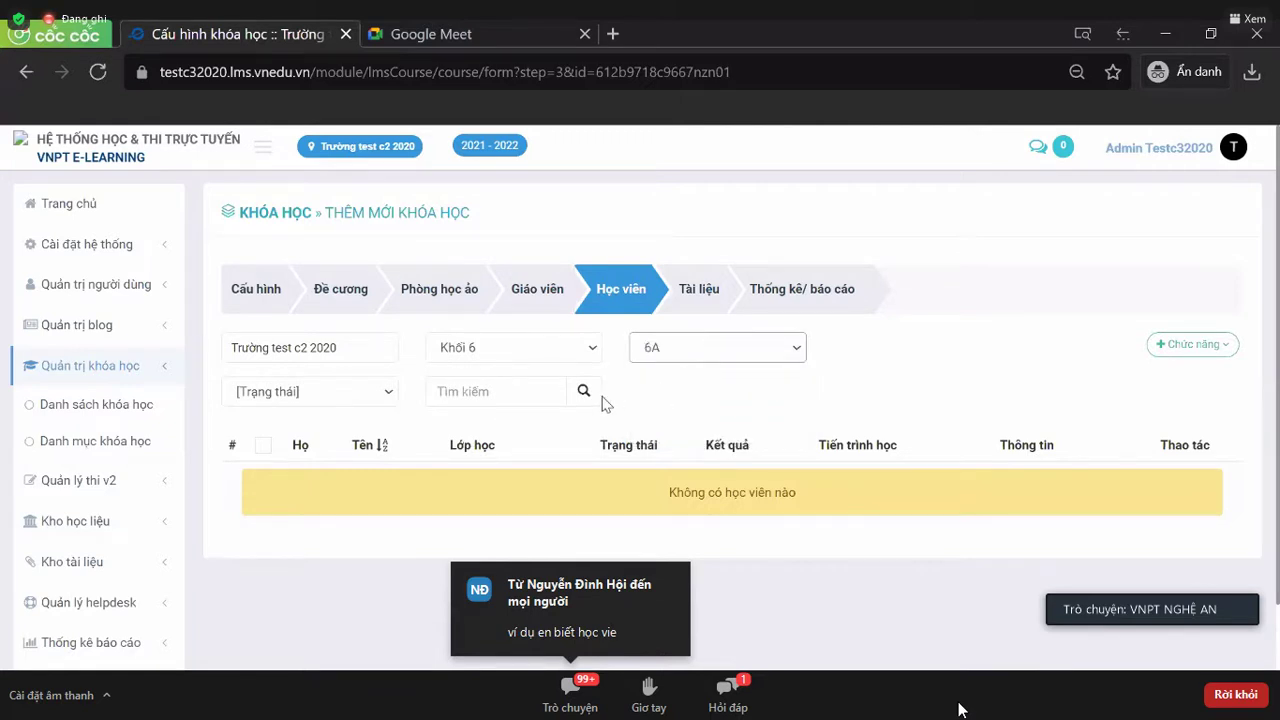
click(589, 401)
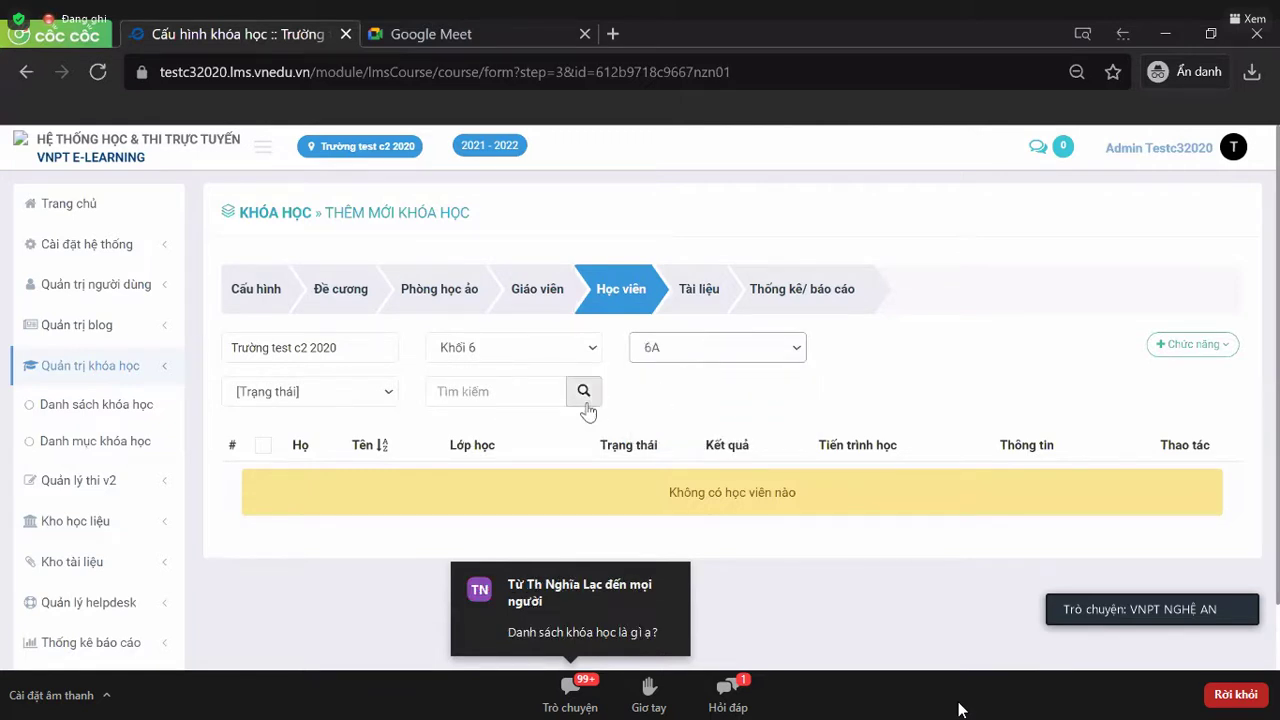
- Show only Đã duyệt students, close the add-by-account form, and reopen Chức năng
click(365, 400)
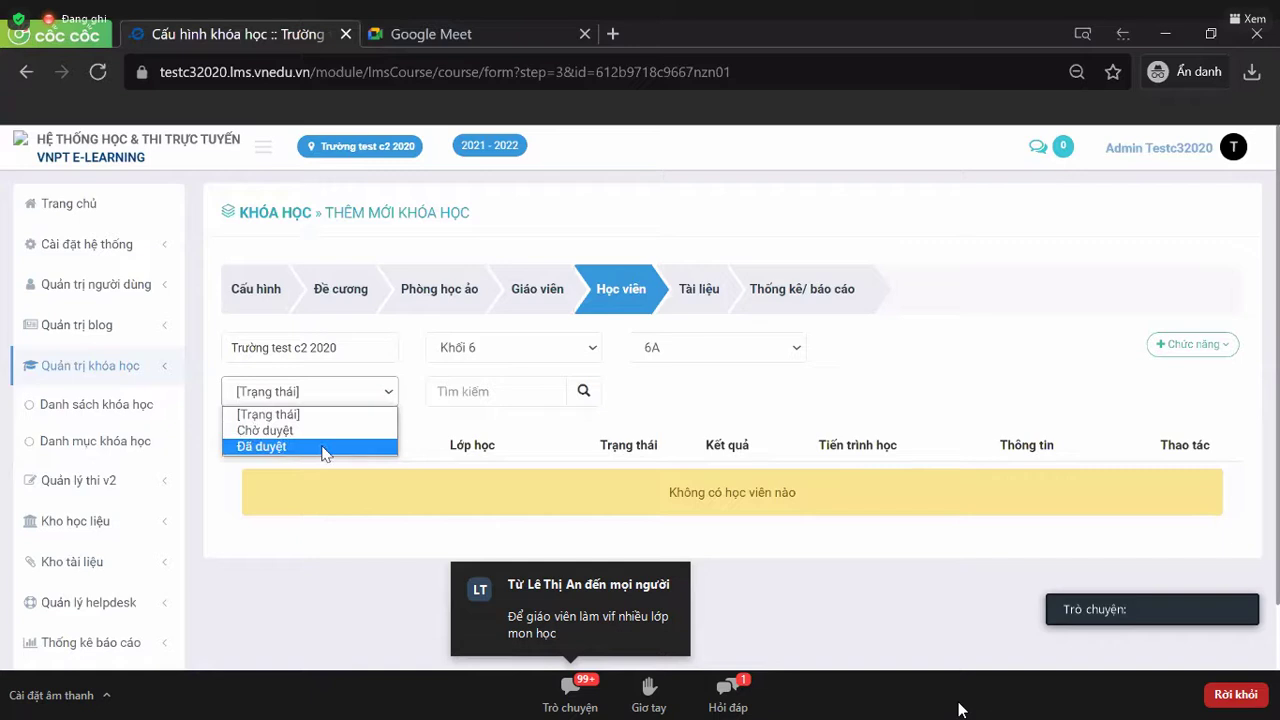
click(322, 448)
click(584, 394)
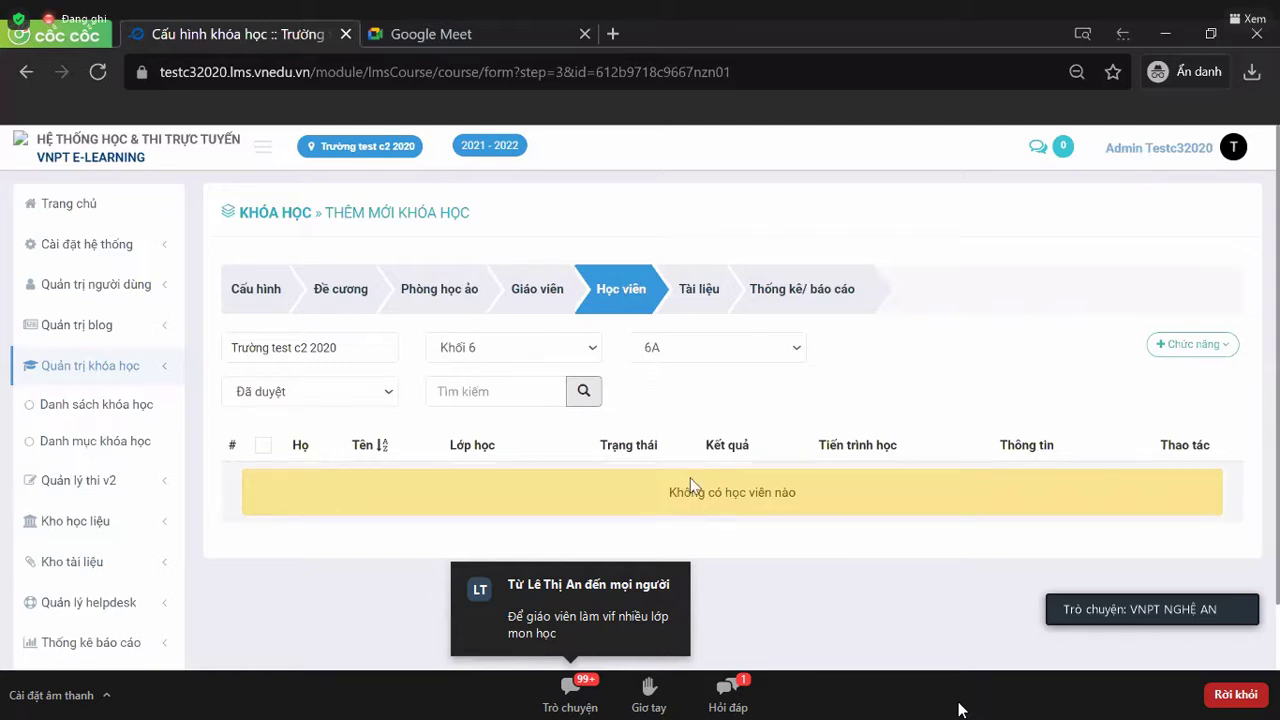
click(1196, 344)
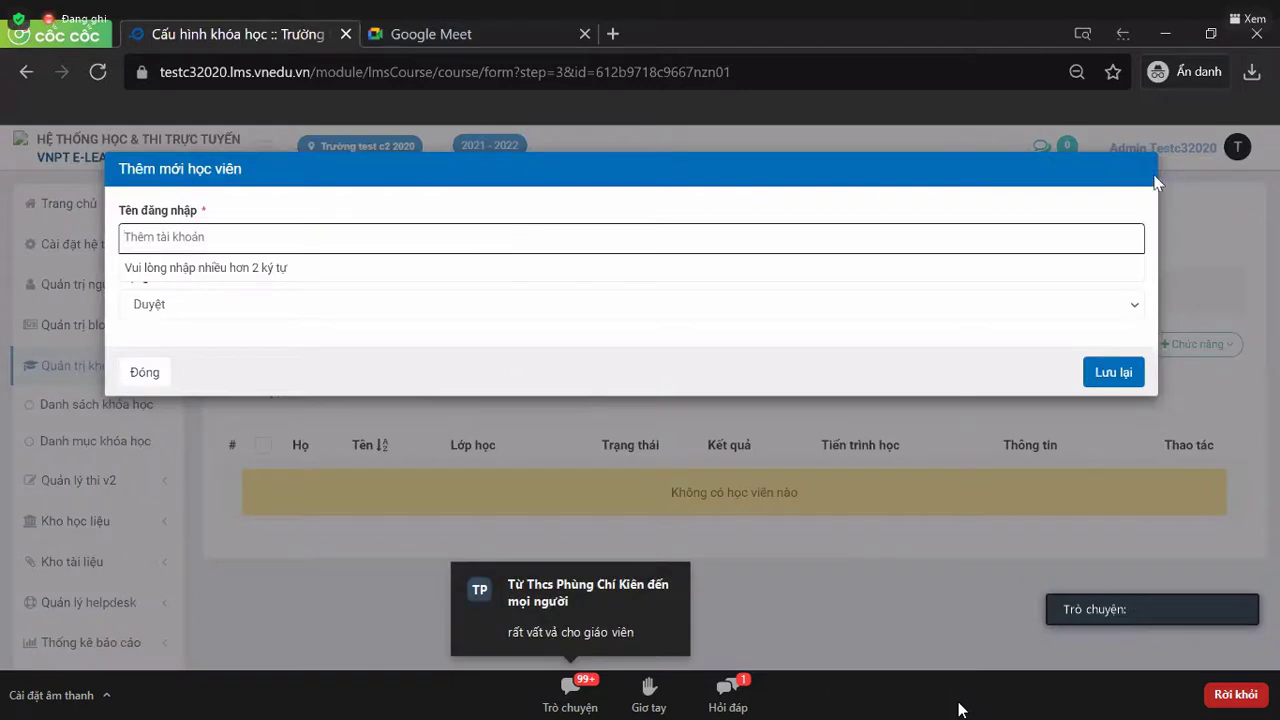
click(1165, 362)
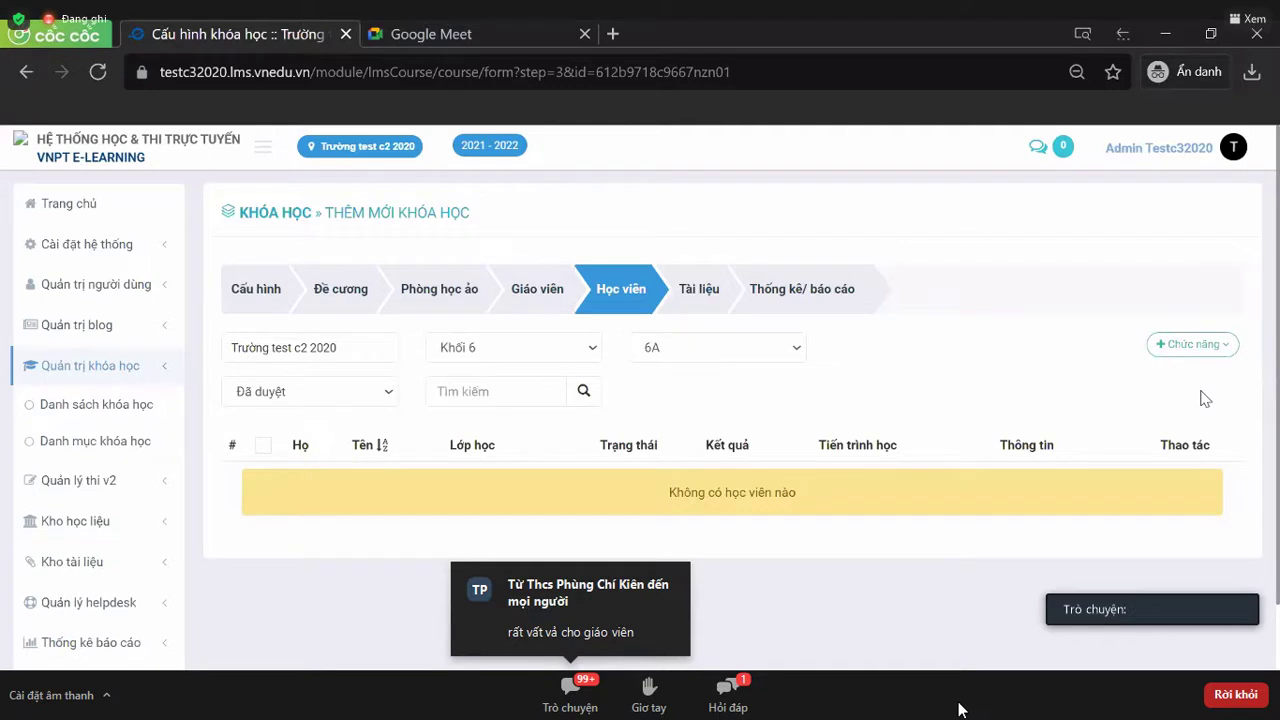
click(1204, 350)
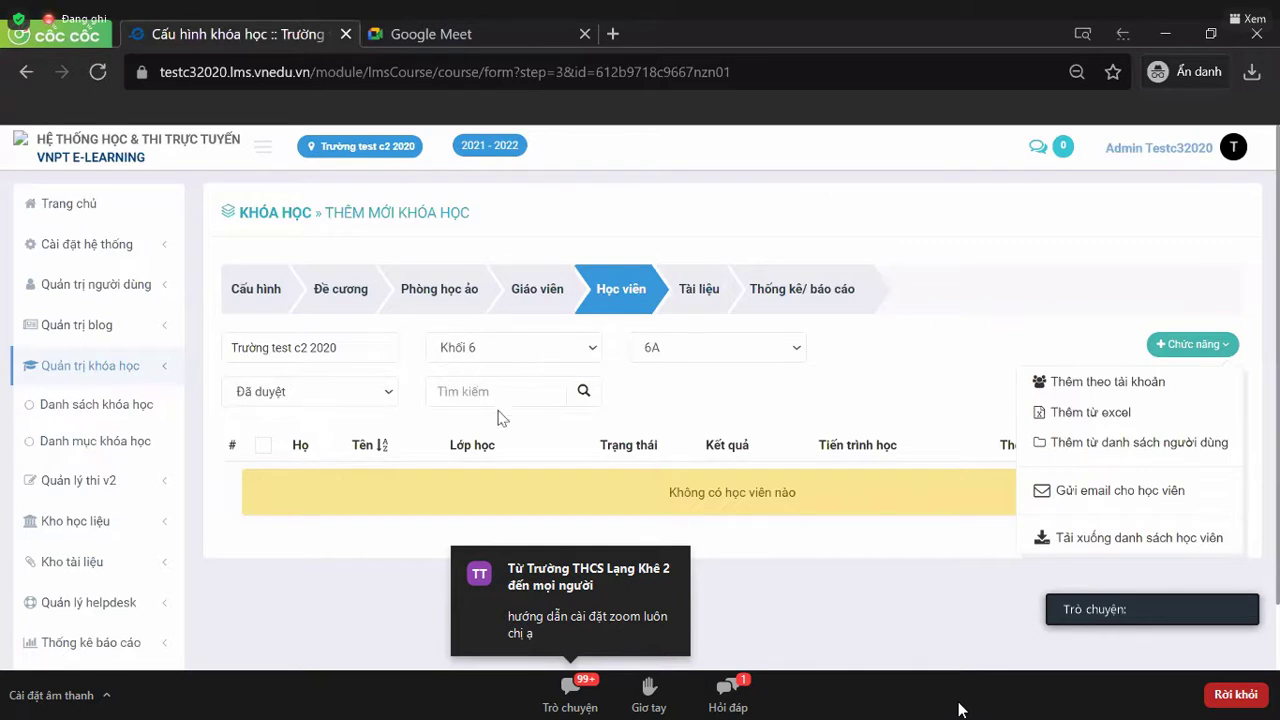
- Clear the Khối and Trạng thái filters on the student list
click(505, 347)
click(470, 400)
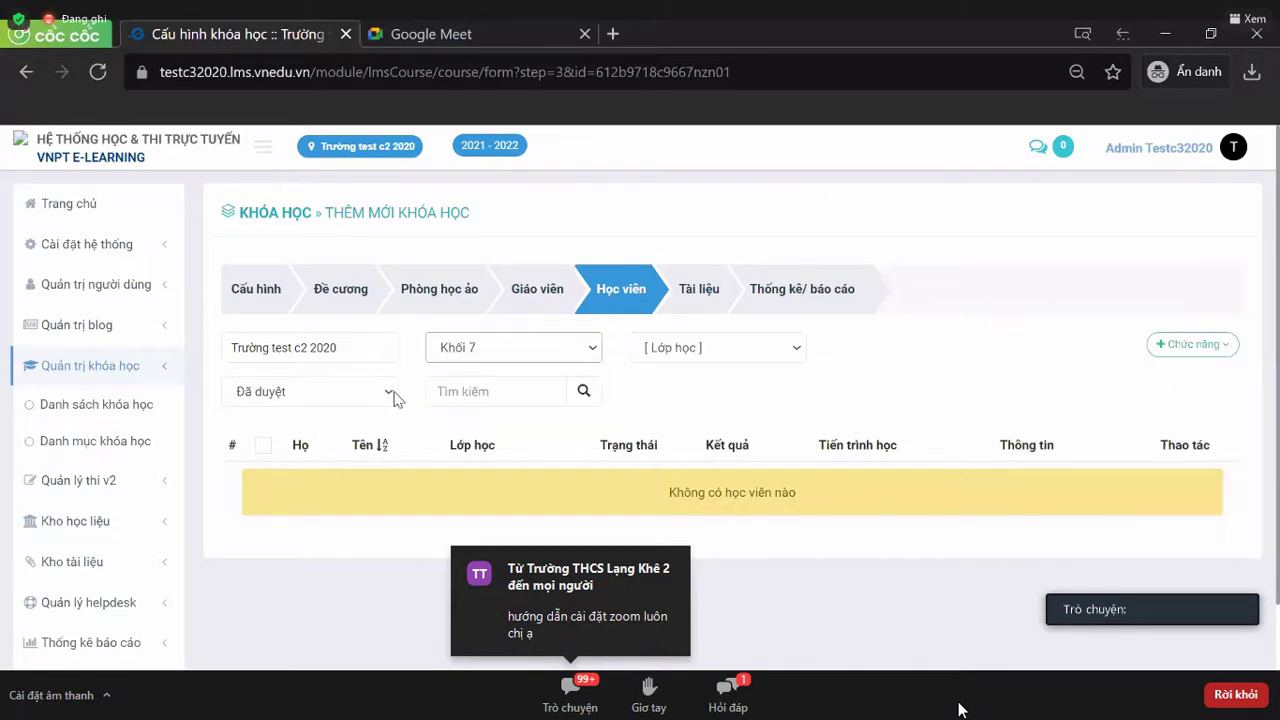
click(393, 399)
click(576, 405)
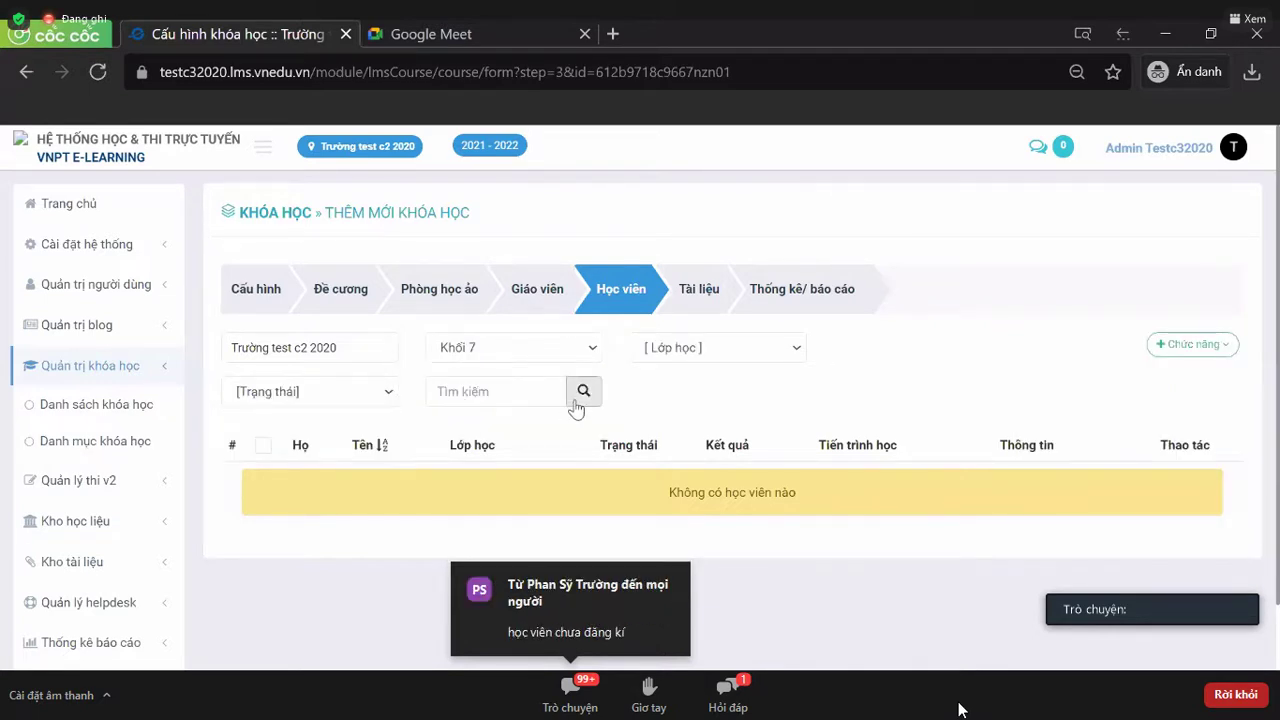
click(550, 348)
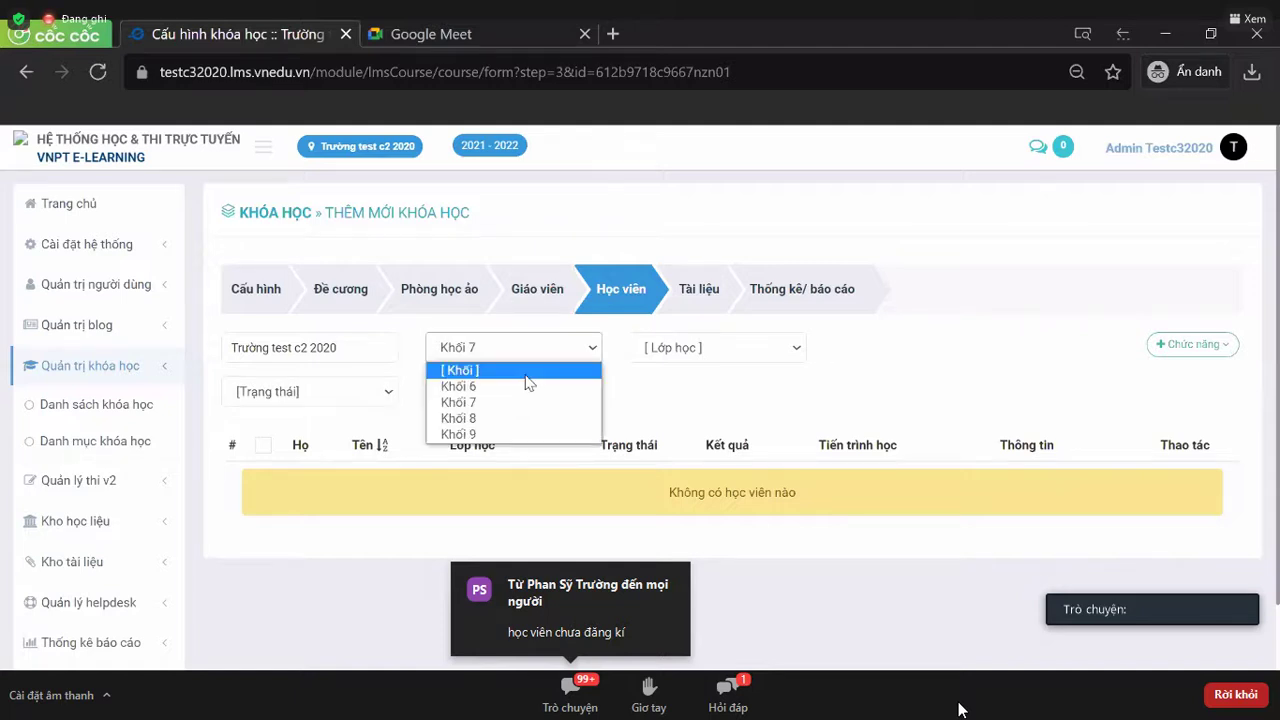
click(585, 389)
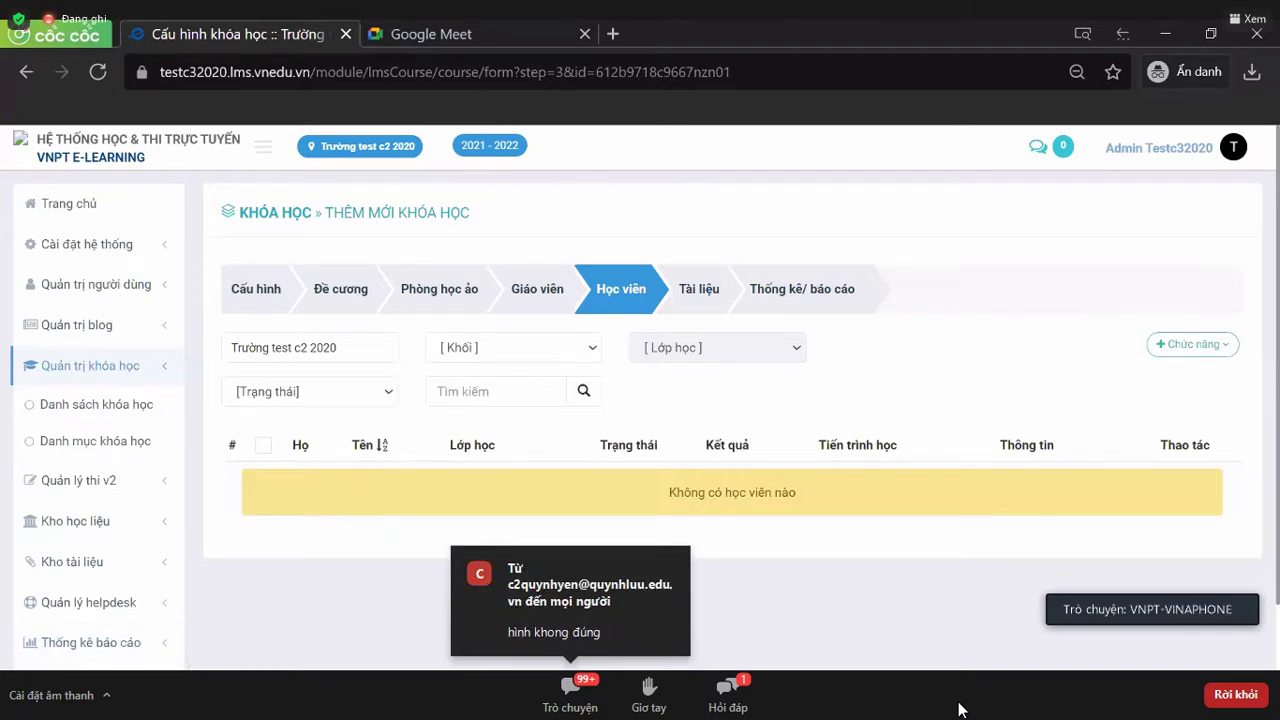
- Choose Thêm từ danh sách người dùng and filter users by school and Khối 6 classes
click(1160, 345)
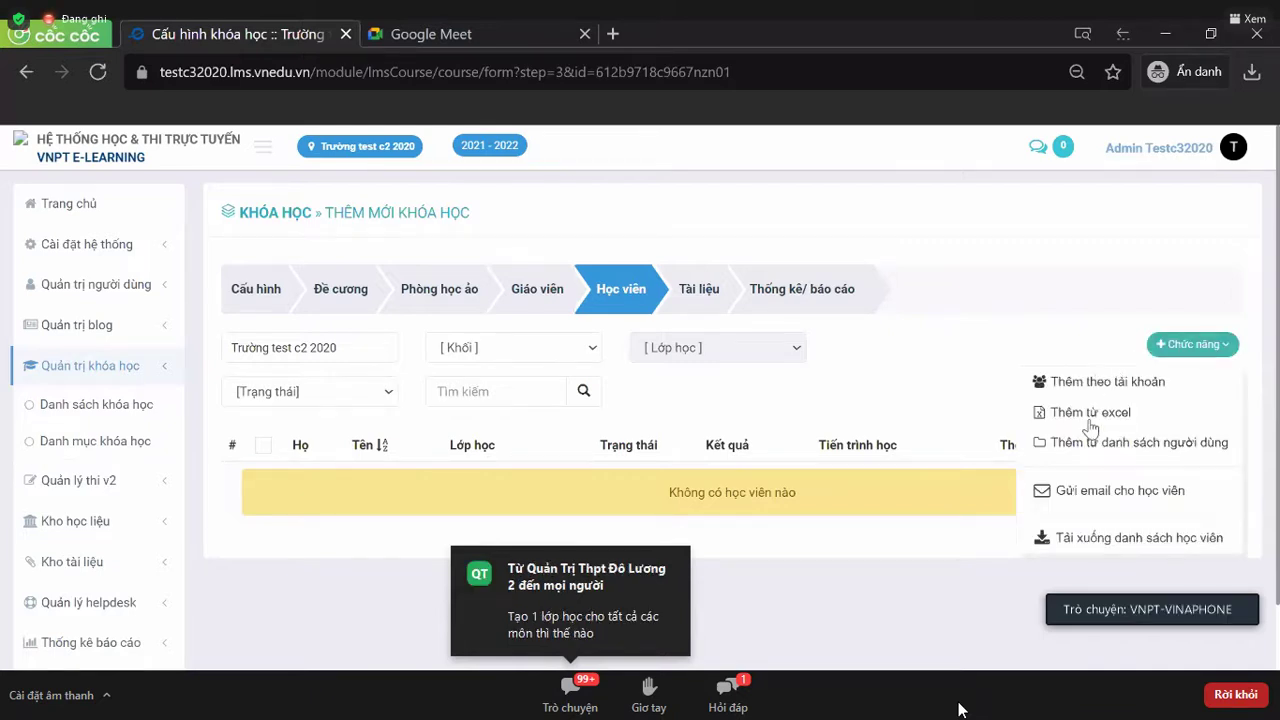
click(1086, 446)
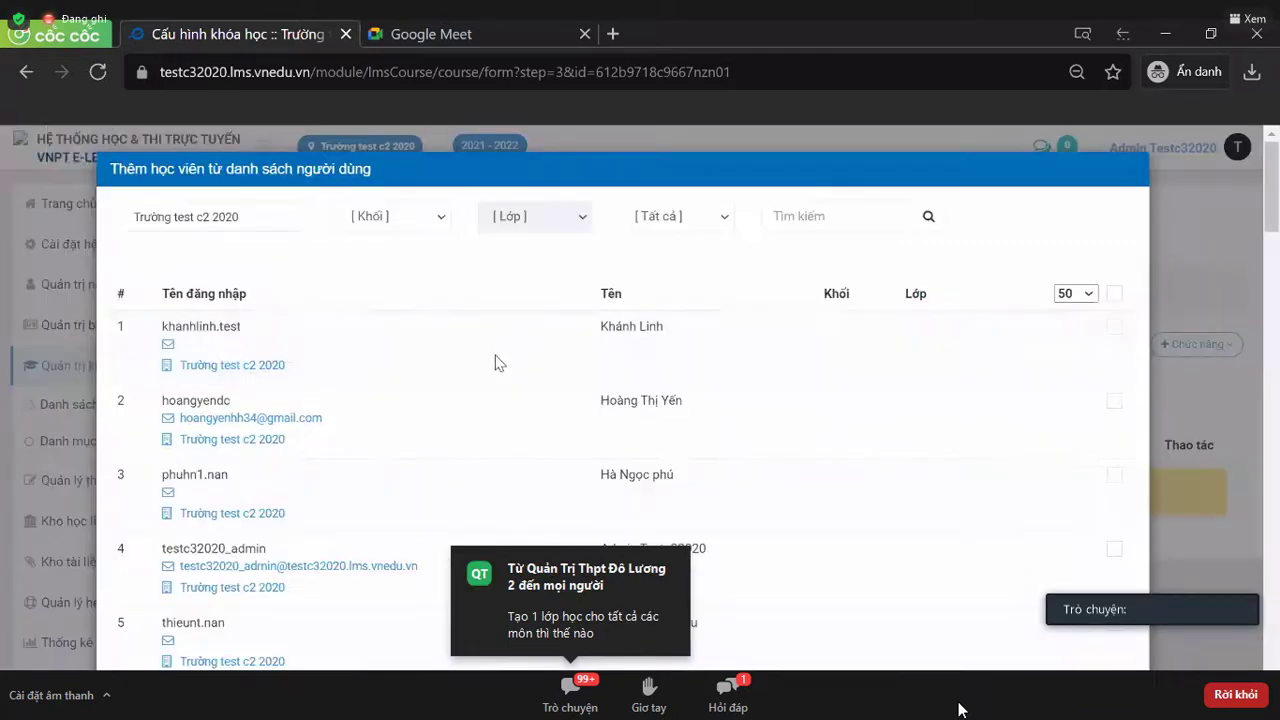
scroll(495, 356, down, 9)
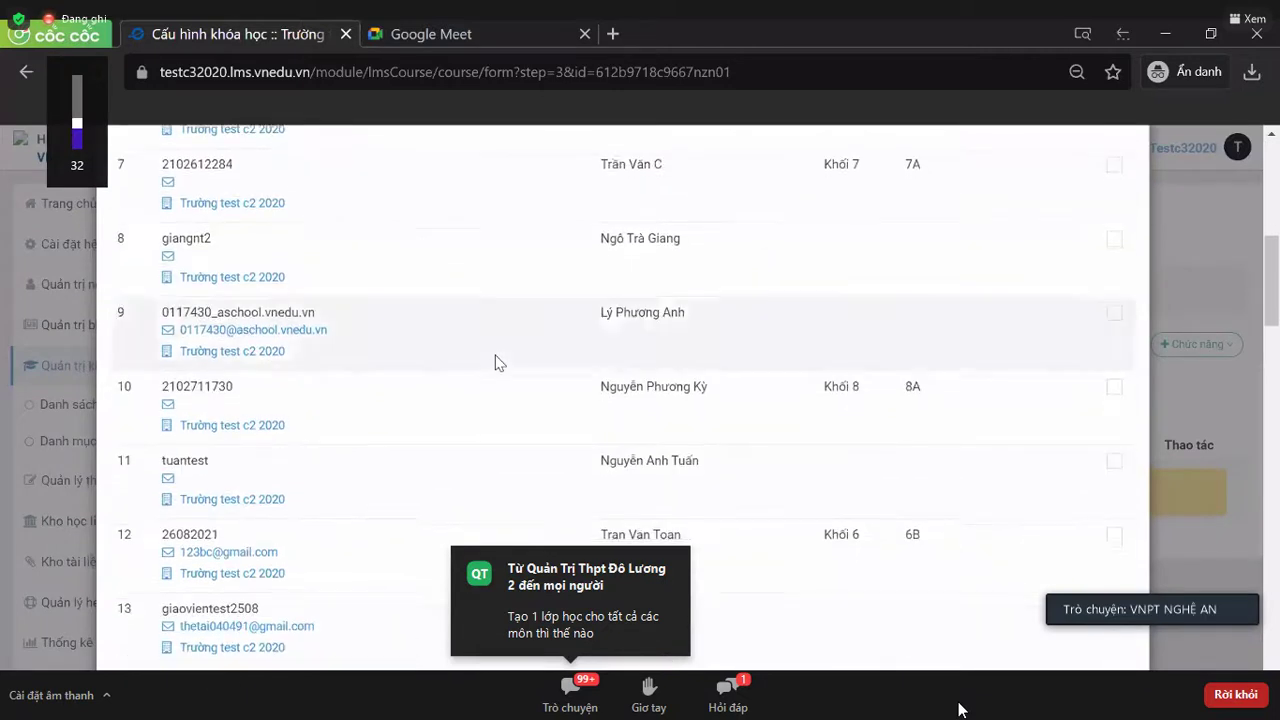
scroll(495, 363, down, 5)
scroll(495, 363, up, 14)
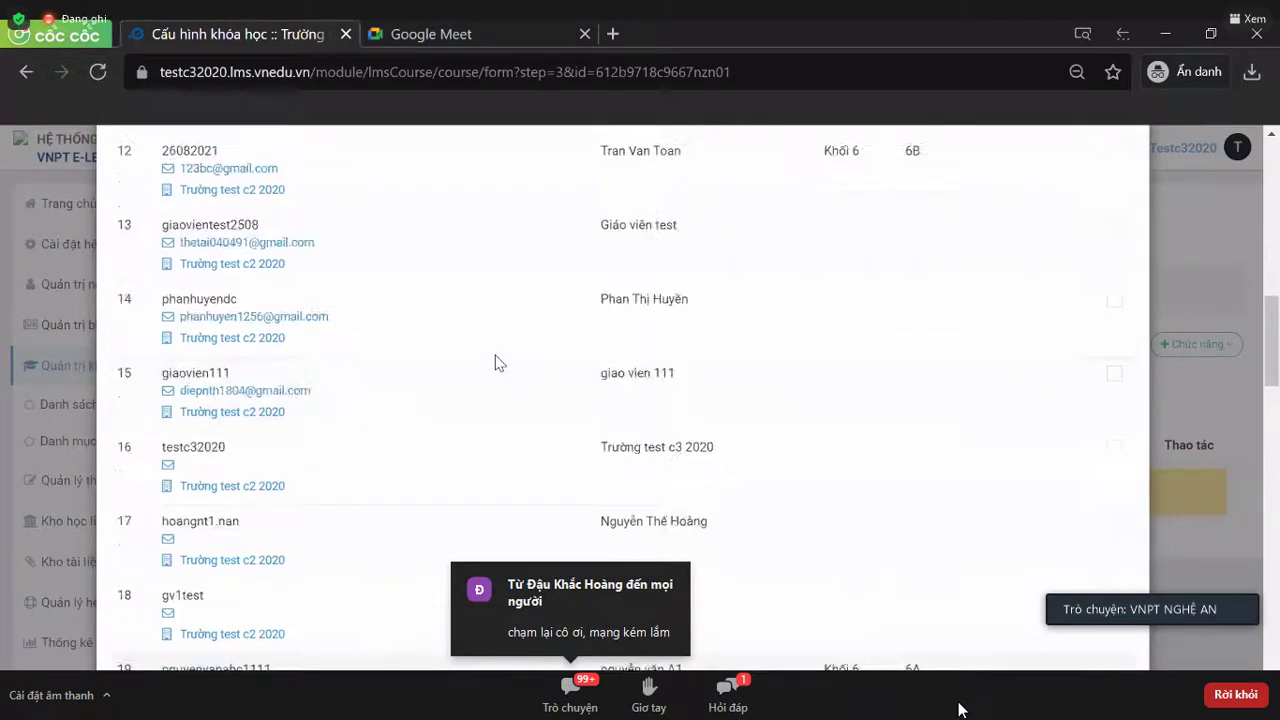
click(277, 224)
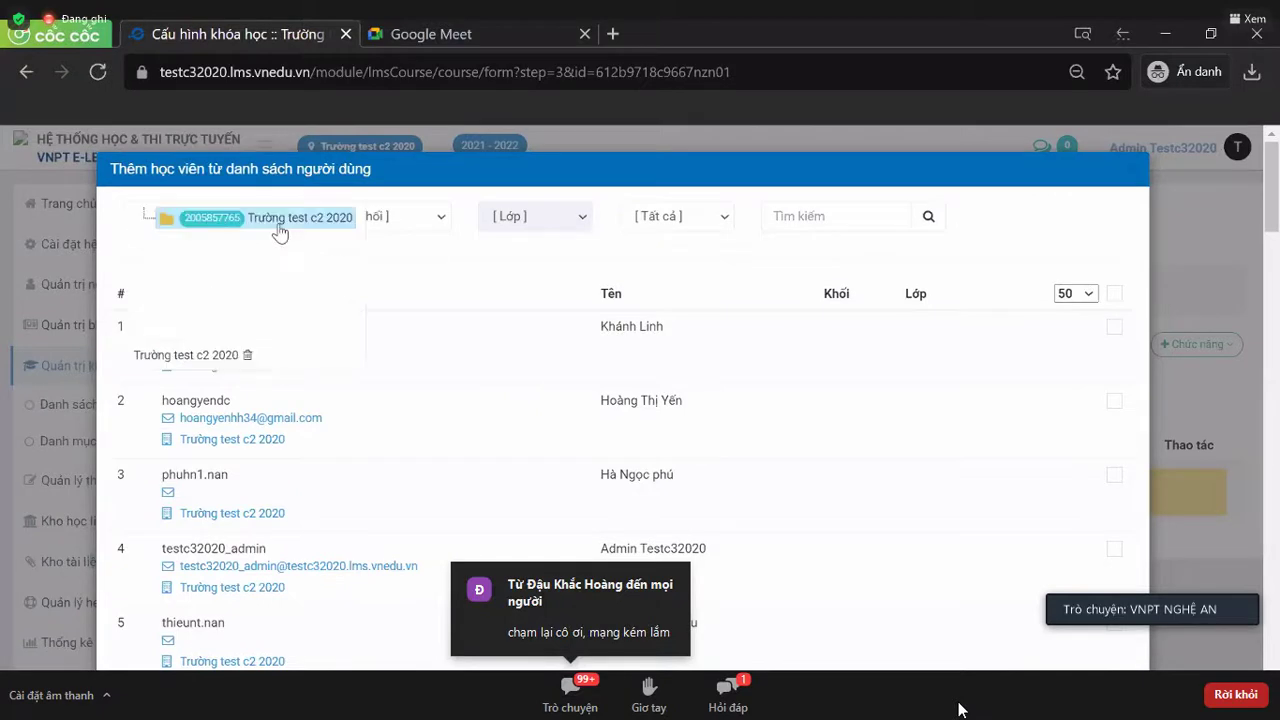
click(427, 219)
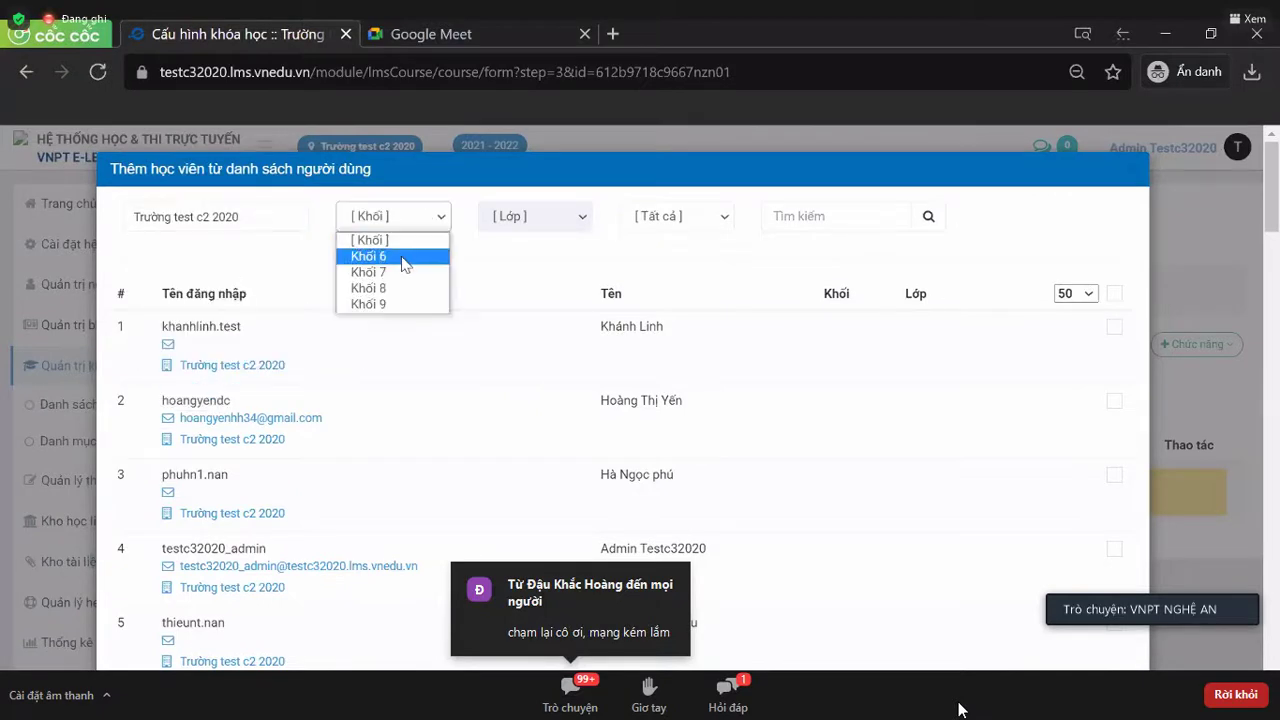
click(407, 264)
click(519, 213)
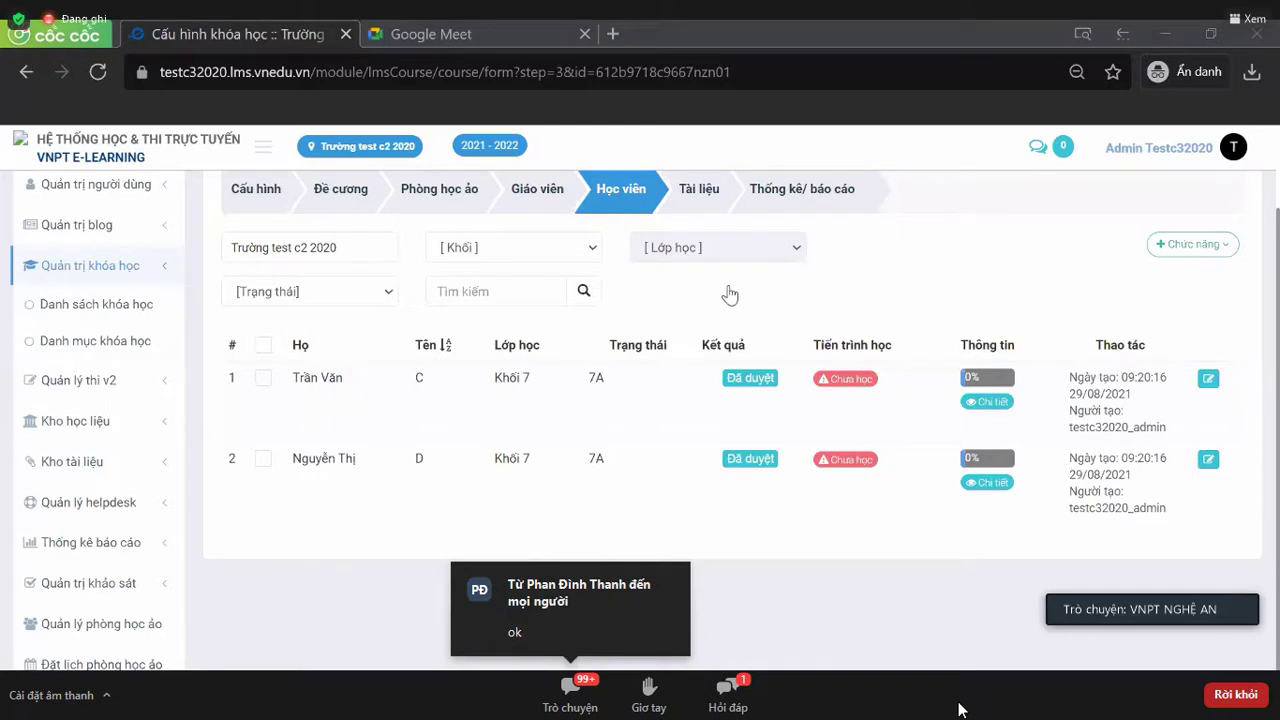
- View the empty Giáo viên list, then return to the course's Cấu hình step
click(521, 192)
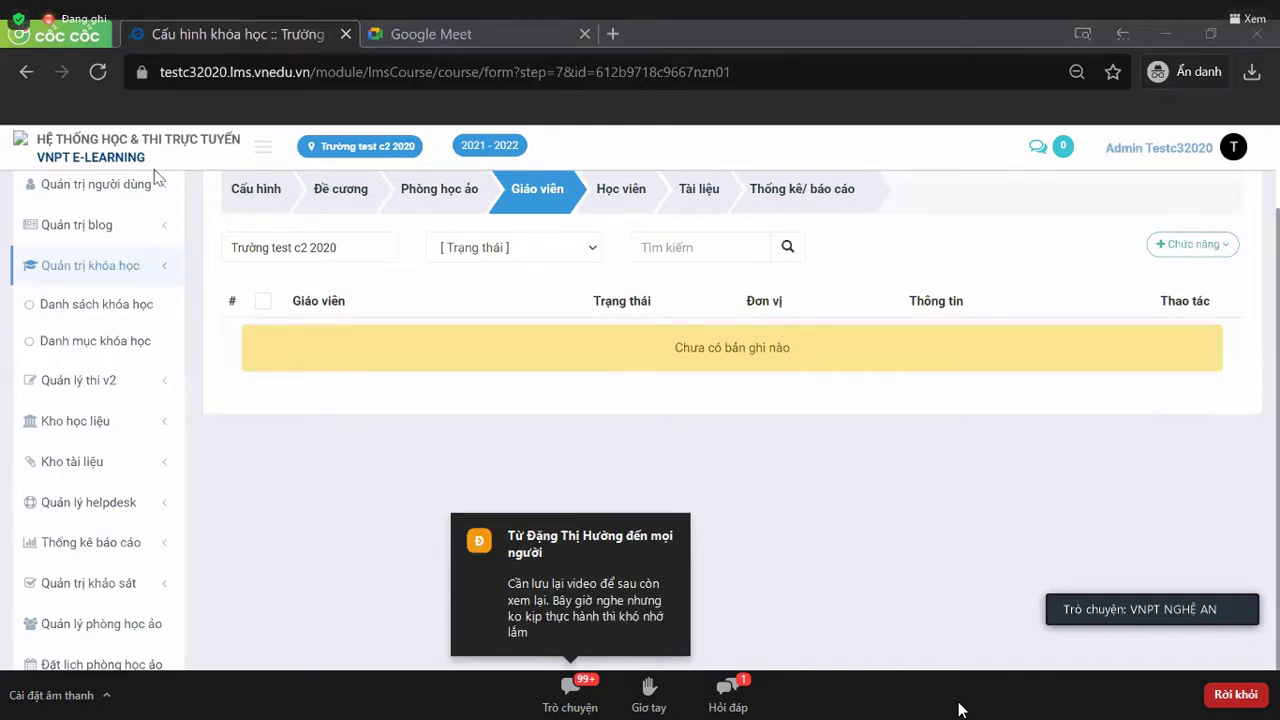
click(269, 199)
- Set Được đăng ký tự do? to Không in the course configuration
scroll(507, 380, down, 3)
scroll(507, 380, up, 3)
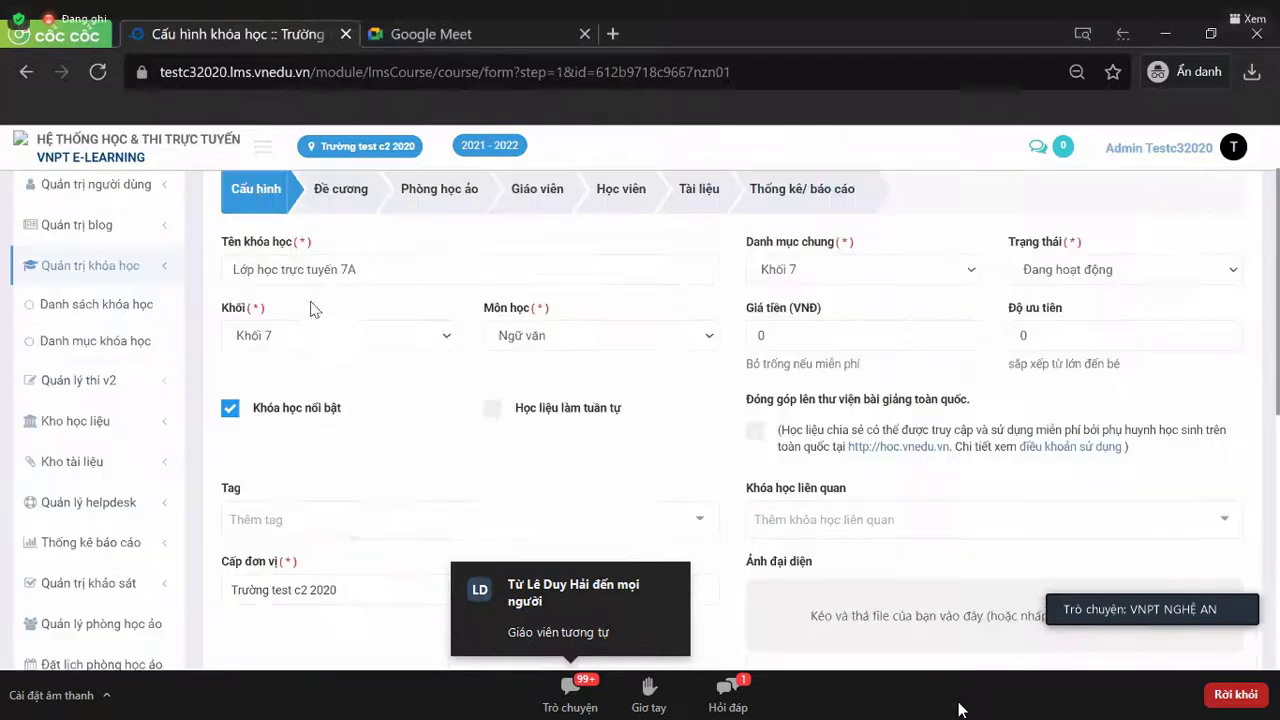
scroll(512, 370, down, 2)
scroll(512, 370, down, 2)
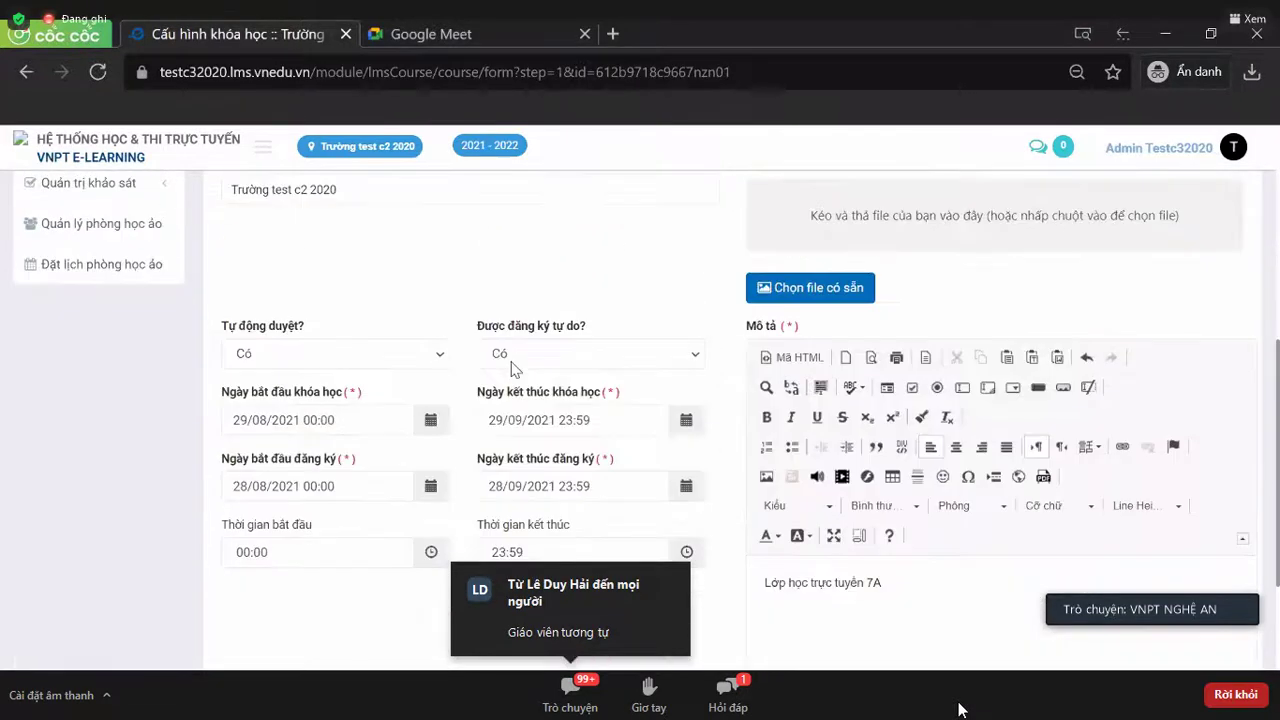
drag(226, 328, 328, 340)
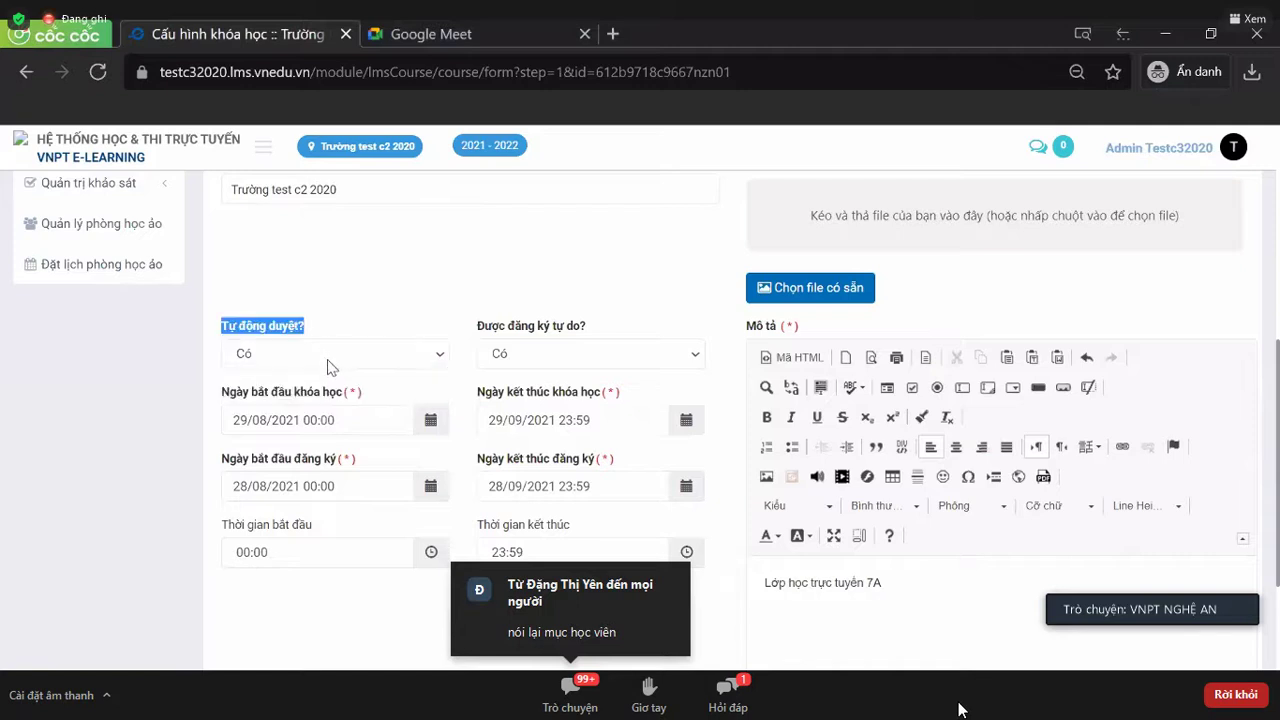
click(330, 362)
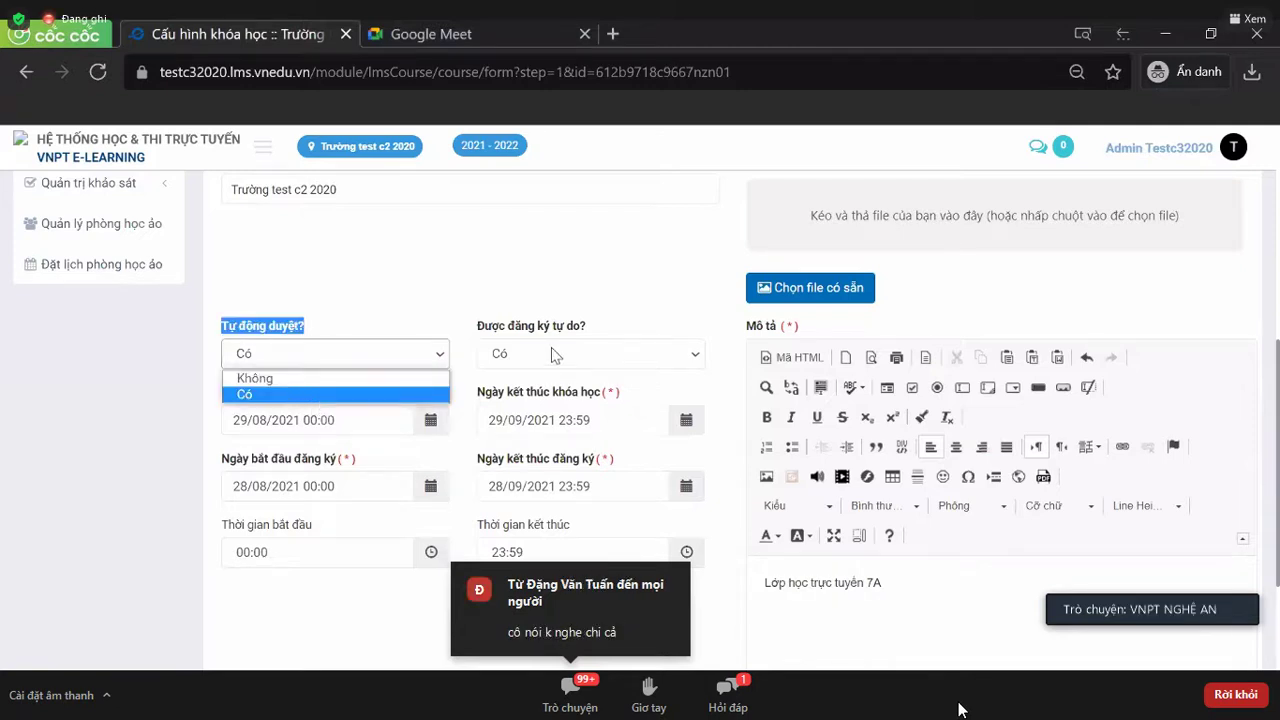
triple_click(600, 325)
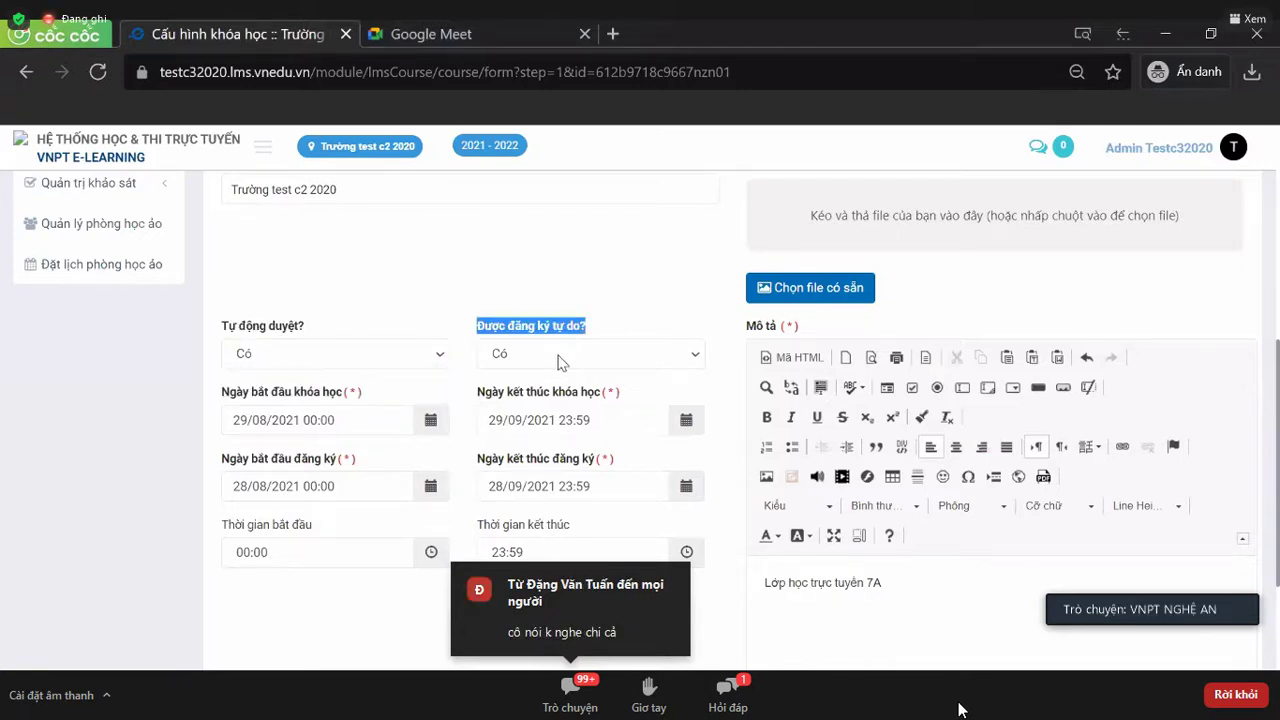
click(560, 362)
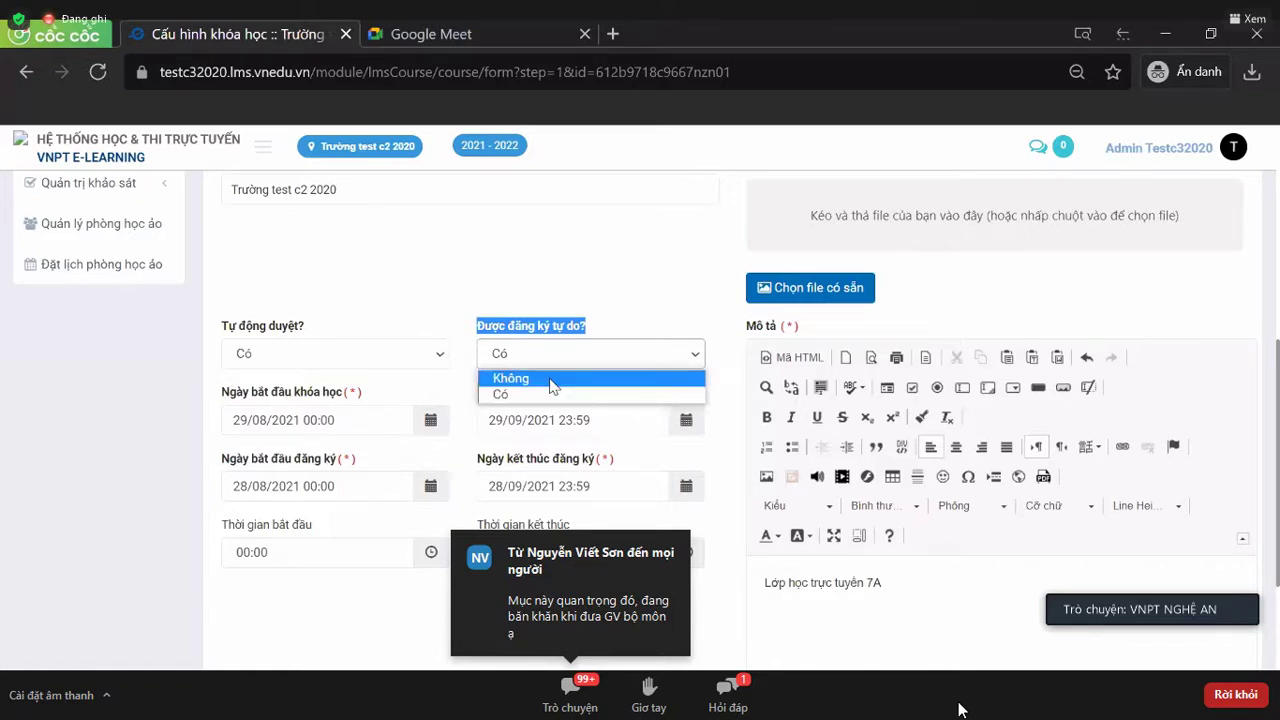
click(552, 386)
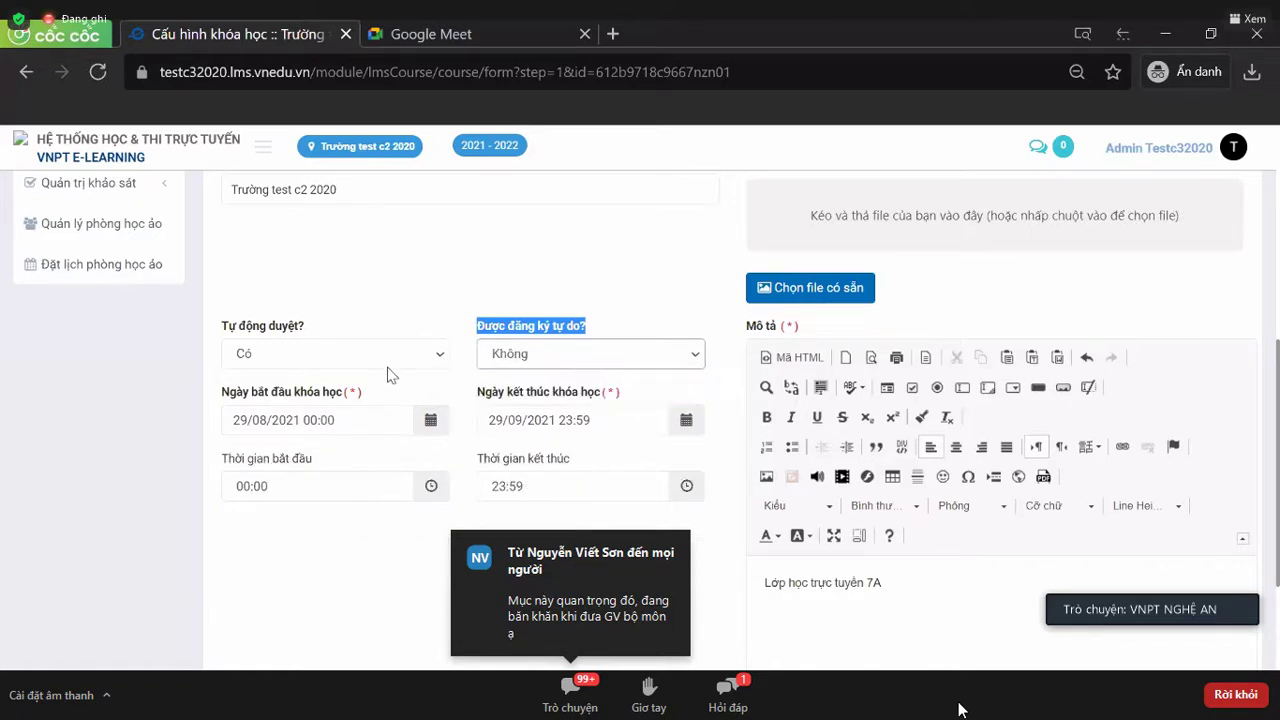
- Set Tự động duyệt? to Không, keep free registration off, and return to Học viên
click(390, 362)
click(400, 374)
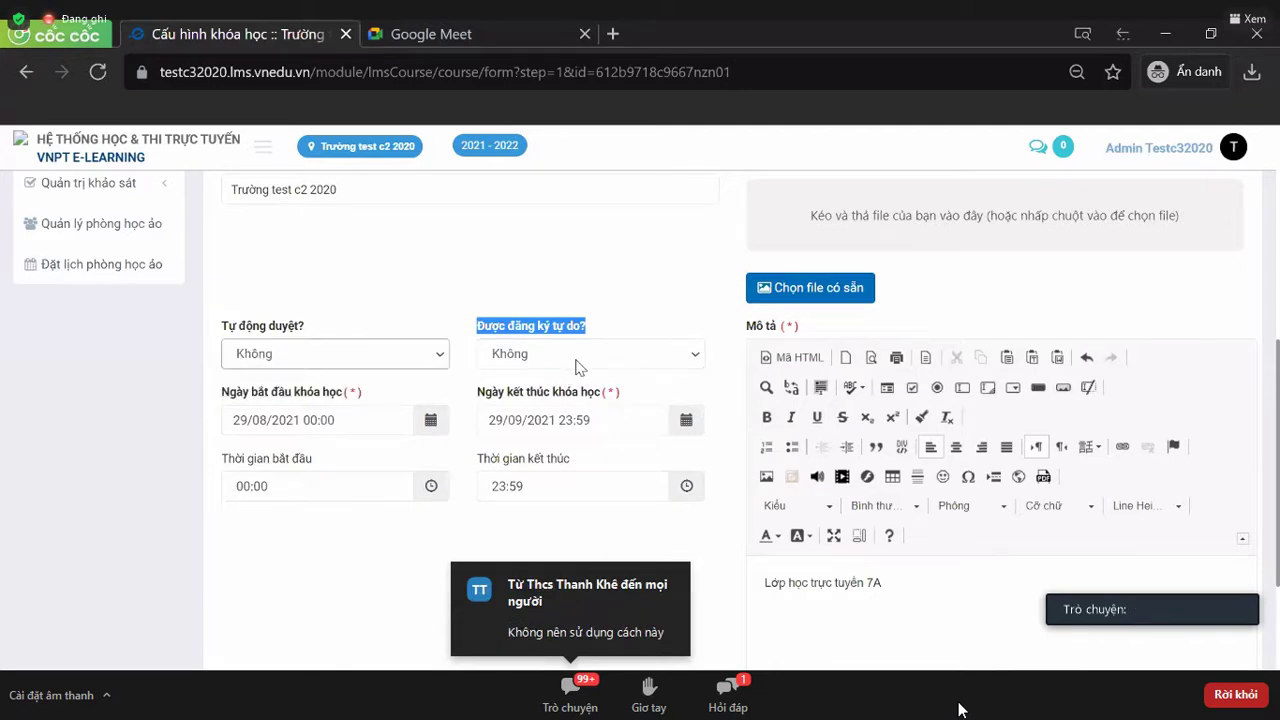
click(575, 367)
click(574, 376)
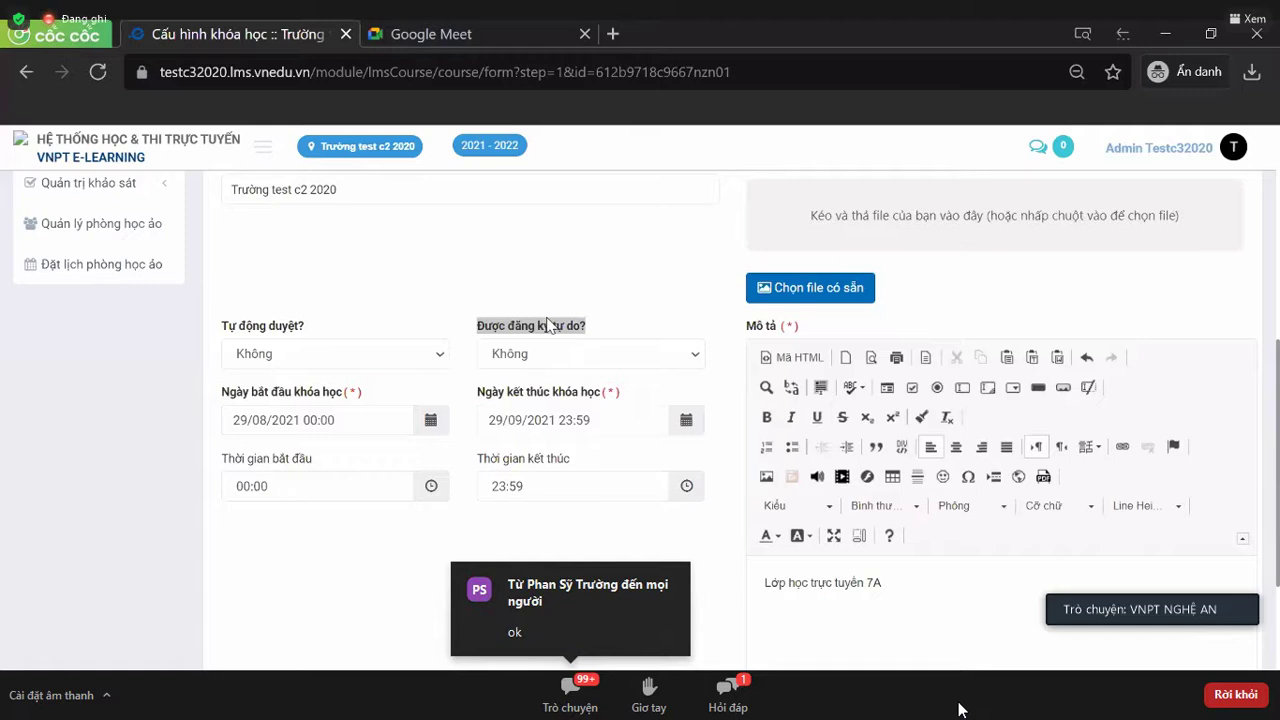
scroll(550, 325, up, 5)
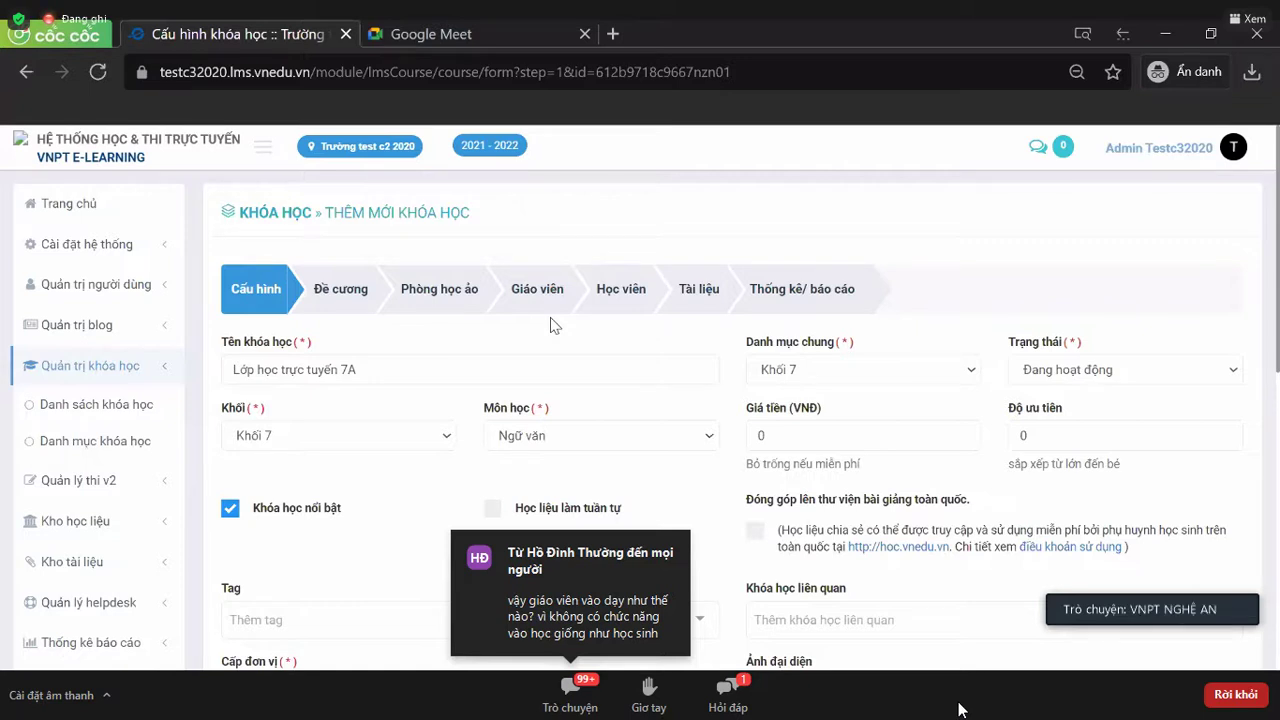
click(632, 301)
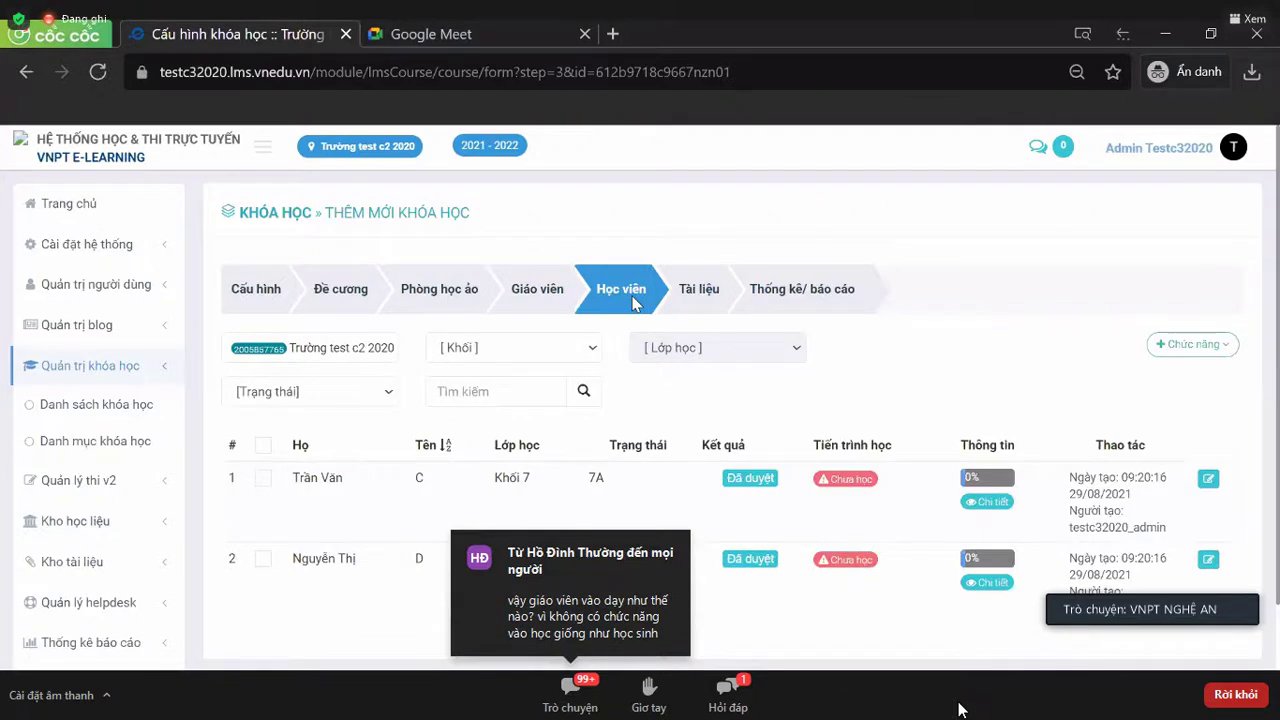
- Switch the course wizard to the Giáo viên step, still with no teachers assigned
scroll(632, 301, down, 2)
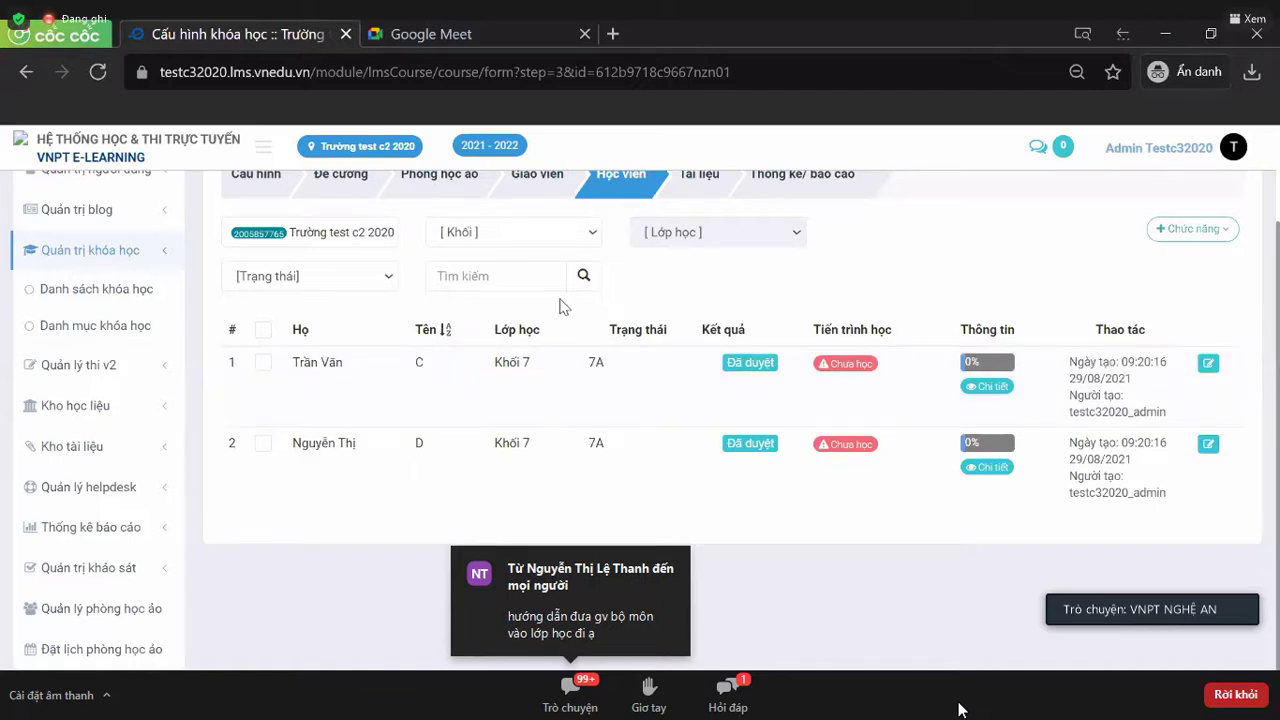
scroll(560, 305, up, 2)
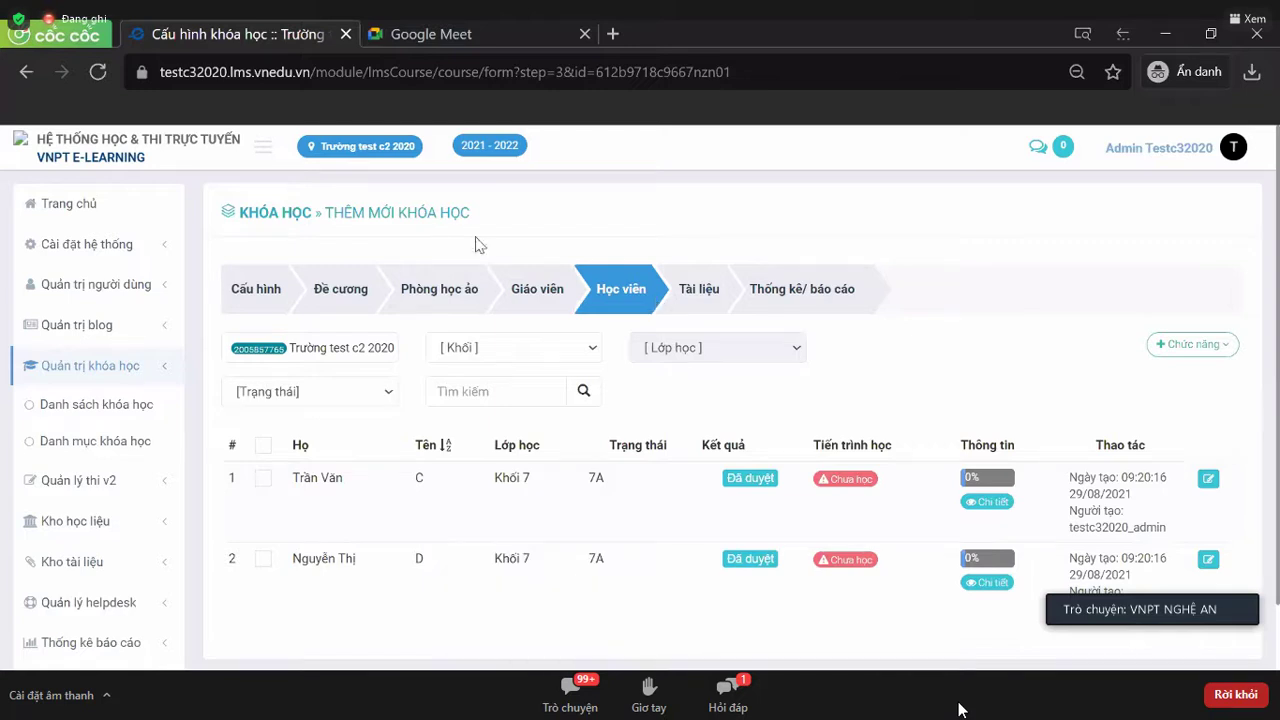
click(543, 303)
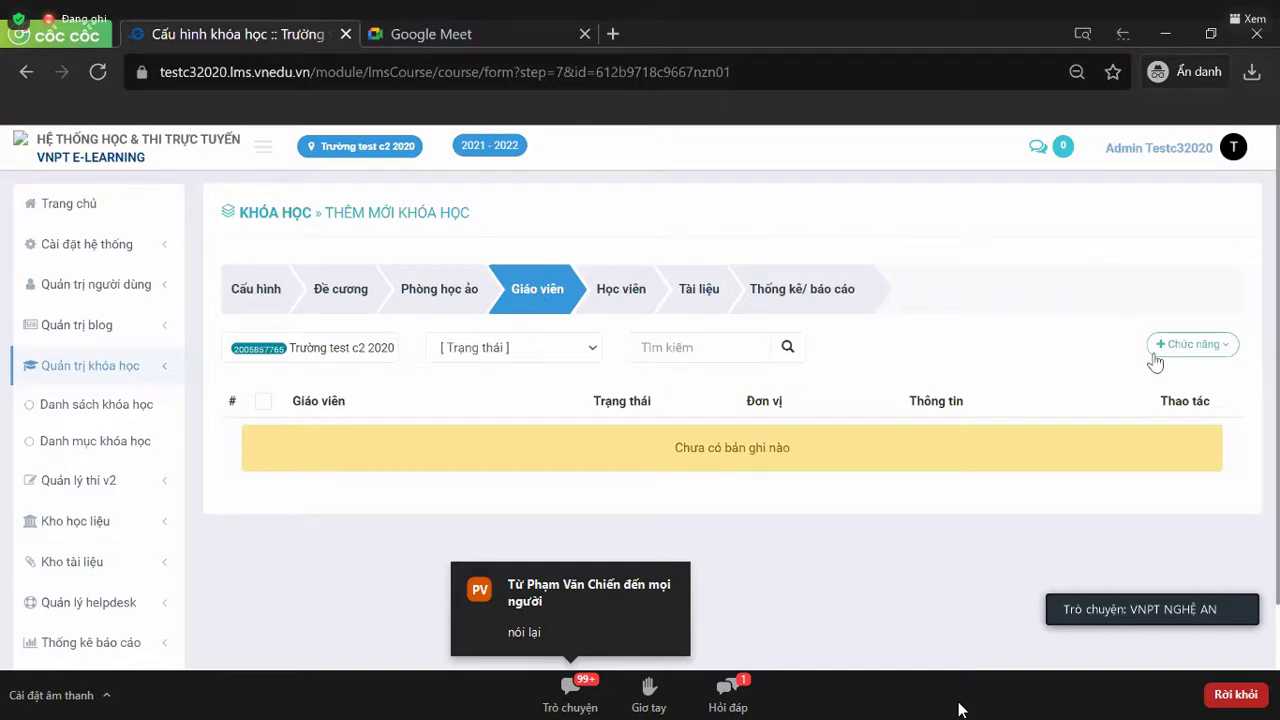
click(1186, 344)
scroll(1187, 350, down, 1)
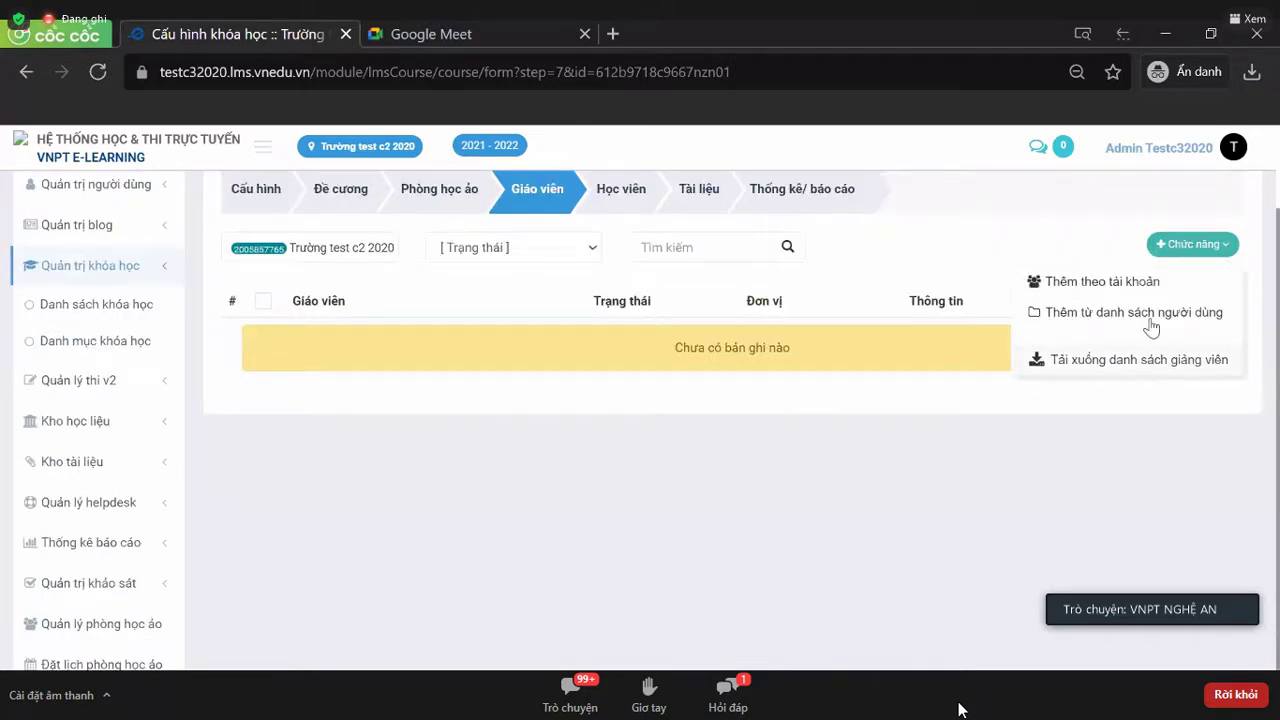
click(1150, 320)
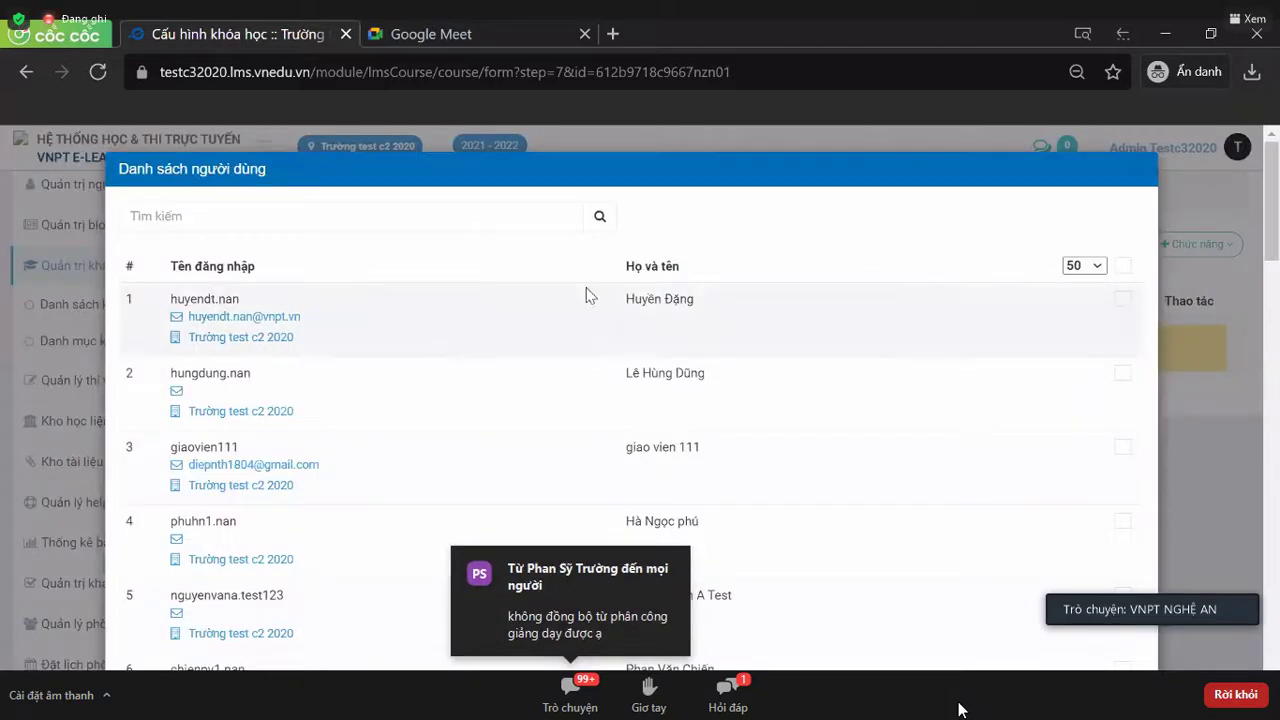
scroll(644, 323, down, 1)
scroll(643, 325, down, 3)
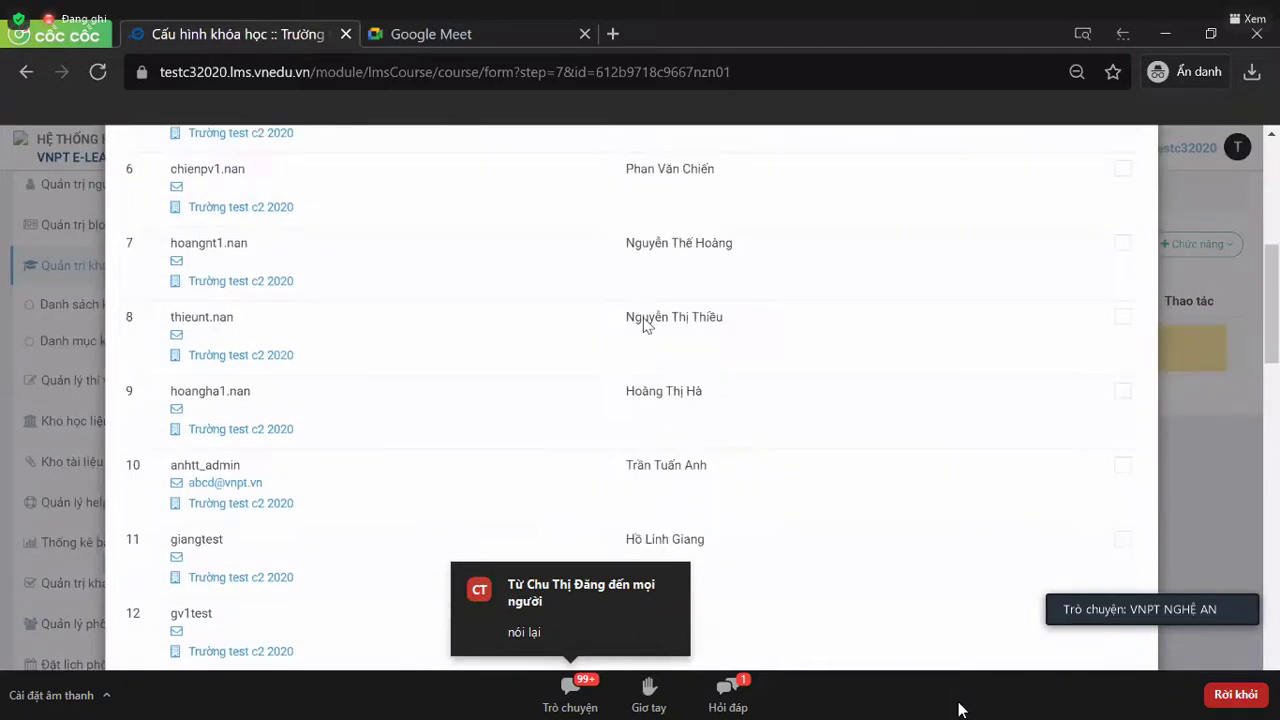
scroll(643, 325, up, 5)
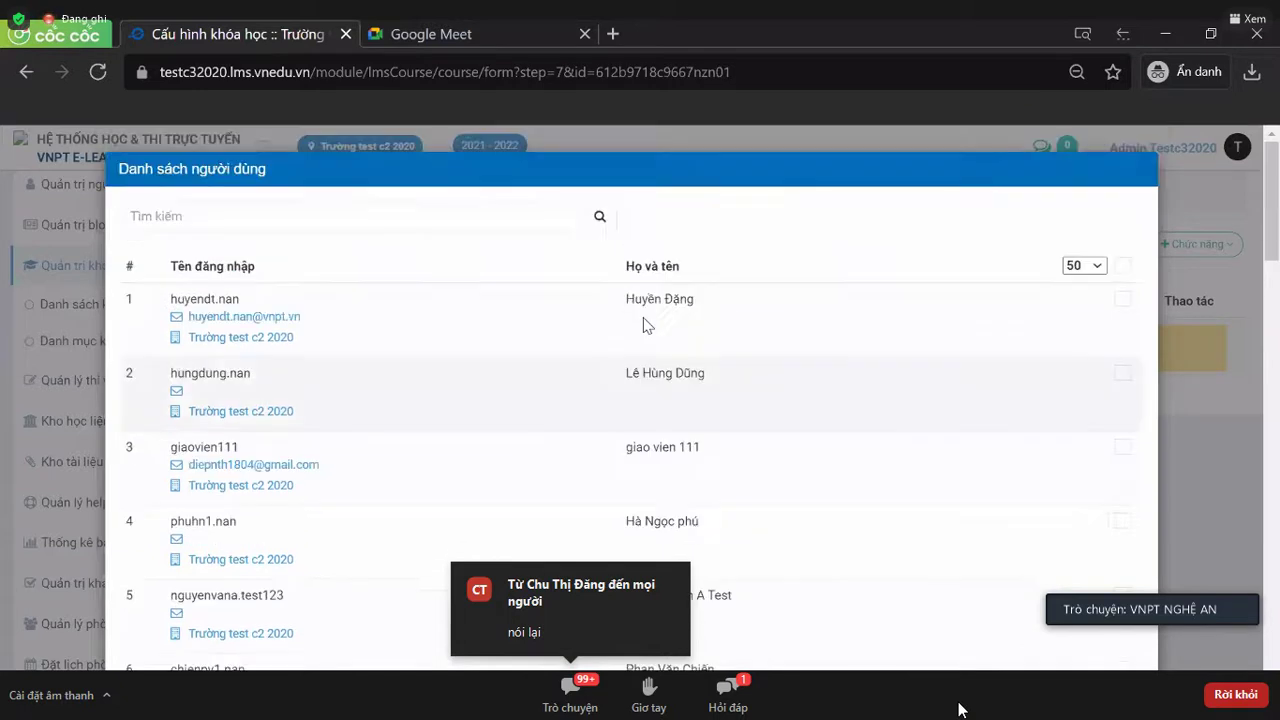
click(1126, 306)
click(1125, 373)
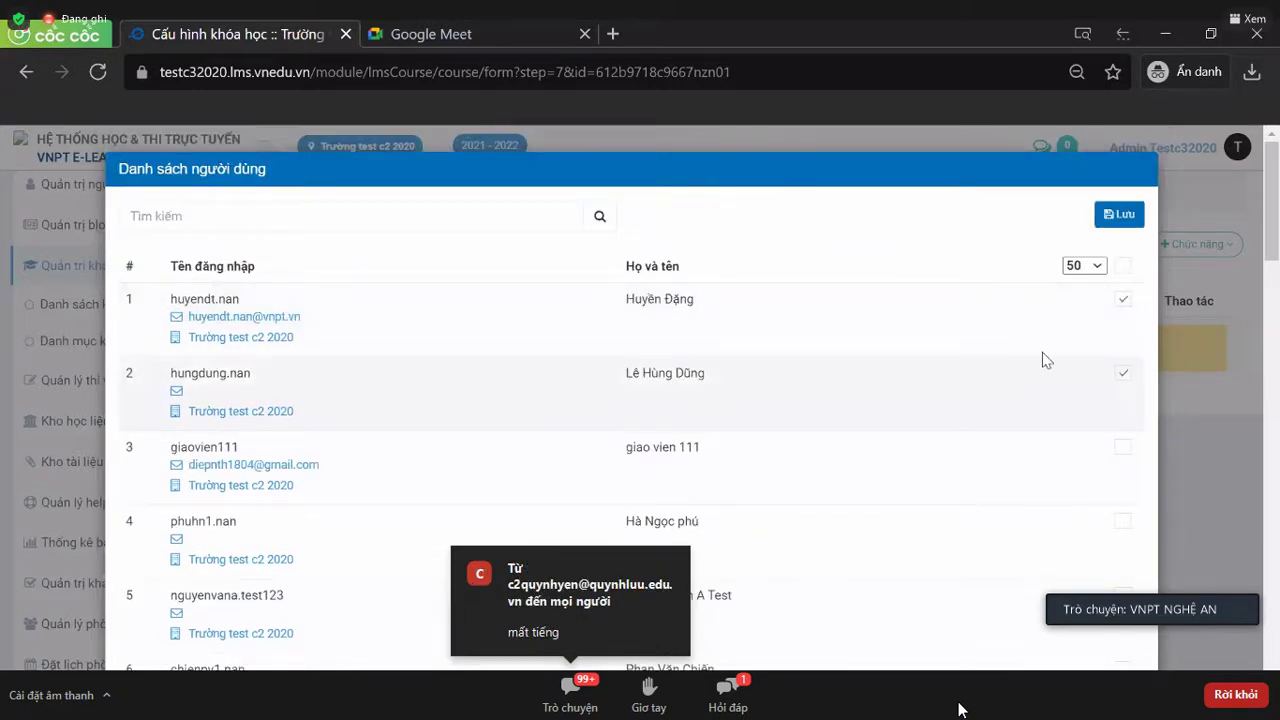
scroll(1049, 360, down, 1)
click(1125, 352)
scroll(1030, 344, down, 1)
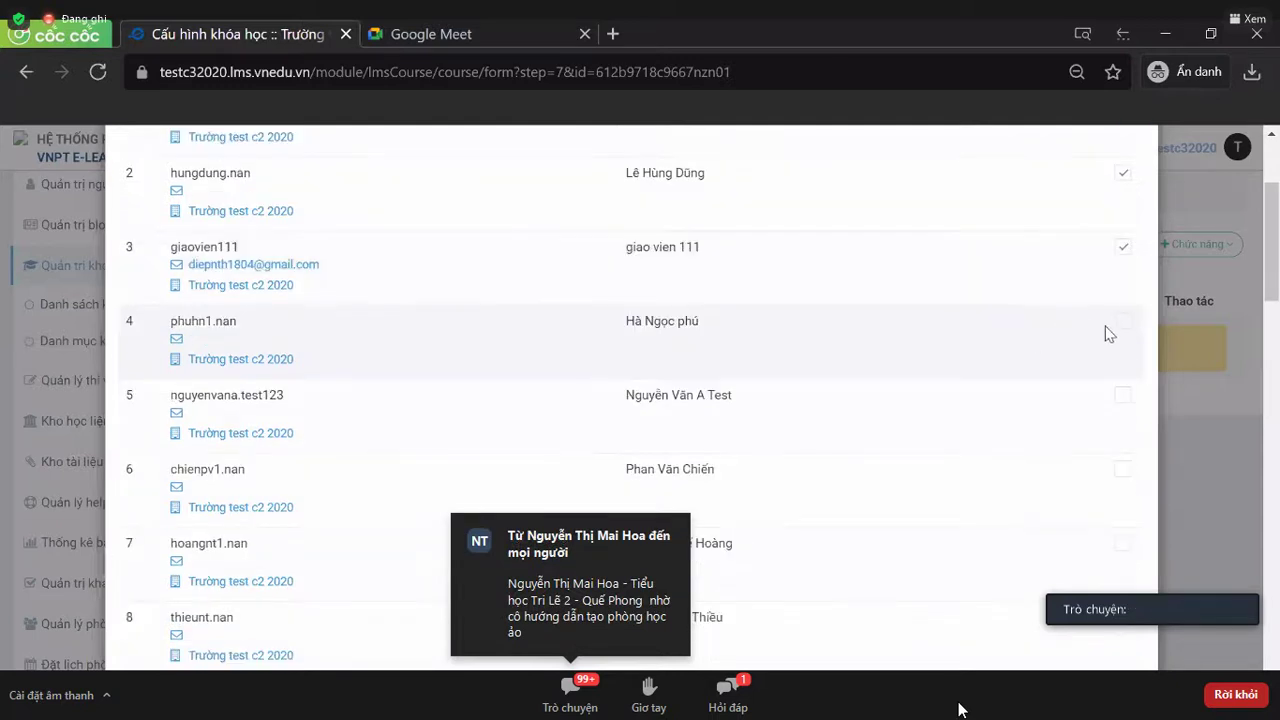
click(1121, 324)
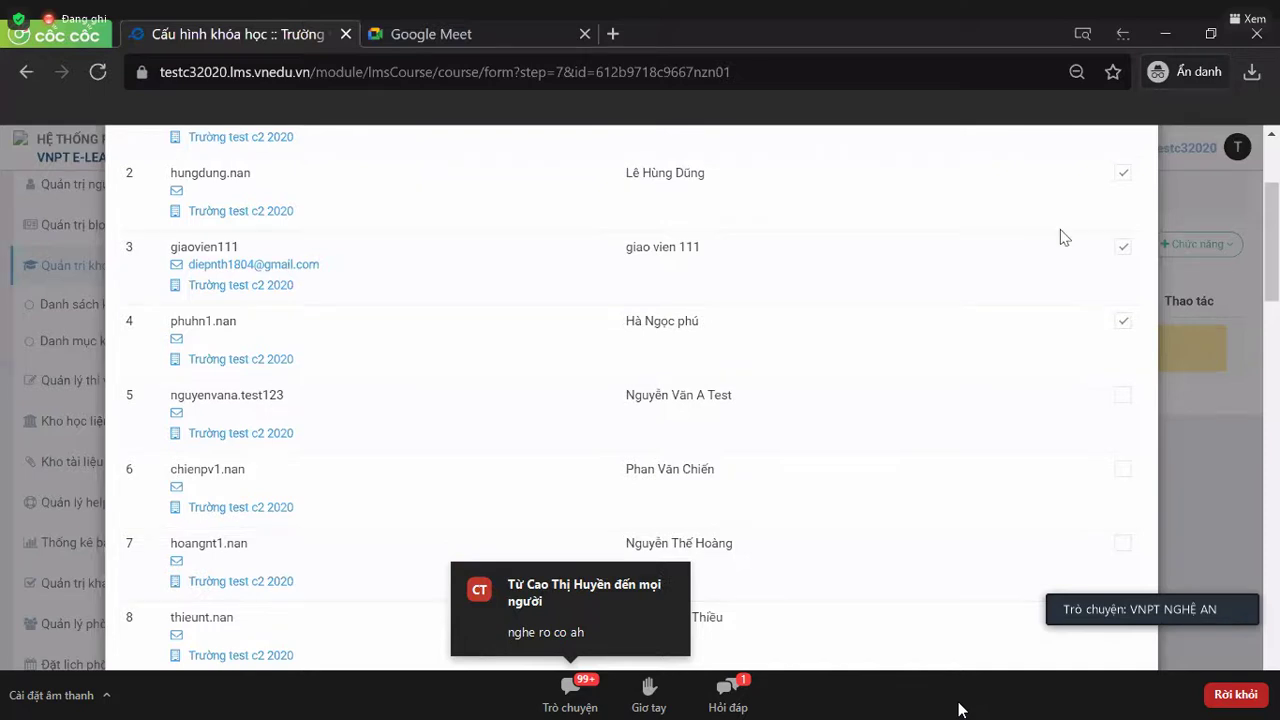
scroll(1063, 237, up, 3)
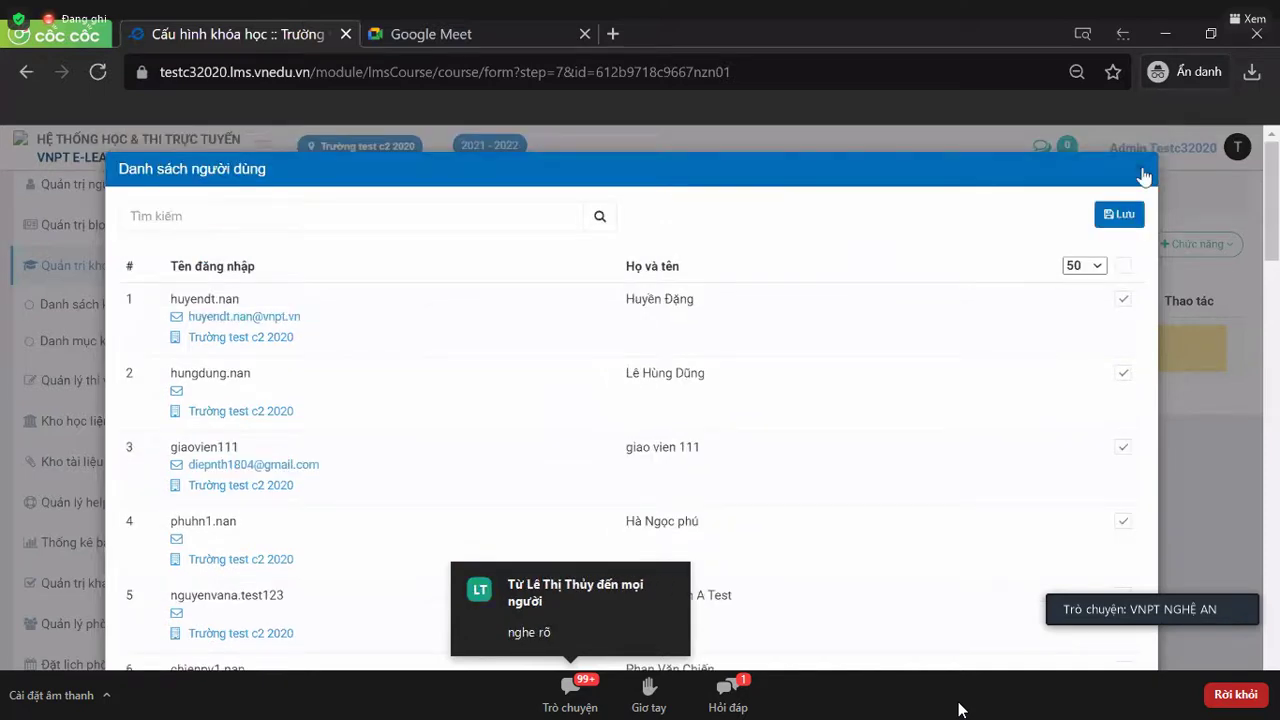
click(1150, 169)
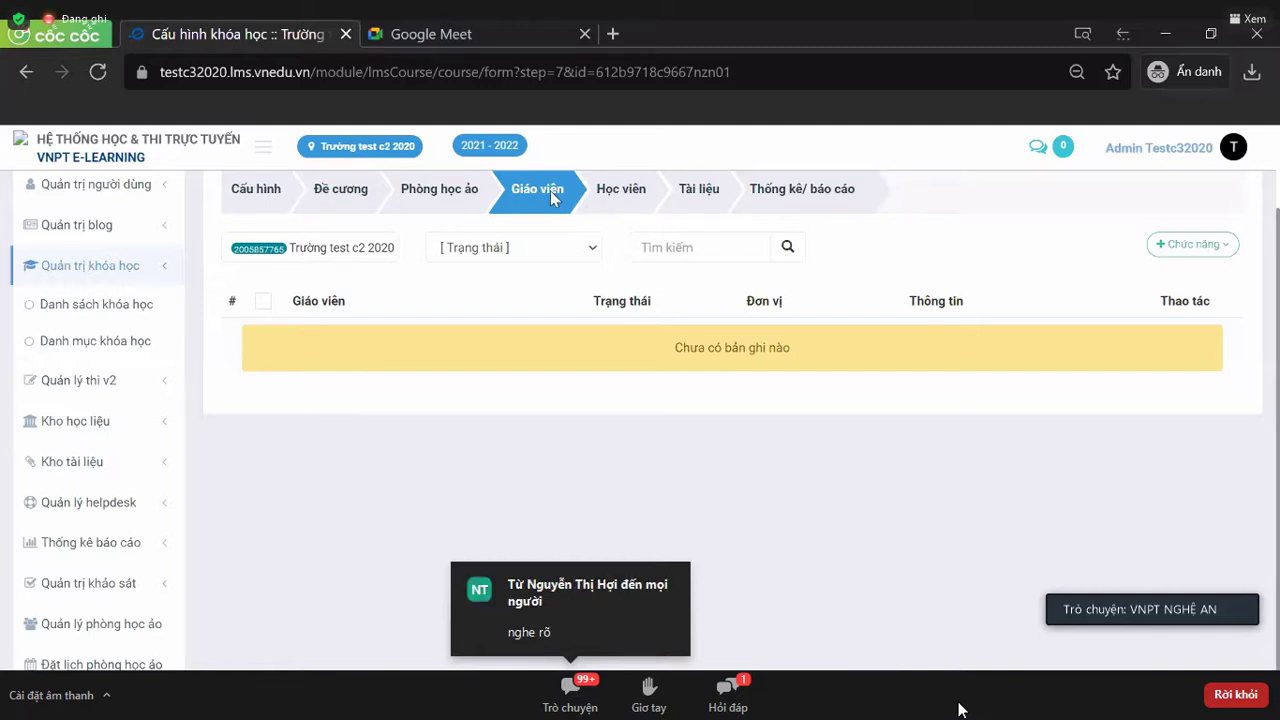
click(1178, 245)
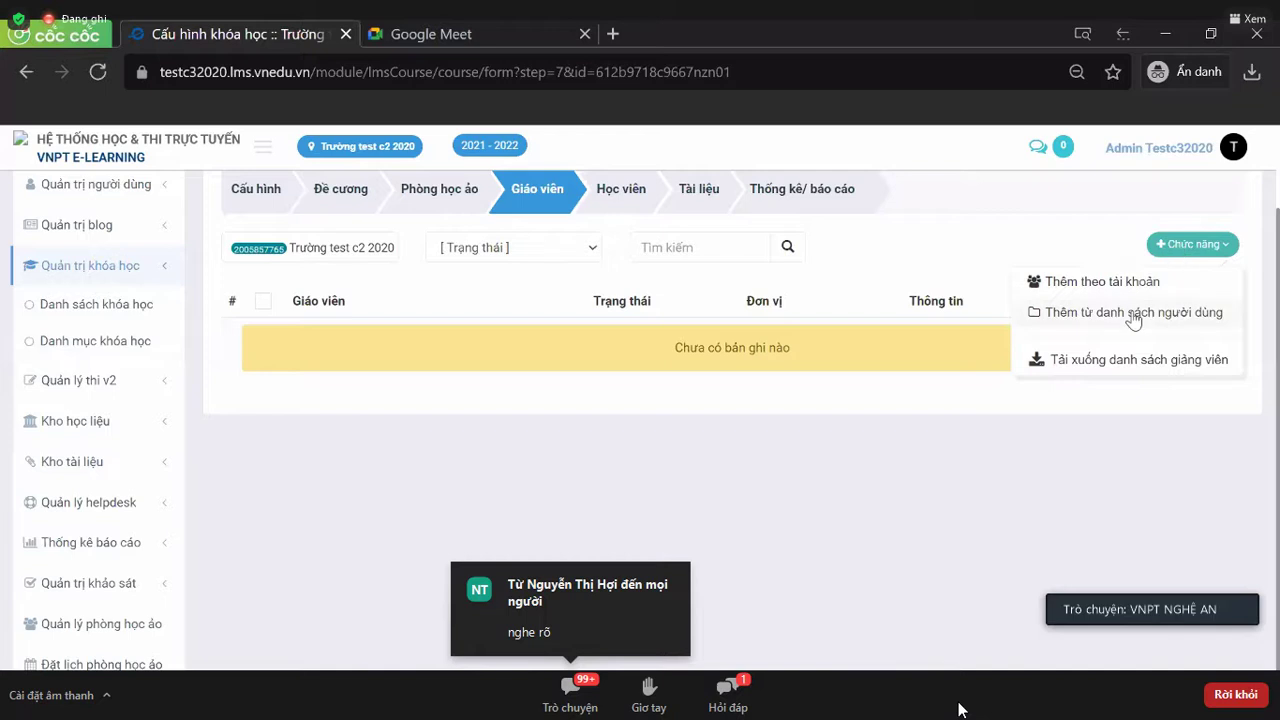
click(1133, 314)
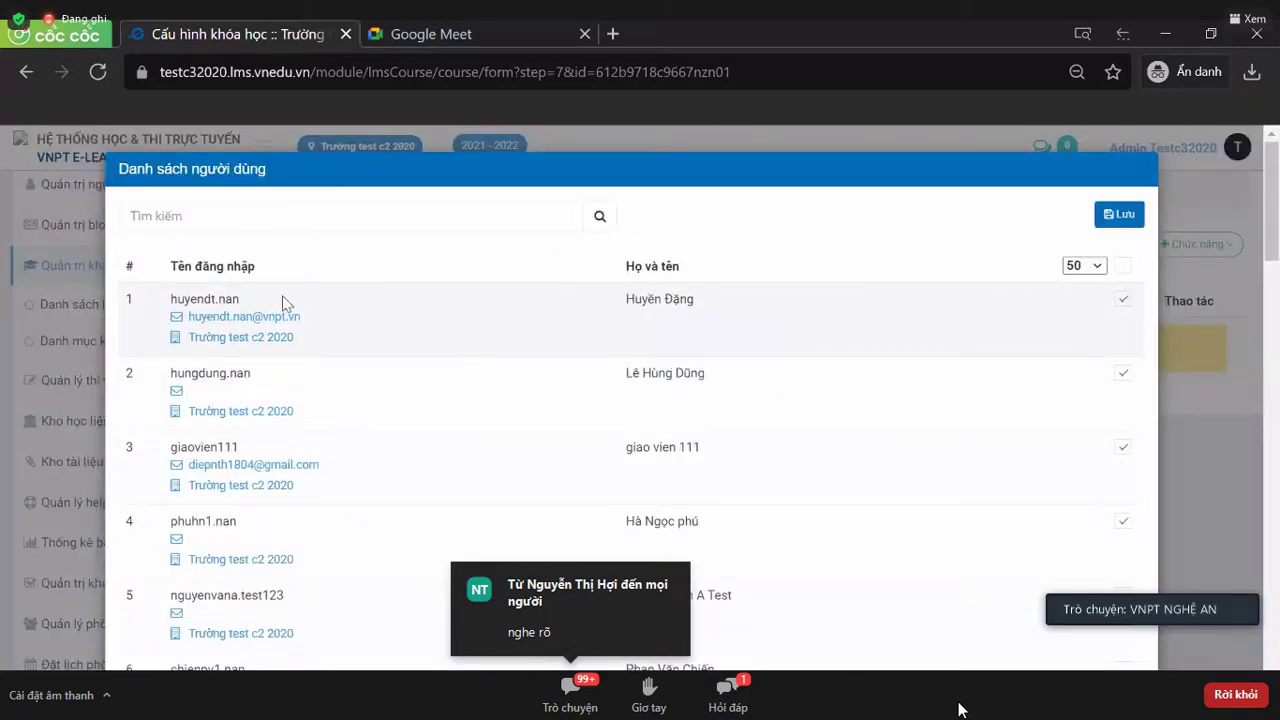
click(254, 216)
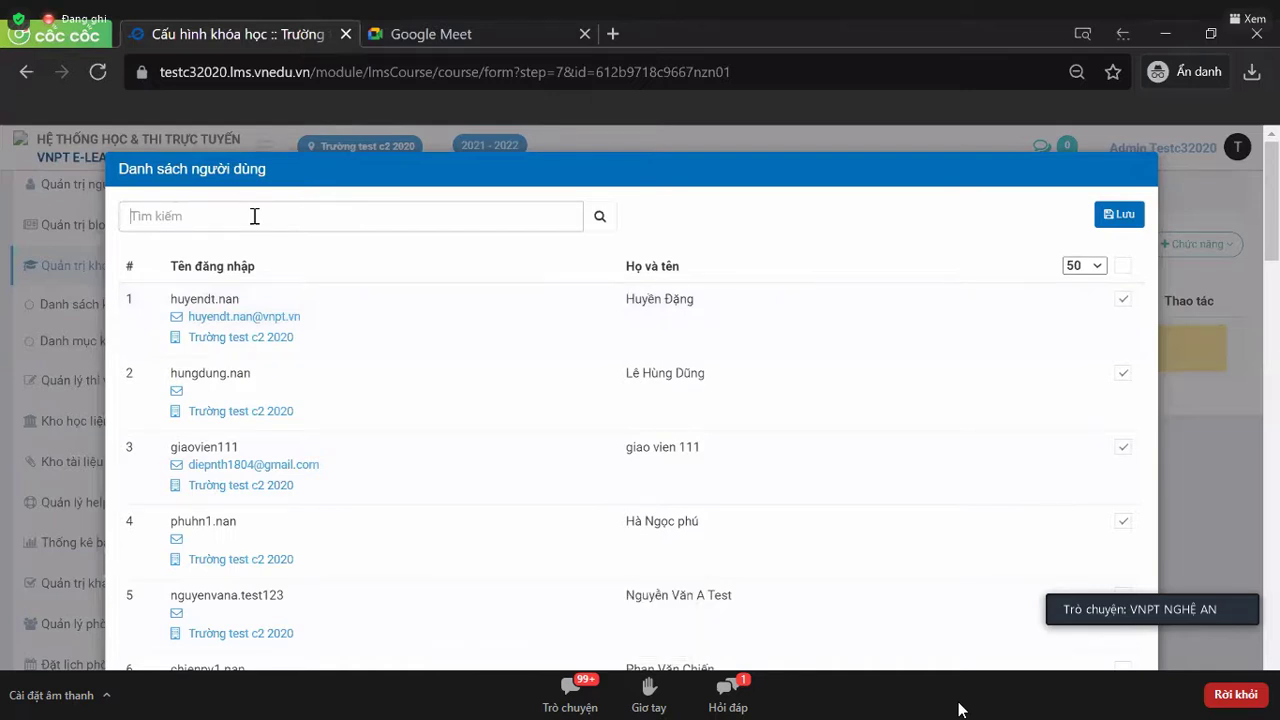
text(giang)
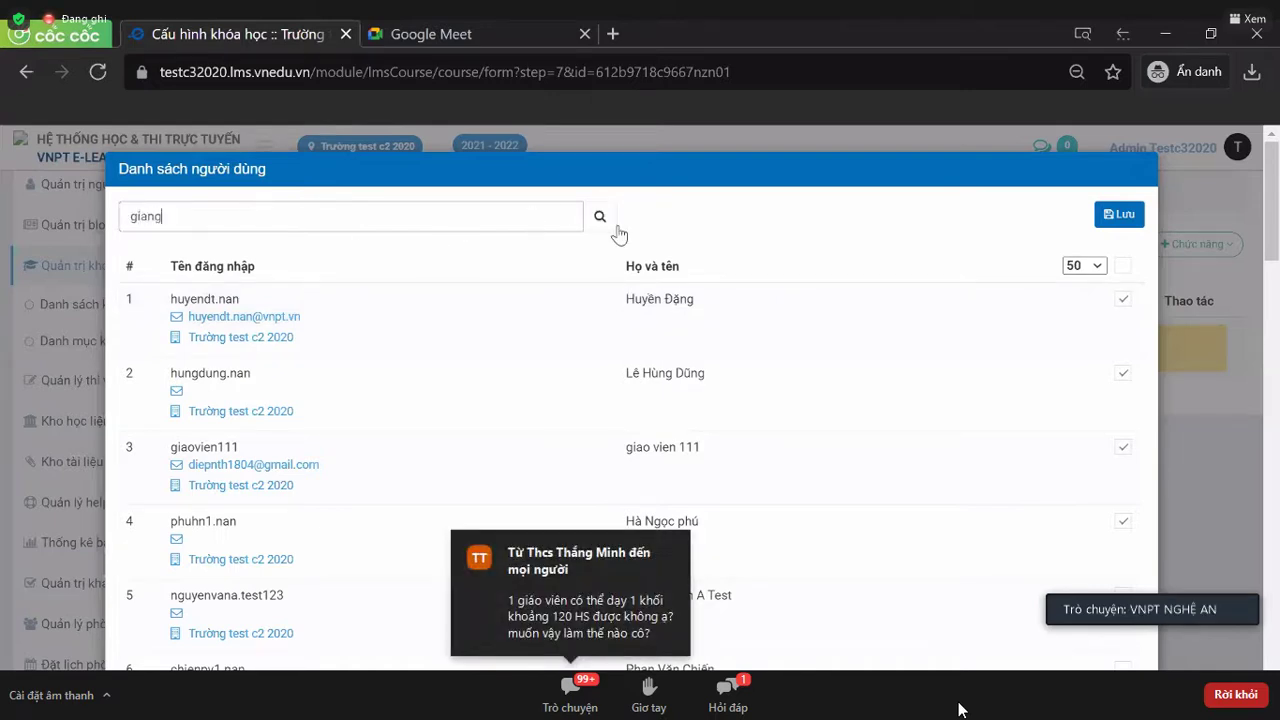
click(600, 217)
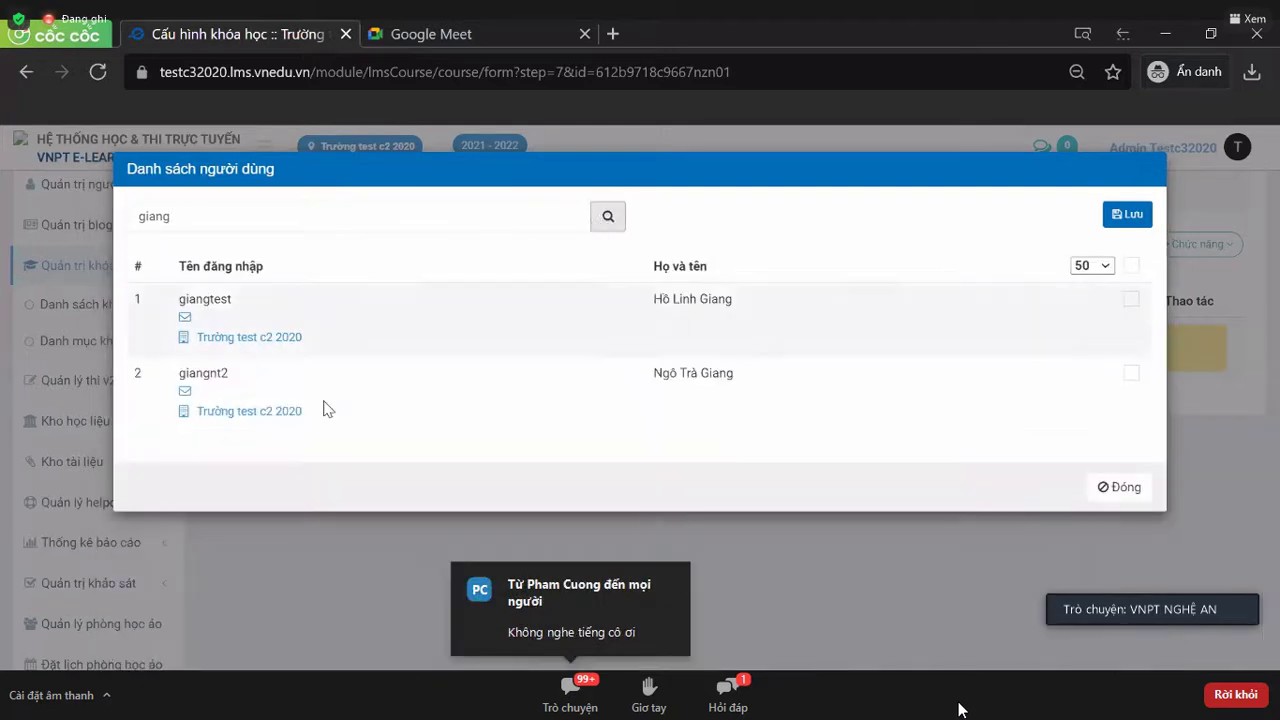
click(1130, 300)
click(1130, 373)
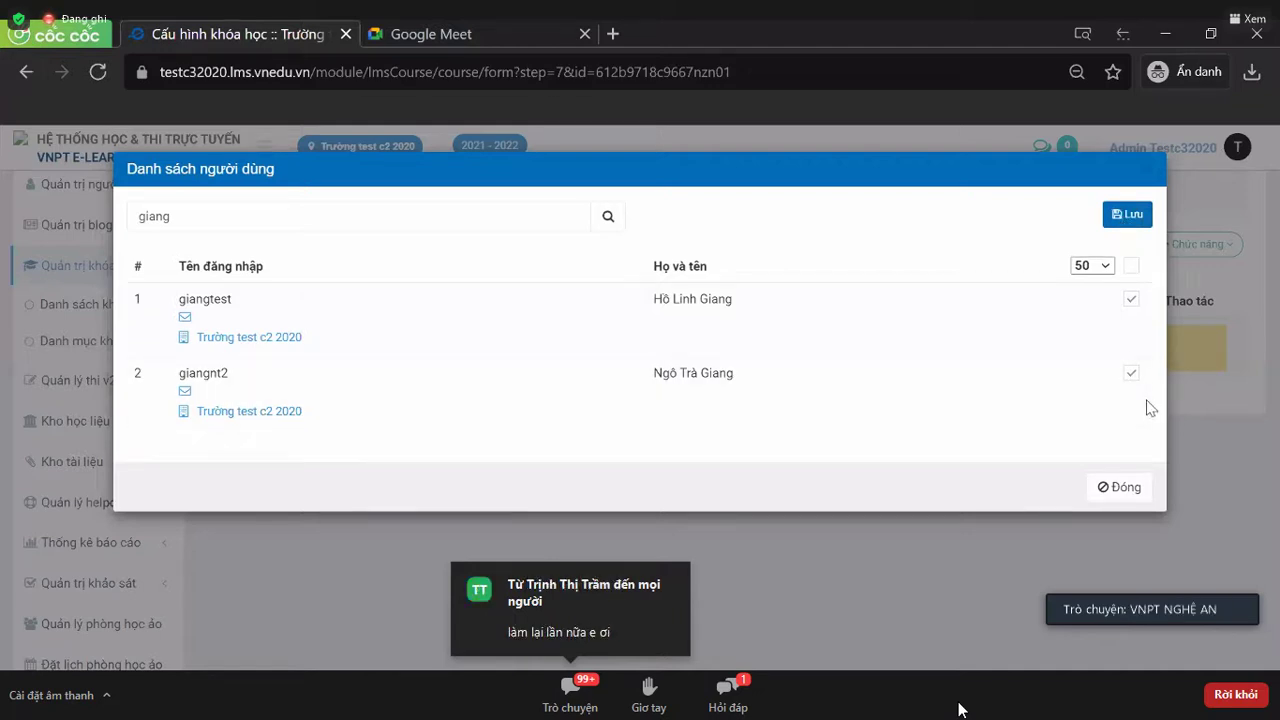
click(1158, 174)
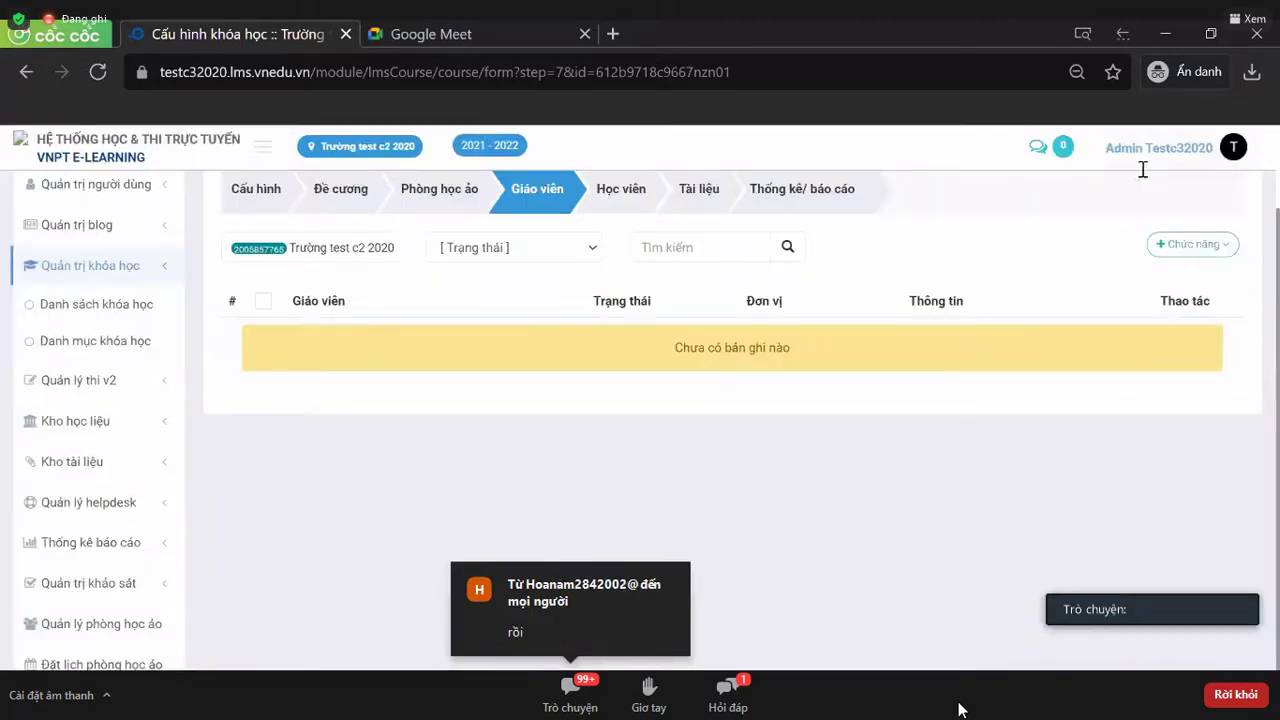
click(625, 196)
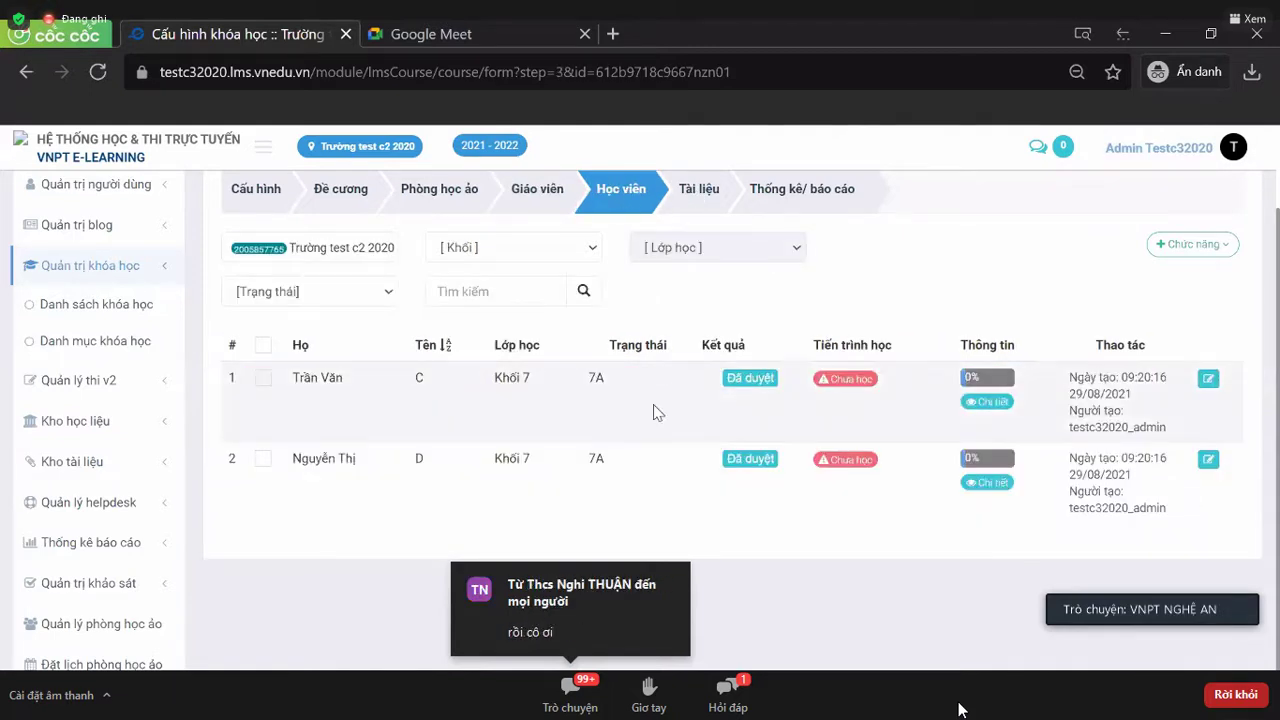
scroll(653, 404, up, 2)
click(554, 301)
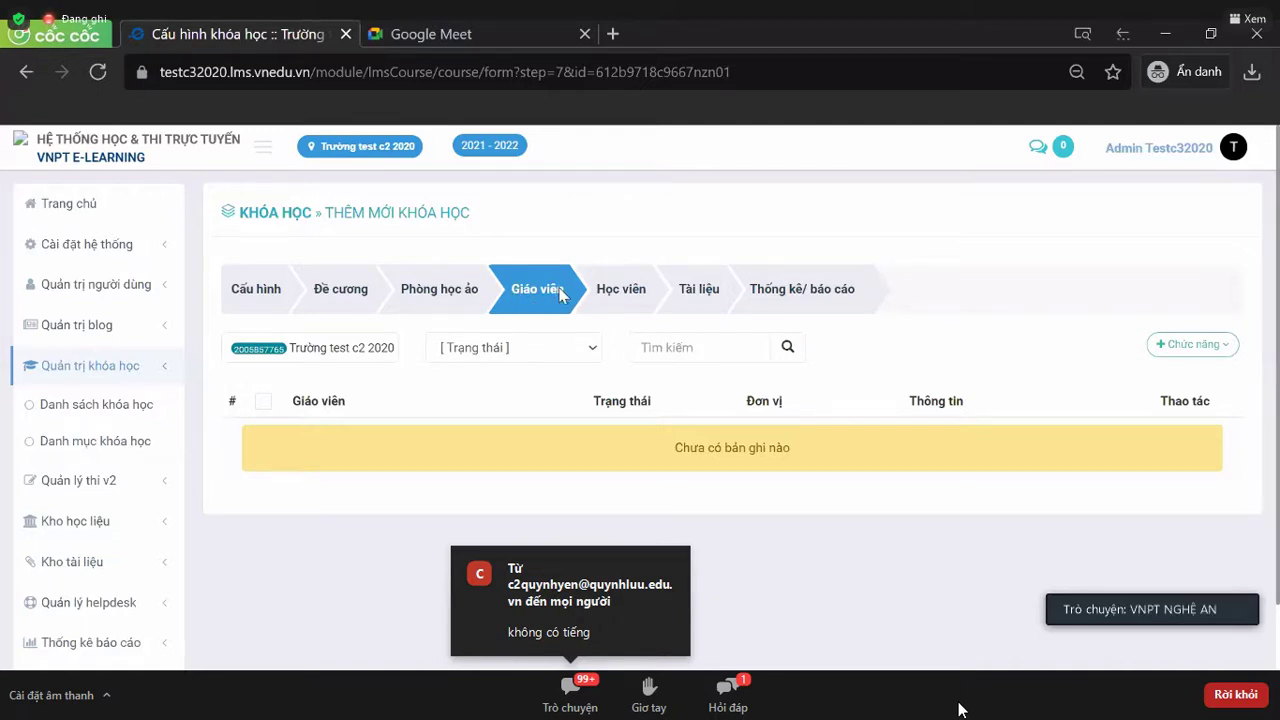
- Open the add-teachers-from-user-list dialog and clear its search to list all users
click(1188, 344)
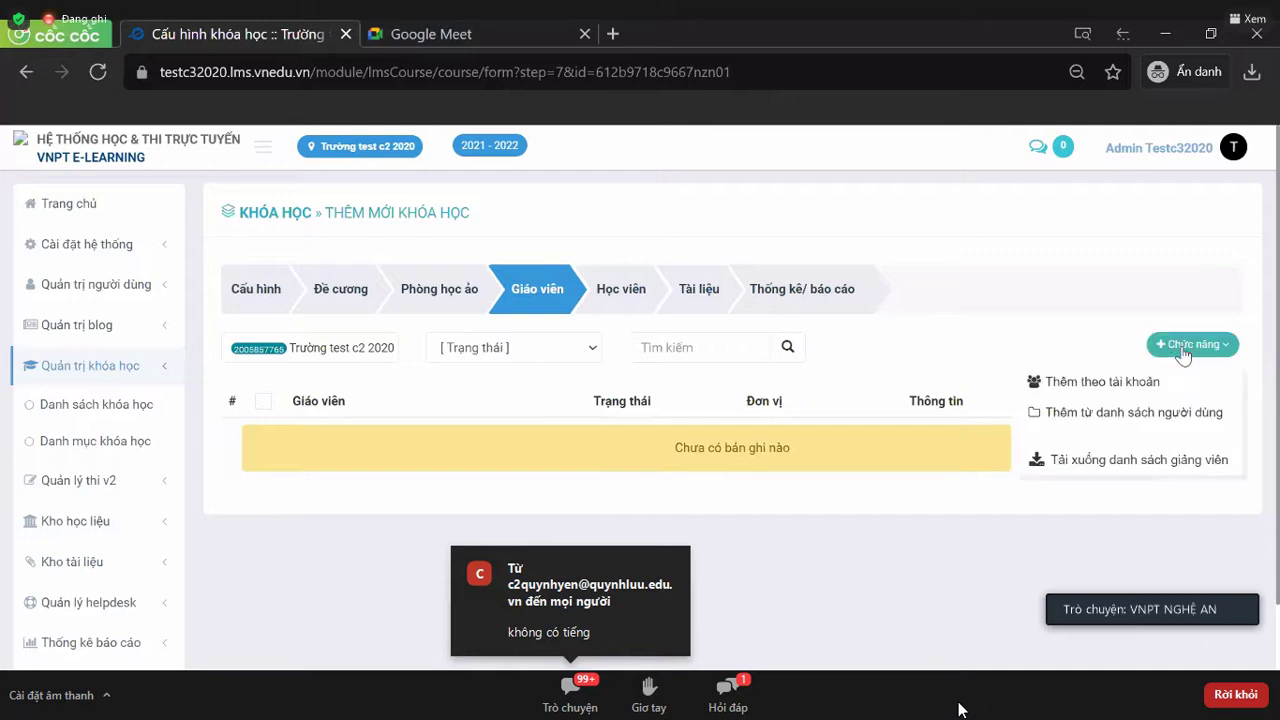
scroll(1107, 347, down, 1)
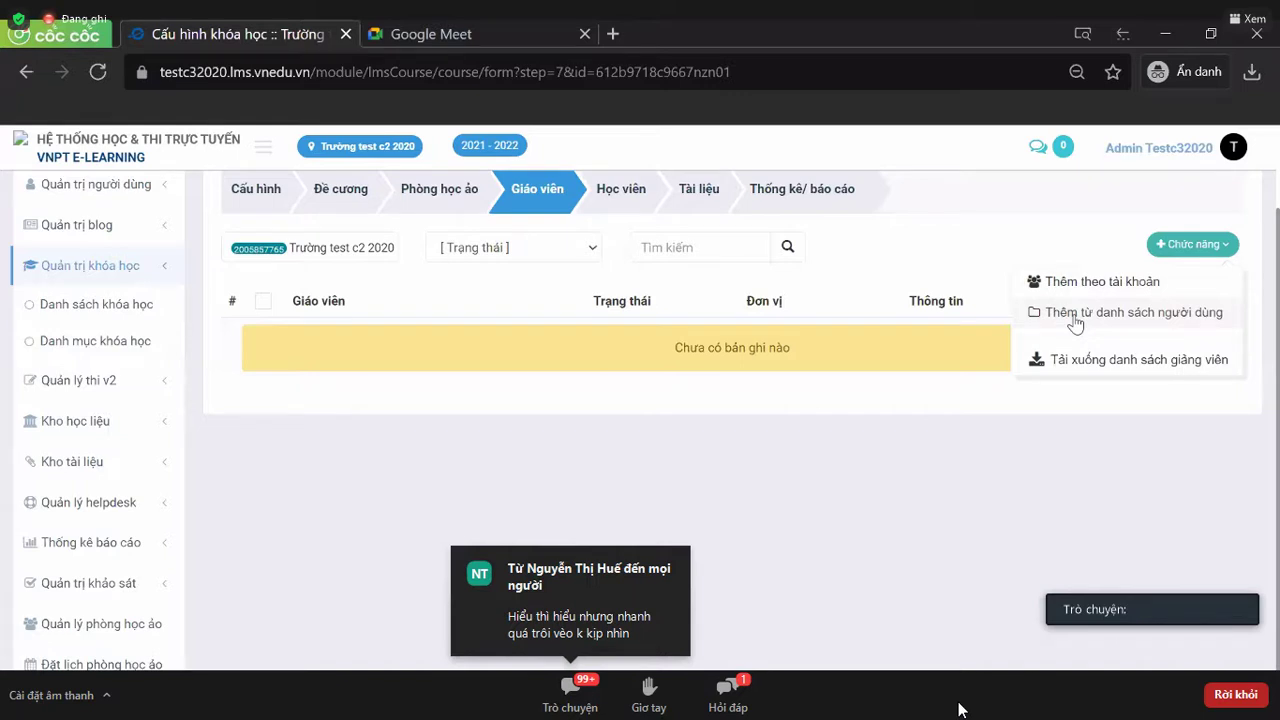
click(1075, 318)
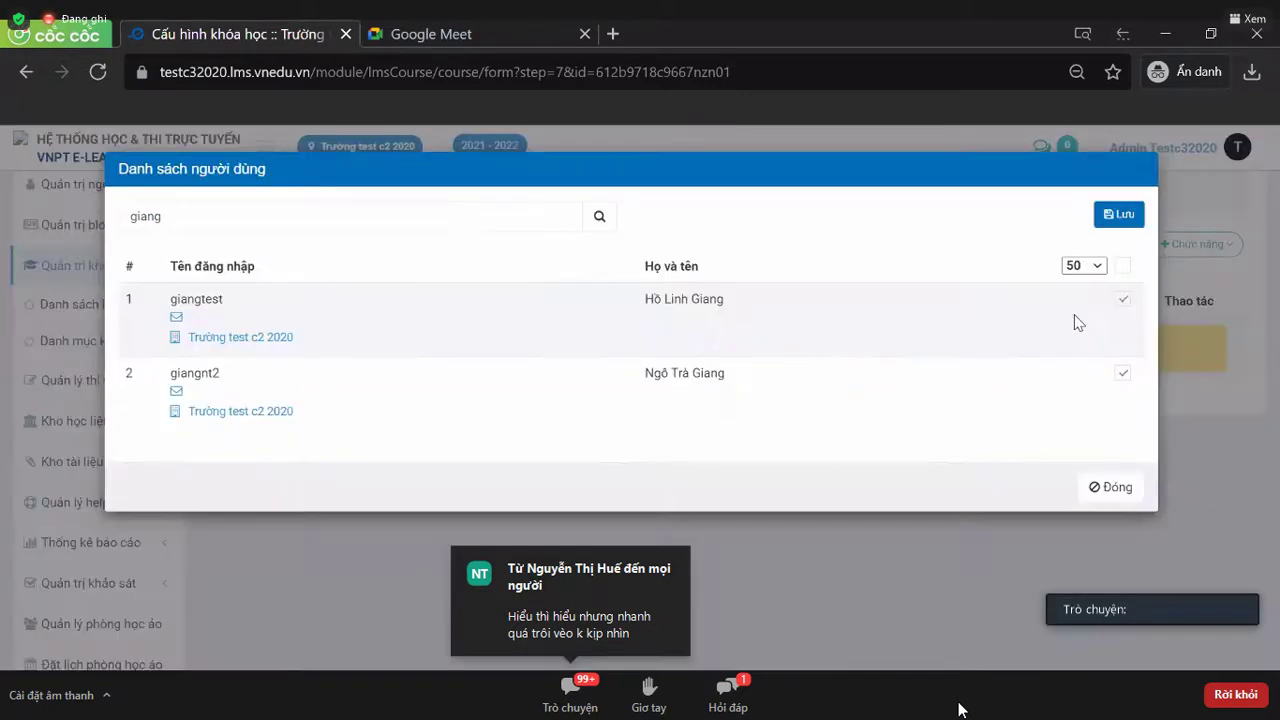
click(466, 217)
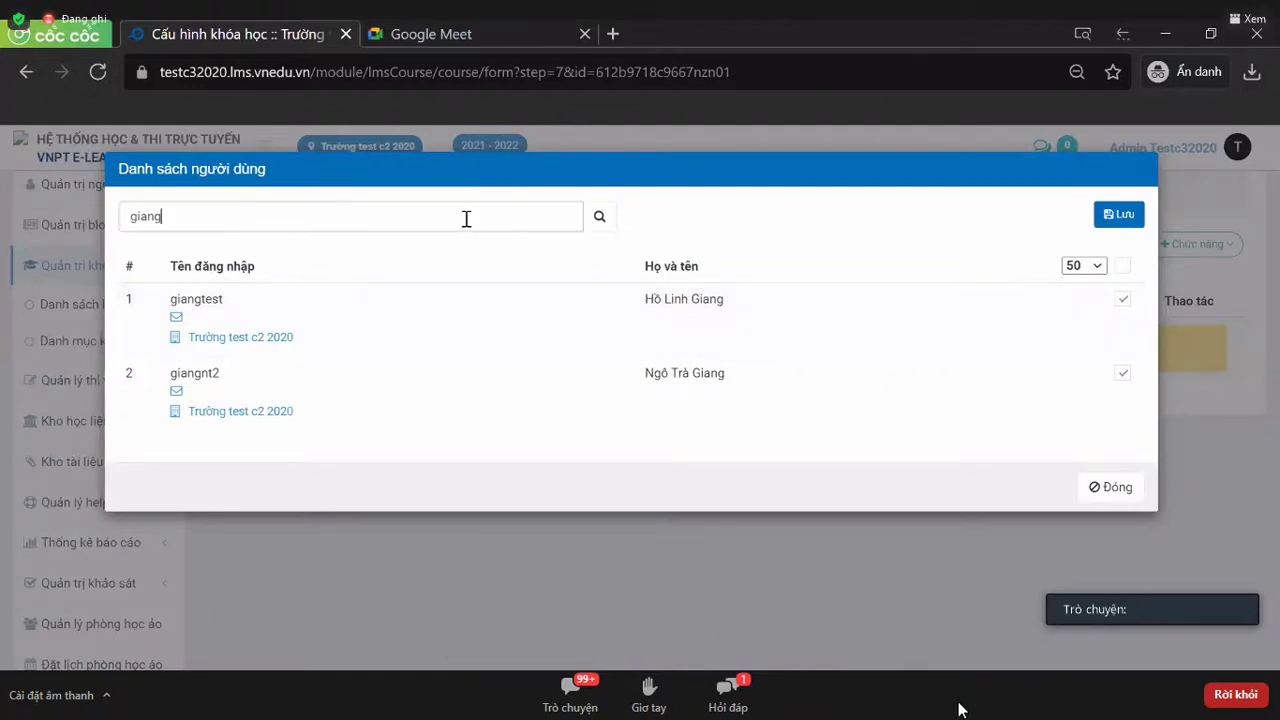
key(BackSpace)
key(BackSpace)
key(BackSpace)
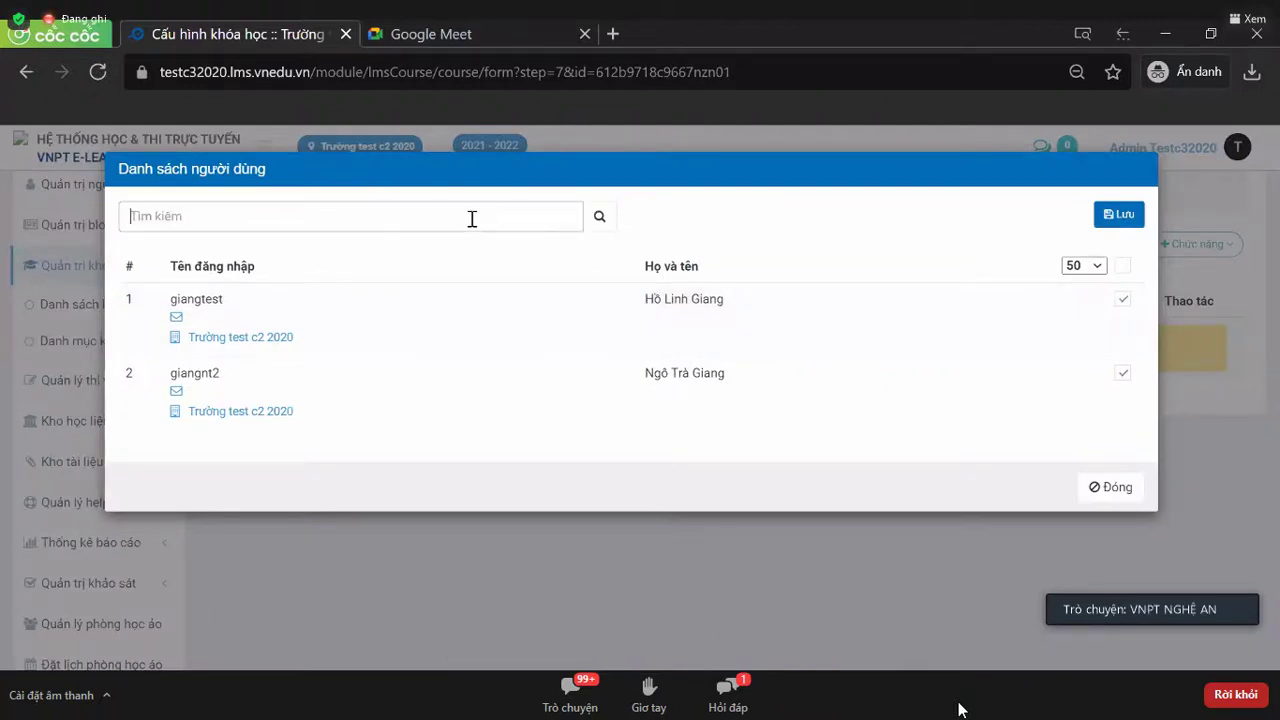
click(598, 215)
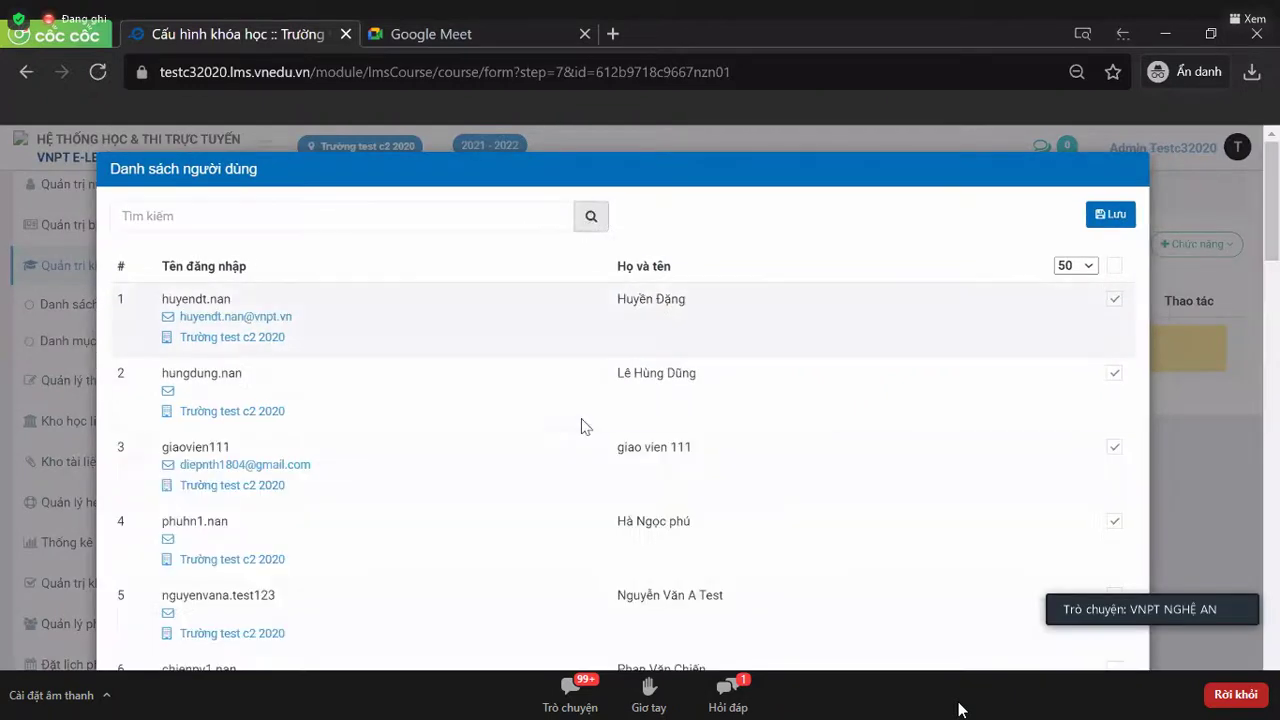
scroll(592, 410, down, 2)
scroll(592, 410, down, 1)
scroll(592, 410, up, 3)
scroll(592, 410, down, 10)
scroll(592, 410, up, 10)
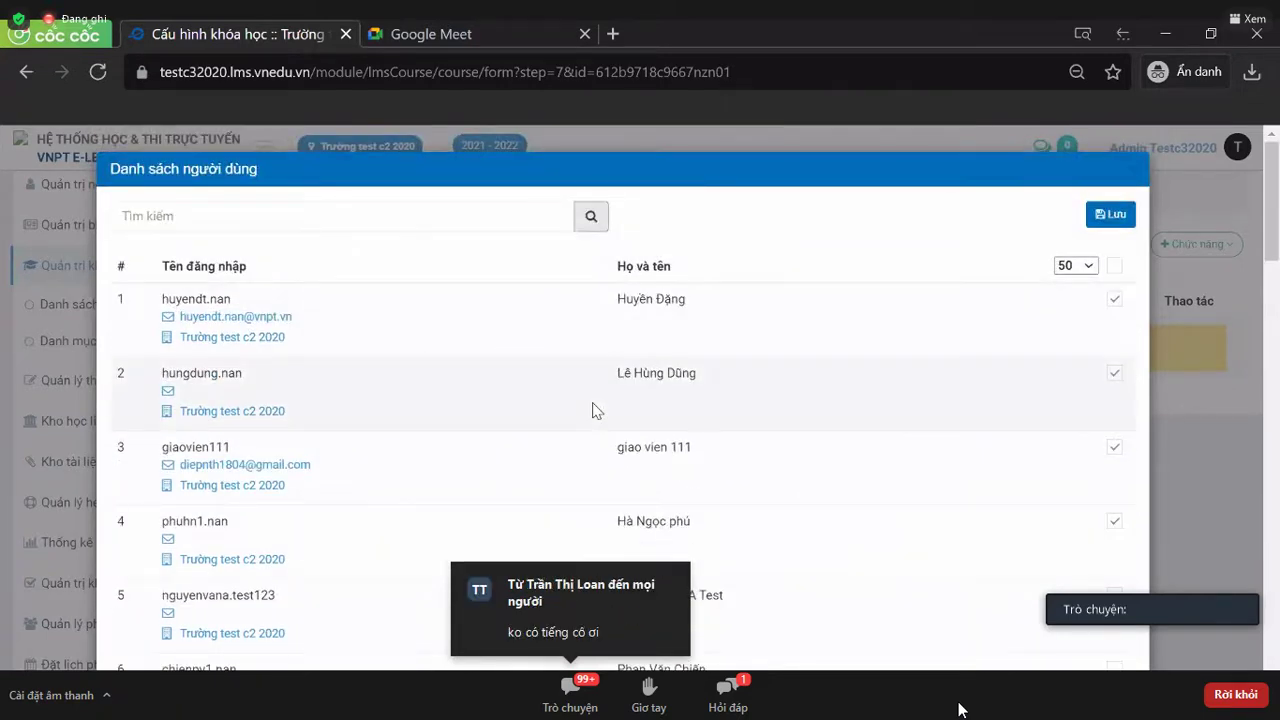
- Search for the teacher's username, tick the found user, save them as course teacher, and close the list
click(520, 226)
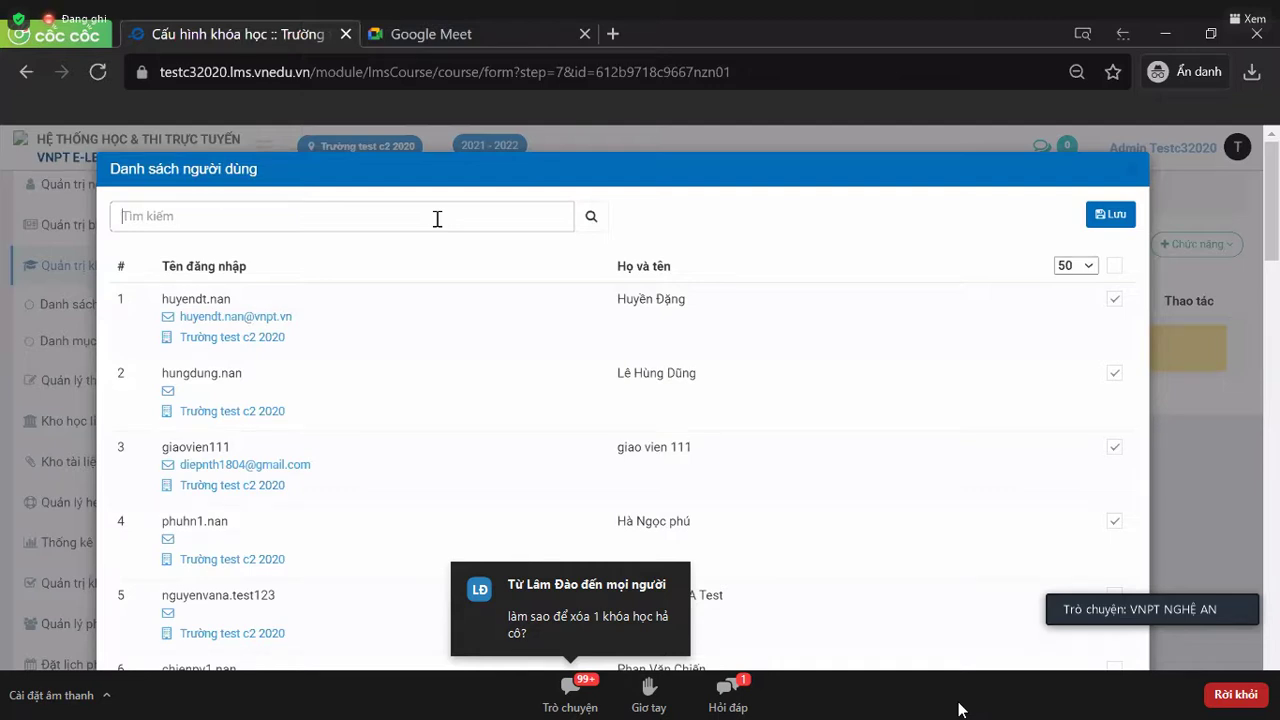
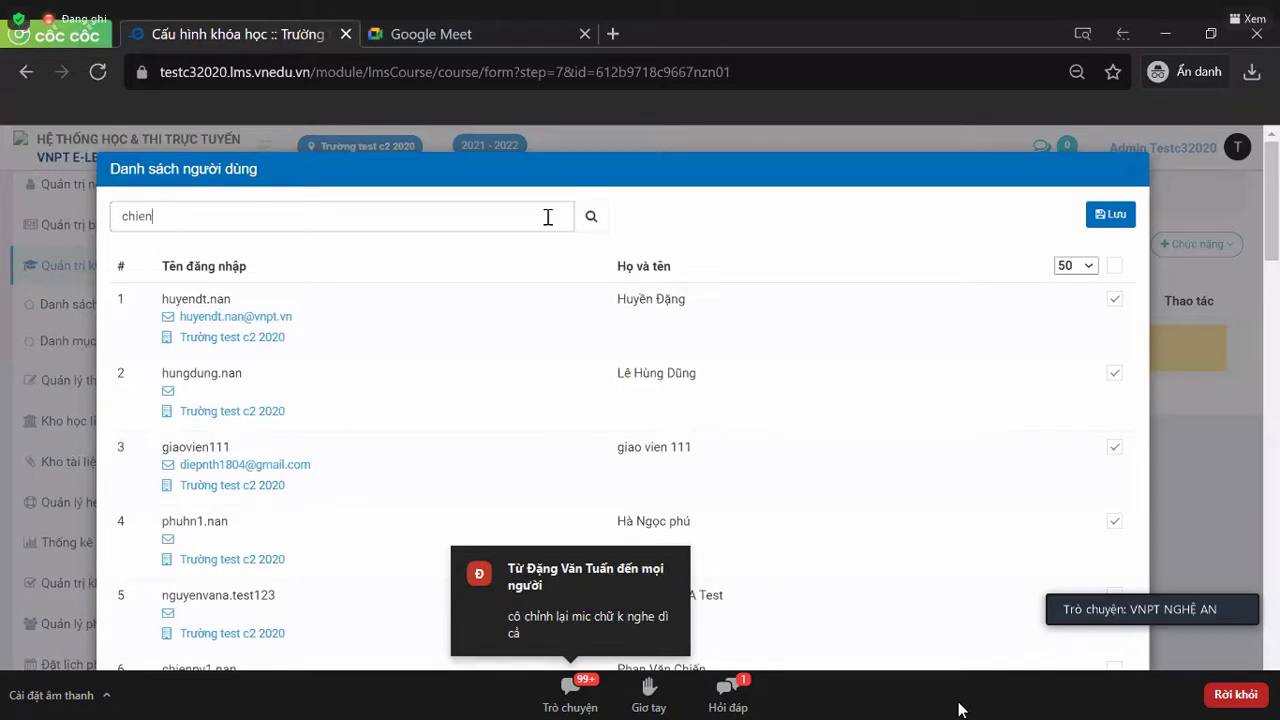
click(598, 216)
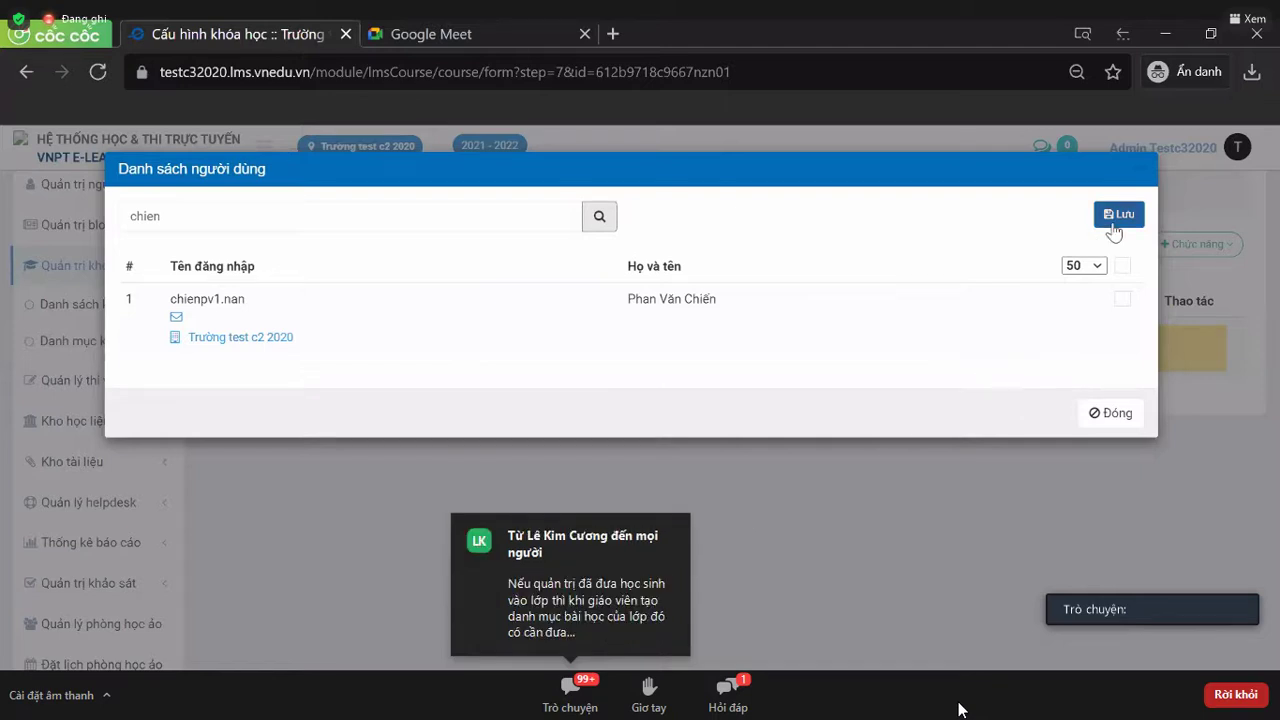
click(1123, 302)
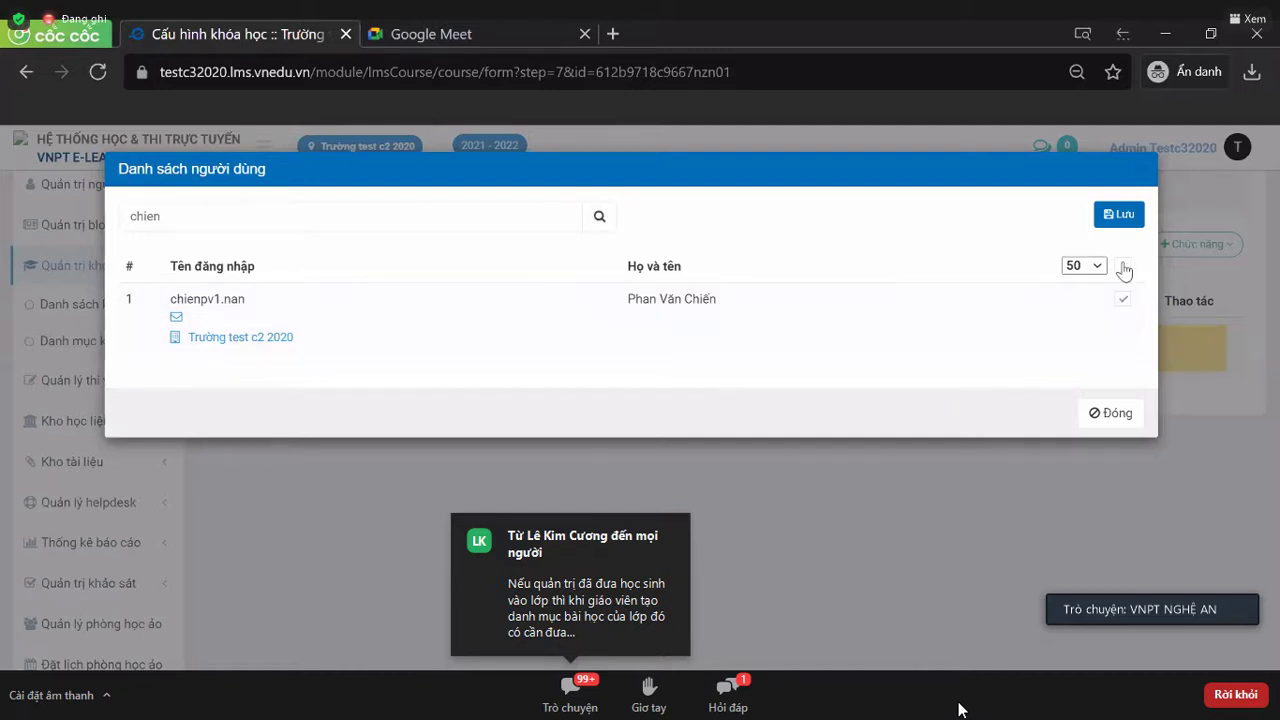
click(1123, 266)
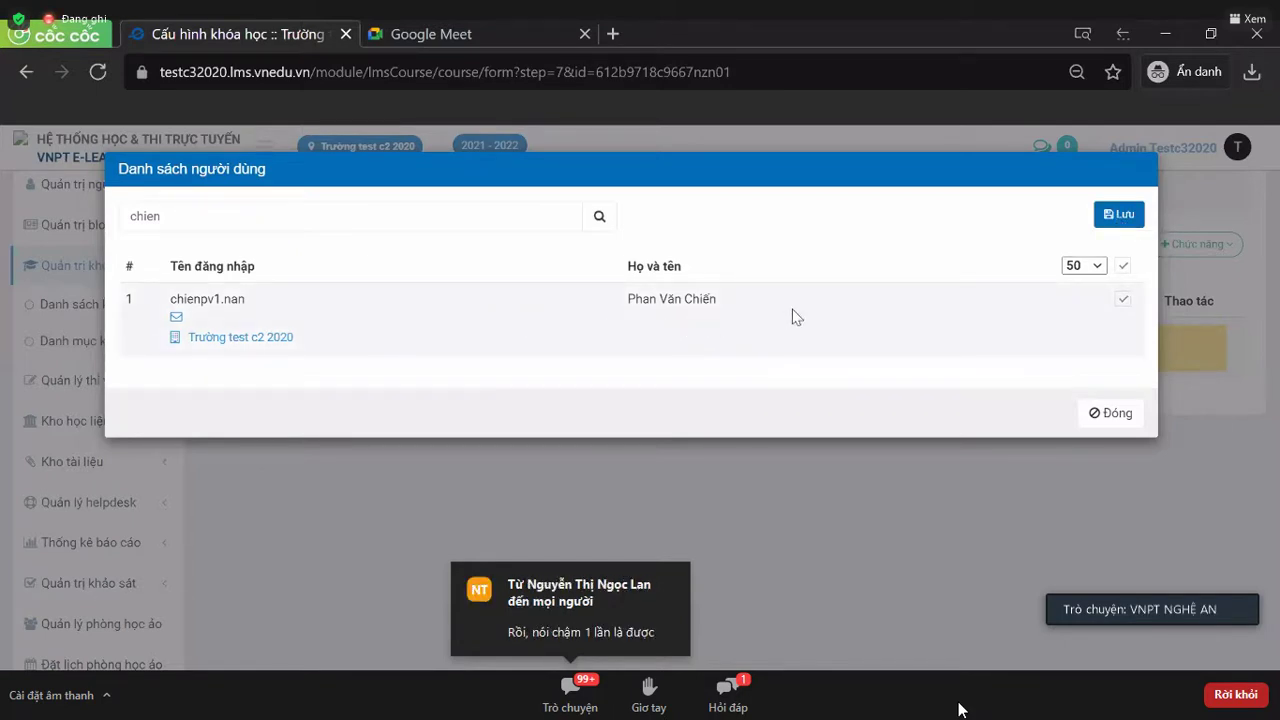
click(1118, 215)
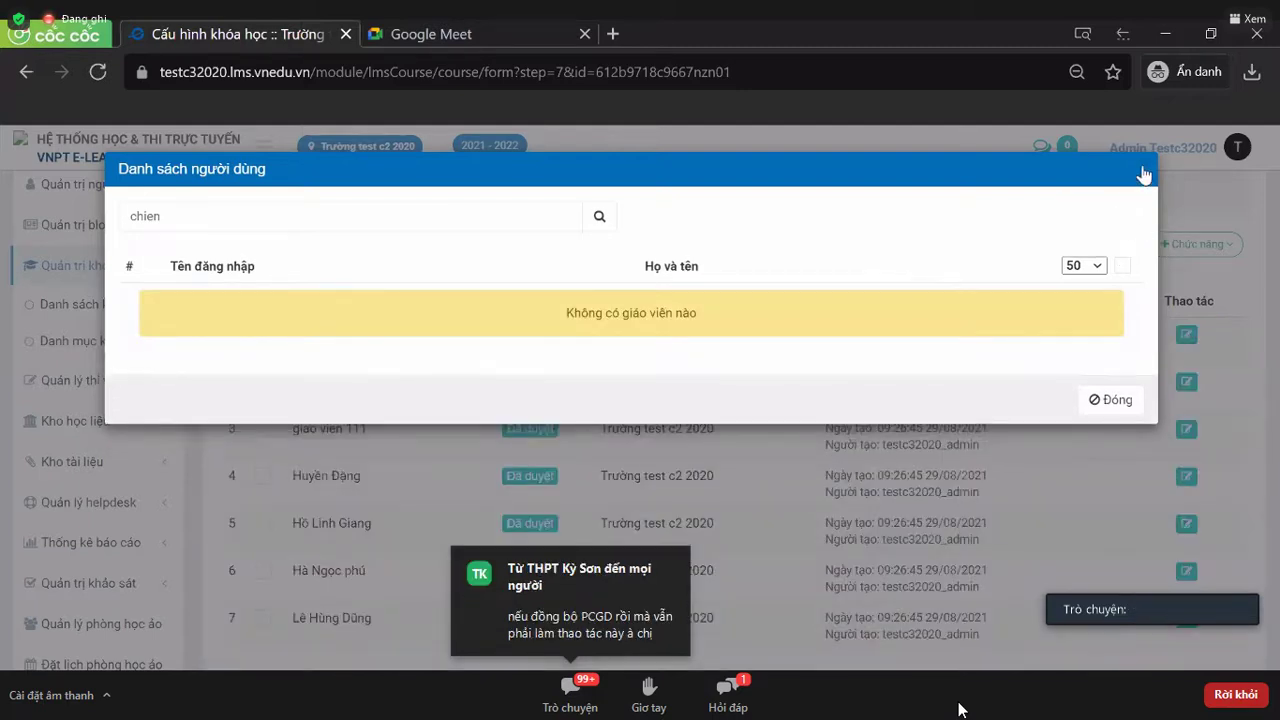
click(1141, 171)
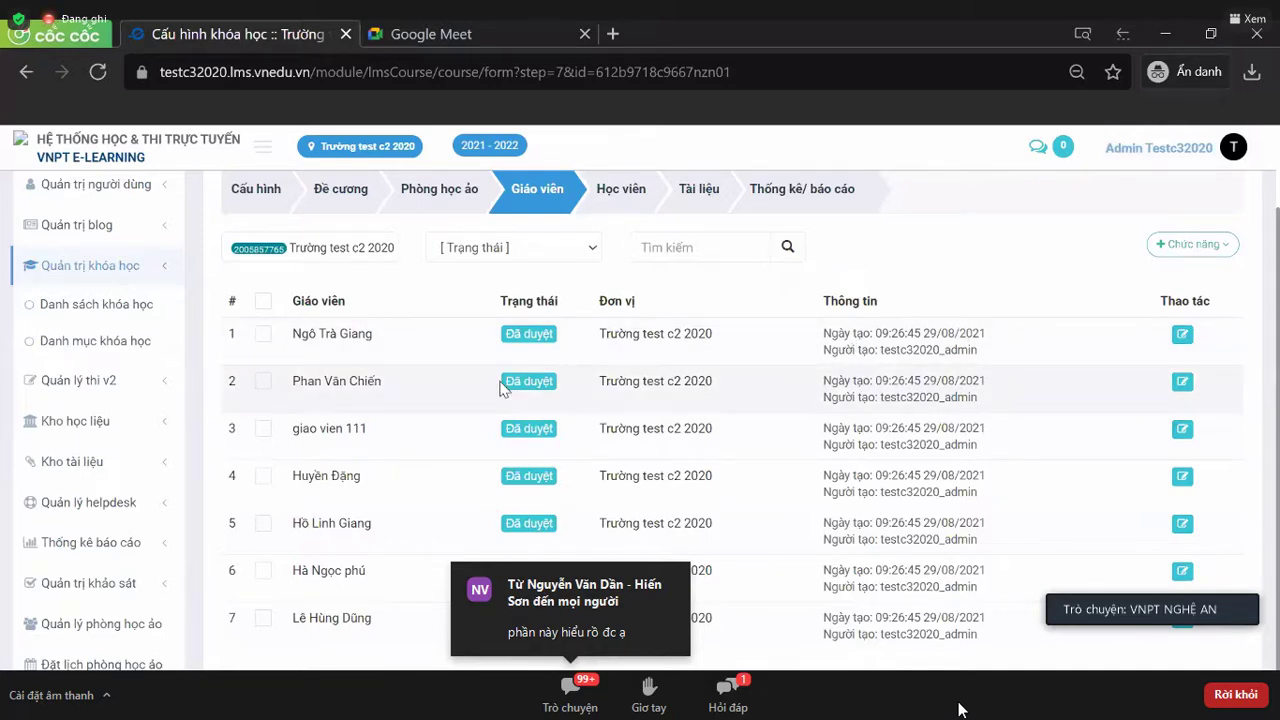
scroll(503, 388, down, 1)
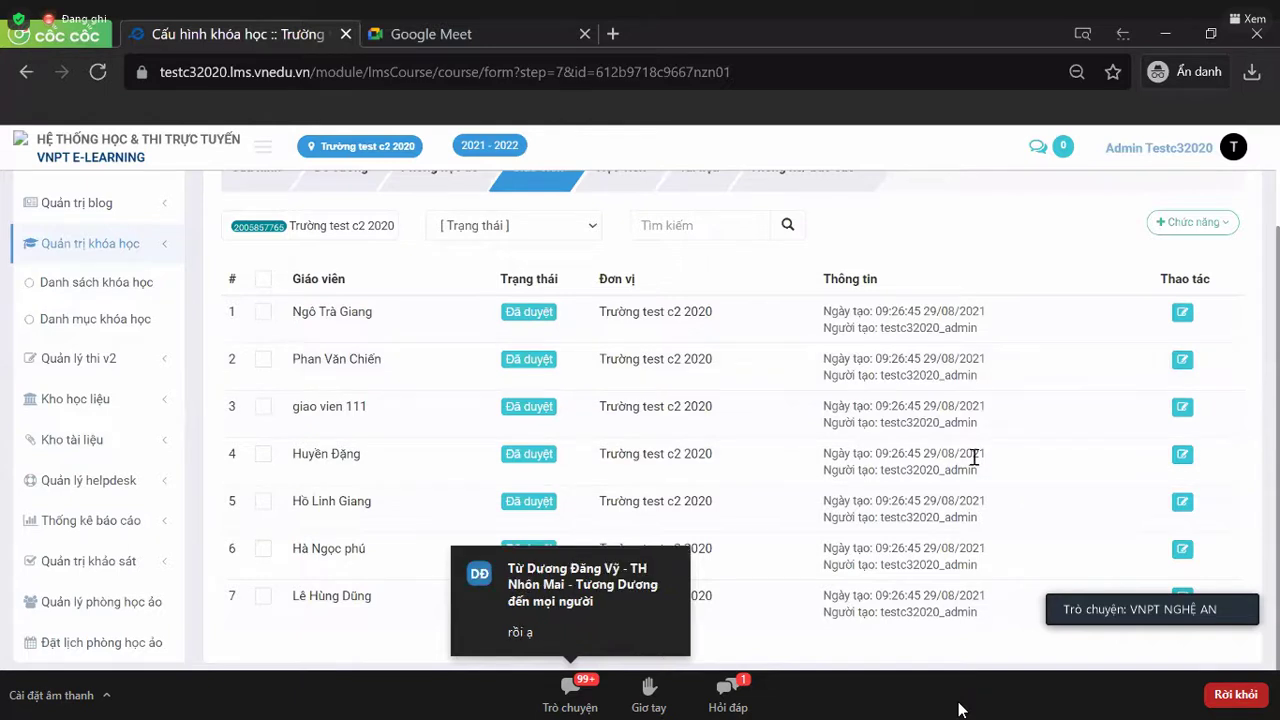
scroll(646, 403, up, 4)
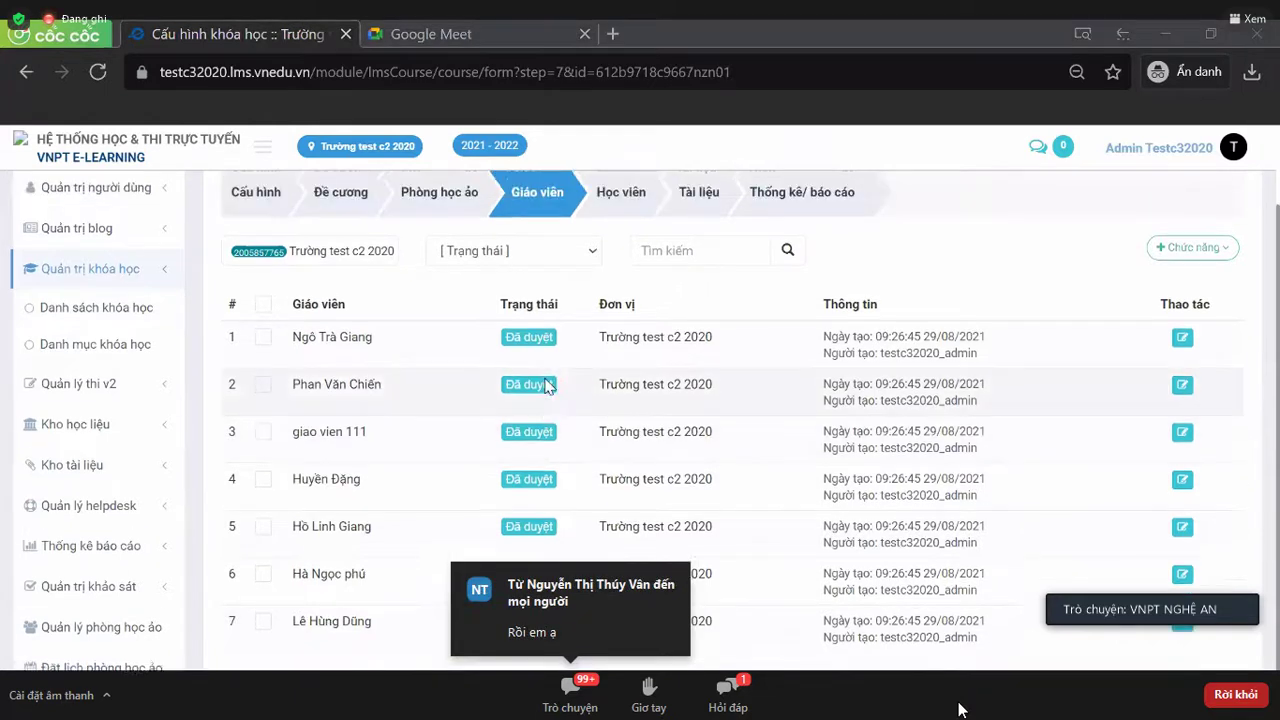
scroll(547, 386, down, 4)
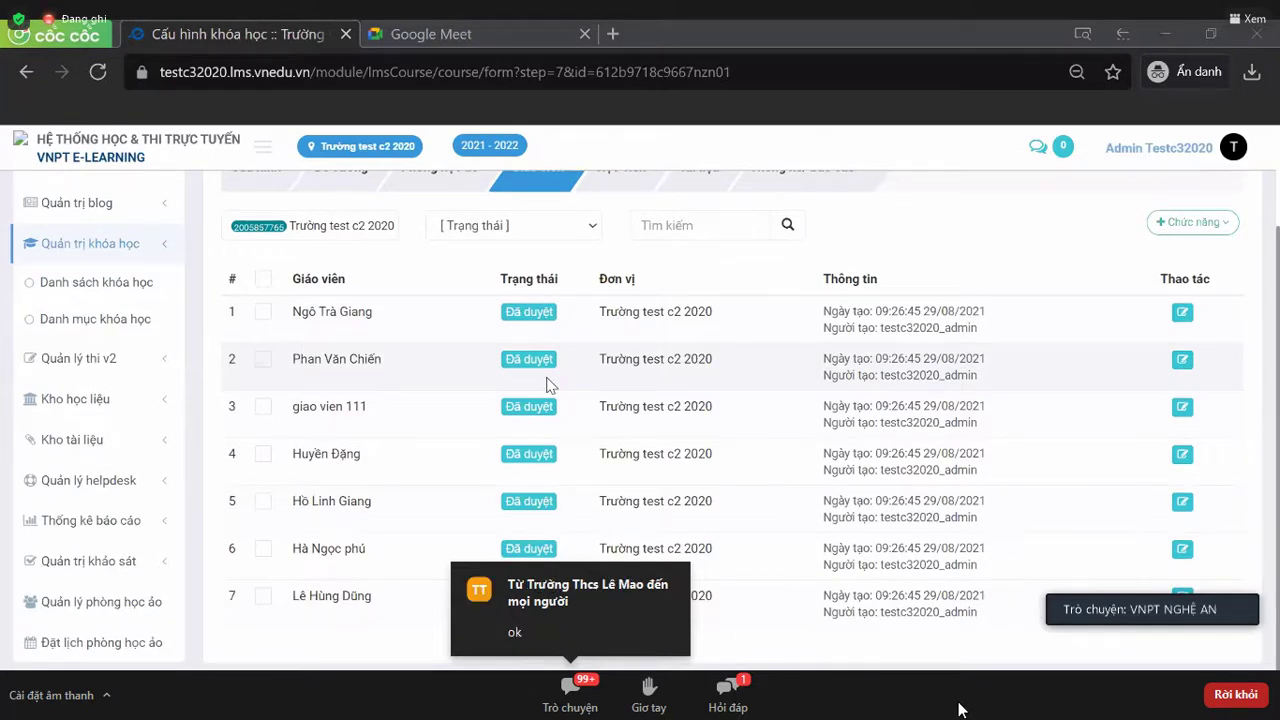
scroll(547, 386, up, 1)
scroll(547, 386, down, 1)
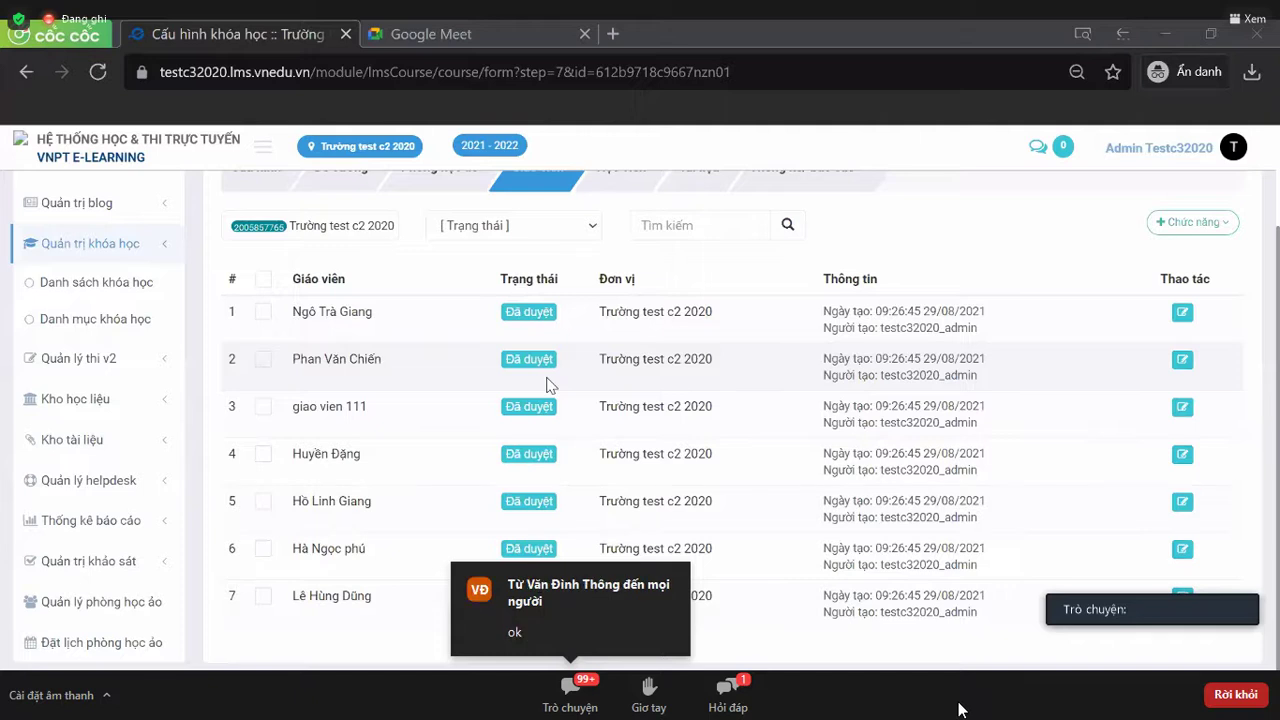
scroll(547, 386, up, 1)
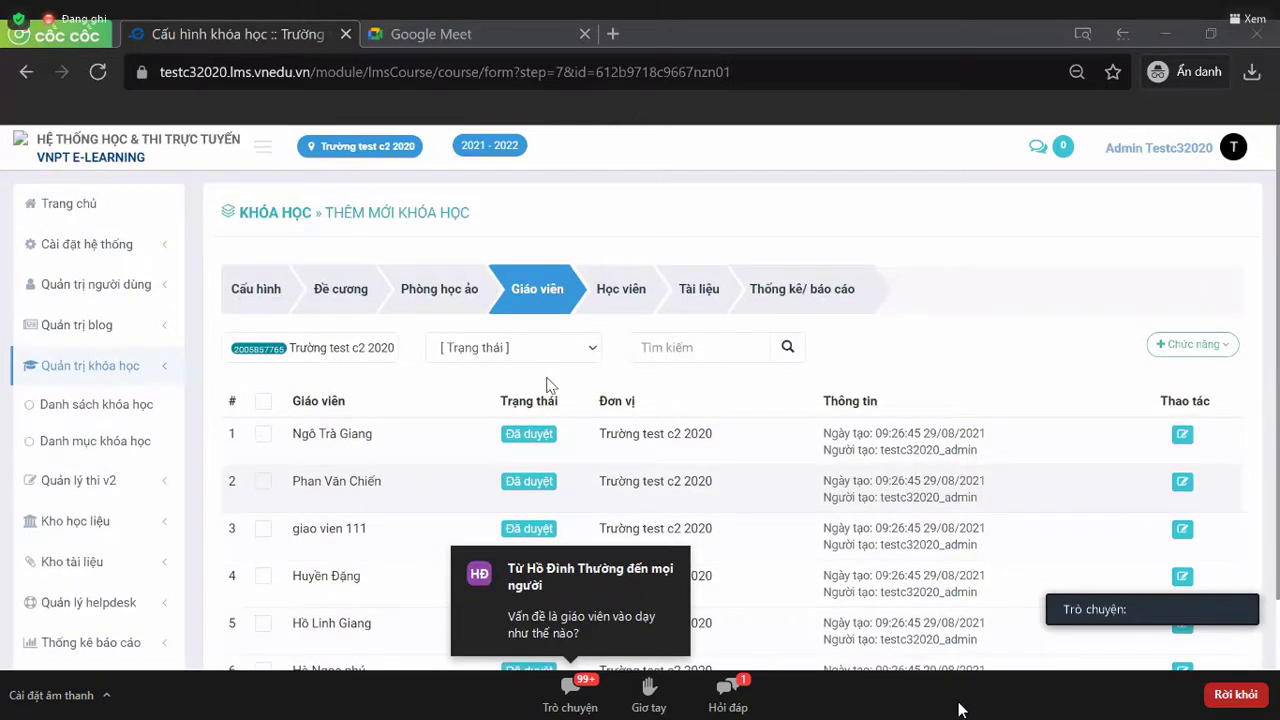
scroll(547, 385, down, 1)
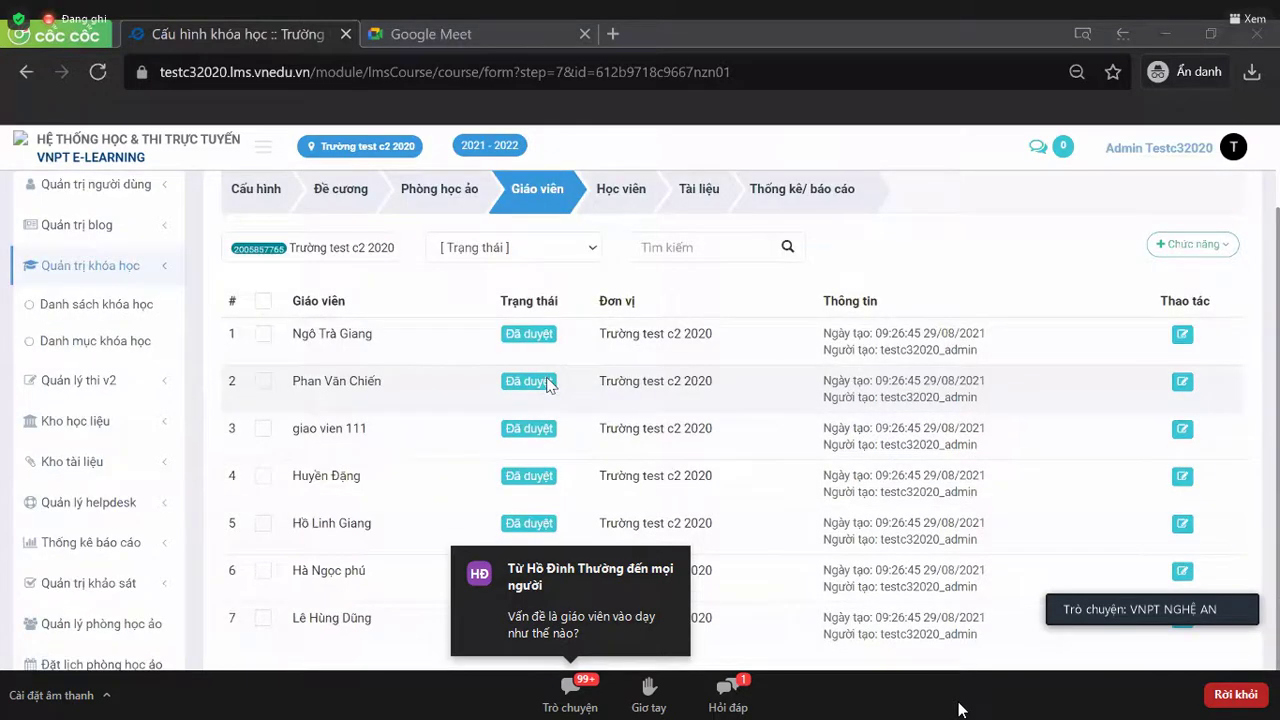
scroll(547, 385, up, 1)
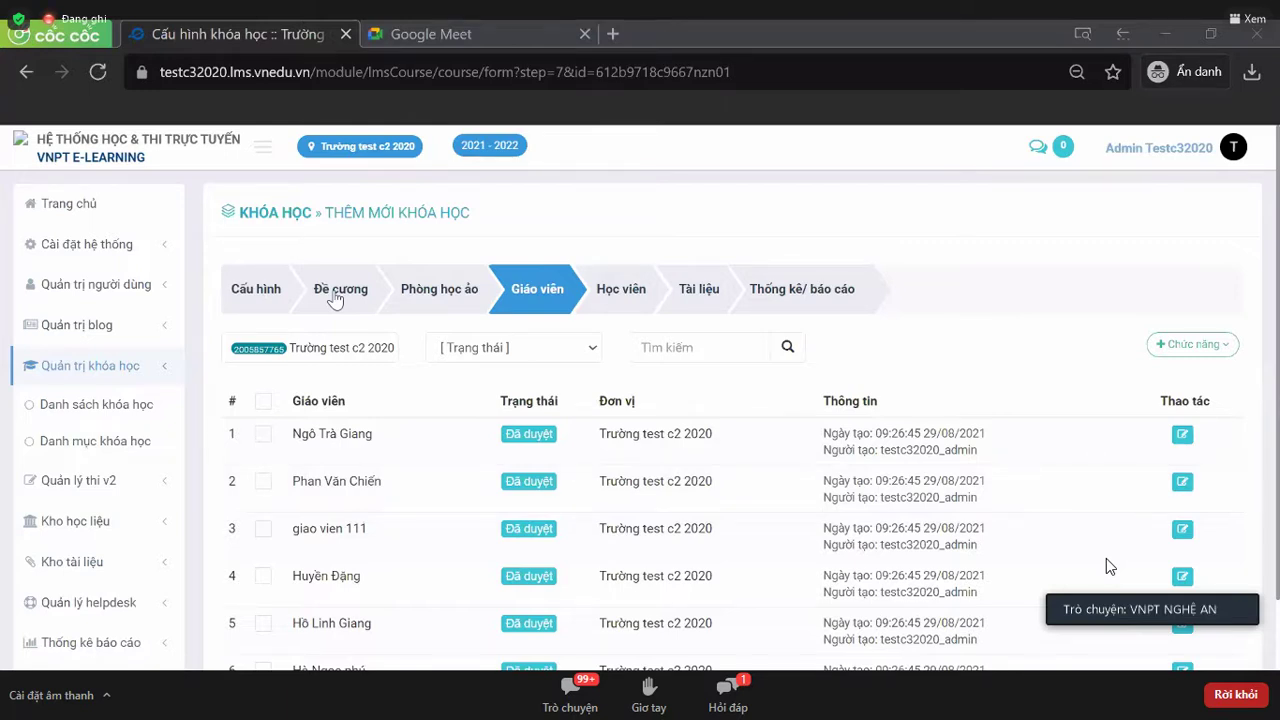
- Go through Đề cương to the Phòng học ảo step and review the 23–29/08/2021 timetable
click(337, 299)
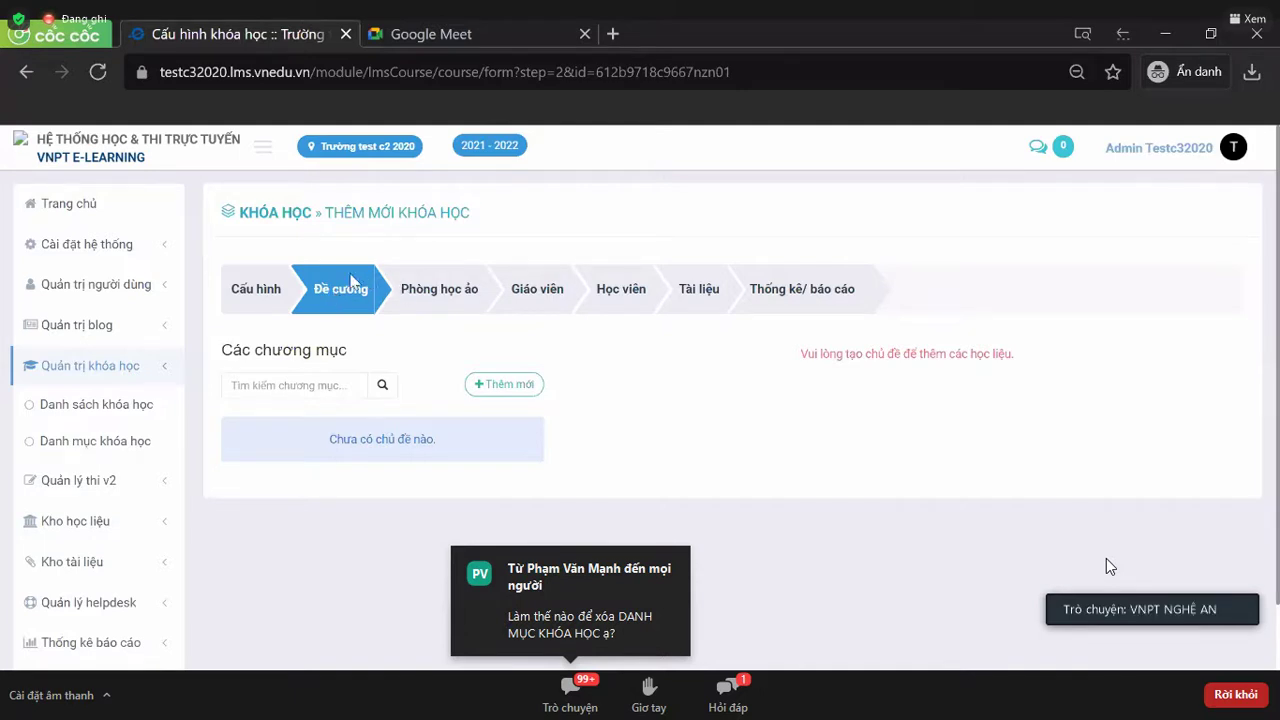
click(447, 292)
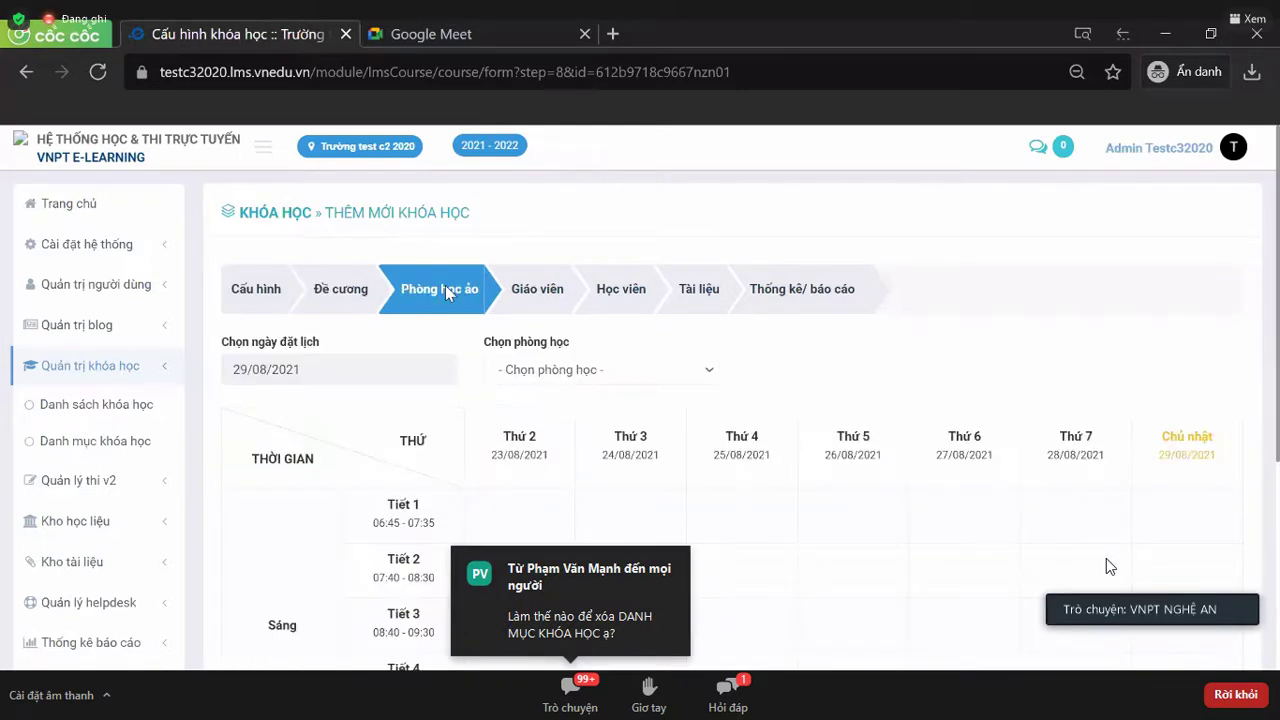
scroll(449, 293, down, 1)
click(366, 271)
click(522, 316)
click(631, 476)
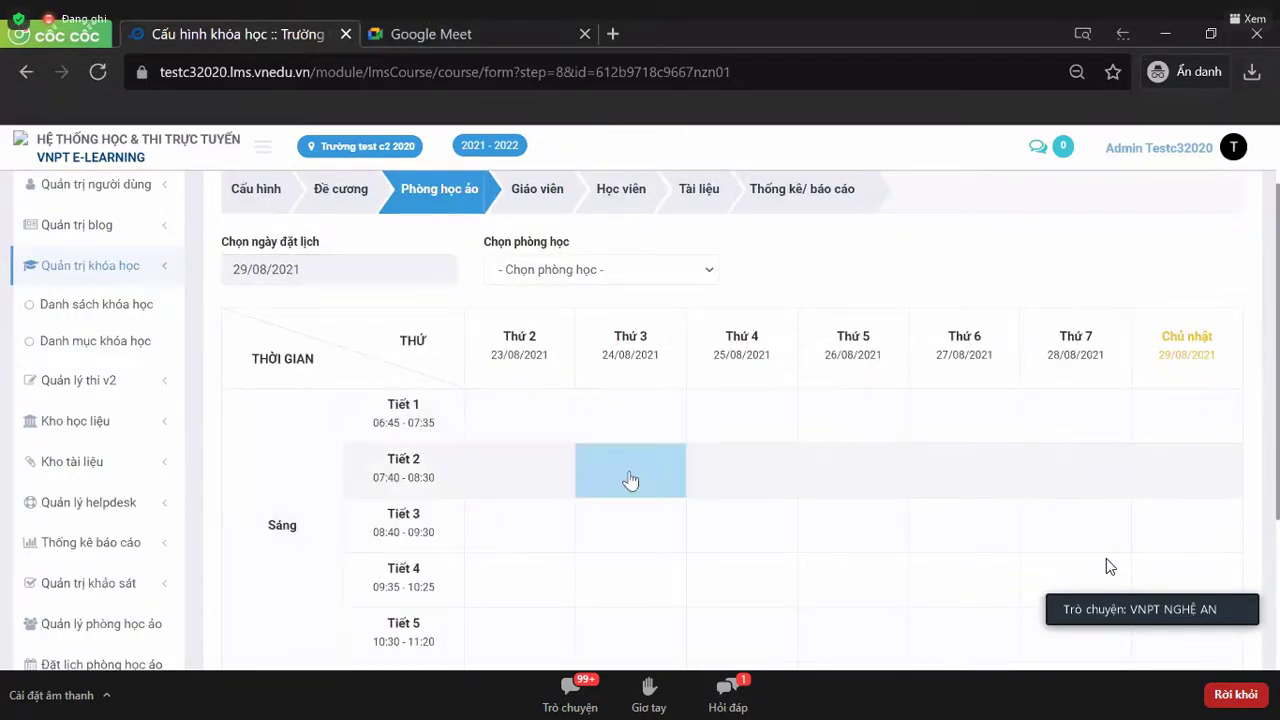
scroll(631, 480, down, 3)
click(631, 481)
scroll(631, 481, up, 4)
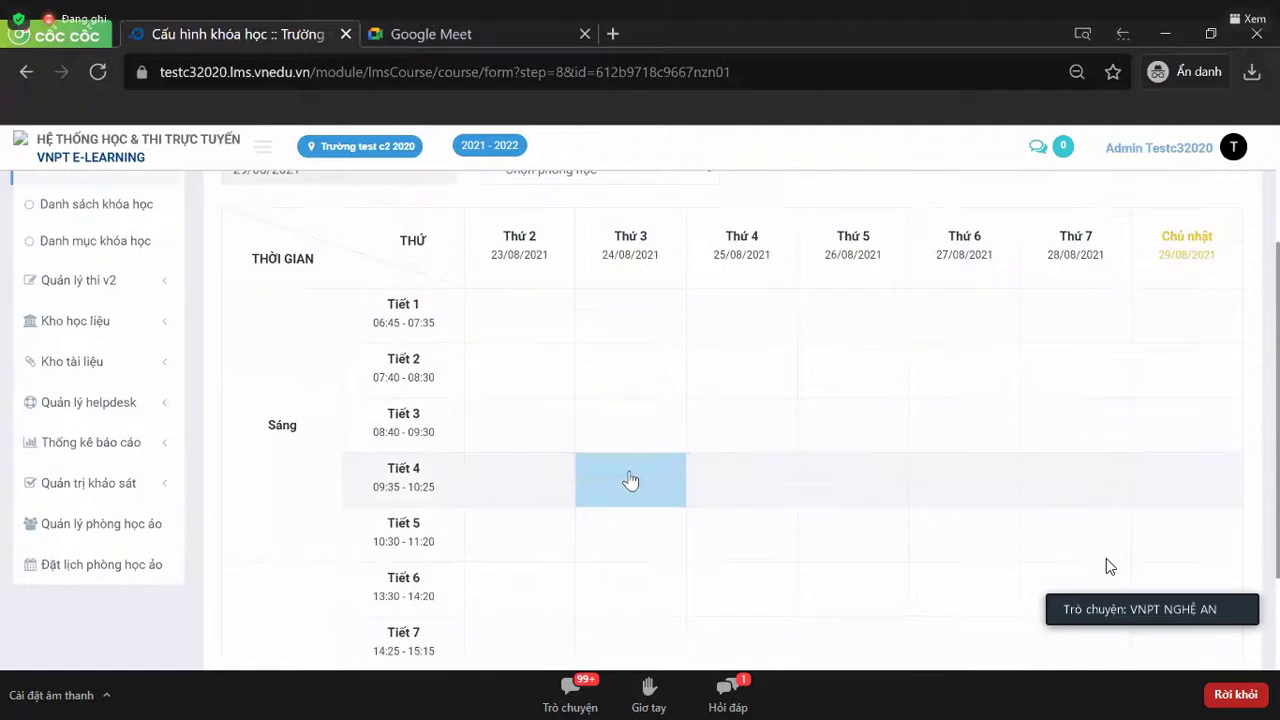
scroll(631, 480, down, 1)
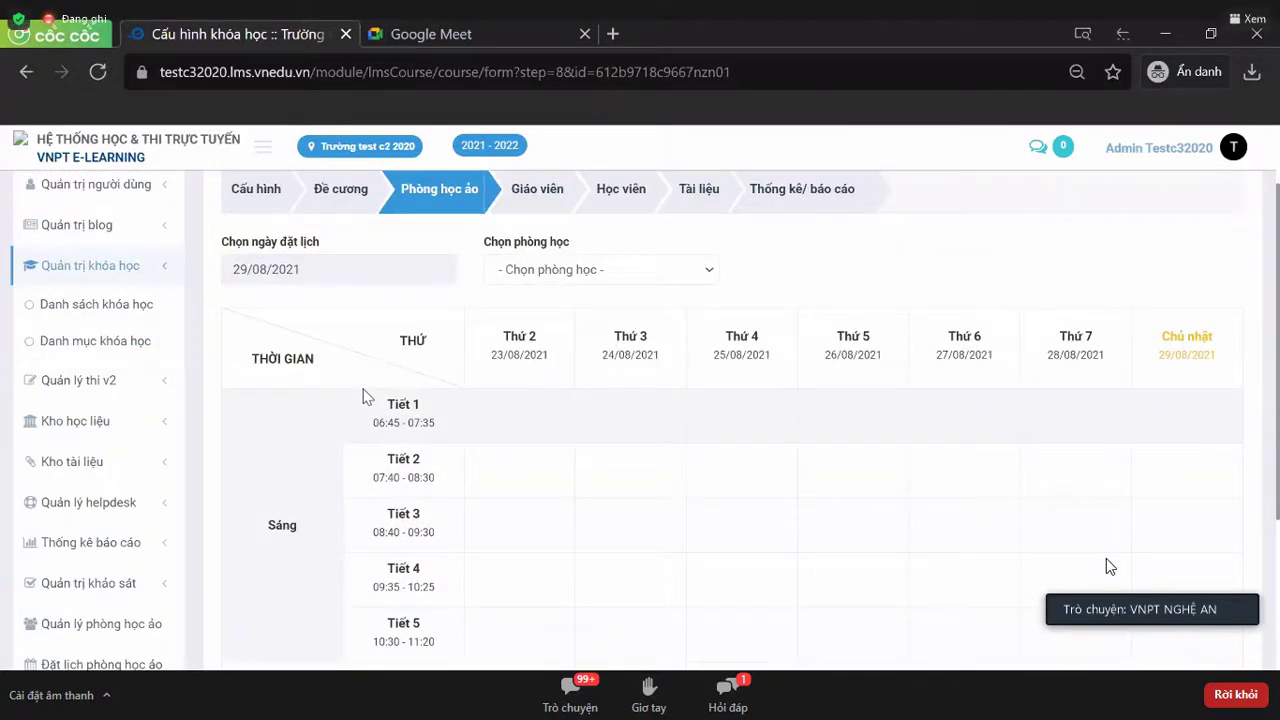
scroll(365, 397, down, 3)
scroll(365, 397, up, 4)
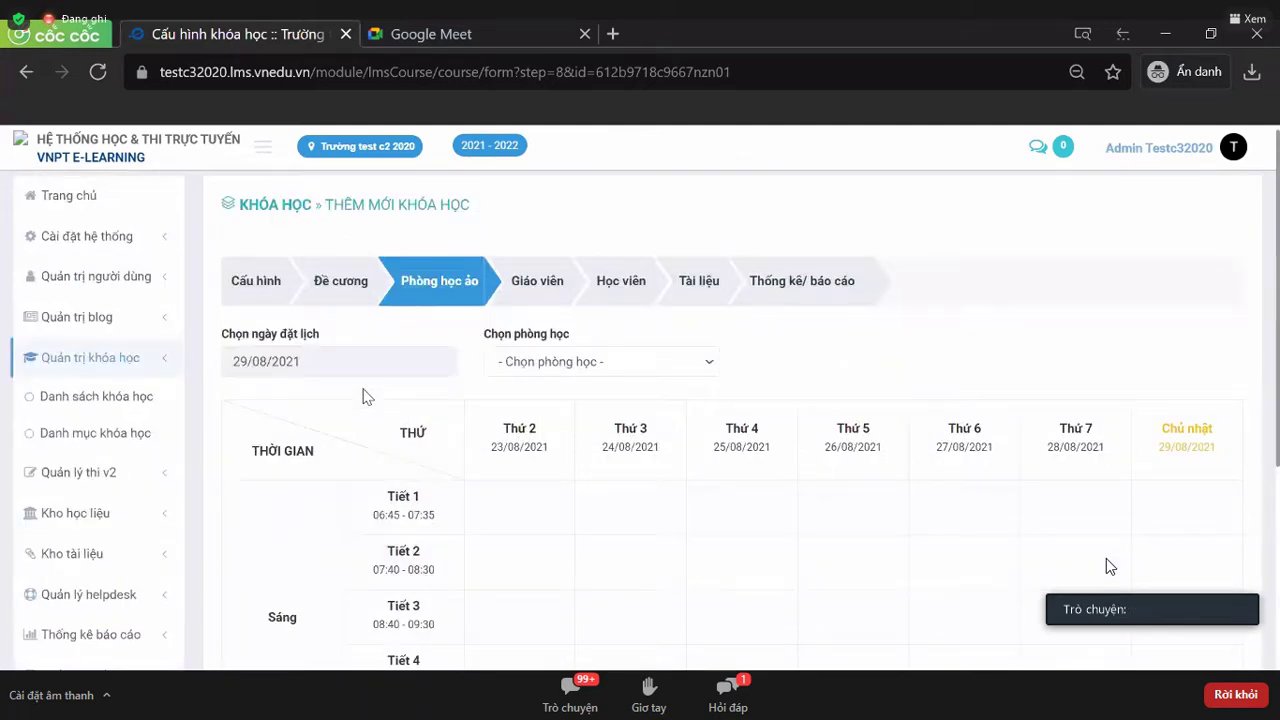
scroll(365, 397, down, 2)
scroll(365, 397, up, 1)
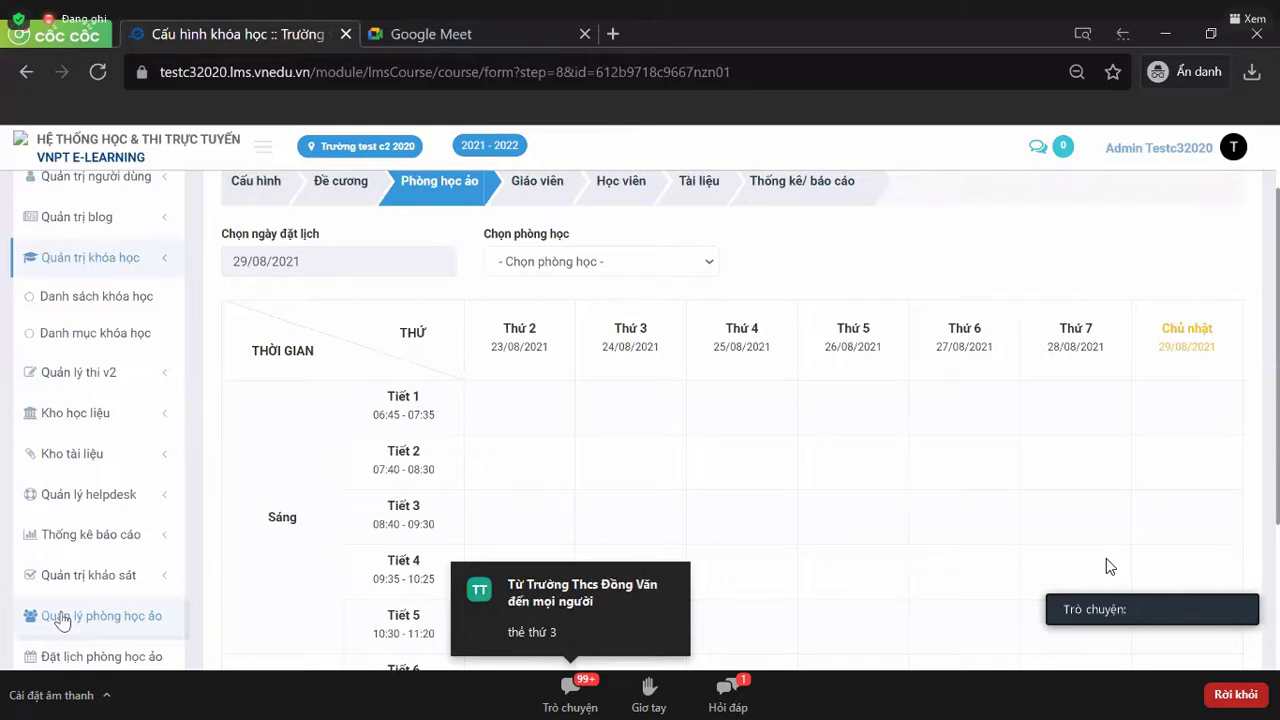
- Open the Quản lý phòng học ảo page from the sidebar
click(62, 618)
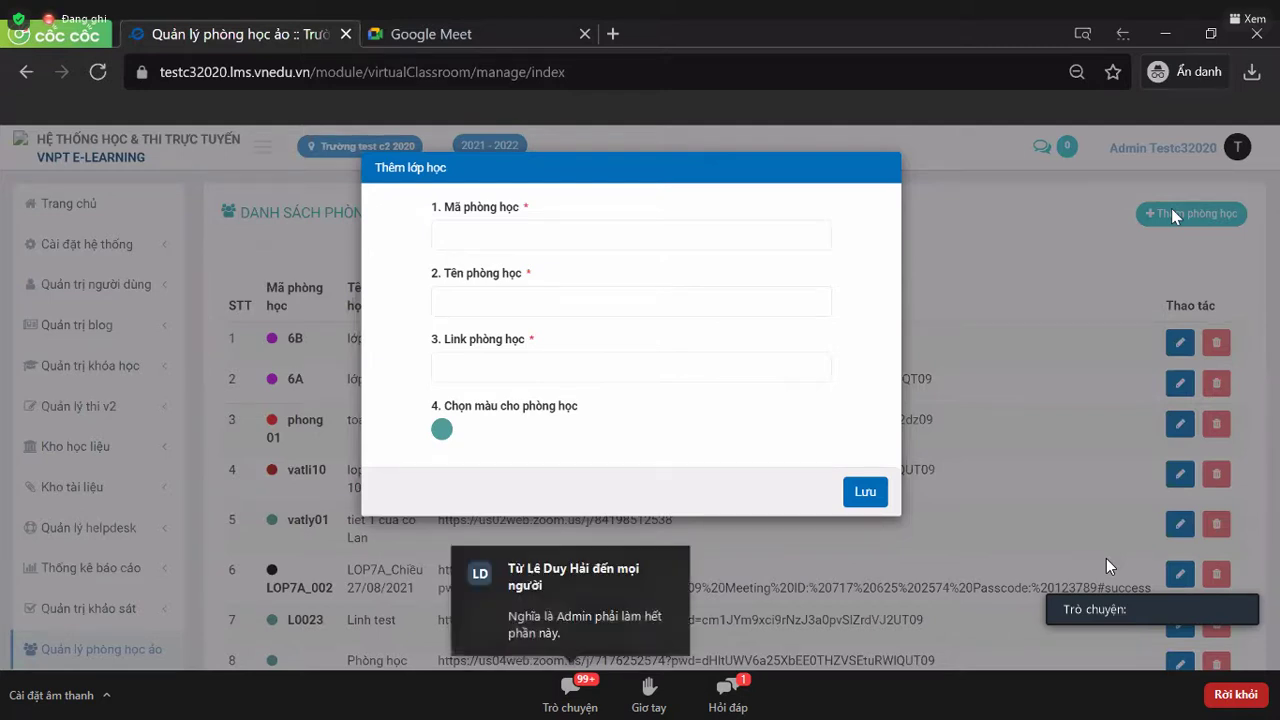
- Enter room code 7A and room name Lớp 7A in the Thêm lớp học form
click(664, 238)
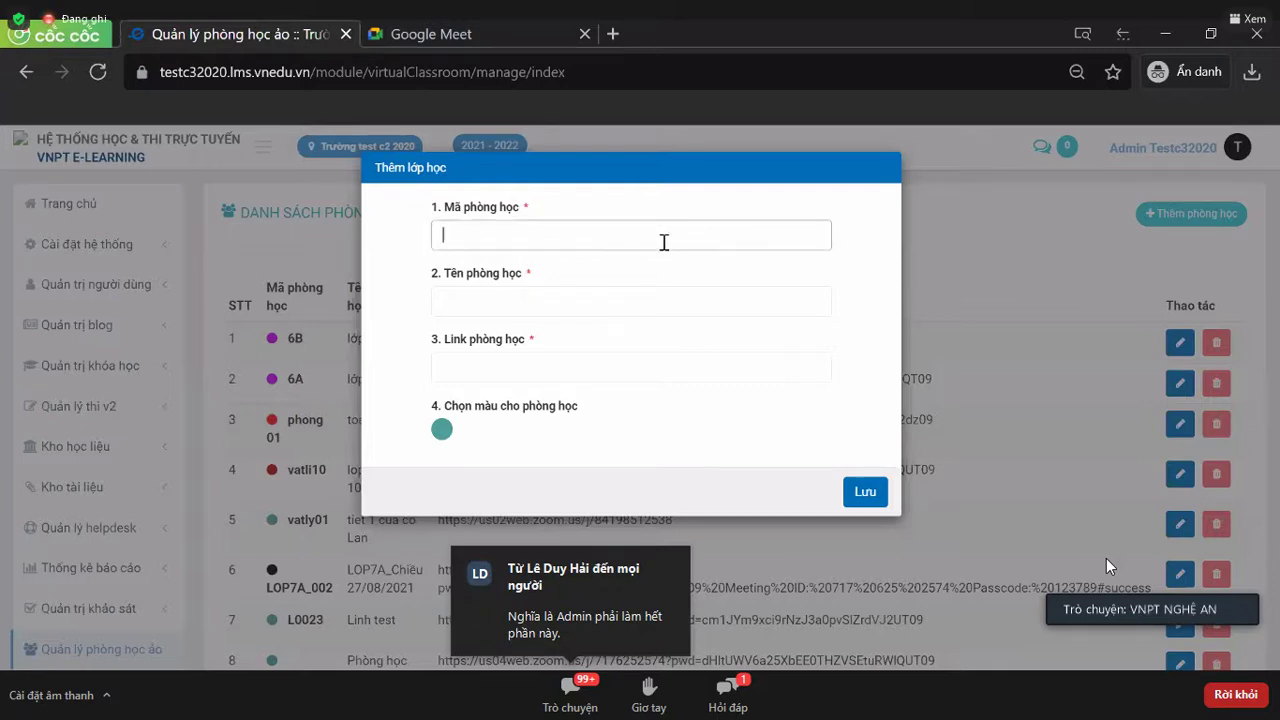
text(Lp)
text(ớp 7A)
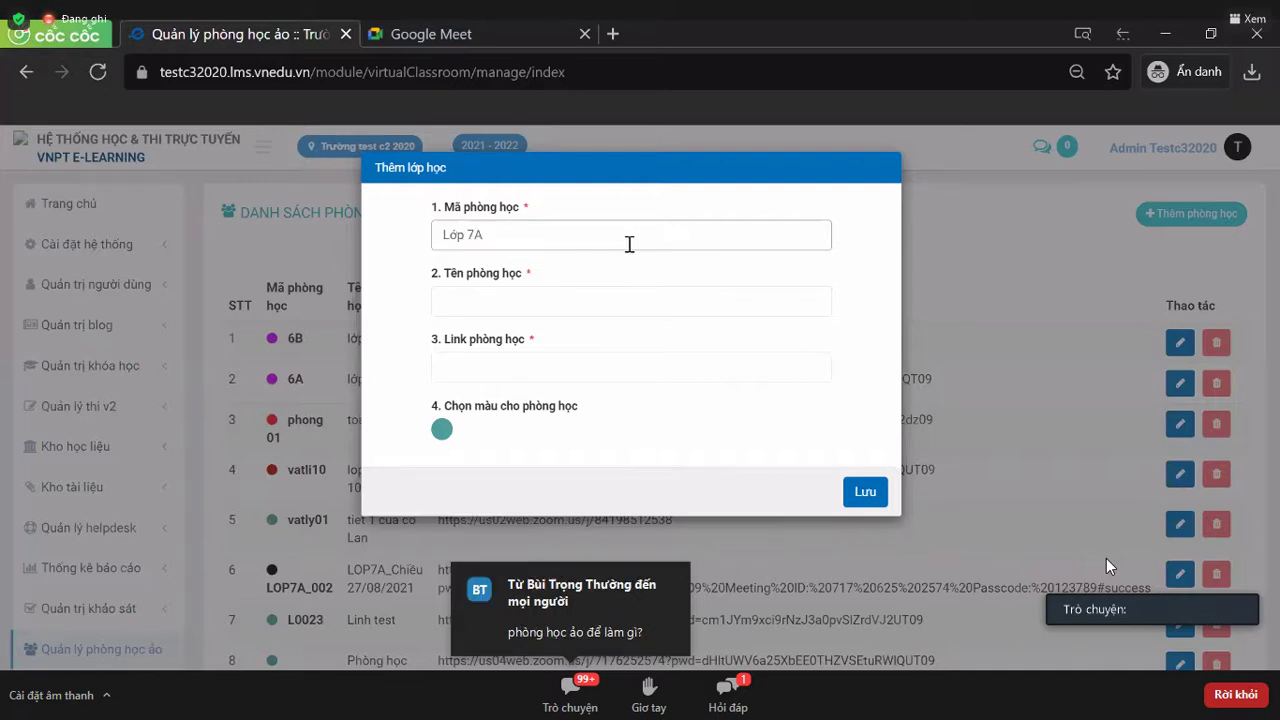
drag(488, 235, 440, 238)
key(BackSpace)
text(7A)
click(461, 305)
text(Lớp)
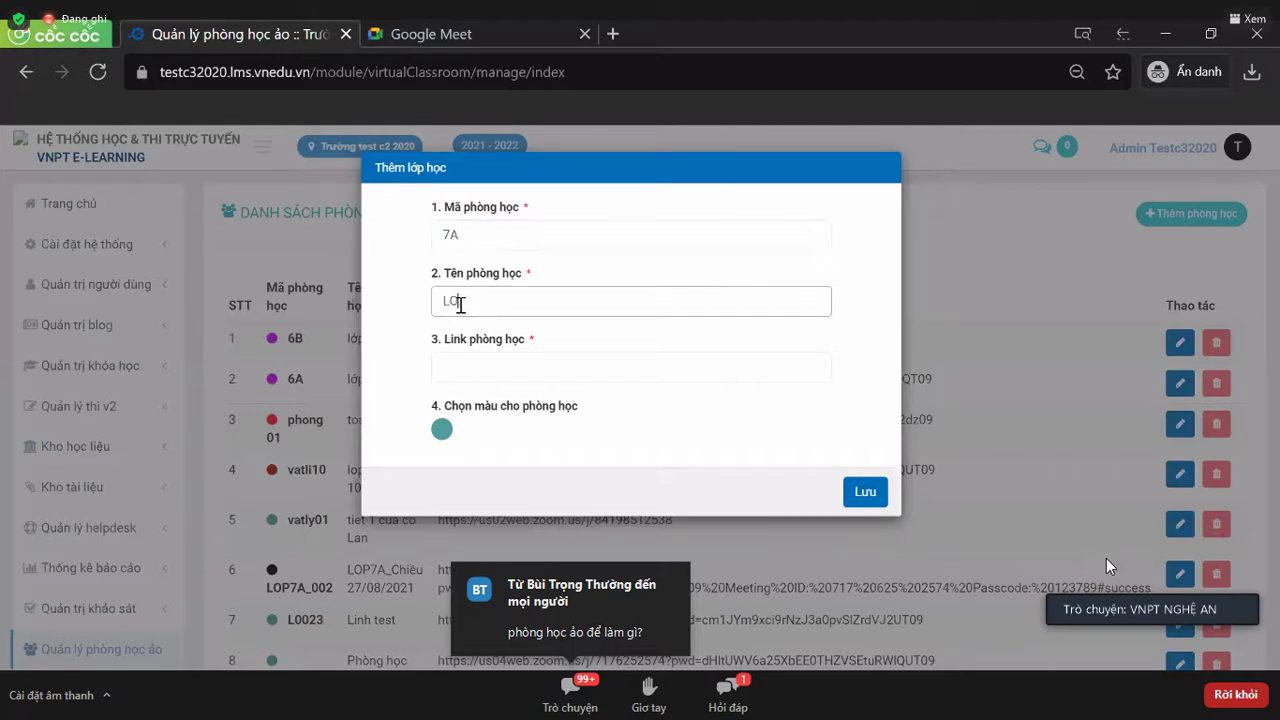
key(BackSpace)
key(BackSpace)
text(ớp 7A)
click(460, 358)
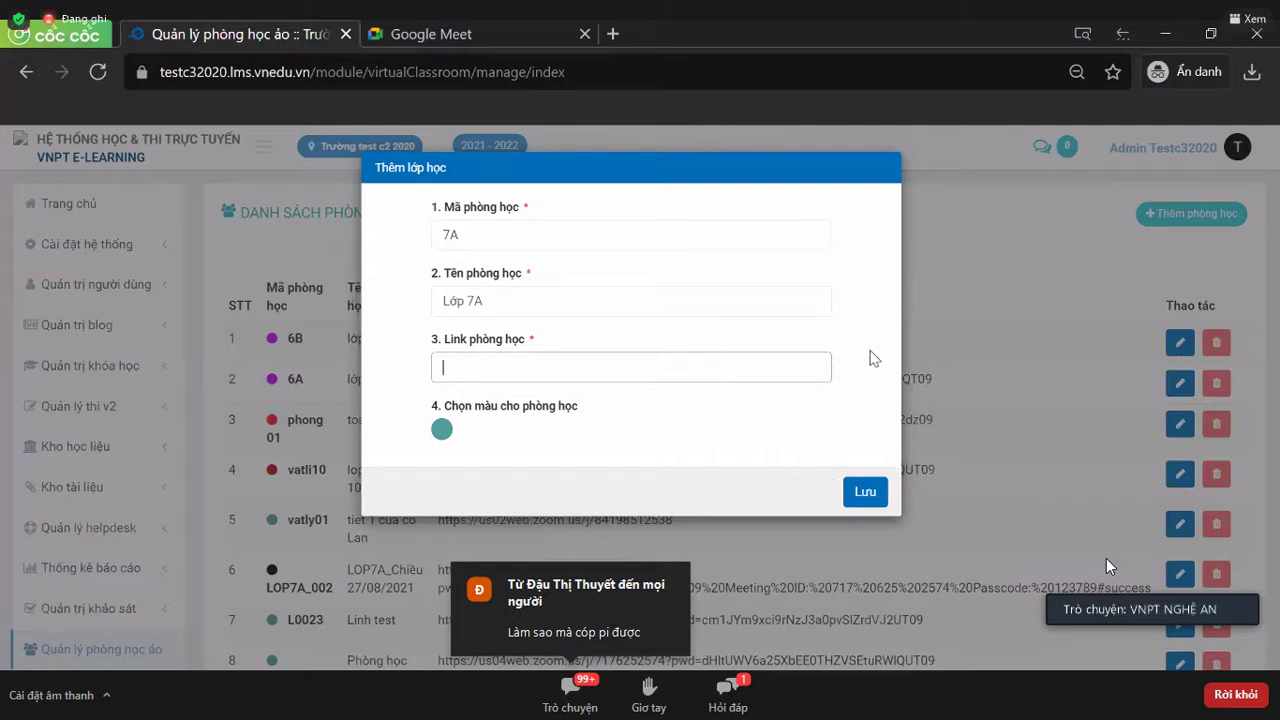
- Drop the add form and re-save room 6B with its existing code, name and Zoom link
click(940, 314)
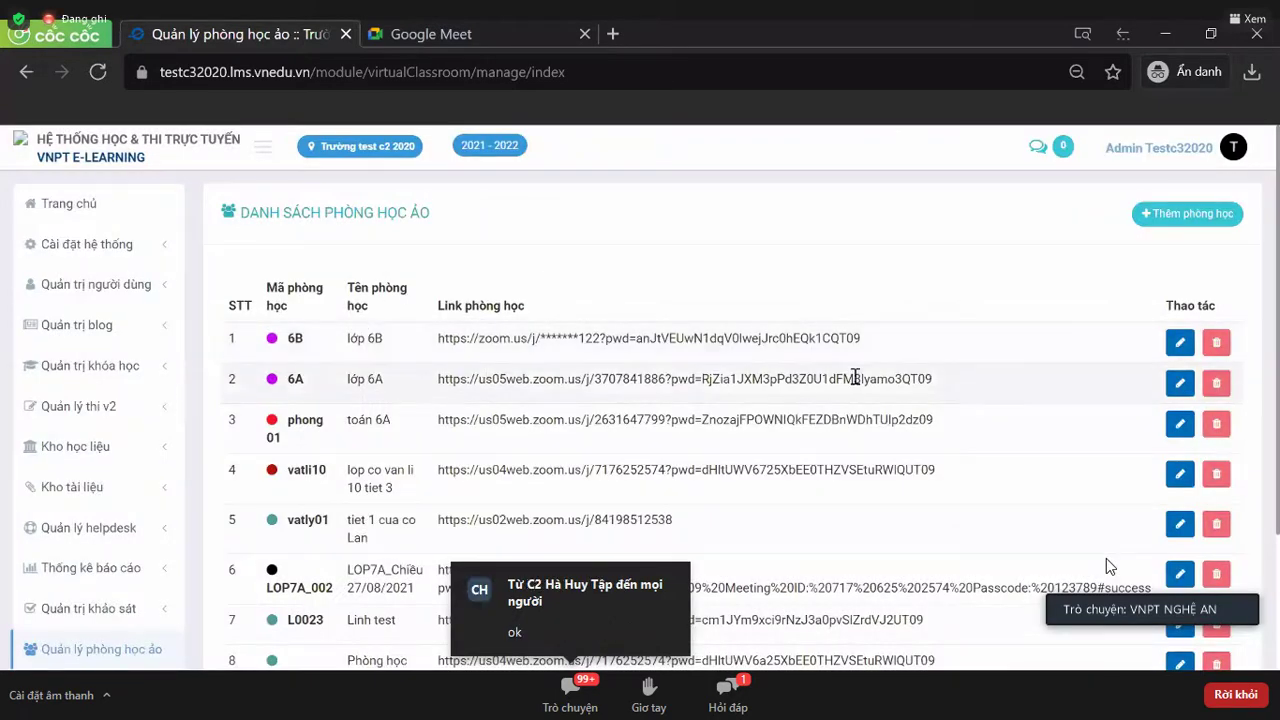
click(1182, 343)
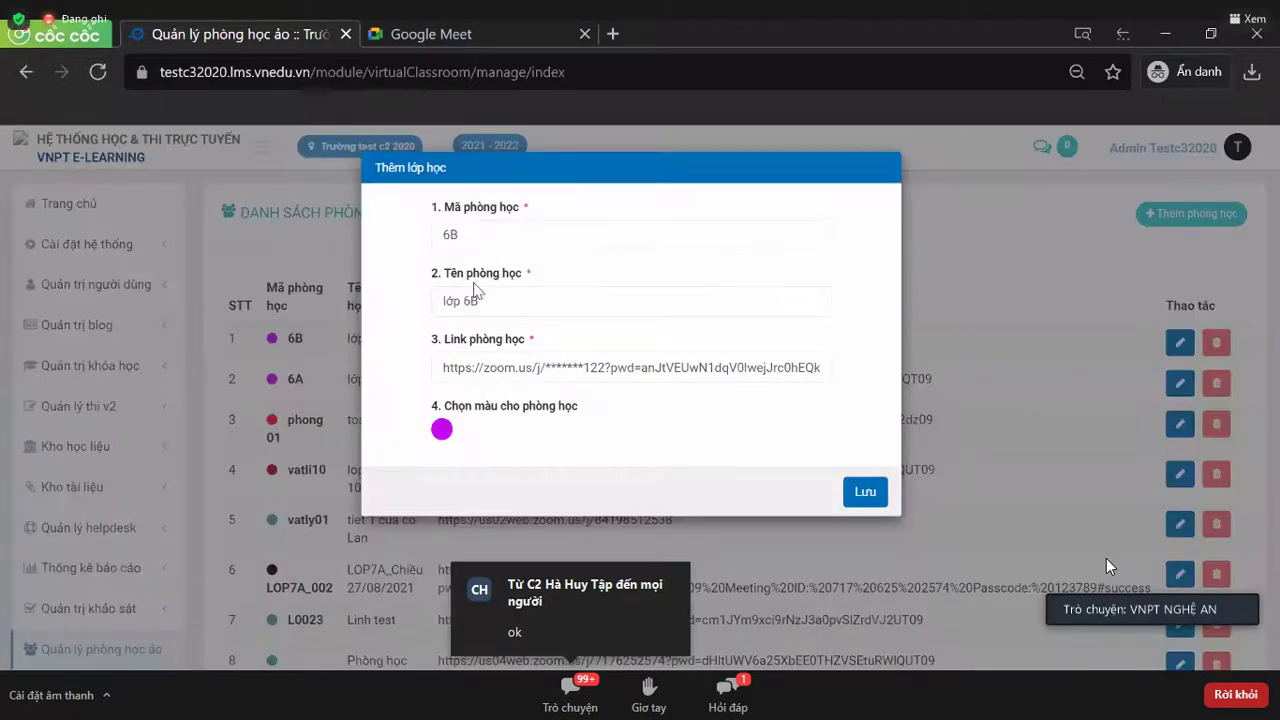
double_click(494, 231)
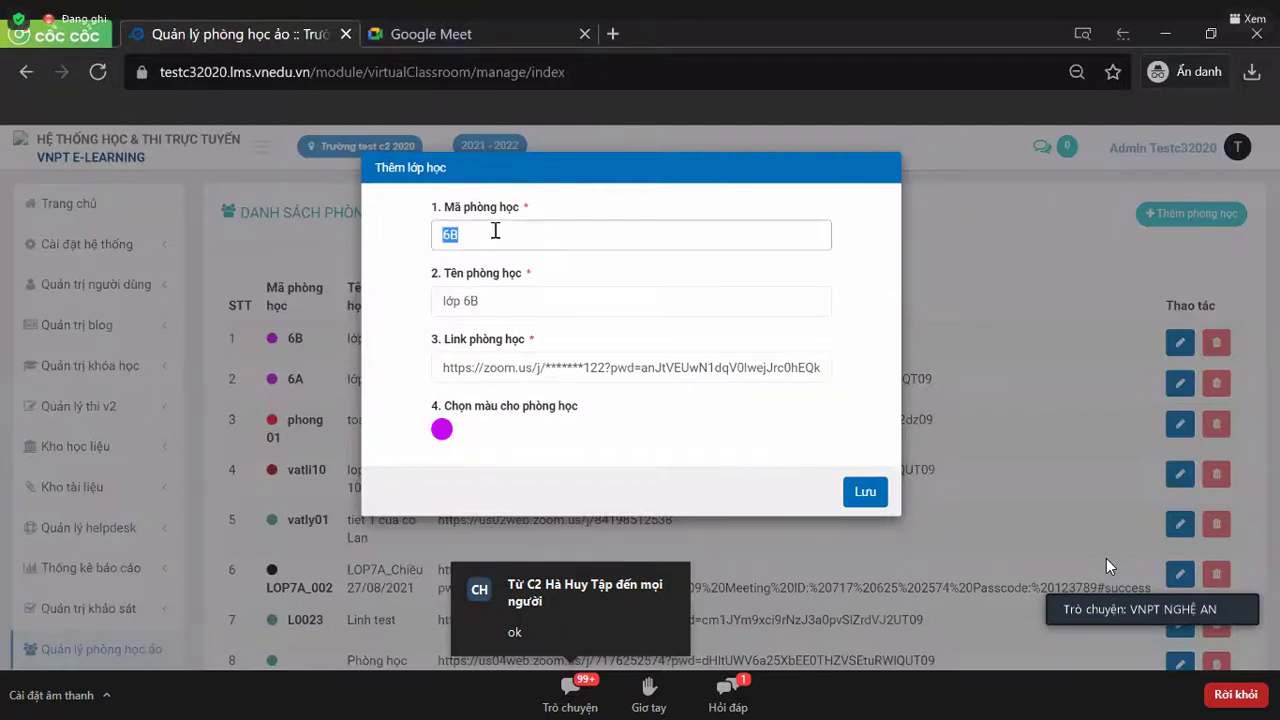
triple_click(676, 368)
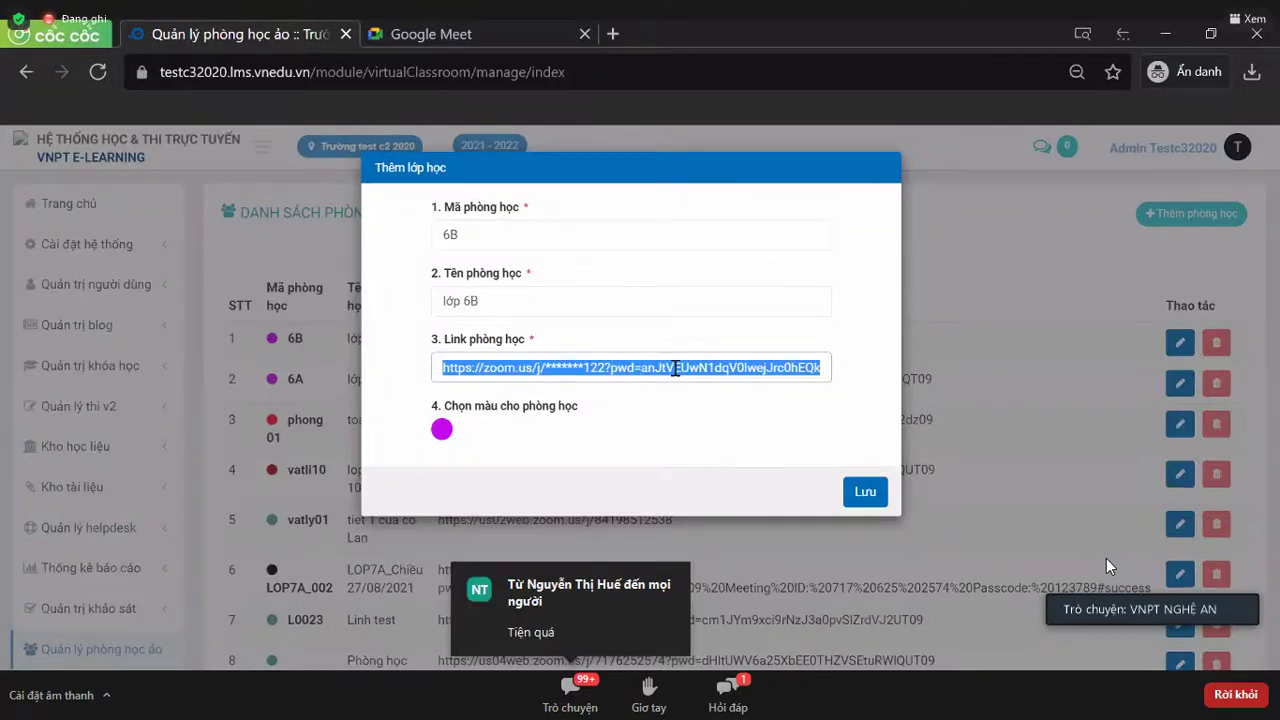
triple_click(676, 368)
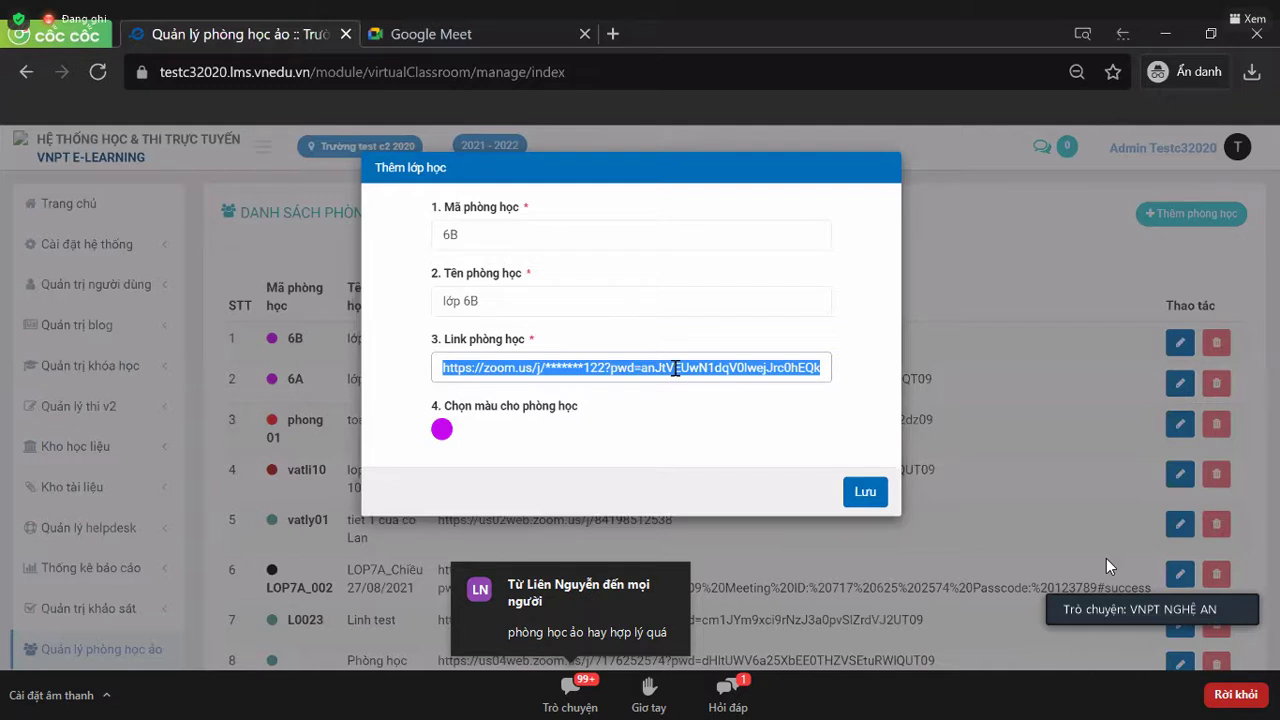
click(862, 491)
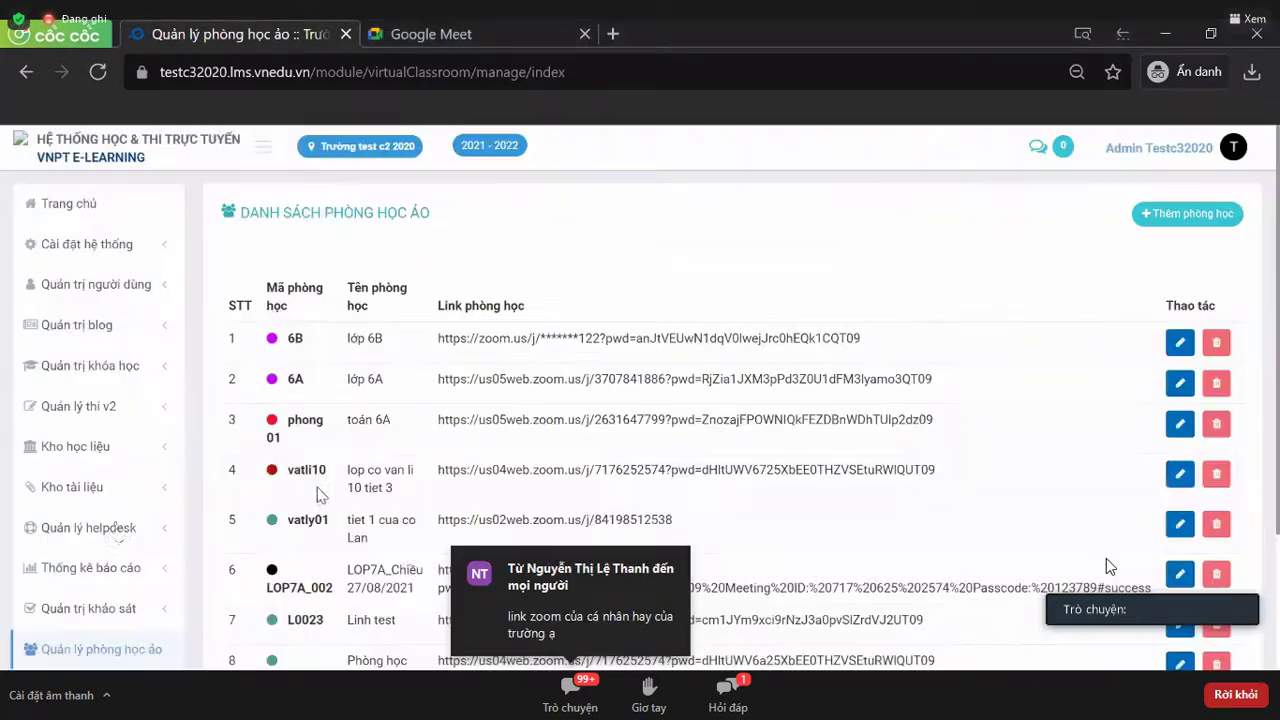
- Open the Đặt lịch phòng học ảo booking timetable from the sidebar
scroll(85, 535, down, 1)
scroll(113, 510, down, 1)
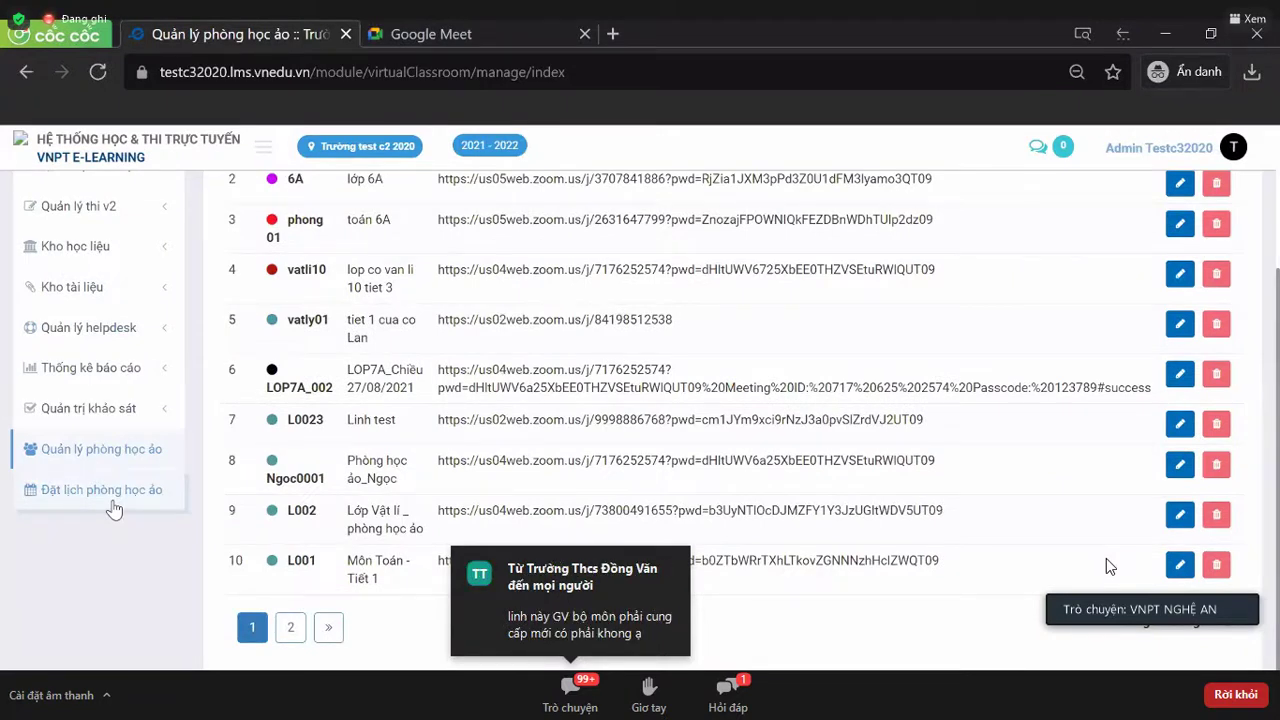
click(112, 500)
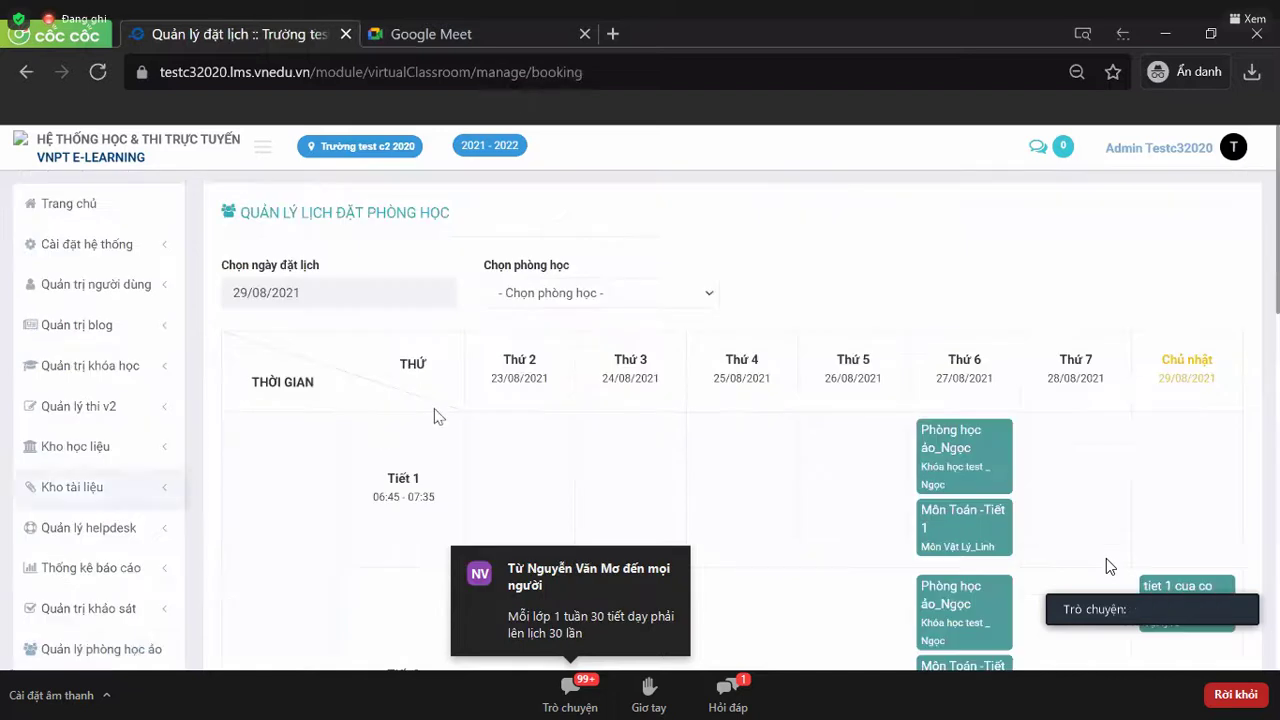
scroll(456, 405, down, 1)
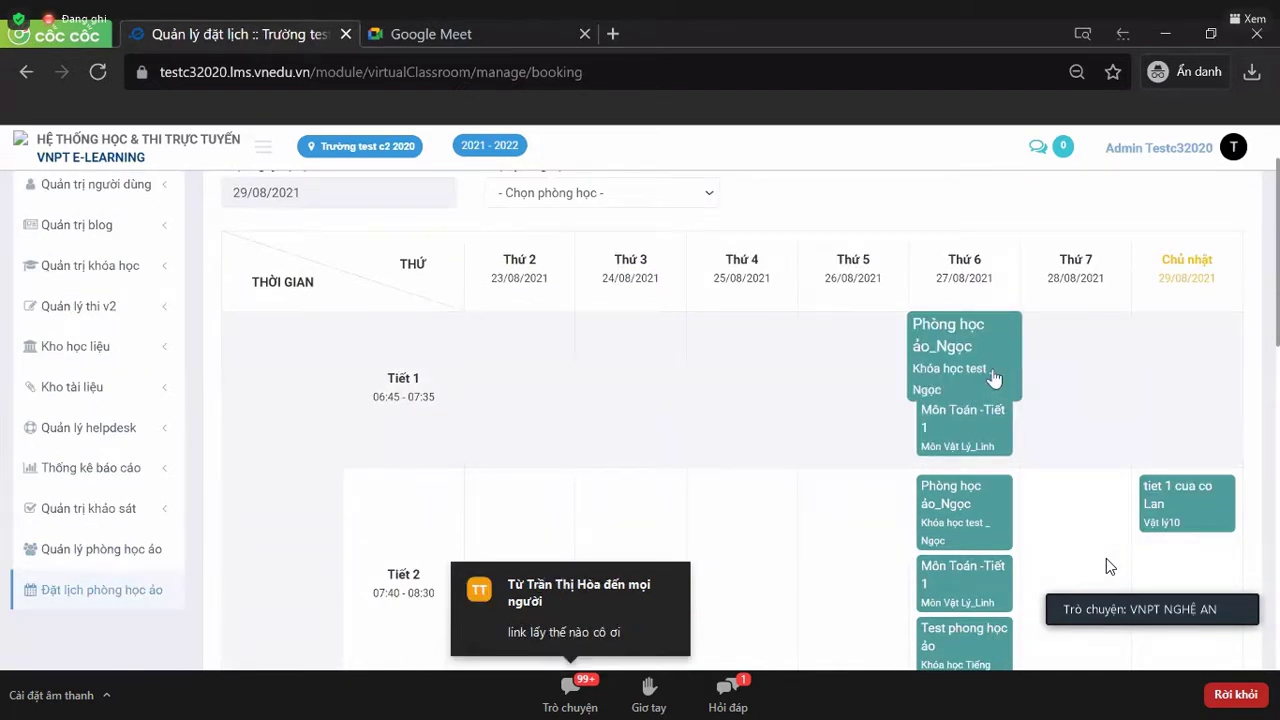
scroll(993, 377, down, 1)
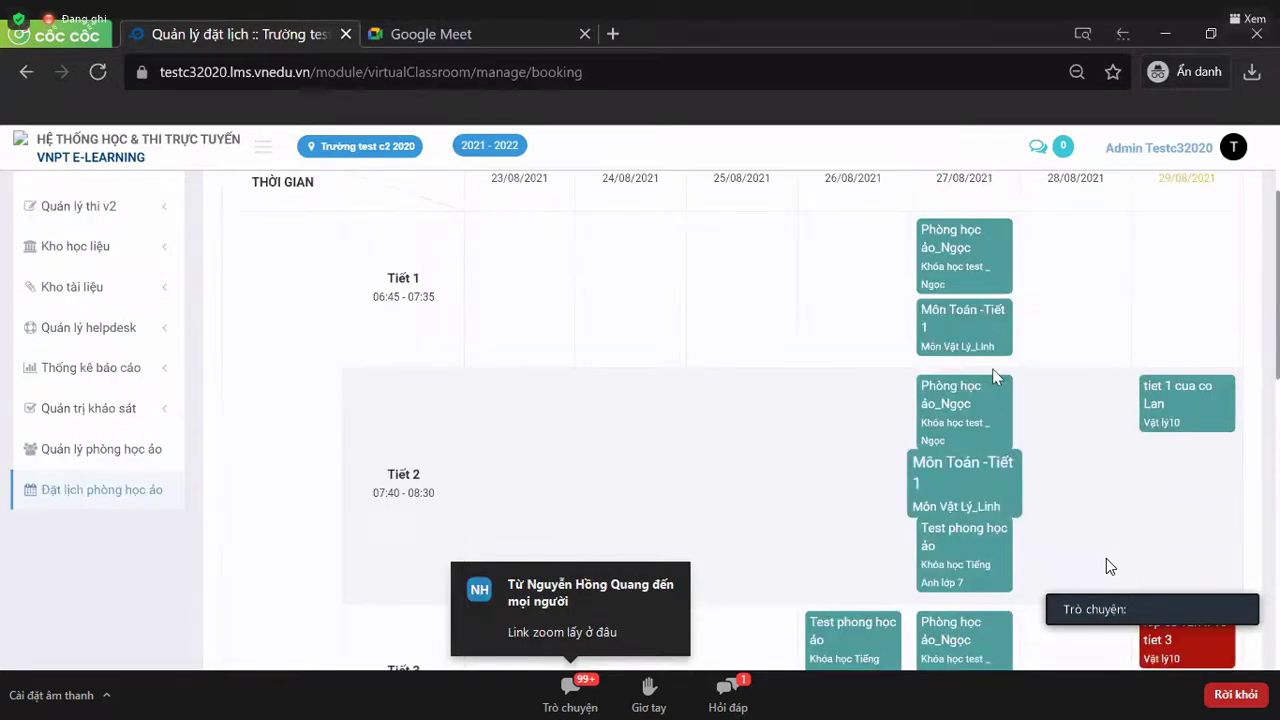
scroll(993, 377, up, 1)
scroll(993, 377, down, 1)
scroll(993, 377, down, 3)
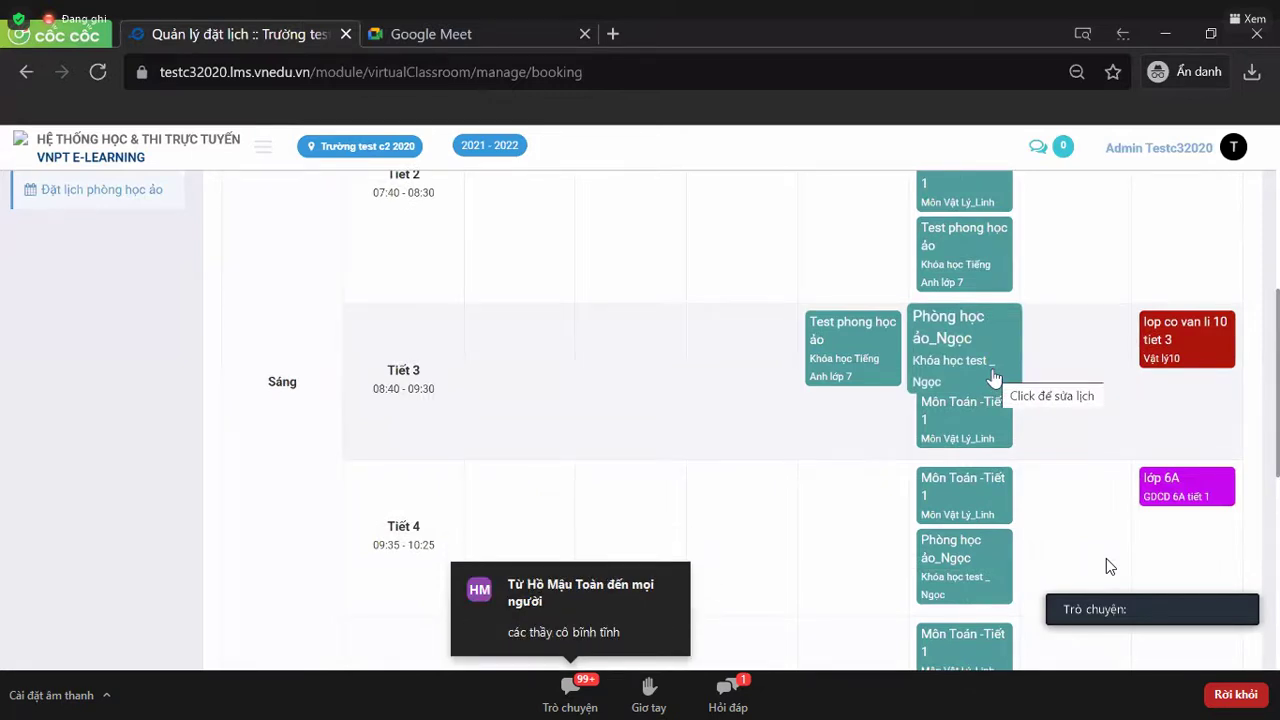
scroll(993, 377, down, 4)
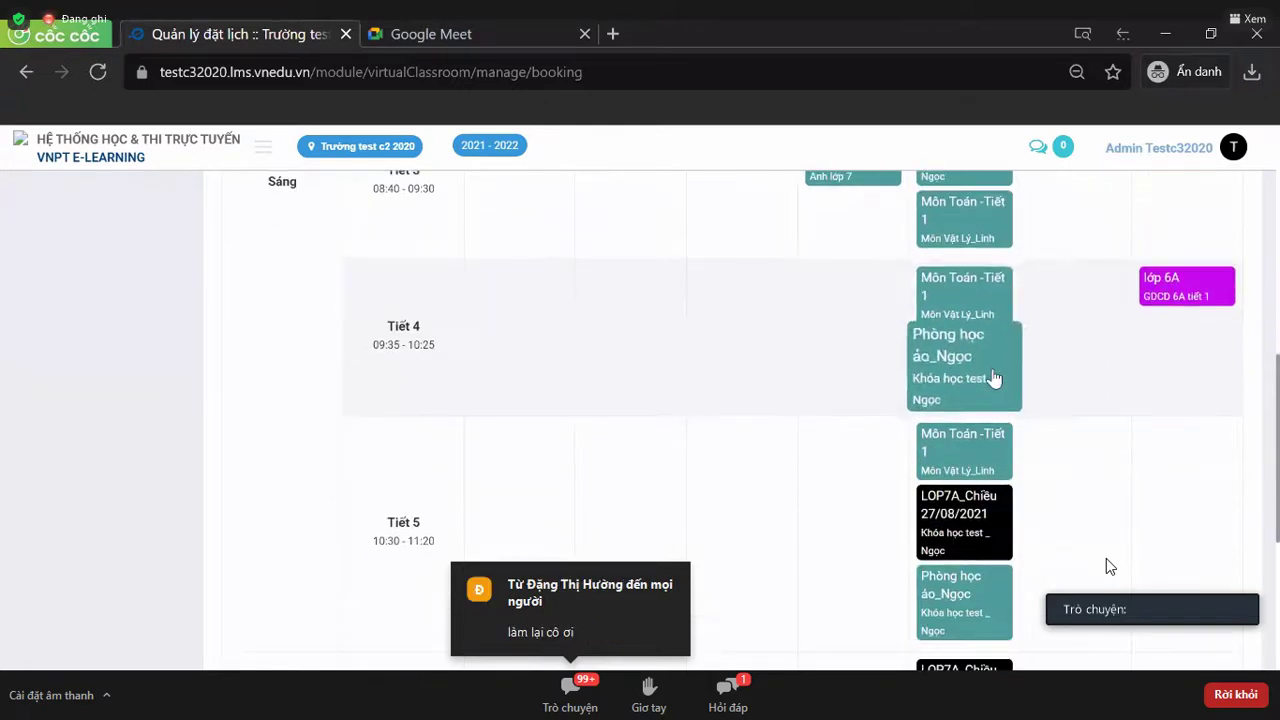
scroll(993, 377, up, 5)
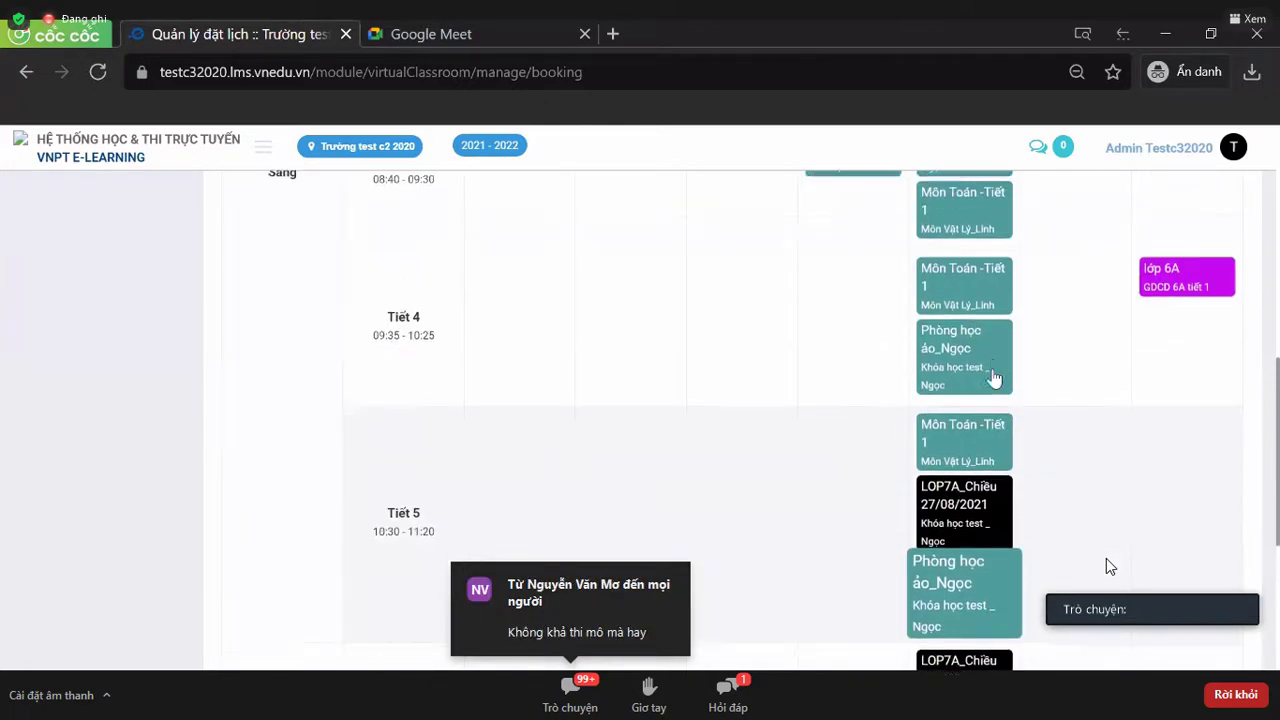
scroll(993, 377, up, 5)
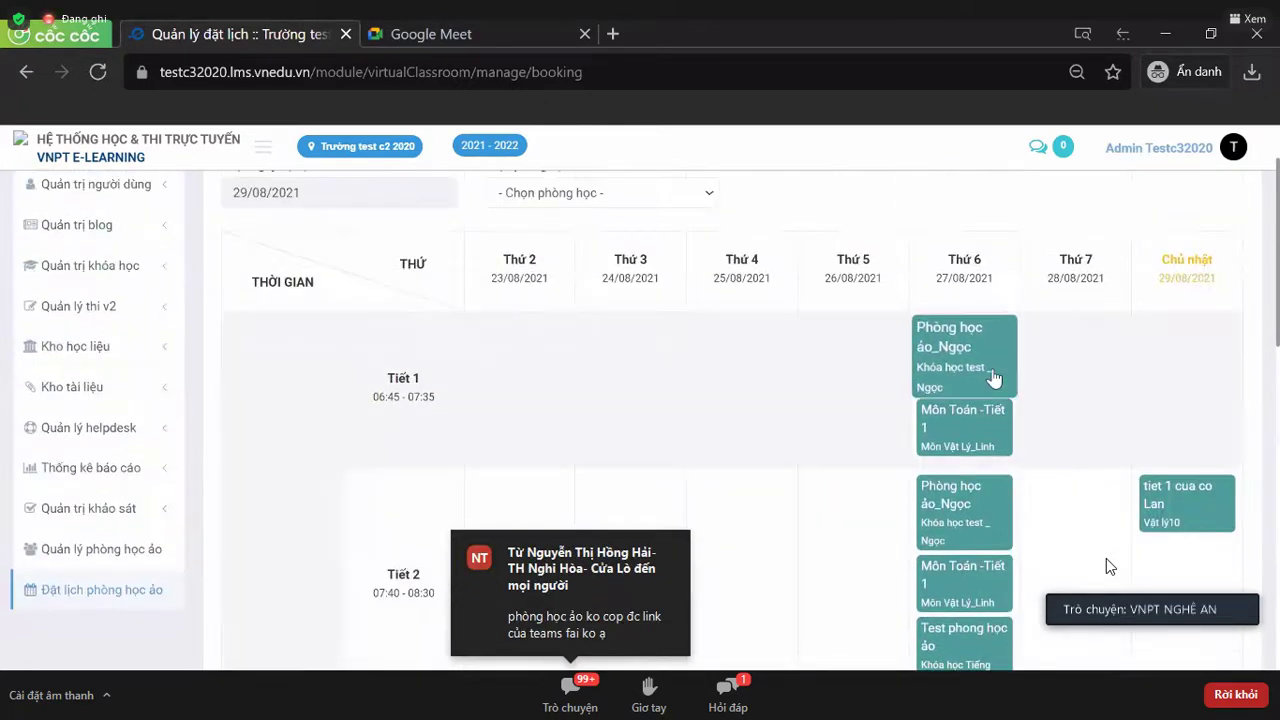
scroll(993, 377, down, 1)
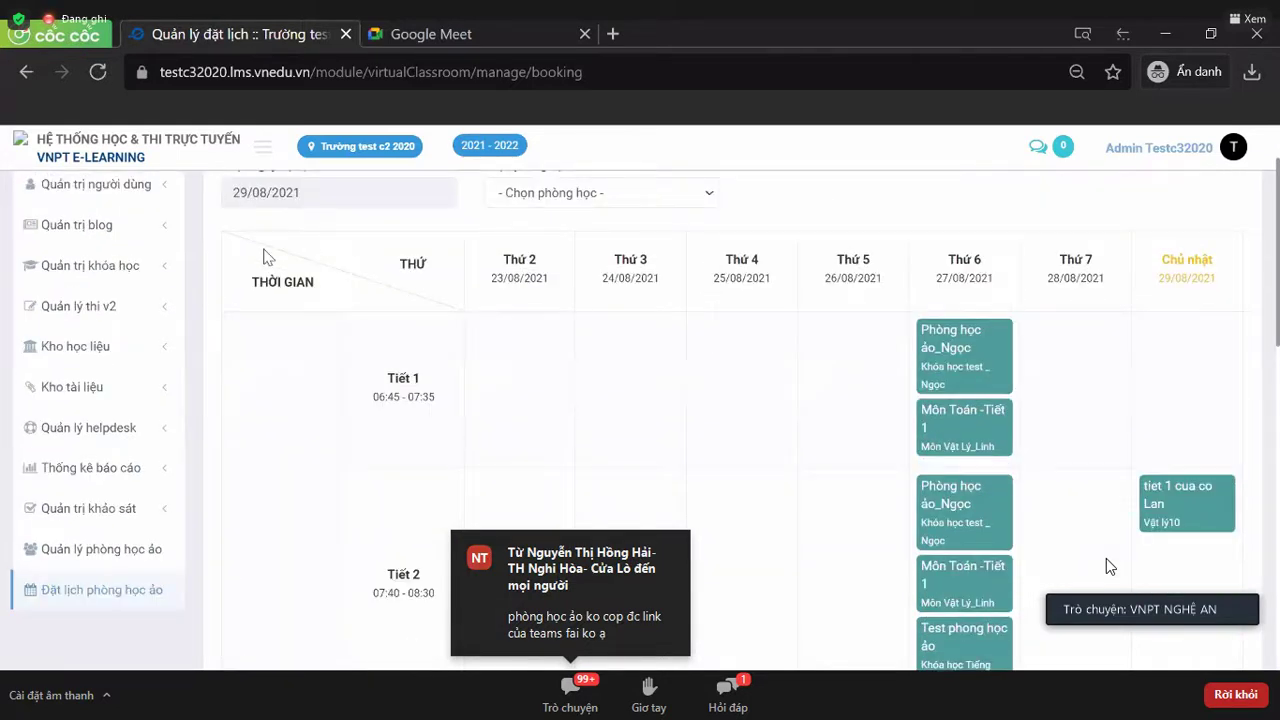
scroll(289, 274, up, 1)
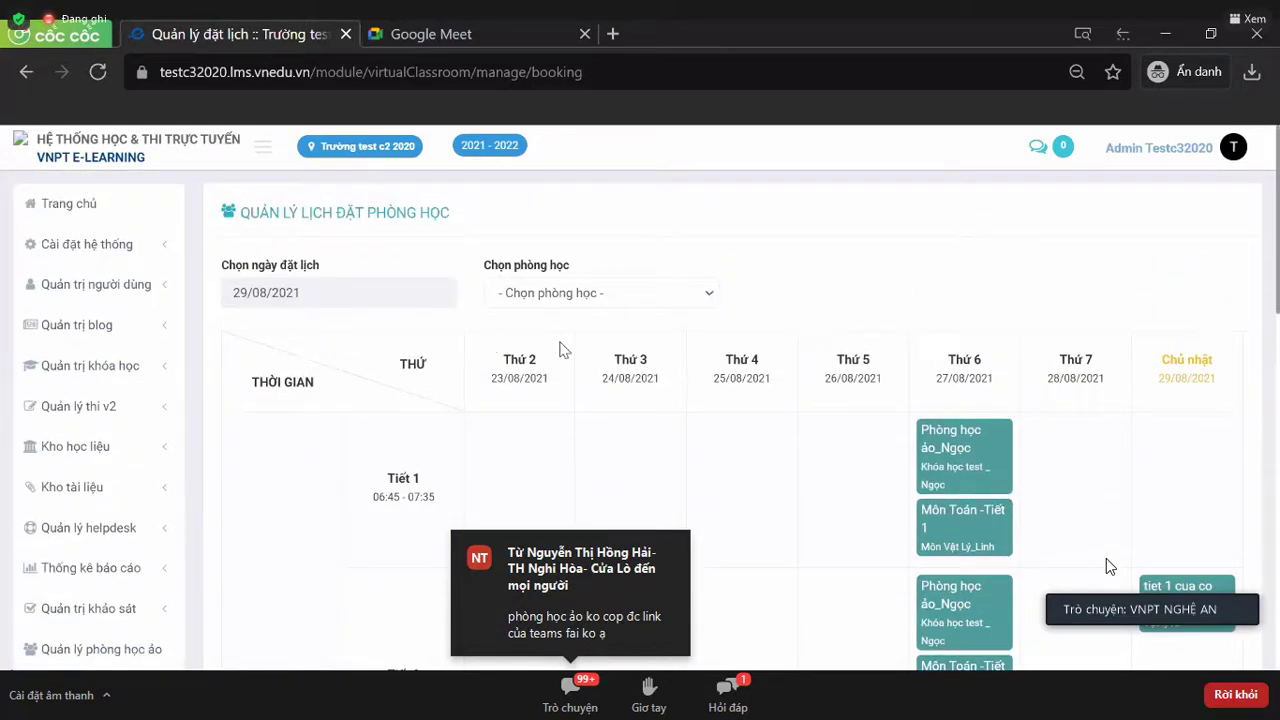
scroll(563, 349, down, 8)
scroll(563, 349, up, 8)
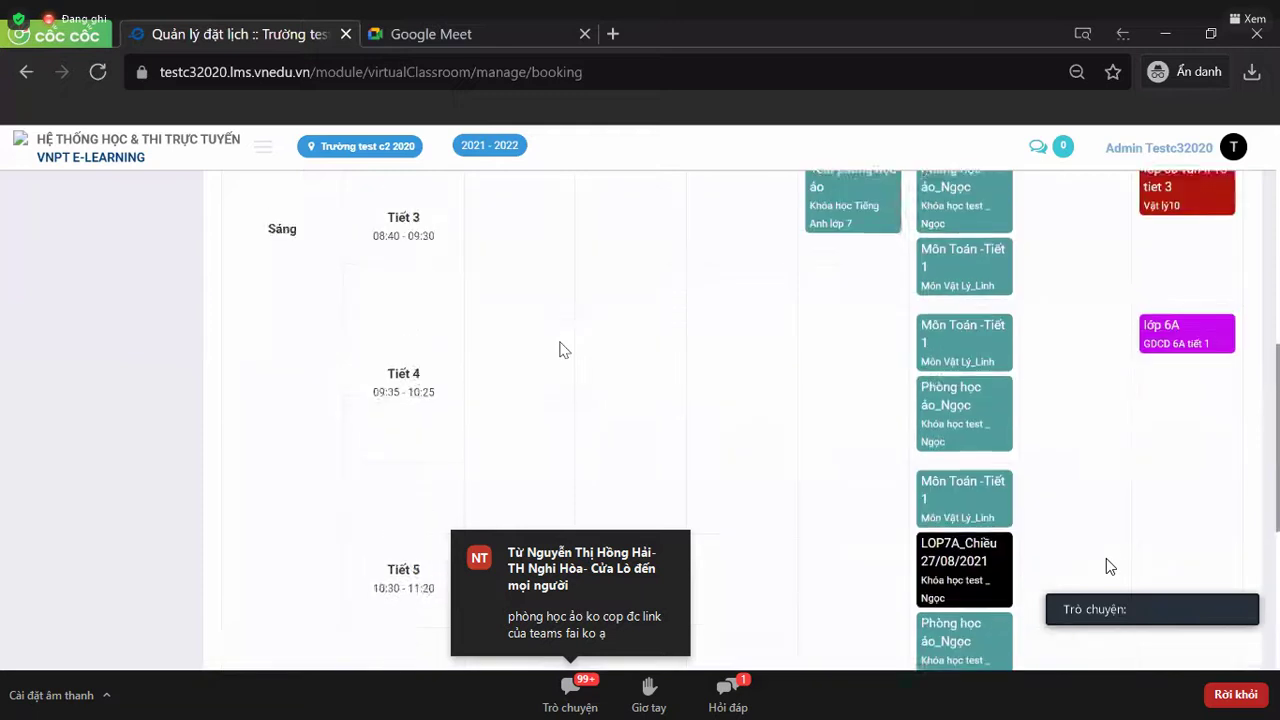
- Show 30/08/2021 for room lớp 6A and start a booking at Monday Tiết 1
click(354, 303)
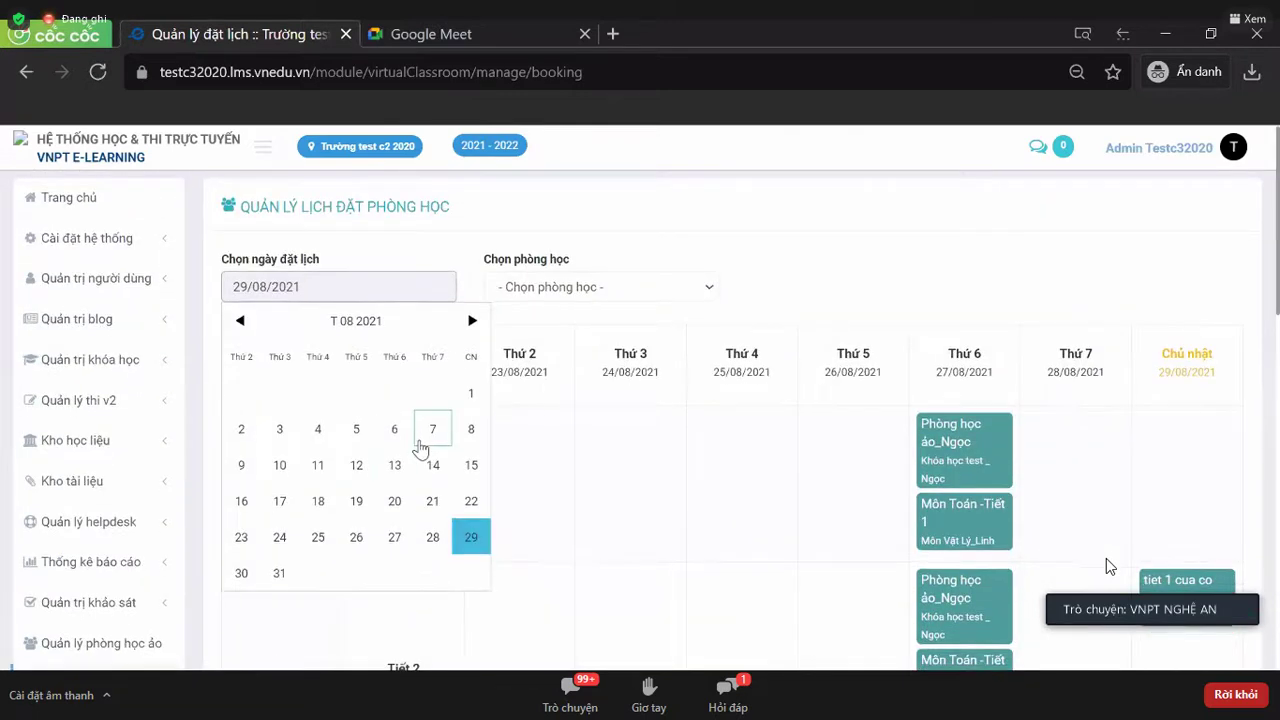
scroll(420, 450, down, 1)
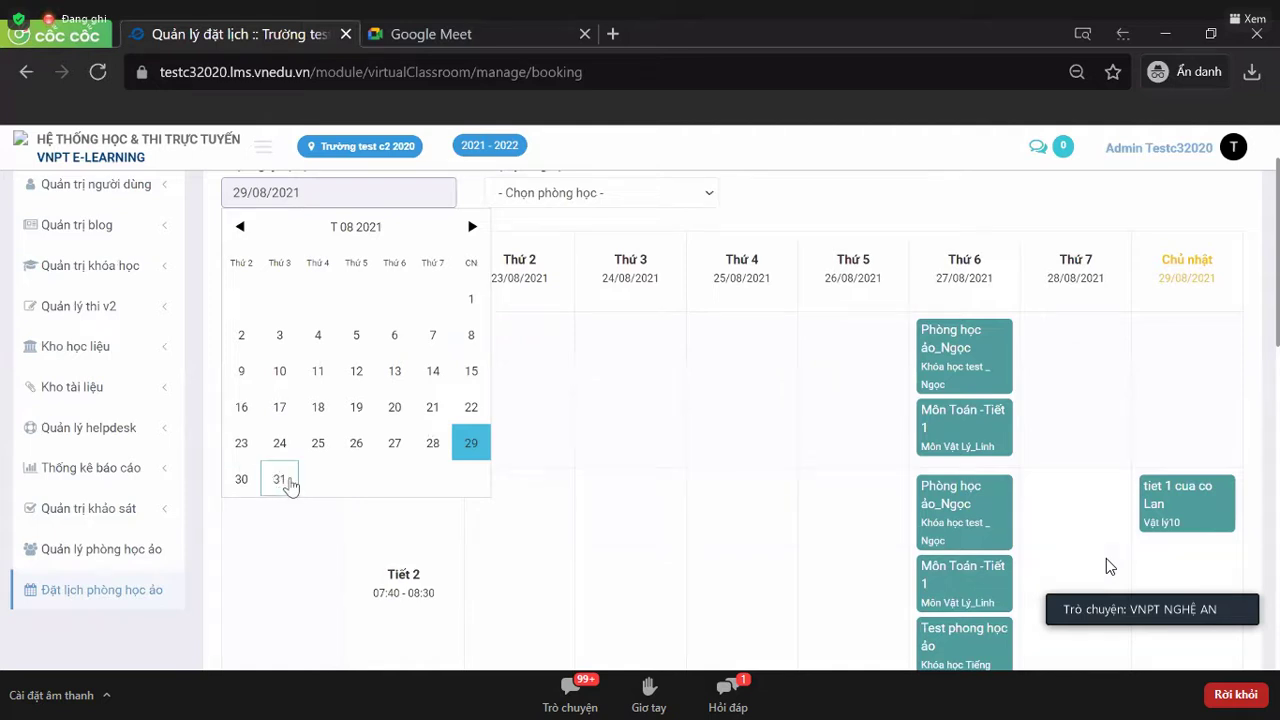
click(253, 482)
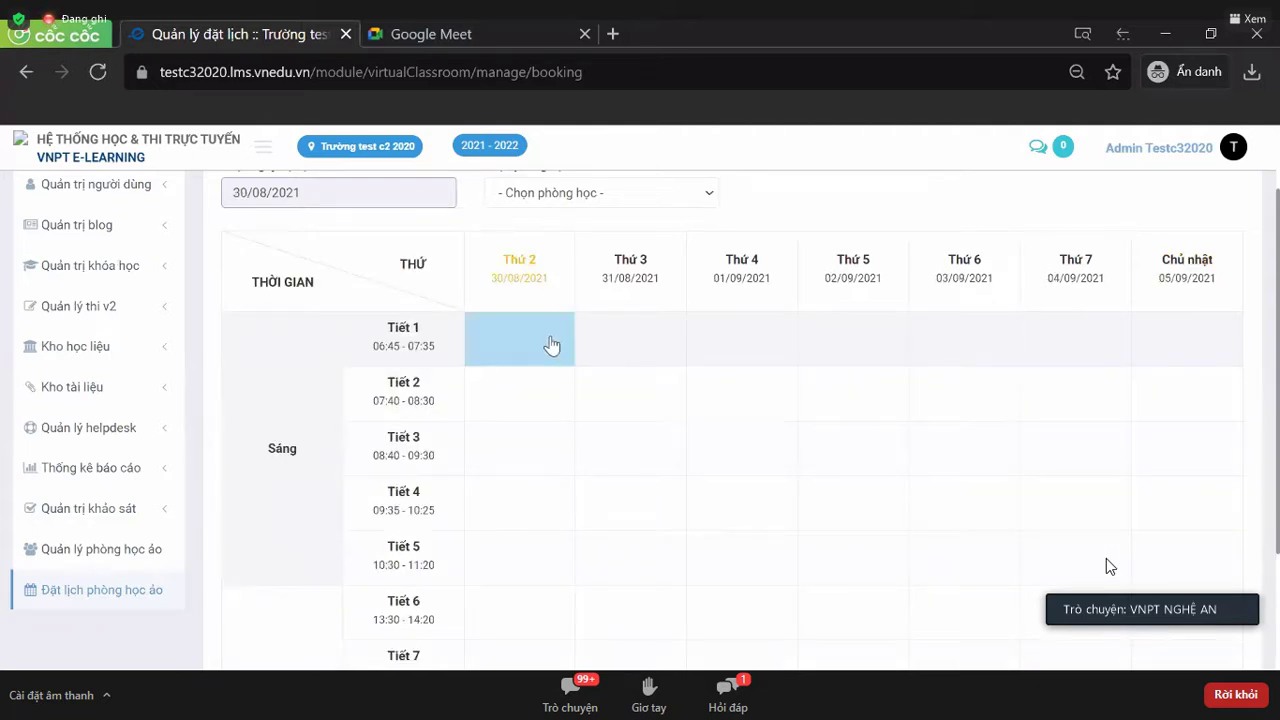
click(588, 194)
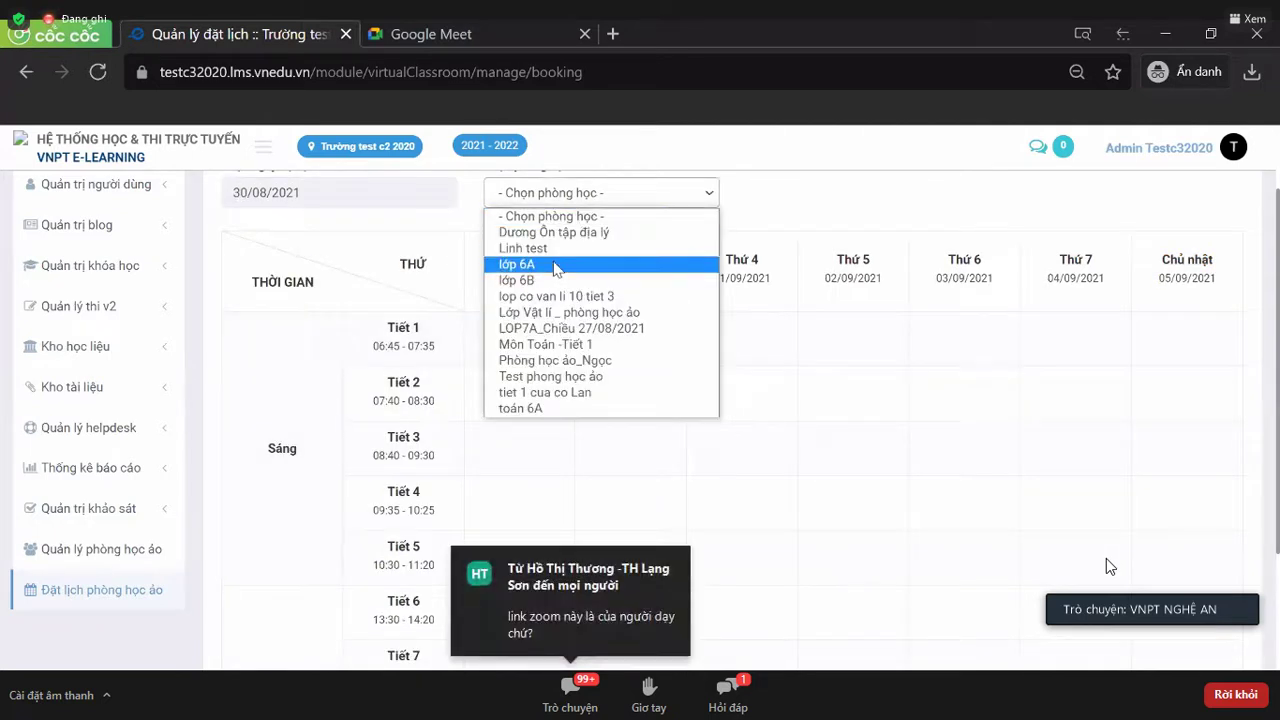
click(556, 266)
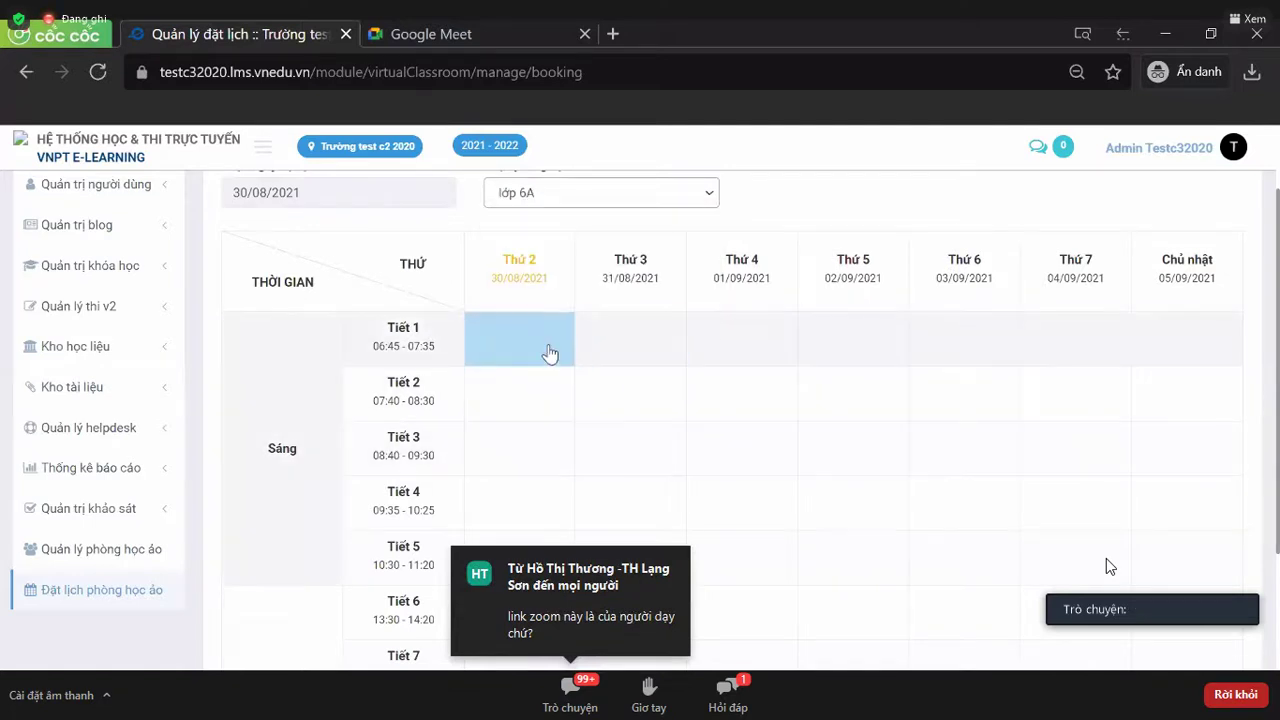
click(549, 350)
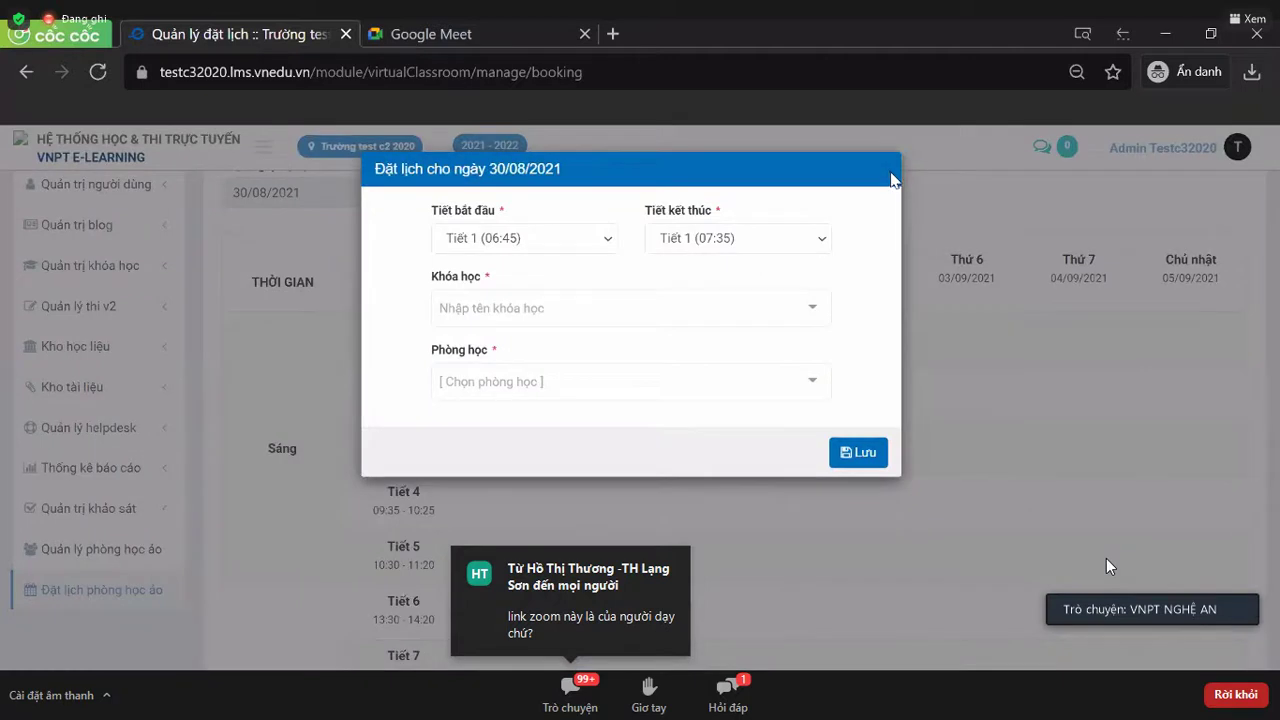
- Set the Monday booking to run from Tiết 1 to Tiết 10
click(880, 178)
click(489, 350)
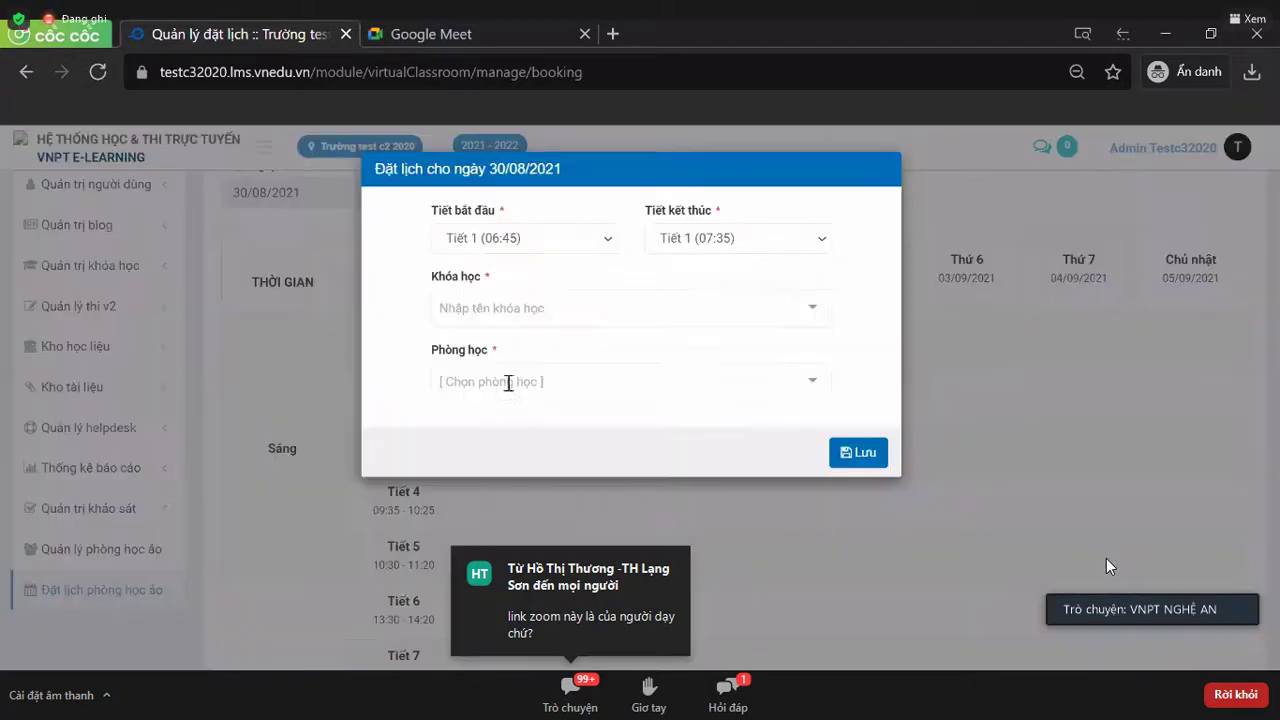
click(887, 179)
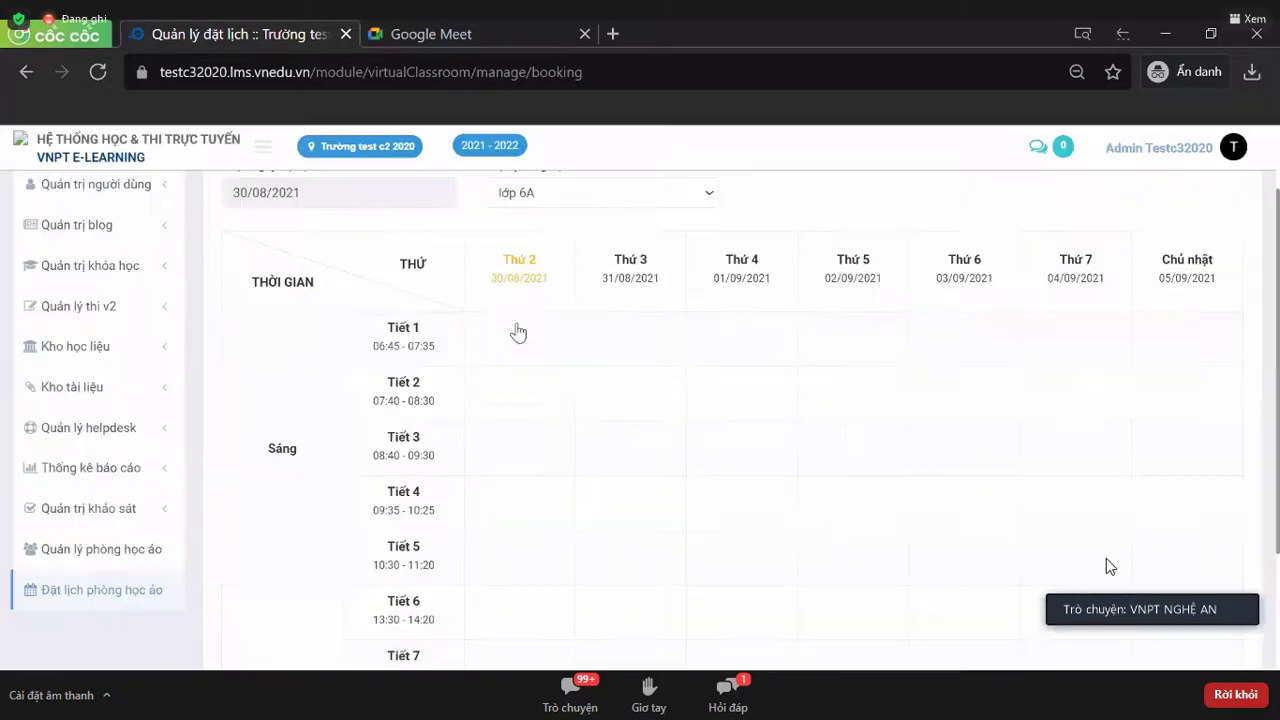
click(517, 326)
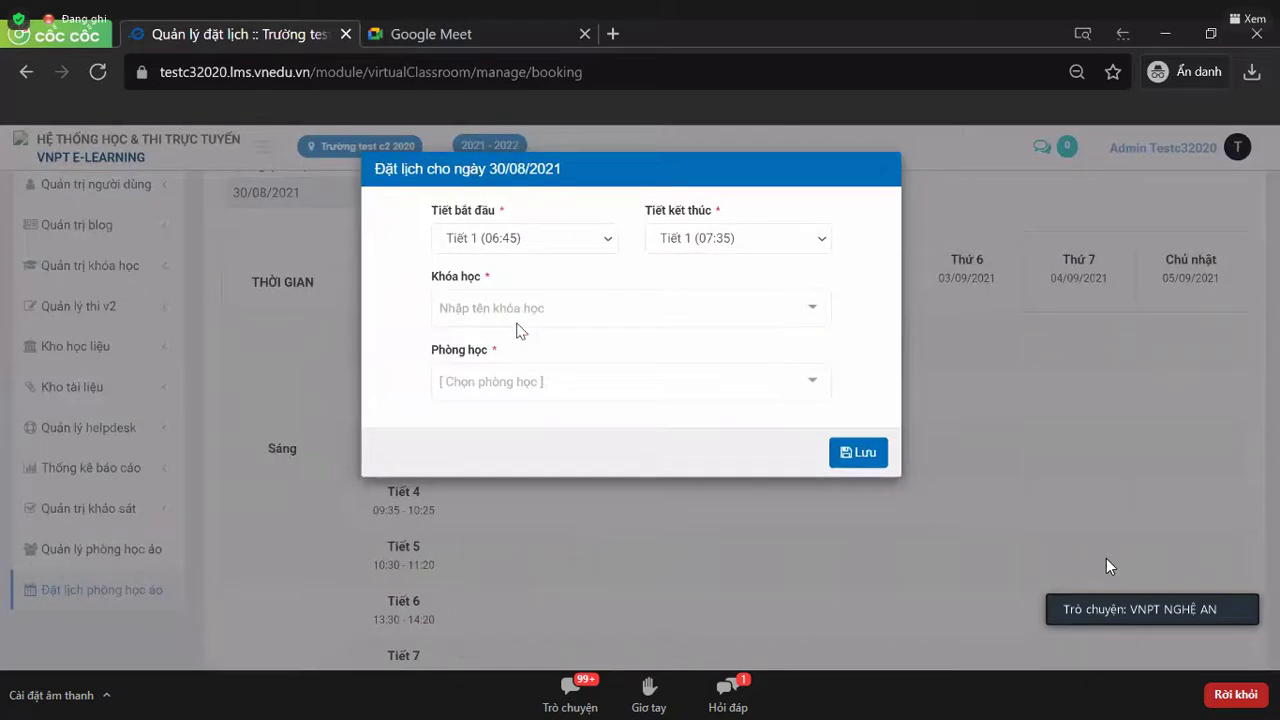
click(605, 243)
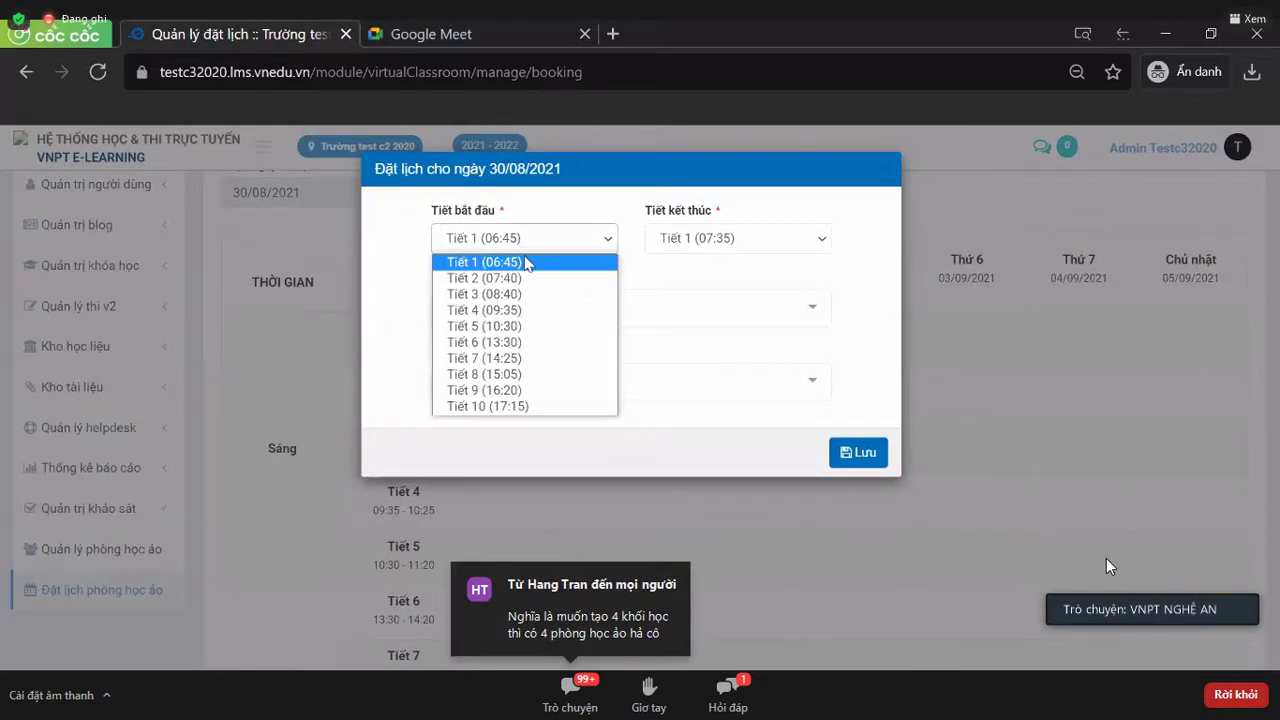
click(770, 254)
click(768, 252)
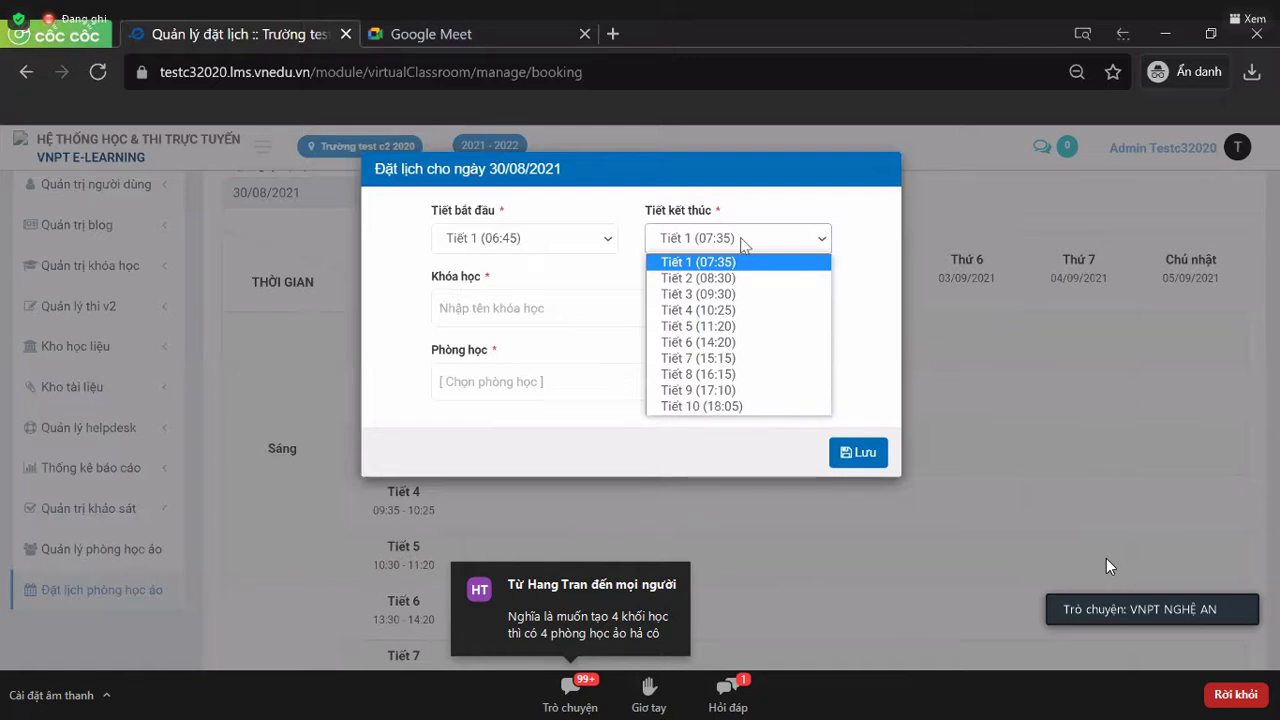
click(800, 243)
click(800, 243)
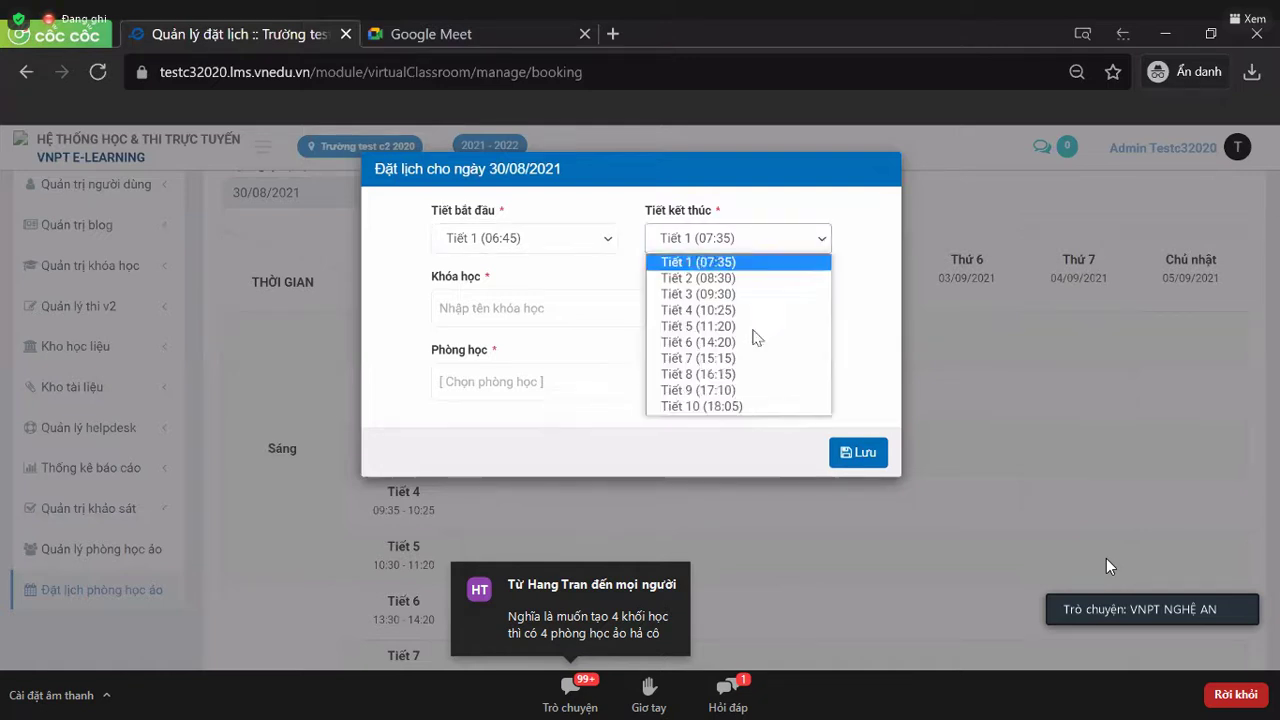
click(738, 406)
- Pick course Khóa học lớp 7A and room lớp 6A for the booking
click(628, 306)
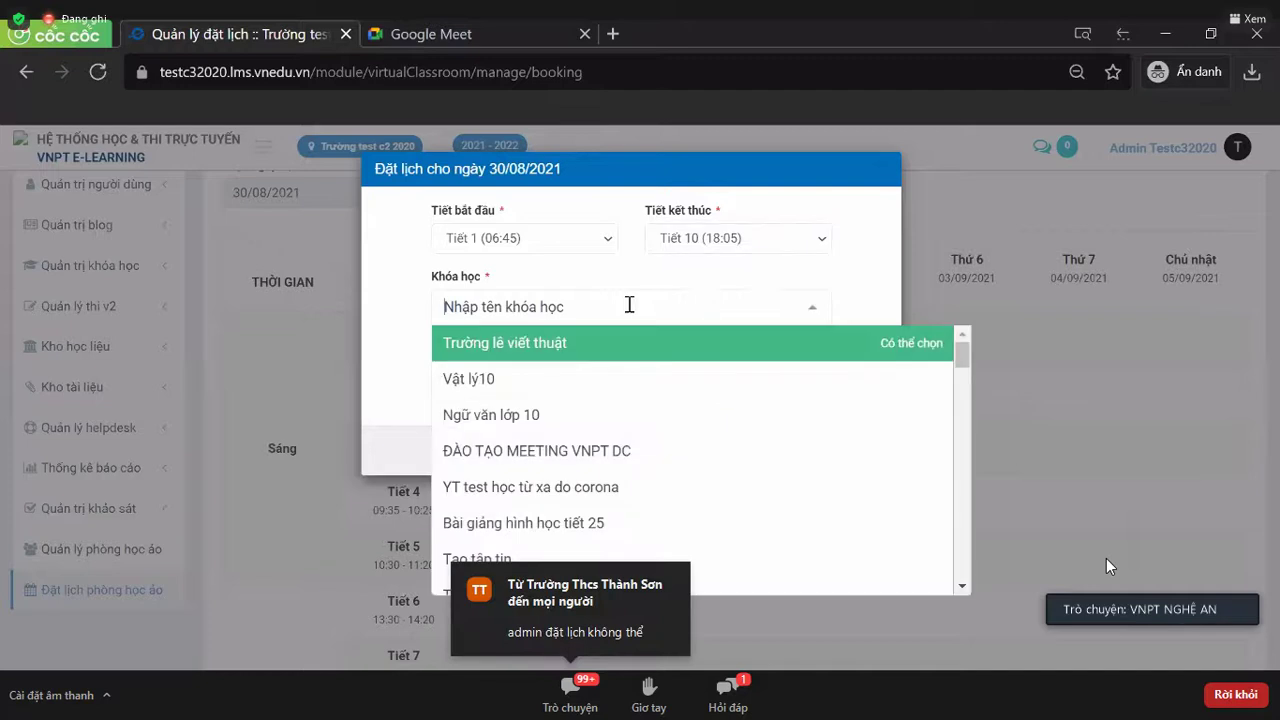
scroll(624, 409, down, 5)
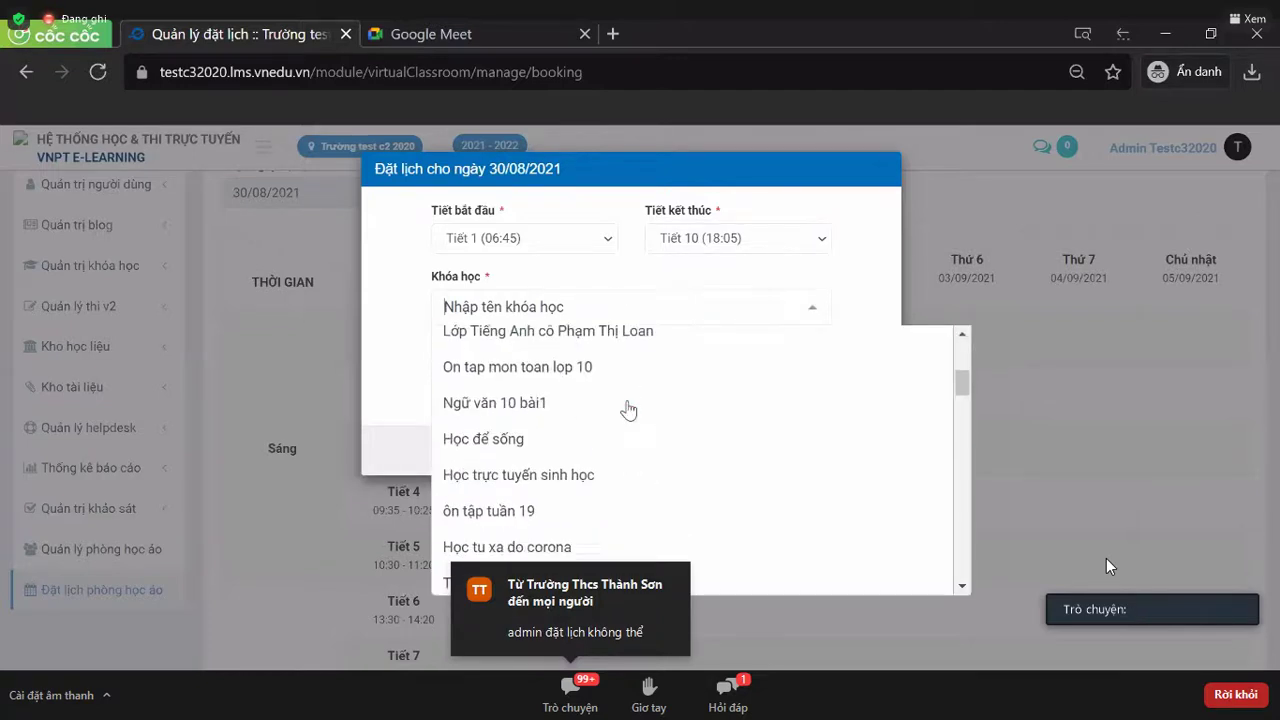
text(lo)
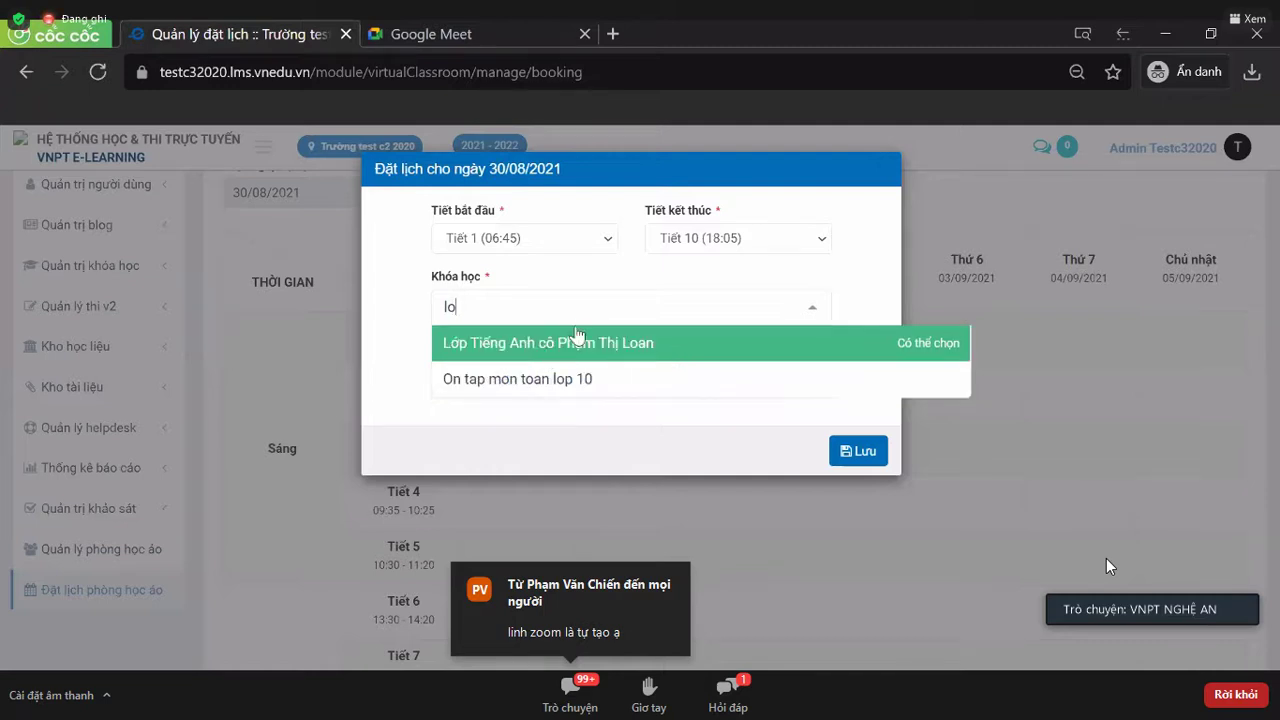
key(BackSpace)
key(BackSpace)
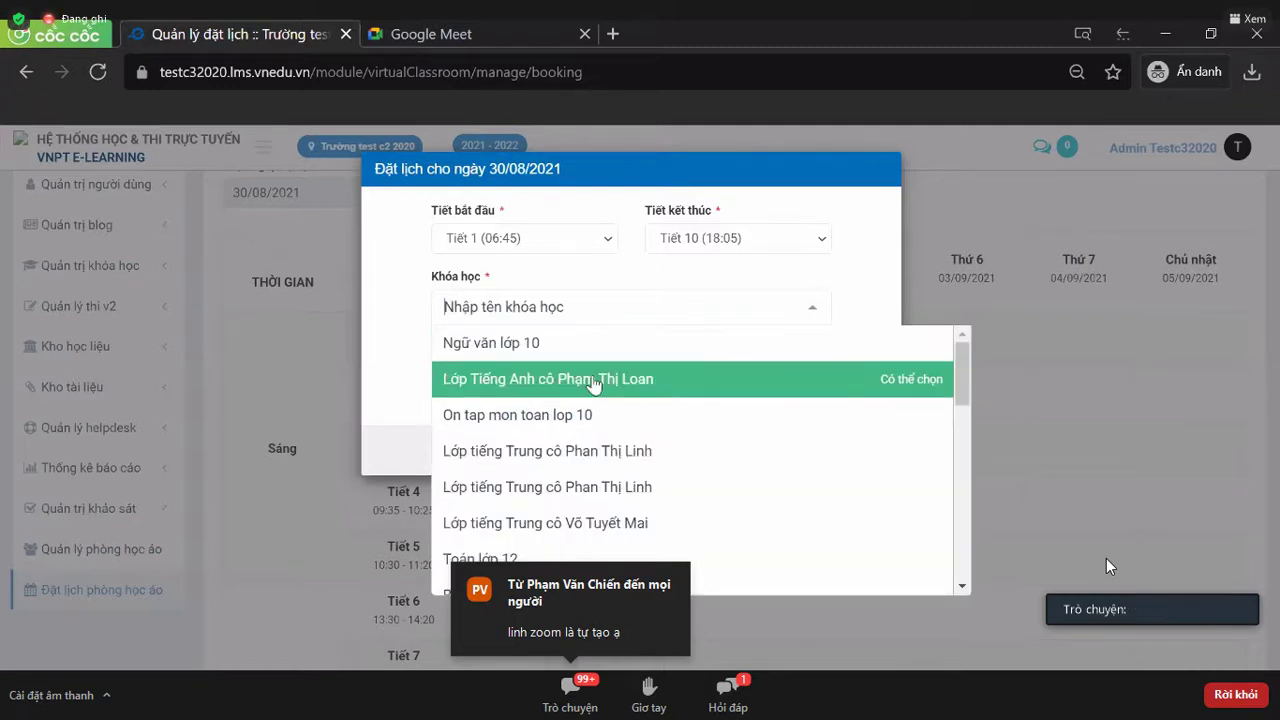
scroll(594, 383, down, 1)
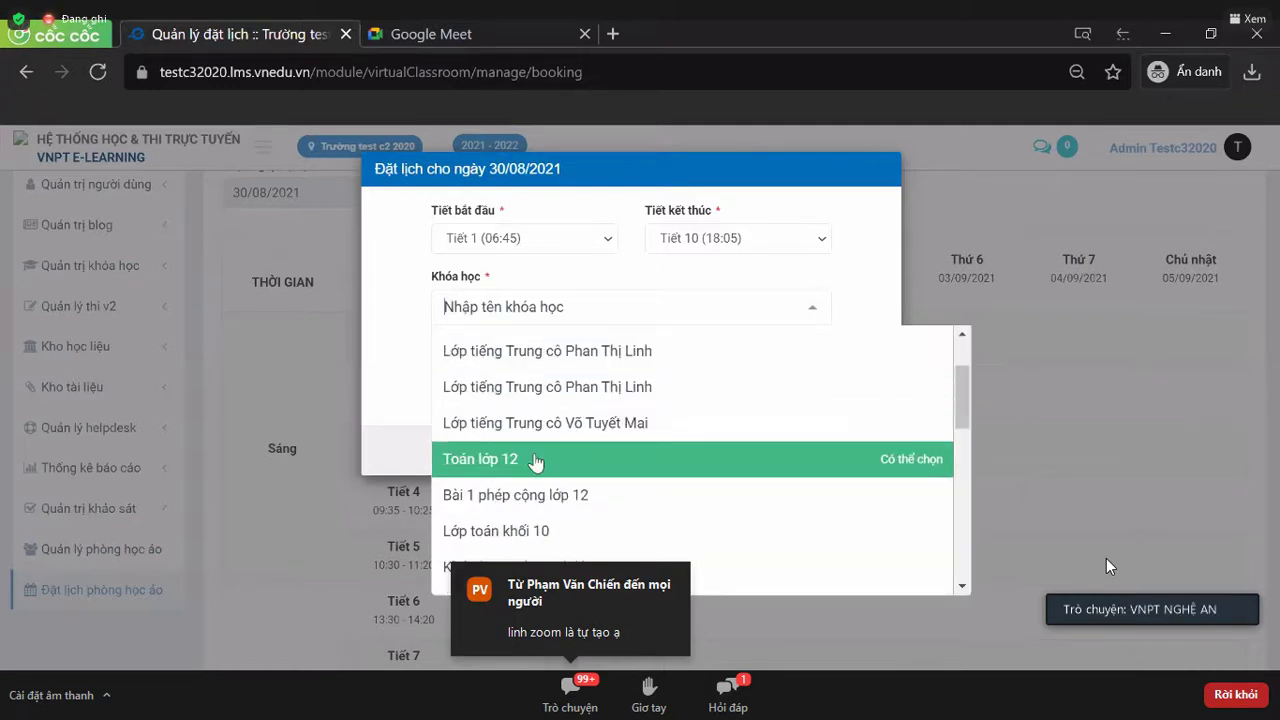
scroll(535, 461, down, 2)
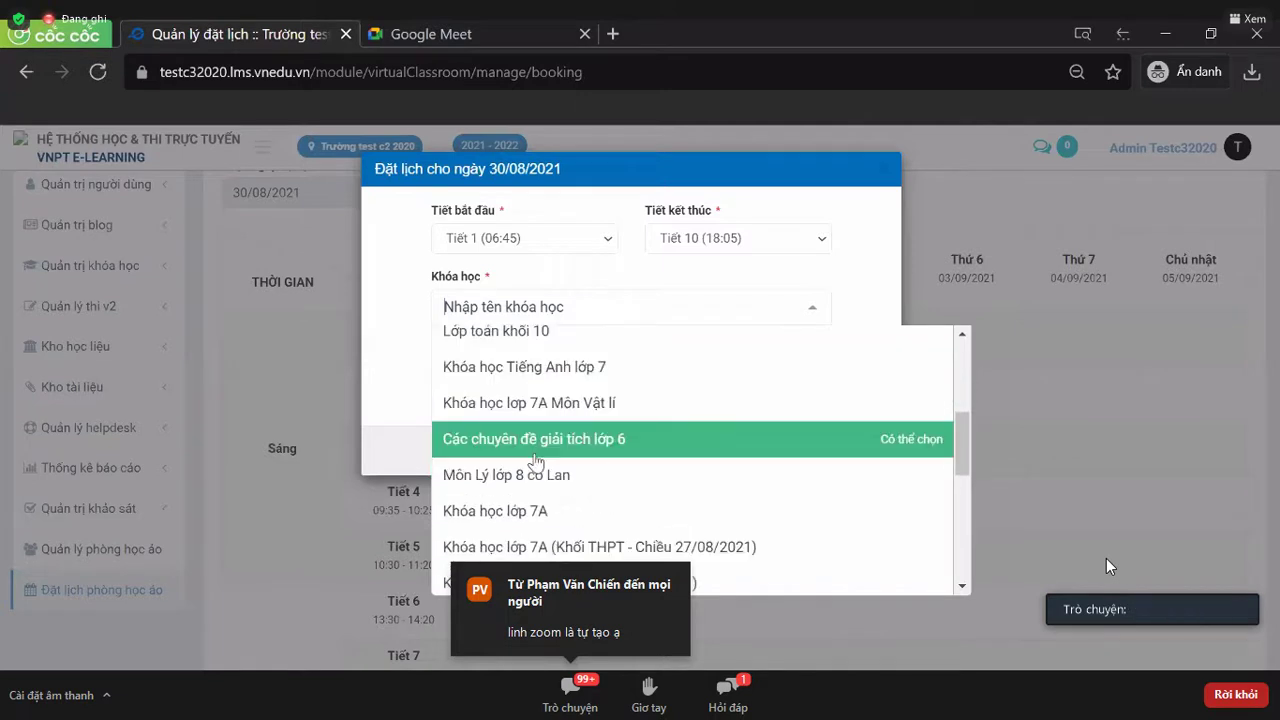
scroll(535, 461, down, 1)
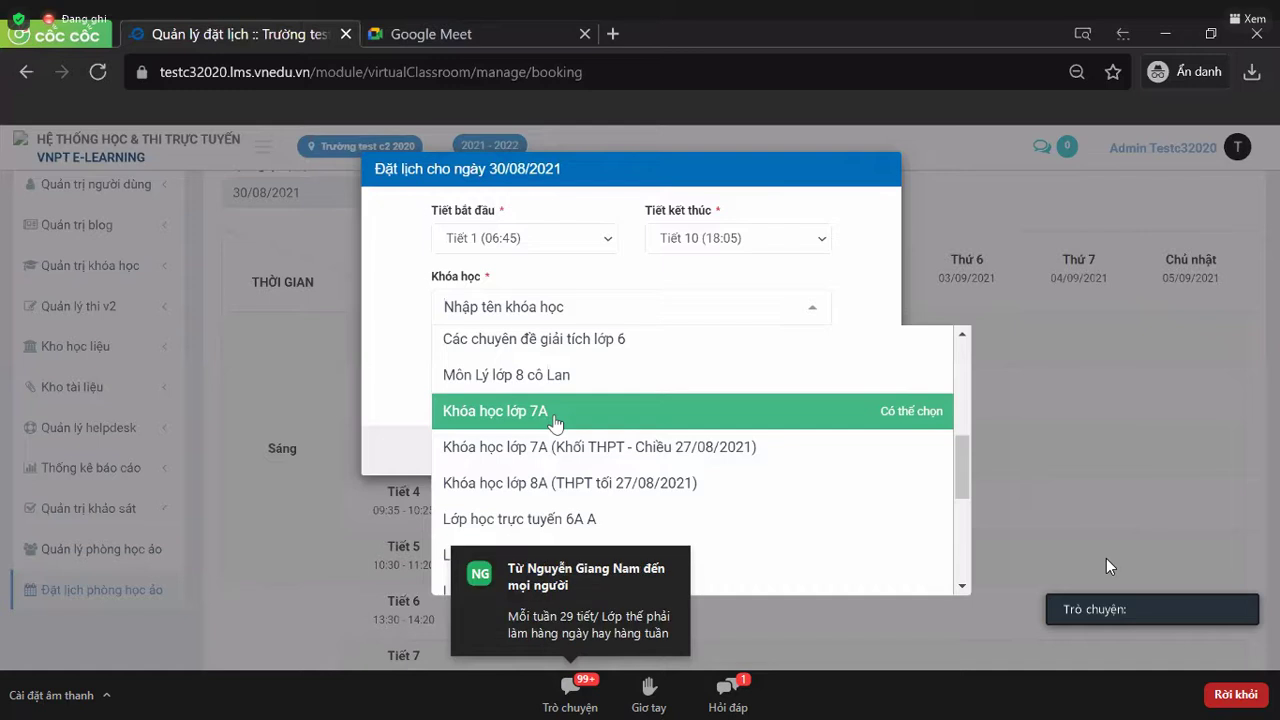
click(554, 413)
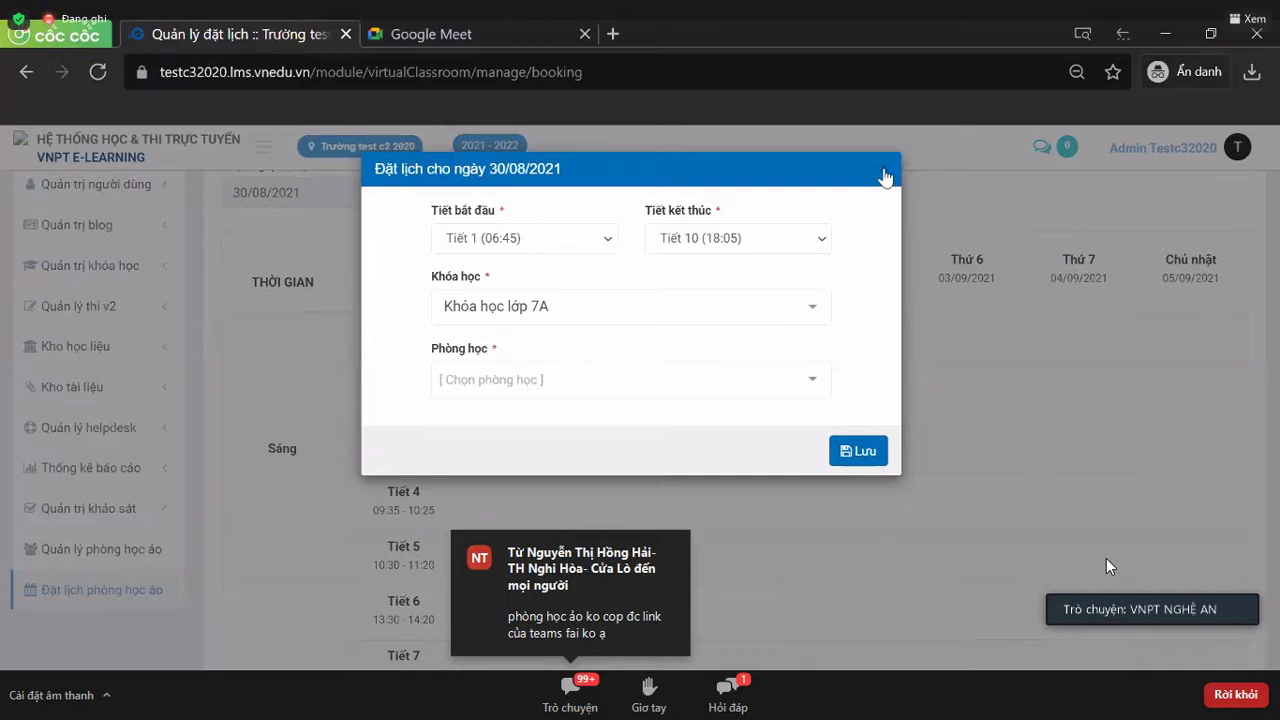
click(655, 380)
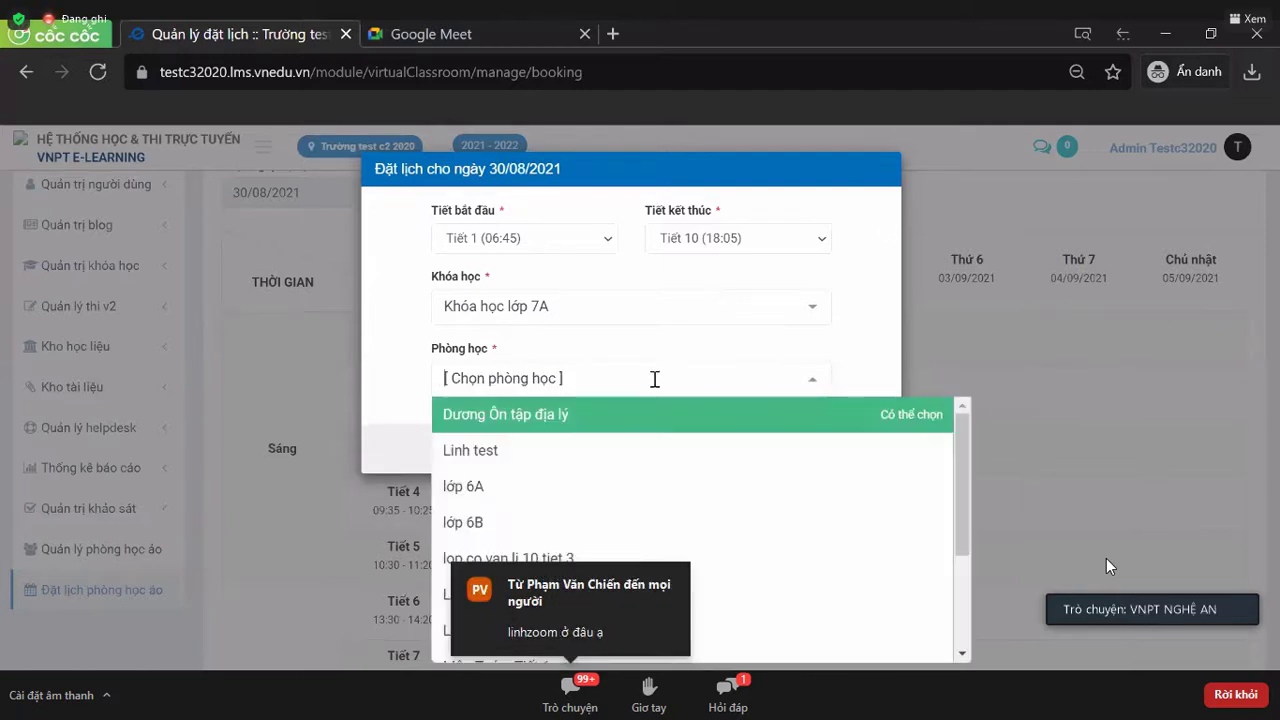
scroll(563, 497, down, 1)
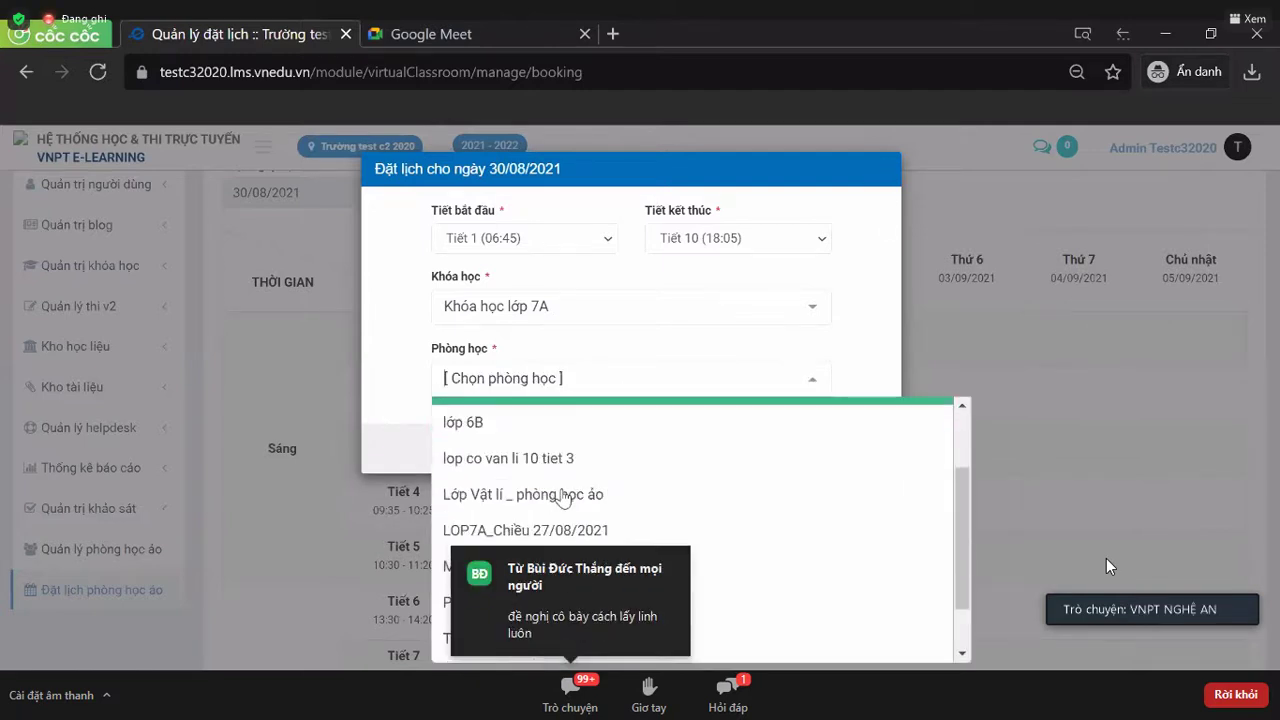
scroll(563, 494, up, 1)
click(563, 494)
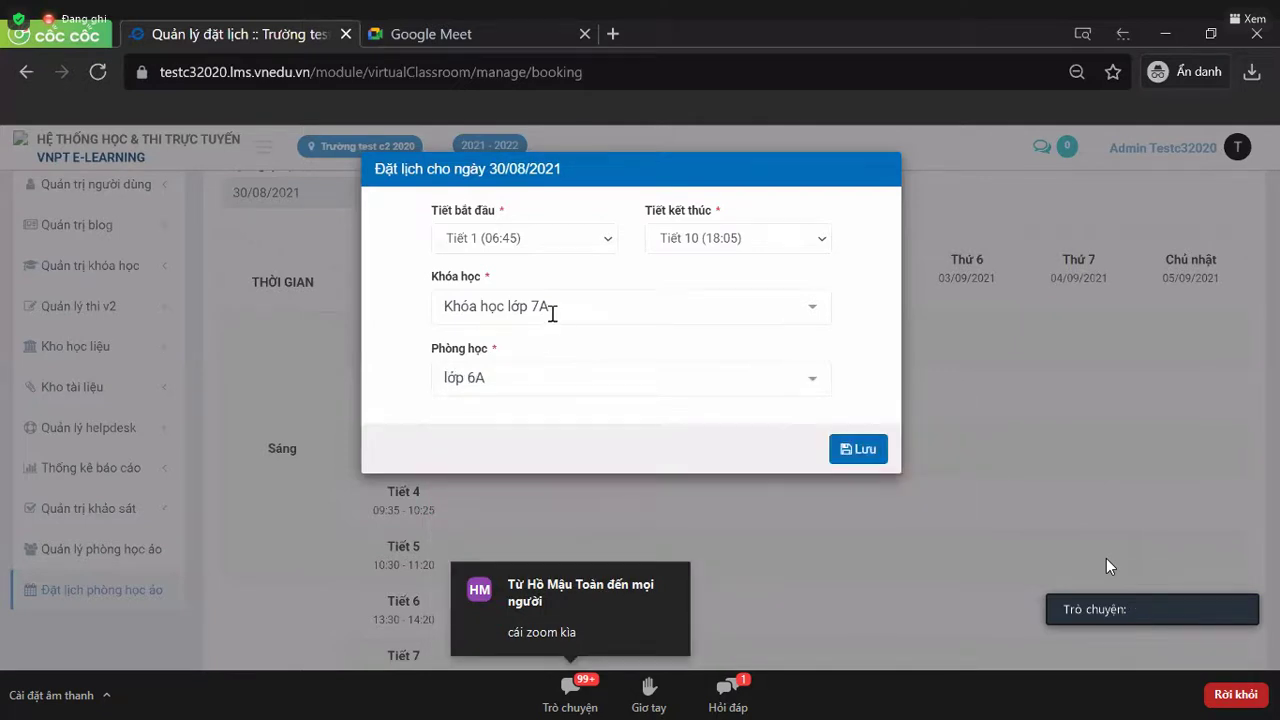
- Change the course to Lớp học trực tuyến 6A A and save the booking
click(555, 318)
scroll(558, 456, down, 1)
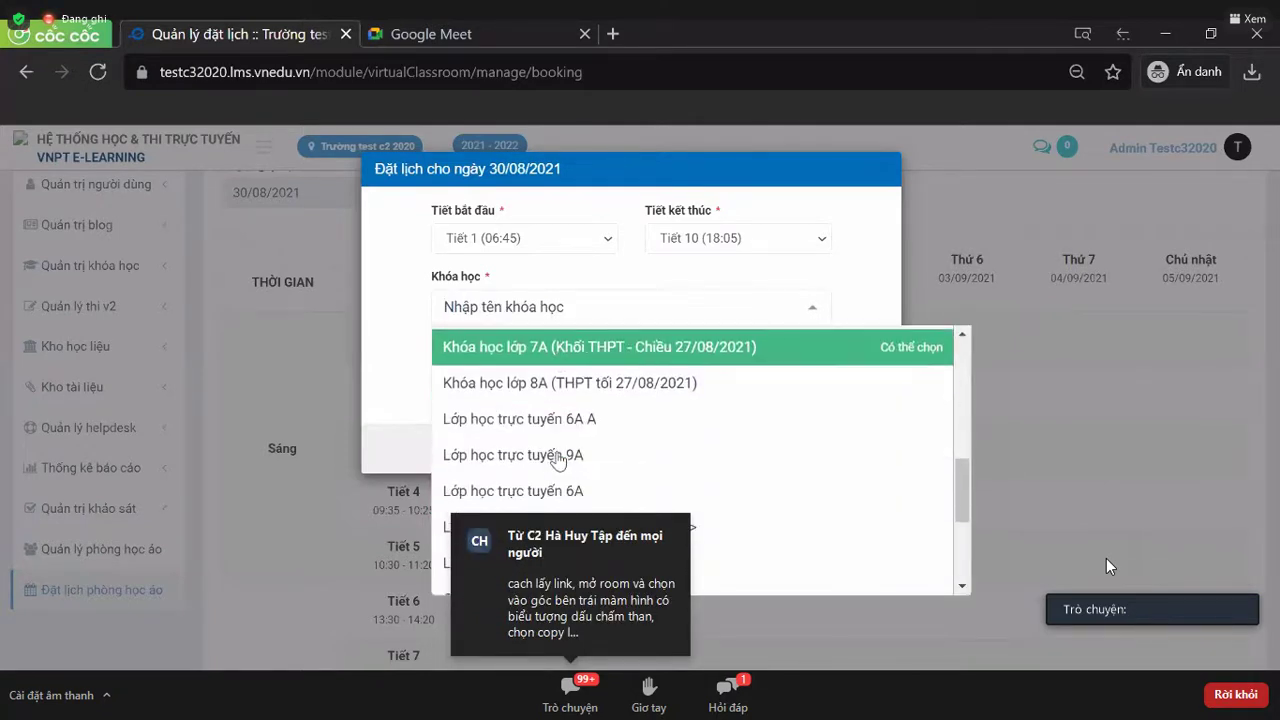
click(577, 440)
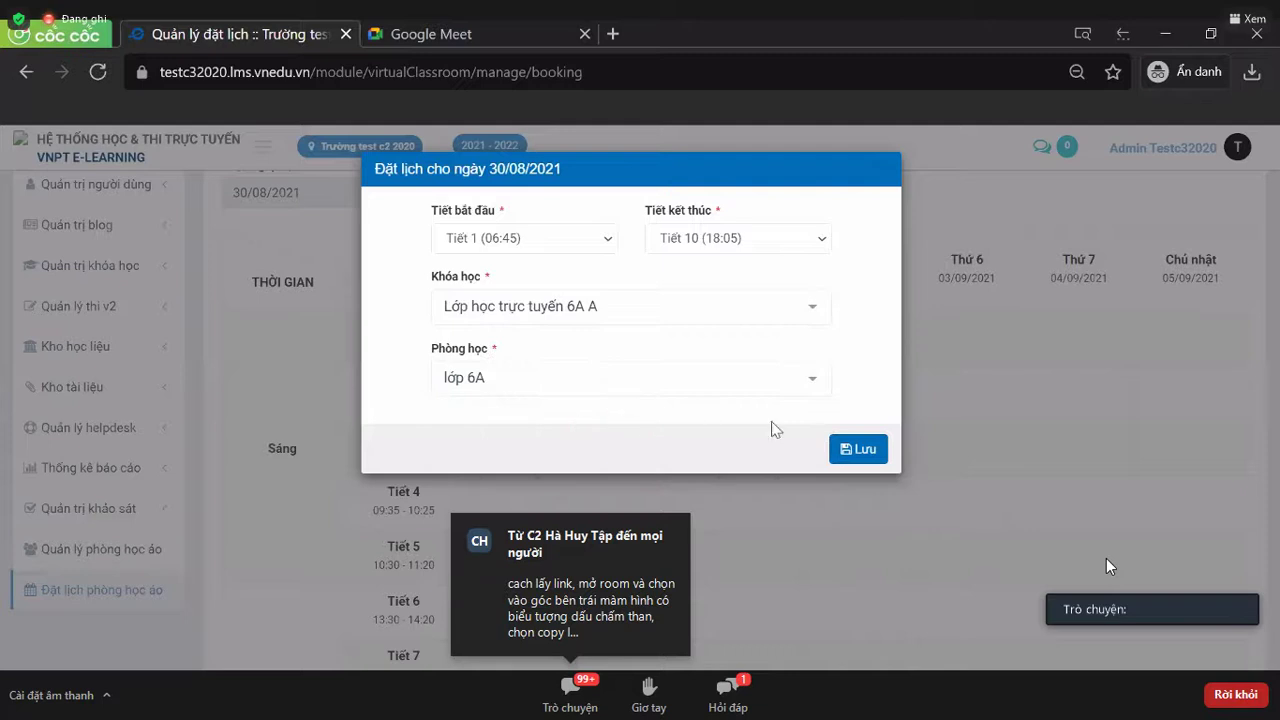
click(869, 462)
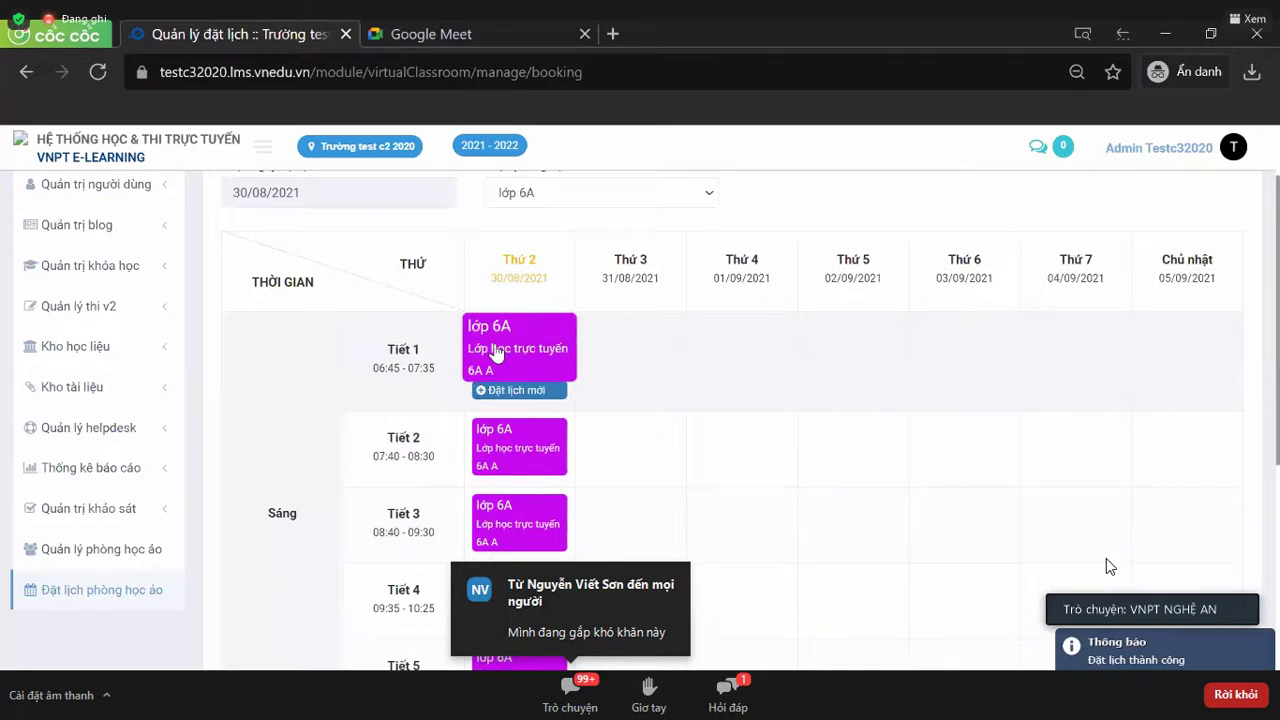
- Review Monday's lớp 6A bookings, then start a new Tiết 1 booking for 30/08/2021
scroll(495, 352, down, 1)
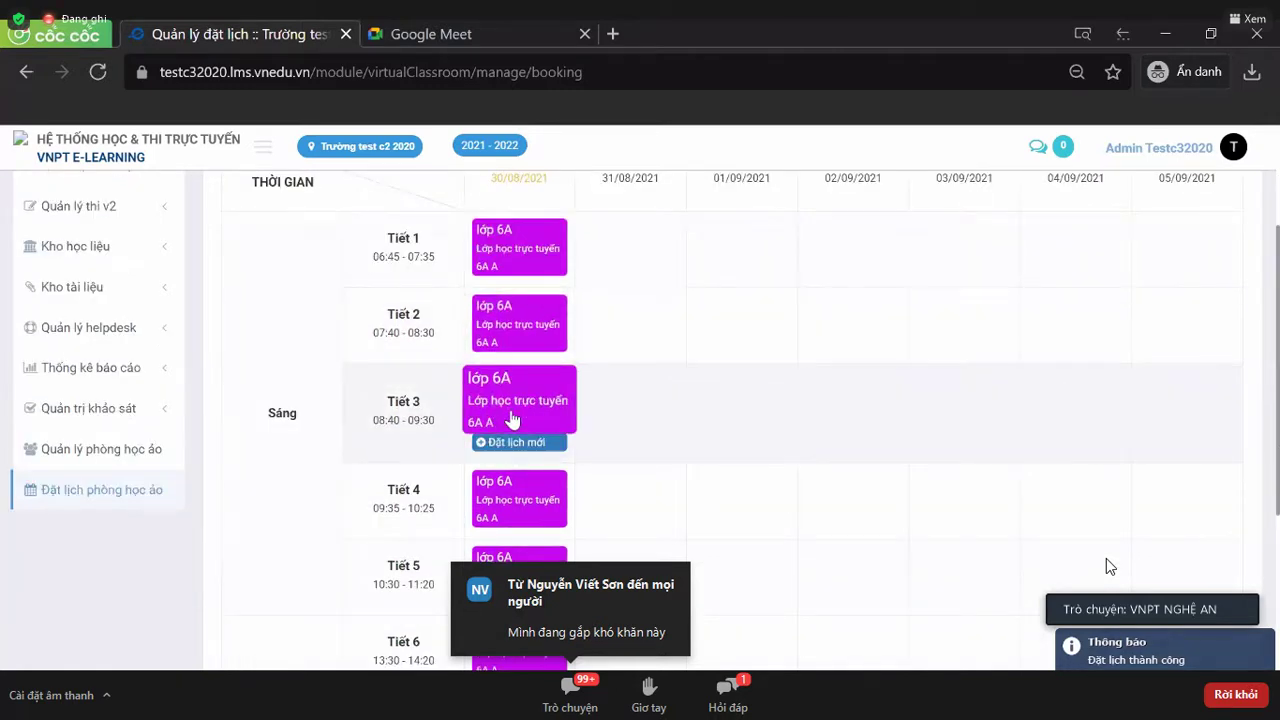
scroll(512, 420, up, 1)
scroll(515, 360, down, 5)
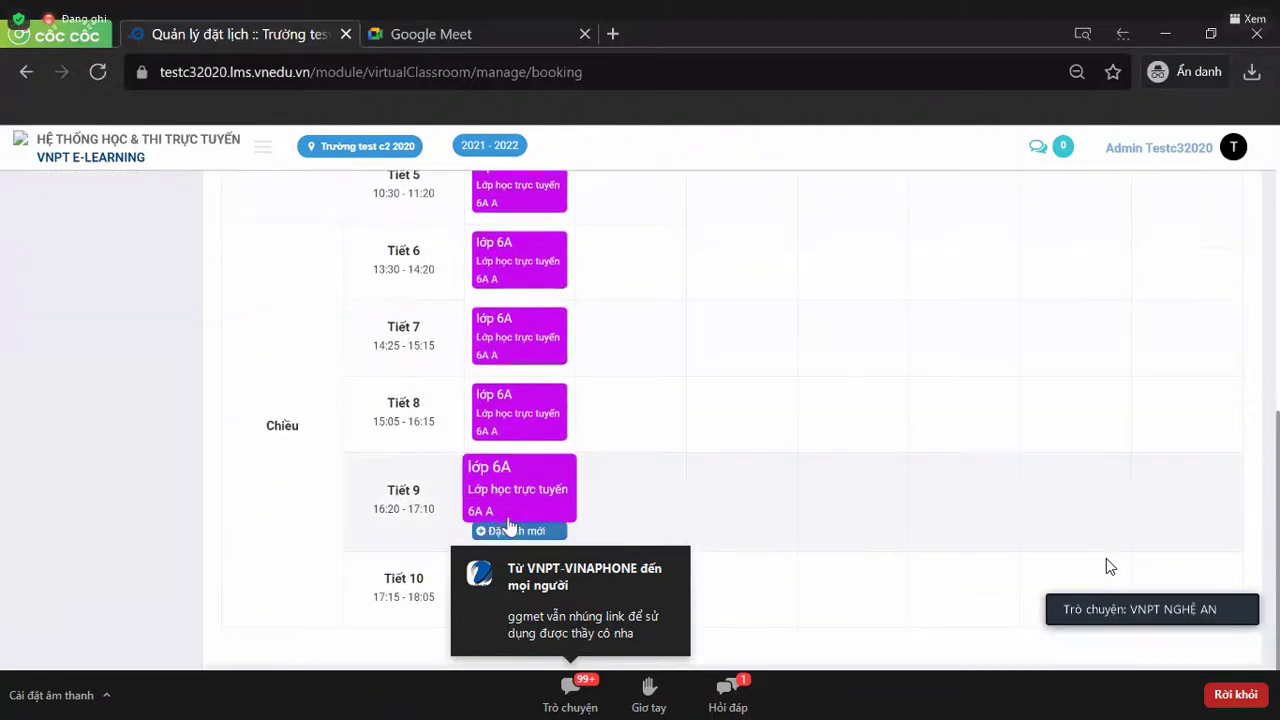
scroll(507, 386, up, 5)
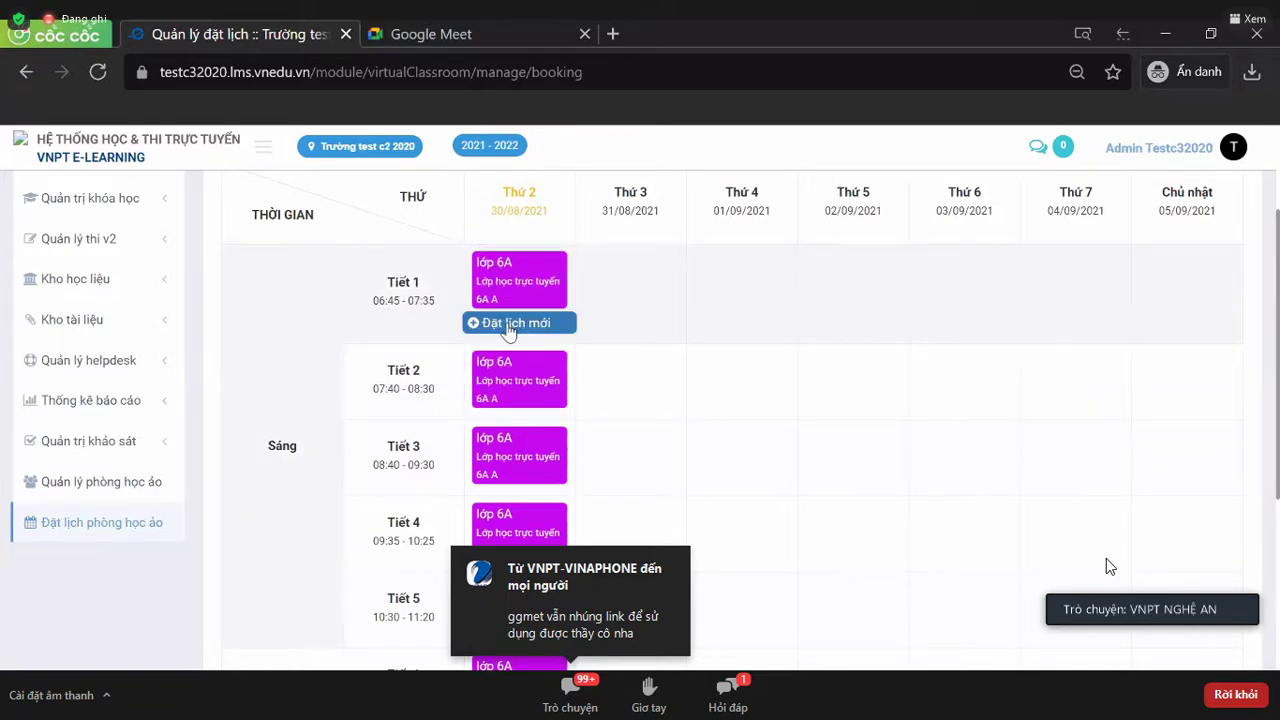
click(512, 323)
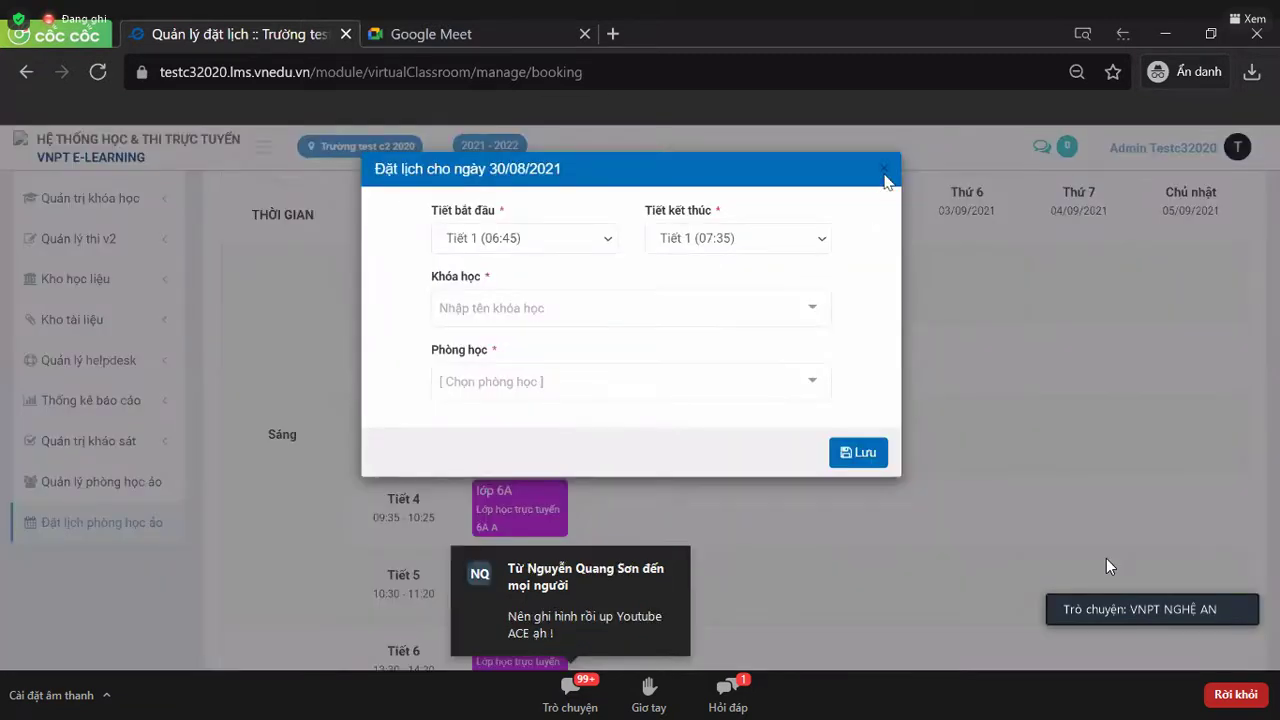
- Close the unfinished booking form without saving
click(887, 171)
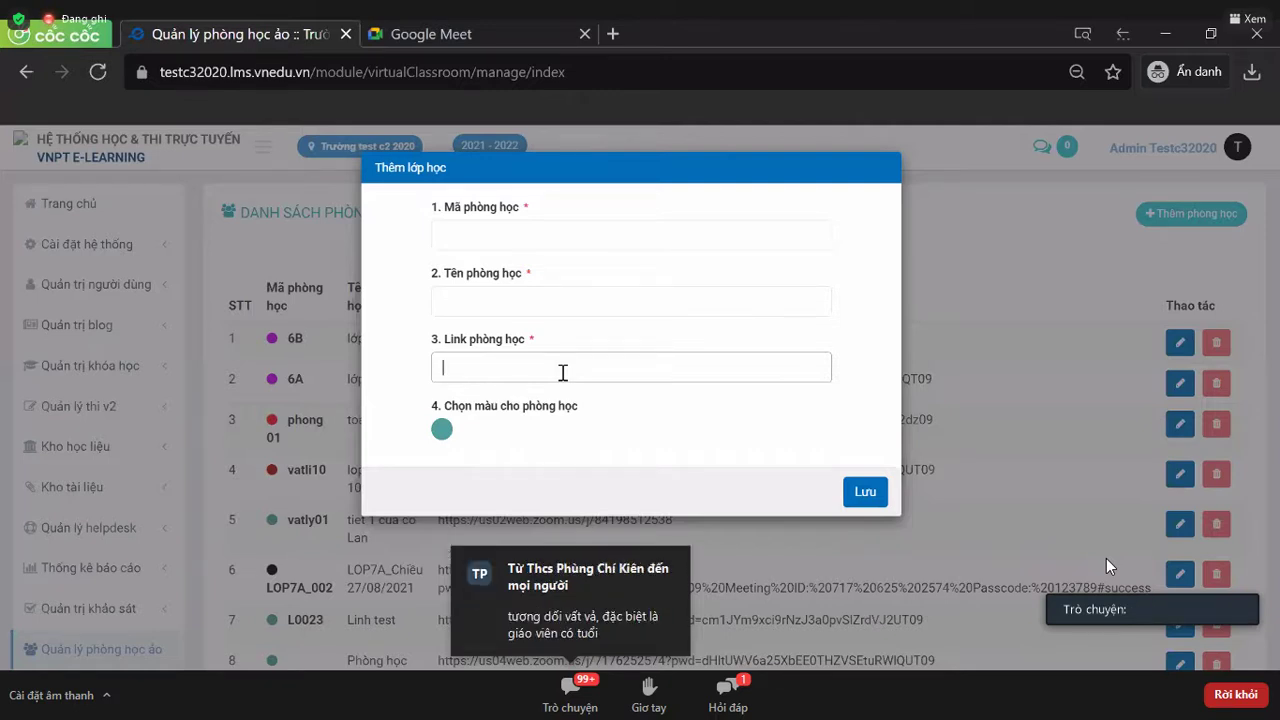
- Discard the Thêm lớp học form and dismiss the autofill suggestions, leaving the 12-room list visible
key(Escape)
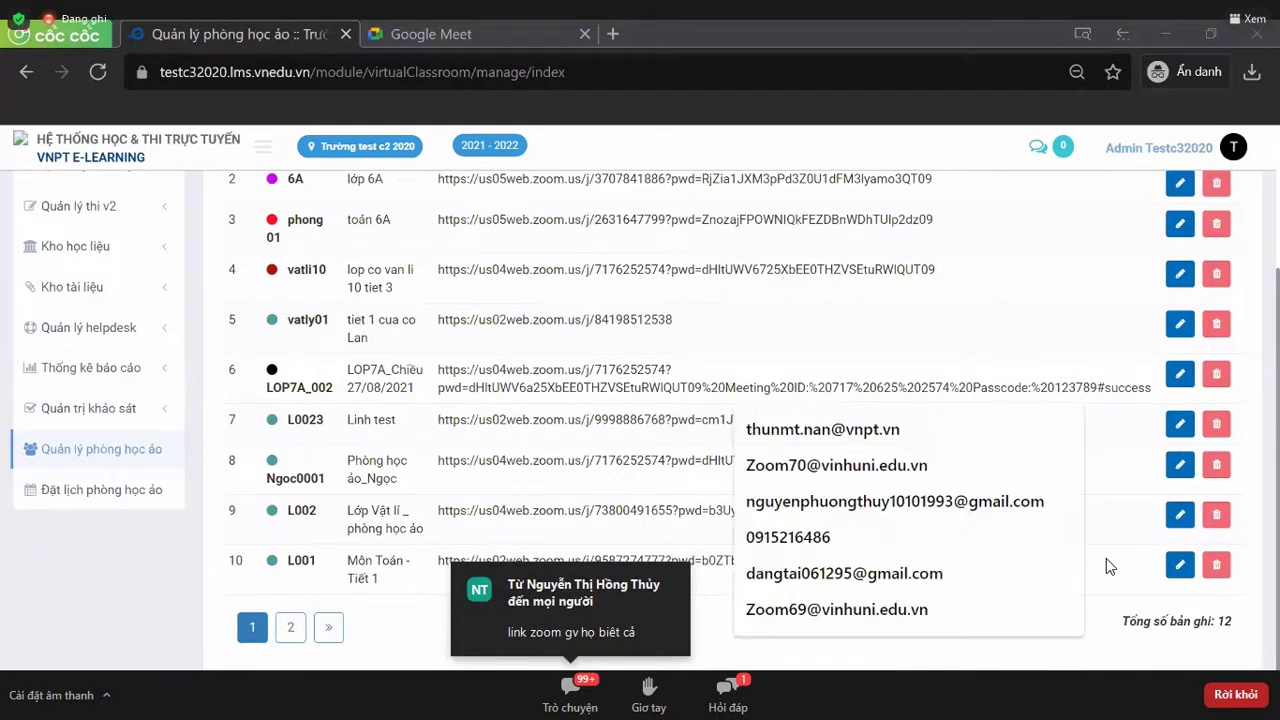
key(Down)
key(Down)
key(Down)
key(Down)
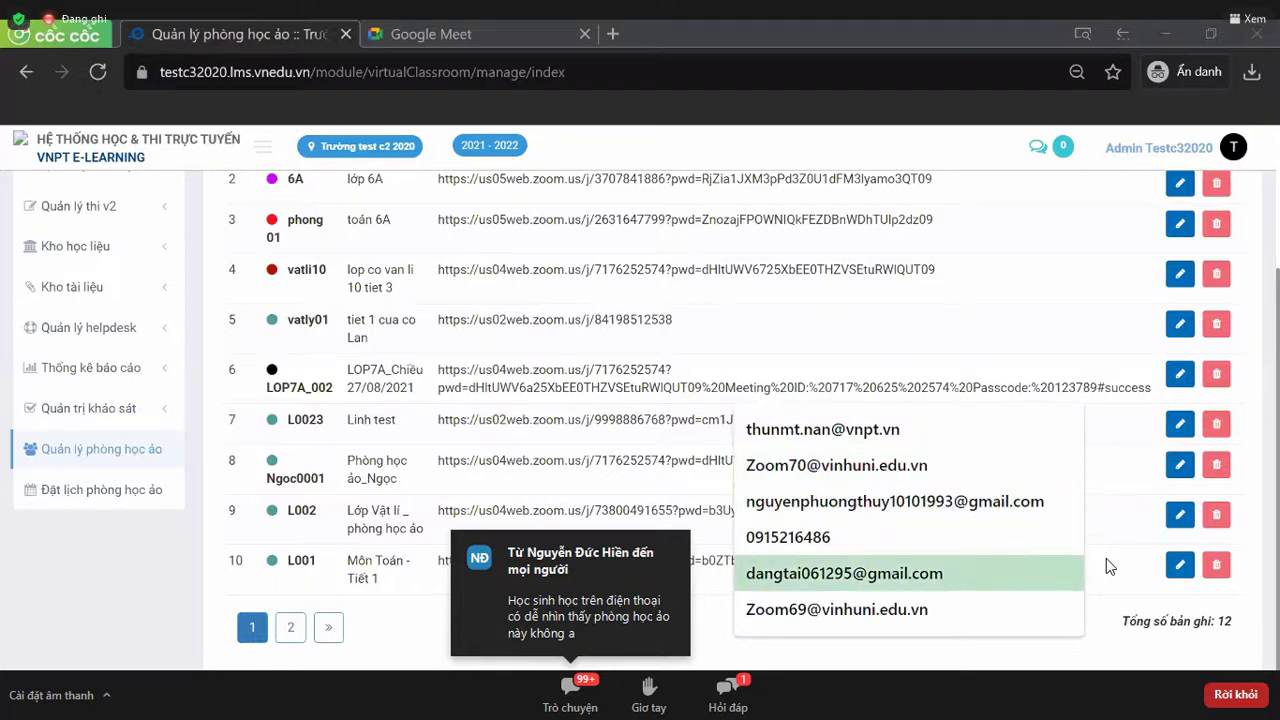
key(Down)
key(Escape)
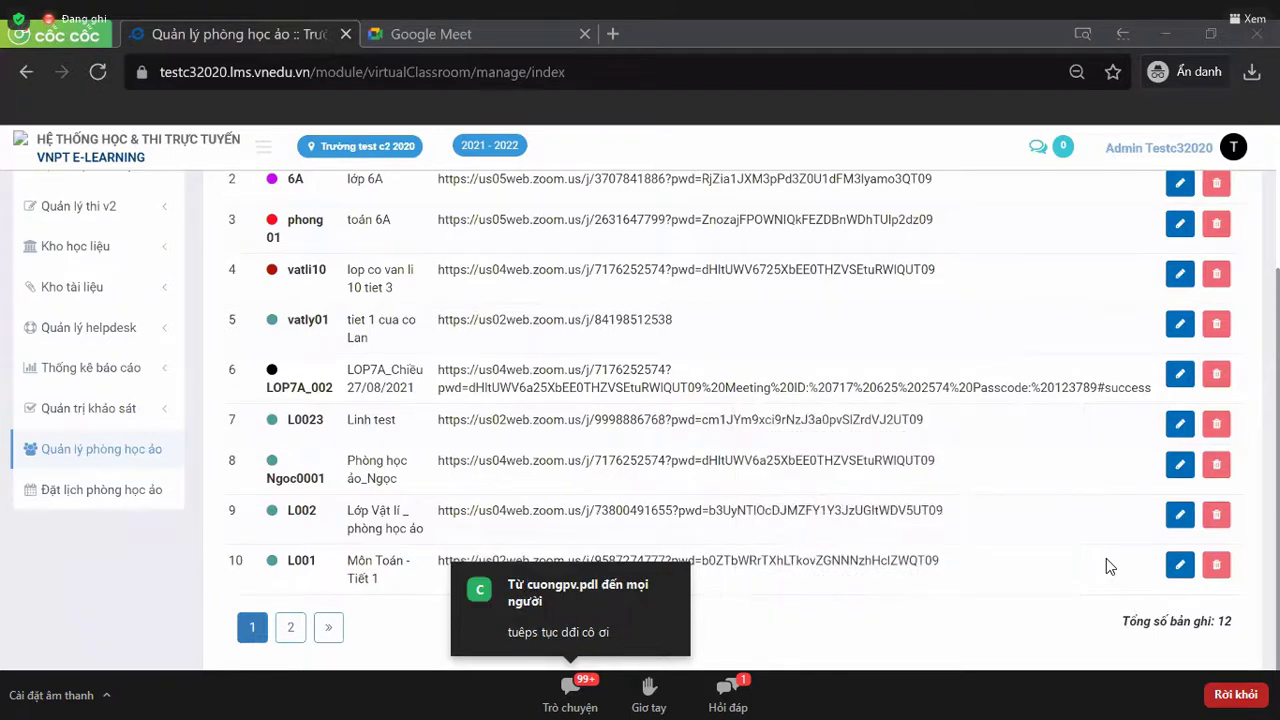
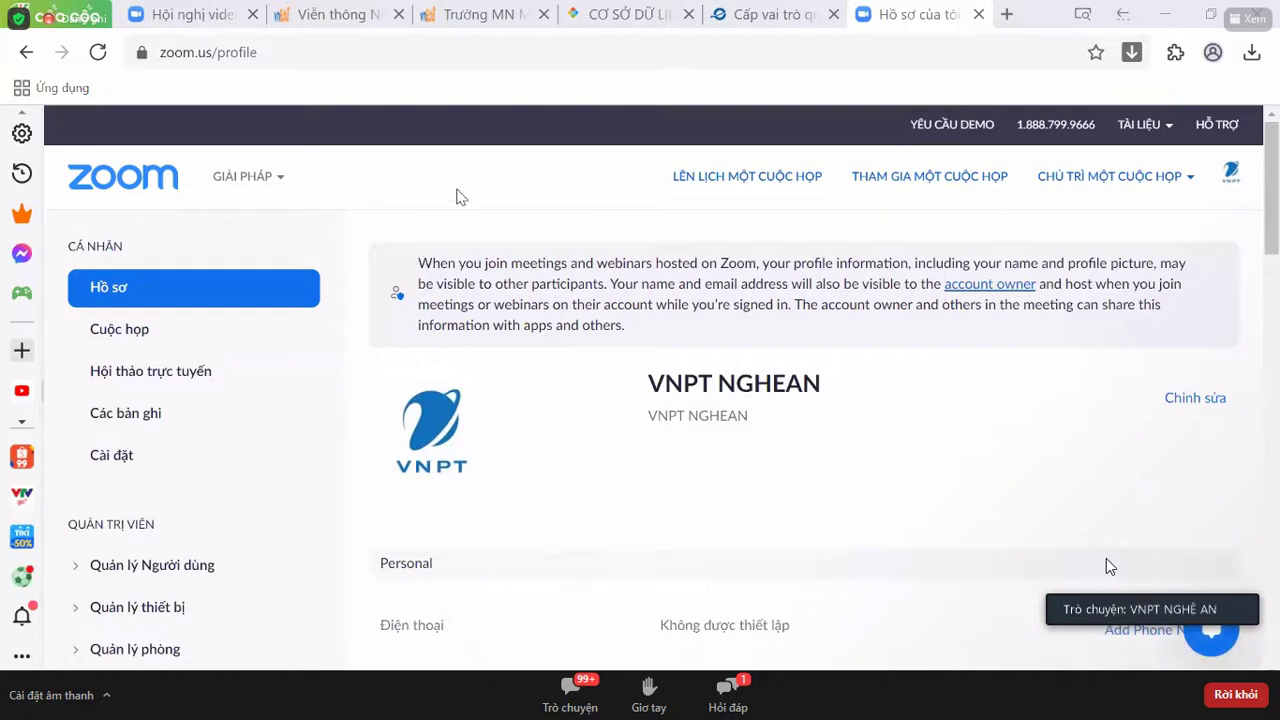
- Open VNPT NGHEAN's Zoom Meeting from the Cuộc họp meetings list
drag(163, 52, 215, 52)
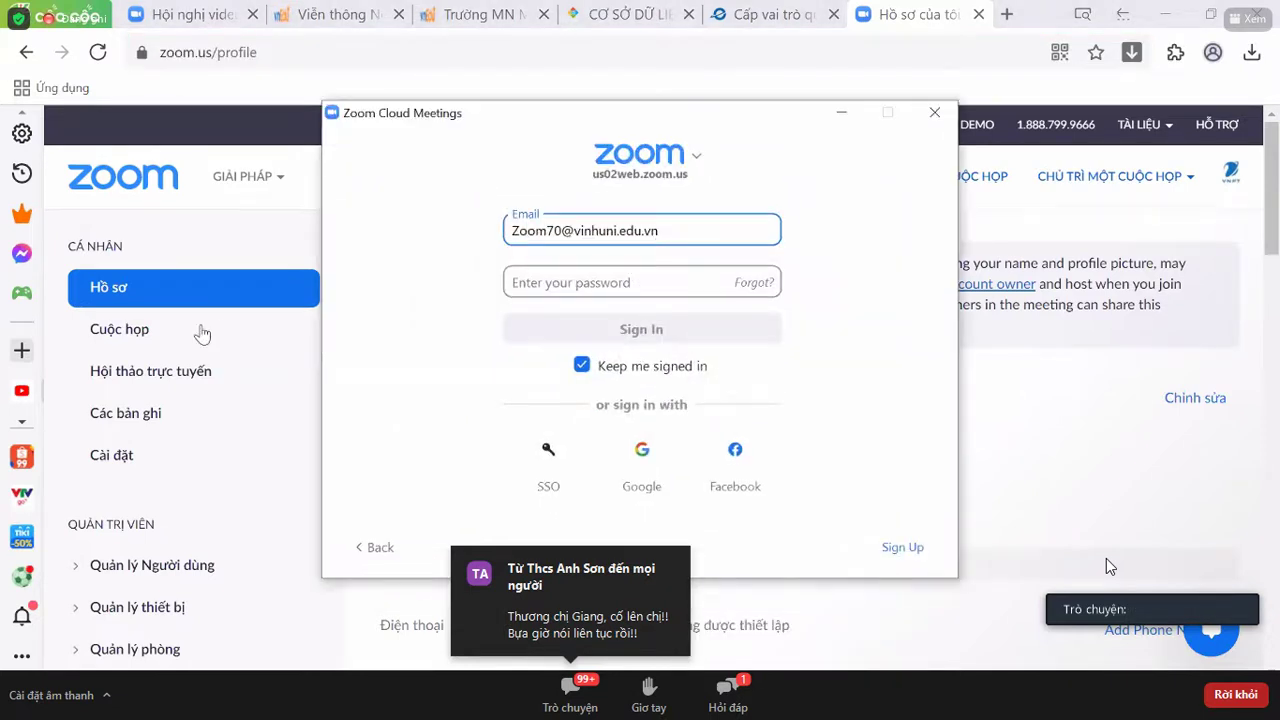
click(193, 343)
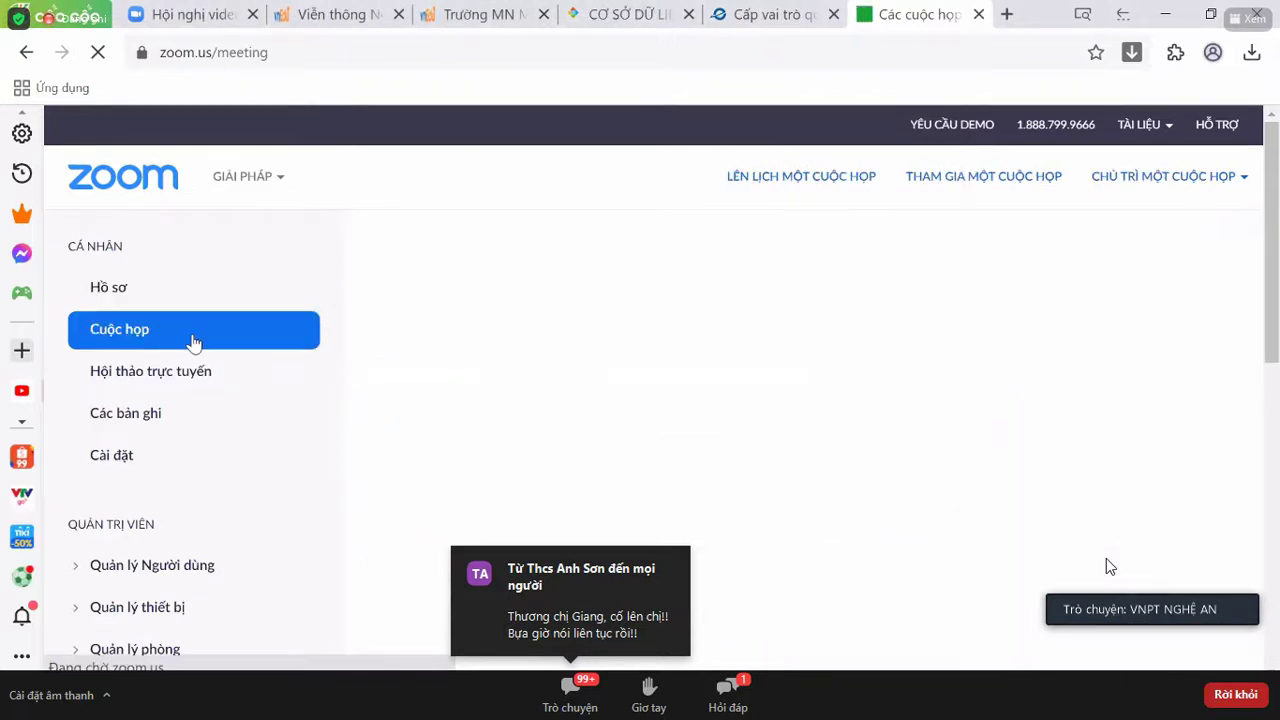
scroll(705, 291, down, 2)
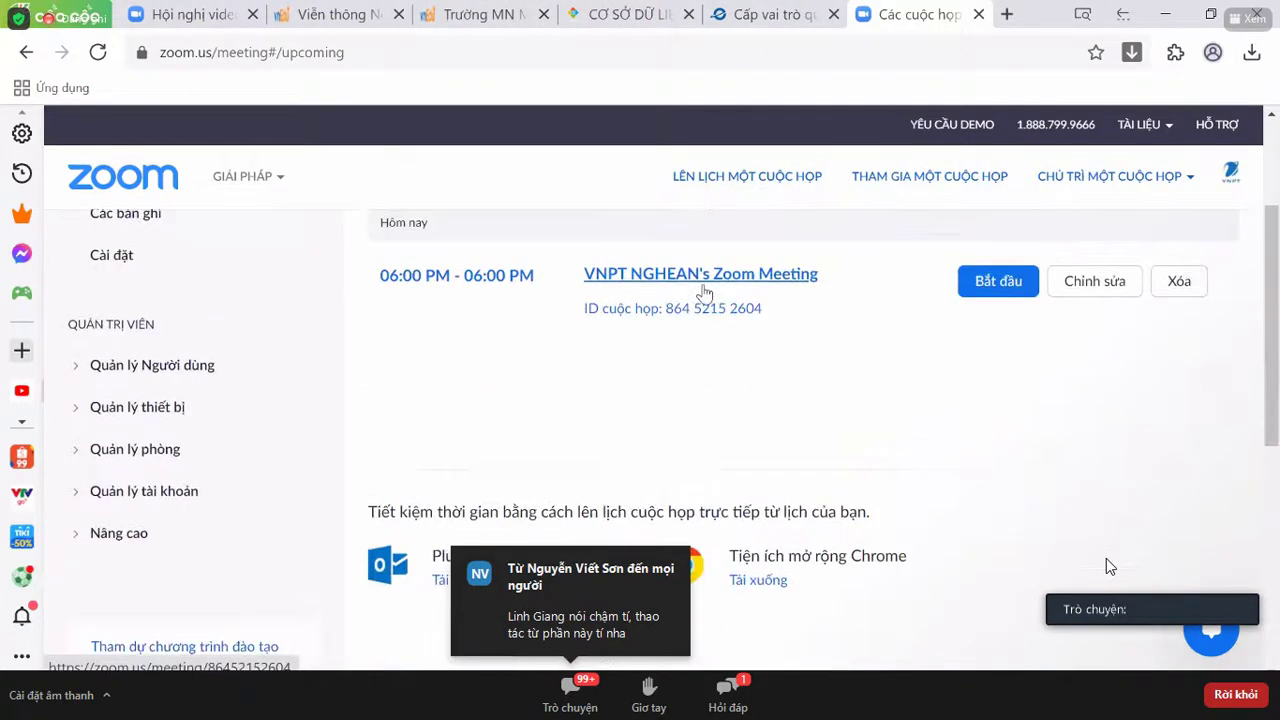
click(703, 287)
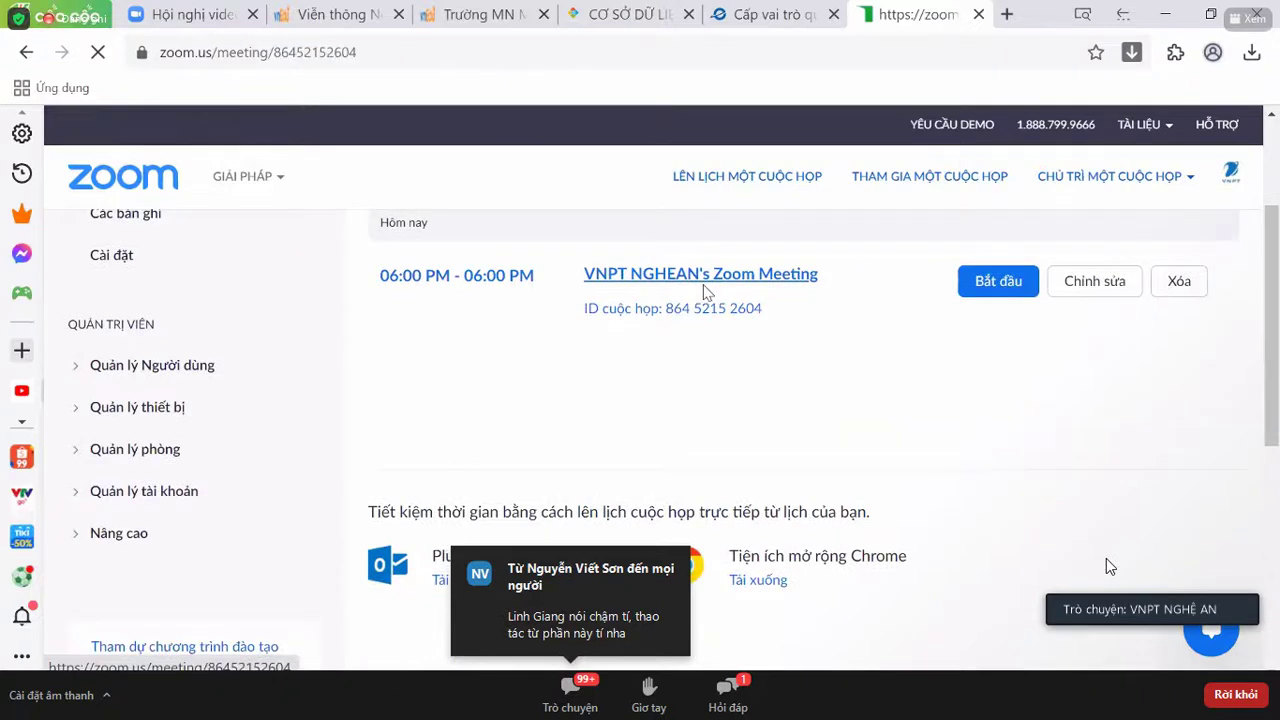
- Select the meeting's invite link on its details page
scroll(703, 292, down, 3)
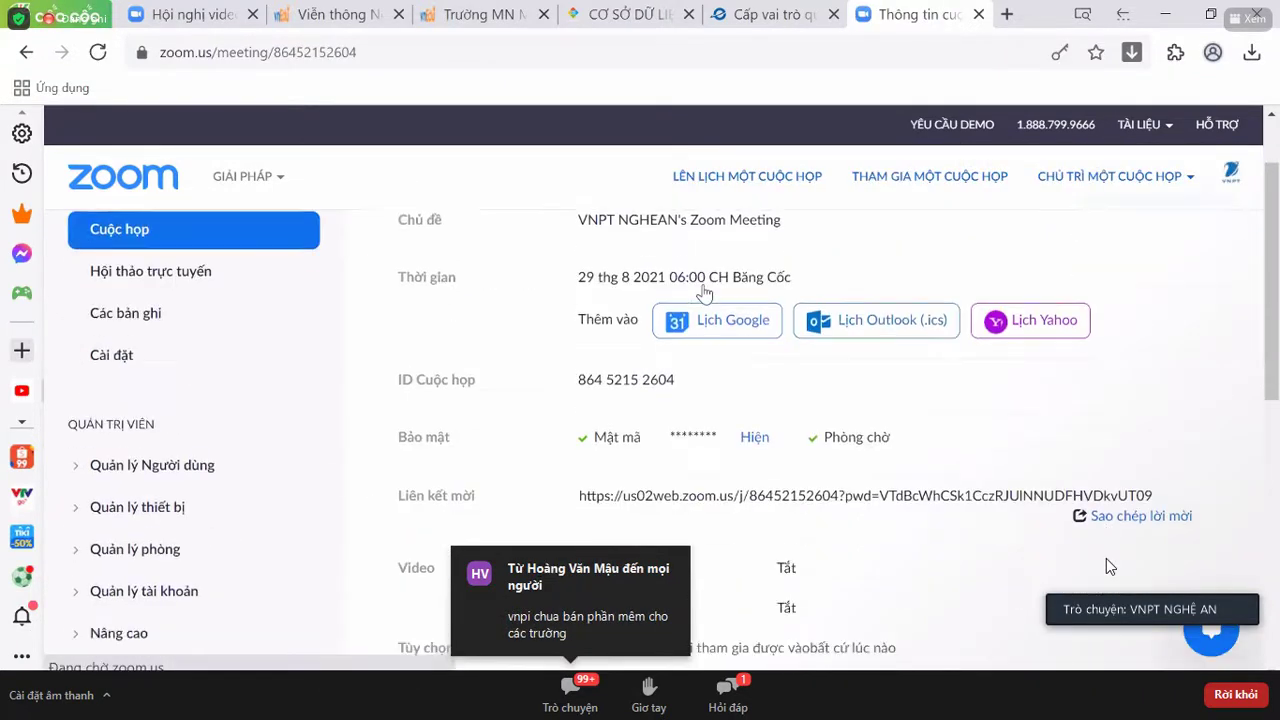
scroll(705, 292, down, 4)
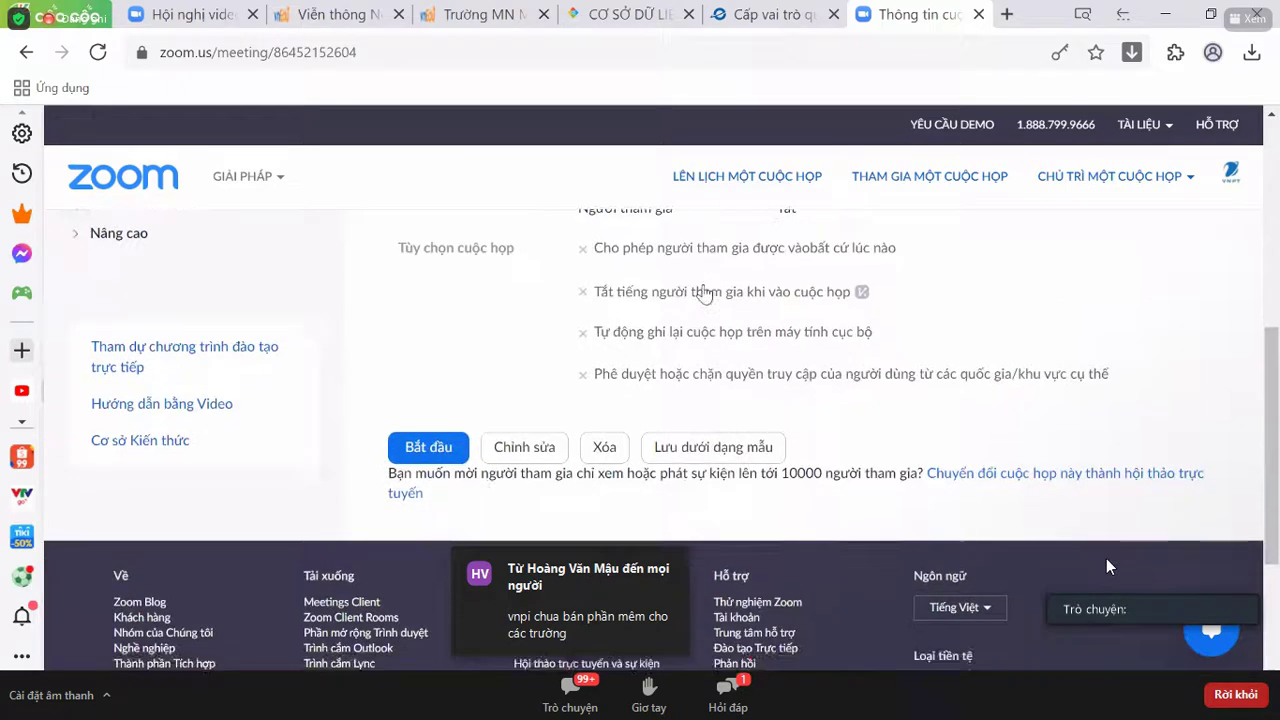
scroll(705, 292, up, 4)
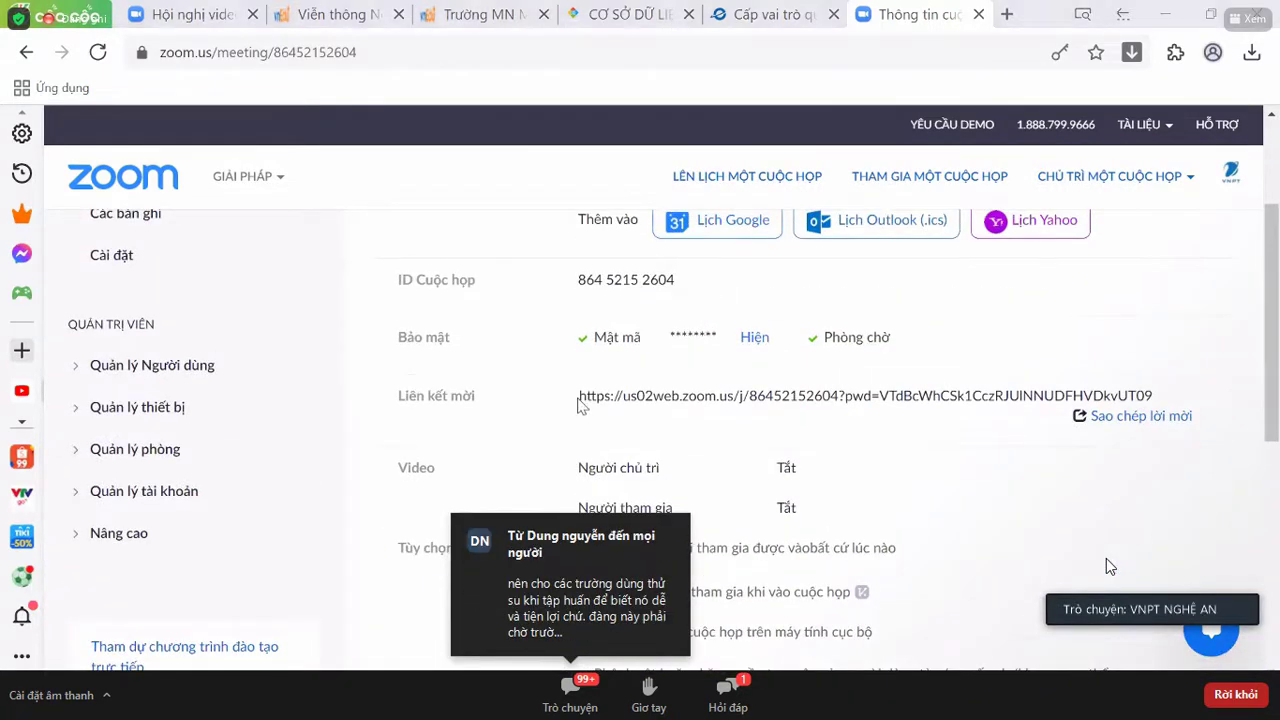
drag(576, 398, 1048, 396)
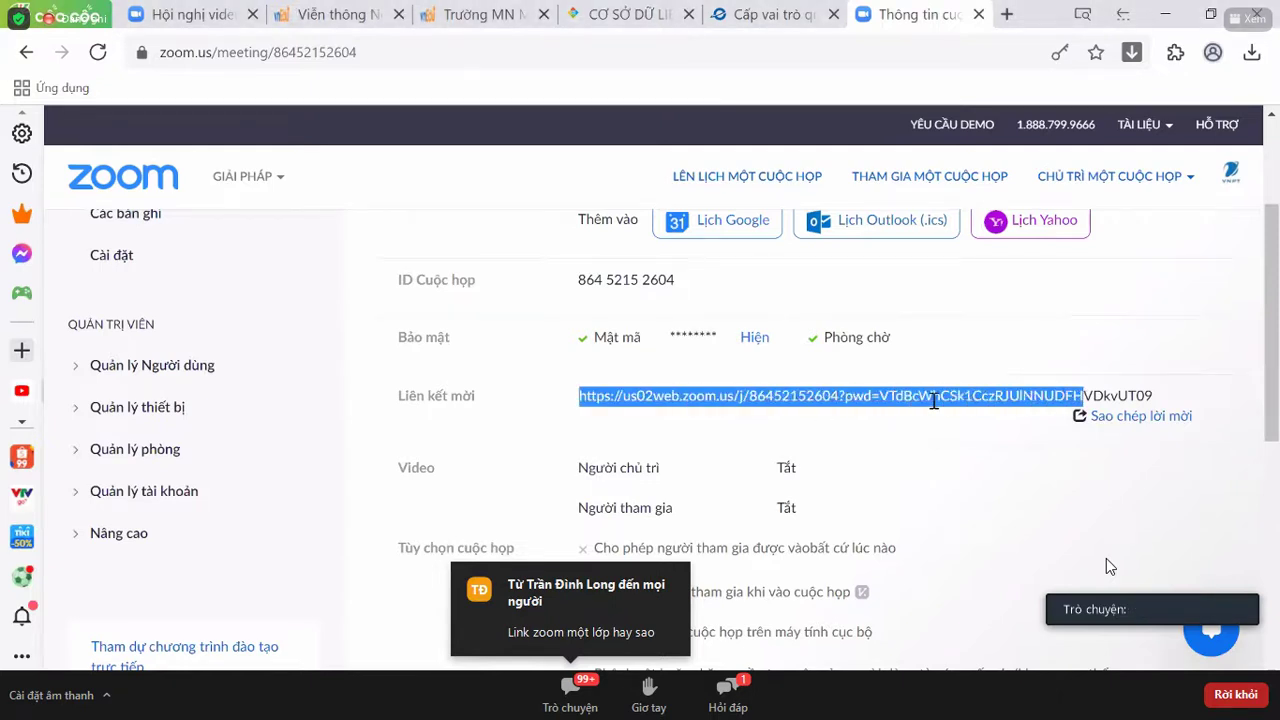
scroll(1106, 560, up, 2)
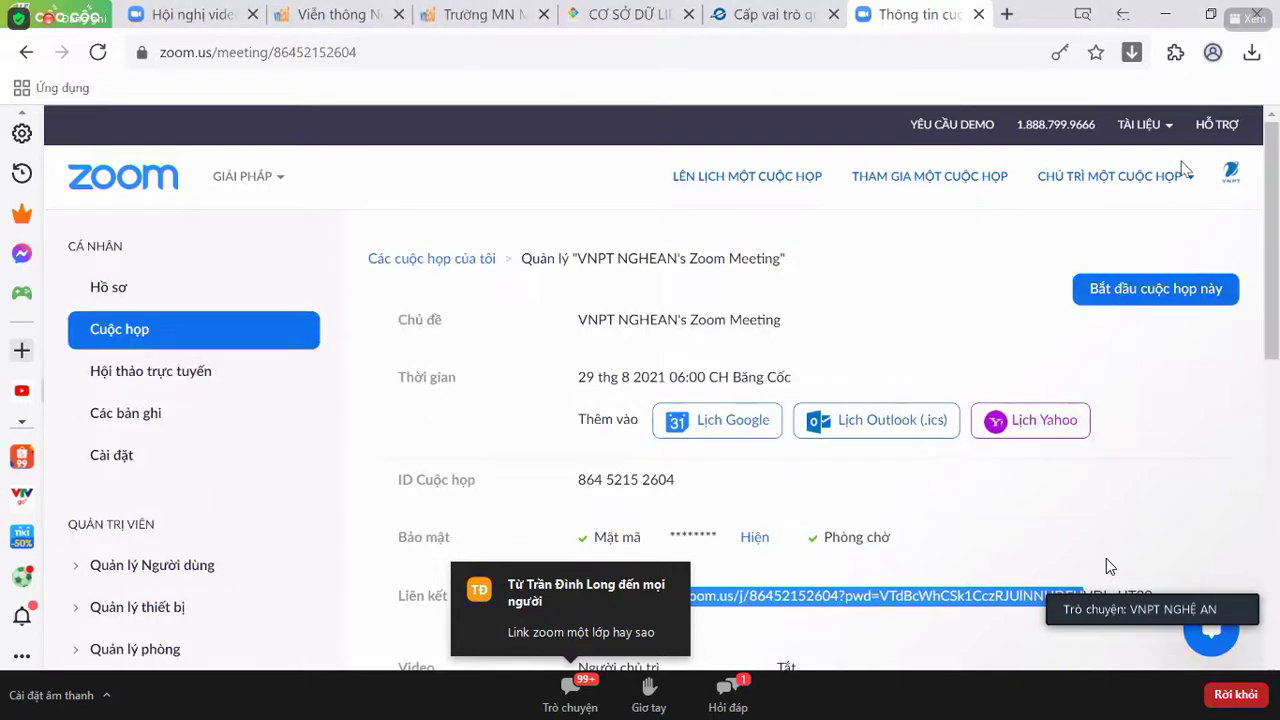
- Show the Sao chép lời mời invitation, select its join link, then close it
click(1106, 567)
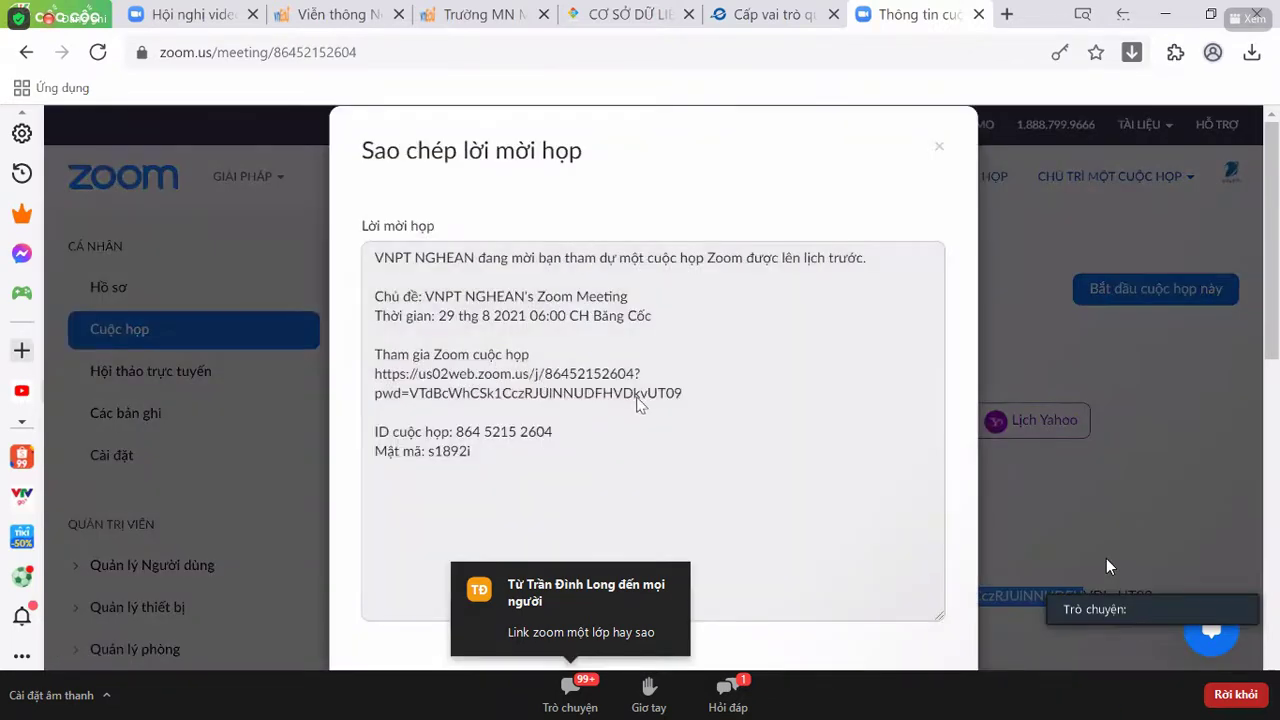
drag(682, 393, 357, 374)
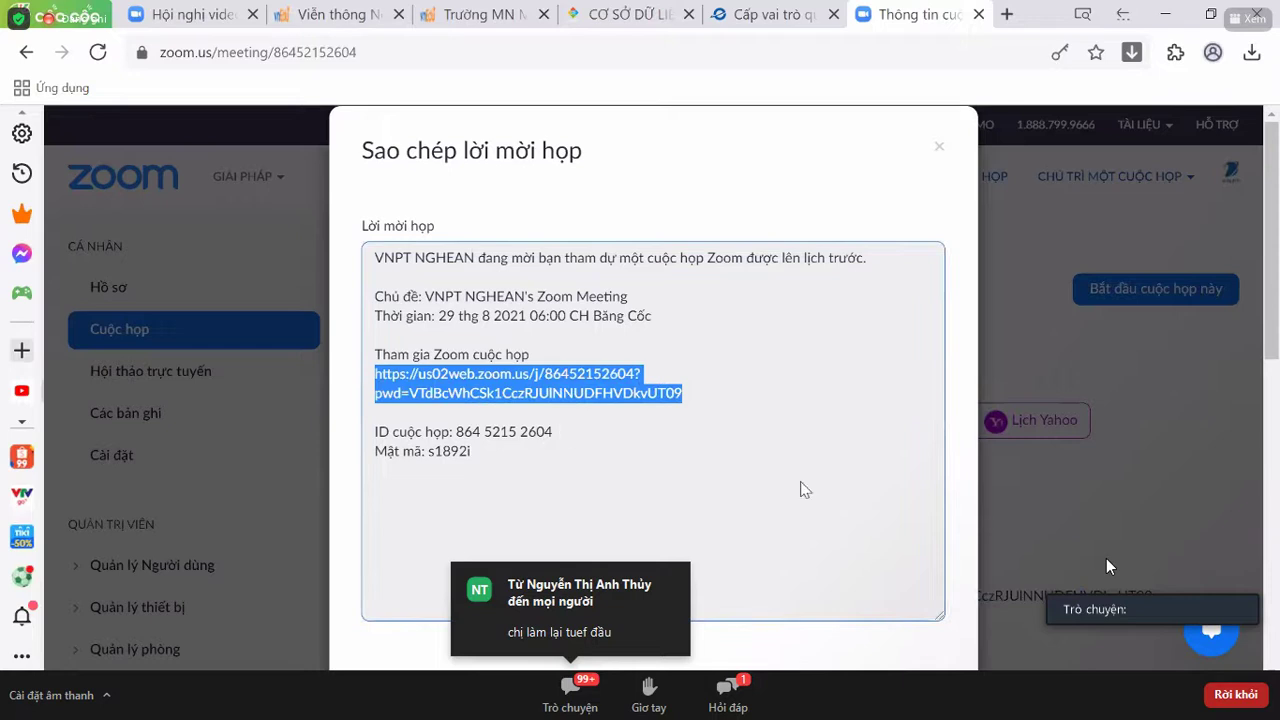
click(1069, 323)
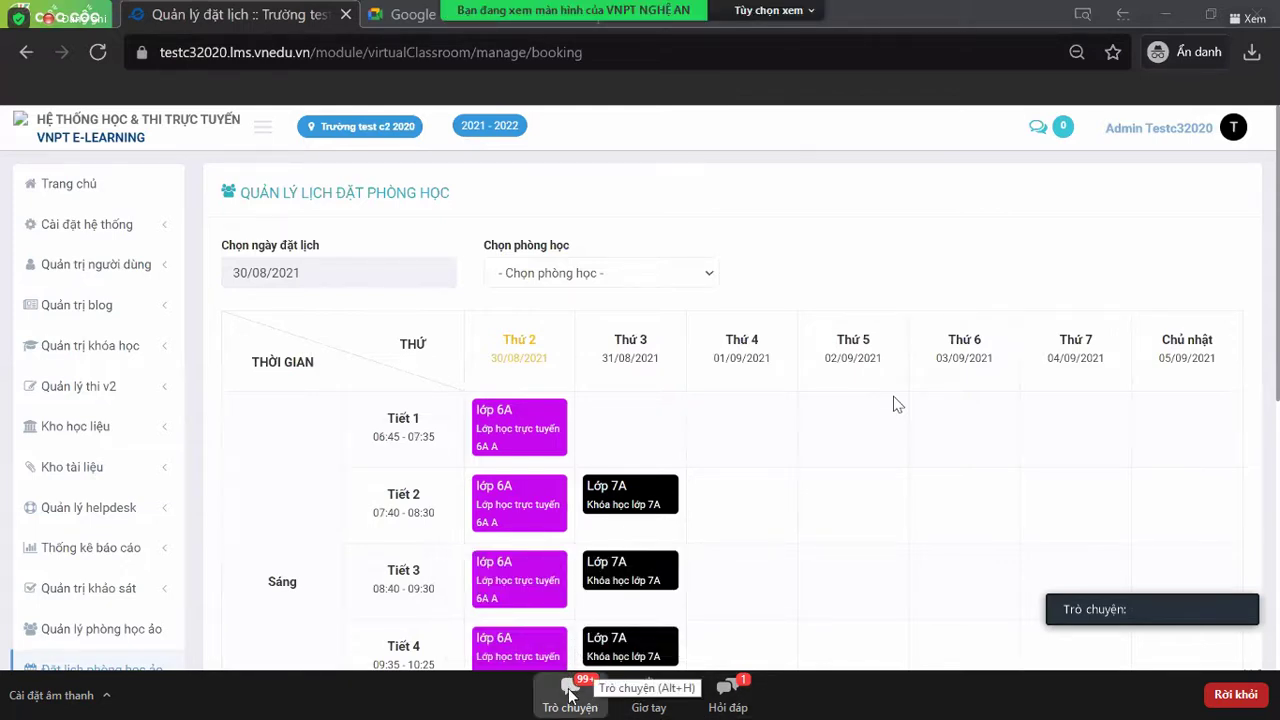
- Start a meeting chat message reading 'Trong môt ngày'
click(570, 688)
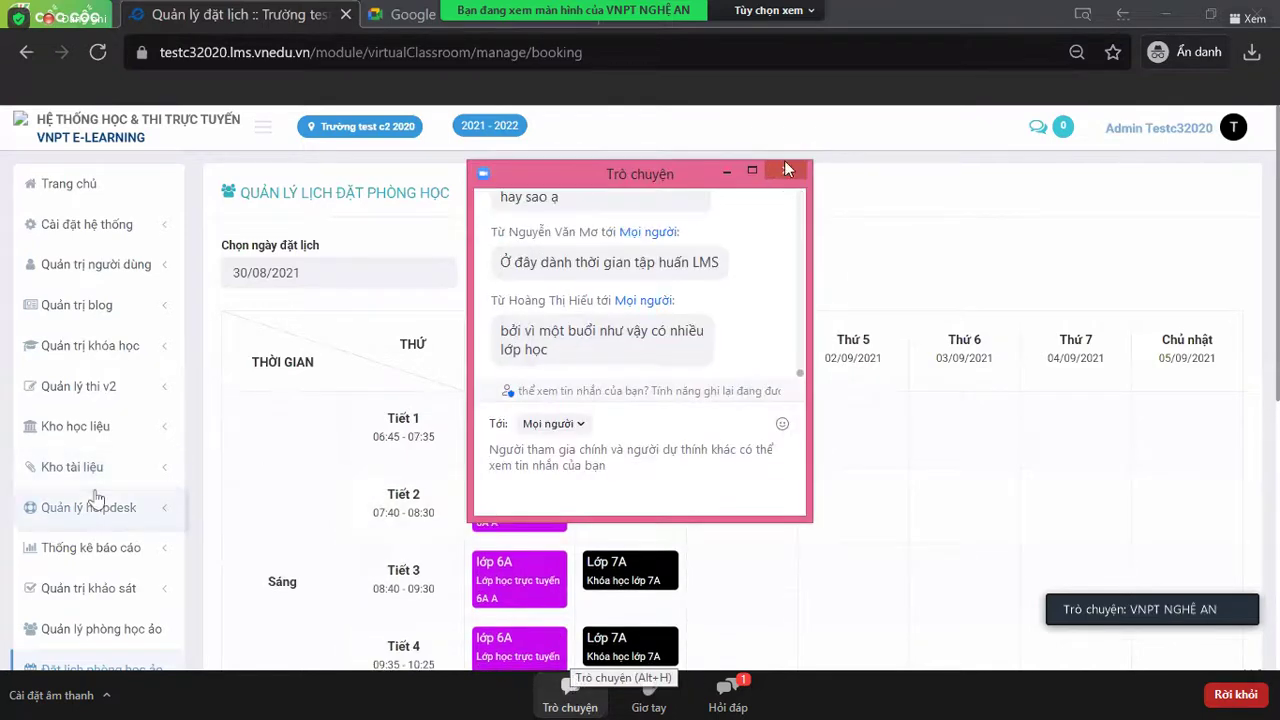
click(542, 468)
text(T)
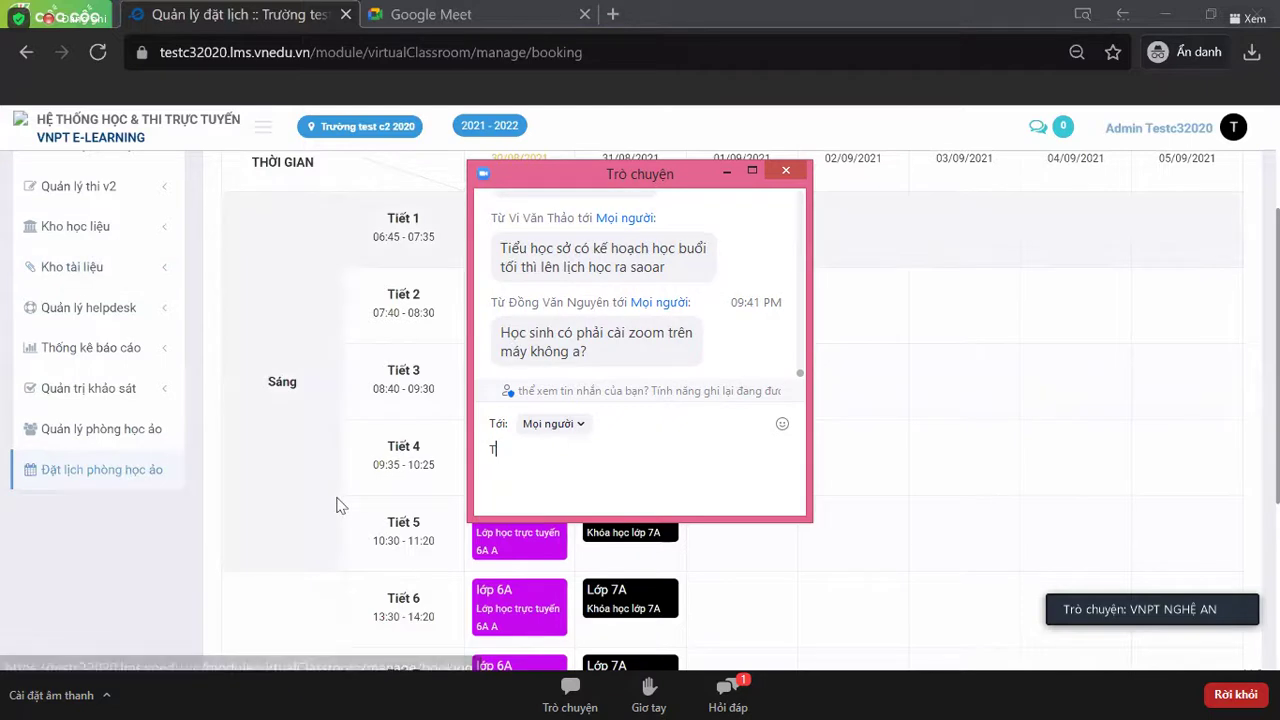
text(rong m)
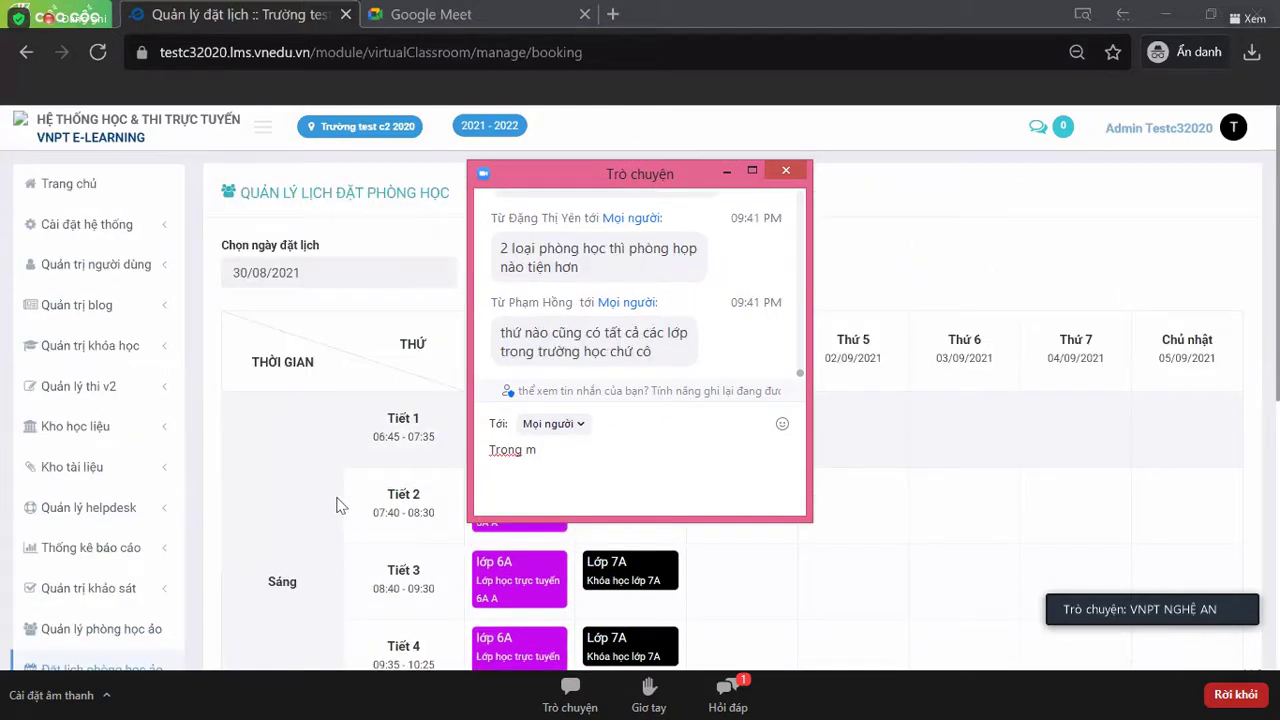
text(ôt ngày)
- Open Danh sách khóa học under Quản trị khóa học and trim the chat message's last letter
click(97, 345)
click(93, 398)
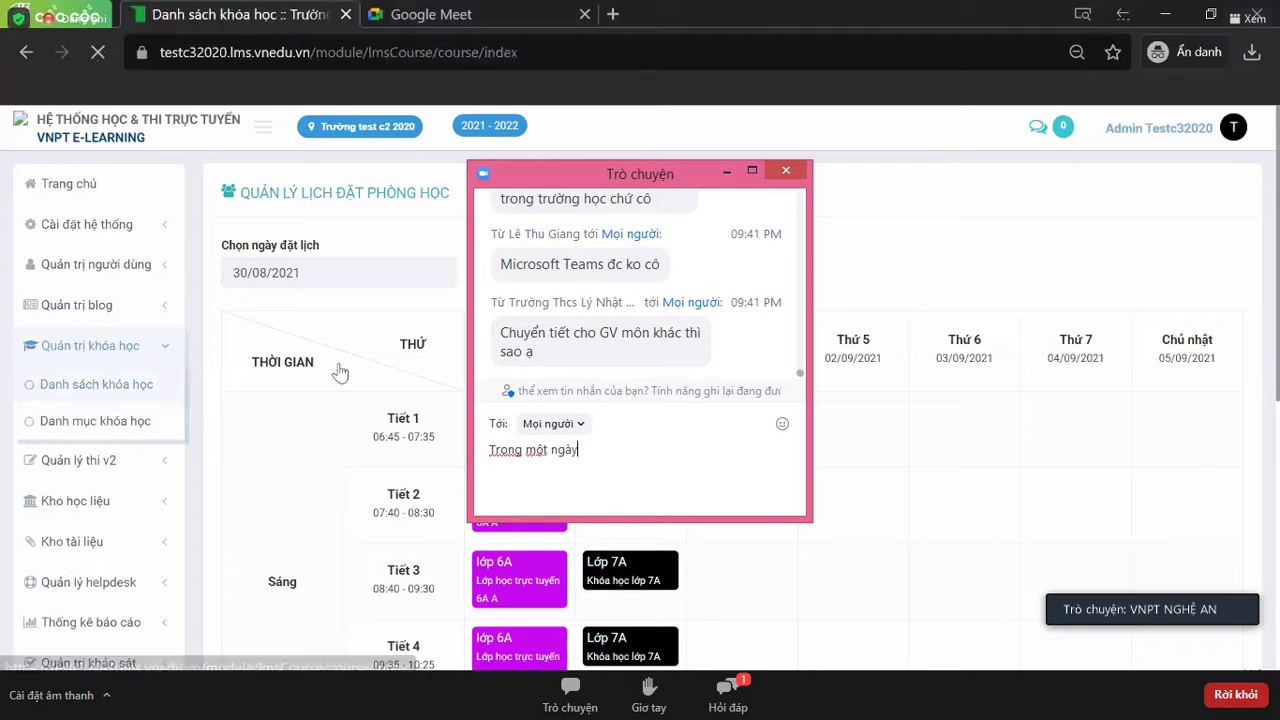
key(BackSpace)
key(BackSpace)
key(BackSpace)
key(BackSpace)
key(BackSpace)
key(BackSpace)
key(BackSpace)
key(BackSpace)
key(BackSpace)
key(BackSpace)
key(BackSpace)
key(BackSpace)
key(BackSpace)
key(BackSpace)
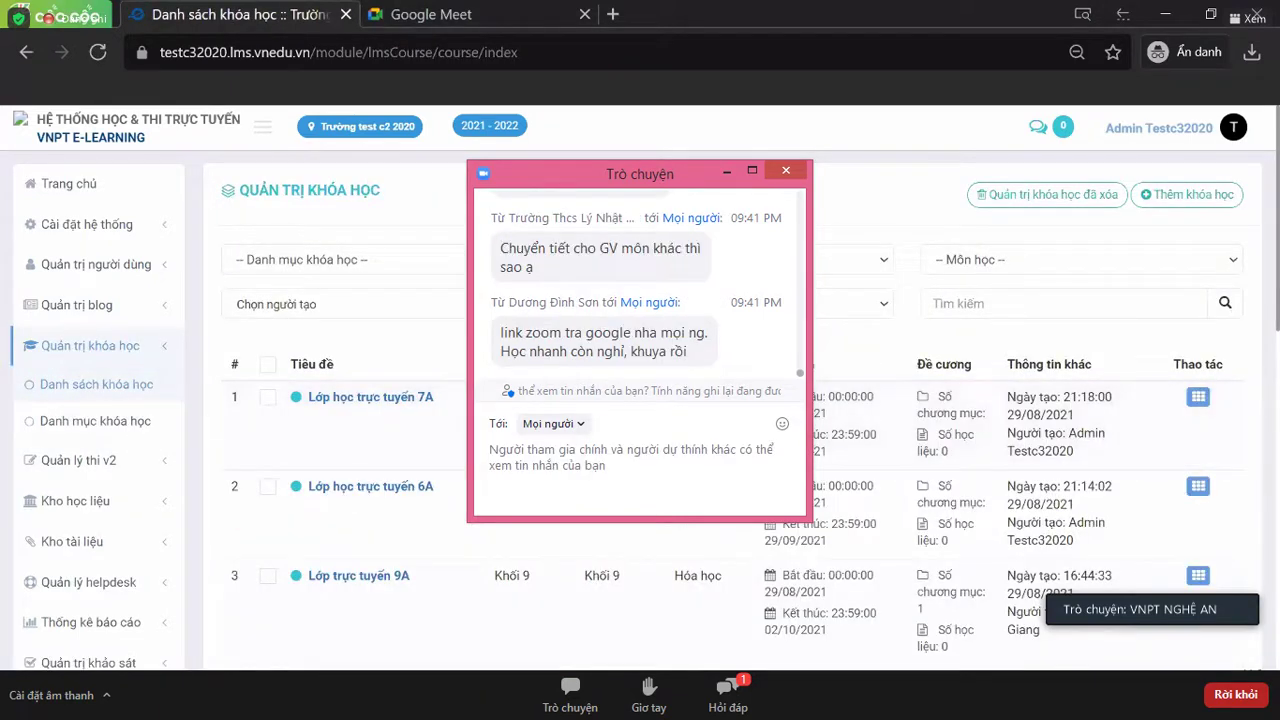
- Close the meeting chat window
click(794, 170)
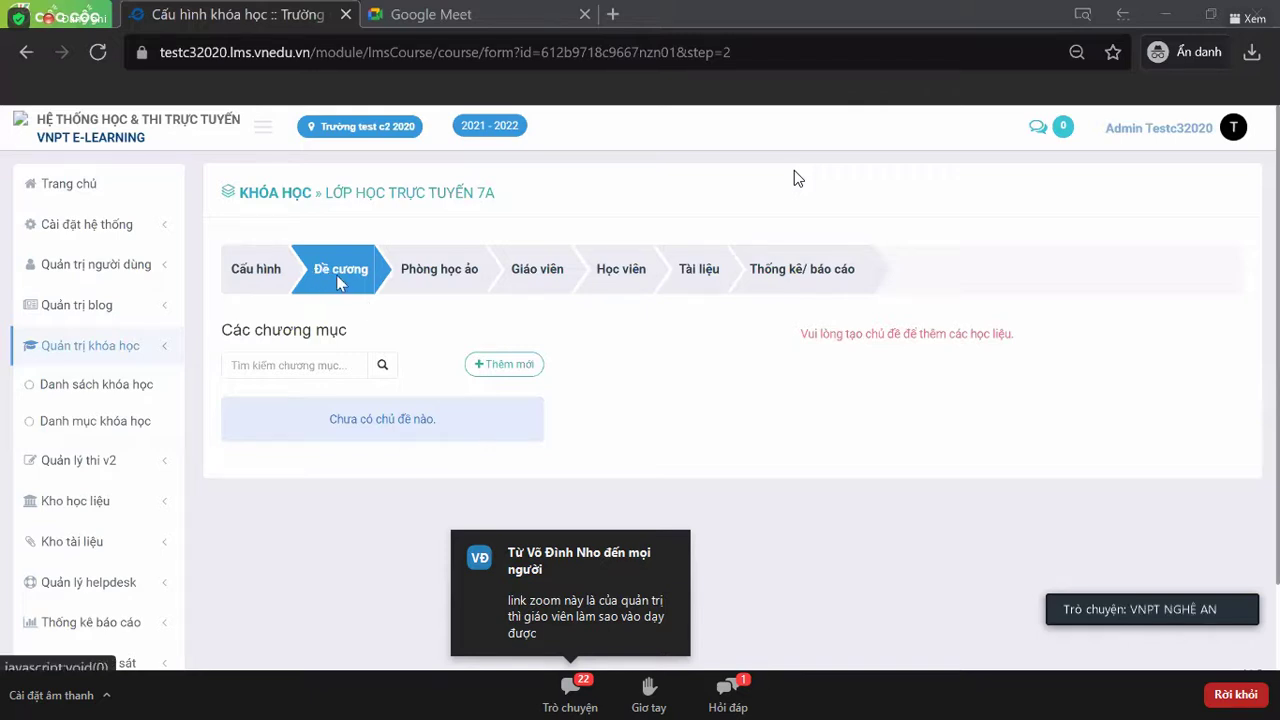
click(501, 365)
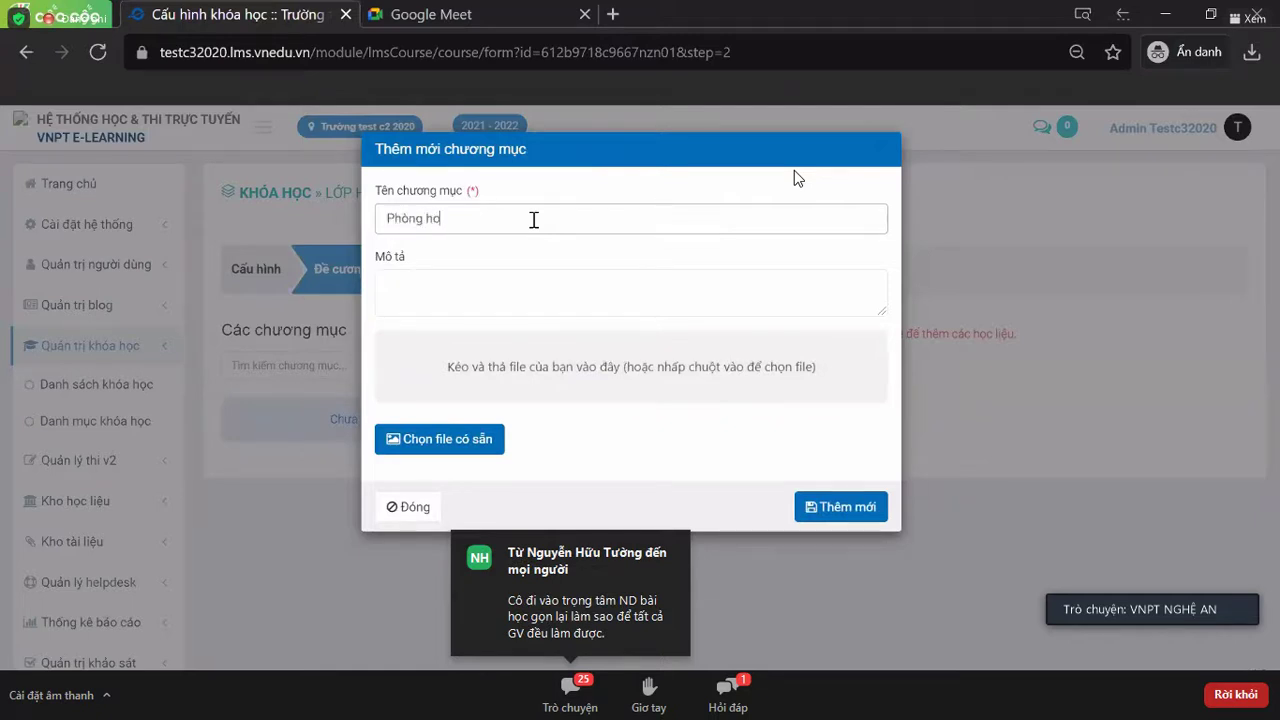
text(ến)
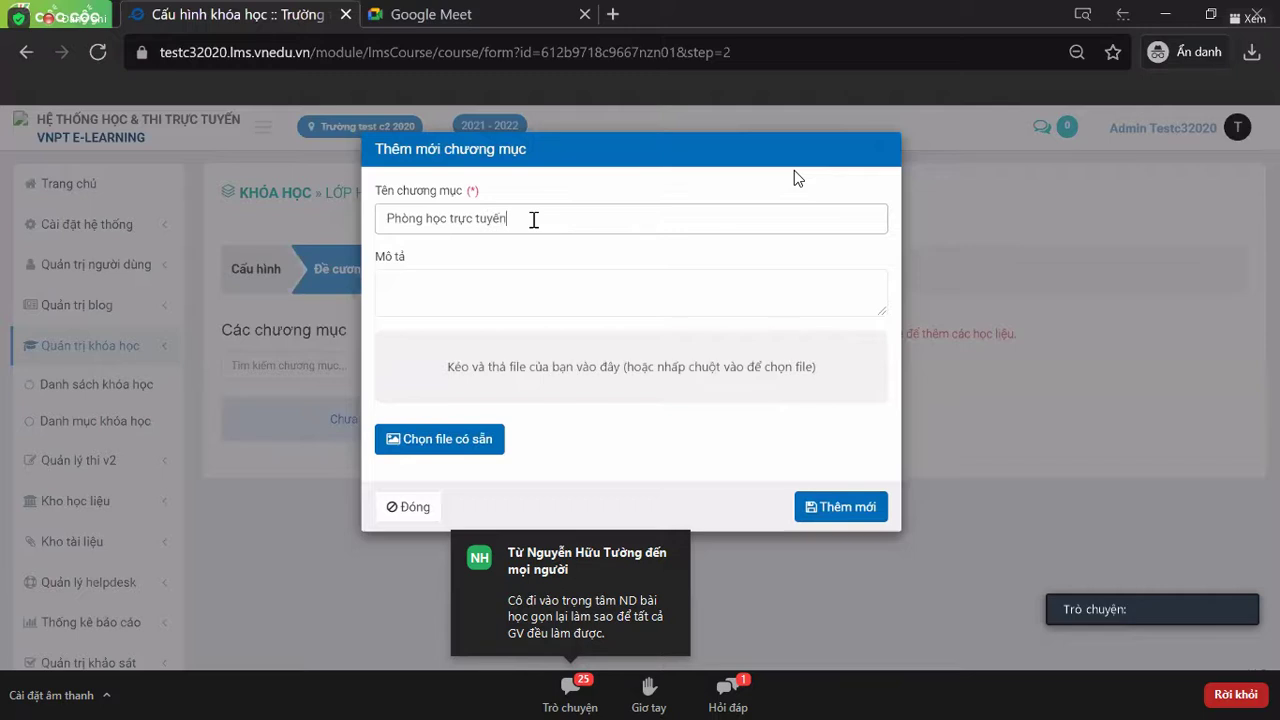
text( 7A)
drag(534, 220, 363, 229)
key(ctrl+c)
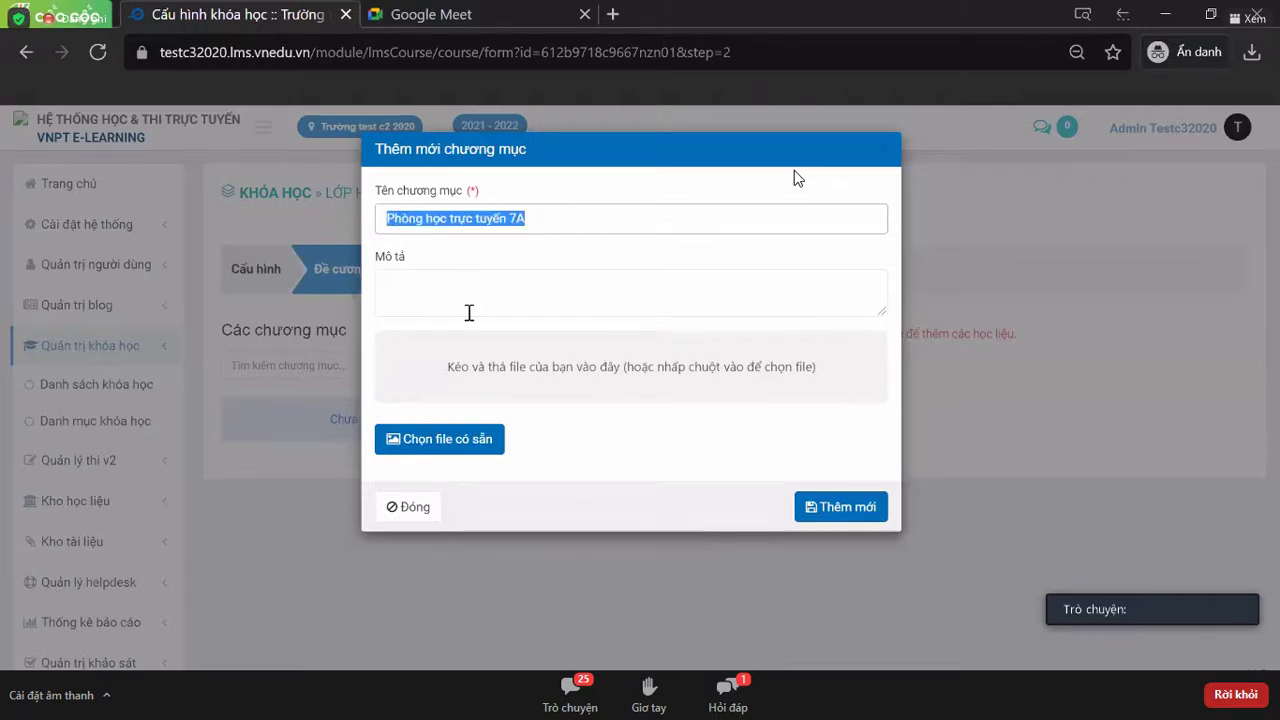
click(491, 312)
key(ctrl+v)
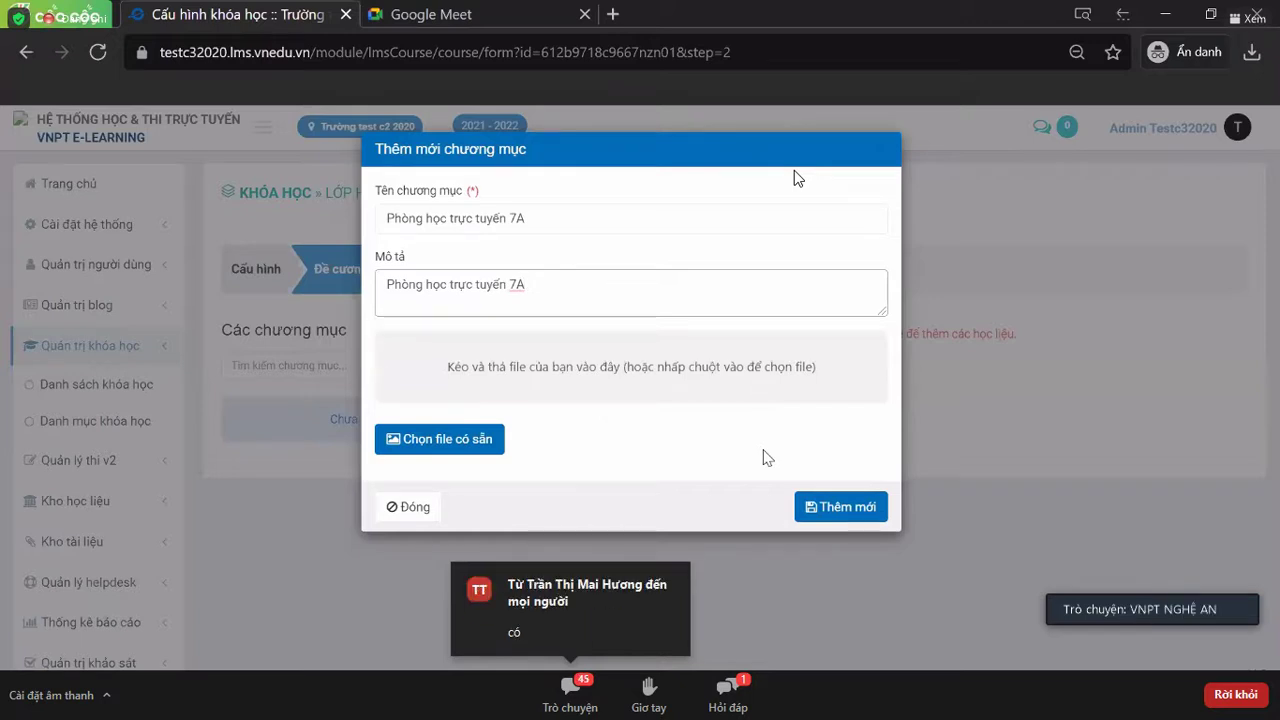
click(876, 150)
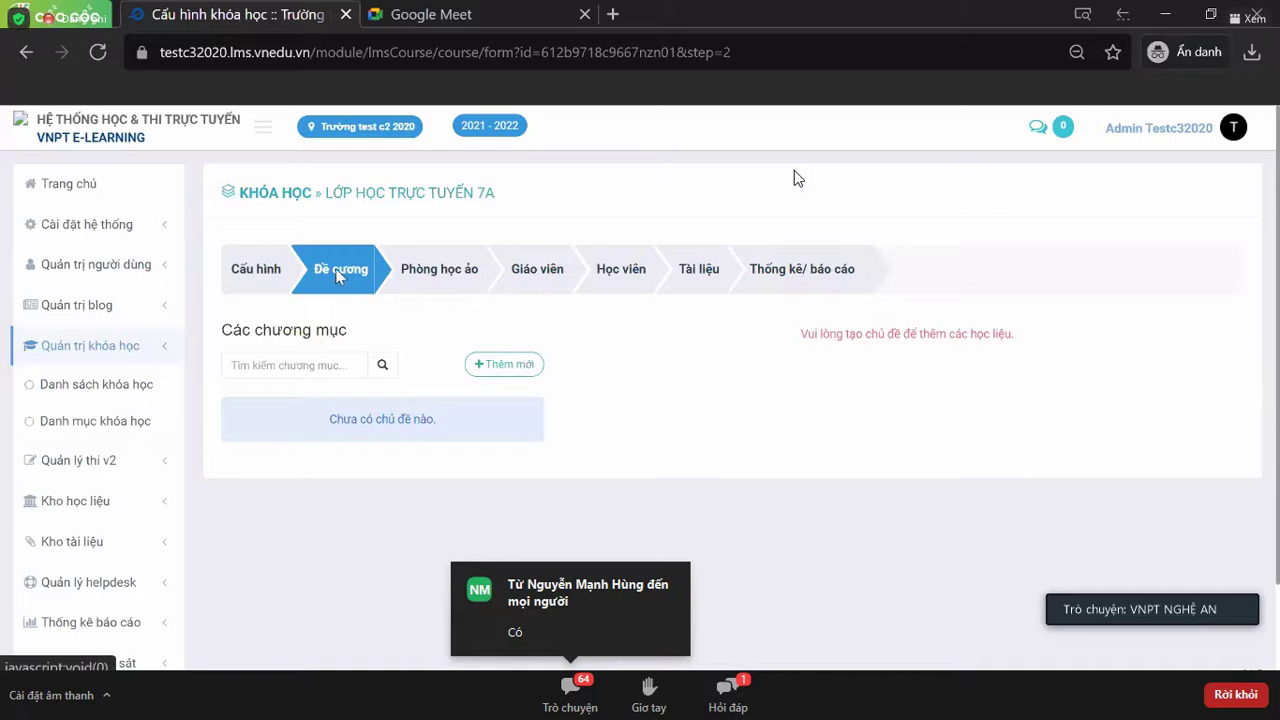
- Add chapter 'Phòng học trực tuyến 7A', pasting the same text as its description
click(490, 366)
click(499, 214)
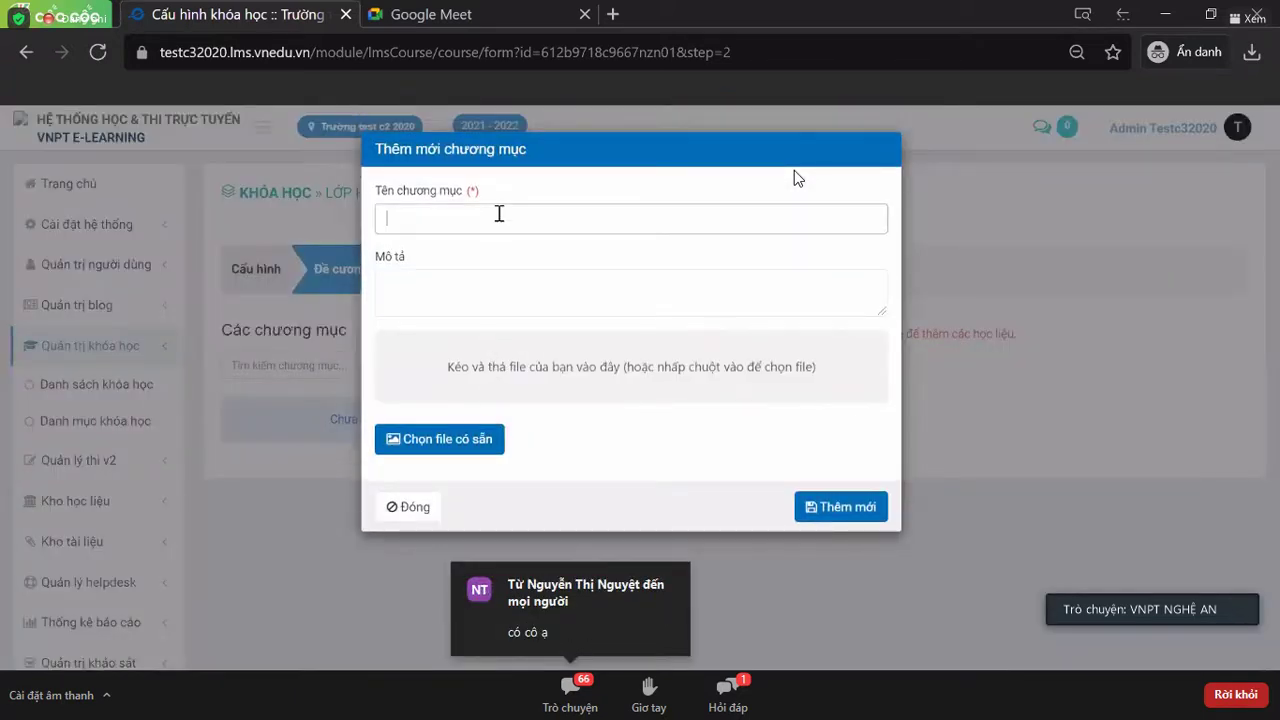
key(ctrl+v)
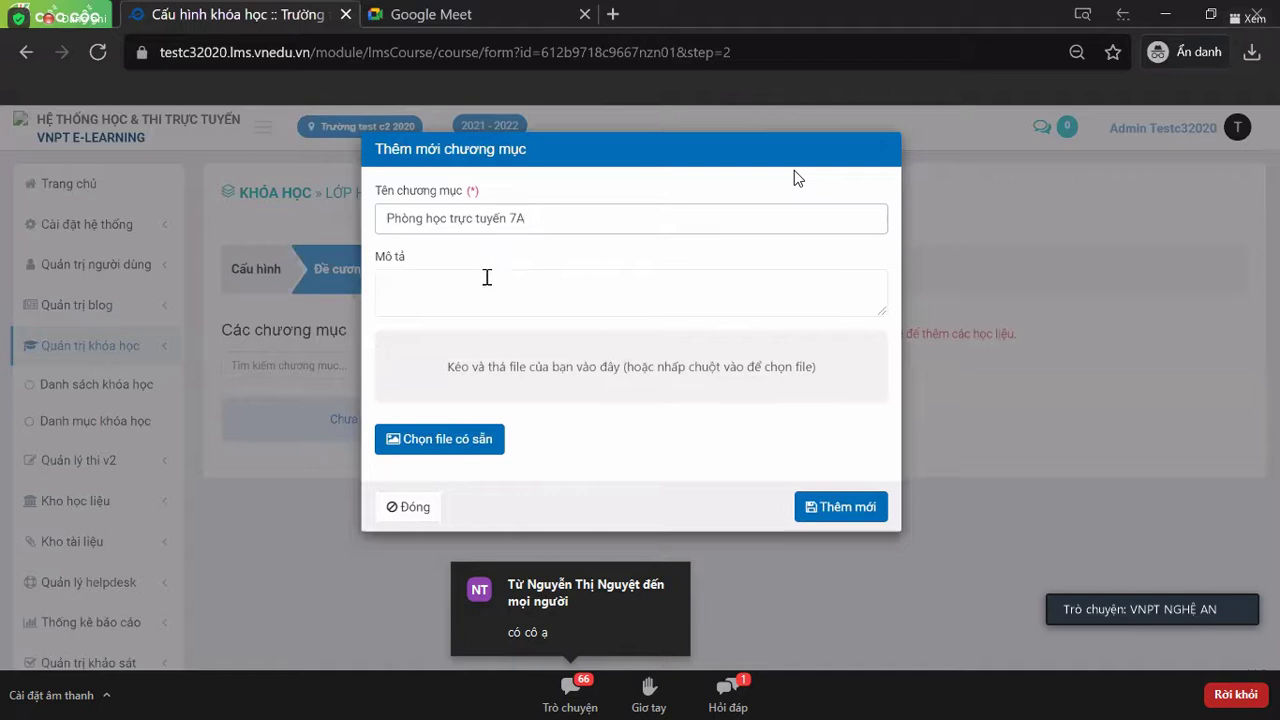
click(477, 307)
key(ctrl+v)
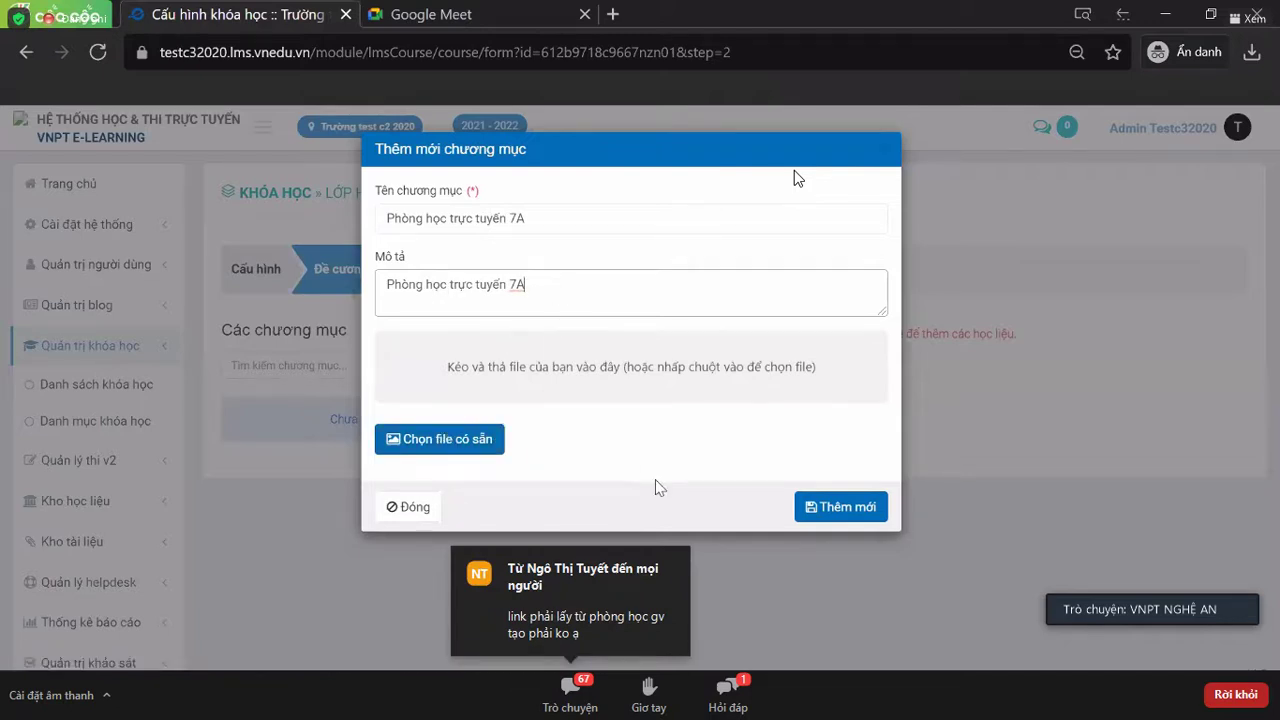
click(848, 508)
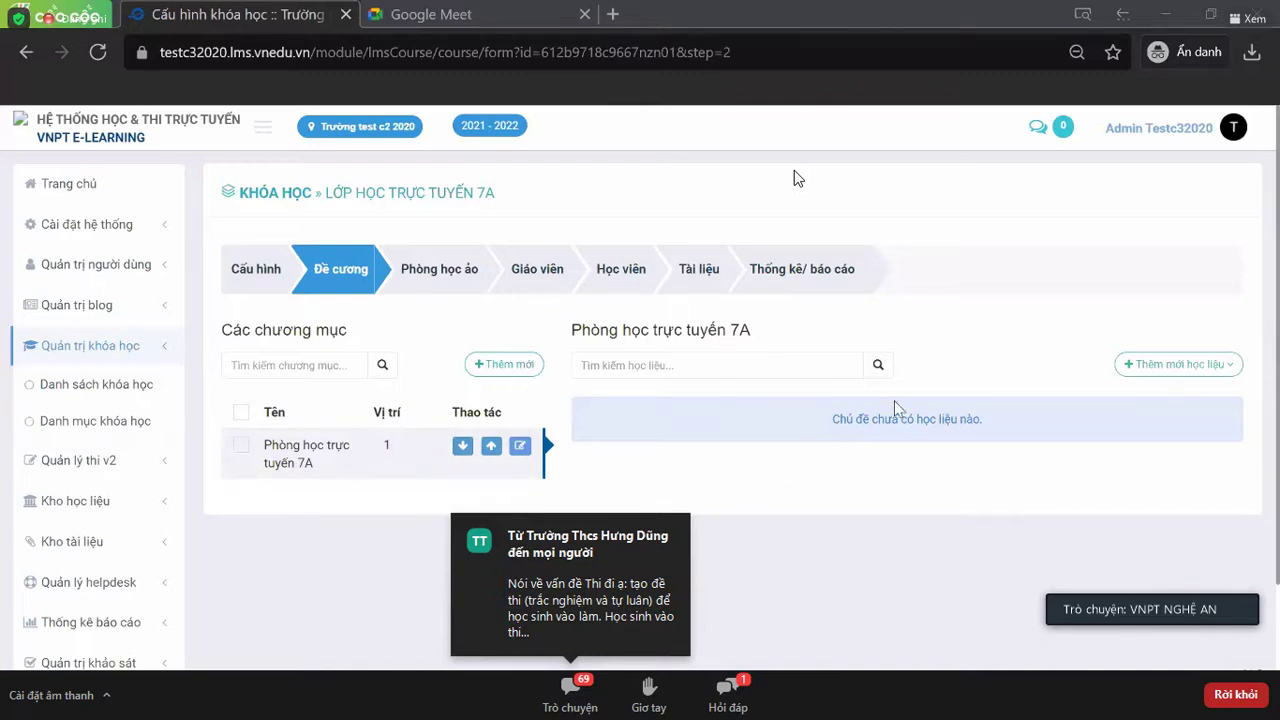
- Choose Phòng học trực tuyến Zoom from the Thêm mới học liệu material types
click(1203, 366)
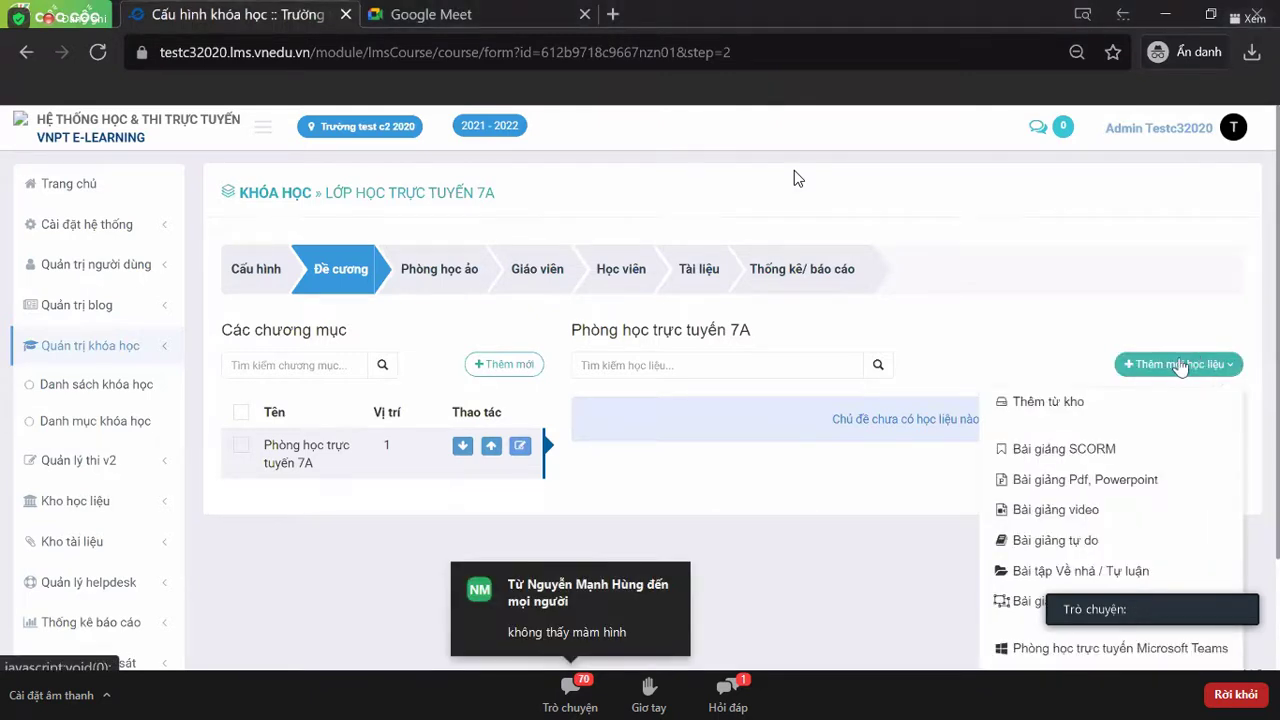
click(1181, 366)
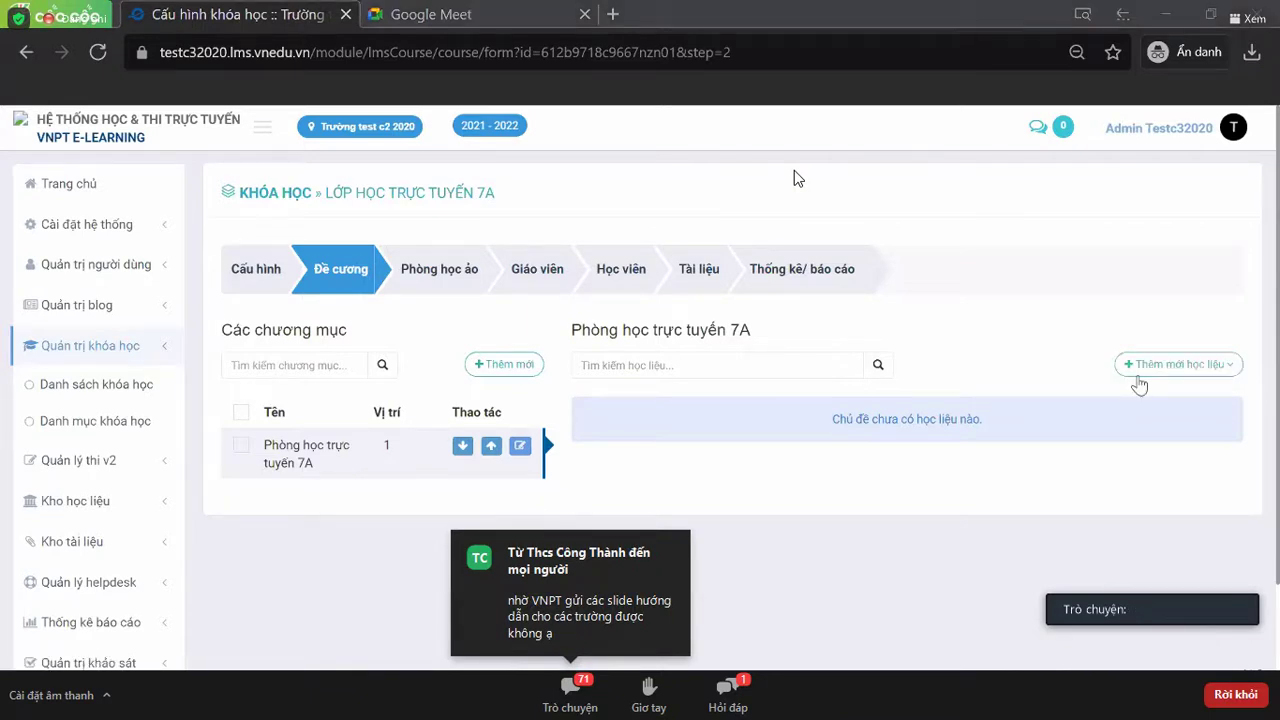
click(1134, 374)
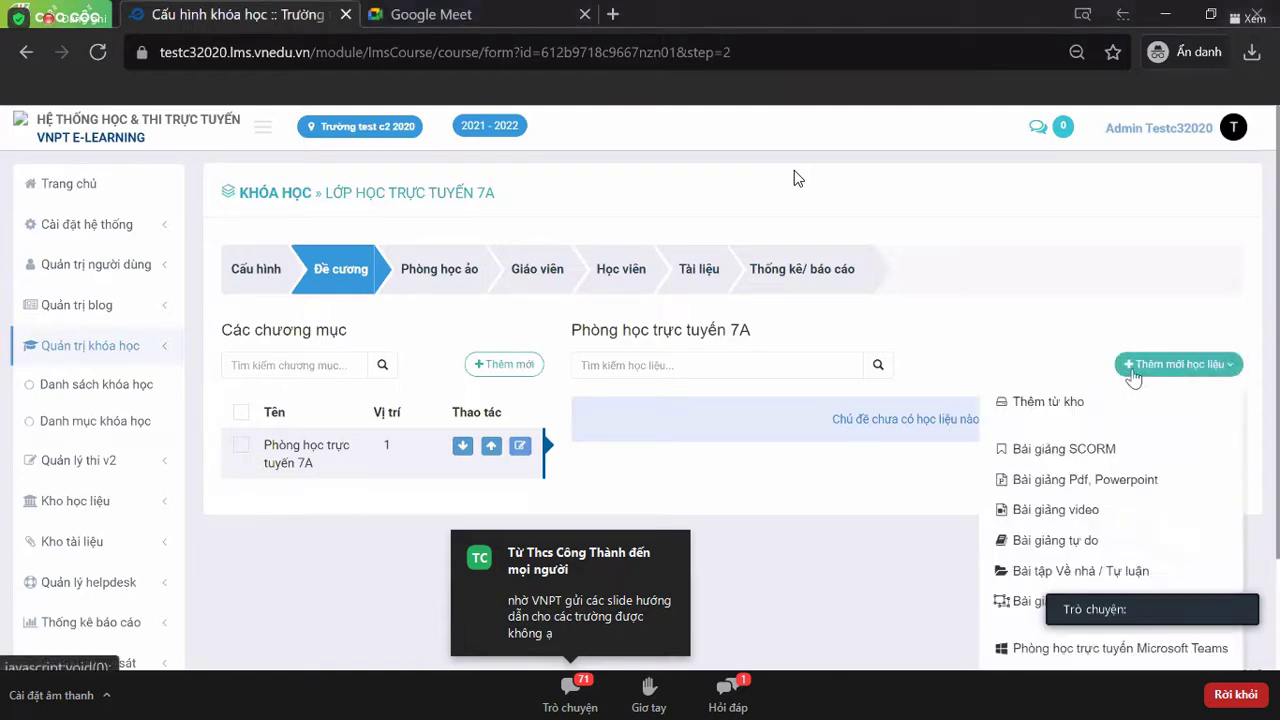
scroll(1055, 452, down, 1)
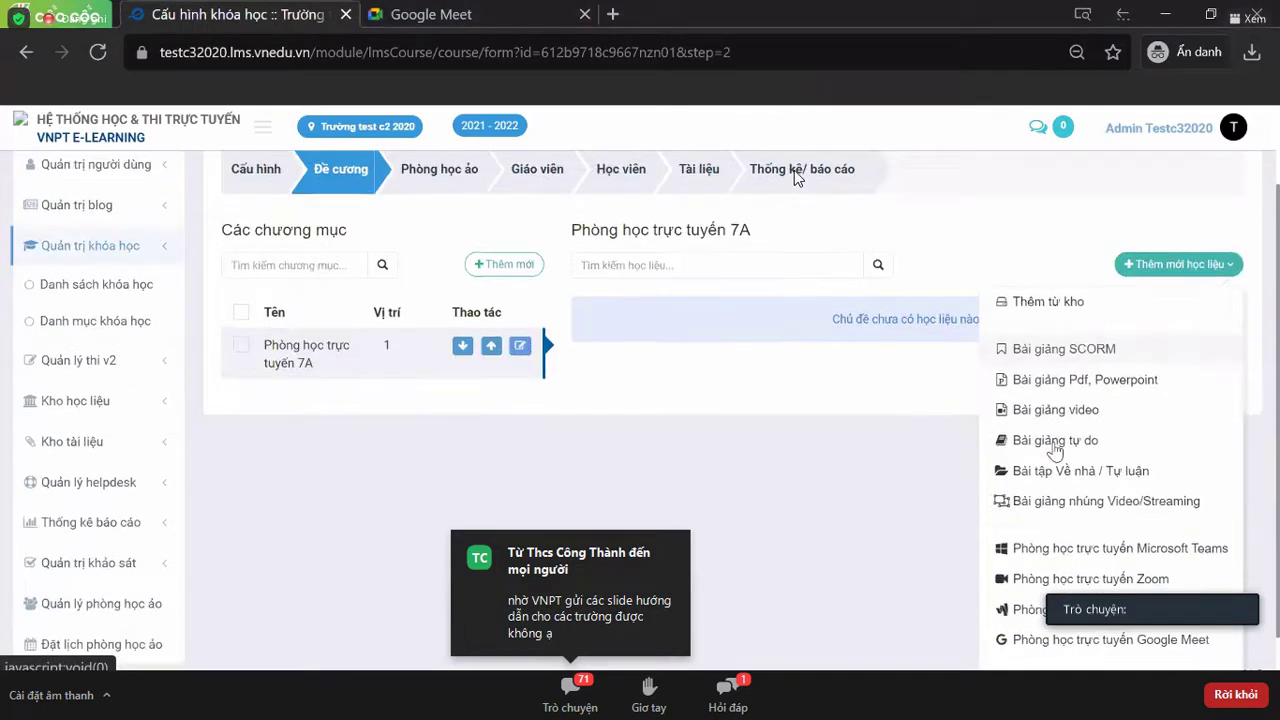
scroll(1055, 452, down, 1)
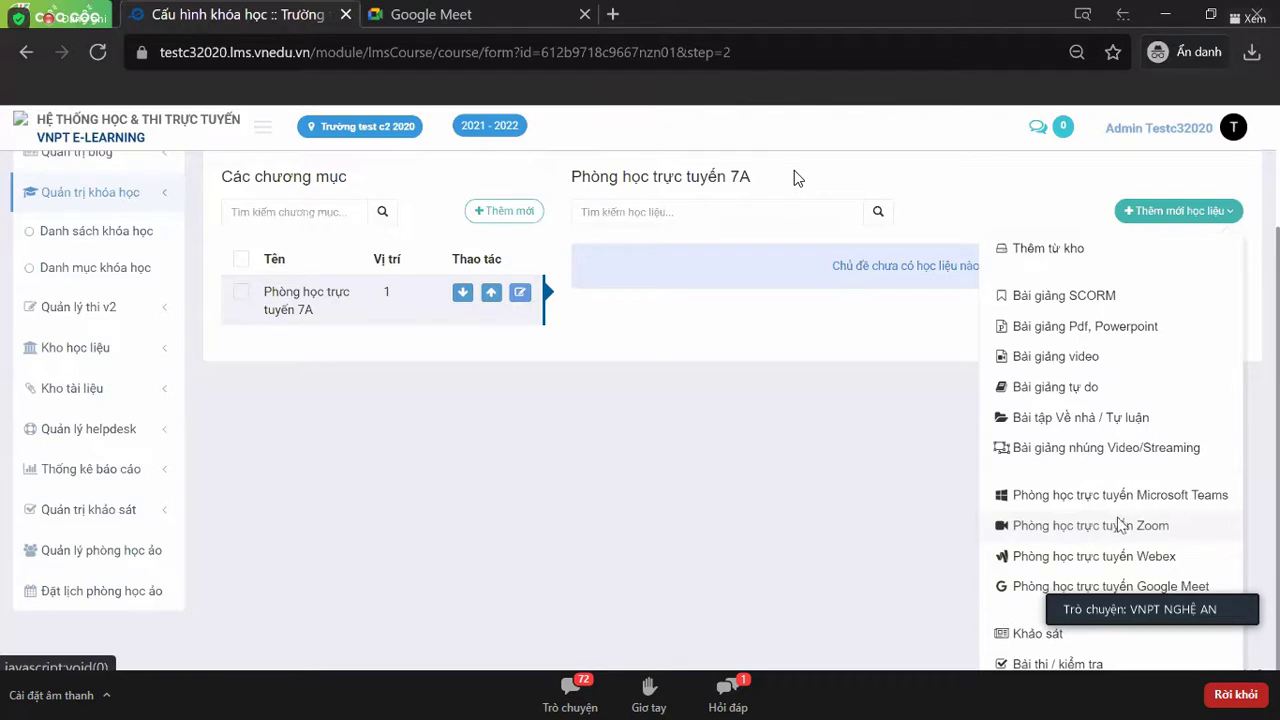
click(1118, 527)
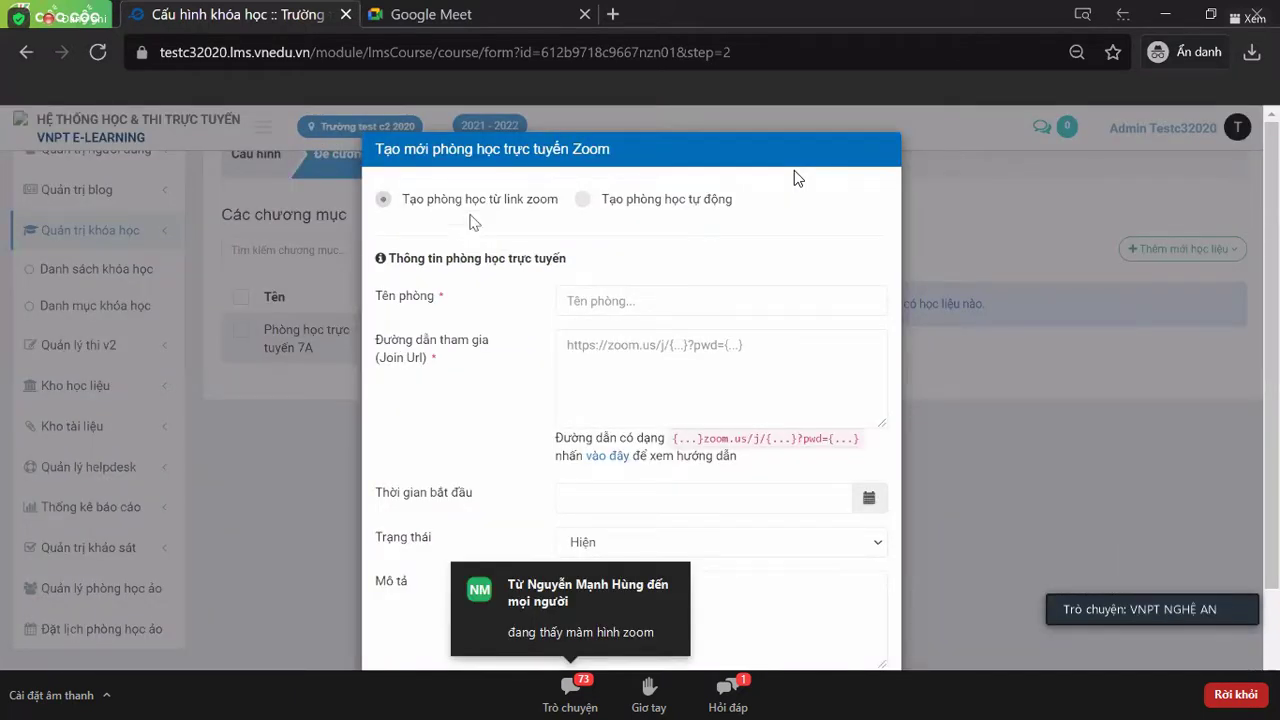
- Compare the Zoom form's automatic and from-link room options, then close it with Đóng unsaved
click(742, 374)
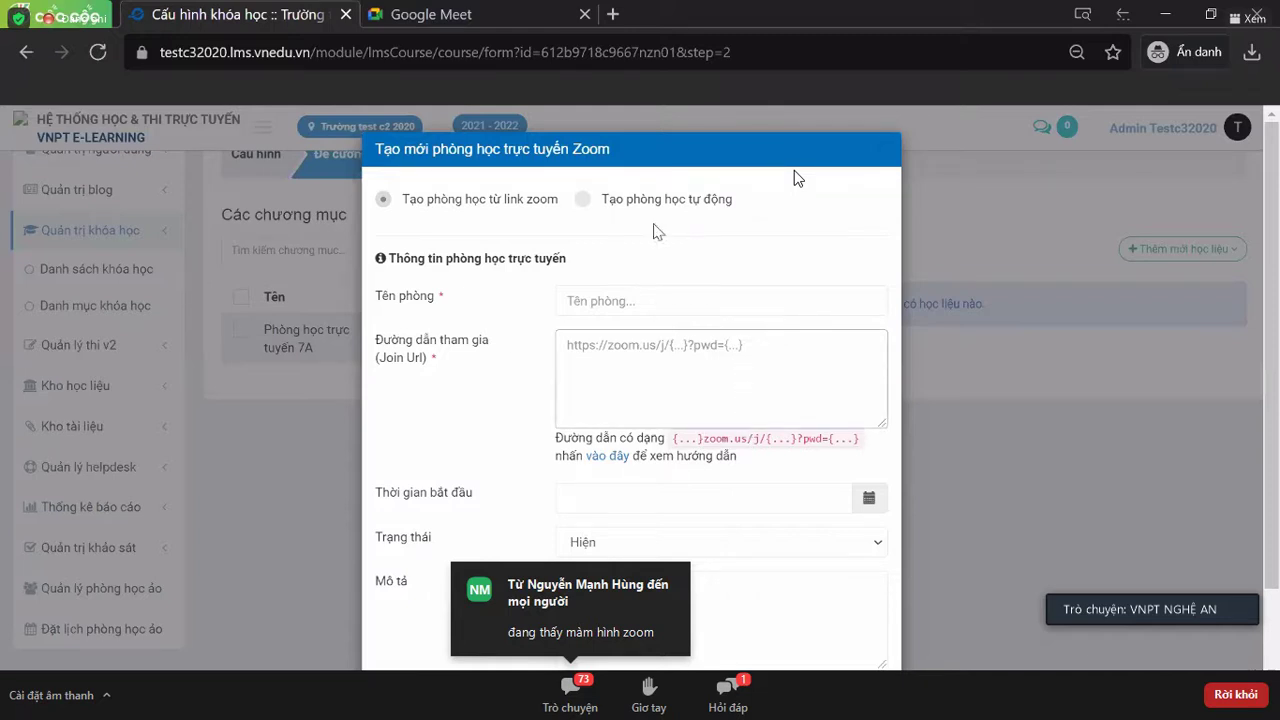
click(581, 199)
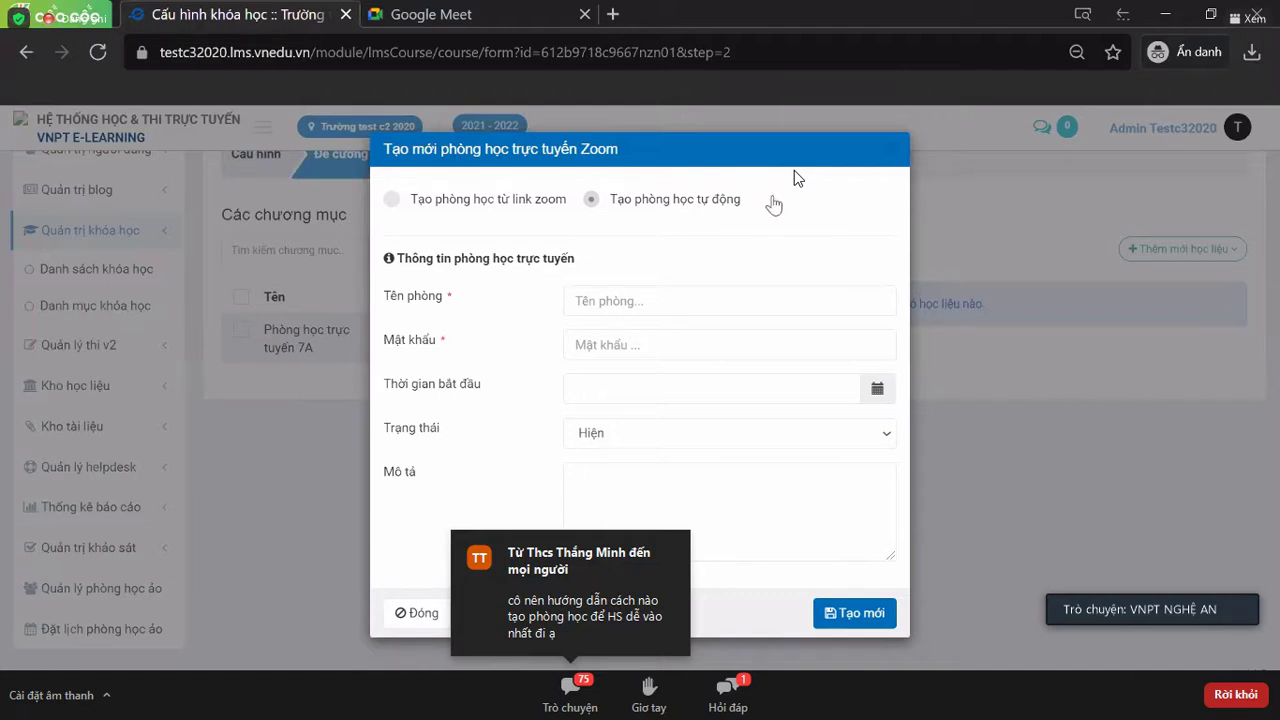
click(391, 201)
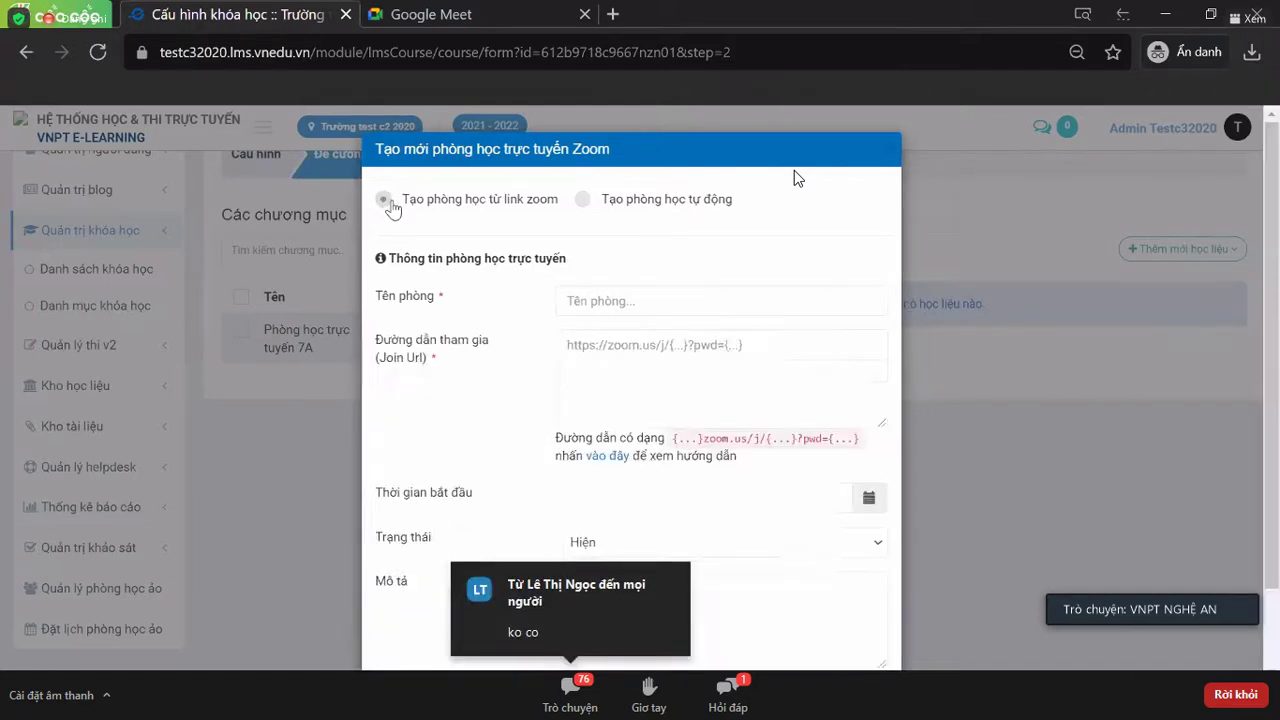
click(765, 361)
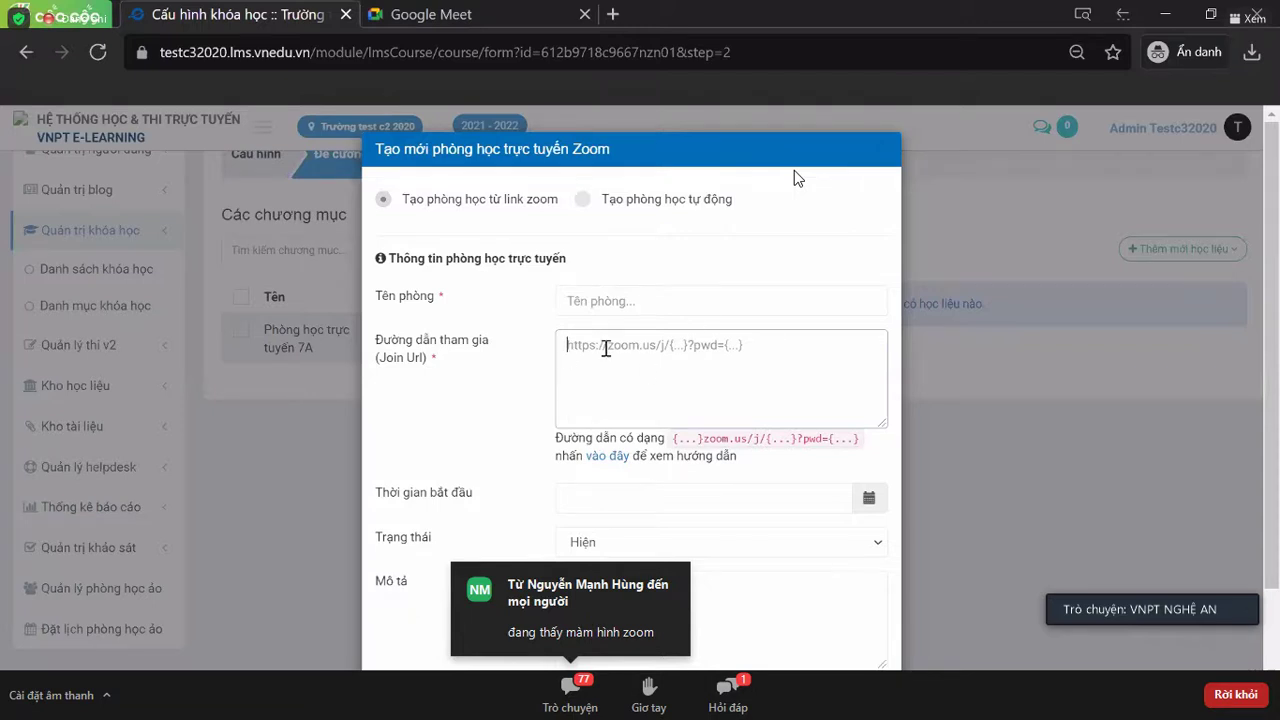
scroll(776, 350, down, 1)
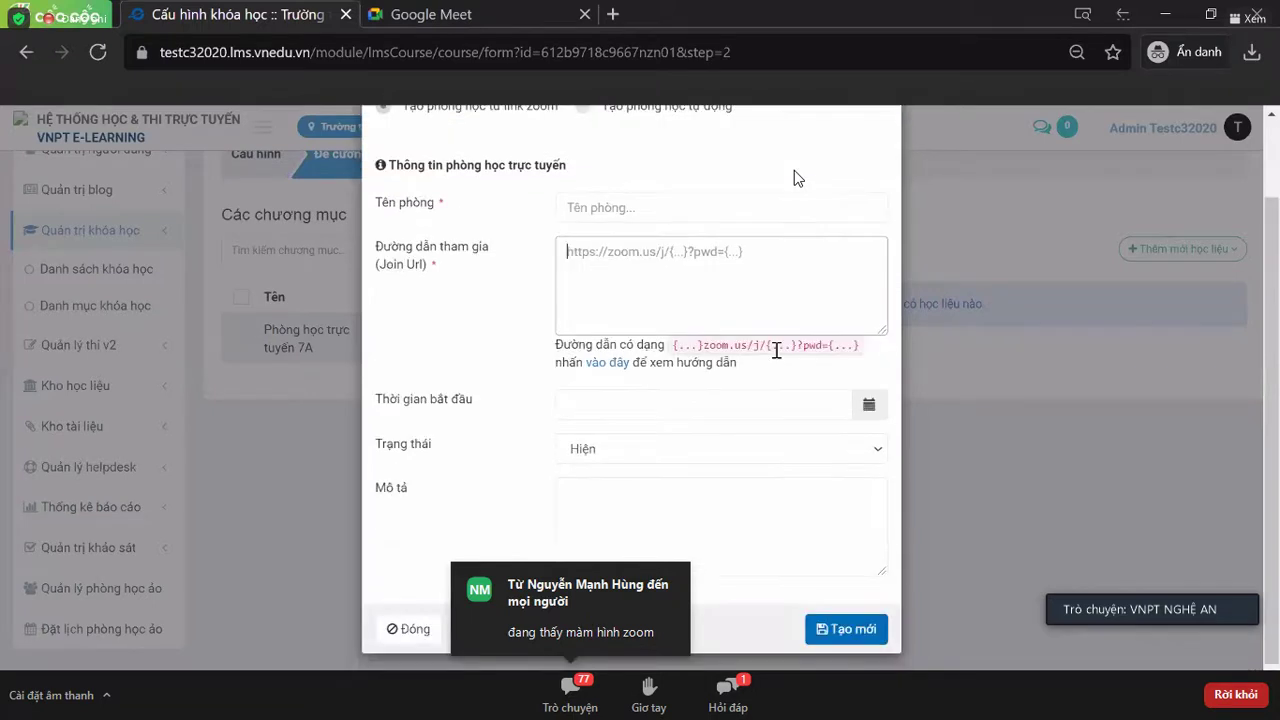
scroll(776, 350, up, 1)
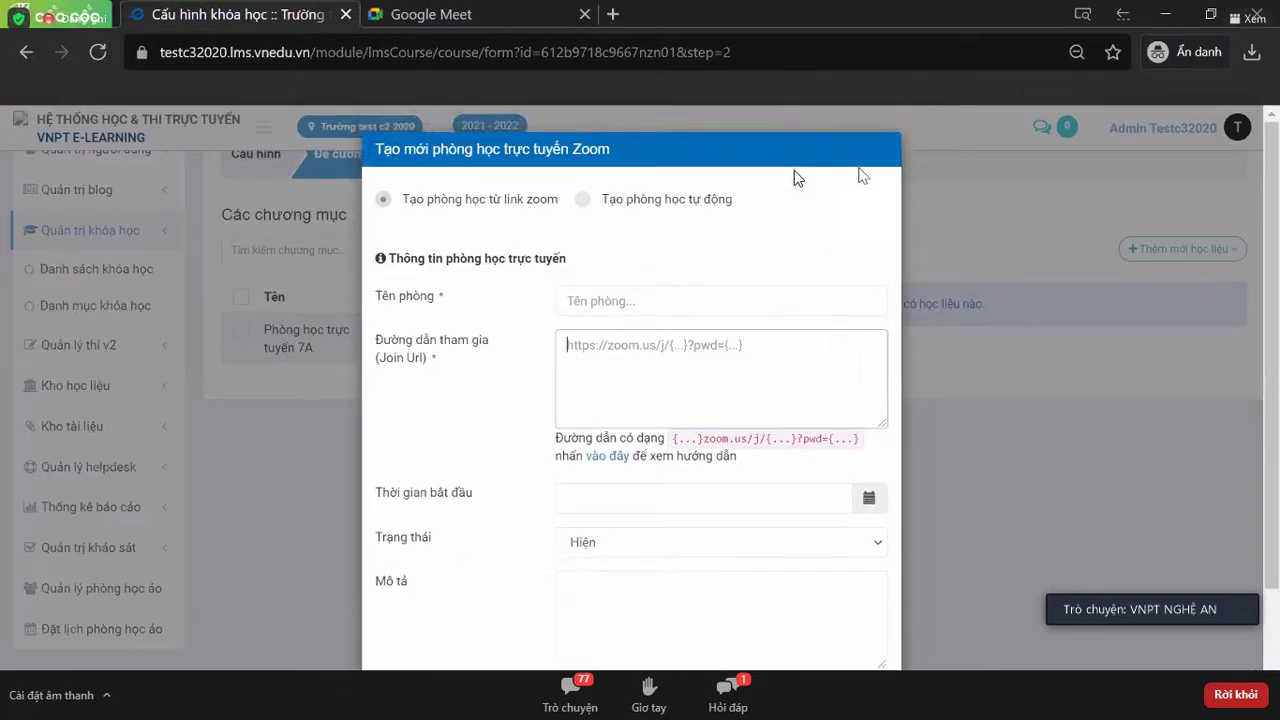
click(887, 158)
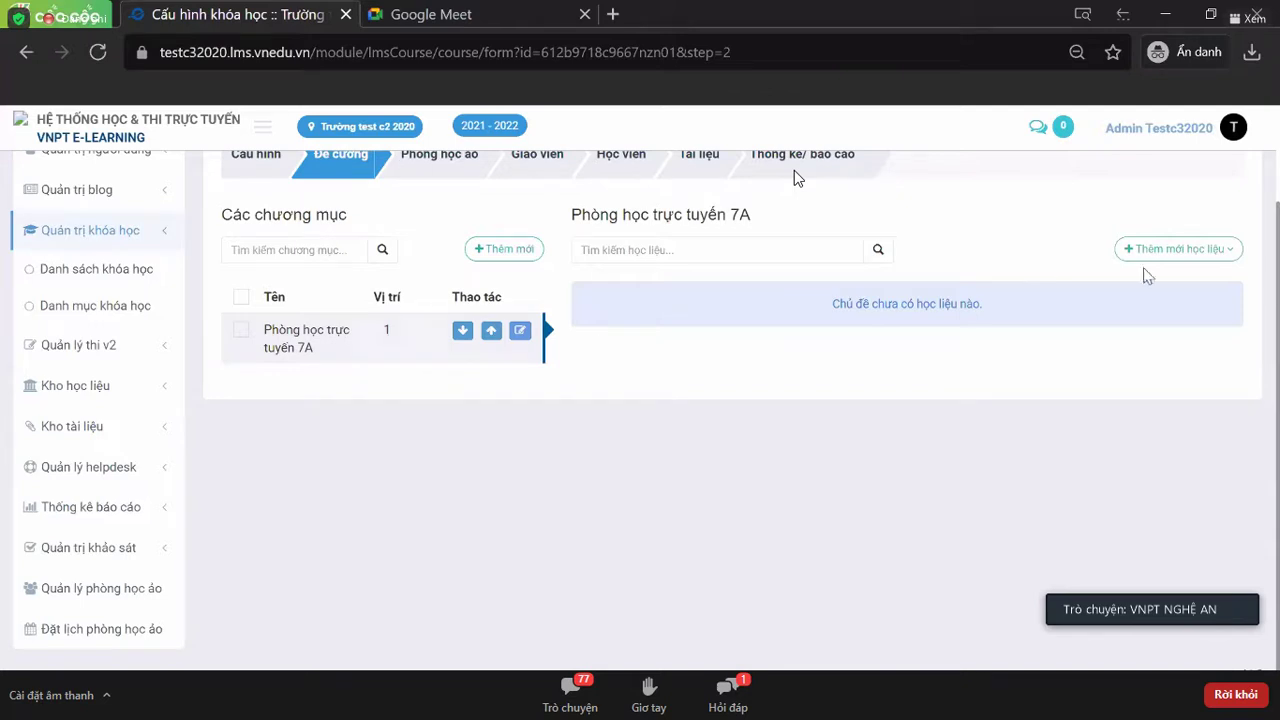
- Dismiss the material types list and open the Thêm mới form under Các chương mục
click(1218, 254)
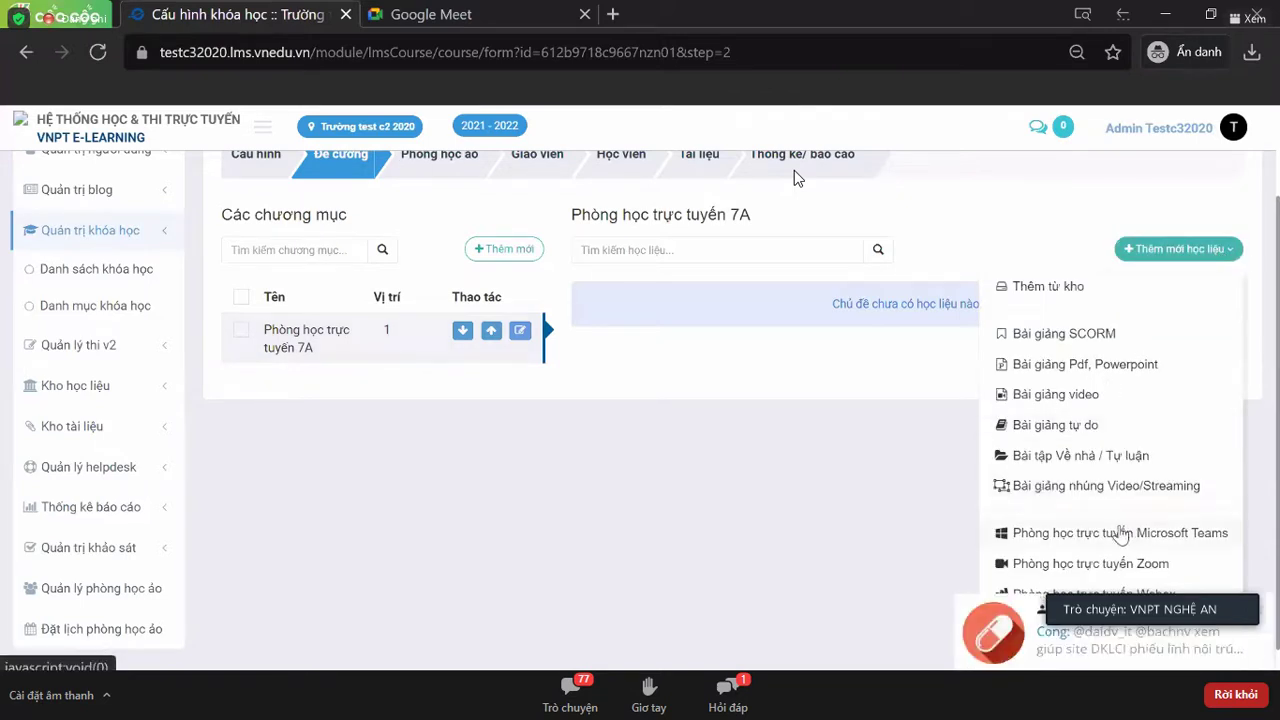
click(333, 362)
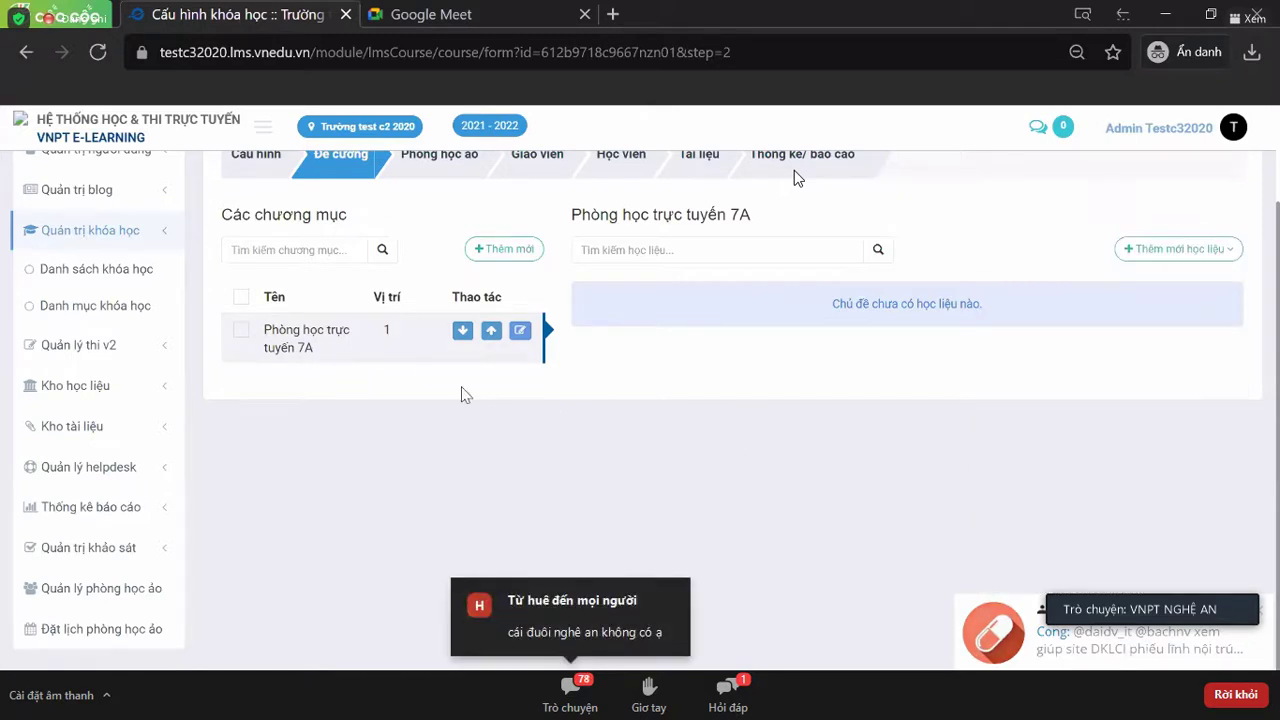
scroll(462, 392, up, 1)
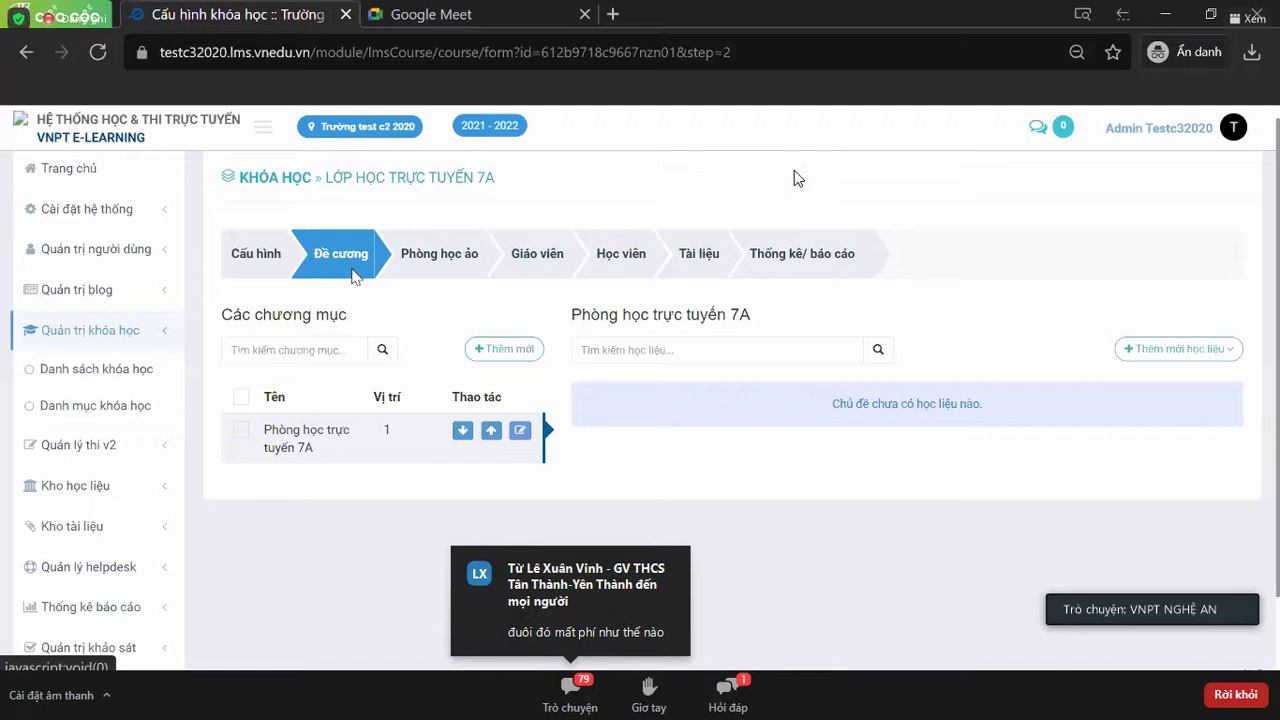
click(514, 354)
- Save a new chapter 'Tiết 1- Môn Toán' and open its materials
click(502, 224)
text(Tiết 1- Mo)
text(n )
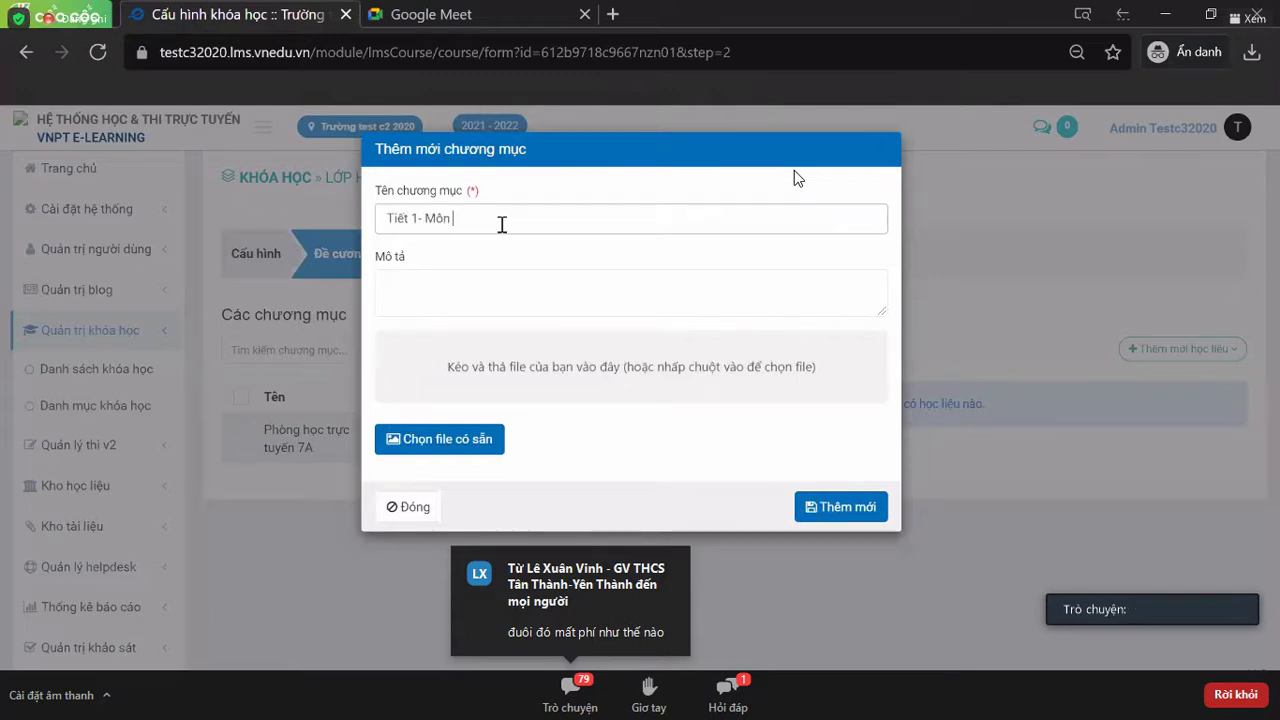
text(Toán)
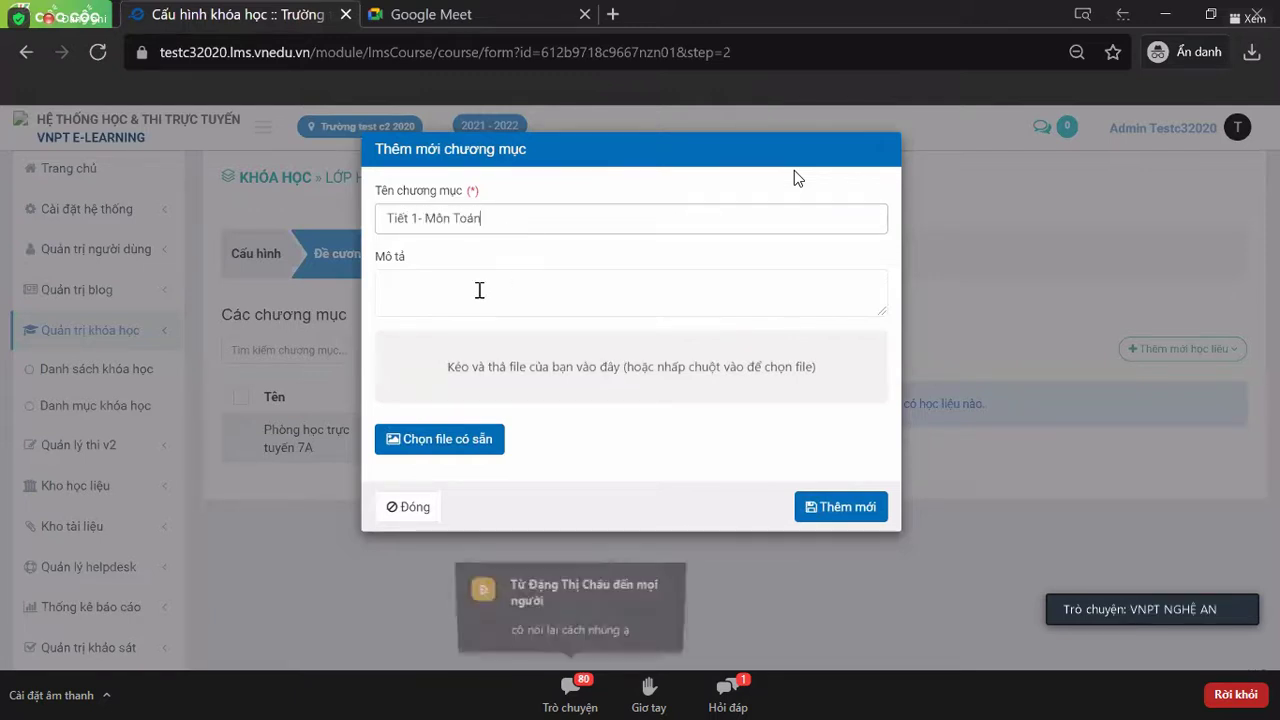
click(478, 288)
click(822, 512)
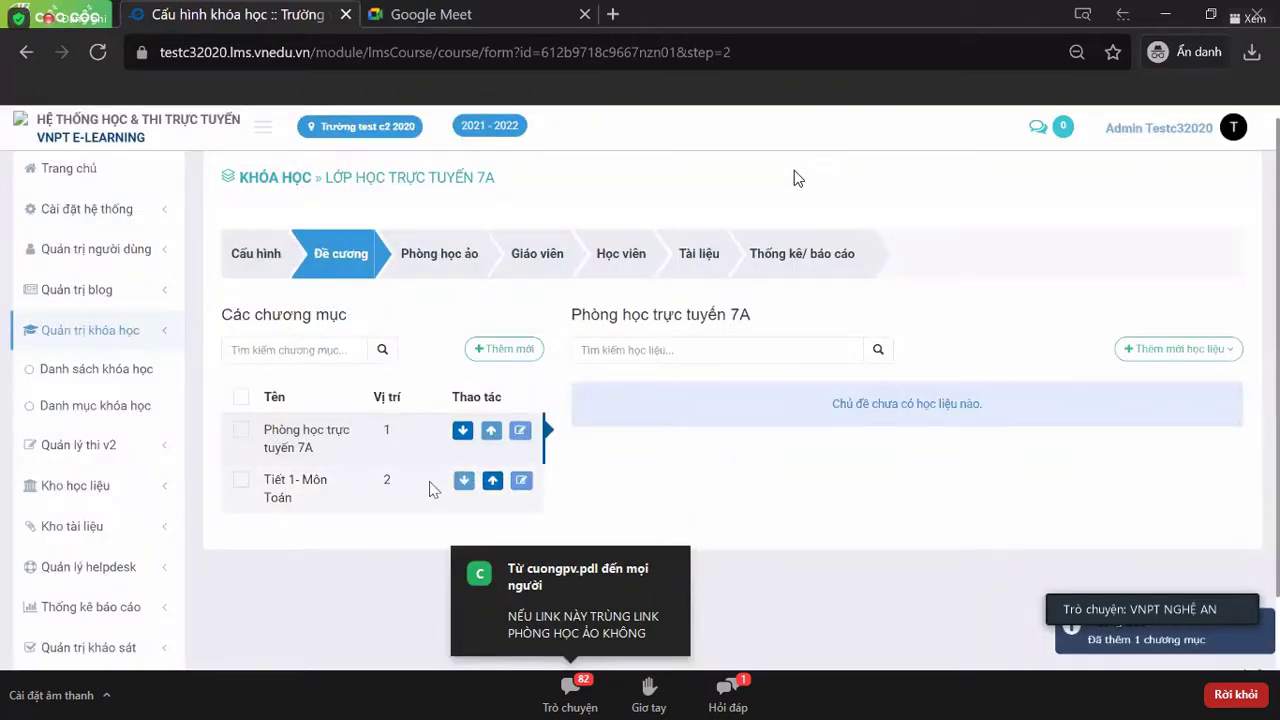
click(358, 494)
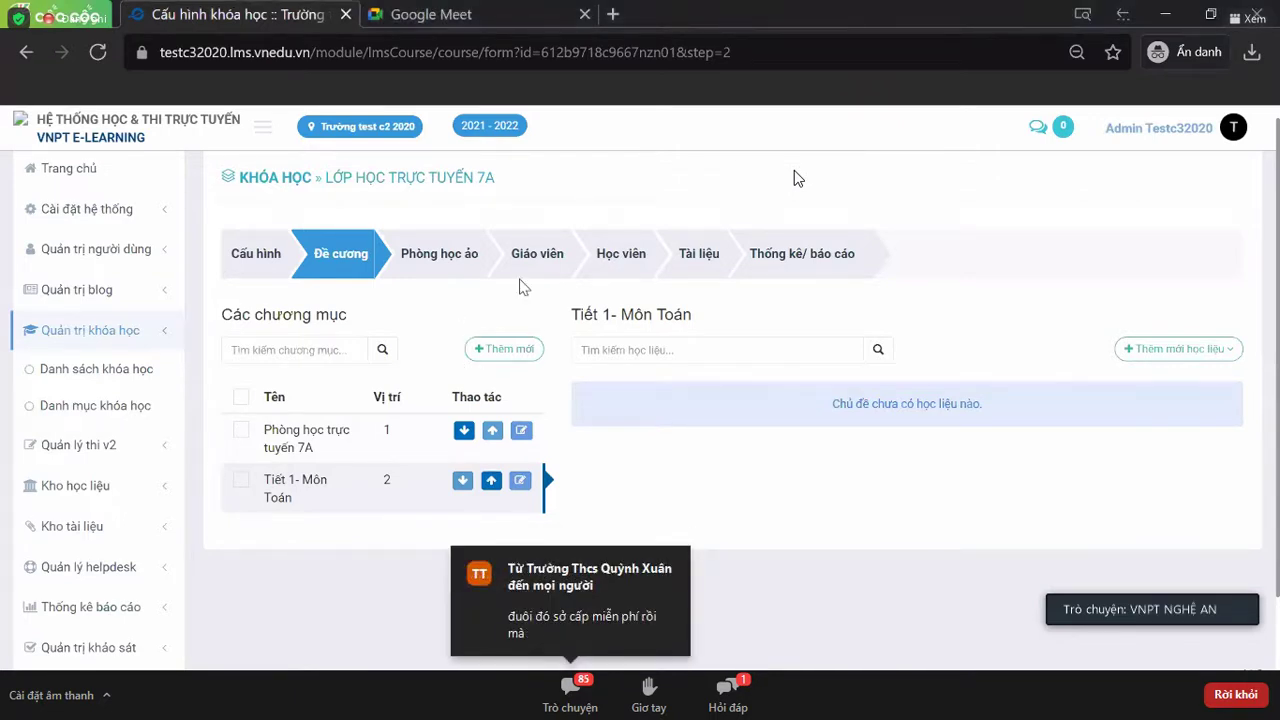
- Select chapter Phòng học trực tuyến 7A, list its material types, then switch to Google Meet
click(338, 457)
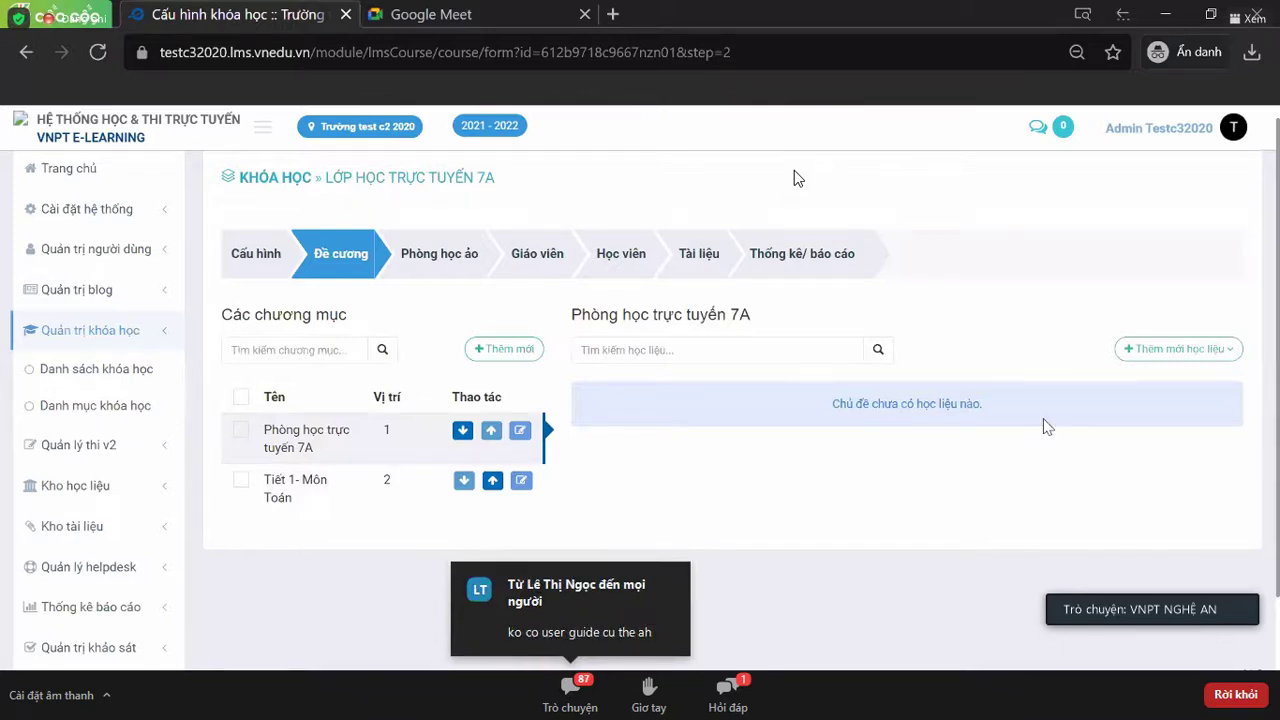
click(1163, 352)
scroll(1166, 362, down, 2)
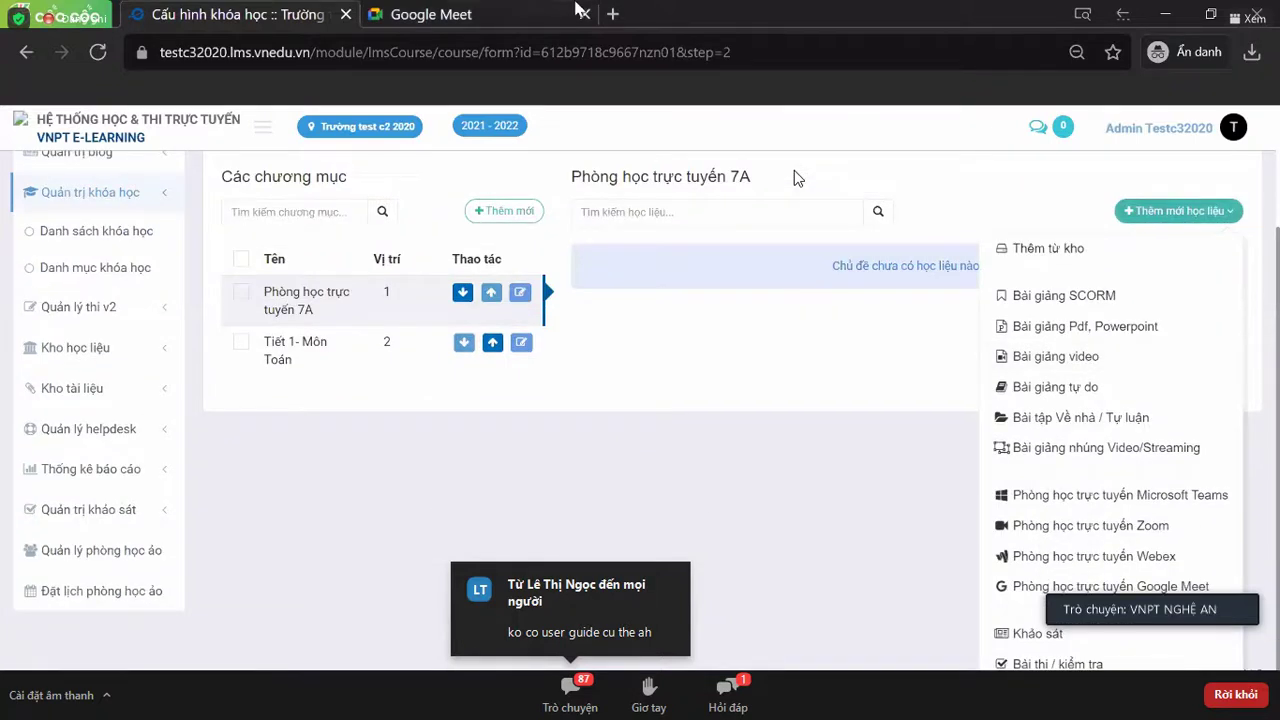
click(462, 15)
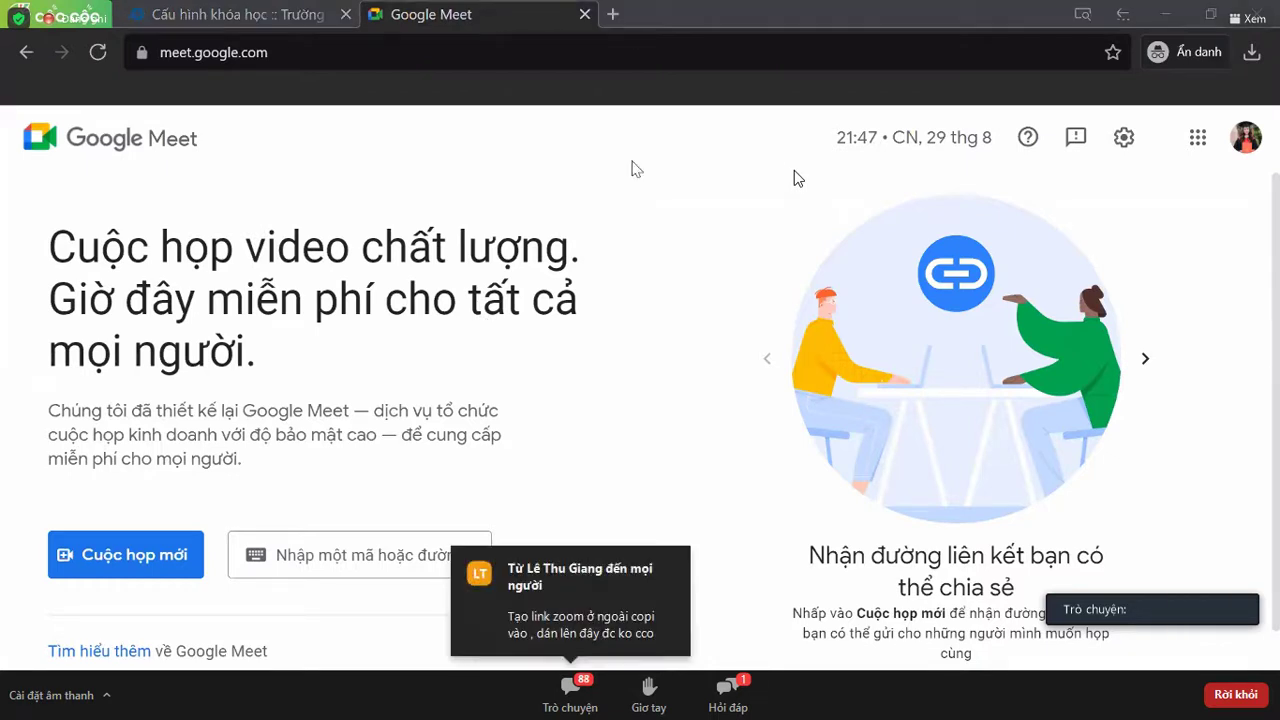
- Create a Google Meet link for later use, copy it, and return to the Cấu hình khóa học tab
click(316, 57)
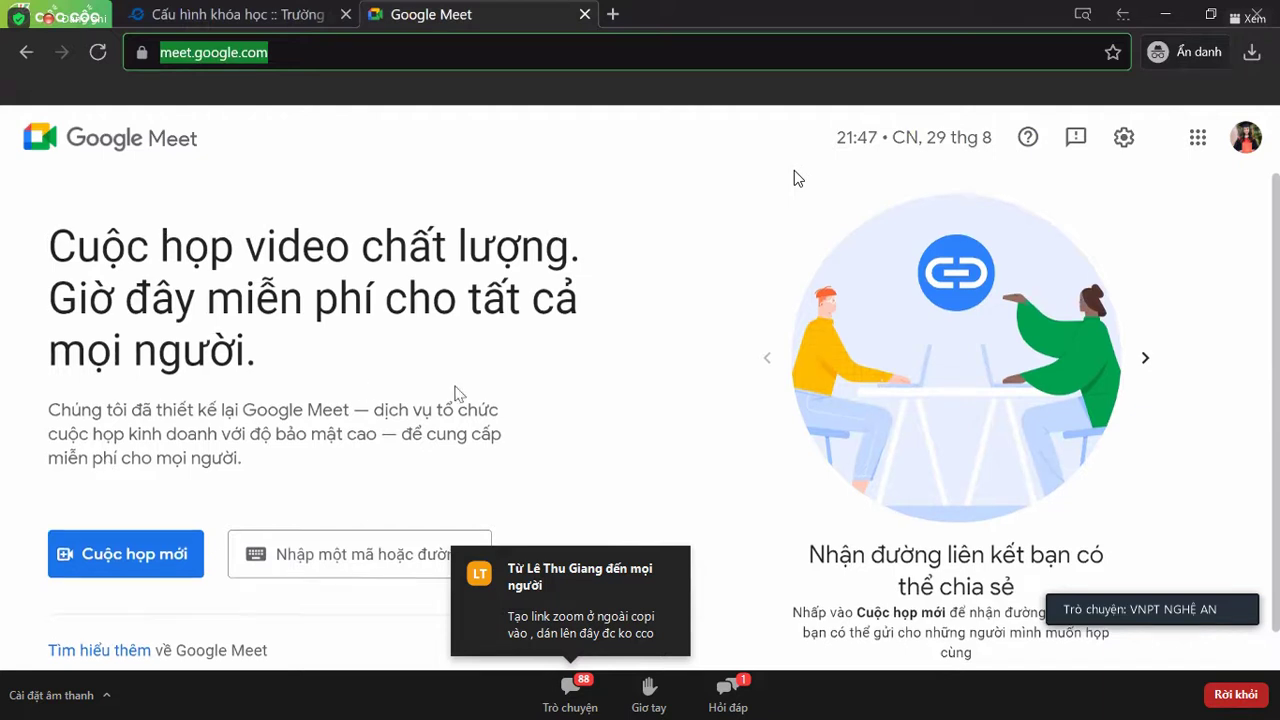
scroll(455, 393, down, 1)
click(137, 514)
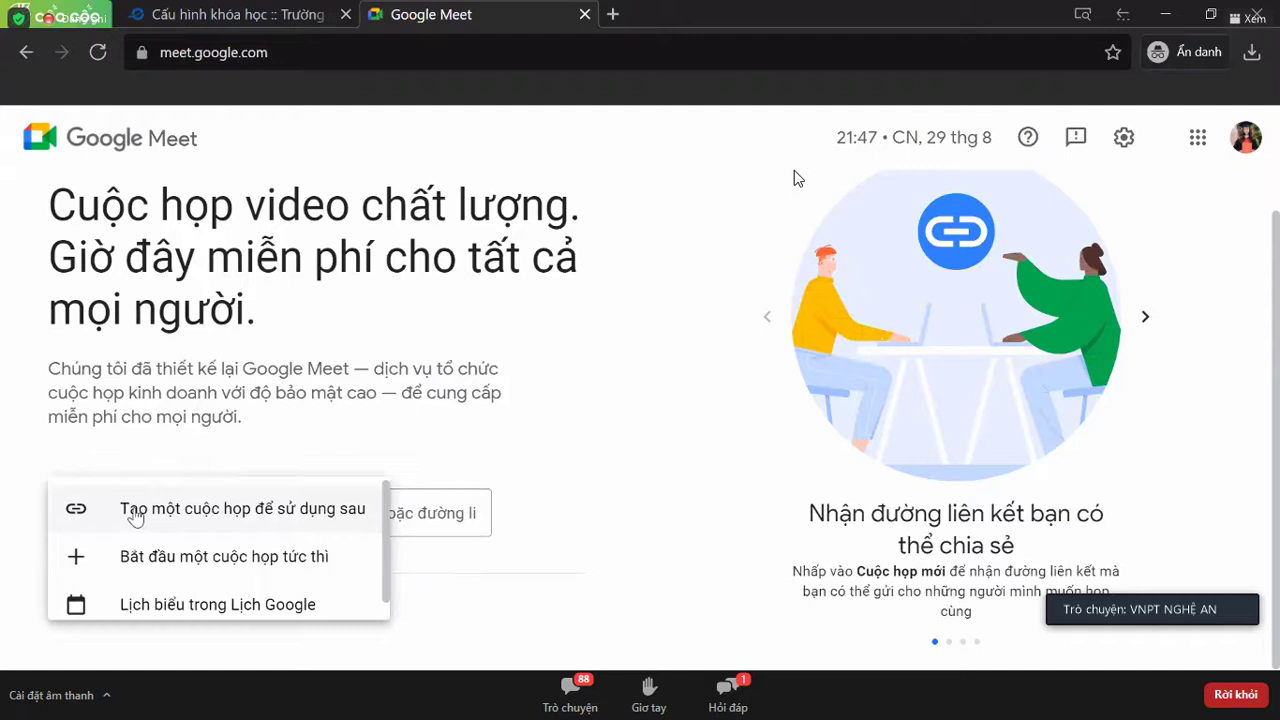
click(150, 517)
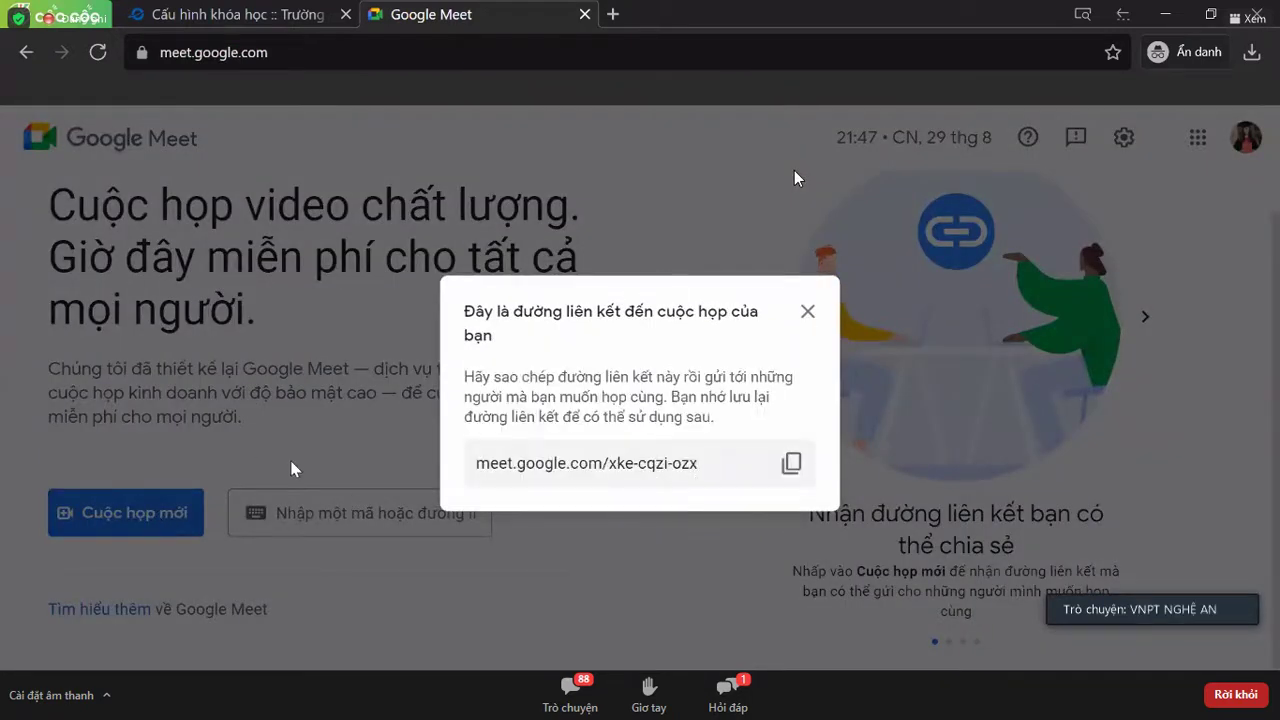
click(791, 465)
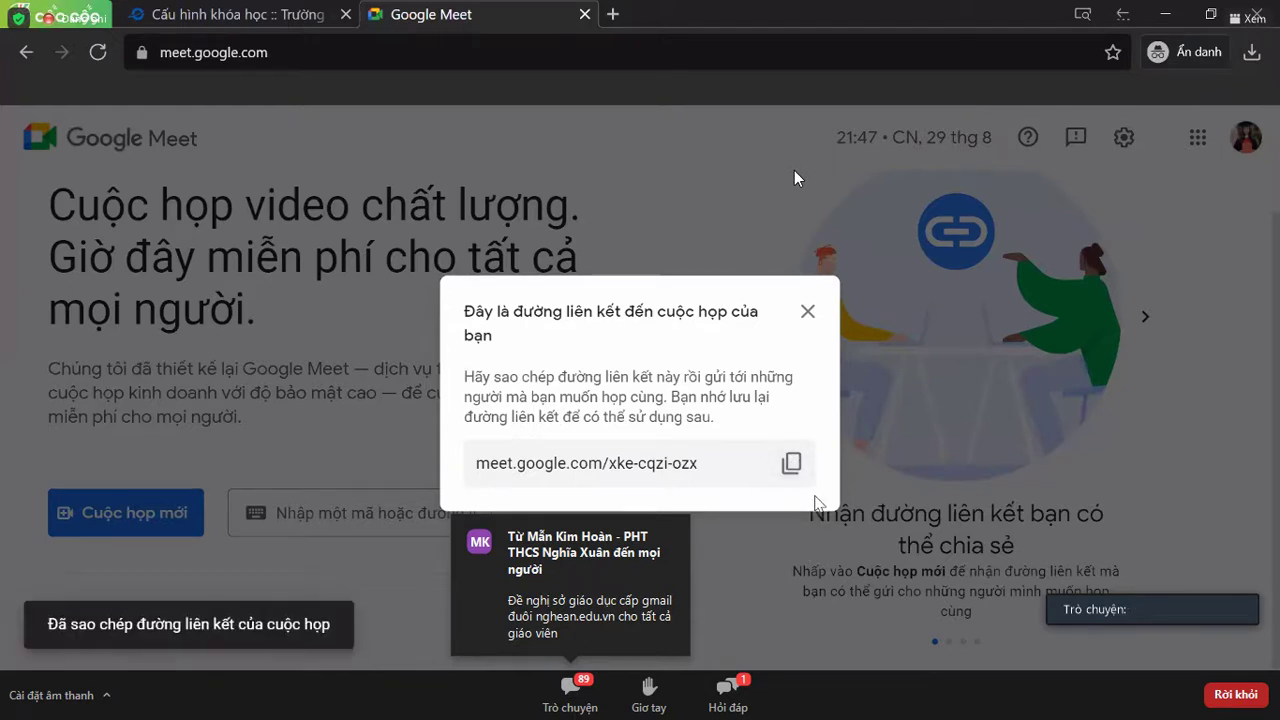
click(313, 10)
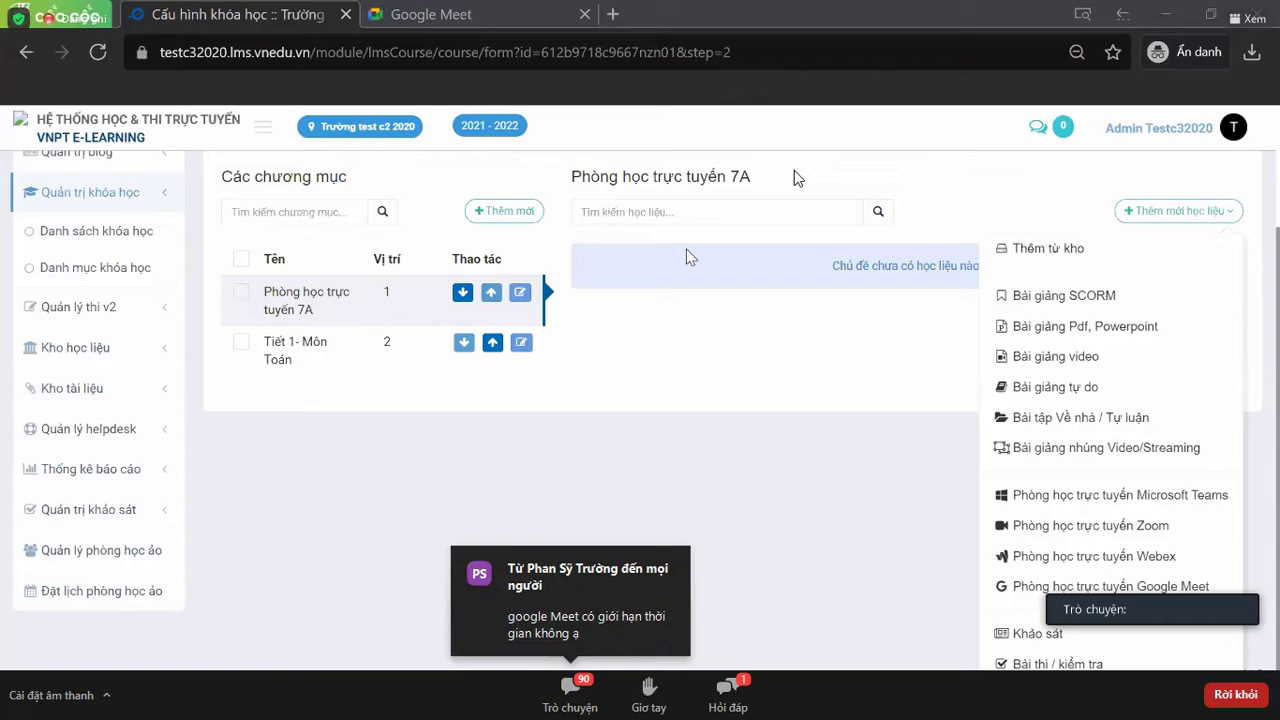
- Add a Google Meet classroom from the learning material types list
click(574, 424)
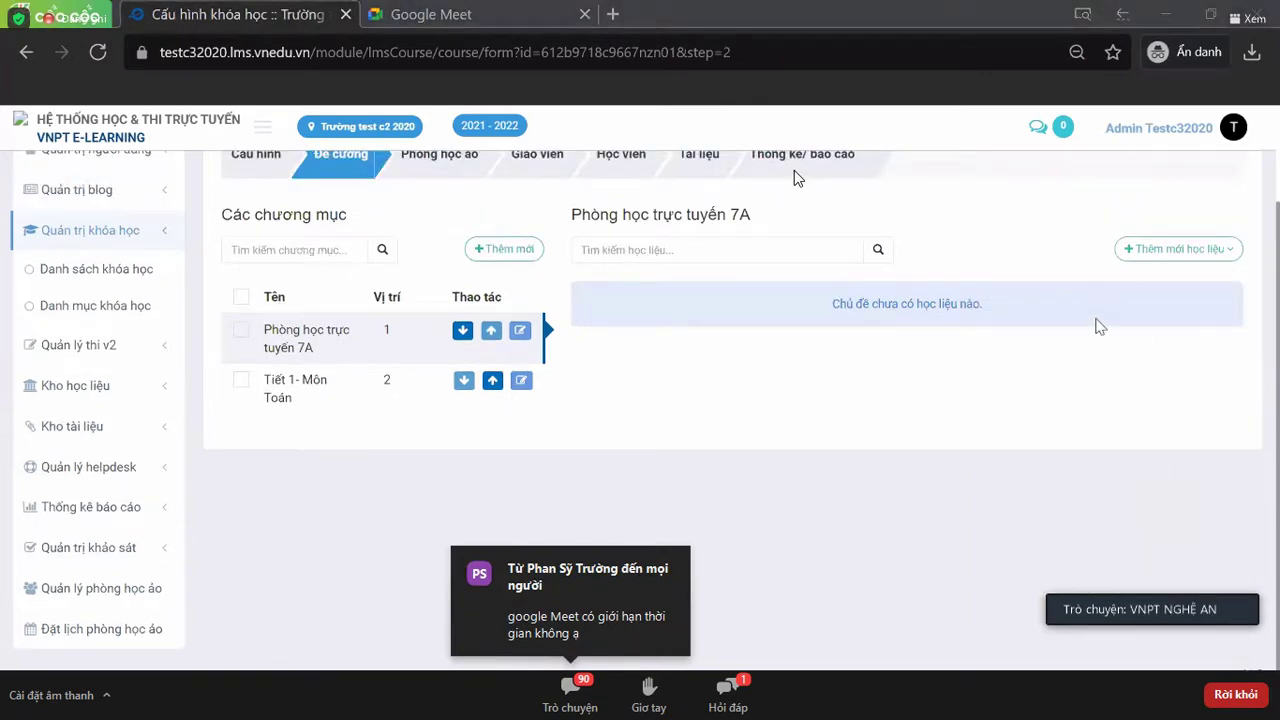
click(1177, 259)
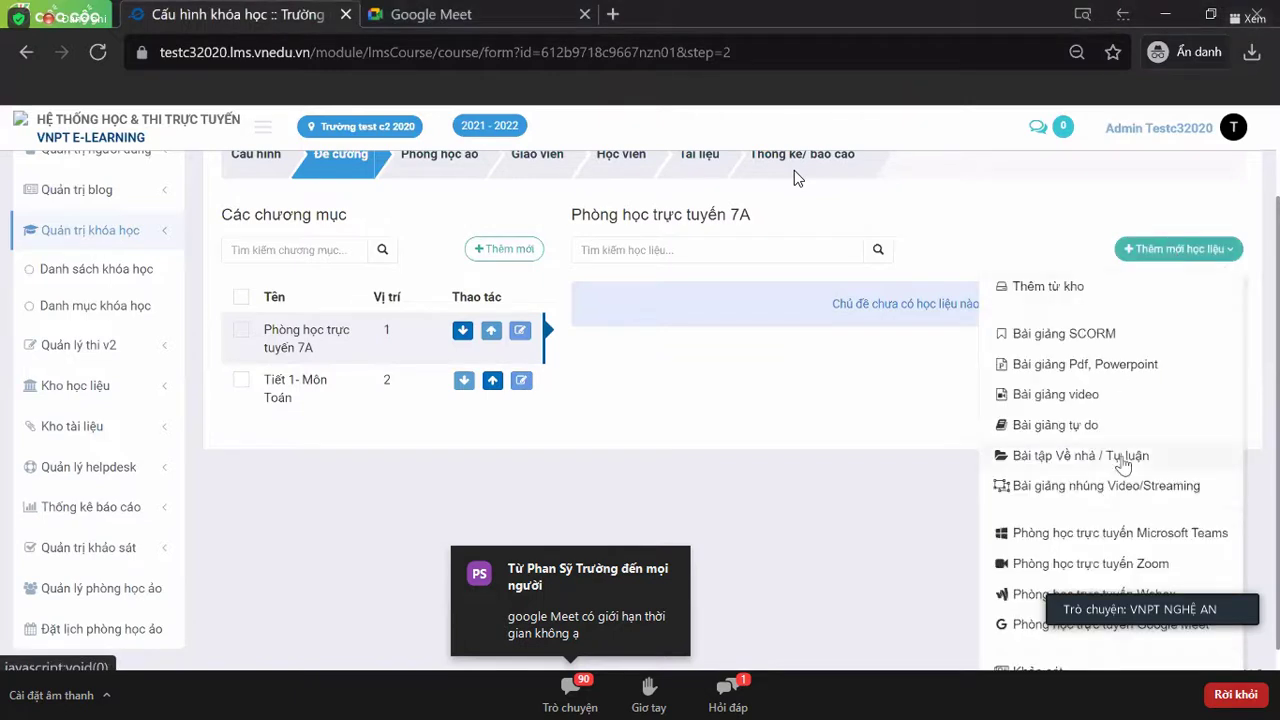
scroll(1125, 430, down, 1)
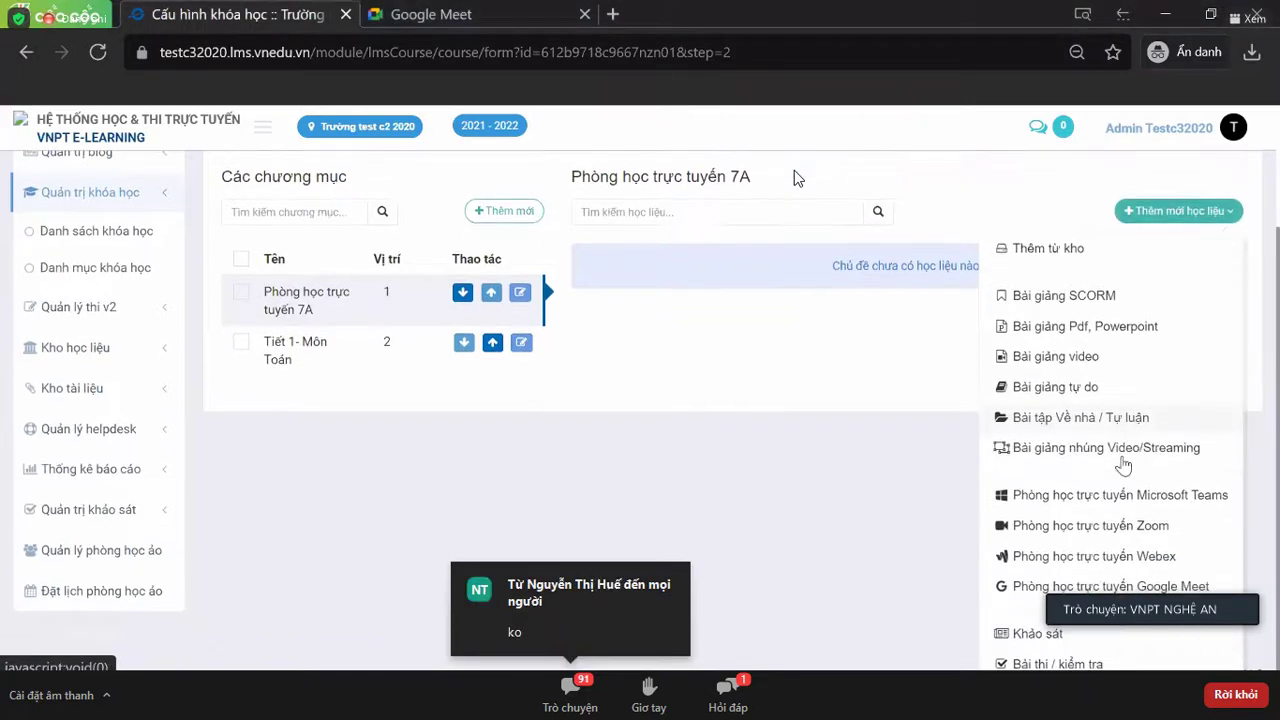
click(1126, 585)
- Name the room 'Phòng học lớp 7A' and paste the copied Meet link as its join link
click(619, 305)
text(P)
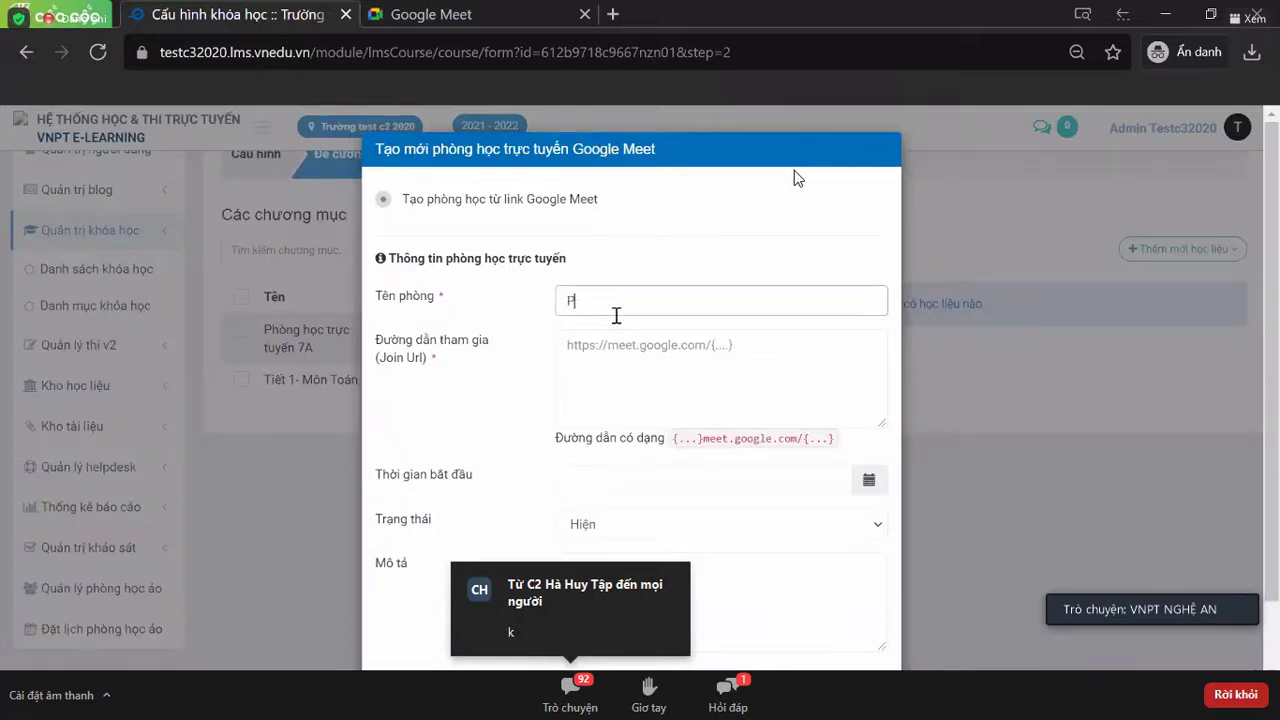
text(hòng học loớp 7A)
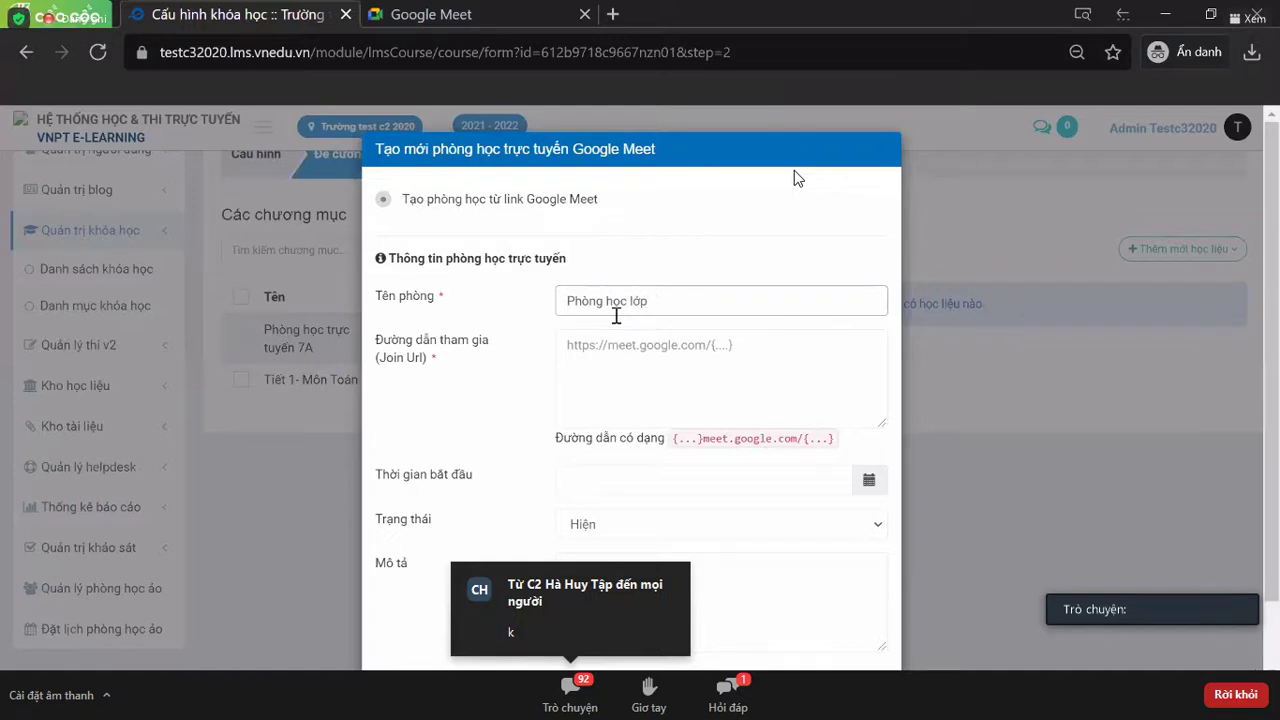
click(591, 369)
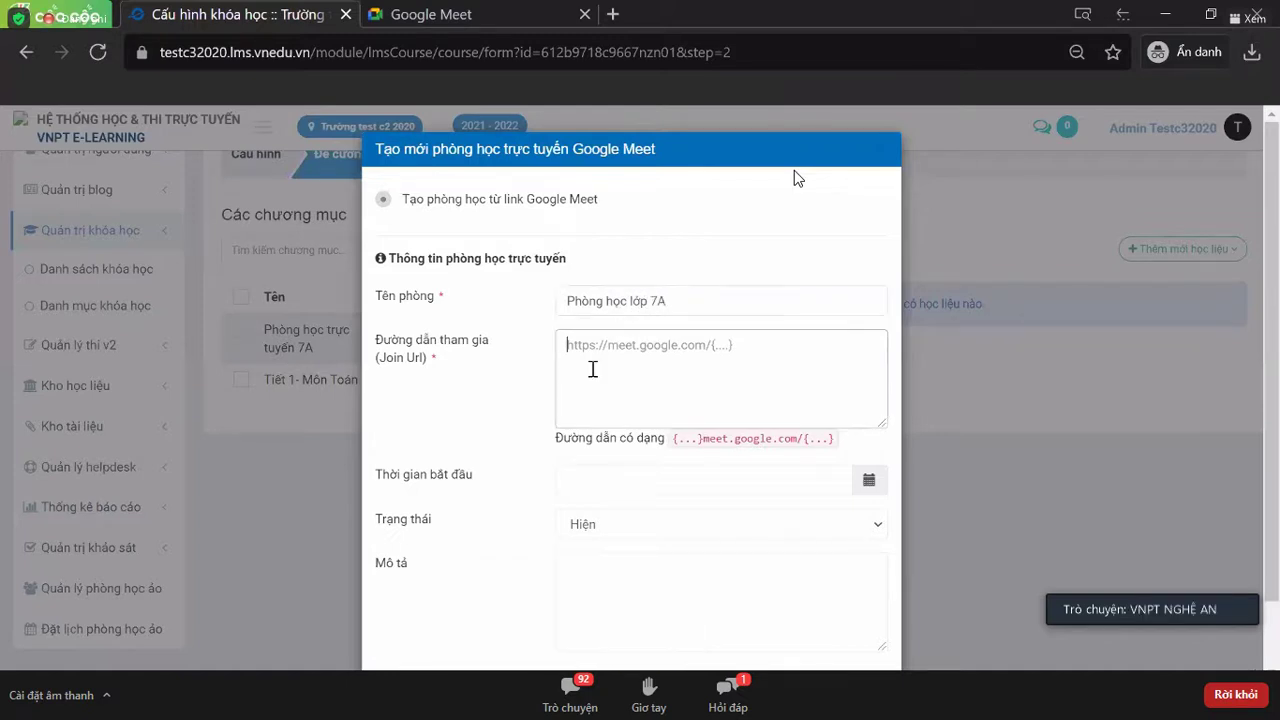
key(ctrl+v)
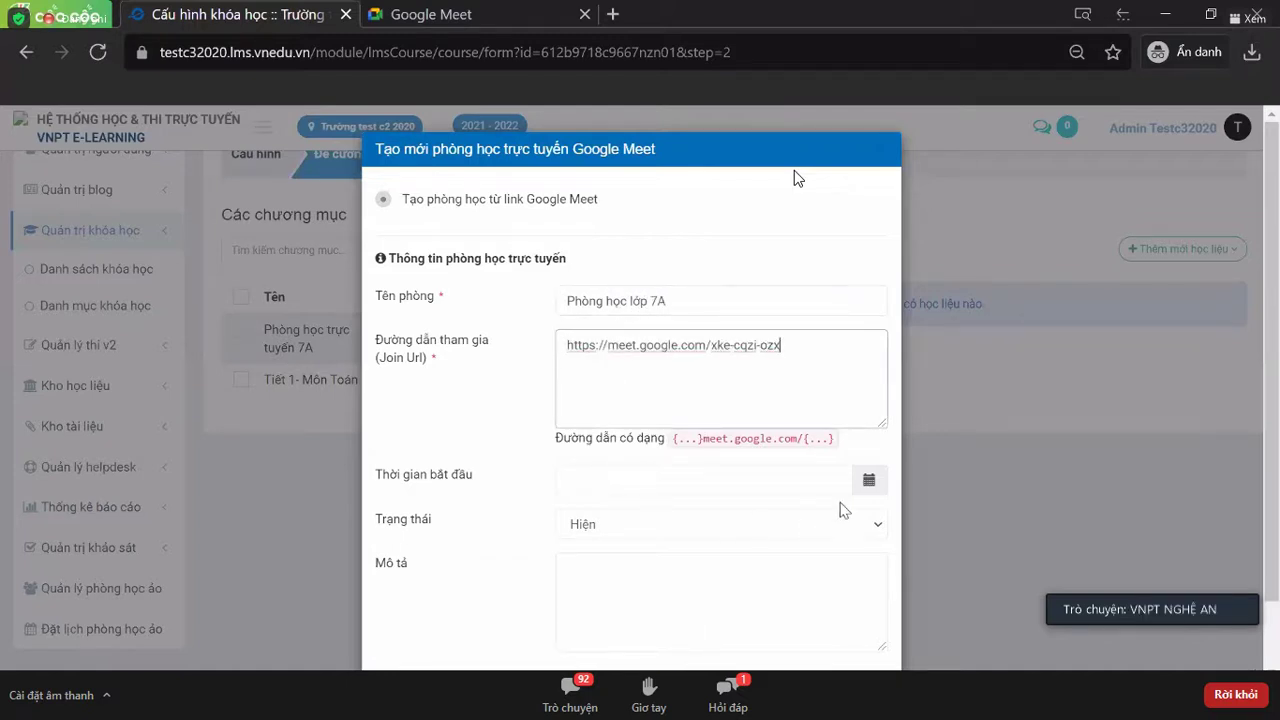
- Set the room's start time to 30/08/2021 21:48 and create it
click(868, 484)
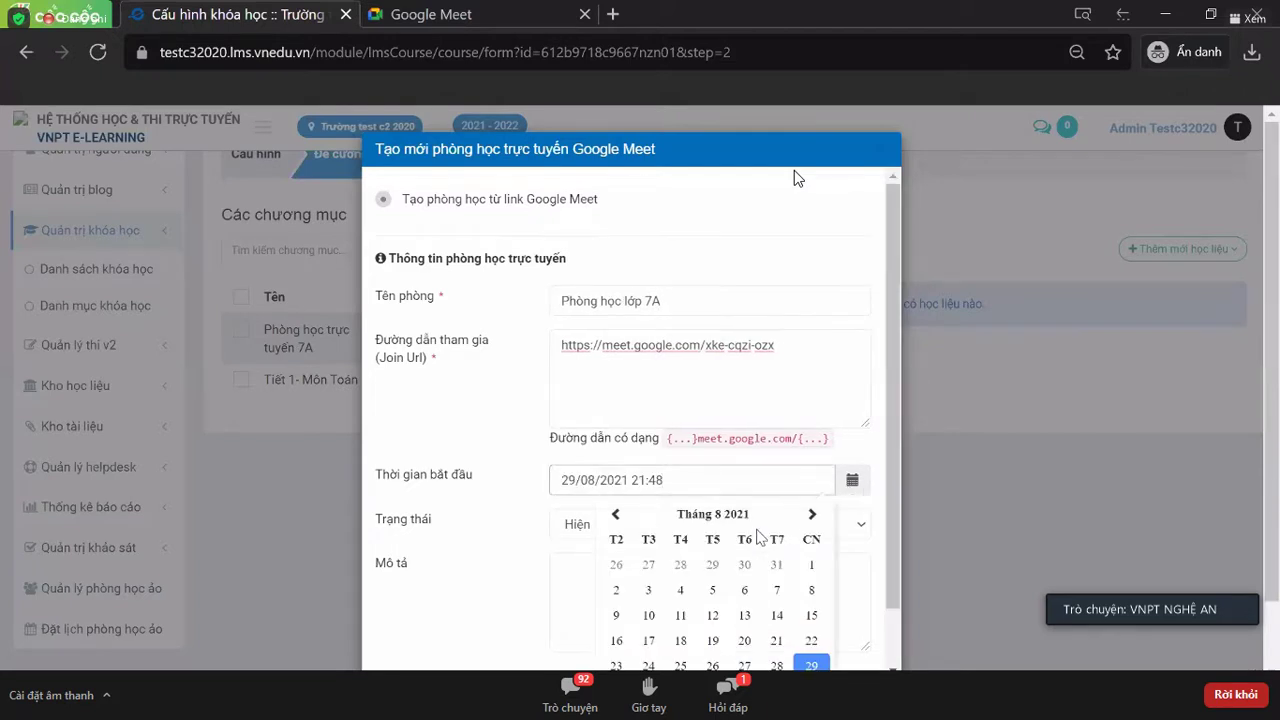
scroll(746, 537, down, 1)
scroll(746, 540, down, 1)
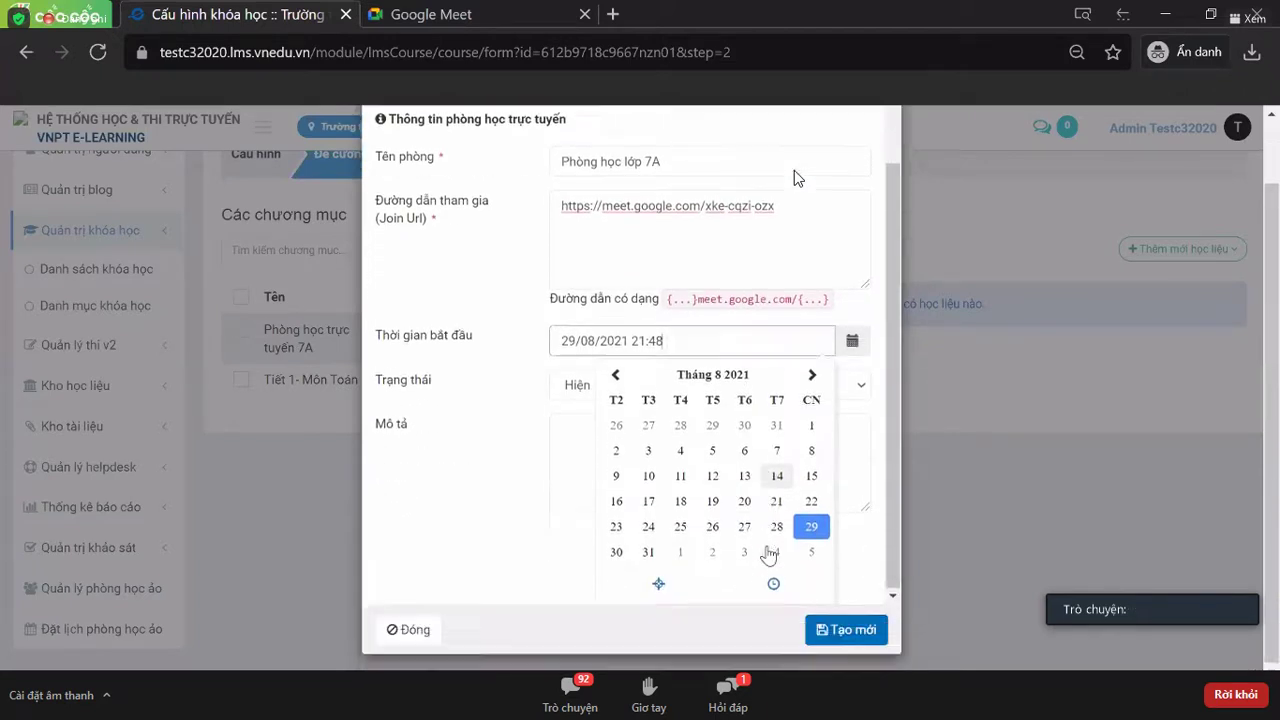
key(Right)
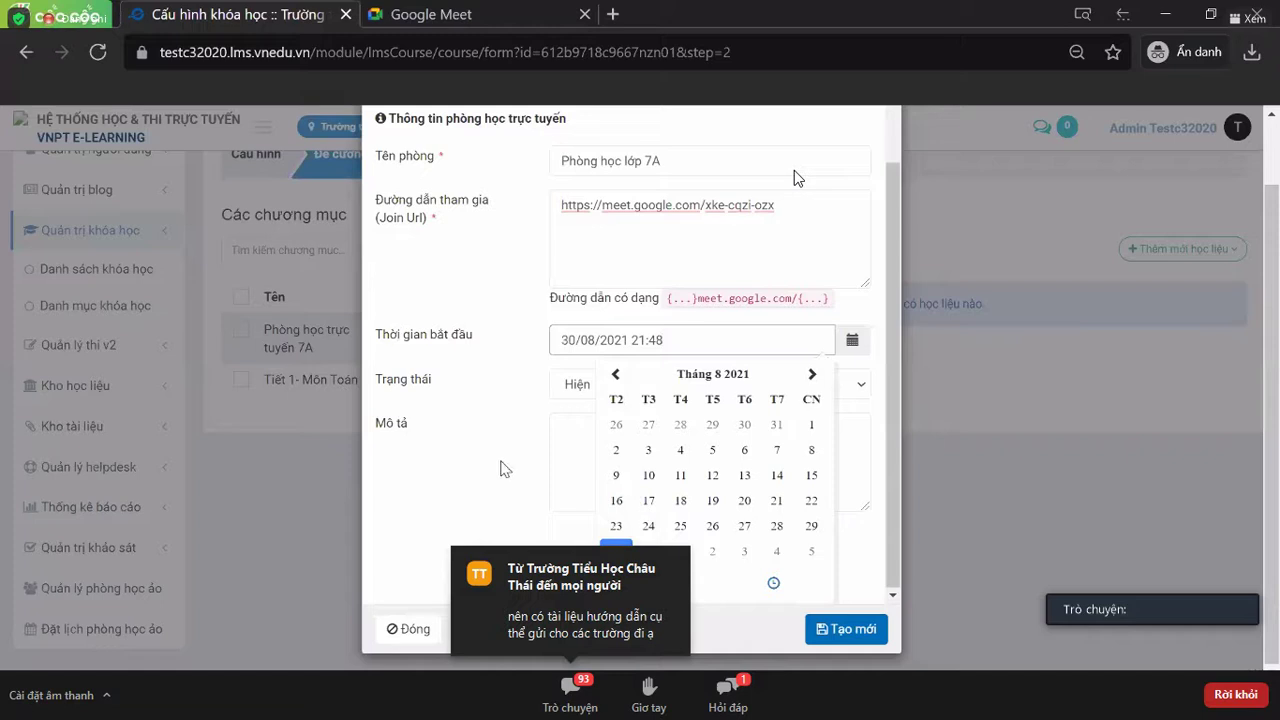
click(590, 475)
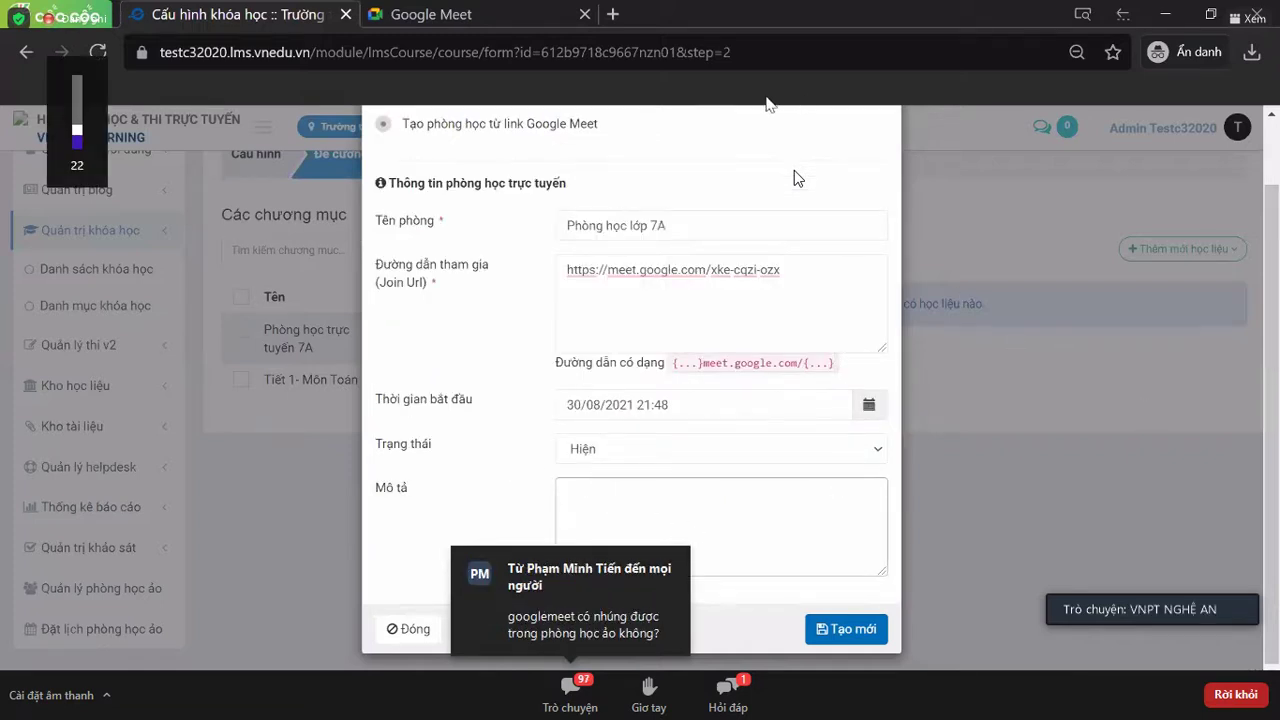
key(ctrl+a)
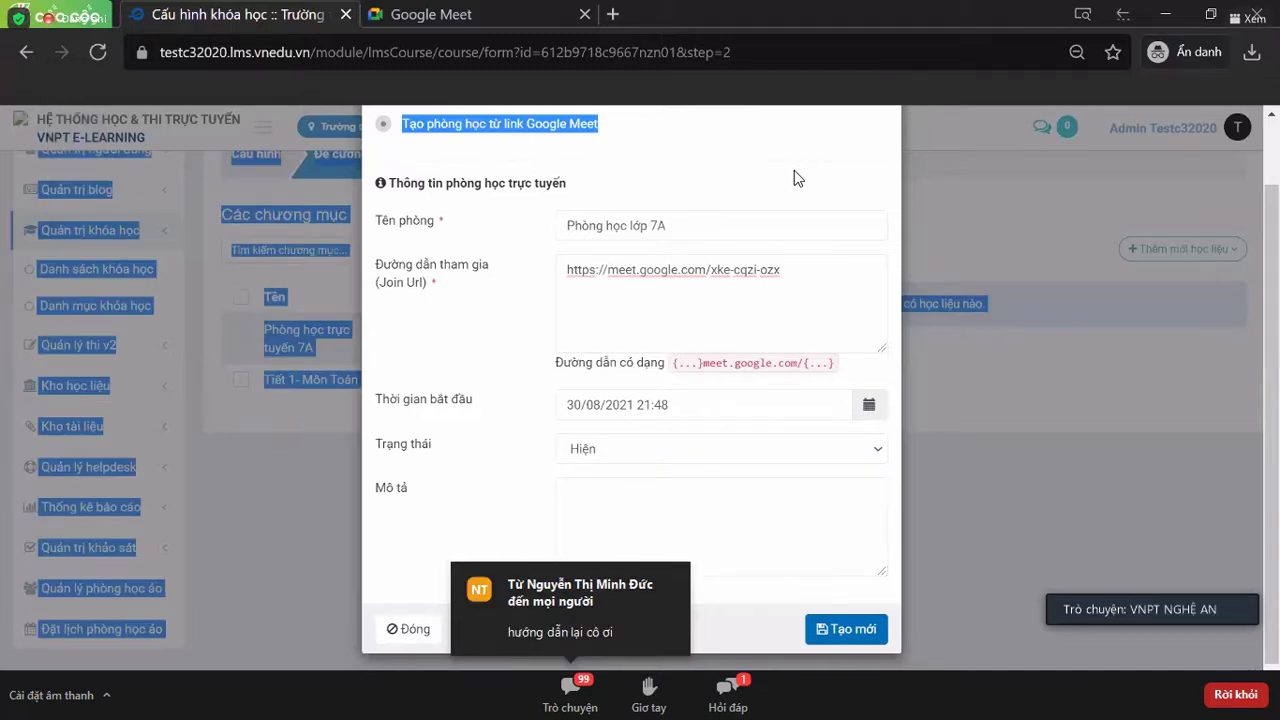
click(845, 630)
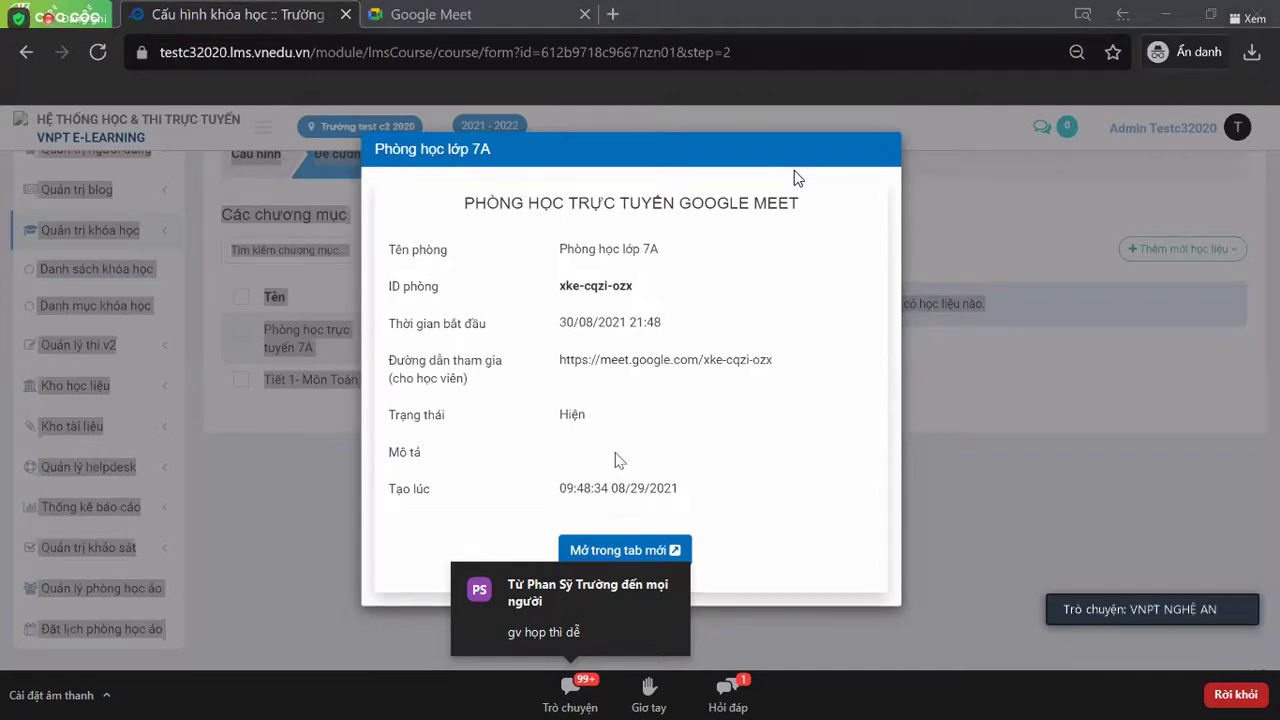
- Close the Phòng học lớp 7A details dialog and clear the page-wide text highlight
click(885, 155)
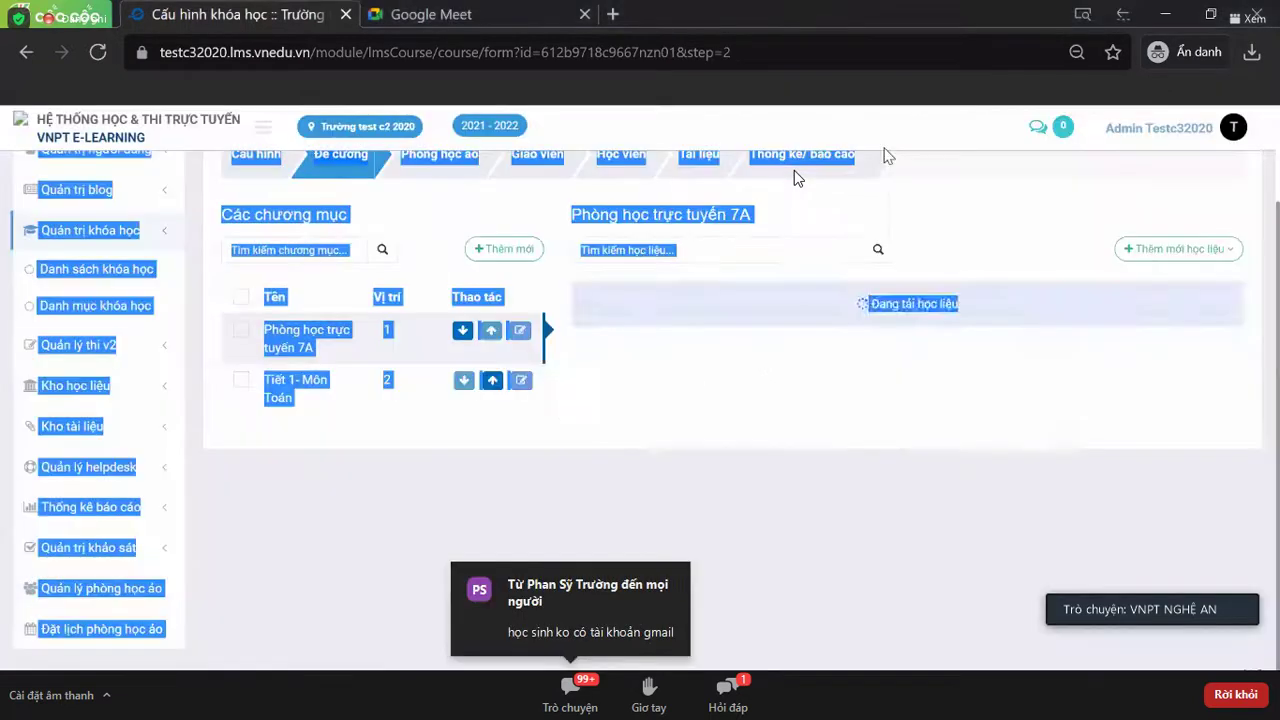
click(462, 518)
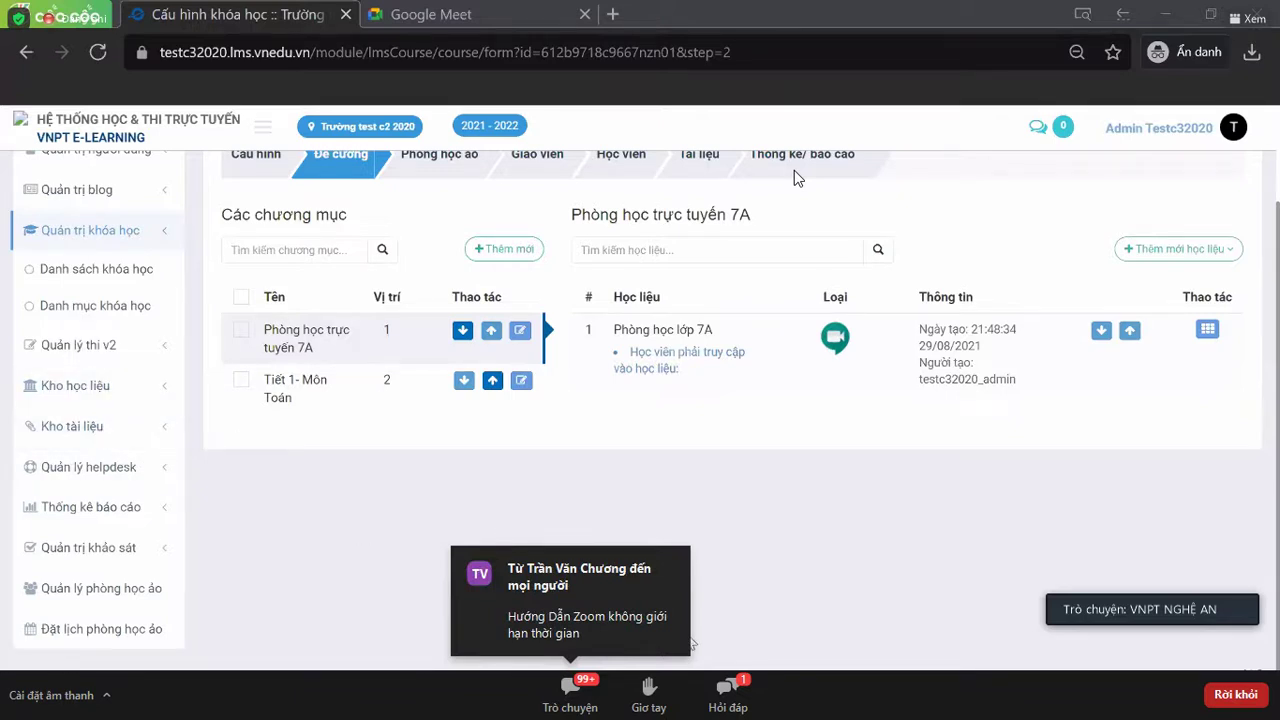
- Expand Kho tài liệu in the sidebar and open its Danh sách document list
click(88, 388)
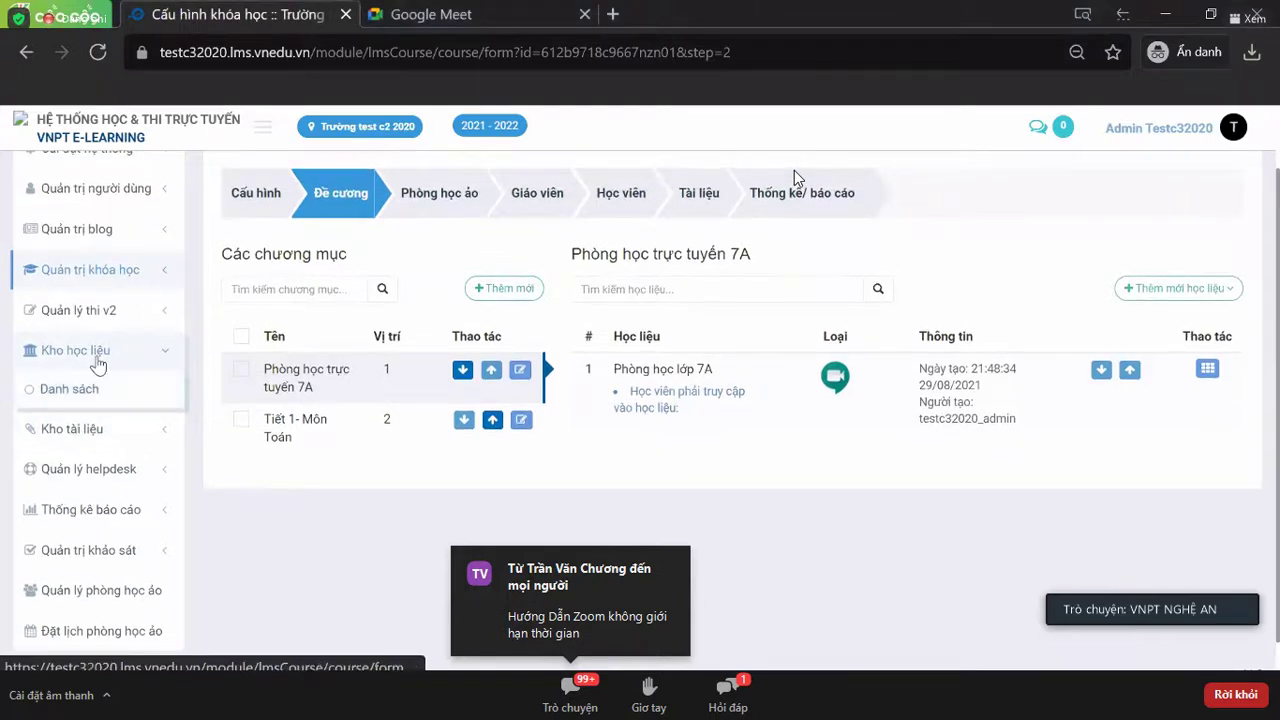
click(80, 430)
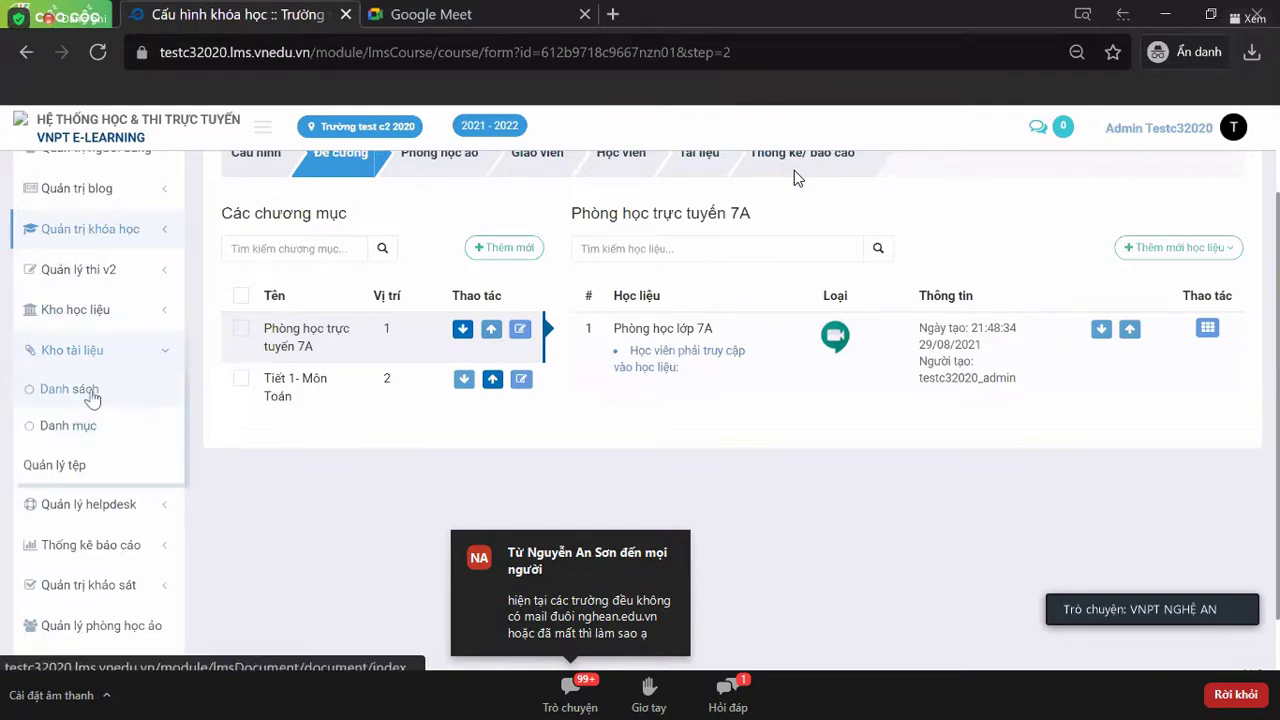
click(103, 398)
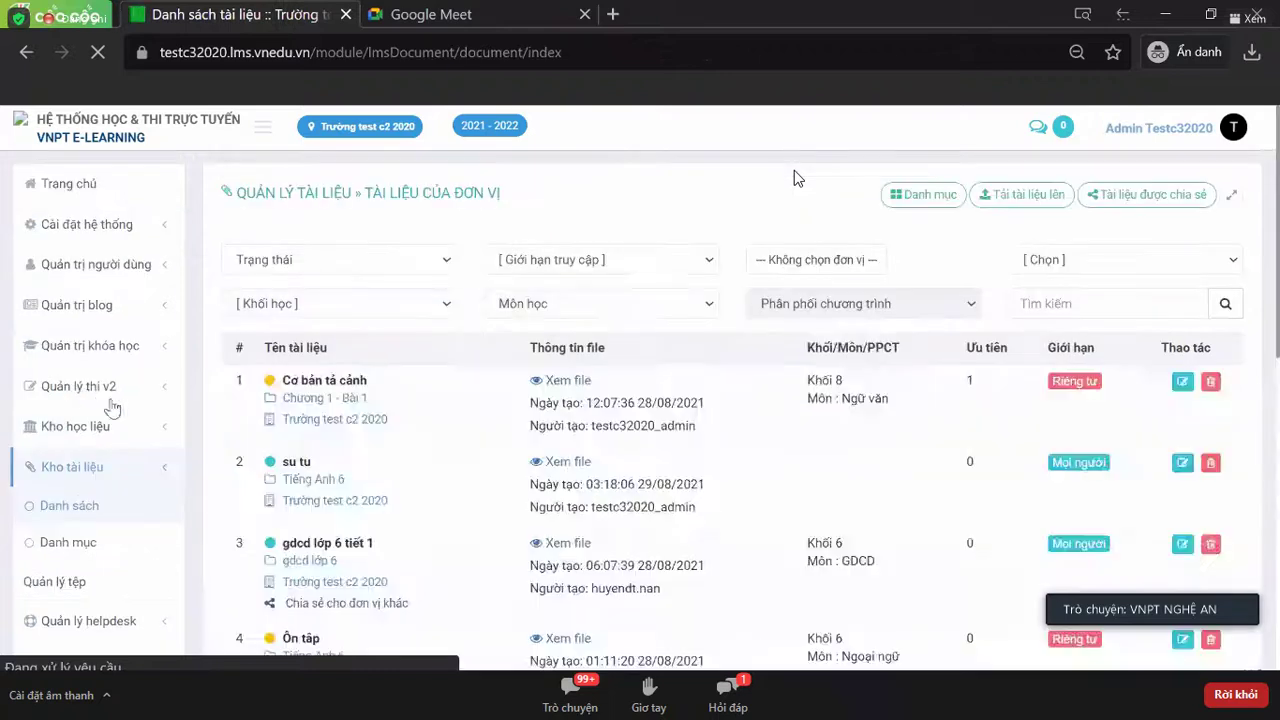
scroll(778, 422, down, 3)
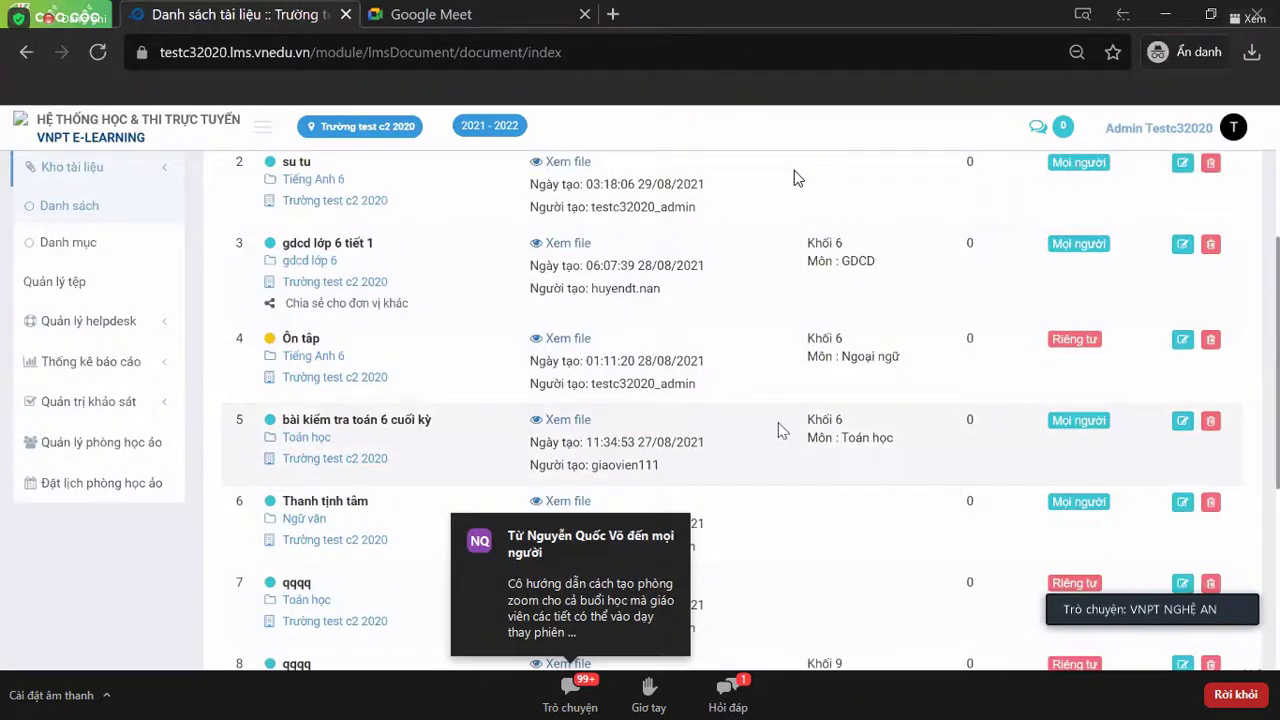
scroll(778, 428, up, 6)
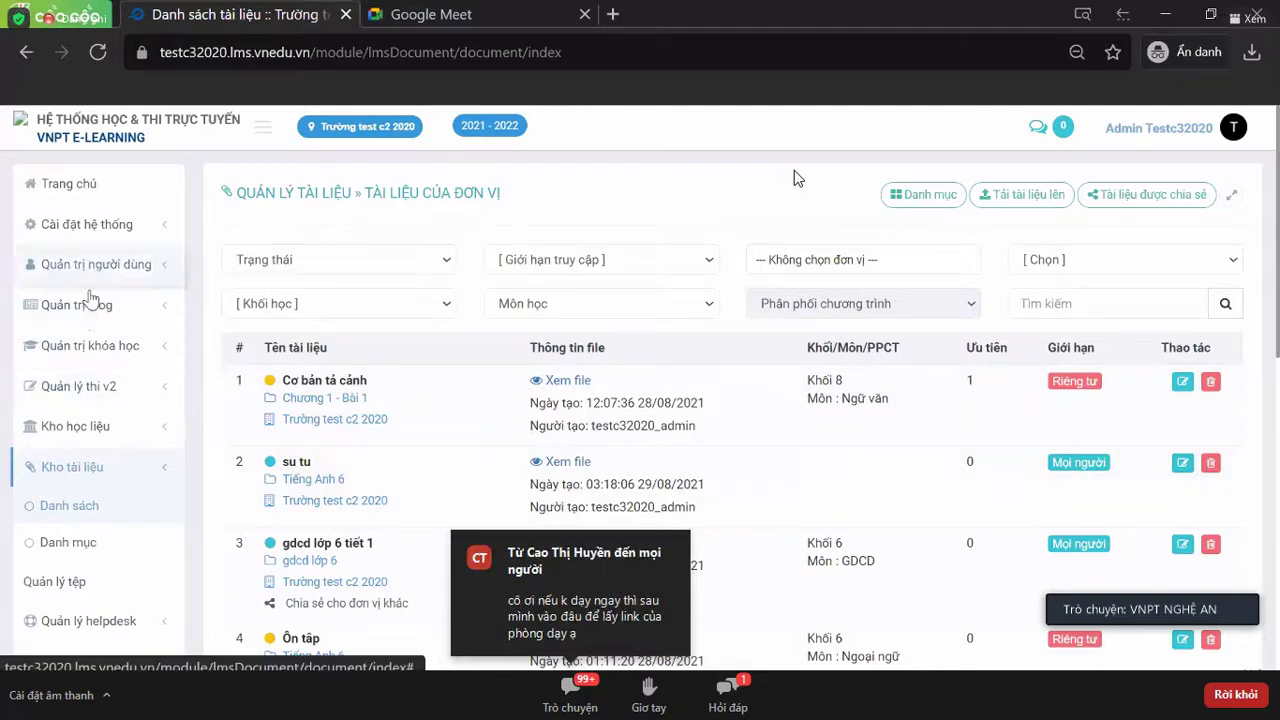
- Open Danh sách khóa học, start copying Lớp học trực tuyến 7A, then close the copy form unsaved
click(96, 345)
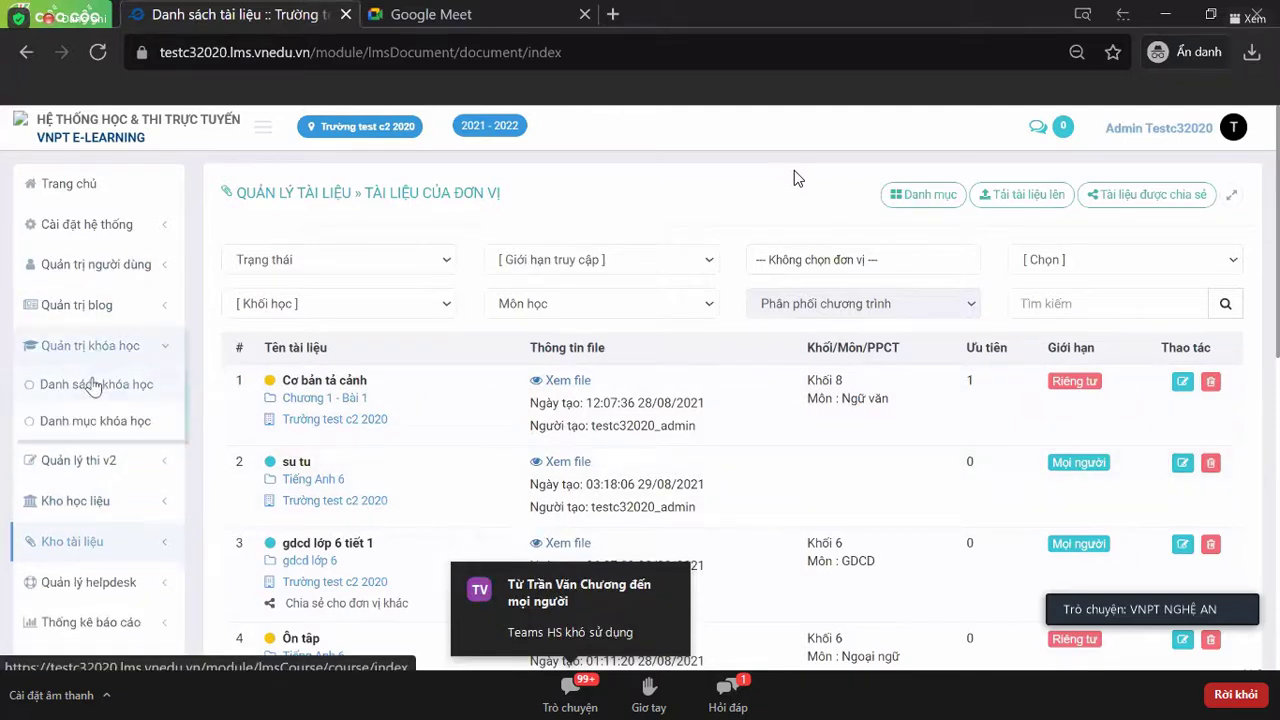
click(95, 384)
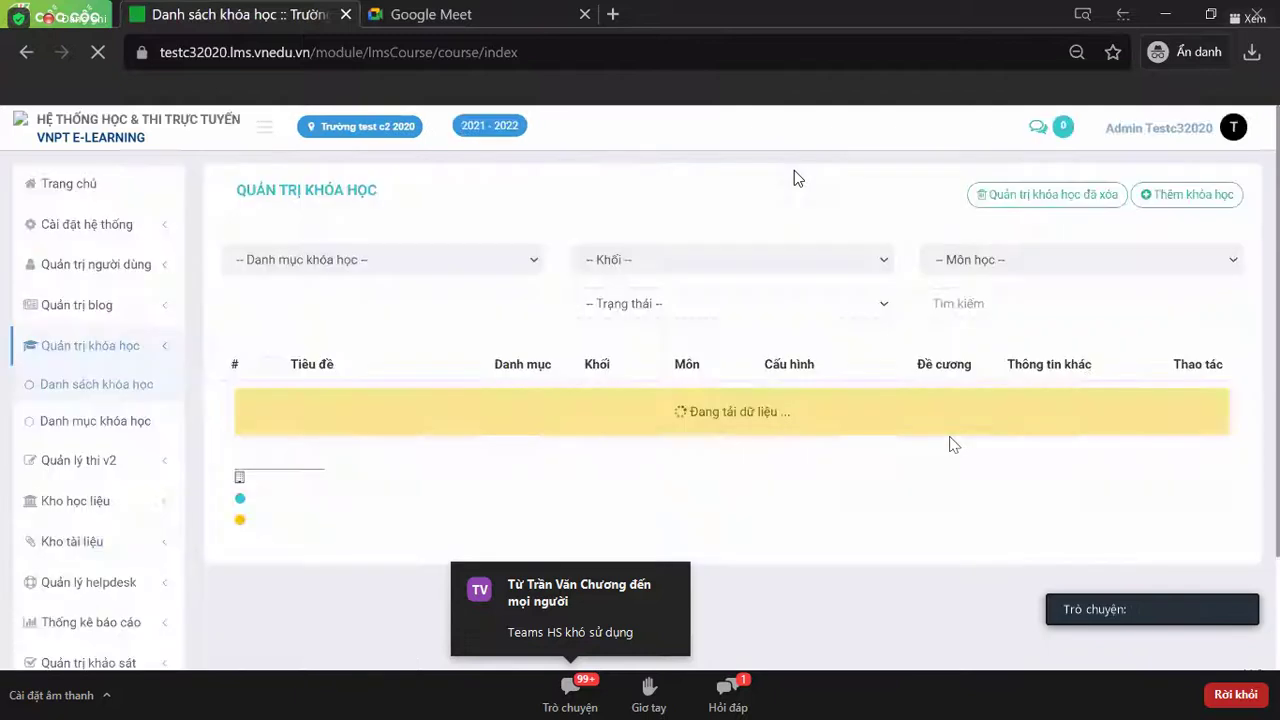
click(1197, 399)
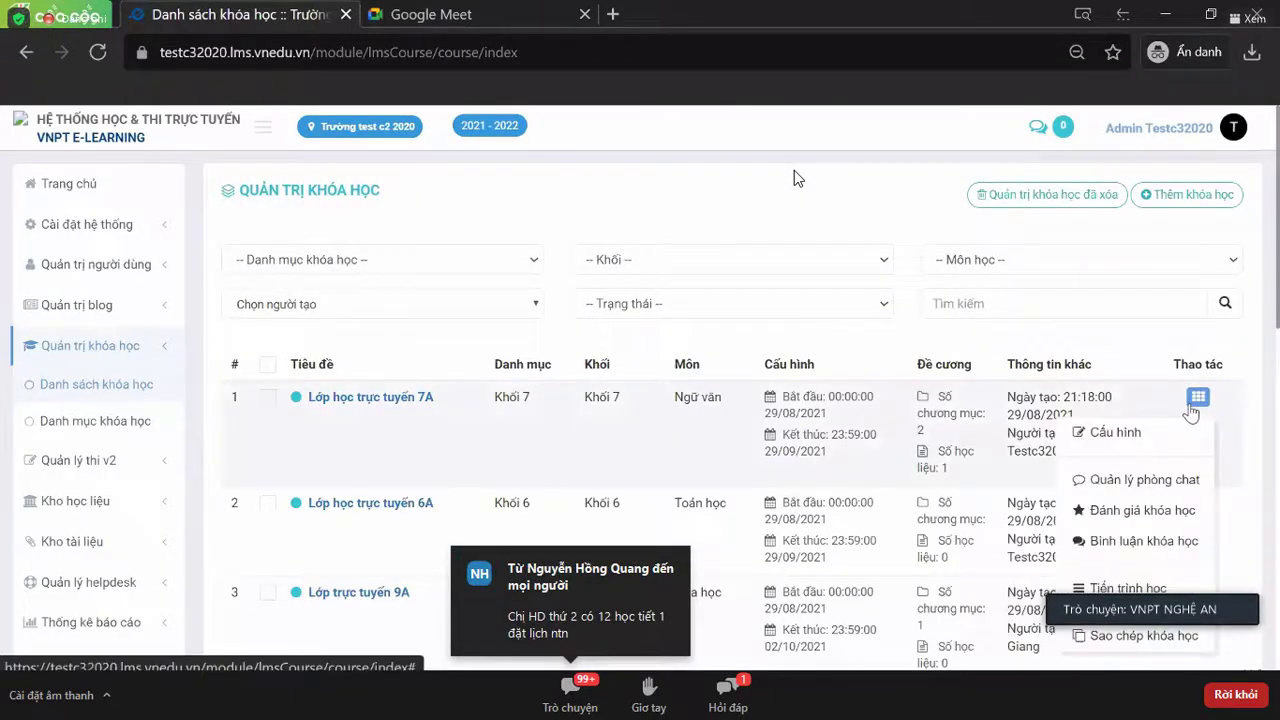
scroll(1192, 410, down, 3)
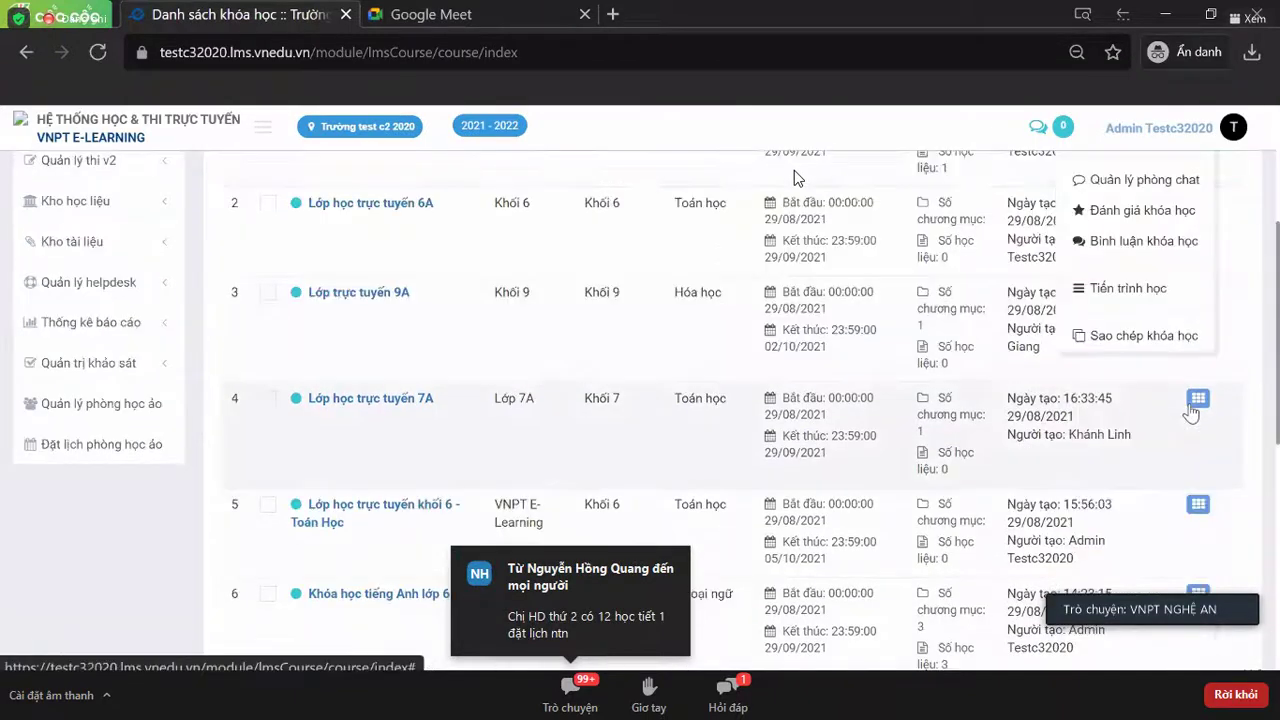
click(1127, 336)
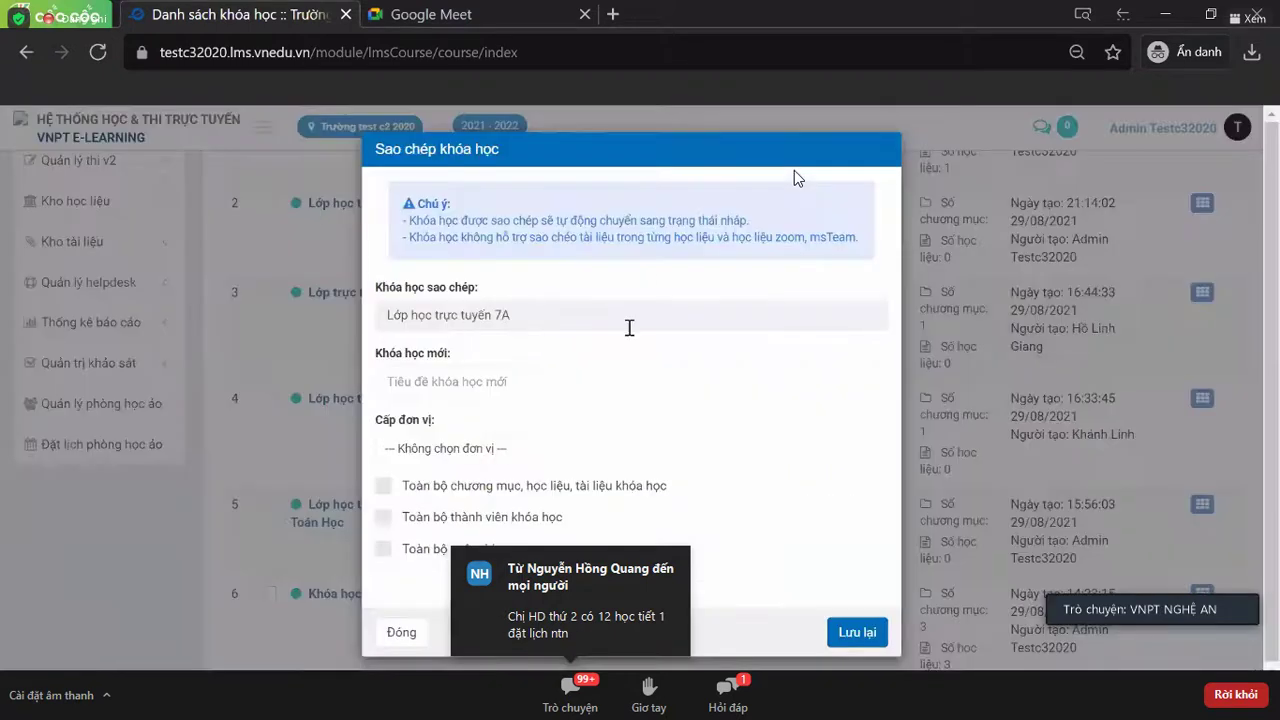
click(886, 155)
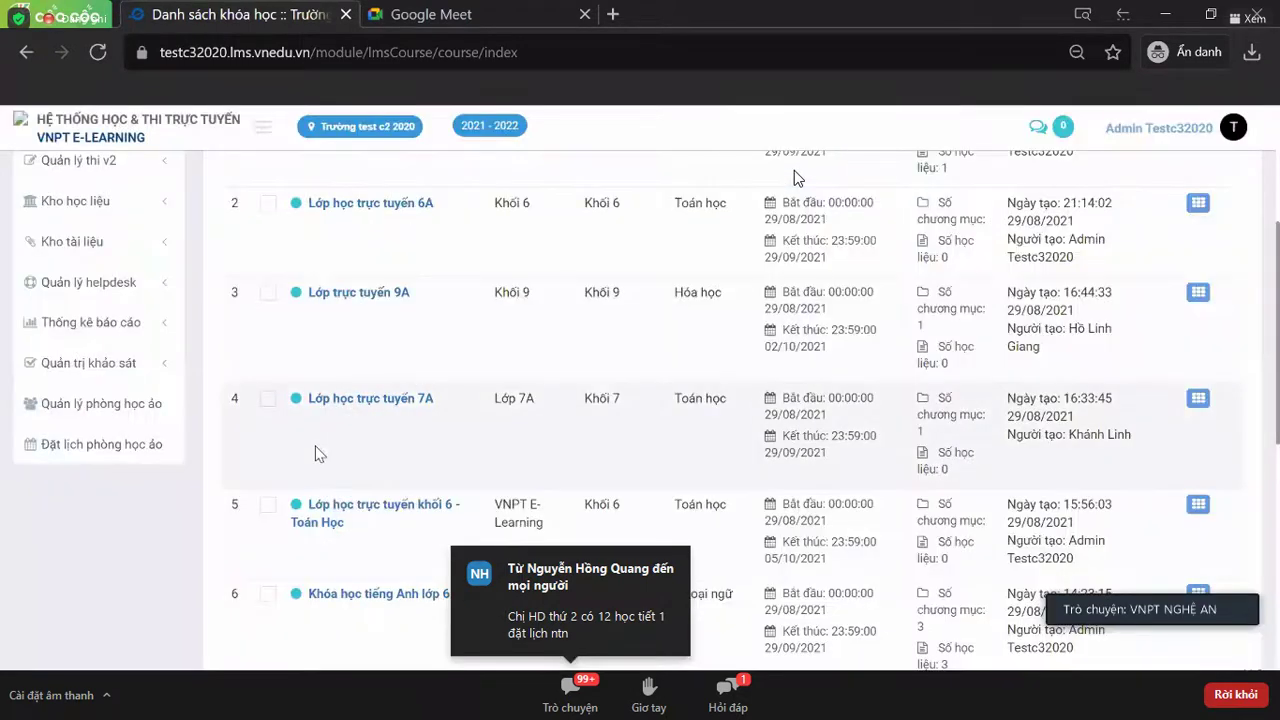
scroll(315, 453, up, 3)
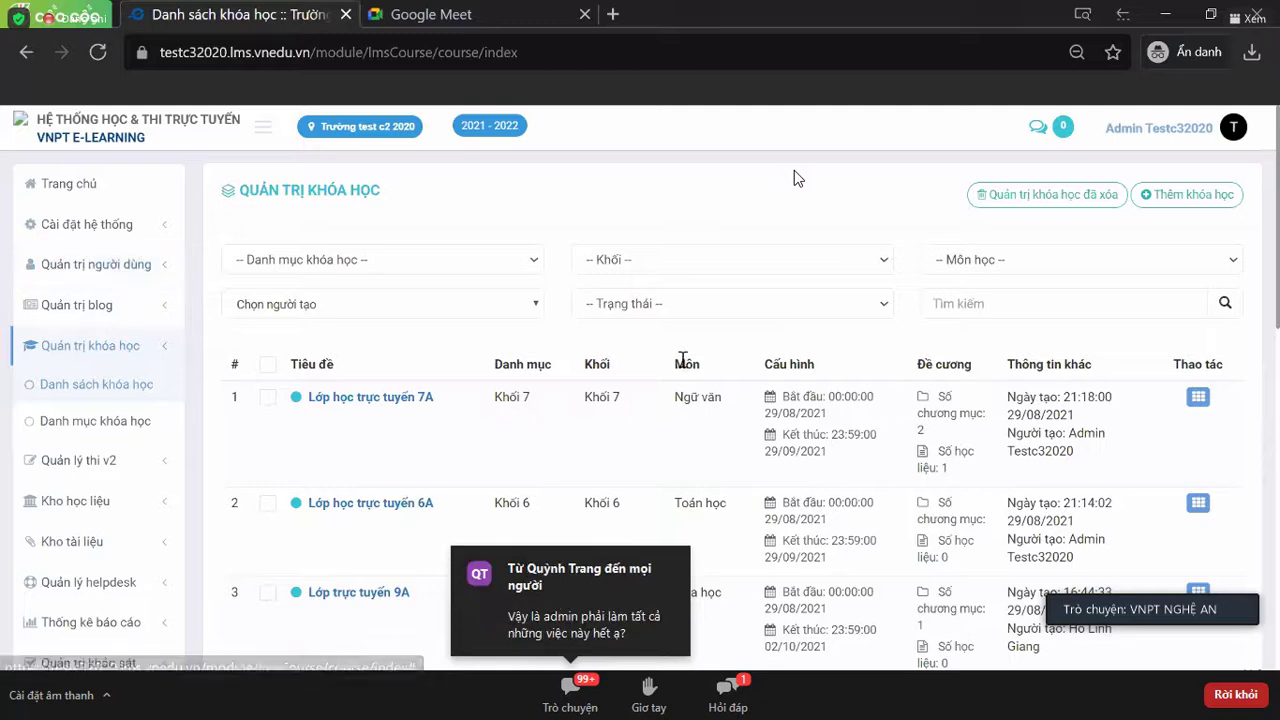
triple_click(567, 200)
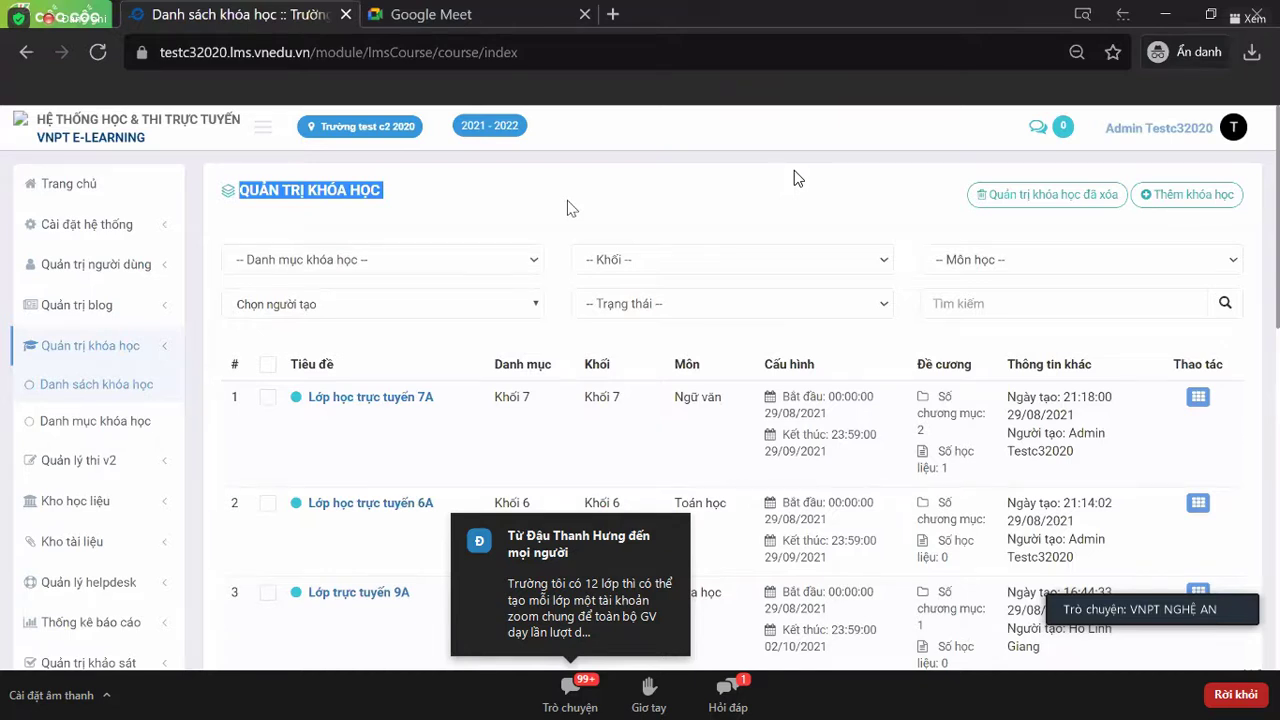
scroll(567, 208, down, 3)
scroll(567, 208, up, 3)
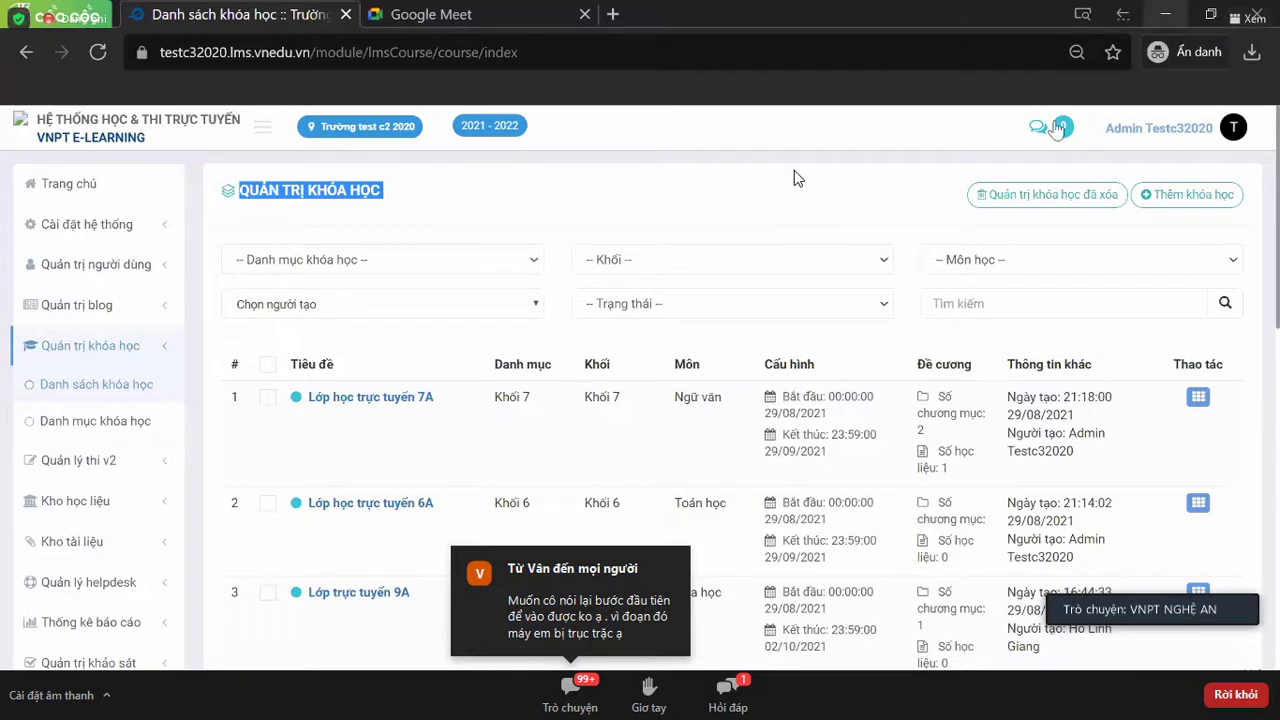
- Switch to the Zoom meeting window, then to the Trường MN student accounts tab
key(alt+Tab)
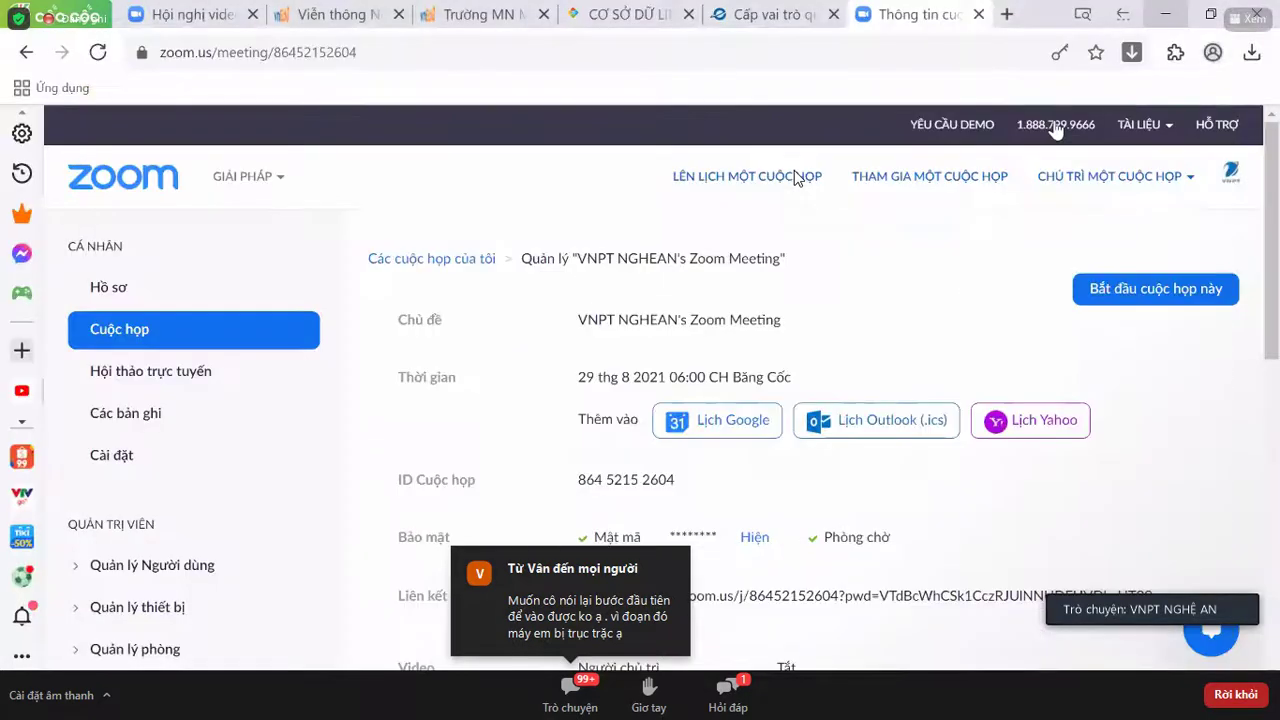
click(437, 8)
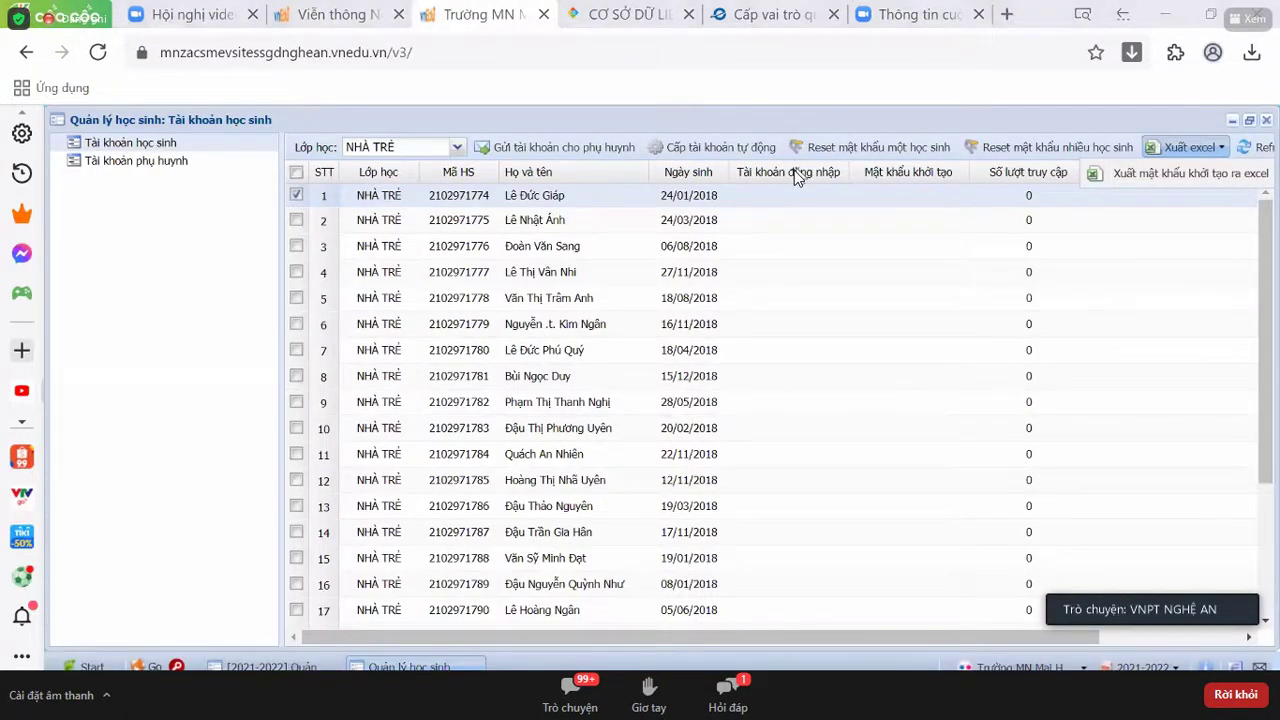
- Switch to the CƠ SỞ DỮ LIỆU tab and open 4. Học sinh > 4.1 Hồ sơ học sinh
click(640, 8)
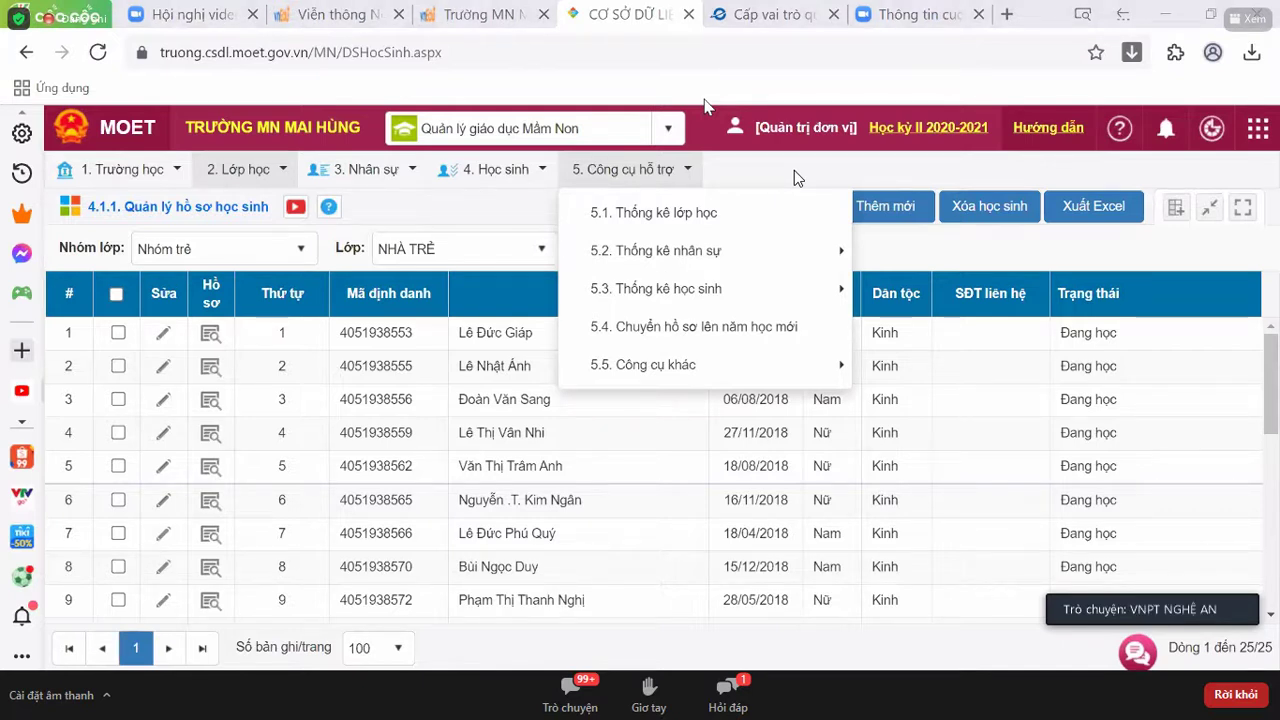
click(495, 169)
mouse_move(514, 234)
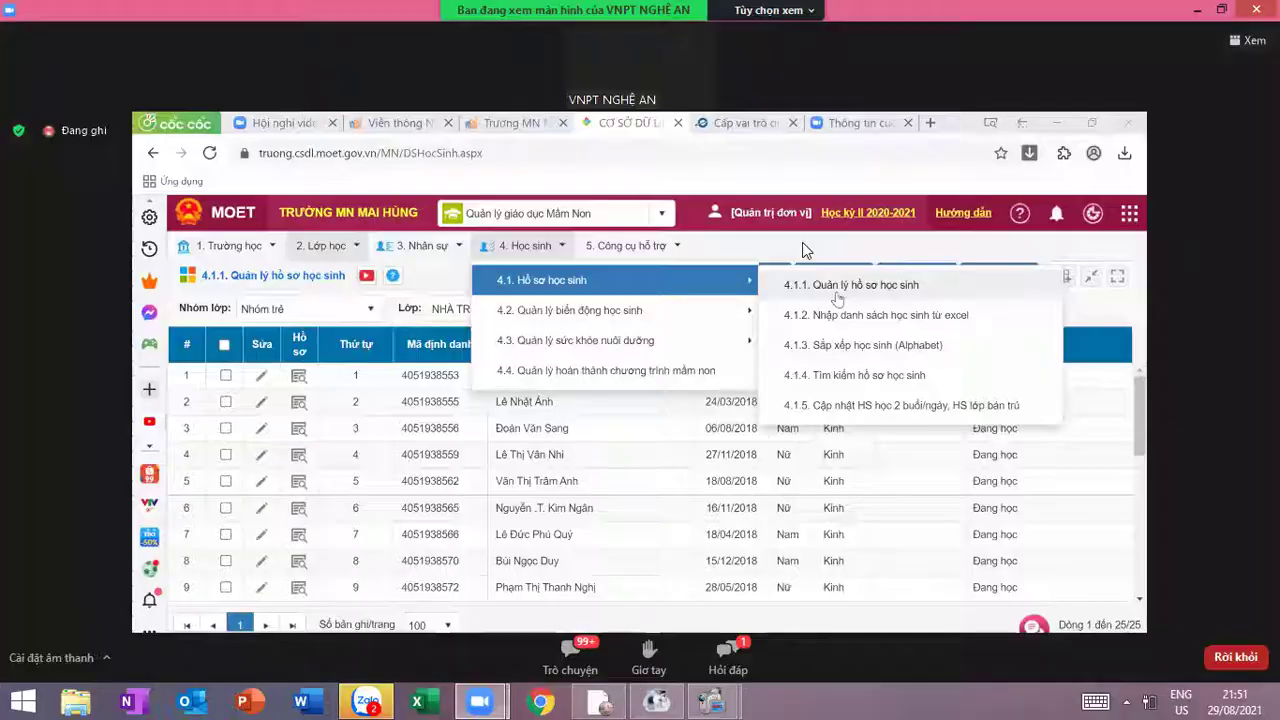
- Minimize the Zoom window and bring the Ghi hình màn hình recorder window forward
click(1197, 10)
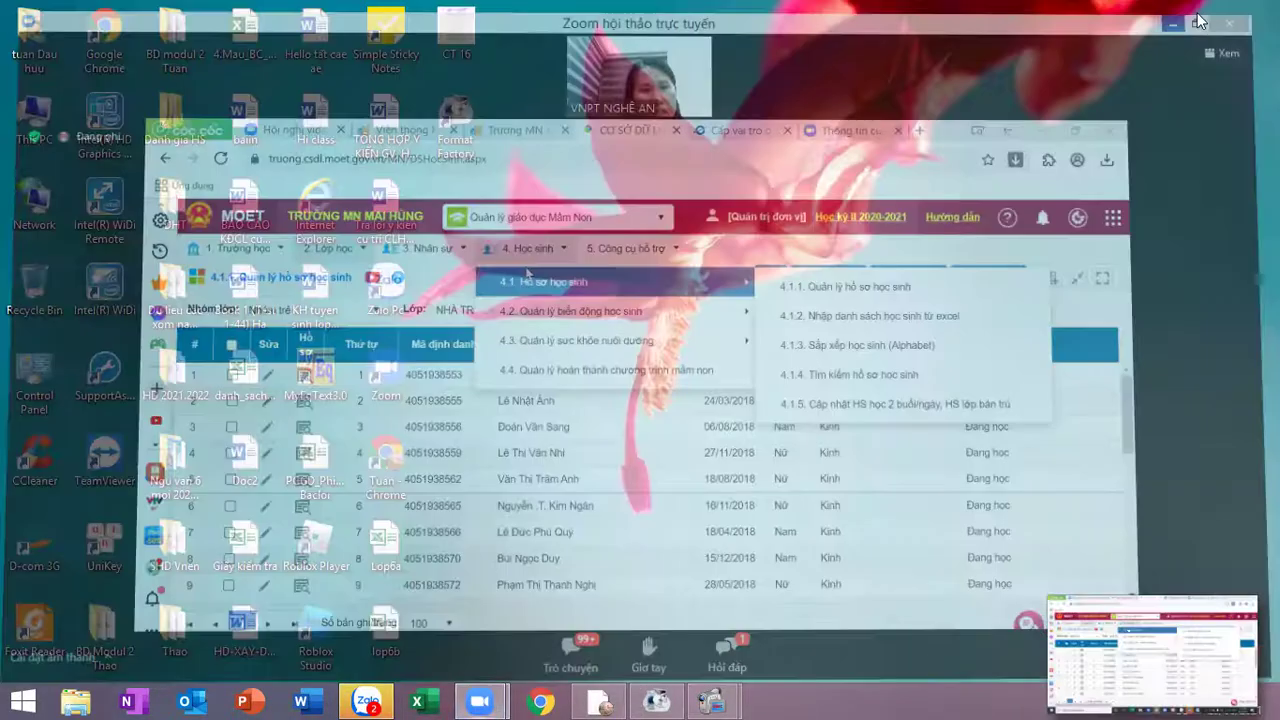
mouse_move(713, 700)
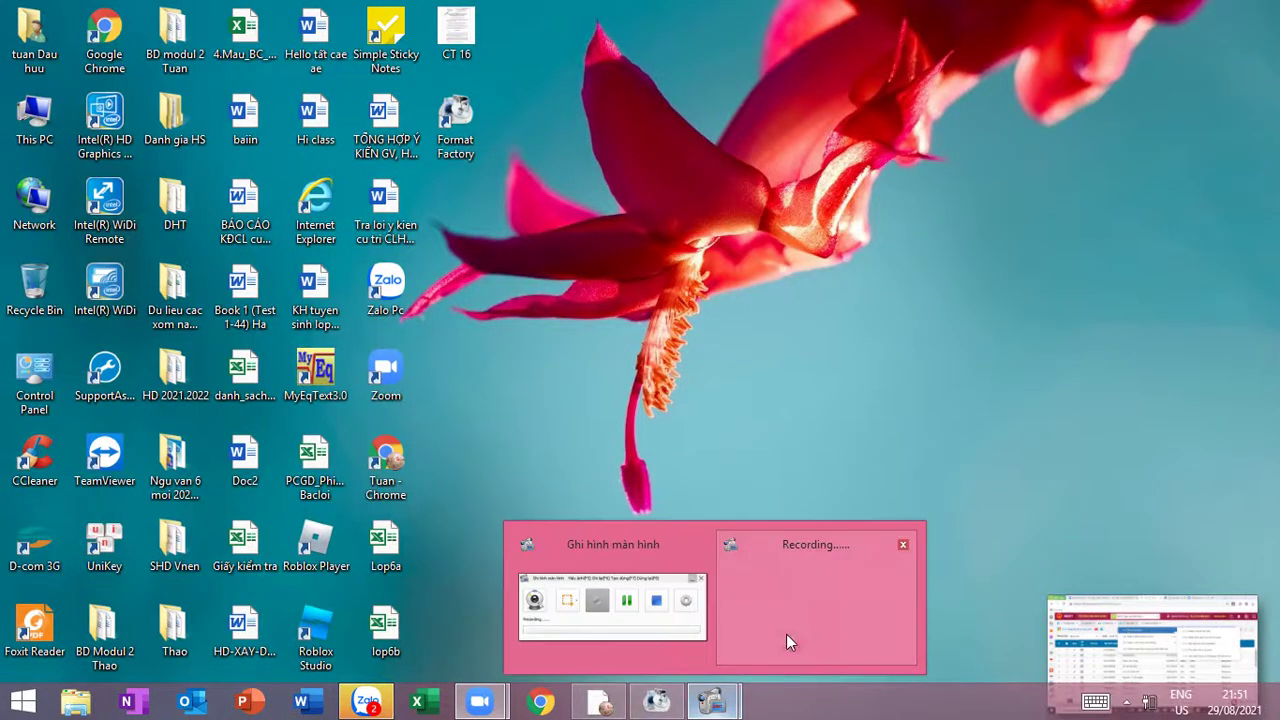
click(777, 613)
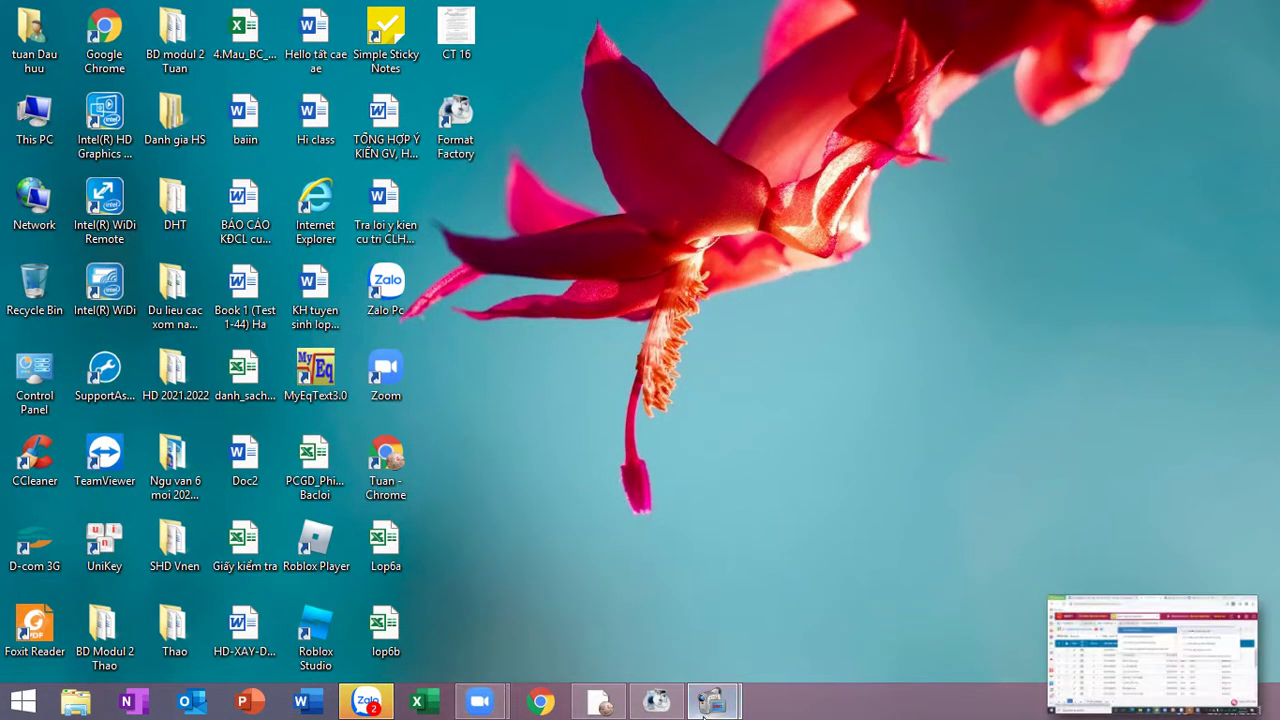
mouse_move(705, 705)
click(603, 617)
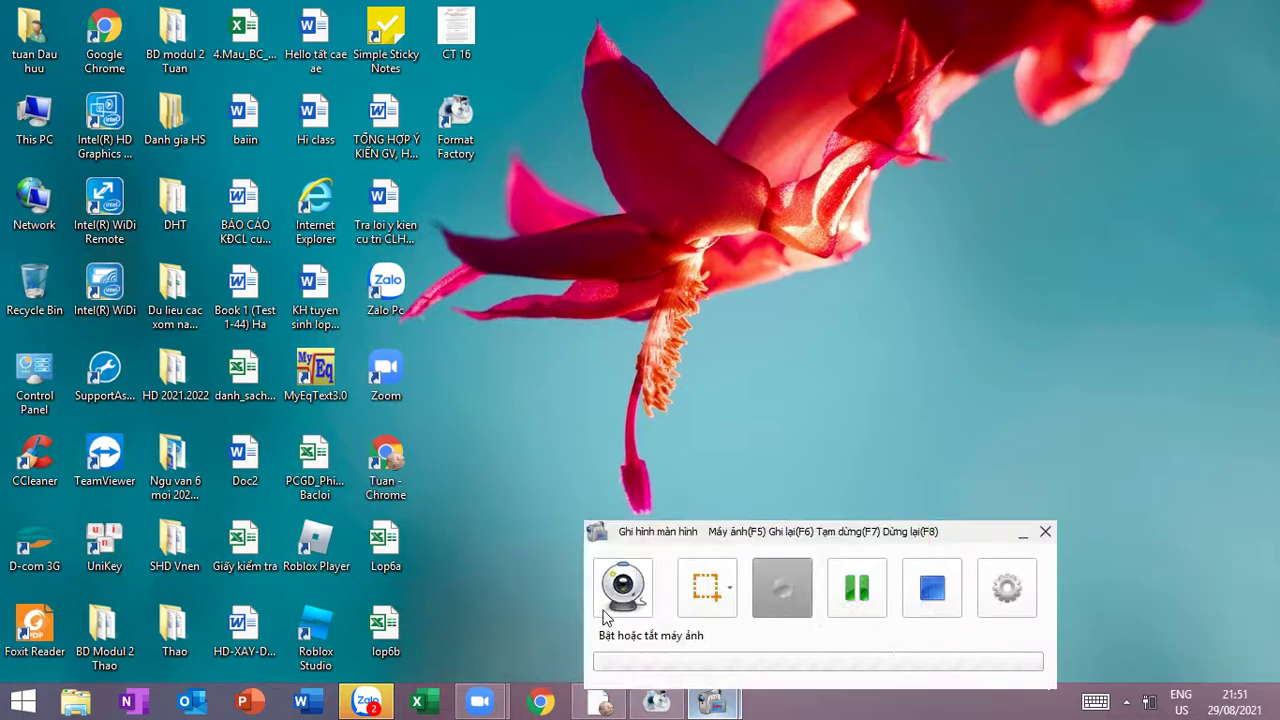